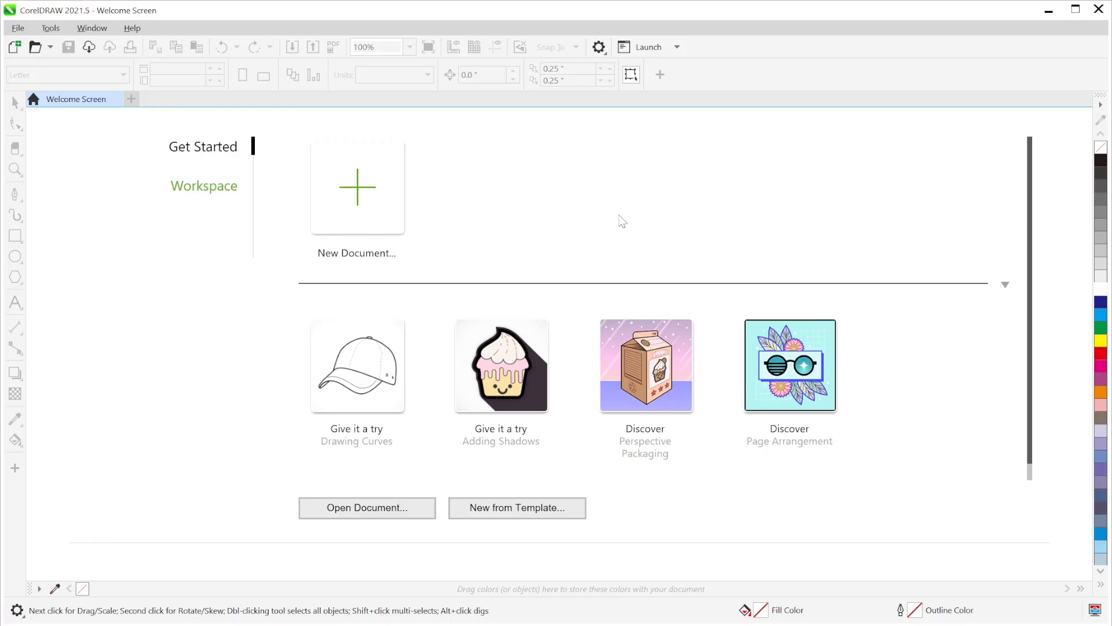
- Create a new 1080 × 1350 px document named POSTER and centre the page in view
{"action": "left_click", "coordinate": [368, 209]}
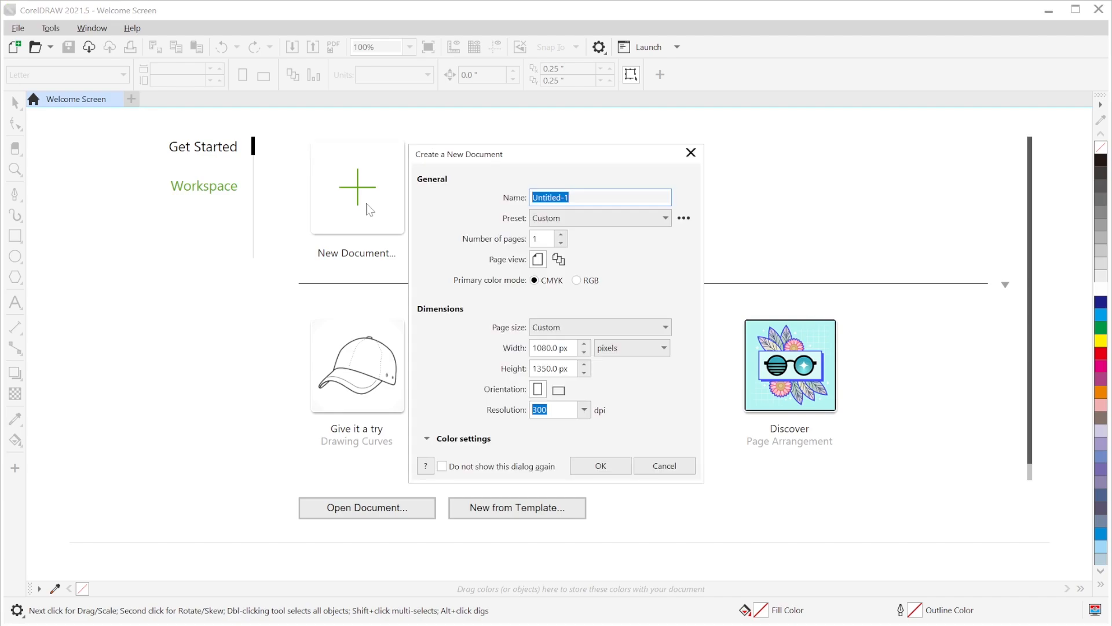
{"action": "type", "text": "POSTER"}
{"action": "left_click", "coordinate": [601, 461]}
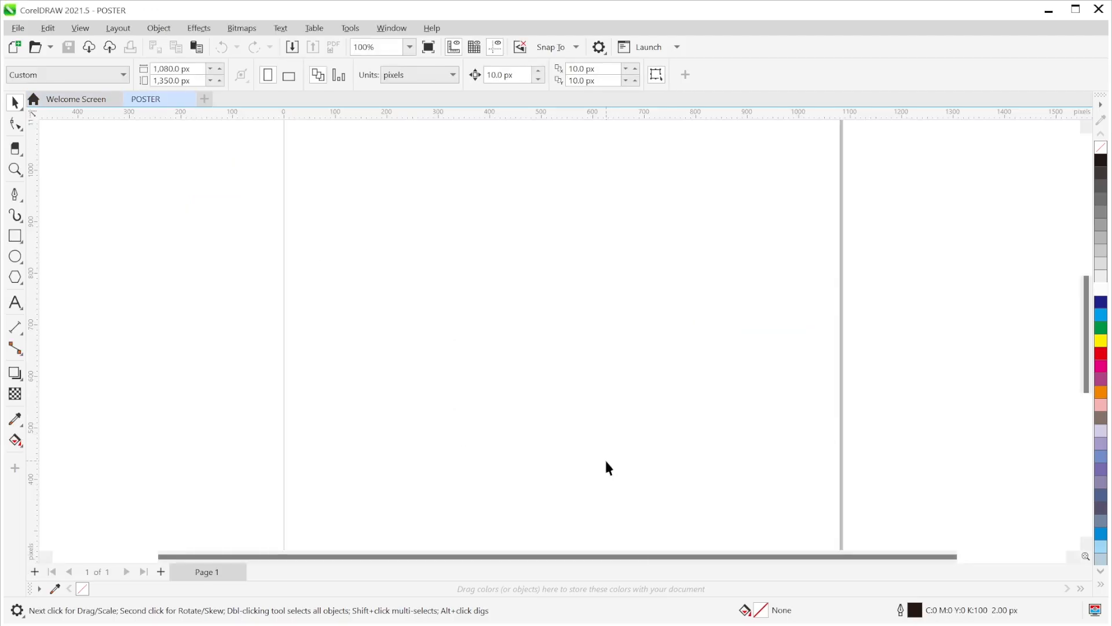
{"action": "scroll", "coordinate": [532, 371], "scroll_direction": "down", "scroll_amount": 4}
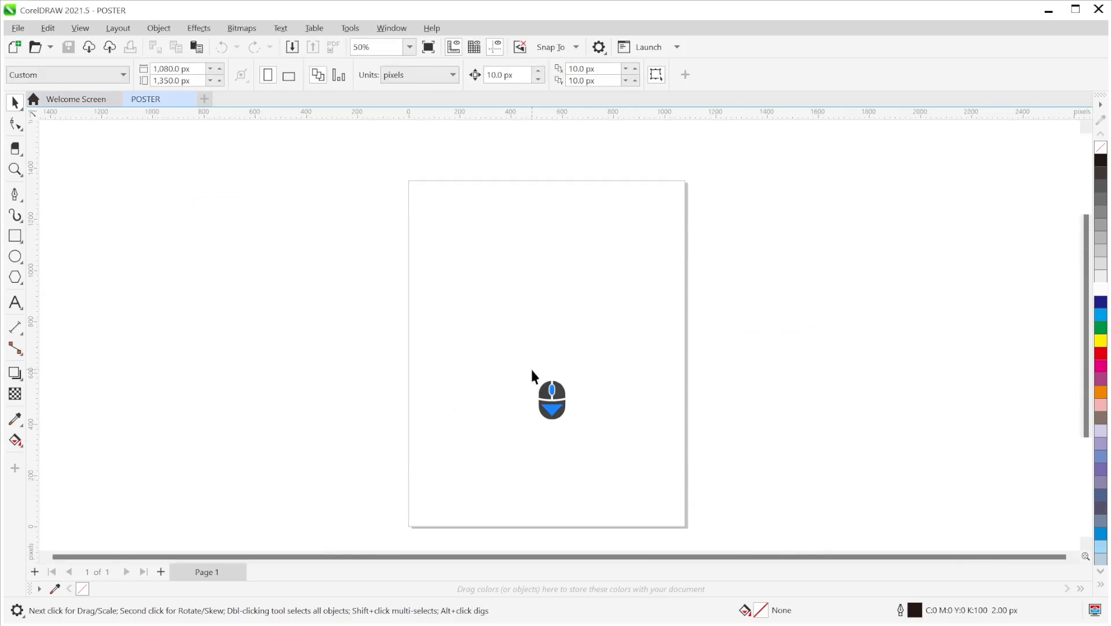
{"action": "scroll", "coordinate": [532, 372], "scroll_direction": "up", "scroll_amount": 1}
{"action": "middle_click", "coordinate": [533, 369]}
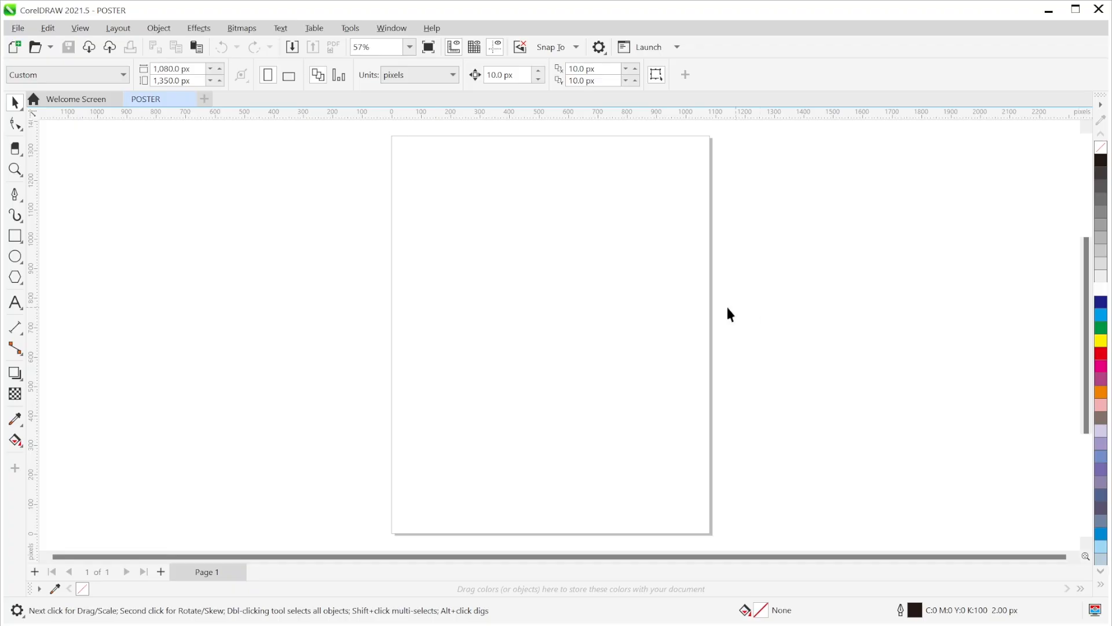
- Switch the page size to A4 (210 × 297 mm) and reposition the page in the window
{"action": "left_click", "coordinate": [82, 78]}
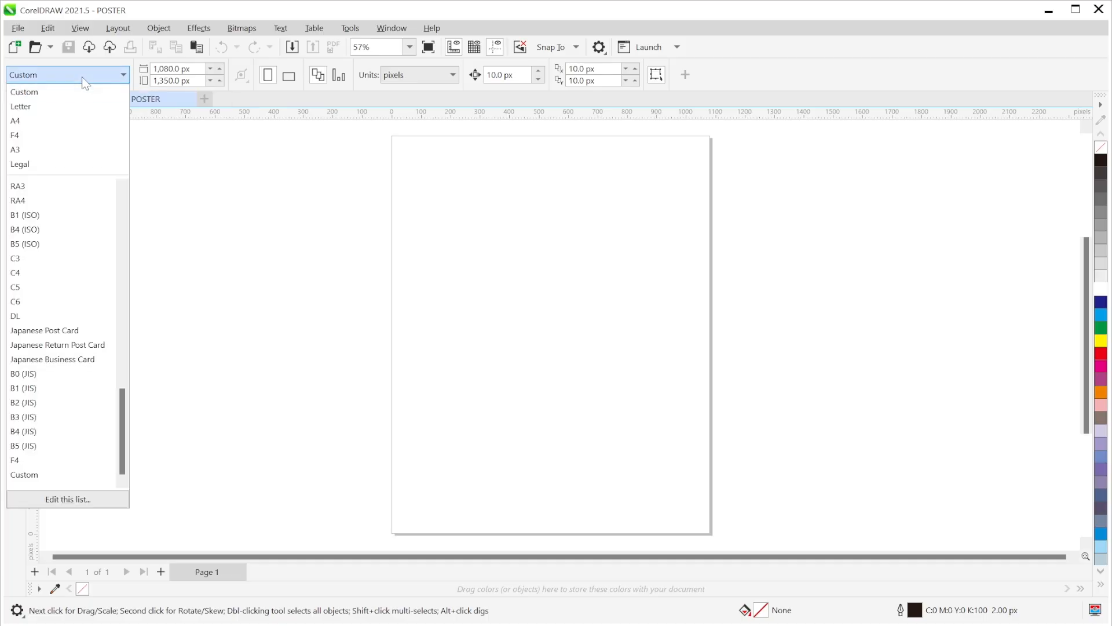
{"action": "left_click", "coordinate": [75, 122]}
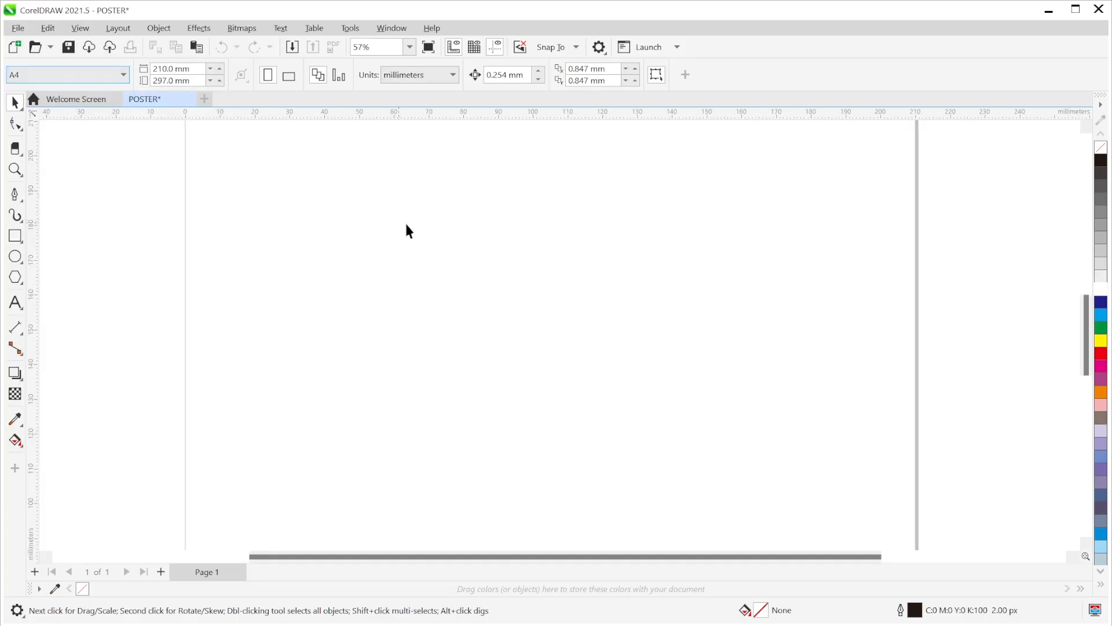
{"action": "scroll", "coordinate": [414, 228], "scroll_direction": "down", "scroll_amount": 3}
{"action": "left_click_drag", "start_coordinate": [462, 237], "coordinate": [474, 265]}
{"action": "scroll", "coordinate": [469, 260], "scroll_direction": "up", "scroll_amount": 1}
{"action": "scroll", "coordinate": [476, 259], "scroll_direction": "down", "scroll_amount": 1}
{"action": "left_click_drag", "start_coordinate": [477, 258], "coordinate": [498, 260]}
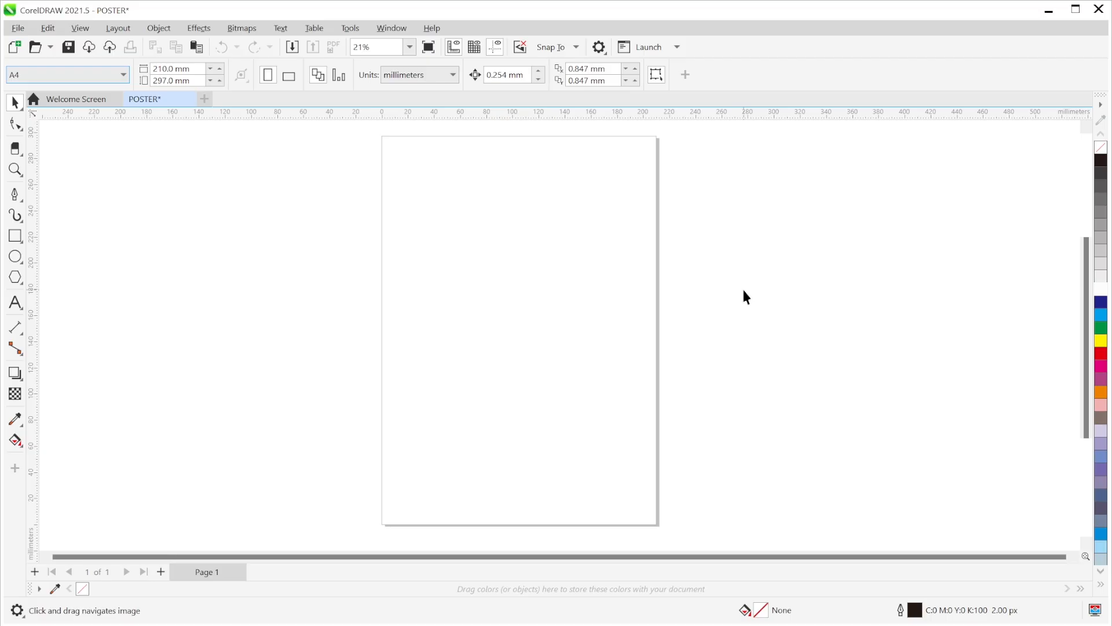
- Drag the ICE CREAM MANGGO reference poster from File Explorer onto the canvas, left of the page
{"action": "key", "text": "alt+Tab"}
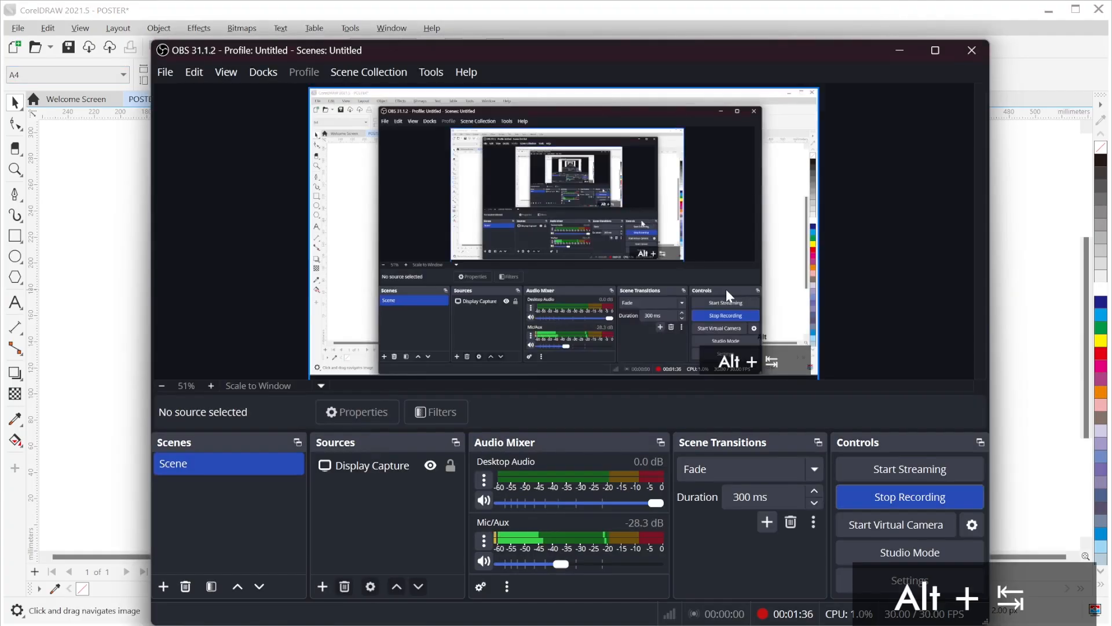
{"action": "key", "text": "alt+Tab"}
{"action": "key", "text": "alt+Tab"}
{"action": "key", "text": "Tab"}
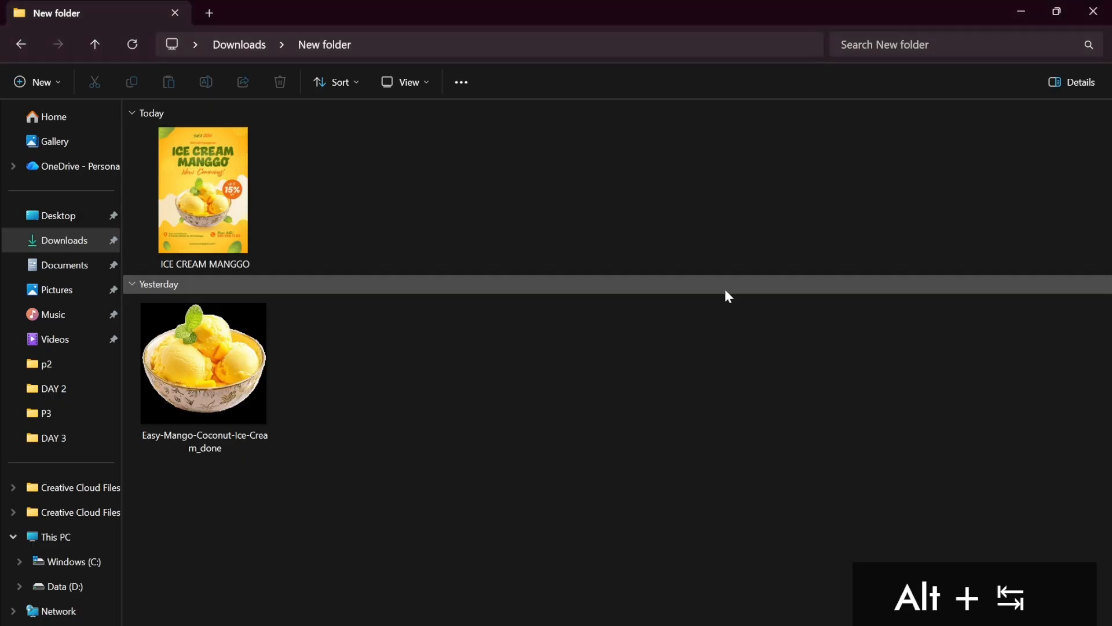
{"action": "left_click_drag", "start_coordinate": [236, 204], "coordinate": [238, 329]}
{"action": "key", "text": "alt+Tab"}
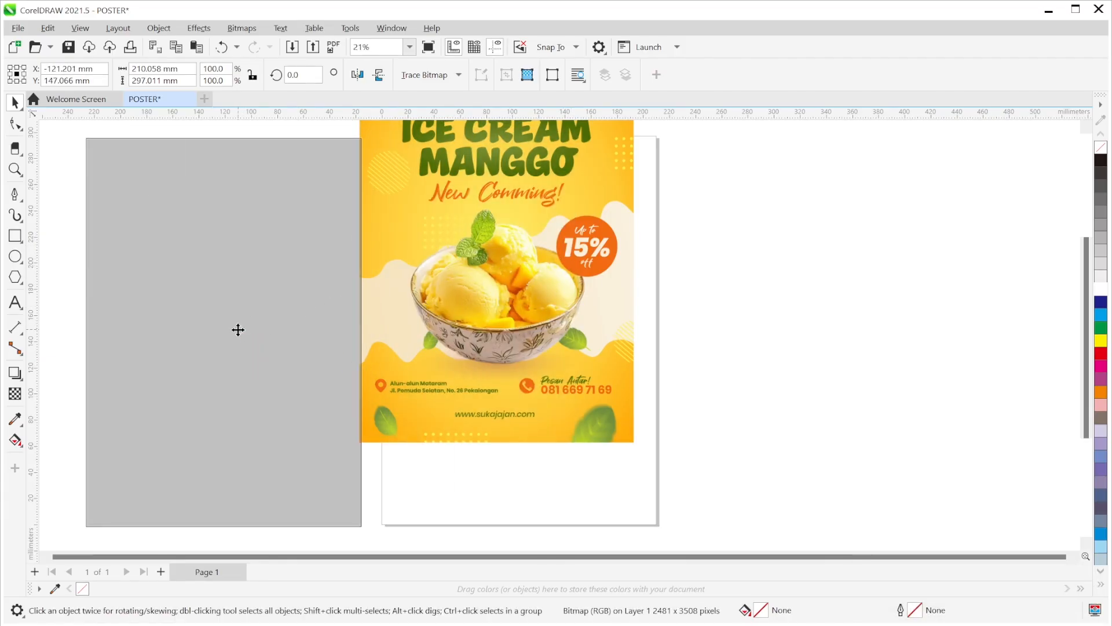
{"action": "left_click", "coordinate": [480, 312]}
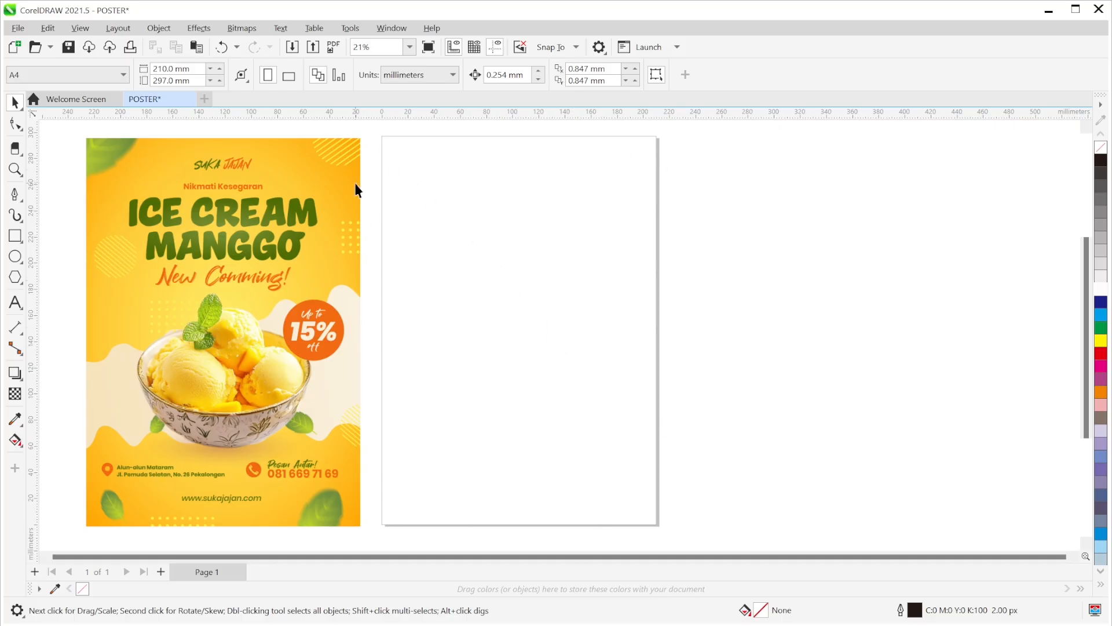
- Add a 210 × 297 mm rectangle matching the A4 page exactly
{"action": "double_click", "coordinate": [14, 236]}
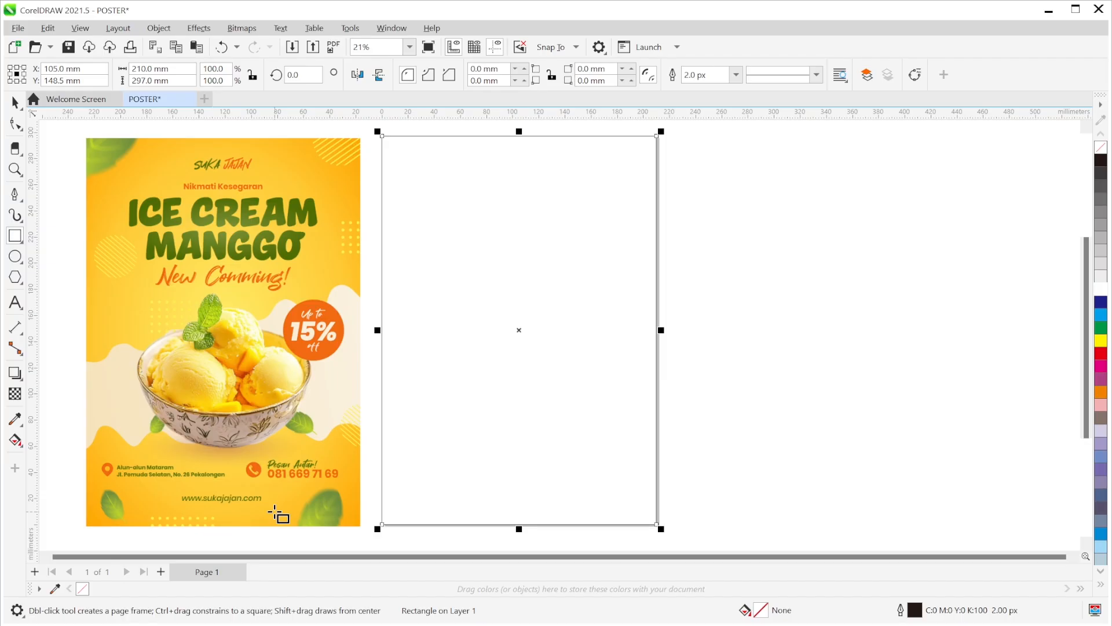
- Import the Easy-Mango-Coconut-Ice-Cream bowl photo as its own object, undoing the accidental bitmap fill
{"action": "key", "text": "alt+Tab"}
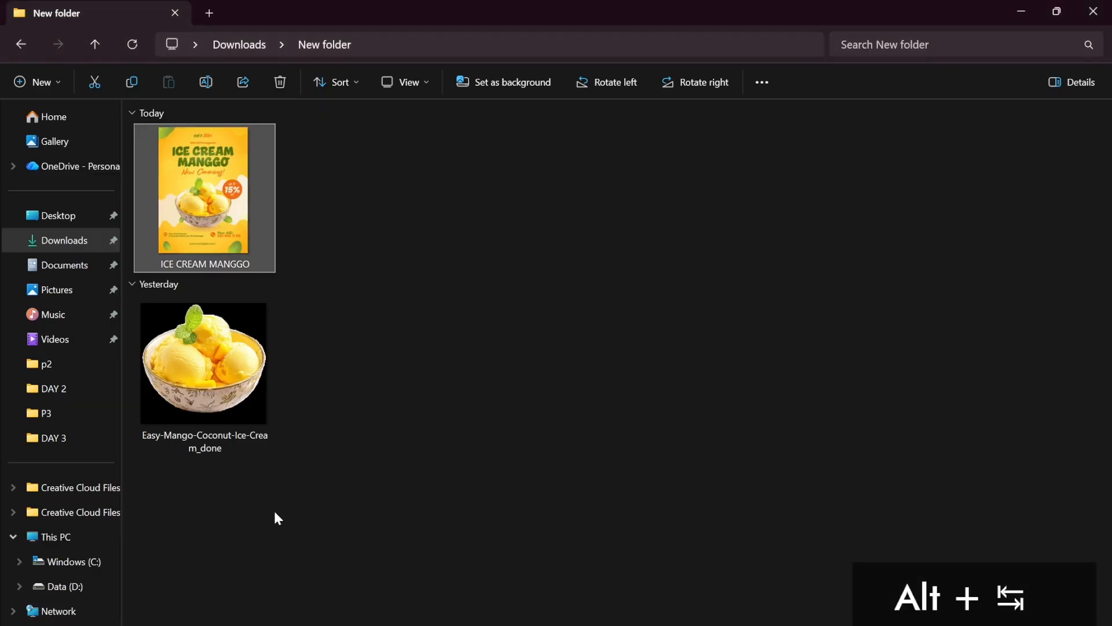
{"action": "left_click_drag", "start_coordinate": [241, 383], "coordinate": [555, 334]}
{"action": "key", "text": "alt+Tab"}
{"action": "key", "text": "ctrl+z"}
{"action": "key", "text": "alt+Tab"}
{"action": "left_click_drag", "start_coordinate": [176, 350], "coordinate": [646, 471]}
{"action": "key", "text": "alt+Tab"}
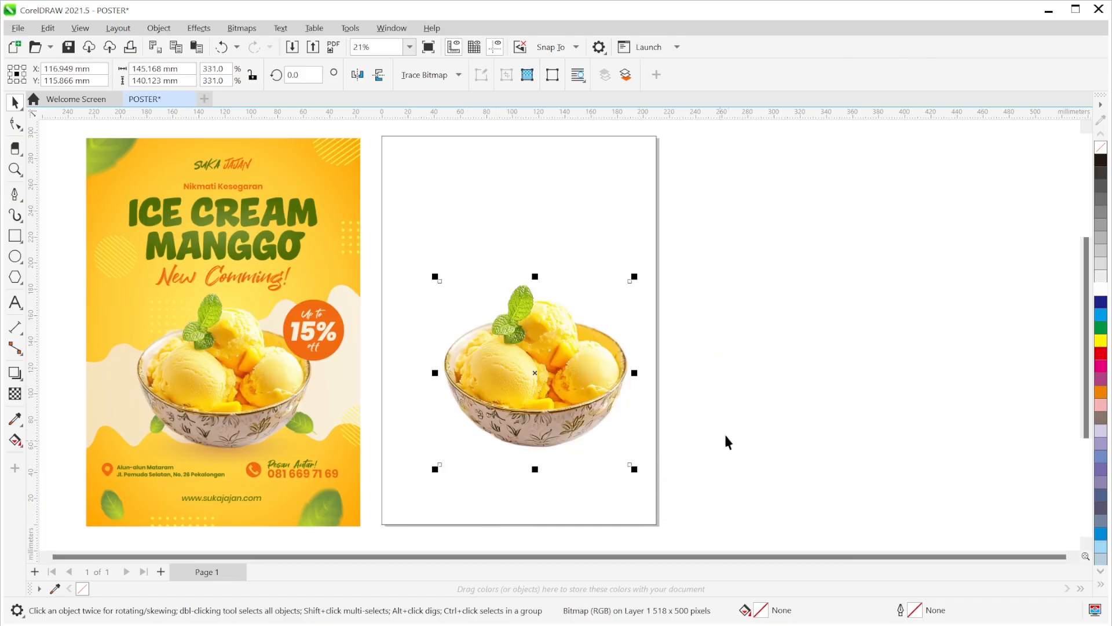
- Enlarge the bowl to about 331% and centre it horizontally on the page
{"action": "left_click_drag", "start_coordinate": [562, 370], "coordinate": [551, 378]}
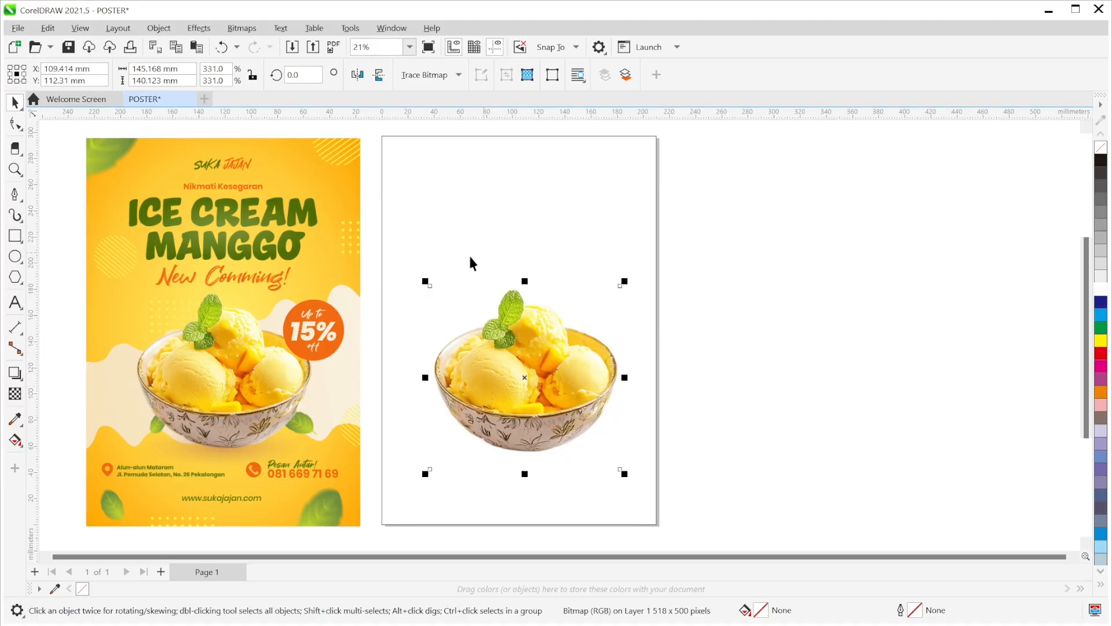
{"action": "left_click", "coordinate": [718, 334]}
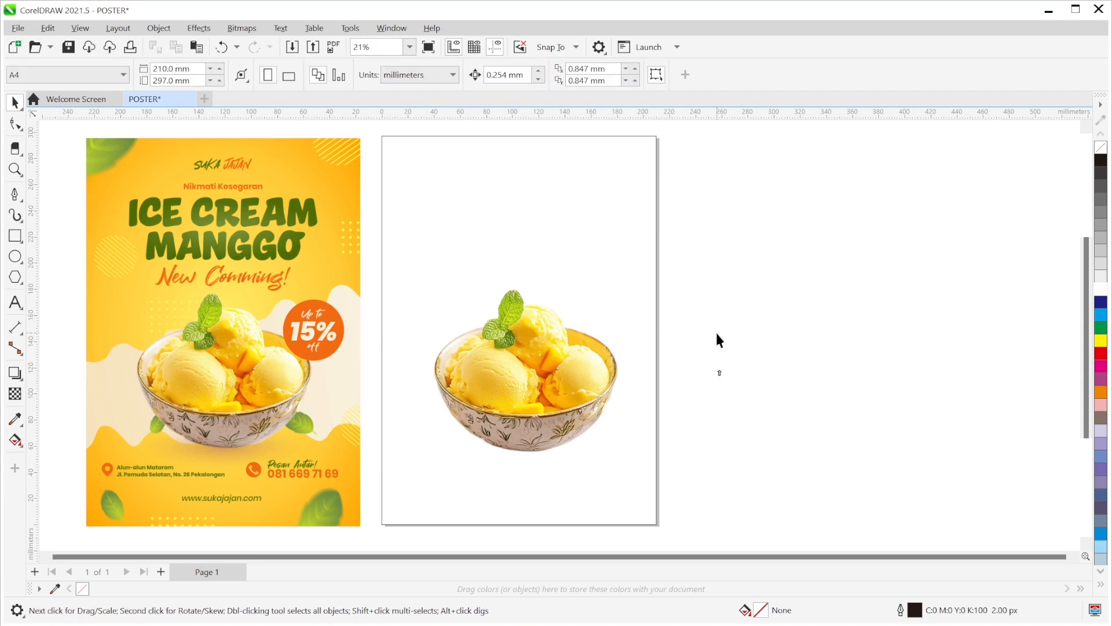
{"action": "left_click", "coordinate": [580, 377]}
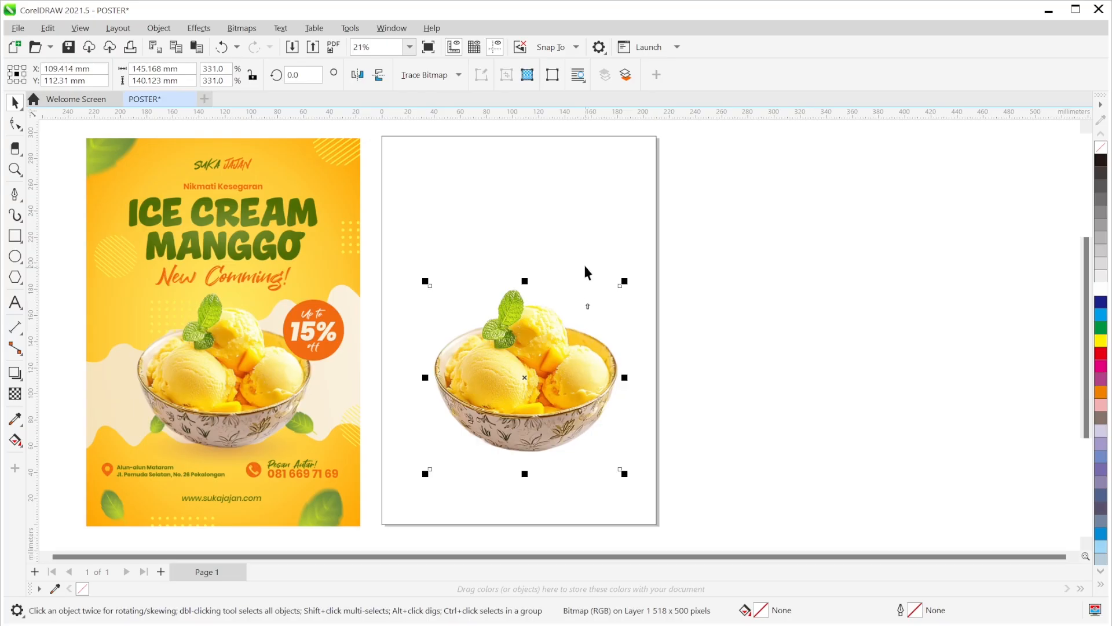
{"action": "left_click", "coordinate": [583, 242], "text": "shift"}
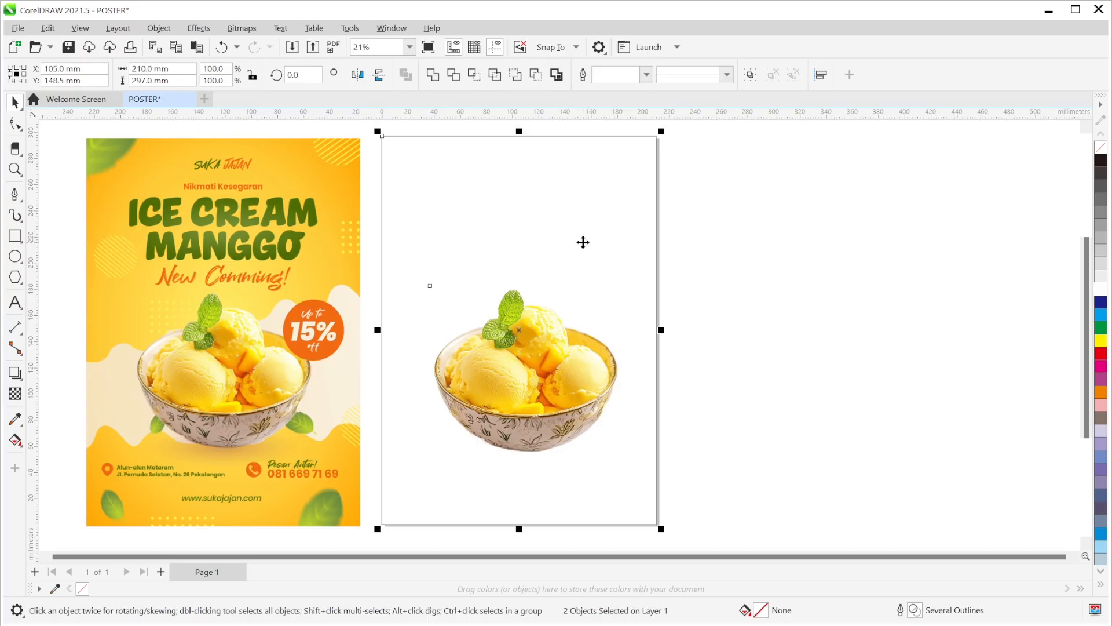
{"action": "key", "text": "c"}
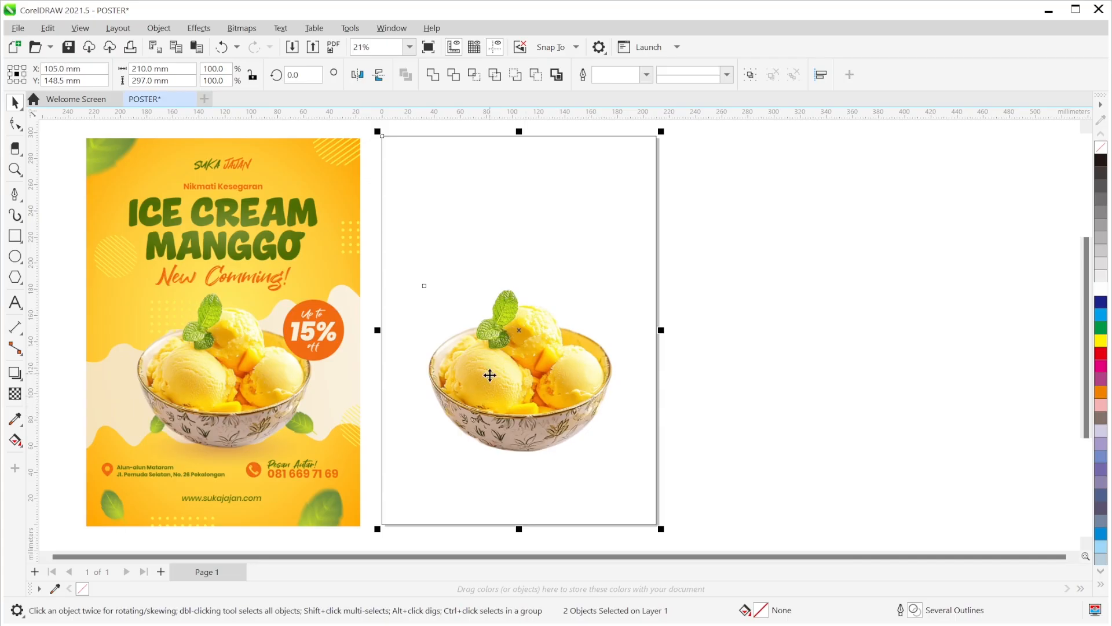
{"action": "left_click", "coordinate": [753, 364]}
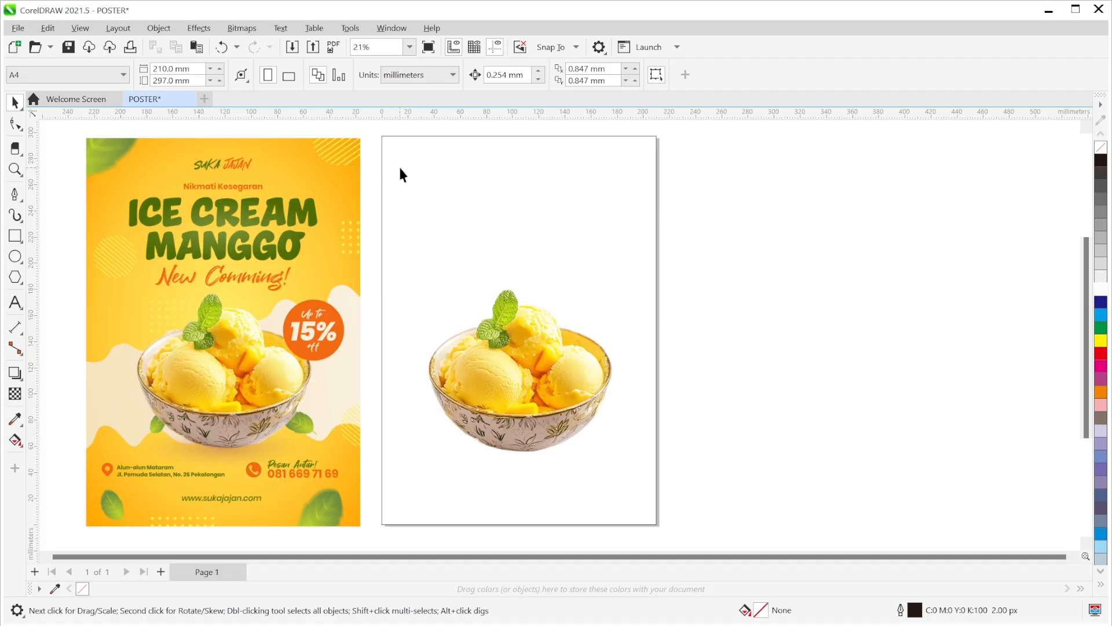
{"action": "left_click", "coordinate": [471, 164]}
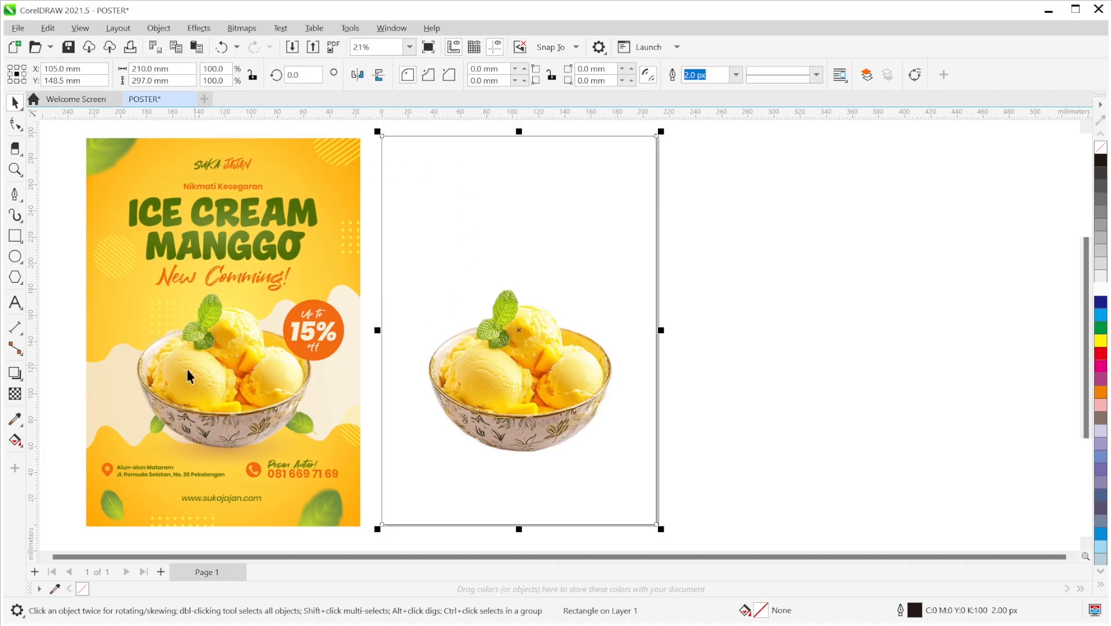
- Fill the background rectangle with an elliptical fountain gradient using the Interactive Fill tool
{"action": "left_click", "coordinate": [20, 443]}
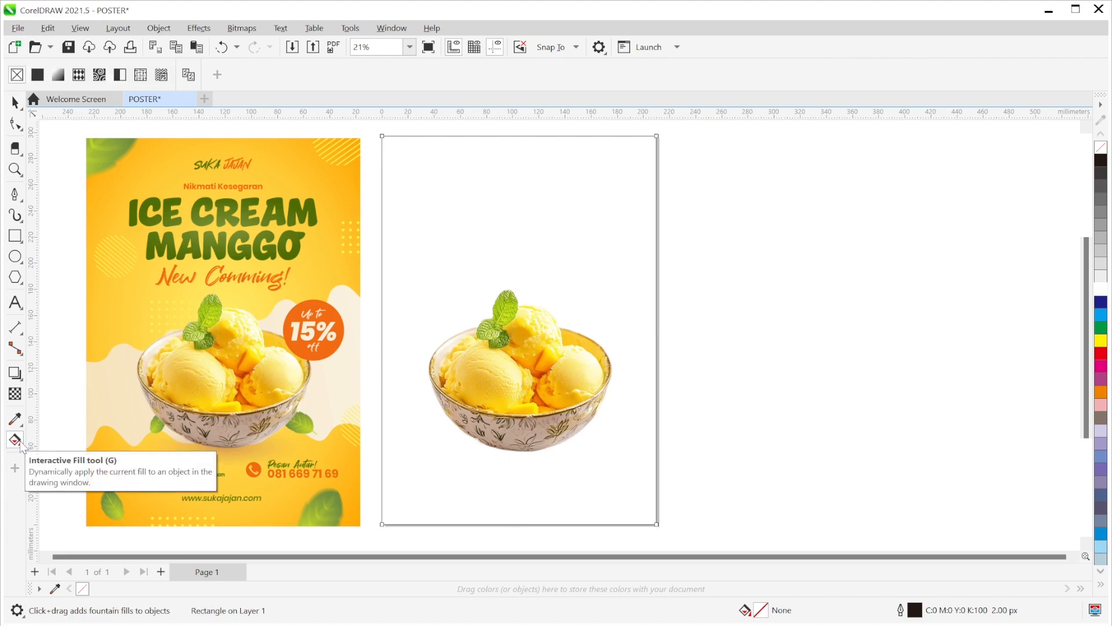
{"action": "left_click", "coordinate": [59, 75]}
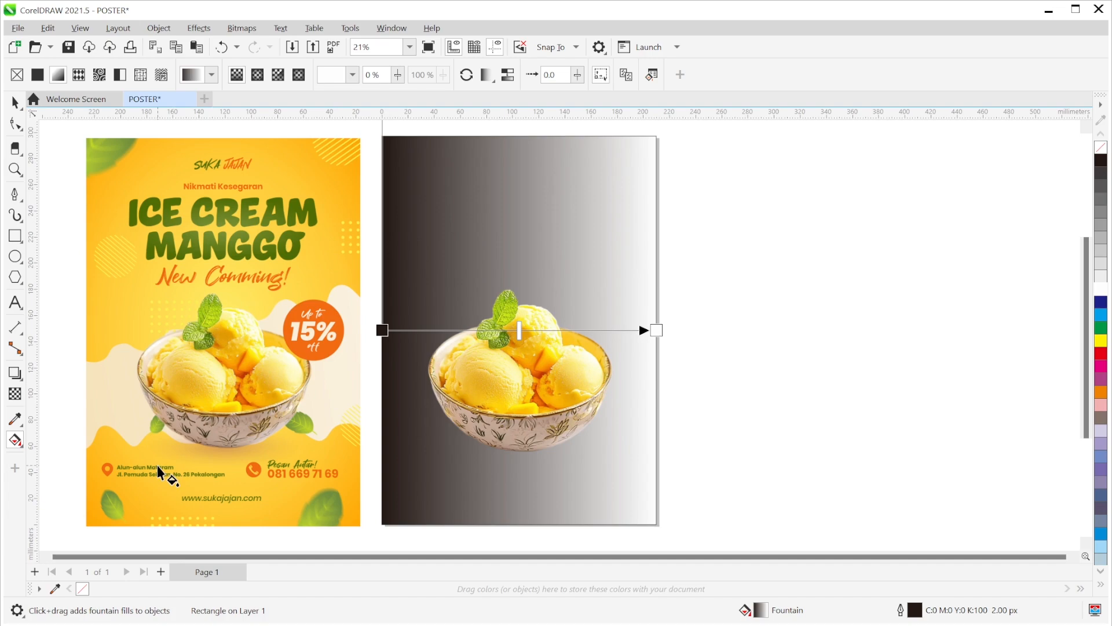
{"action": "left_click", "coordinate": [258, 76]}
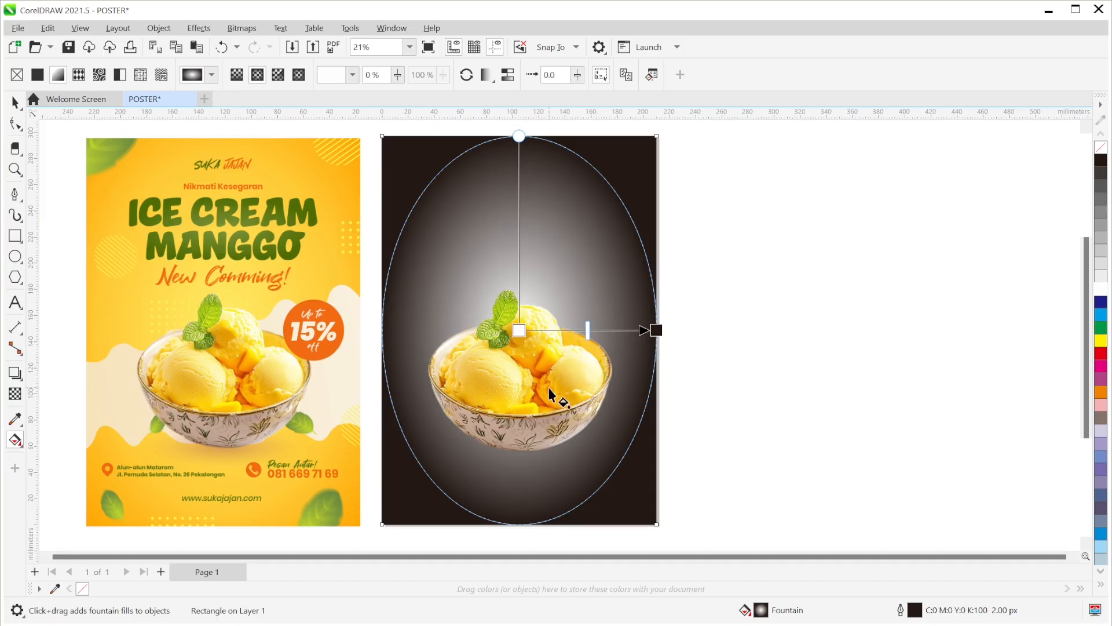
- Set the gradient's outer colour stop to orange sampled from the ice cream
{"action": "left_click", "coordinate": [654, 330]}
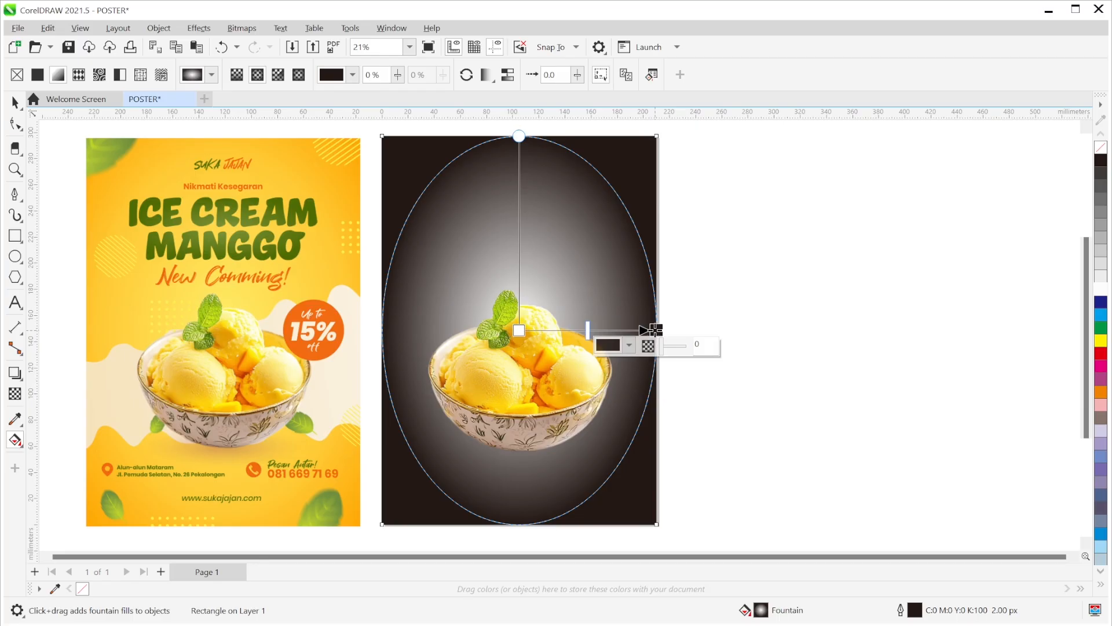
{"action": "left_click", "coordinate": [630, 346]}
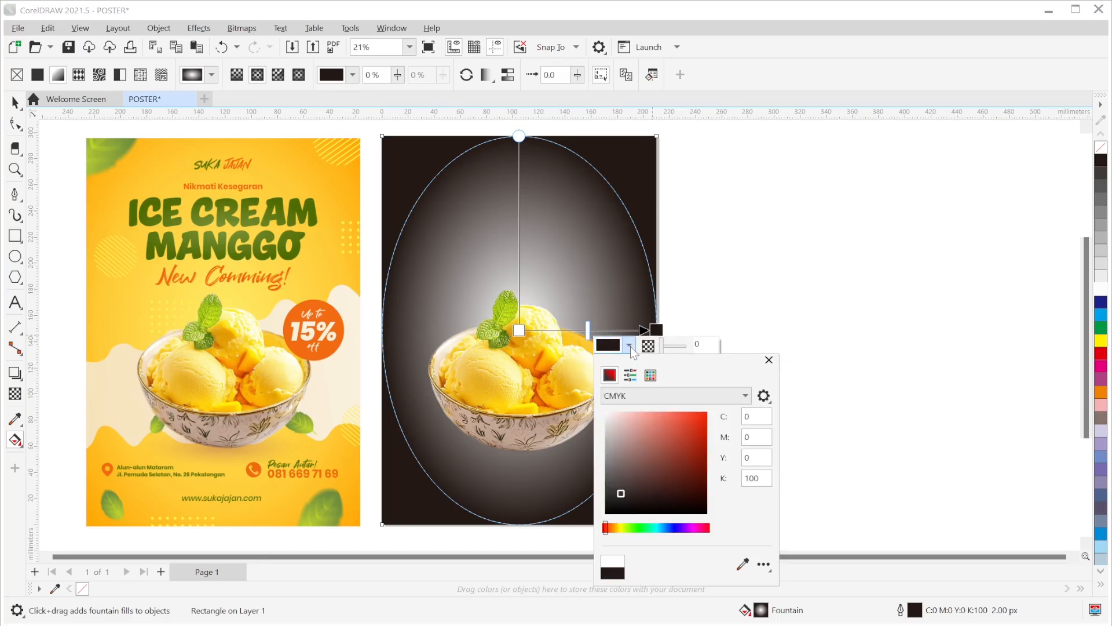
{"action": "left_click", "coordinate": [742, 564]}
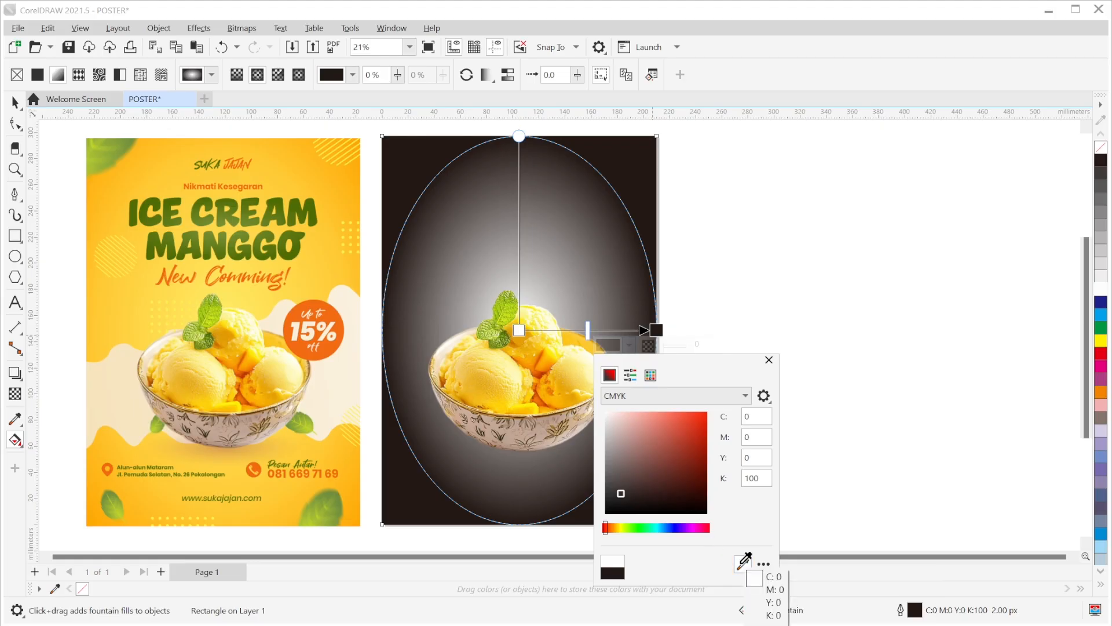
{"action": "left_click", "coordinate": [548, 363]}
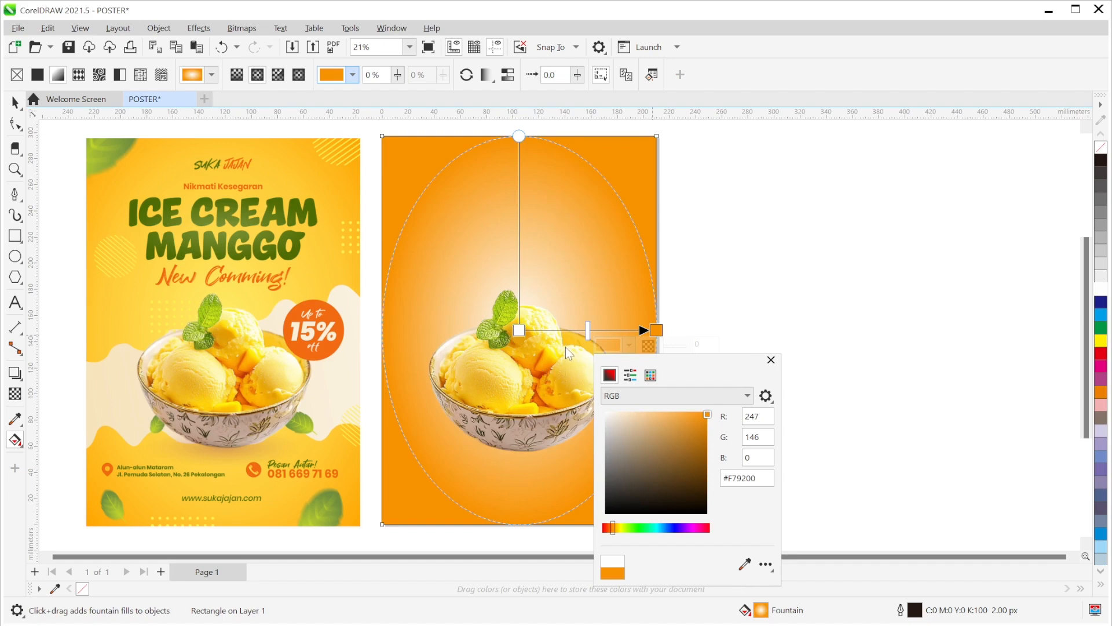
- Set the gradient's centre node to pale yellow #FFEF84 and stretch the gradient outward
{"action": "left_click", "coordinate": [520, 334]}
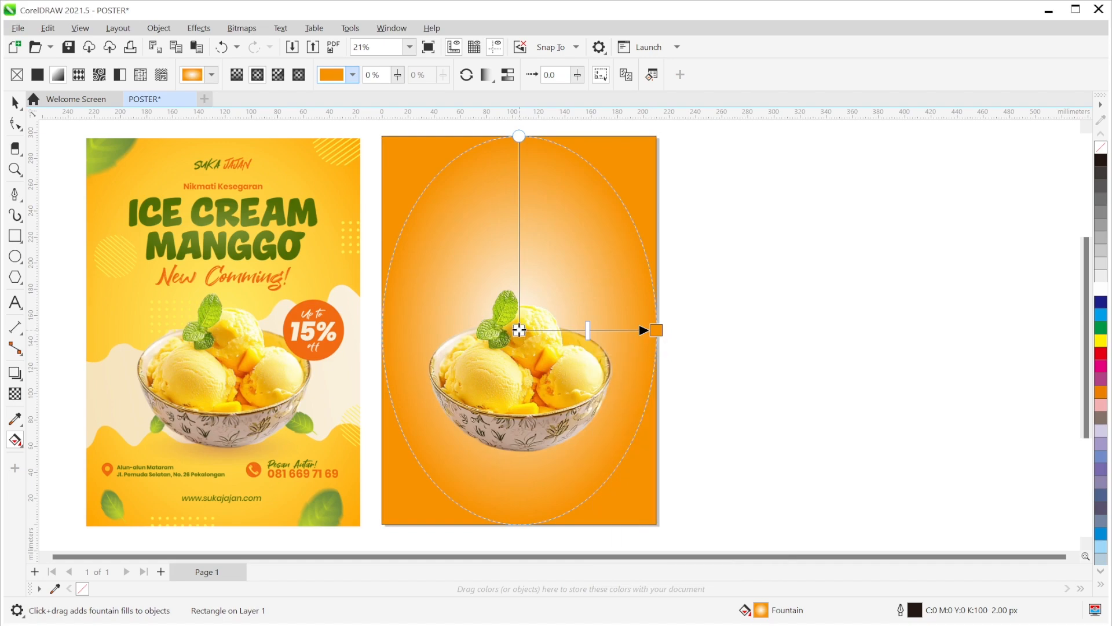
{"action": "left_click", "coordinate": [519, 330]}
{"action": "left_click", "coordinate": [497, 347]}
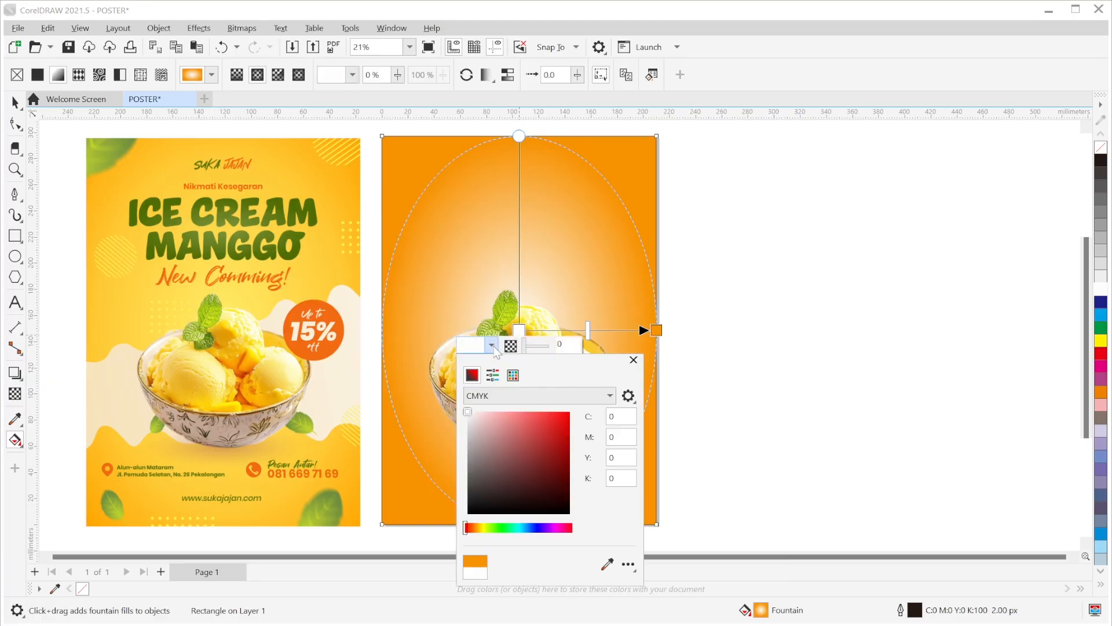
{"action": "left_click", "coordinate": [608, 564]}
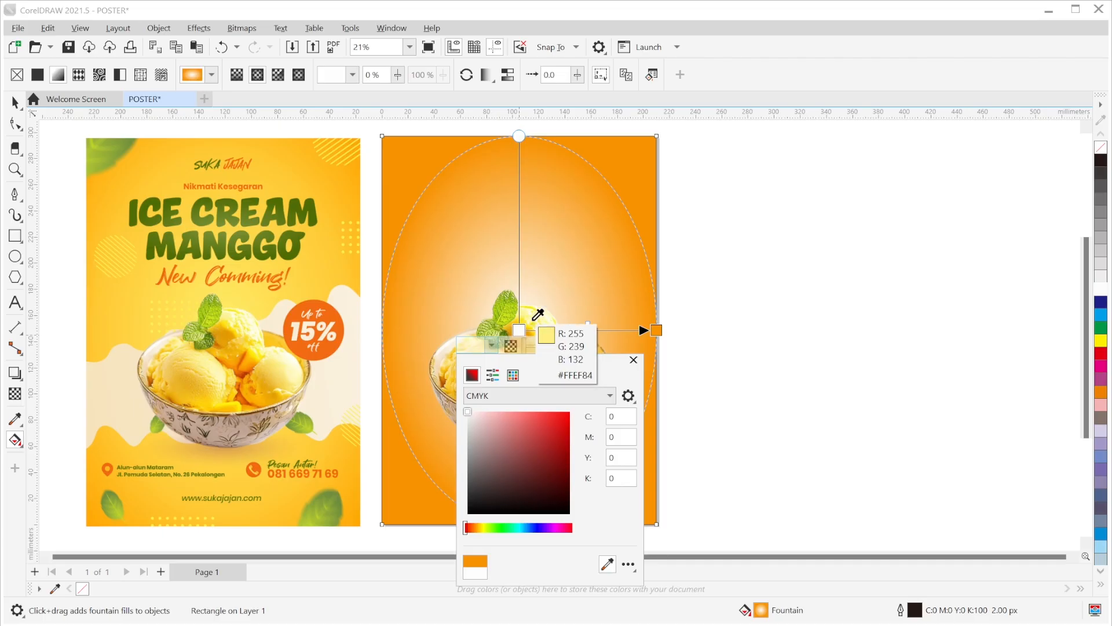
{"action": "left_click", "coordinate": [534, 319]}
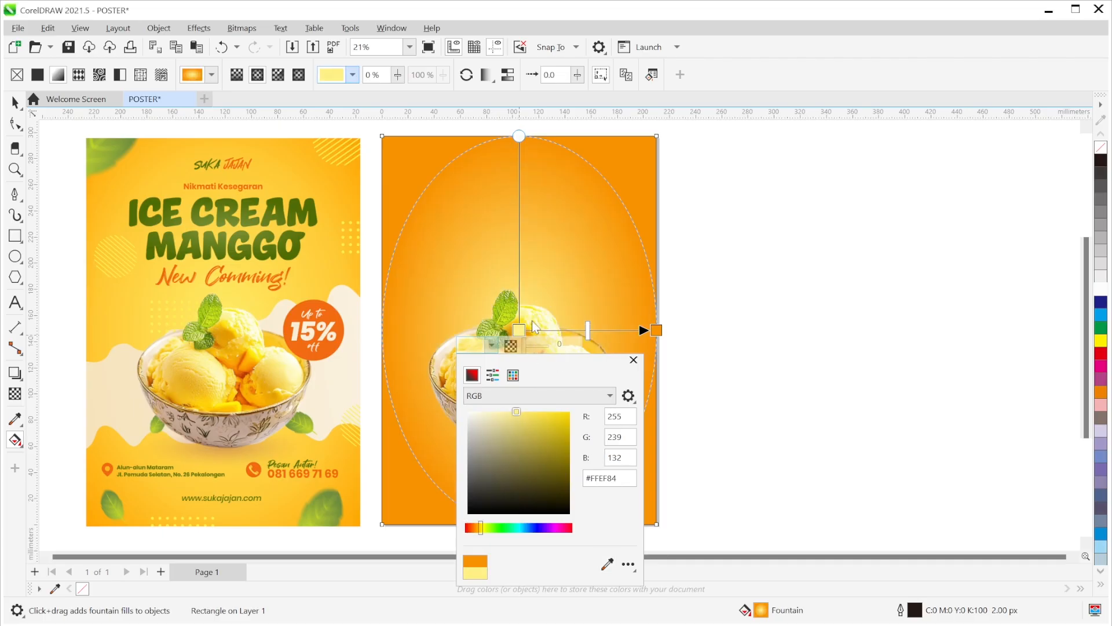
{"action": "left_click", "coordinate": [634, 359]}
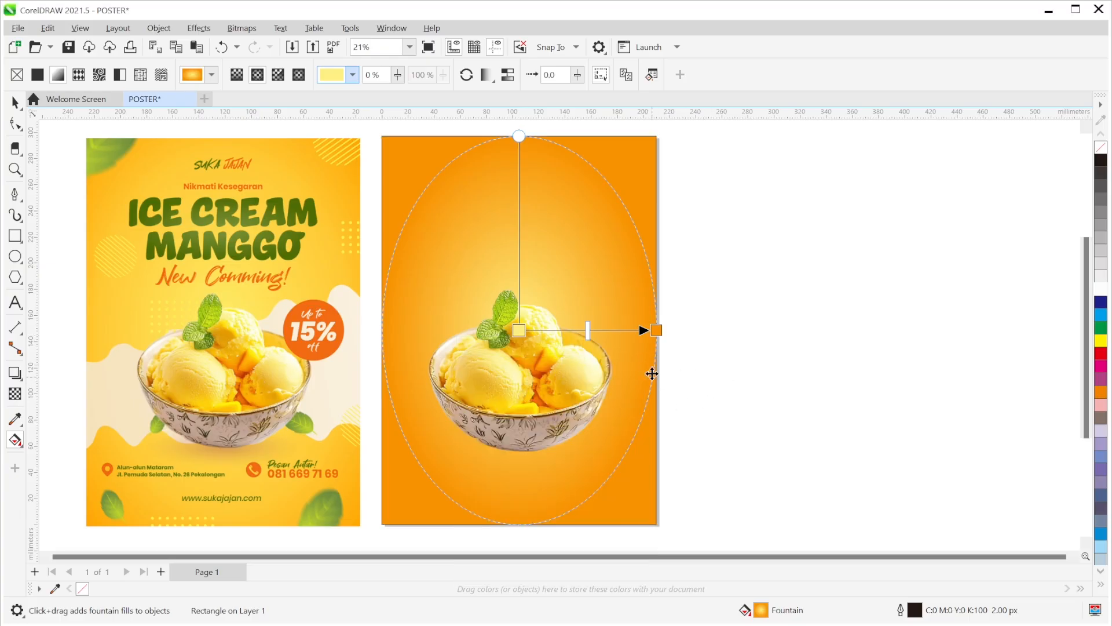
{"action": "left_click_drag", "start_coordinate": [656, 330], "coordinate": [732, 327]}
- Drag the gradient's outer node just past the page edge and shift the midpoint outward
{"action": "key", "text": "ctrl+z"}
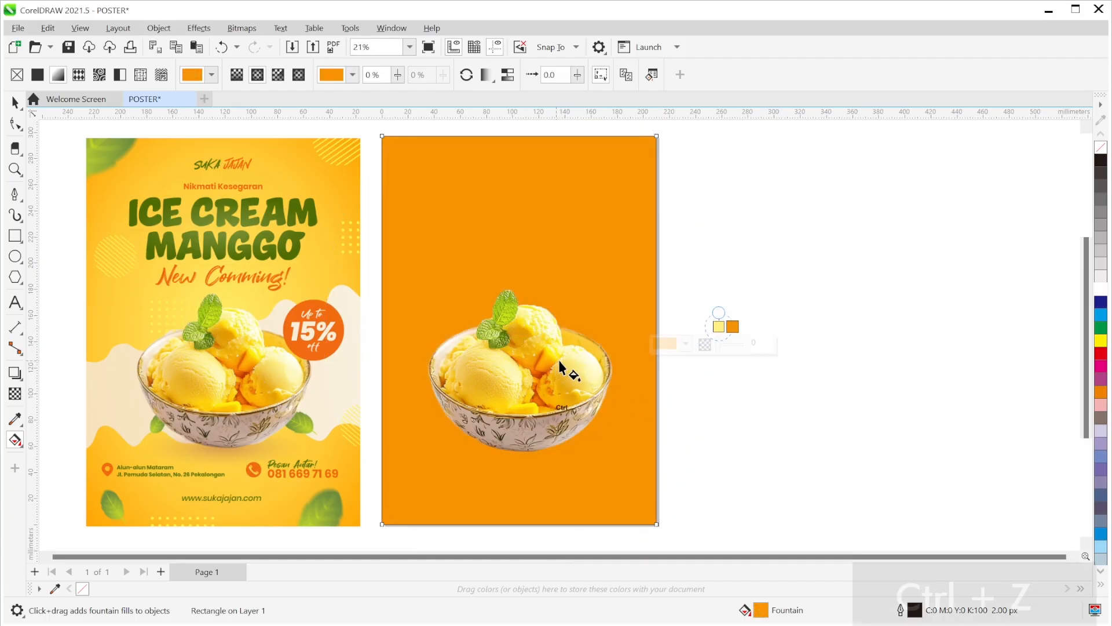
{"action": "left_click_drag", "start_coordinate": [713, 329], "coordinate": [743, 326]}
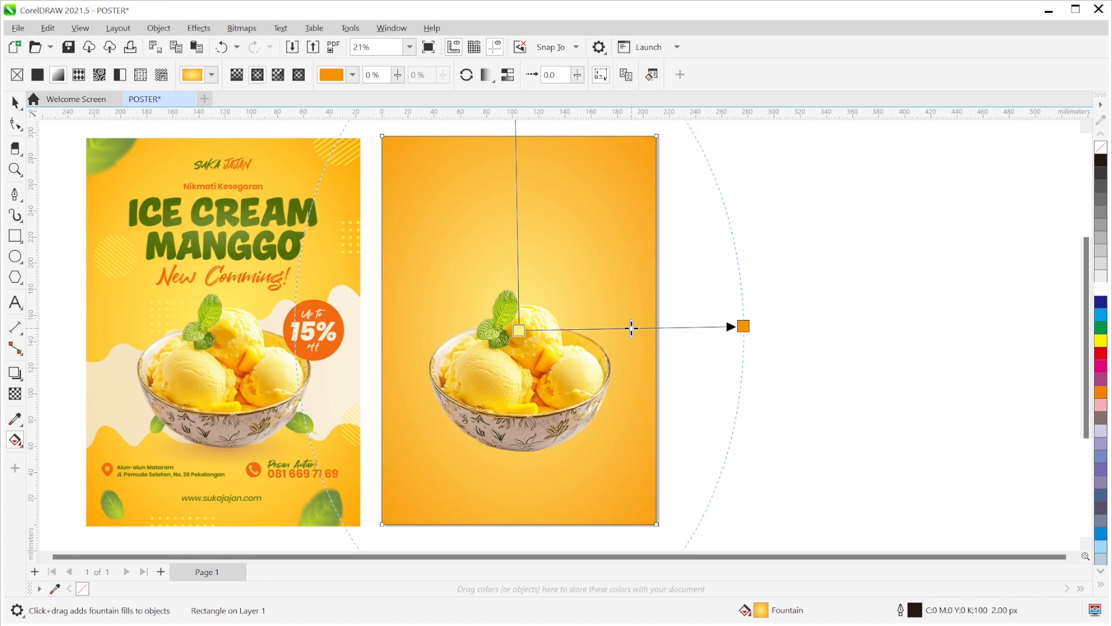
{"action": "left_click_drag", "start_coordinate": [631, 328], "coordinate": [657, 328]}
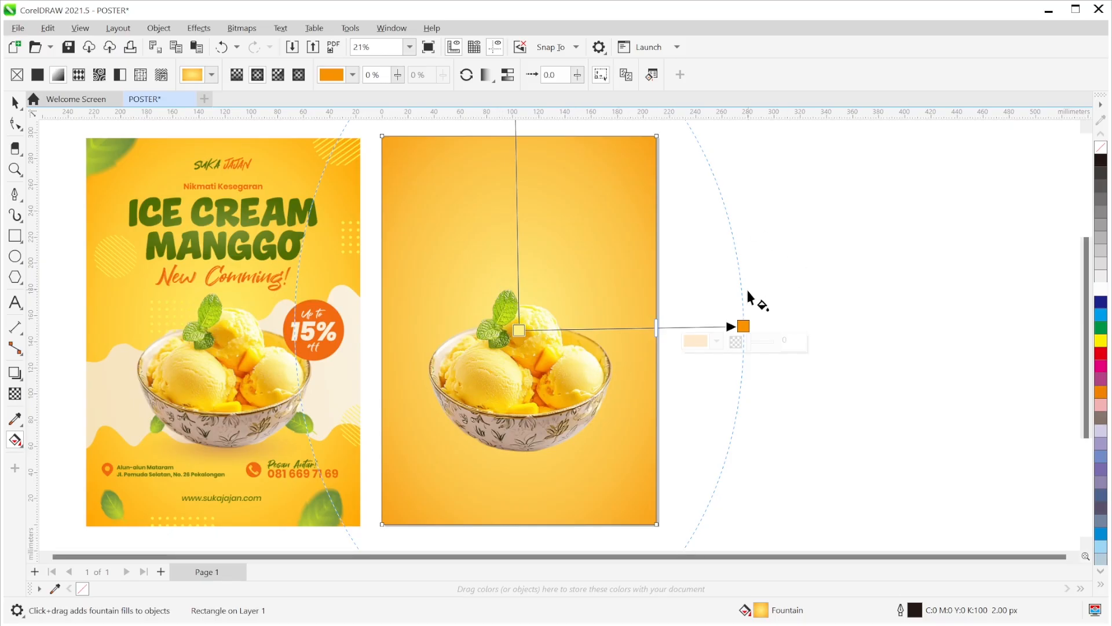
{"action": "left_click", "coordinate": [741, 325]}
{"action": "left_click_drag", "start_coordinate": [741, 325], "coordinate": [732, 327]}
{"action": "left_click_drag", "start_coordinate": [649, 329], "coordinate": [657, 328]}
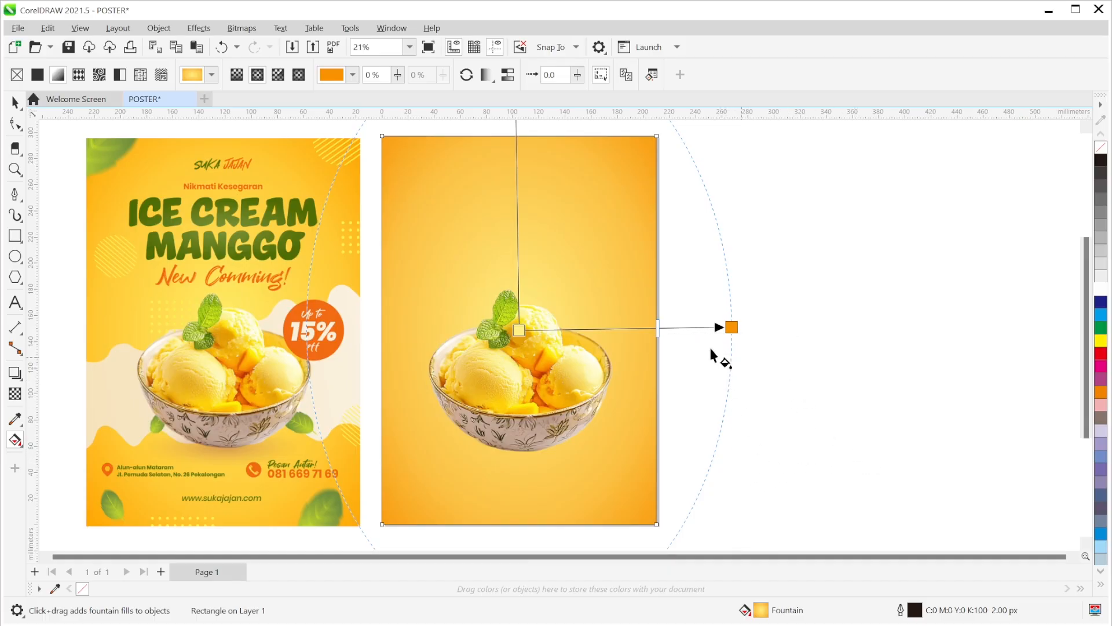
- Set the background rectangle's outline width to None and deselect it
{"action": "left_click", "coordinate": [15, 102]}
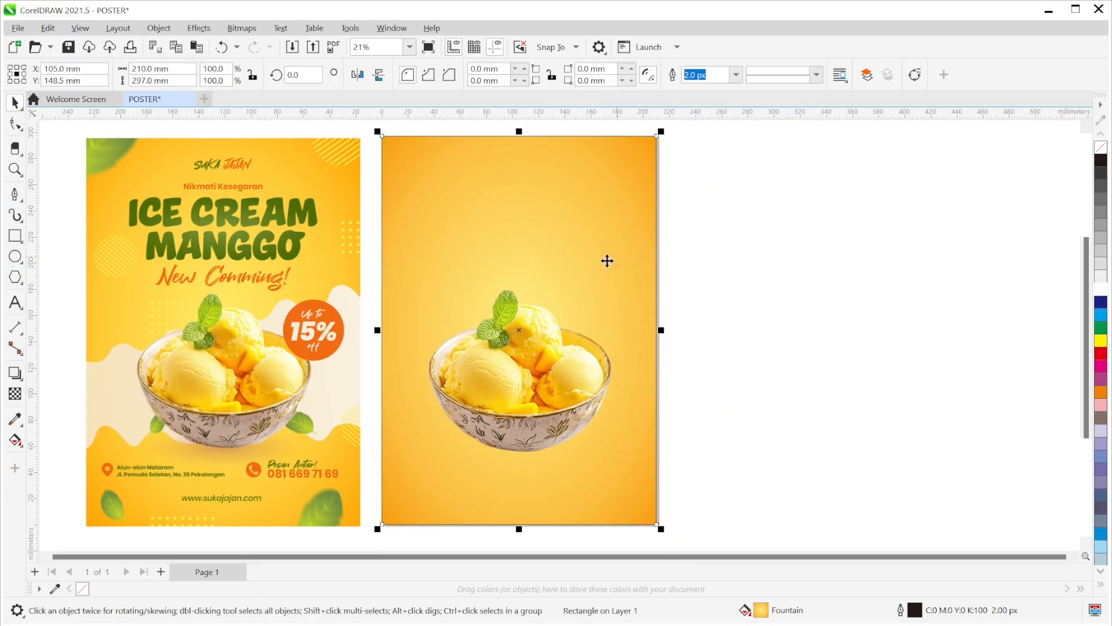
{"action": "left_click", "coordinate": [736, 74]}
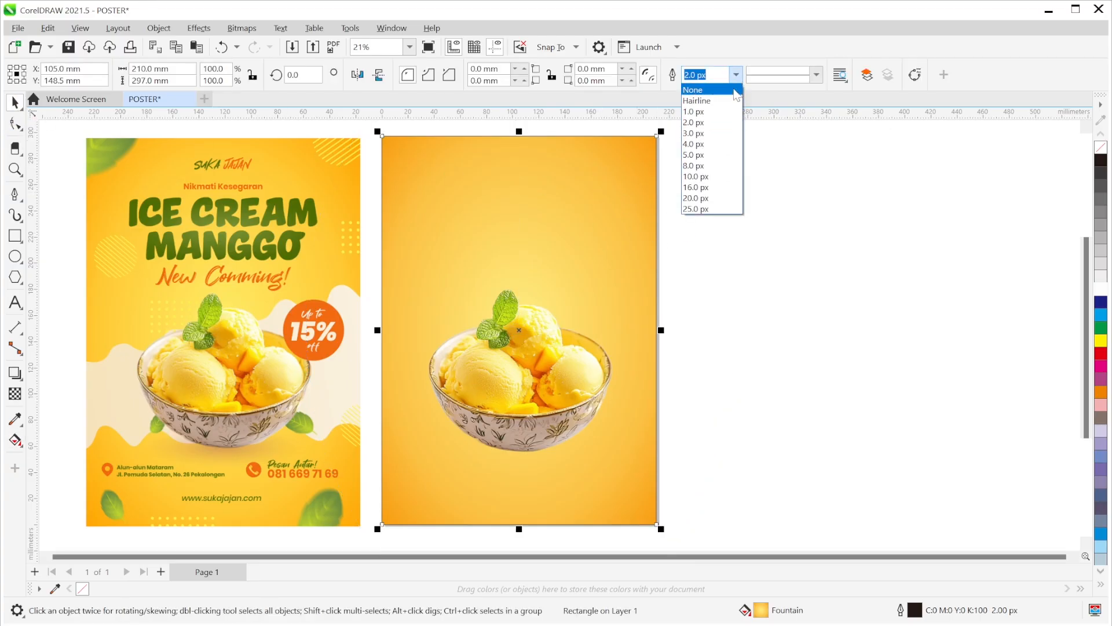
{"action": "left_click", "coordinate": [732, 87]}
{"action": "left_click", "coordinate": [778, 275]}
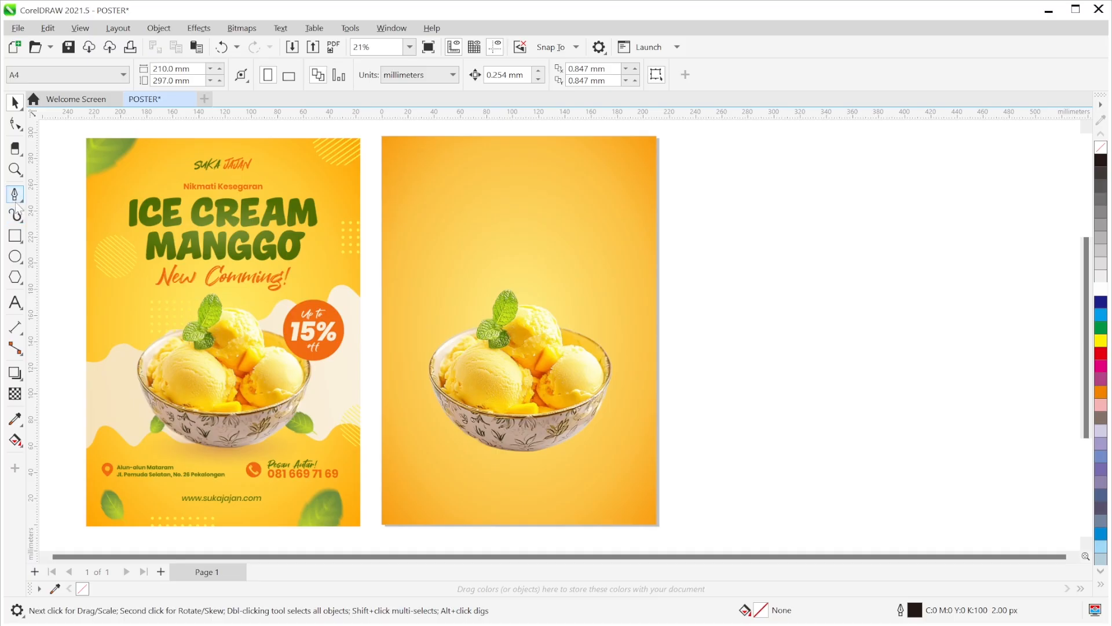
- Start a Pen-tool wave left of the page, curving across the bowl to the lower right
{"action": "left_click", "coordinate": [15, 196]}
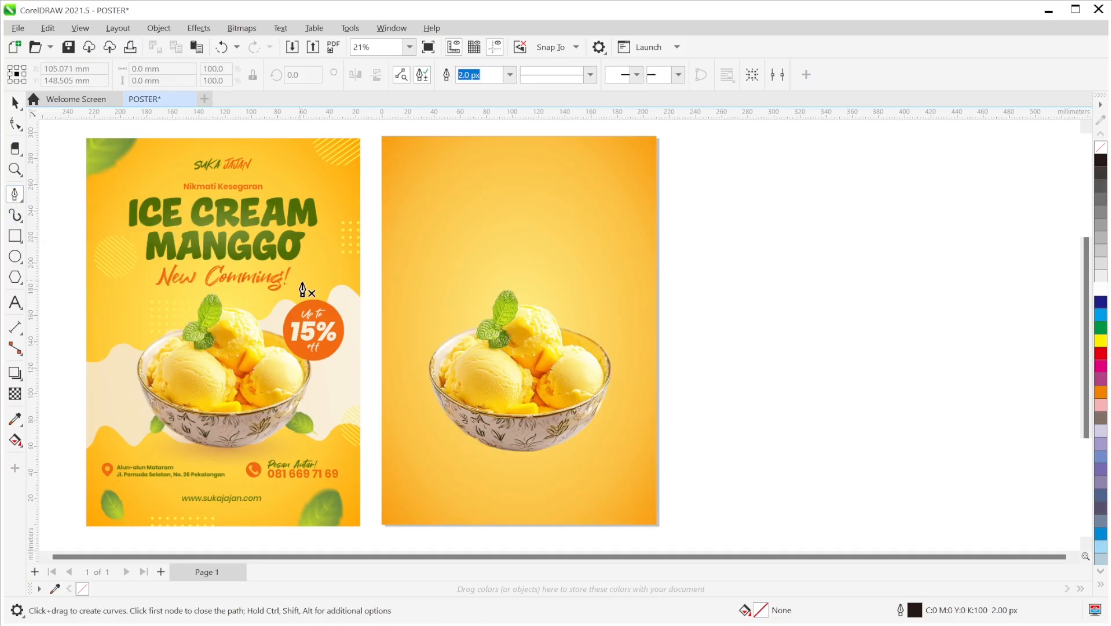
{"action": "left_click", "coordinate": [369, 341]}
{"action": "mouse_move", "coordinate": [408, 363]}
{"action": "left_mouse_down"}
{"action": "mouse_move", "coordinate": [428, 358]}
{"action": "mouse_move", "coordinate": [448, 325]}
{"action": "mouse_move", "coordinate": [491, 350]}
{"action": "mouse_move", "coordinate": [505, 344]}
{"action": "mouse_move", "coordinate": [541, 304]}
{"action": "mouse_move", "coordinate": [573, 338]}
{"action": "mouse_move", "coordinate": [621, 298]}
{"action": "mouse_move", "coordinate": [637, 334]}
{"action": "mouse_move", "coordinate": [645, 329]}
{"action": "left_mouse_up"}
{"action": "left_click_drag", "start_coordinate": [669, 286], "coordinate": [690, 293]}
{"action": "left_click_drag", "start_coordinate": [713, 416], "coordinate": [427, 479]}
- Redo the band's bottom nodes, undoing misplaced ones, and add a final curved node at lower left
{"action": "key", "text": "ctrl"}
{"action": "key", "text": "ctrl+z"}
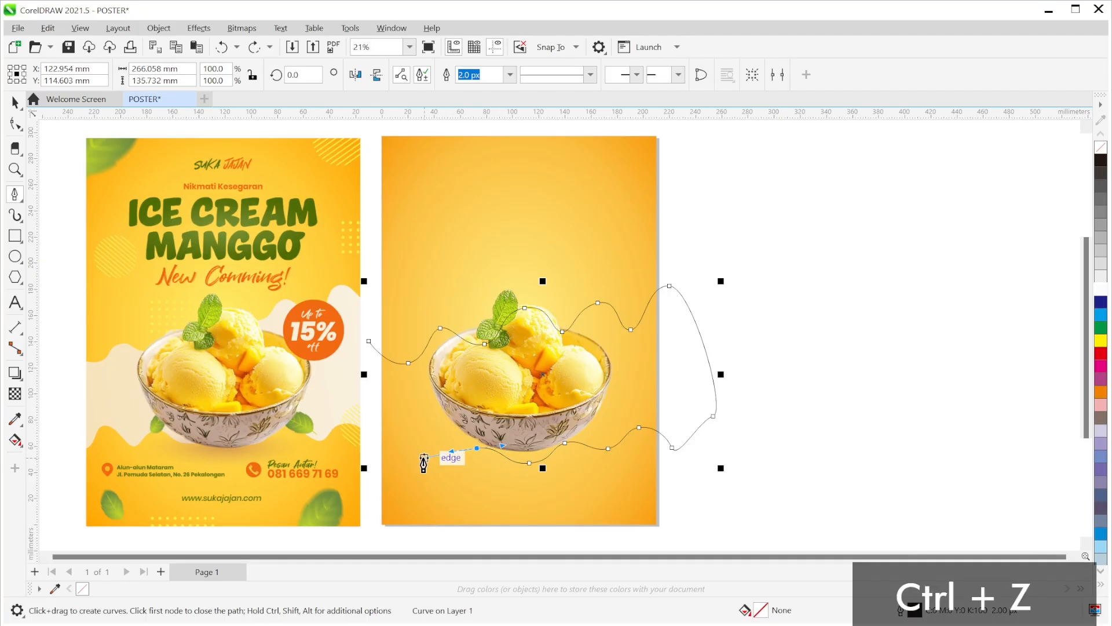
{"action": "left_click_drag", "start_coordinate": [435, 461], "coordinate": [392, 446]}
{"action": "key", "text": "ctrl+z"}
{"action": "left_click_drag", "start_coordinate": [396, 439], "coordinate": [351, 470]}
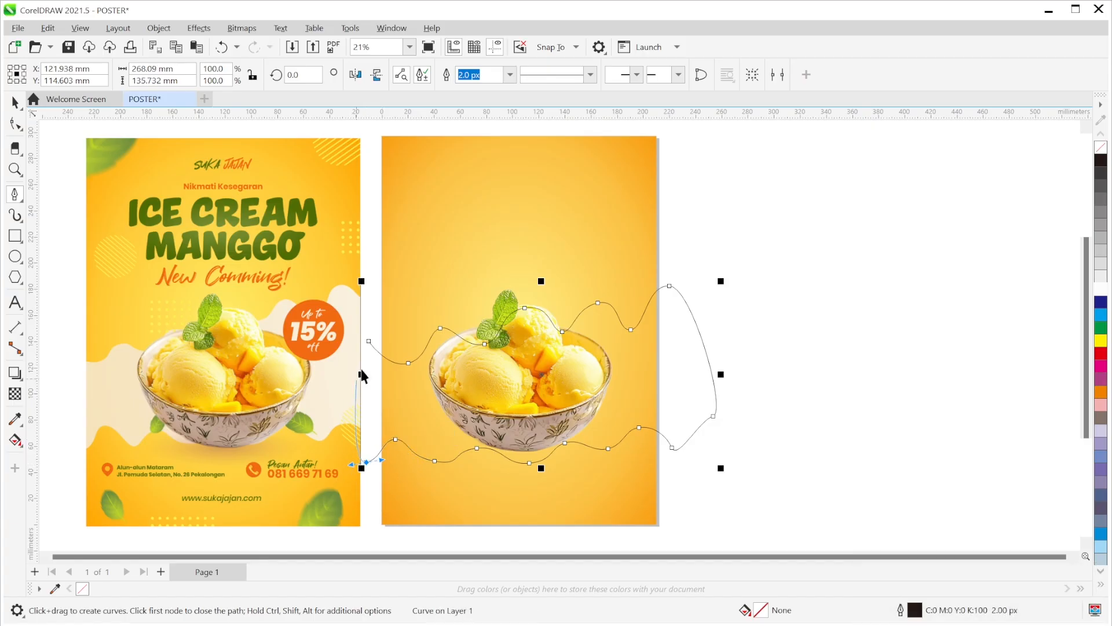
{"action": "left_click", "coordinate": [368, 341]}
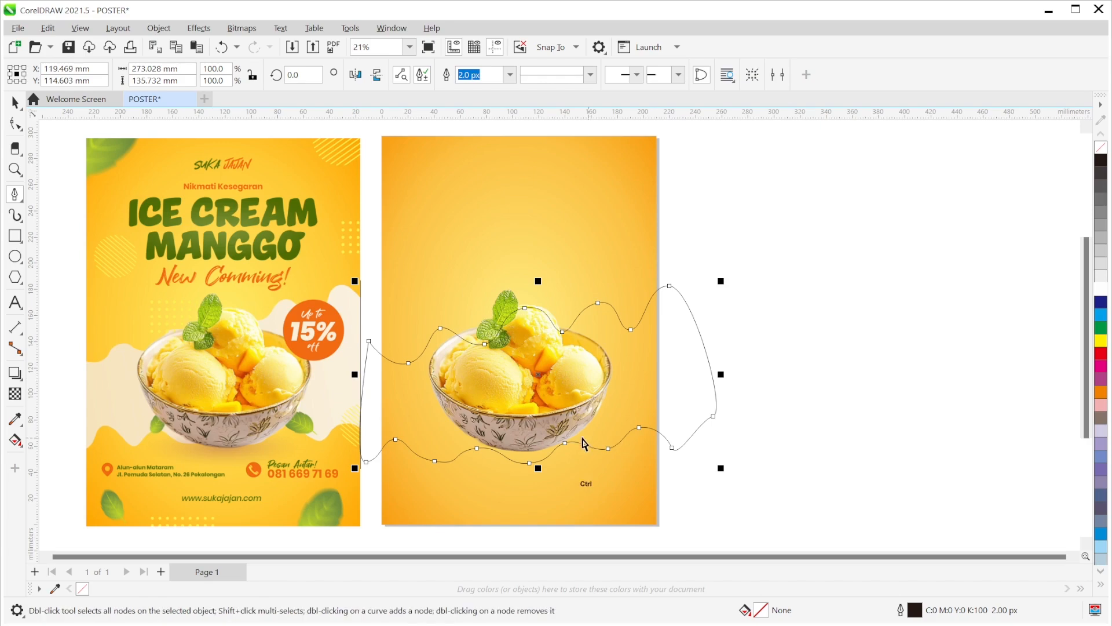
{"action": "key", "text": "ctrl+z"}
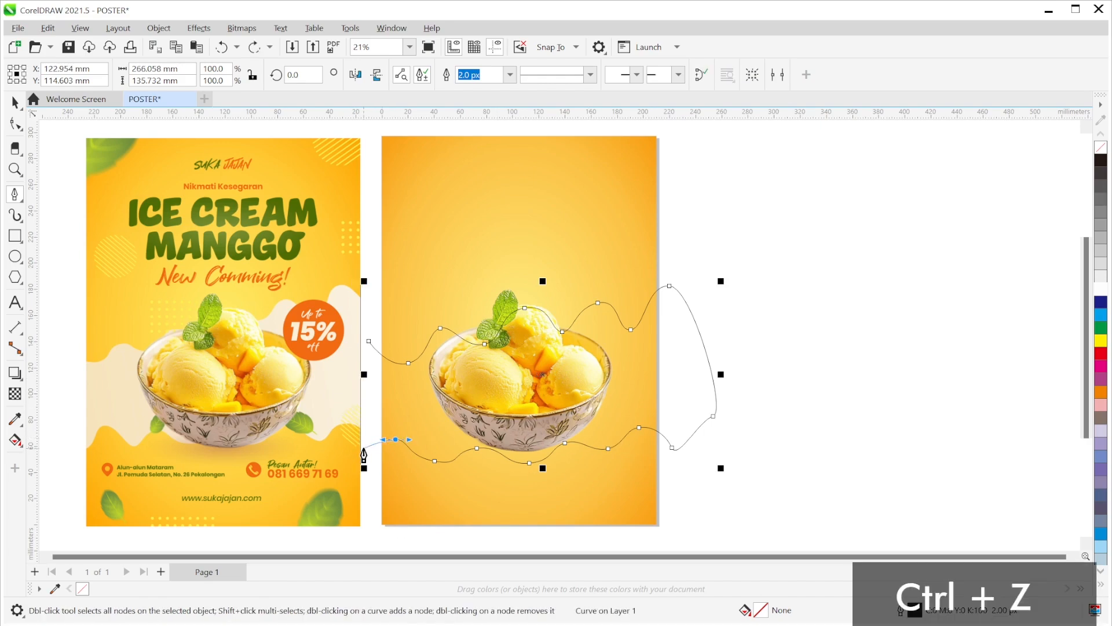
{"action": "scroll", "coordinate": [367, 450], "scroll_direction": "up", "scroll_amount": 1}
{"action": "left_click_drag", "start_coordinate": [367, 445], "coordinate": [379, 453]}
- Close the wavy band path, move it up, flatten it to 95.2% height and tilt it about 3.5°
{"action": "left_click", "coordinate": [369, 327]}
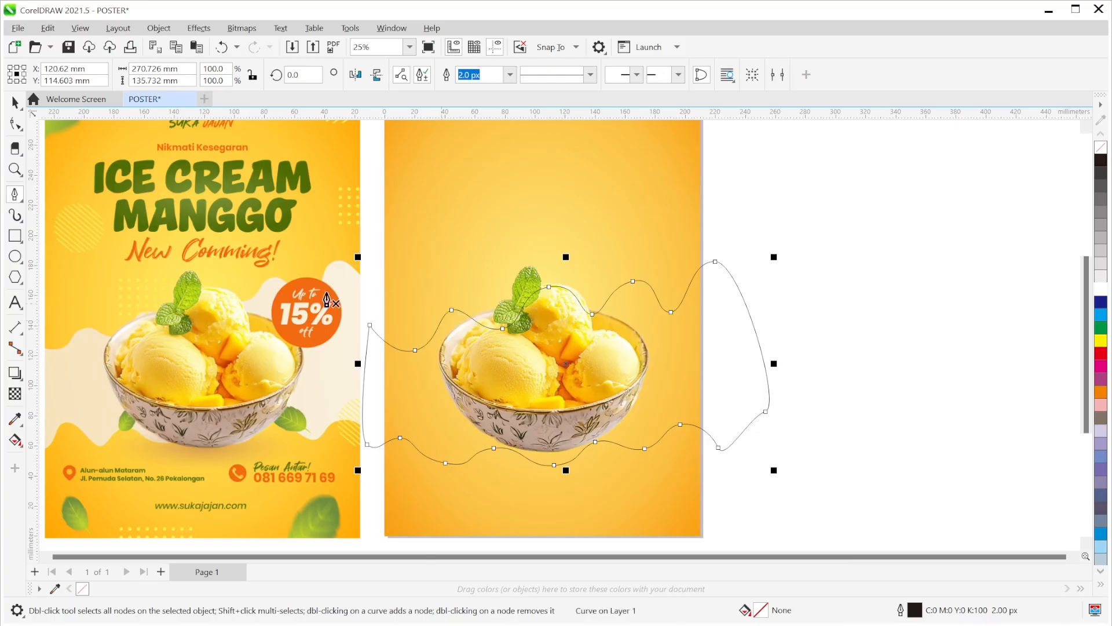
{"action": "left_click", "coordinate": [15, 103]}
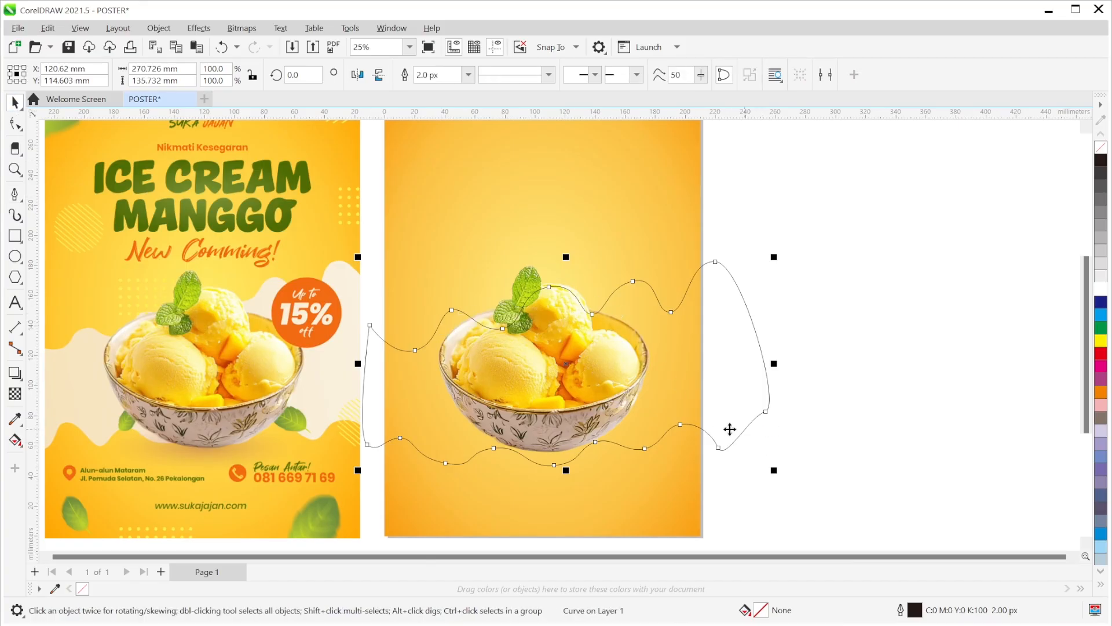
{"action": "left_click_drag", "start_coordinate": [718, 396], "coordinate": [724, 385]}
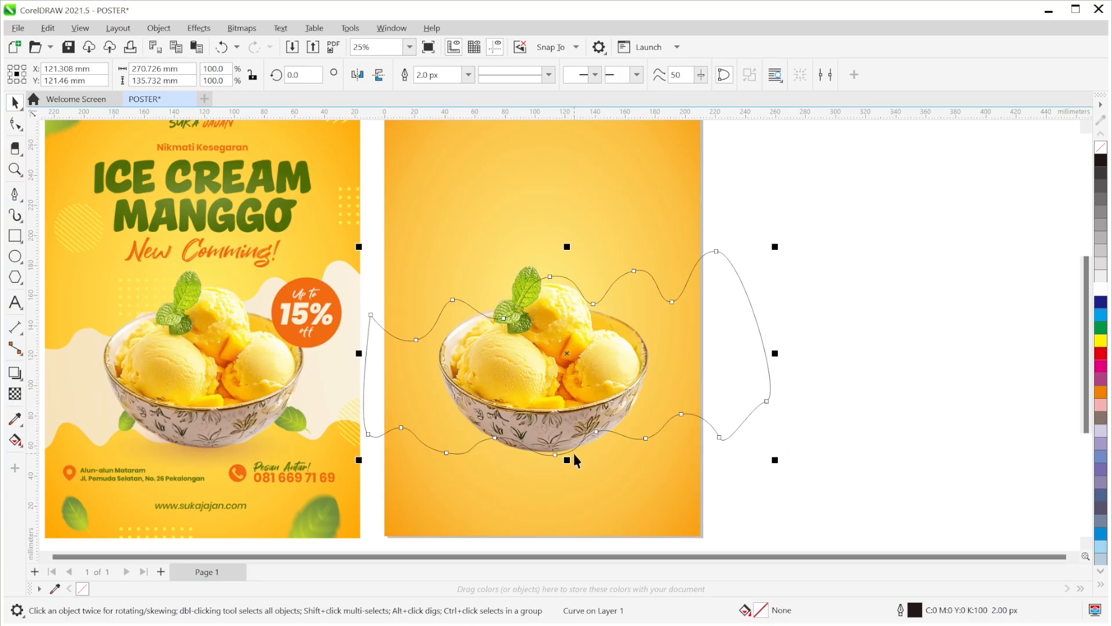
{"action": "left_click_drag", "start_coordinate": [567, 460], "coordinate": [568, 450]}
{"action": "left_click_drag", "start_coordinate": [588, 357], "coordinate": [591, 368]}
{"action": "left_click", "coordinate": [765, 399]}
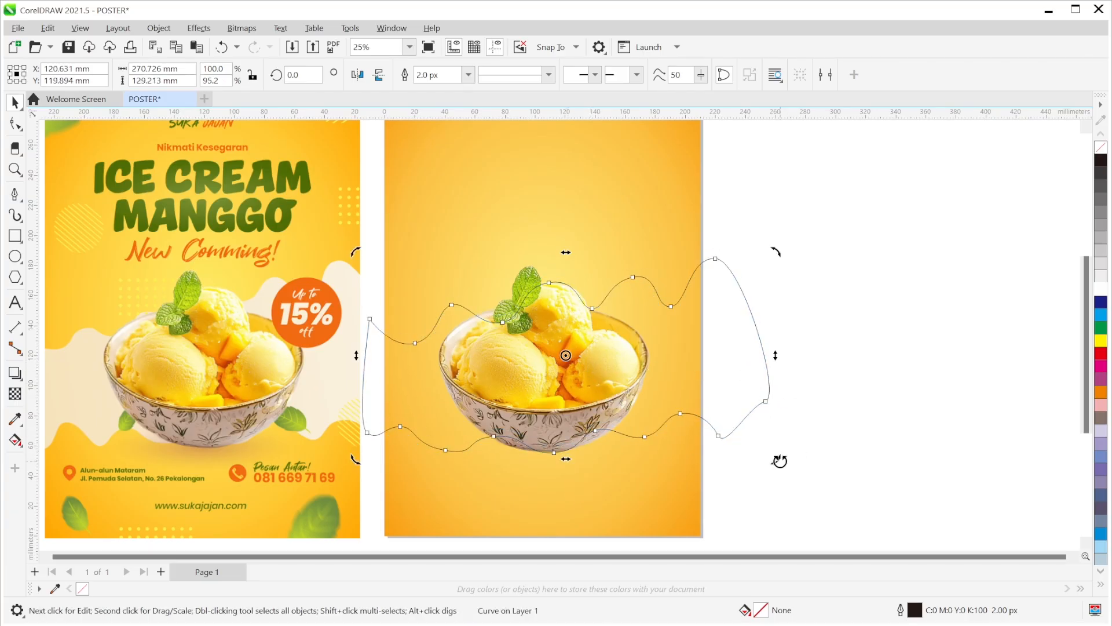
{"action": "left_click_drag", "start_coordinate": [775, 459], "coordinate": [790, 450]}
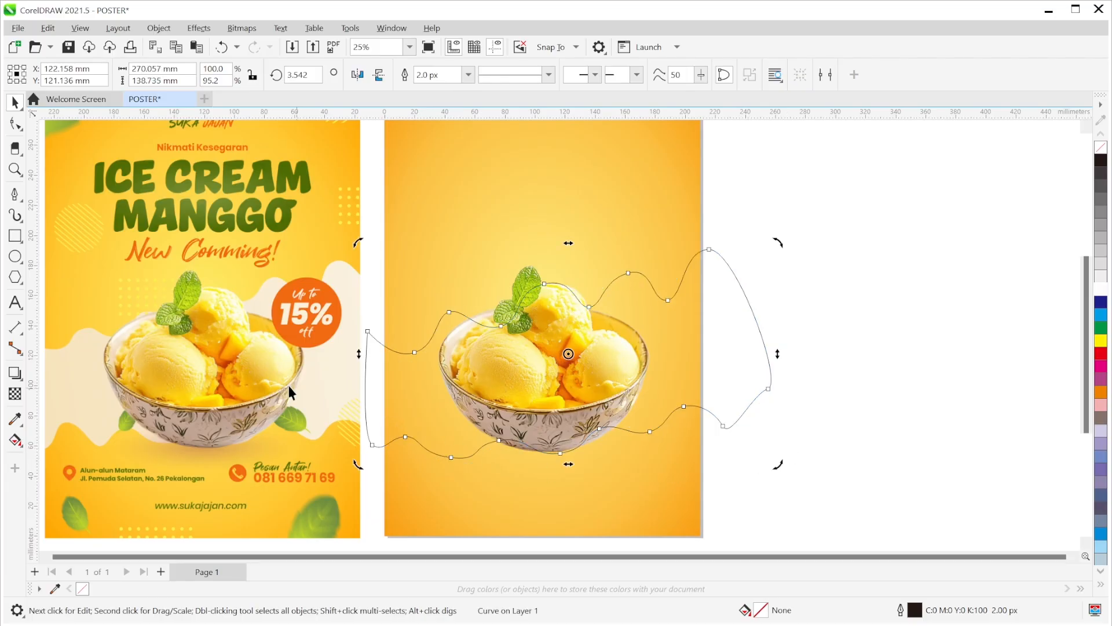
- Reshape the band's top wave by node editing so it tucks closer to the ice cream scoops
{"action": "left_click", "coordinate": [15, 124]}
{"action": "left_click_drag", "start_coordinate": [669, 300], "coordinate": [672, 287]}
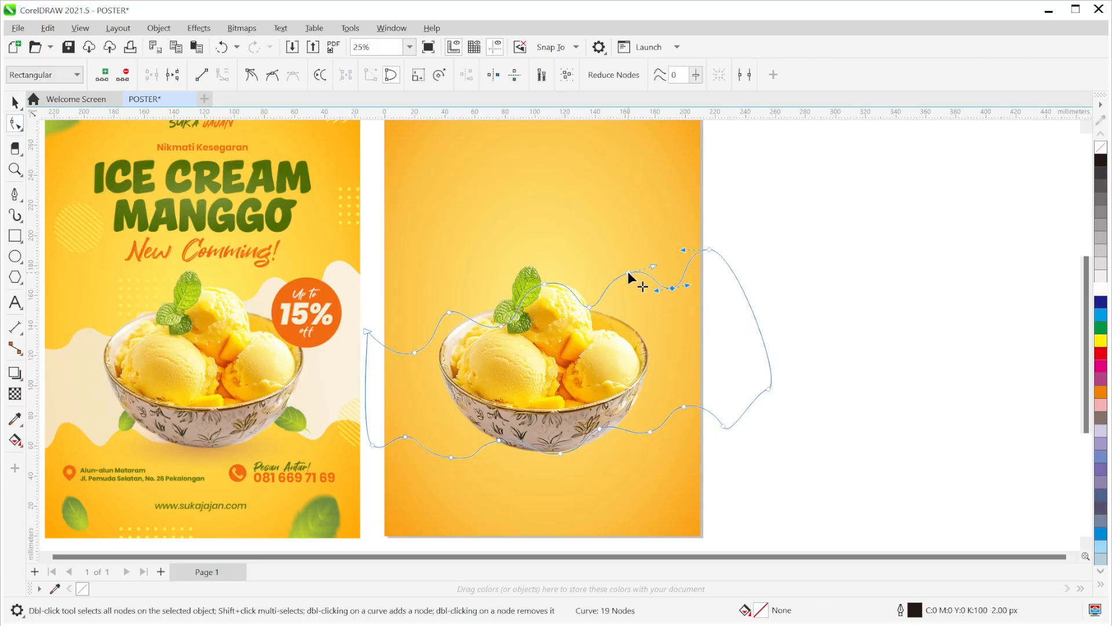
{"action": "mouse_move", "coordinate": [600, 305]}
{"action": "left_mouse_down"}
{"action": "mouse_move", "coordinate": [612, 307]}
{"action": "mouse_move", "coordinate": [583, 300]}
{"action": "left_mouse_up"}
{"action": "key", "text": "space"}
- Fill the wavy band with a cream colour (#F4E6CF) sampled from the artwork
{"action": "left_click", "coordinate": [843, 306]}
{"action": "scroll", "coordinate": [719, 367], "scroll_direction": "down", "scroll_amount": 2}
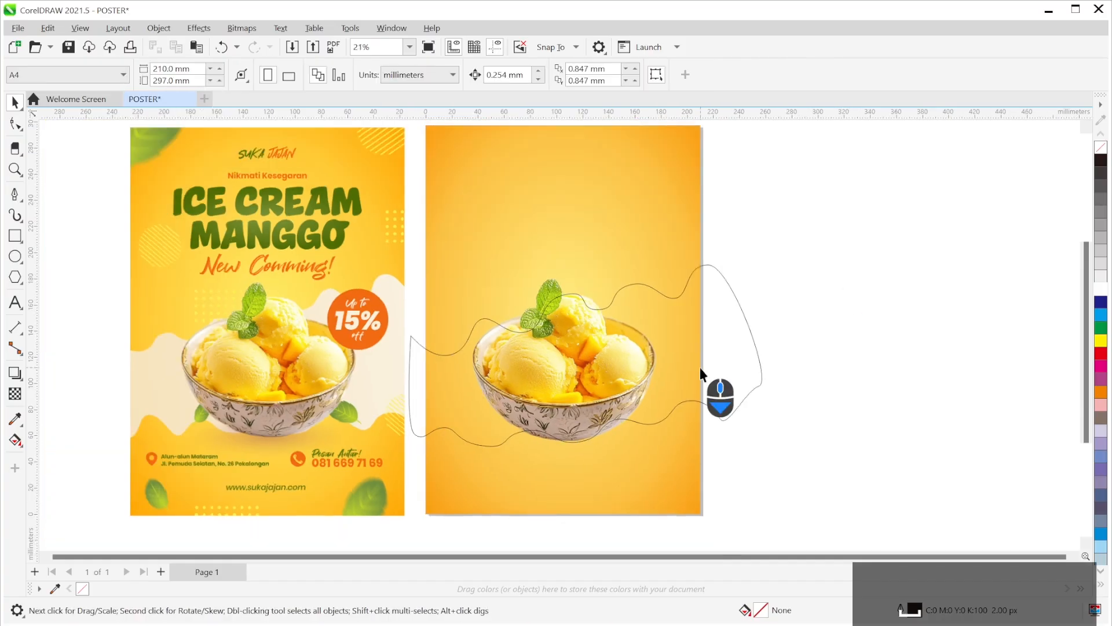
{"action": "scroll", "coordinate": [723, 377], "scroll_direction": "up", "scroll_amount": 2}
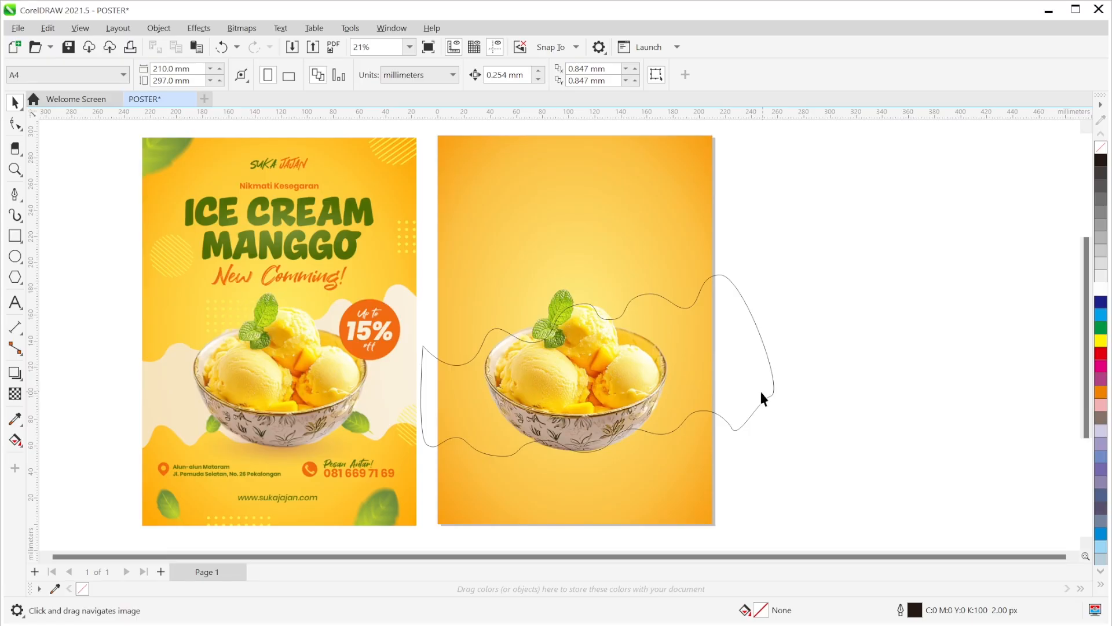
{"action": "left_click", "coordinate": [17, 419]}
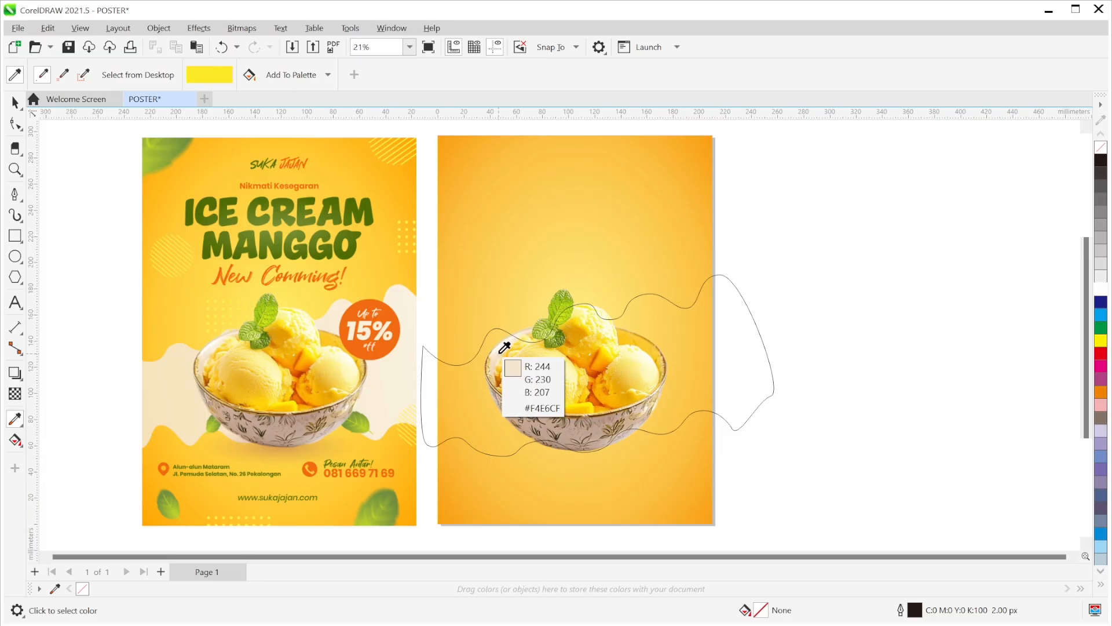
{"action": "left_click", "coordinate": [501, 352]}
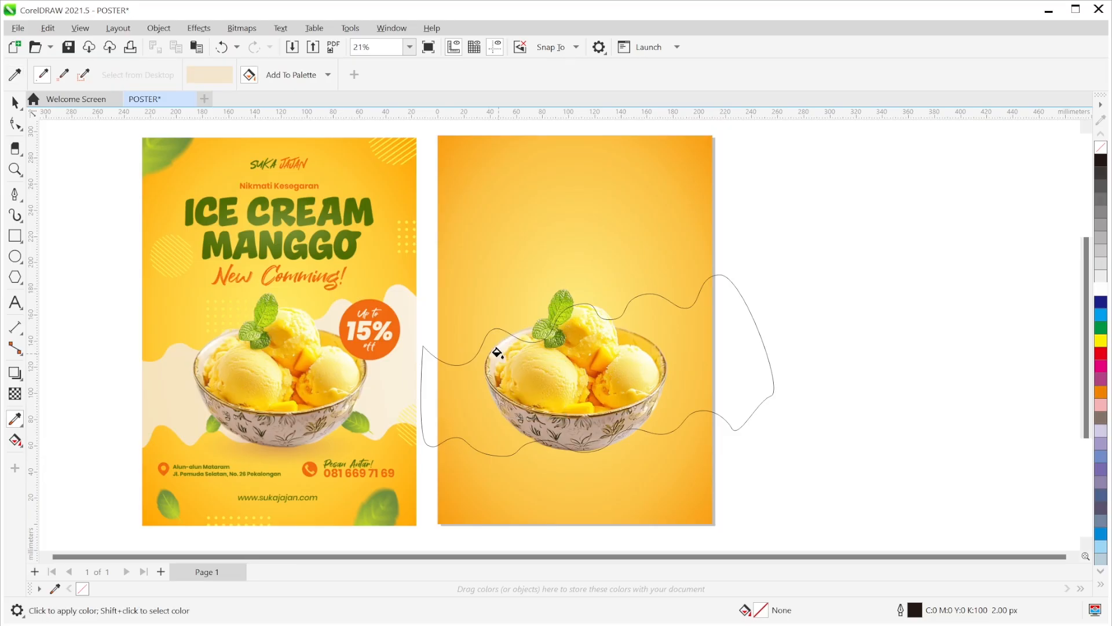
{"action": "left_click", "coordinate": [461, 393]}
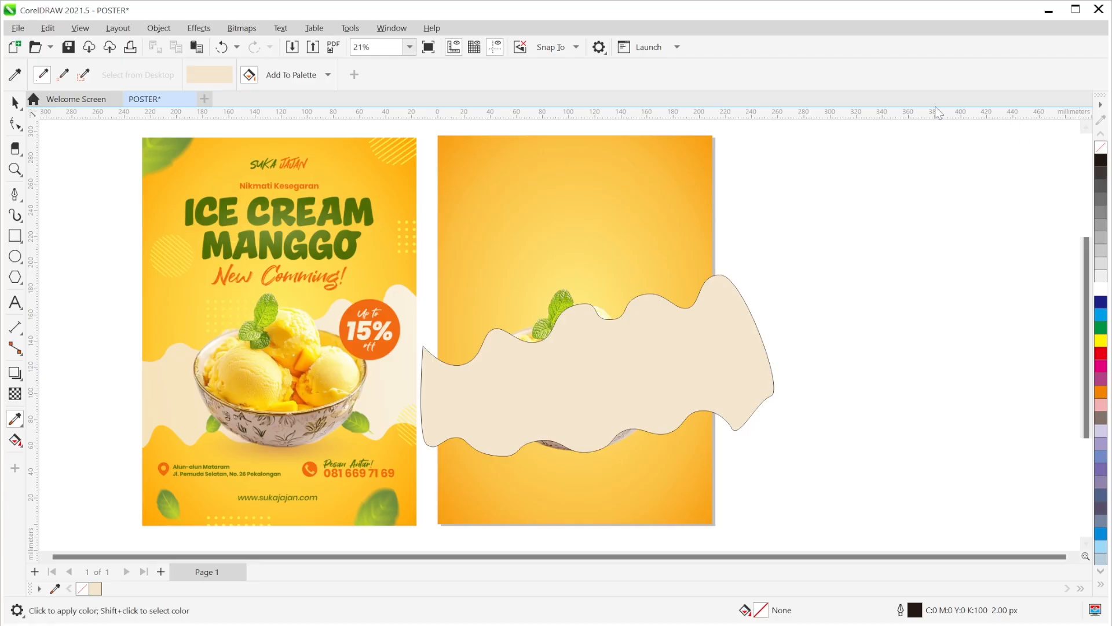
{"action": "left_click", "coordinate": [1102, 155]}
{"action": "left_click", "coordinate": [652, 406]}
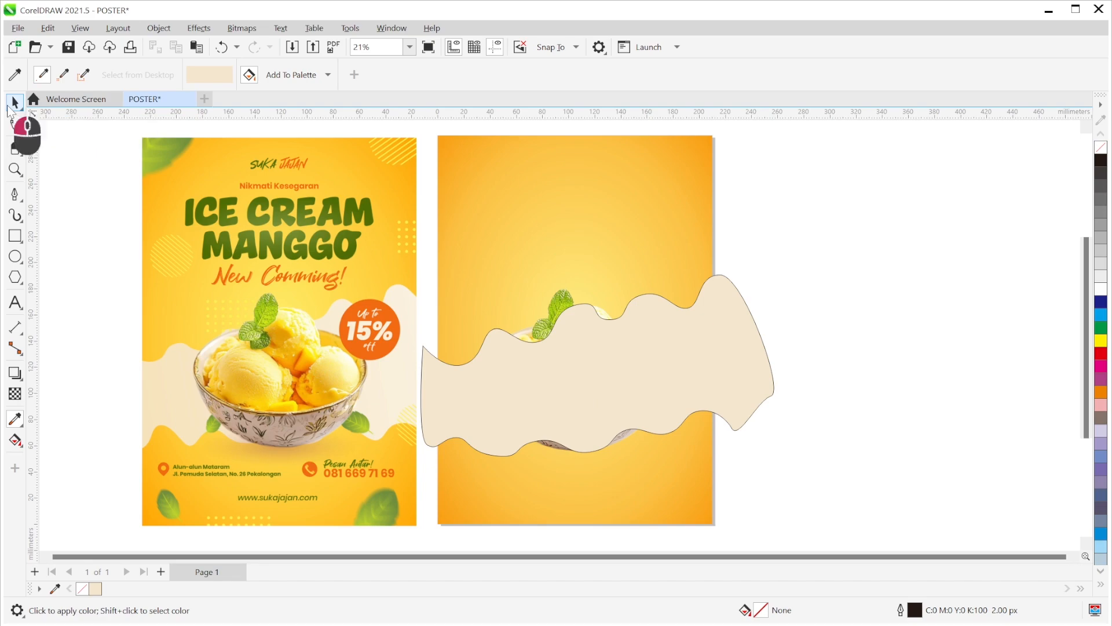
- Remove the black outline from the cream wavy band using the no-colour swatch
{"action": "left_click", "coordinate": [14, 102]}
{"action": "left_click", "coordinate": [709, 374]}
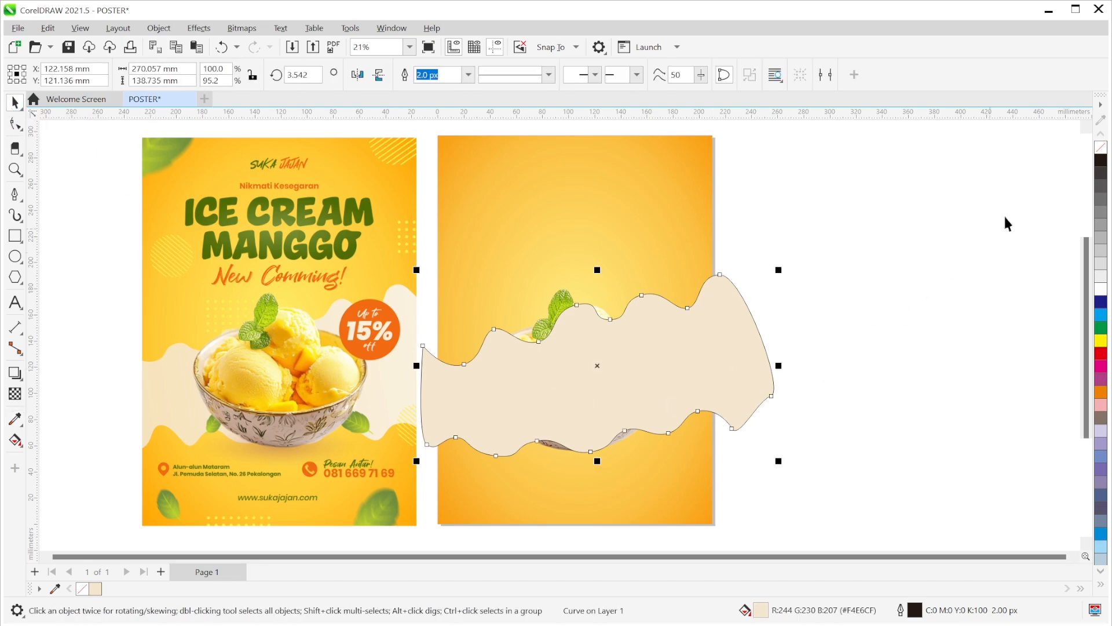
{"action": "right_click", "coordinate": [1102, 151]}
{"action": "left_click", "coordinate": [878, 330]}
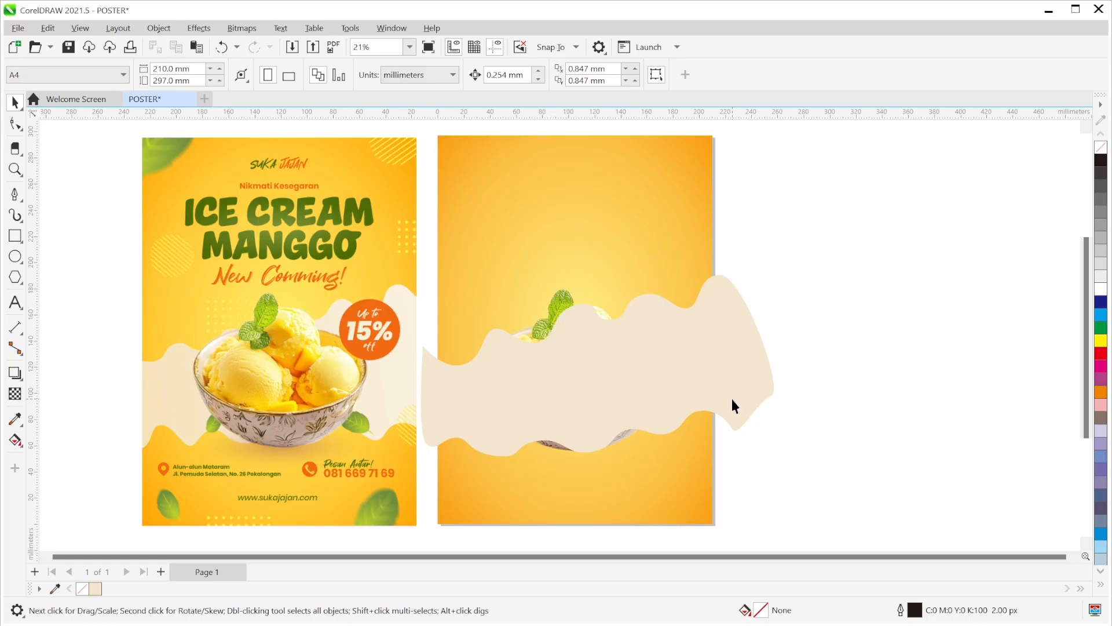
{"action": "left_click", "coordinate": [750, 365]}
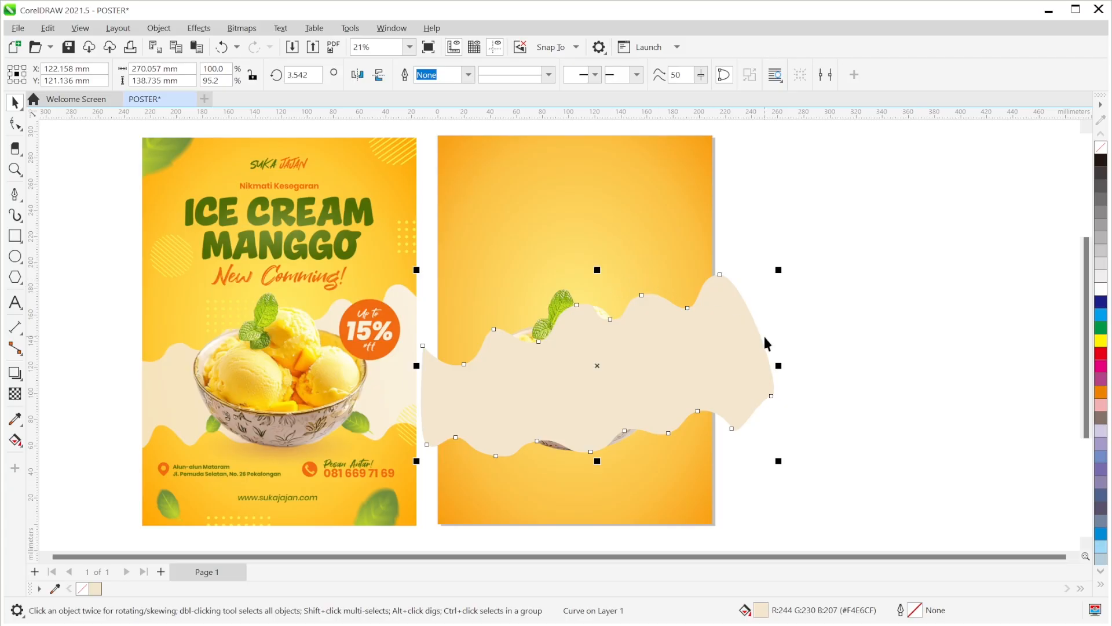
{"action": "right_click", "coordinate": [745, 349]}
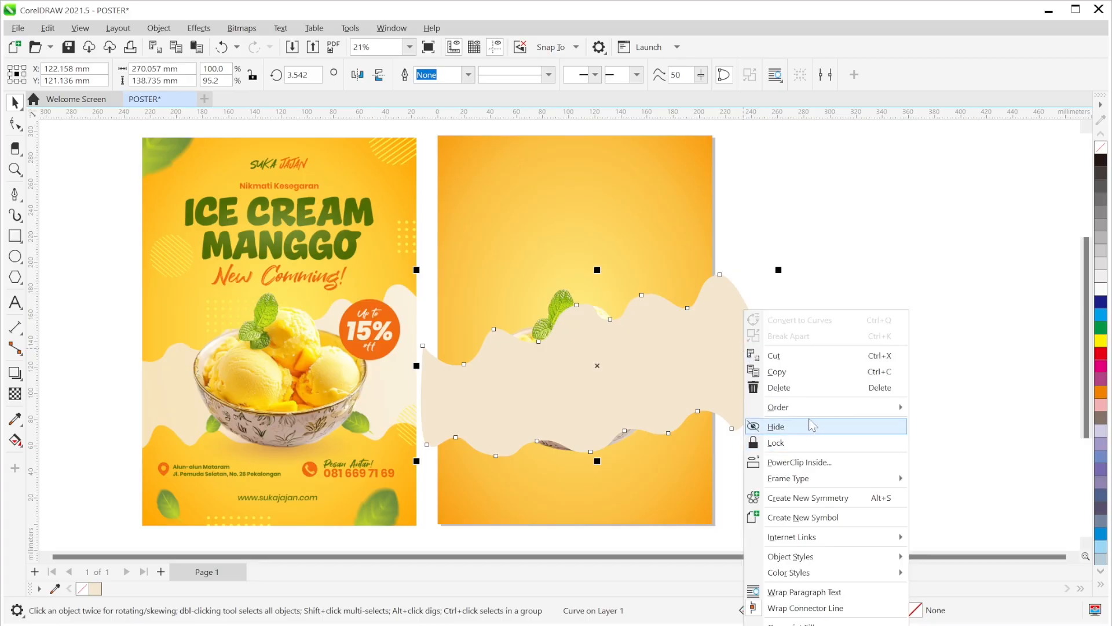
{"action": "left_click", "coordinate": [824, 243]}
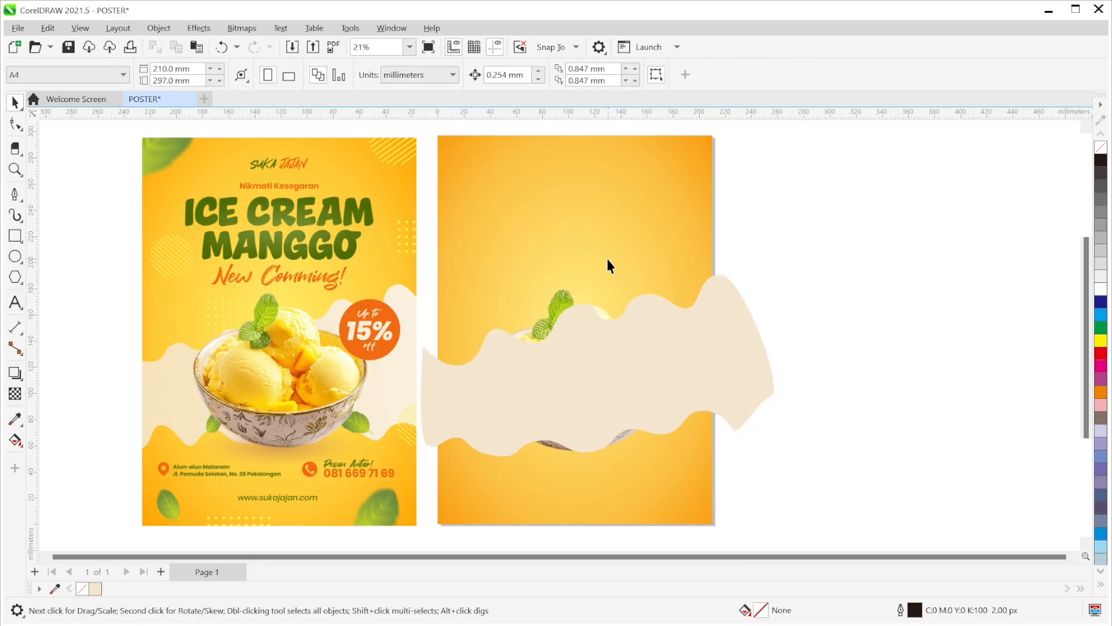
- Open the Objects docker from Window > Dockers
{"action": "left_click", "coordinate": [391, 29]}
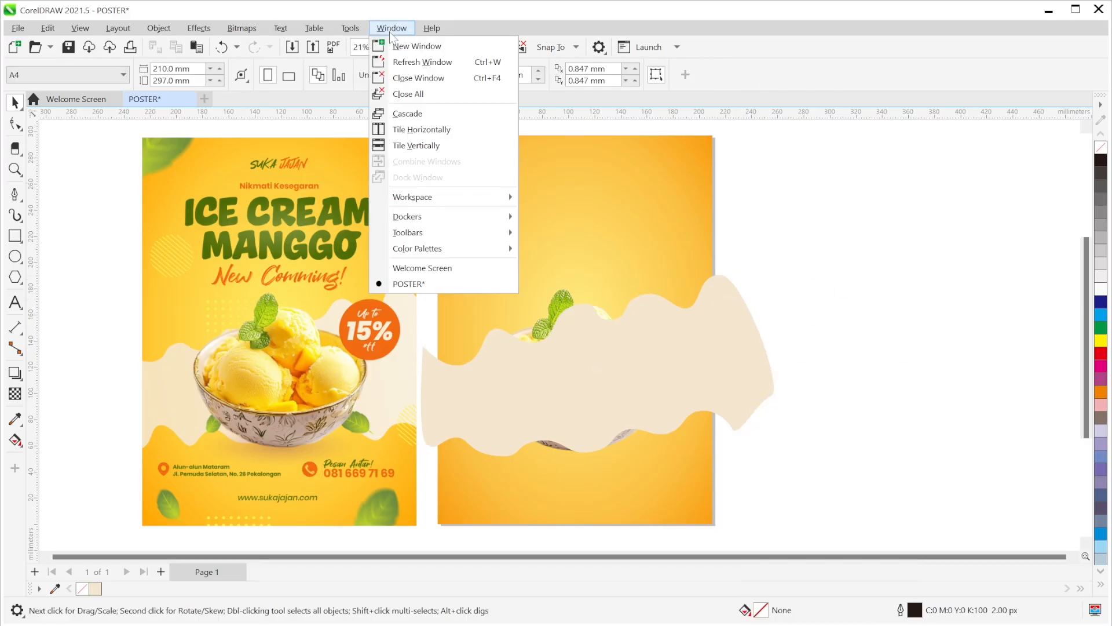
{"action": "left_click", "coordinate": [423, 219]}
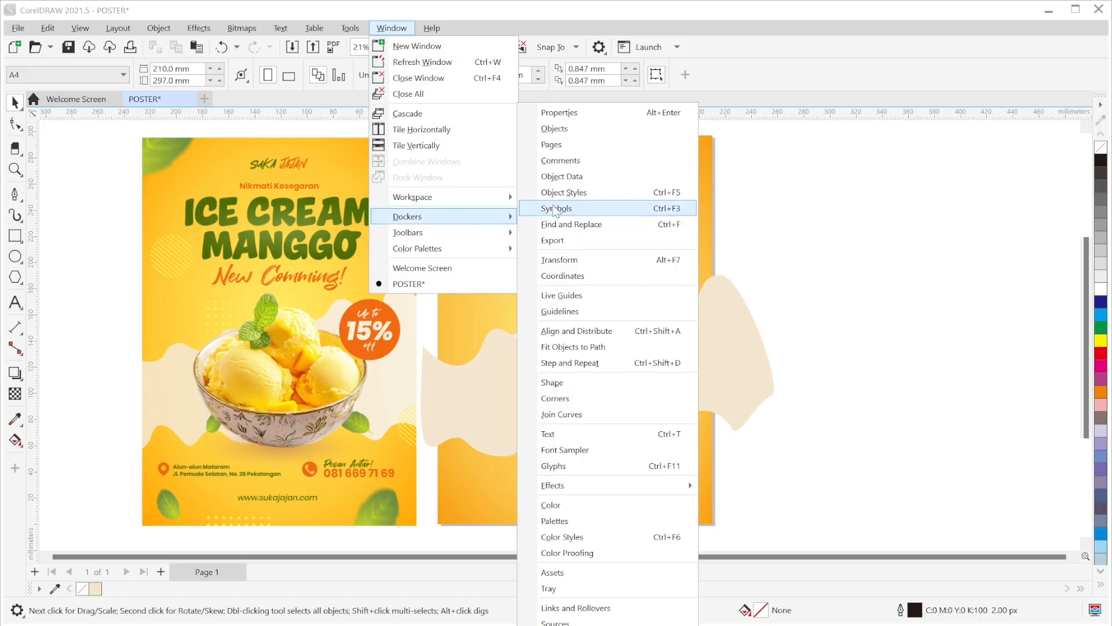
{"action": "left_click", "coordinate": [554, 129]}
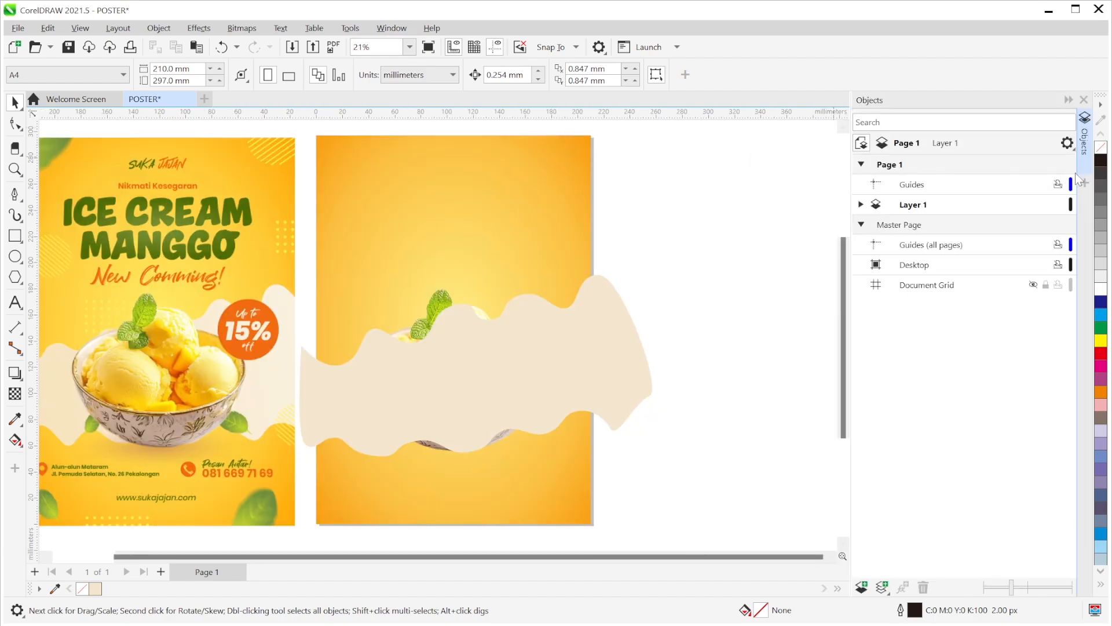
- Stack Rectangle above the second Bitmap and the bowl Bitmap above the Curve
{"action": "left_click", "coordinate": [579, 370]}
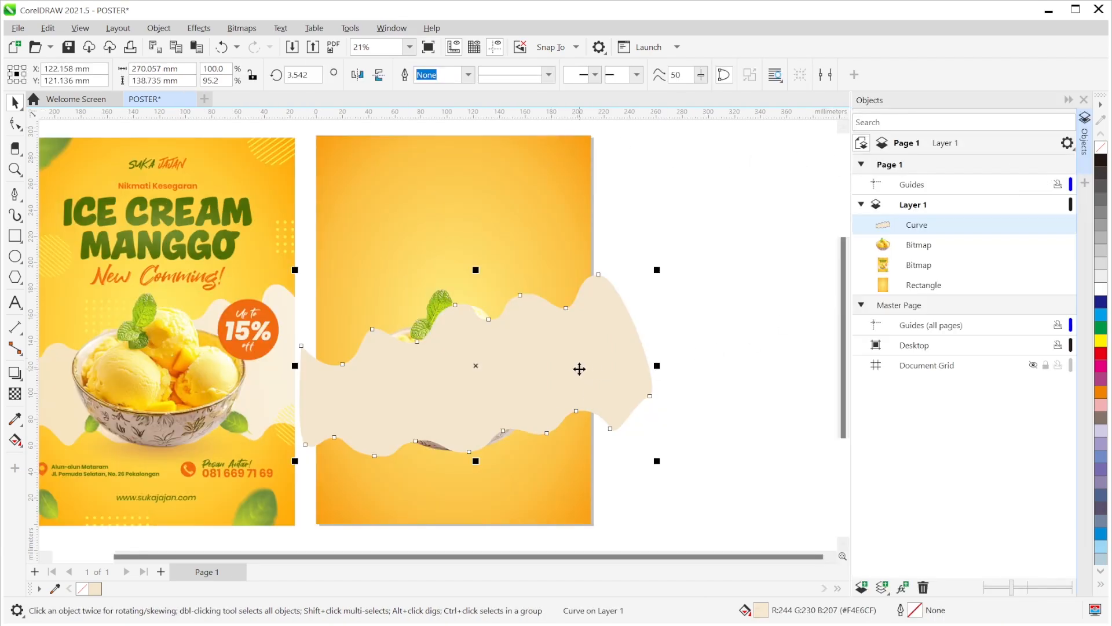
{"action": "left_click", "coordinate": [925, 251]}
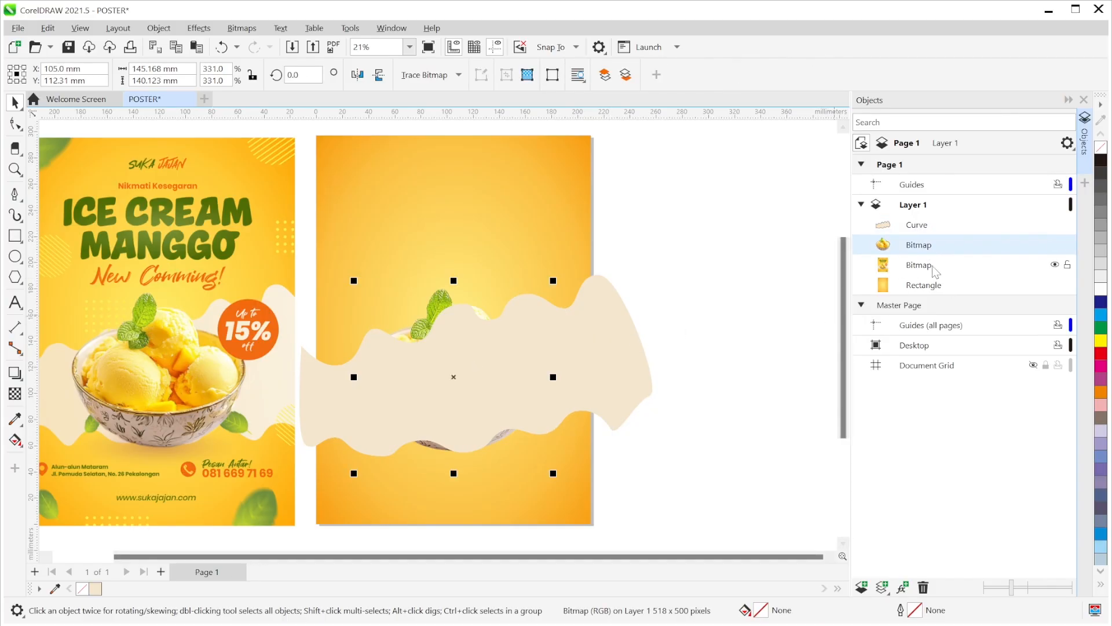
{"action": "mouse_move", "coordinate": [927, 290]}
{"action": "left_mouse_down"}
{"action": "mouse_move", "coordinate": [943, 285]}
{"action": "mouse_move", "coordinate": [937, 274]}
{"action": "left_mouse_up"}
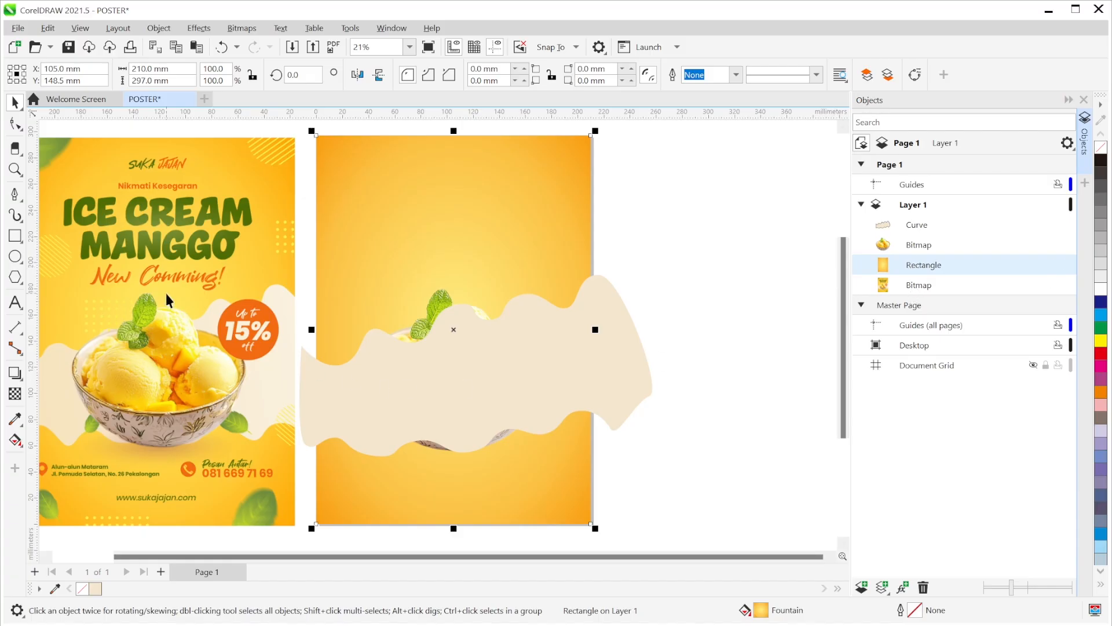
{"action": "left_click", "coordinate": [923, 247]}
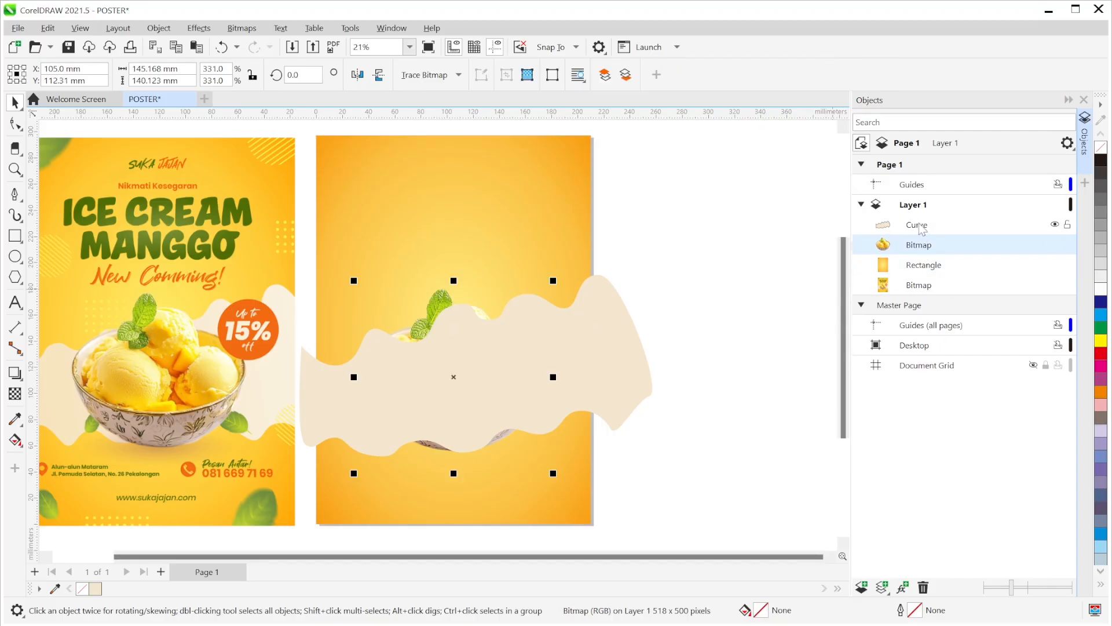
{"action": "left_click_drag", "start_coordinate": [923, 246], "coordinate": [922, 220]}
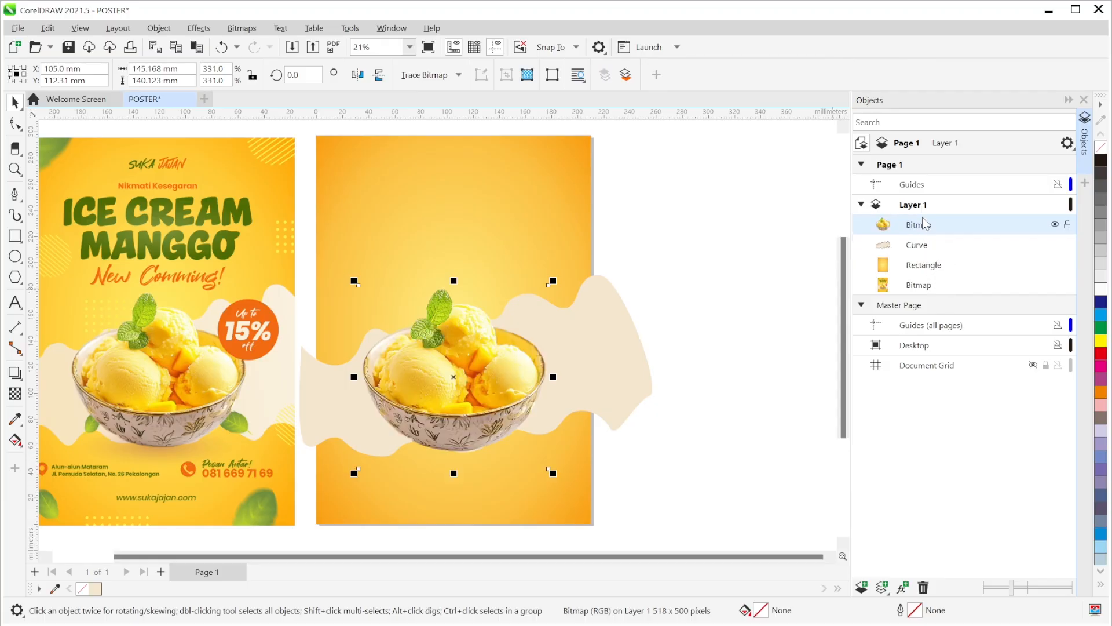
{"action": "left_click", "coordinate": [742, 284]}
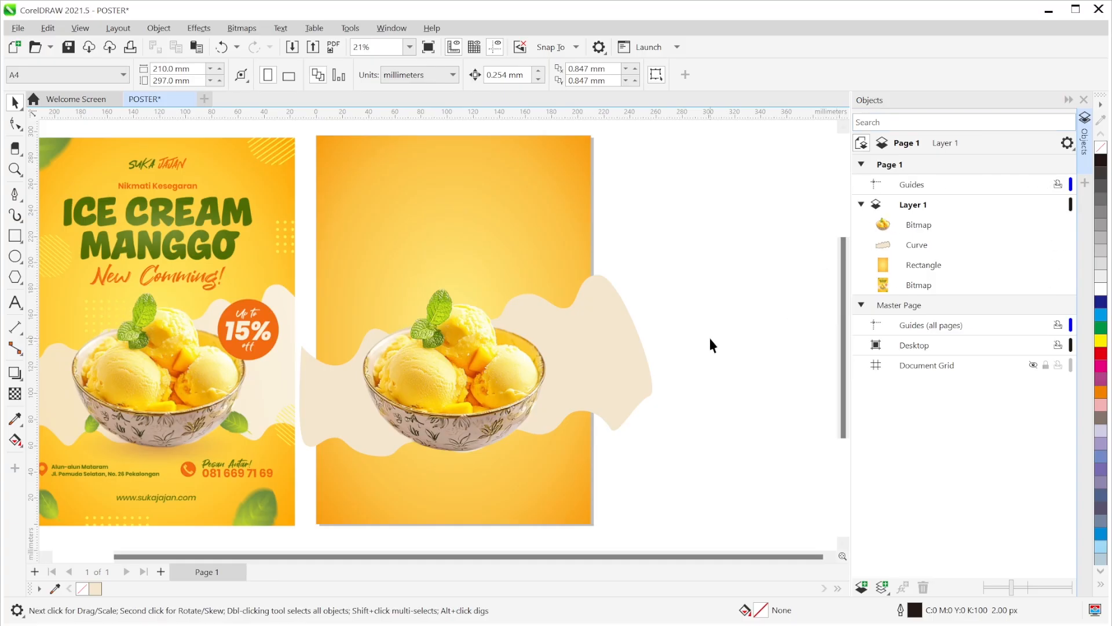
{"action": "left_click", "coordinate": [629, 367]}
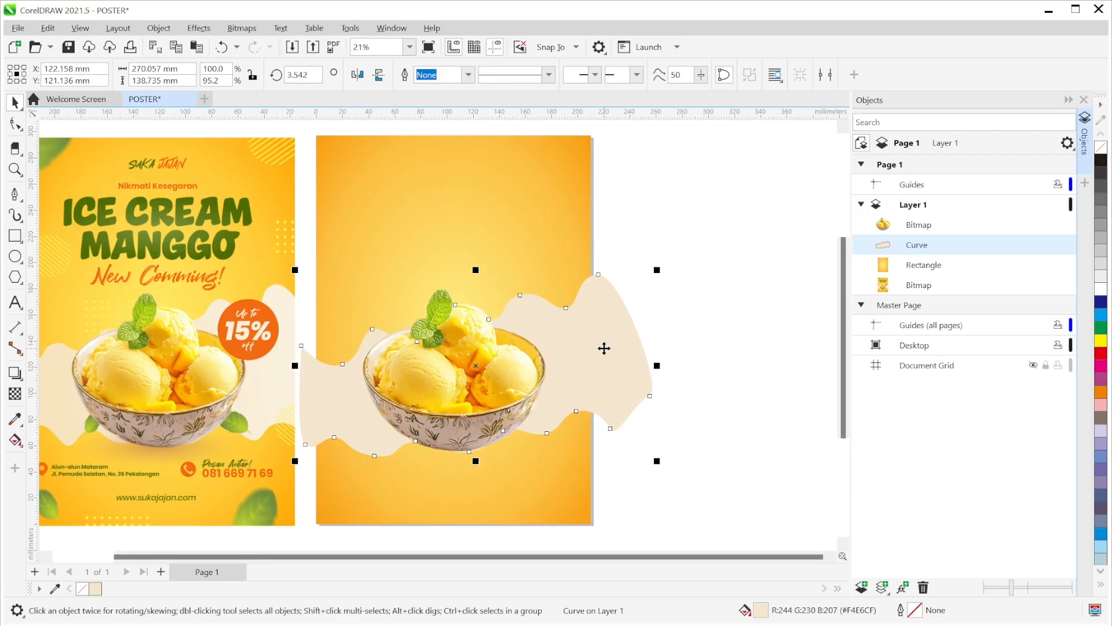
- Give the band a linear fountain fill fading from cream to lighter toward its right end
{"action": "left_click", "coordinate": [15, 441]}
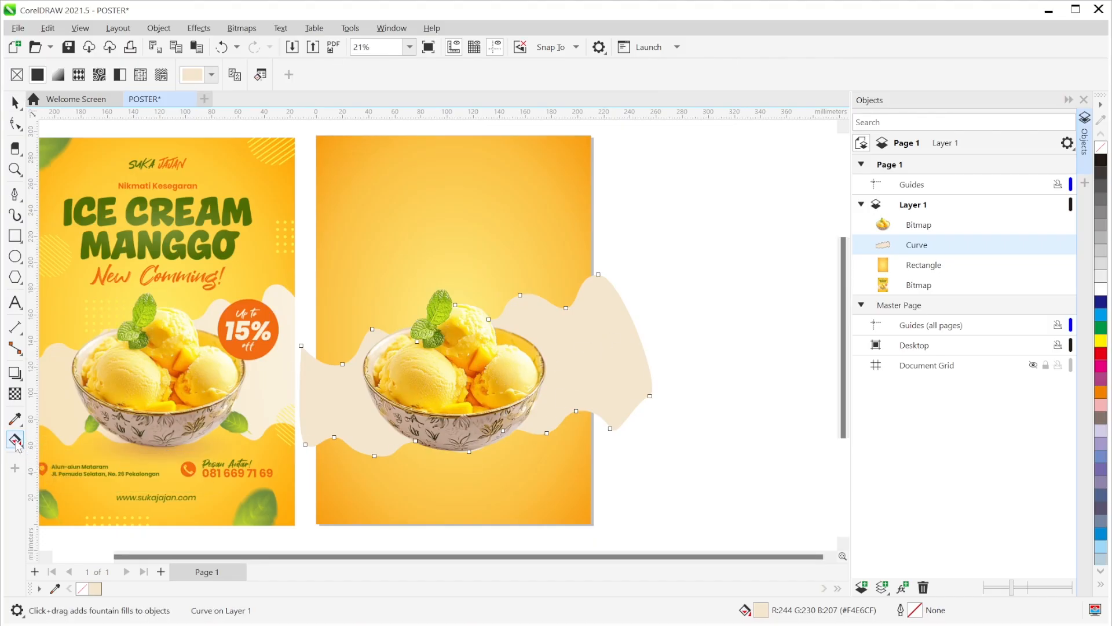
{"action": "left_click", "coordinate": [58, 75]}
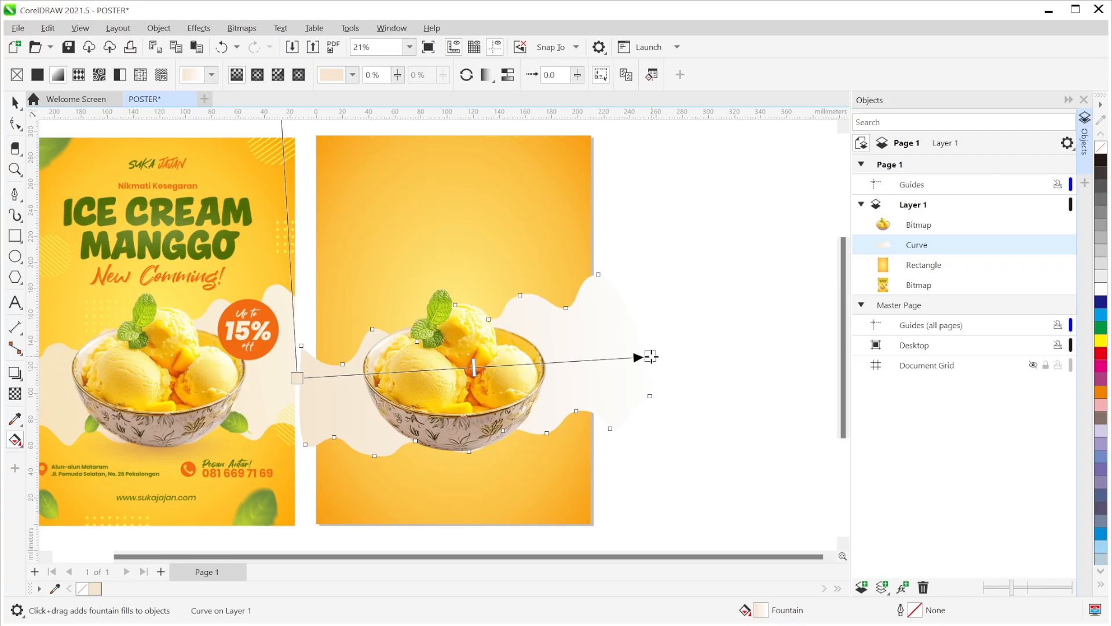
{"action": "left_click_drag", "start_coordinate": [651, 357], "coordinate": [701, 309]}
{"action": "left_click_drag", "start_coordinate": [297, 378], "coordinate": [303, 400]}
{"action": "left_click_drag", "start_coordinate": [701, 309], "coordinate": [697, 331]}
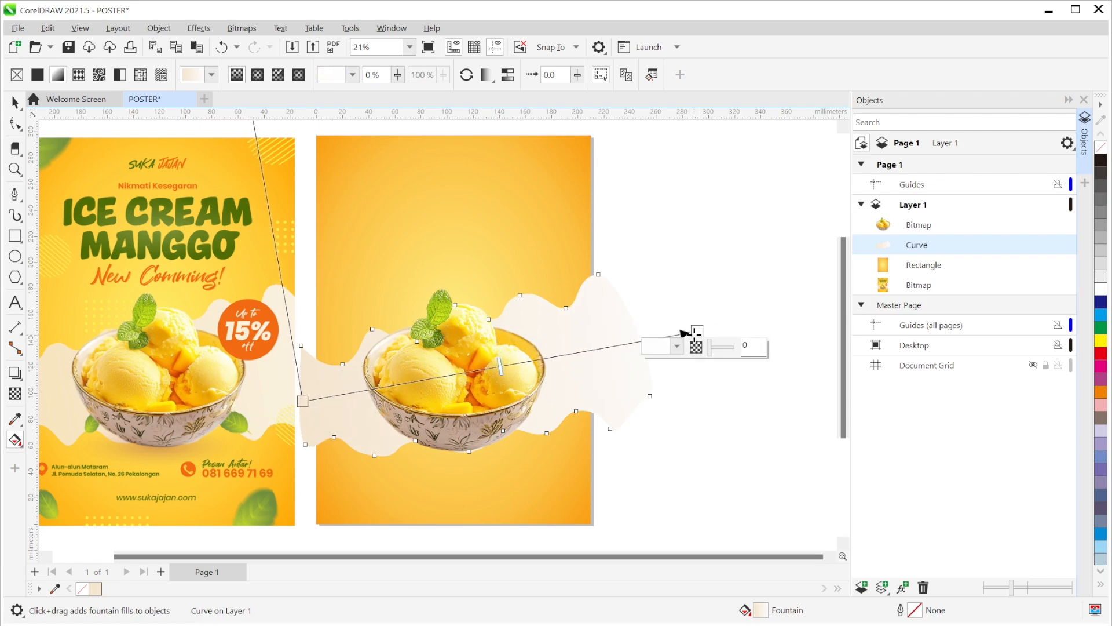
{"action": "left_click_drag", "start_coordinate": [695, 332], "coordinate": [702, 330]}
{"action": "left_click_drag", "start_coordinate": [303, 399], "coordinate": [300, 399]}
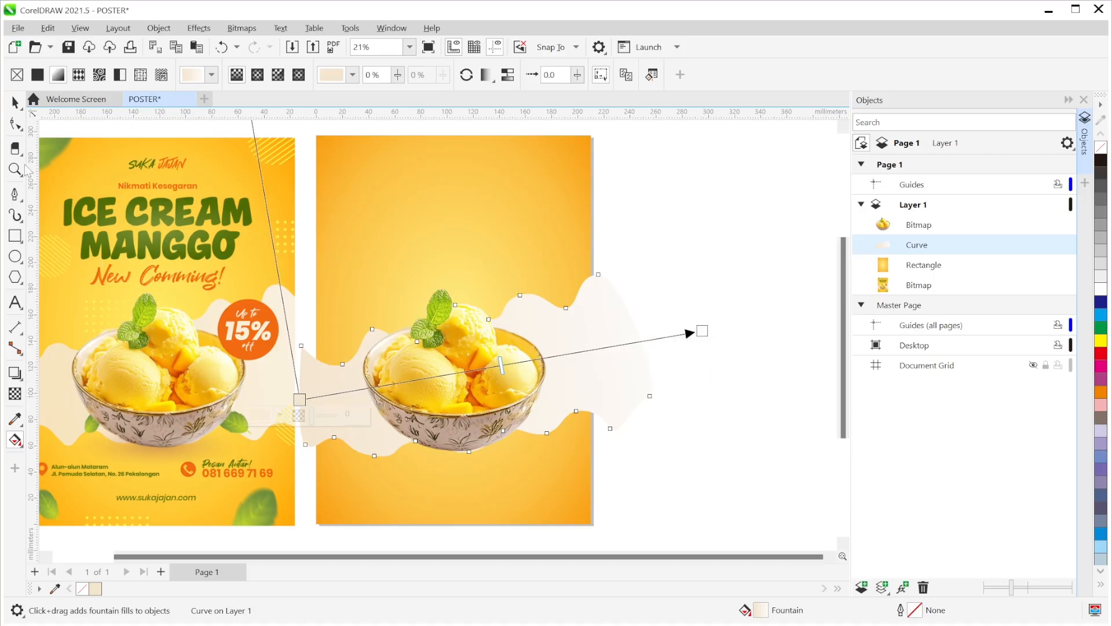
{"action": "left_click", "coordinate": [15, 106]}
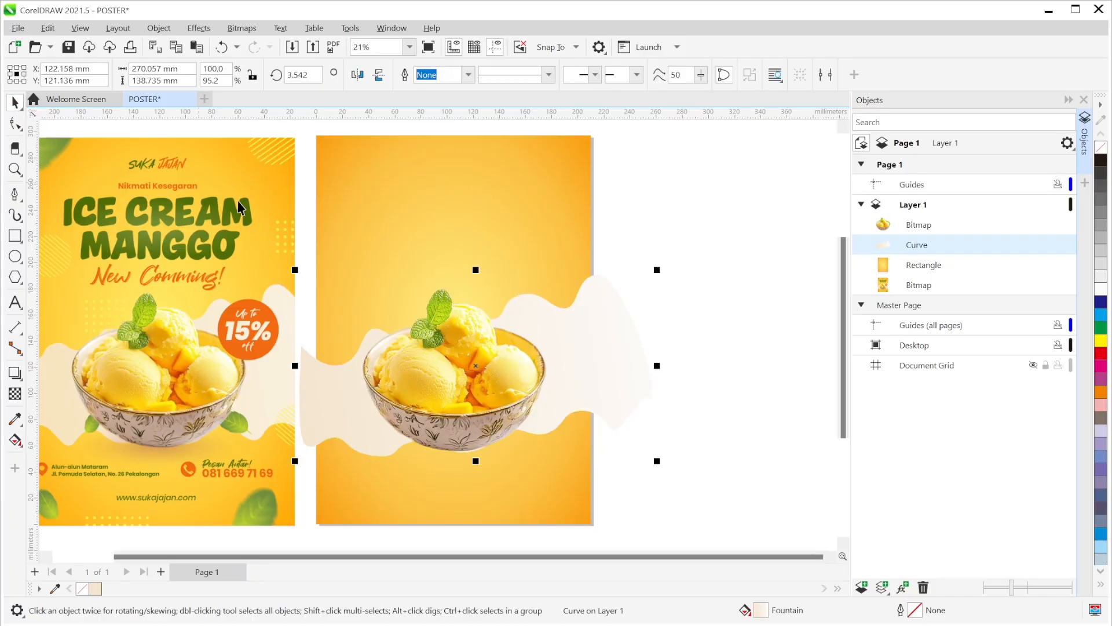
{"action": "left_click", "coordinate": [728, 266]}
{"action": "left_click_drag", "start_coordinate": [712, 295], "coordinate": [766, 288]}
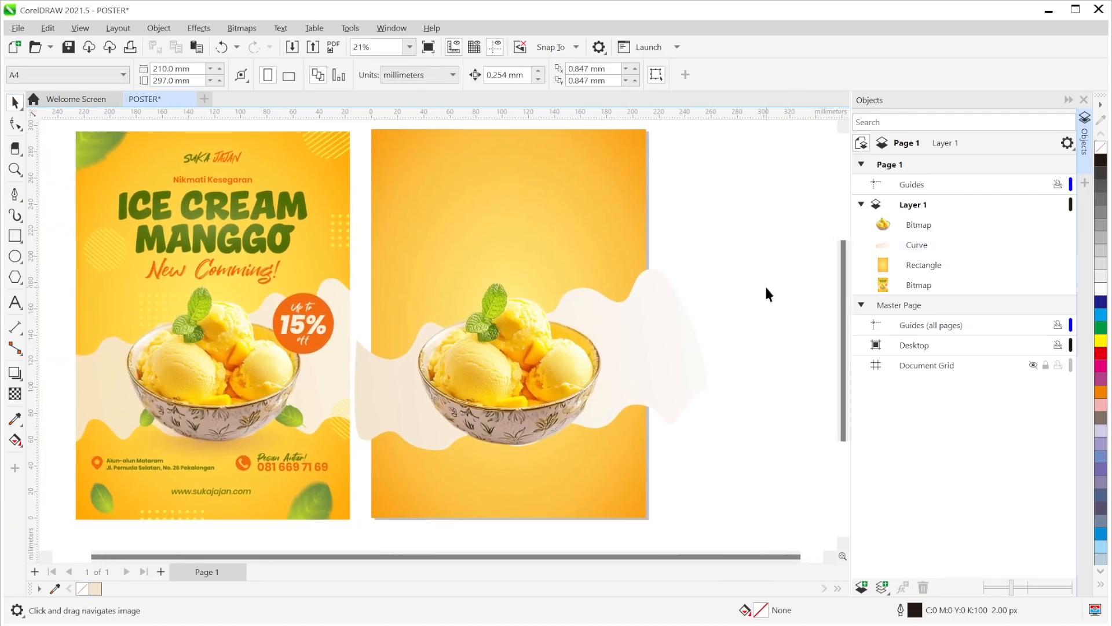
- Move the wavy band slightly up-left and shorten its height a little from the top
{"action": "left_click", "coordinate": [658, 334]}
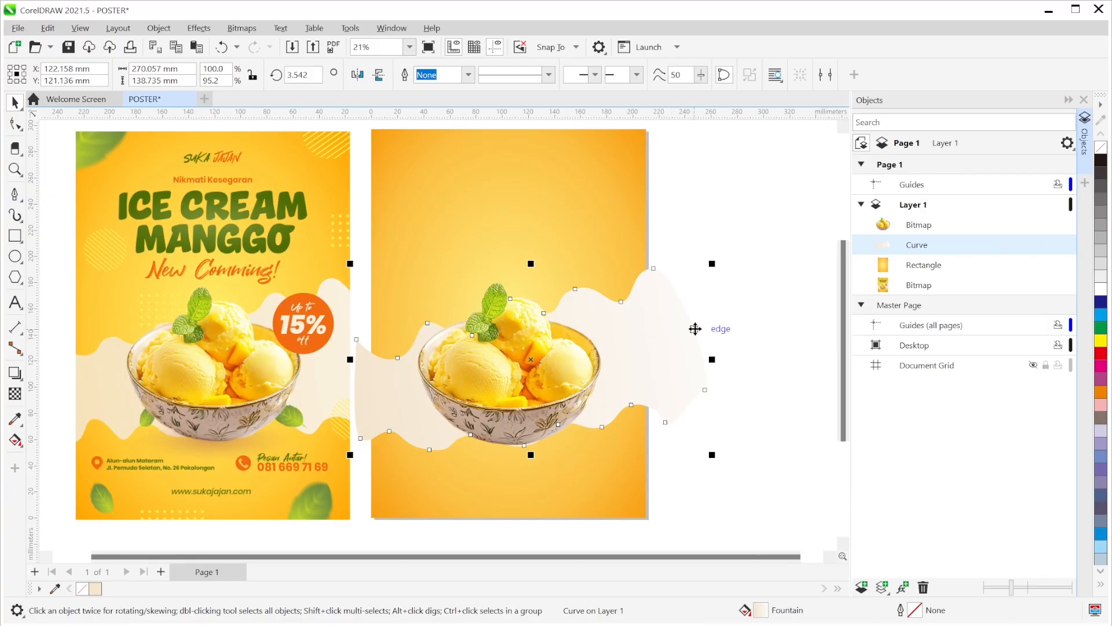
{"action": "left_click_drag", "start_coordinate": [695, 333], "coordinate": [693, 327]}
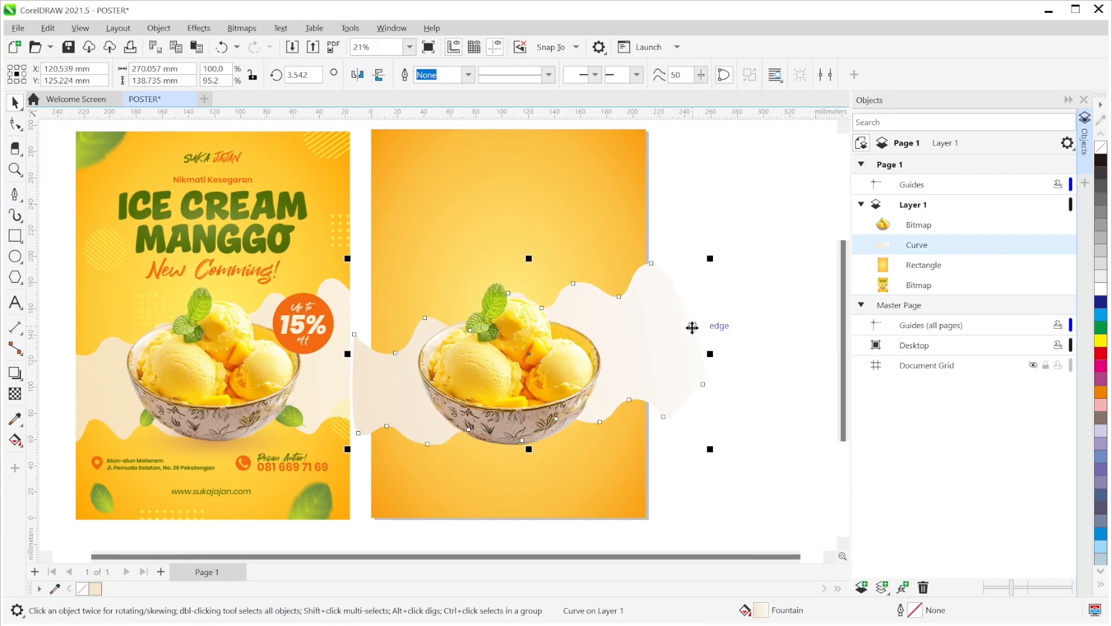
{"action": "left_click", "coordinate": [664, 336]}
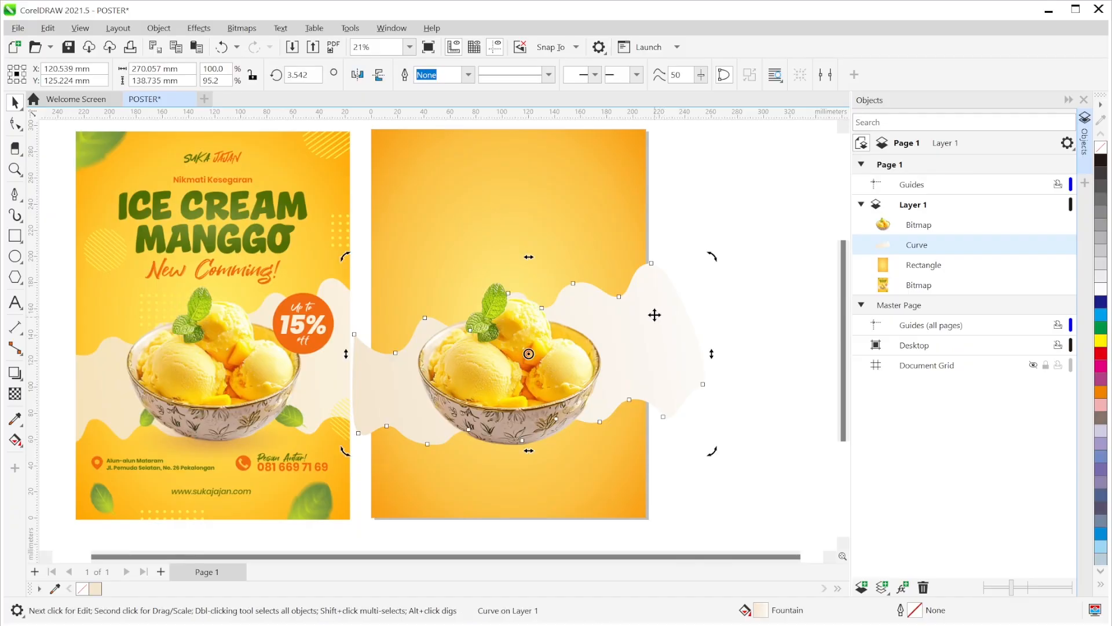
{"action": "left_click", "coordinate": [647, 332]}
{"action": "left_click_drag", "start_coordinate": [528, 257], "coordinate": [529, 265]}
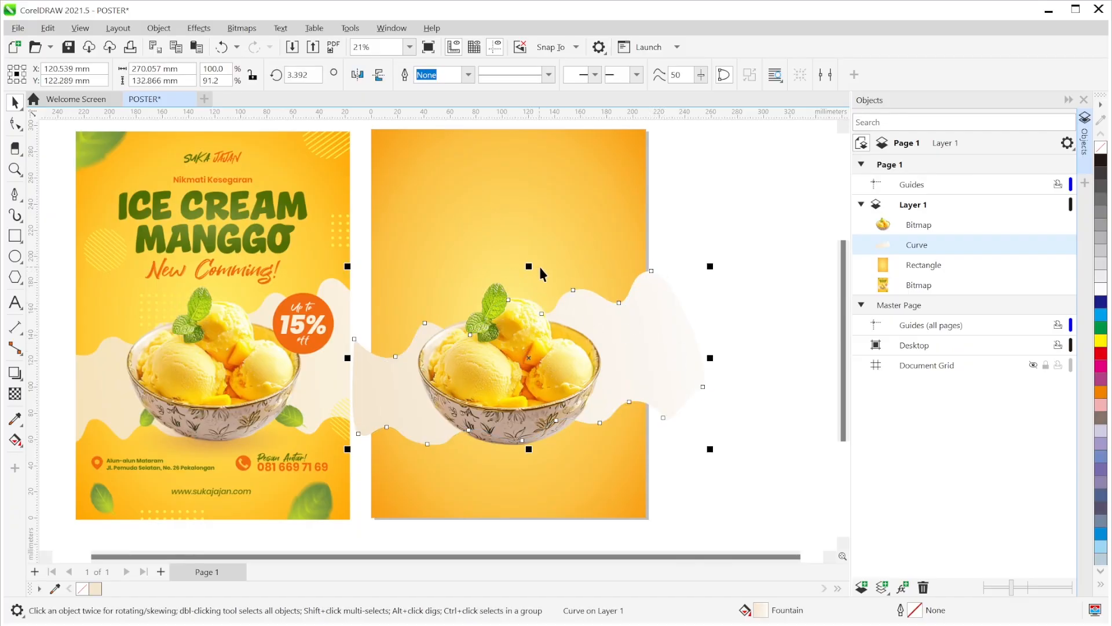
- PowerClip the band inside the orange background rectangle
{"action": "right_click", "coordinate": [673, 358]}
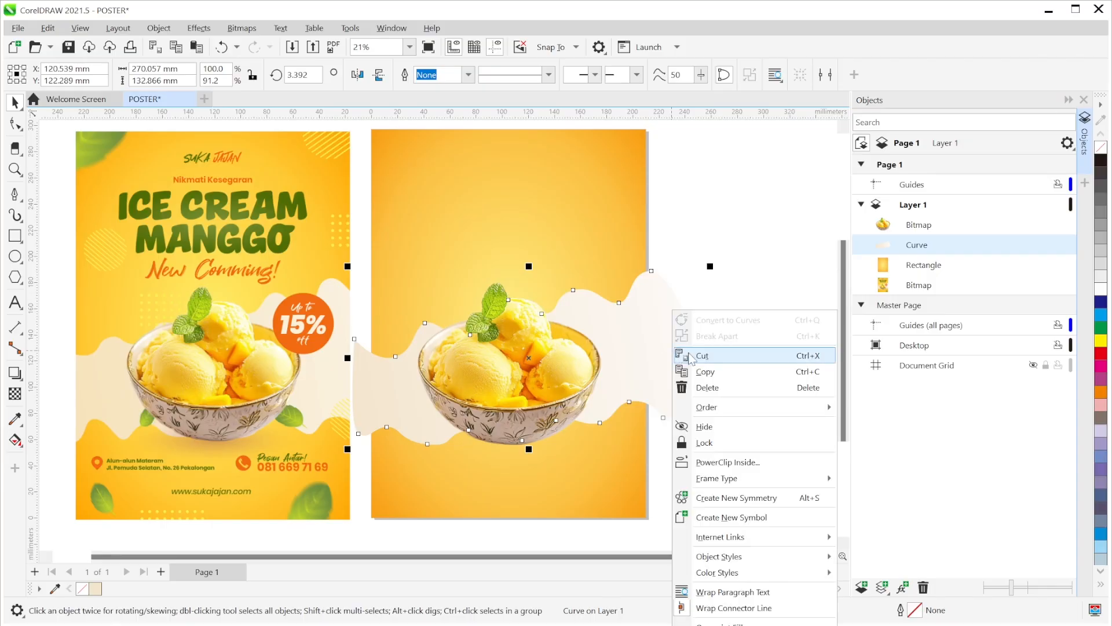
{"action": "left_click", "coordinate": [709, 463]}
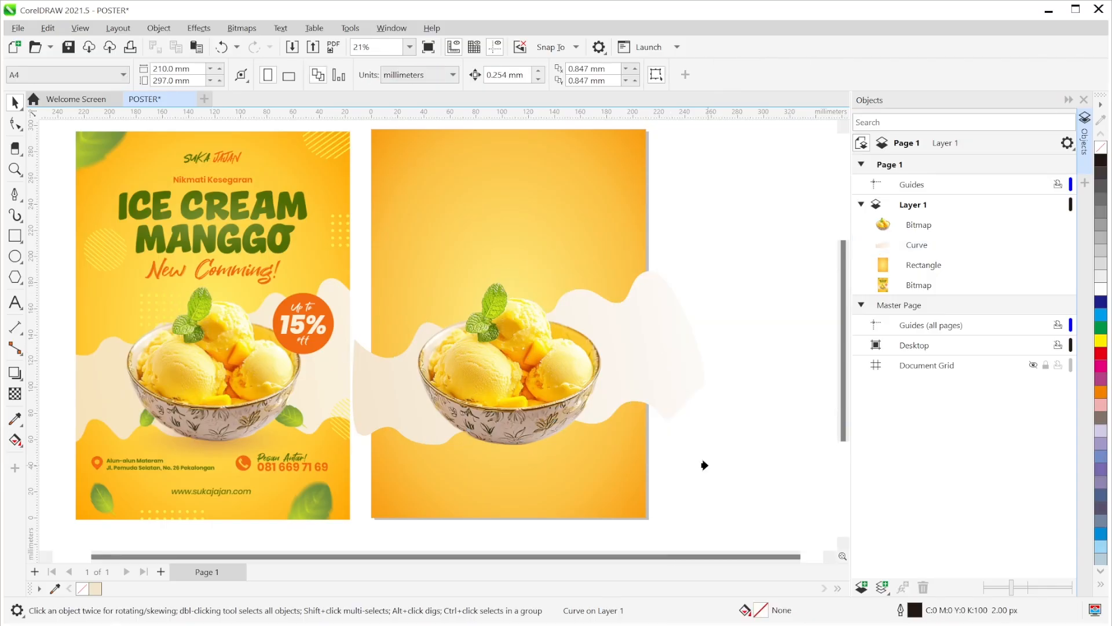
{"action": "left_click", "coordinate": [587, 216]}
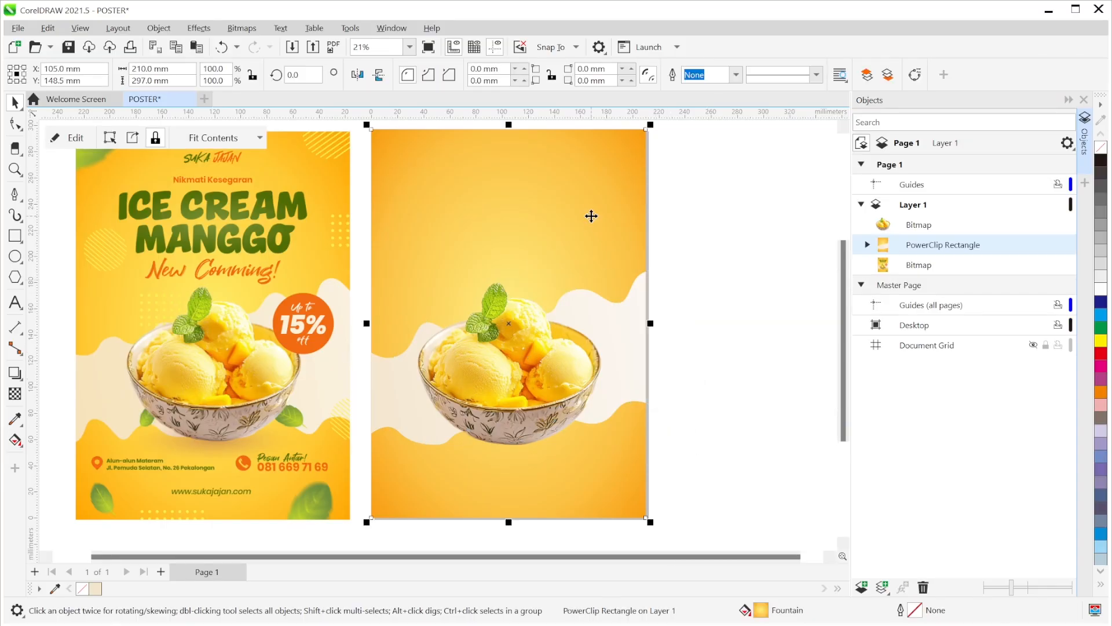
{"action": "left_click", "coordinate": [706, 232]}
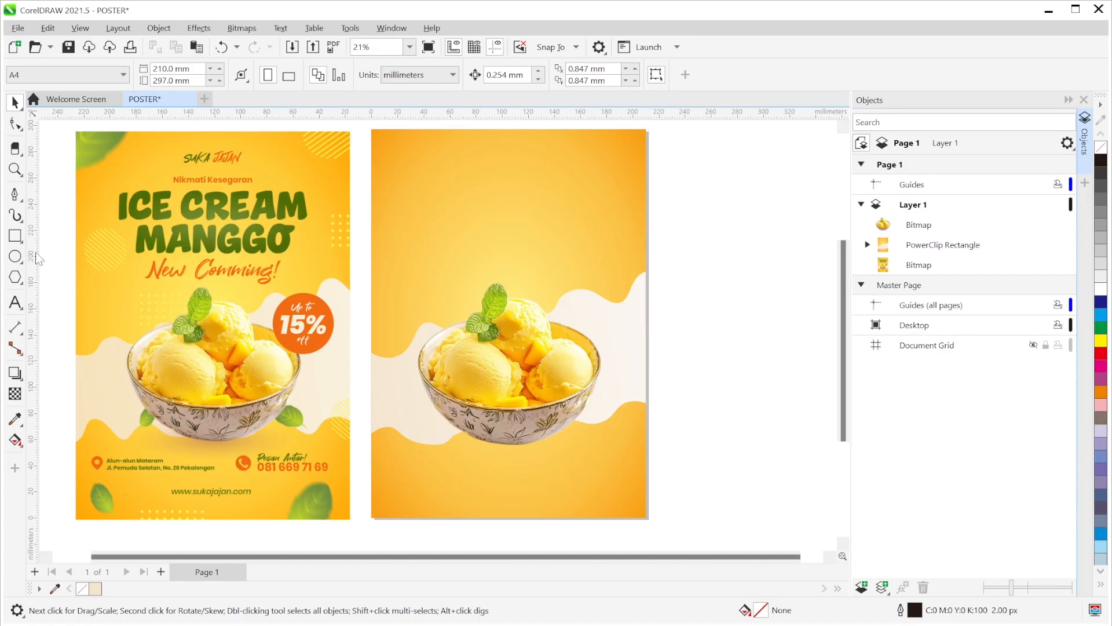
- Draw an ellipse under the bowl, fill it black and set its outline to None
{"action": "left_click", "coordinate": [17, 258]}
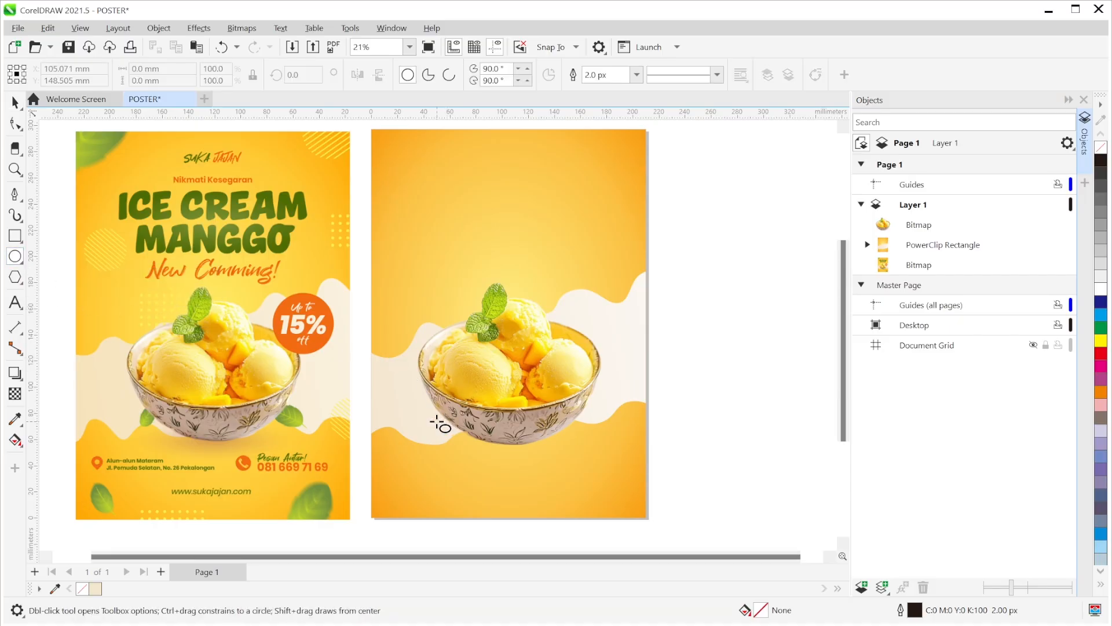
{"action": "left_click_drag", "start_coordinate": [431, 423], "coordinate": [588, 457]}
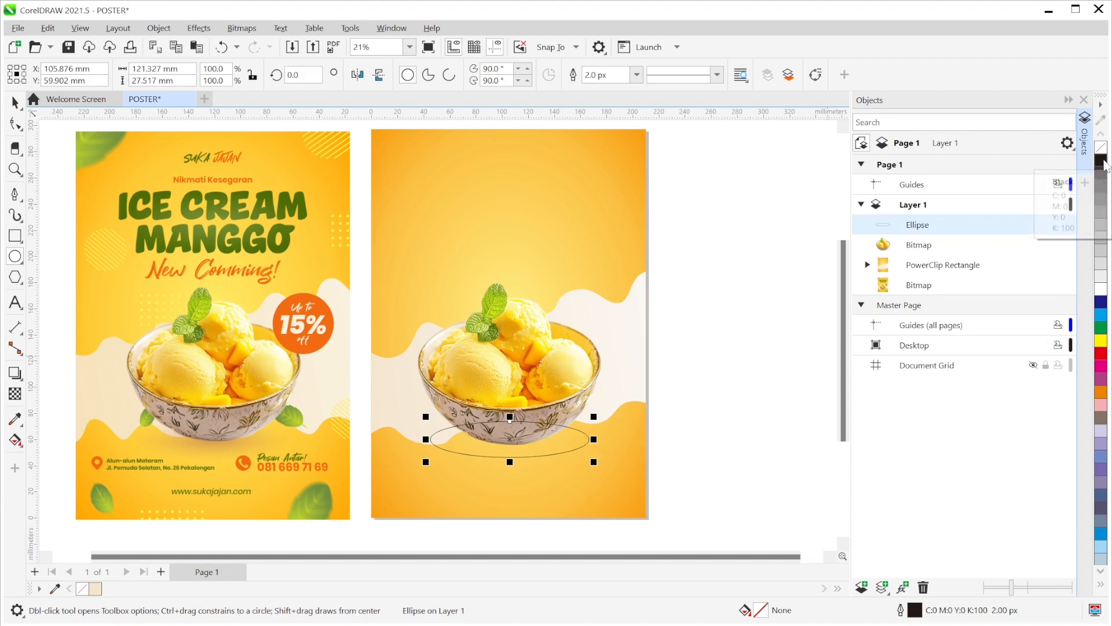
{"action": "left_click", "coordinate": [1103, 162]}
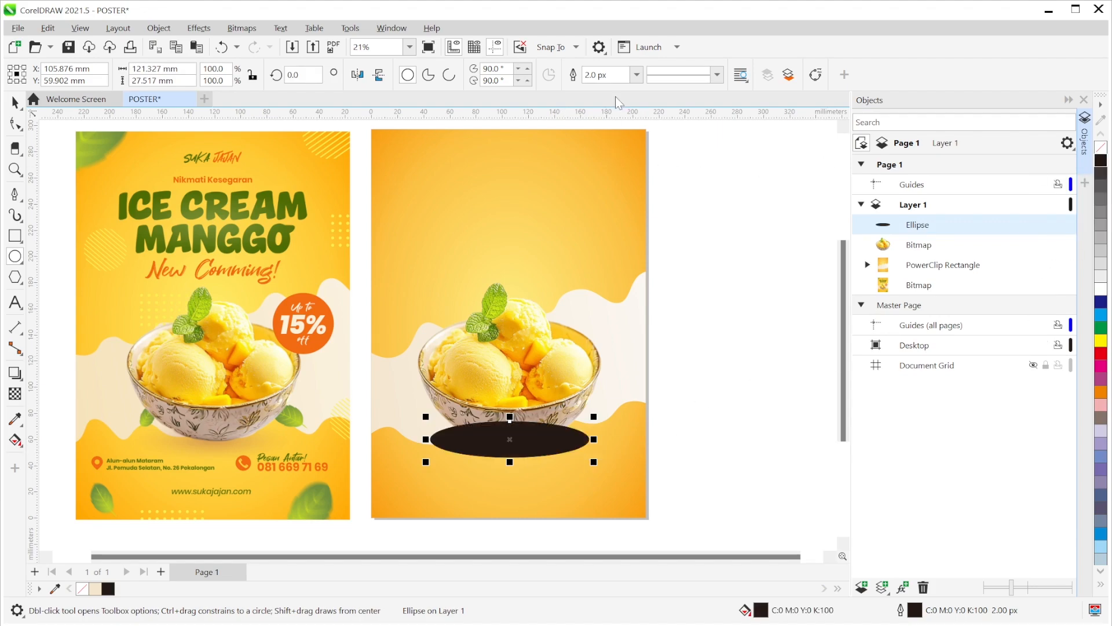
{"action": "left_click", "coordinate": [637, 76]}
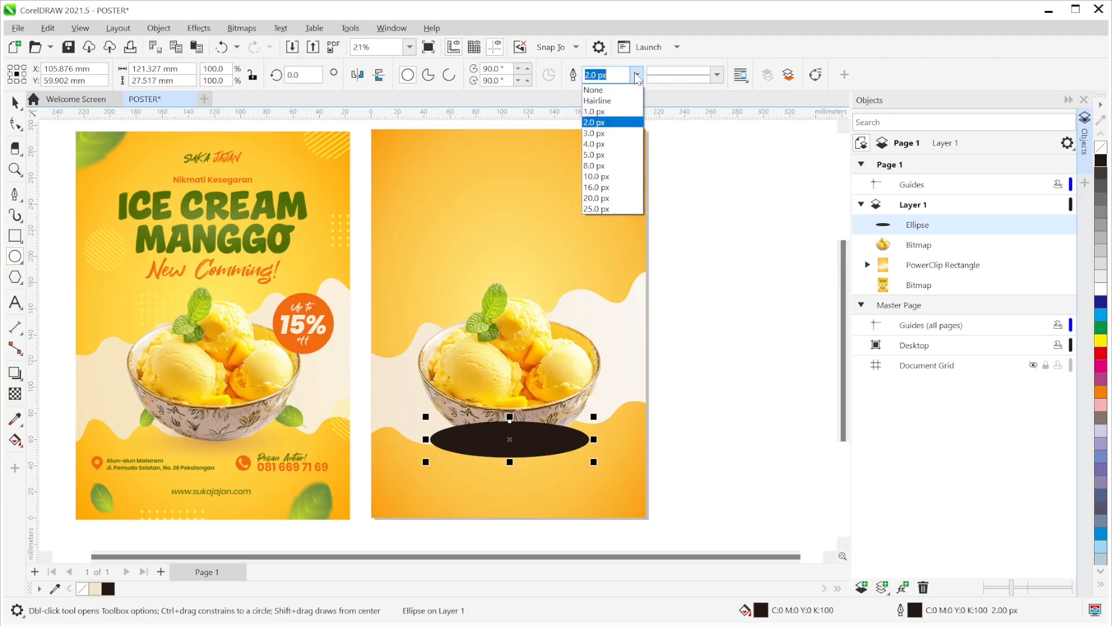
{"action": "left_click", "coordinate": [627, 95]}
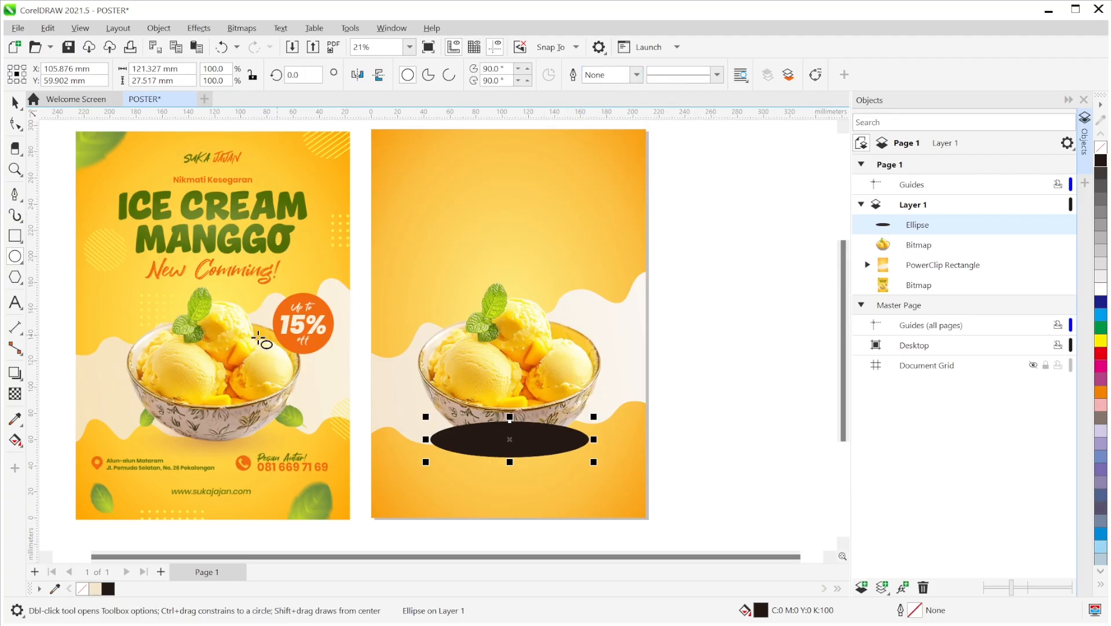
{"action": "left_click", "coordinate": [14, 396]}
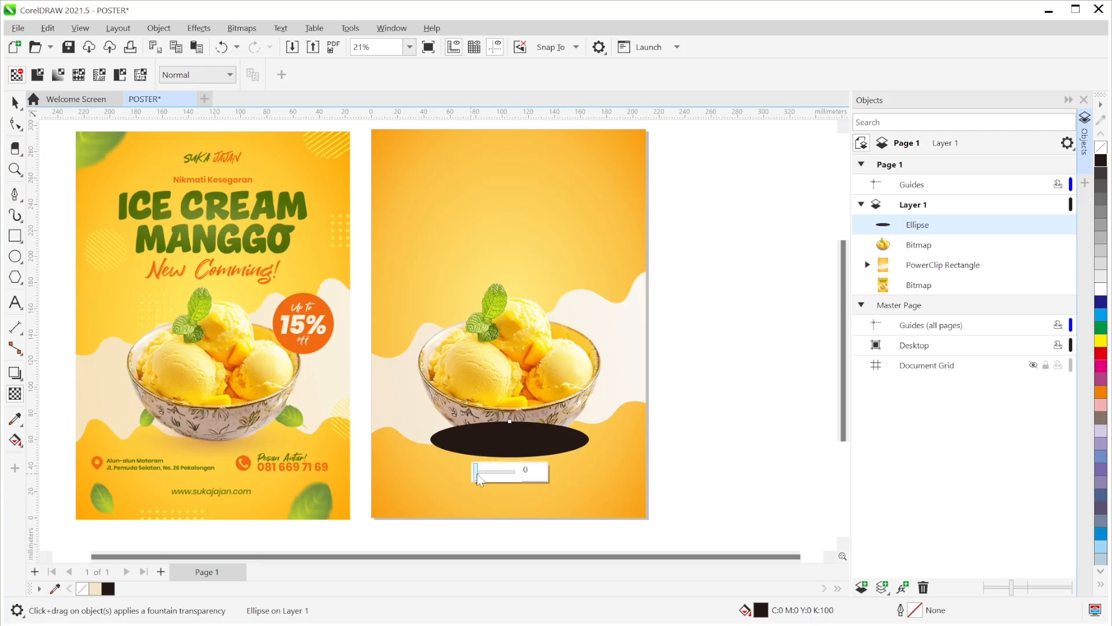
- Apply an elliptical fountain transparency to the black ellipse
{"action": "left_click_drag", "start_coordinate": [477, 474], "coordinate": [494, 475]}
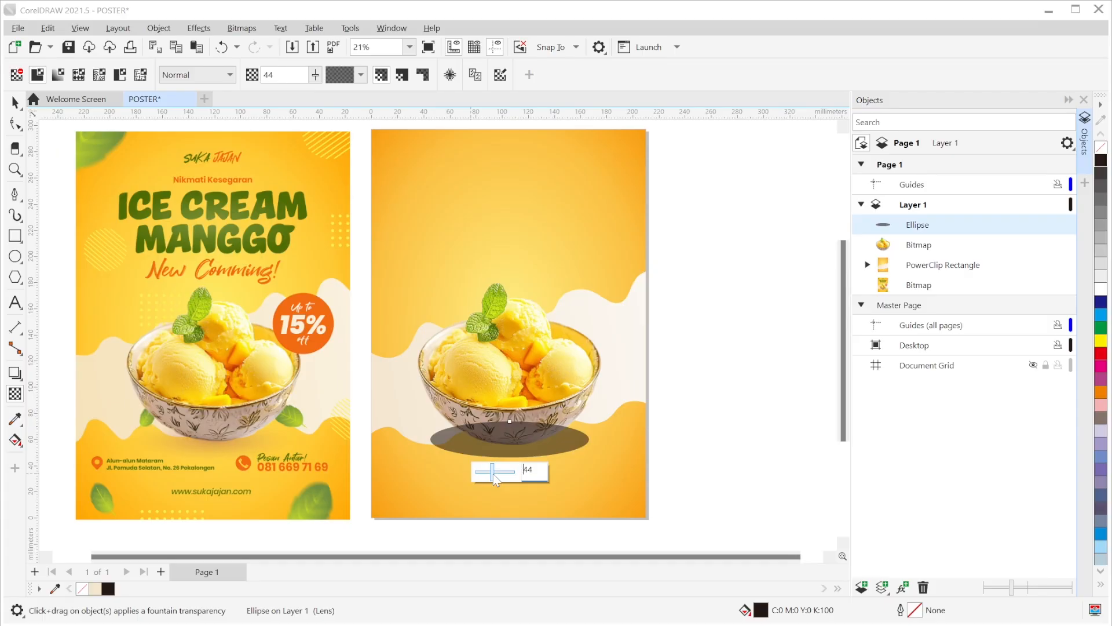
{"action": "left_click_drag", "start_coordinate": [494, 476], "coordinate": [464, 472]}
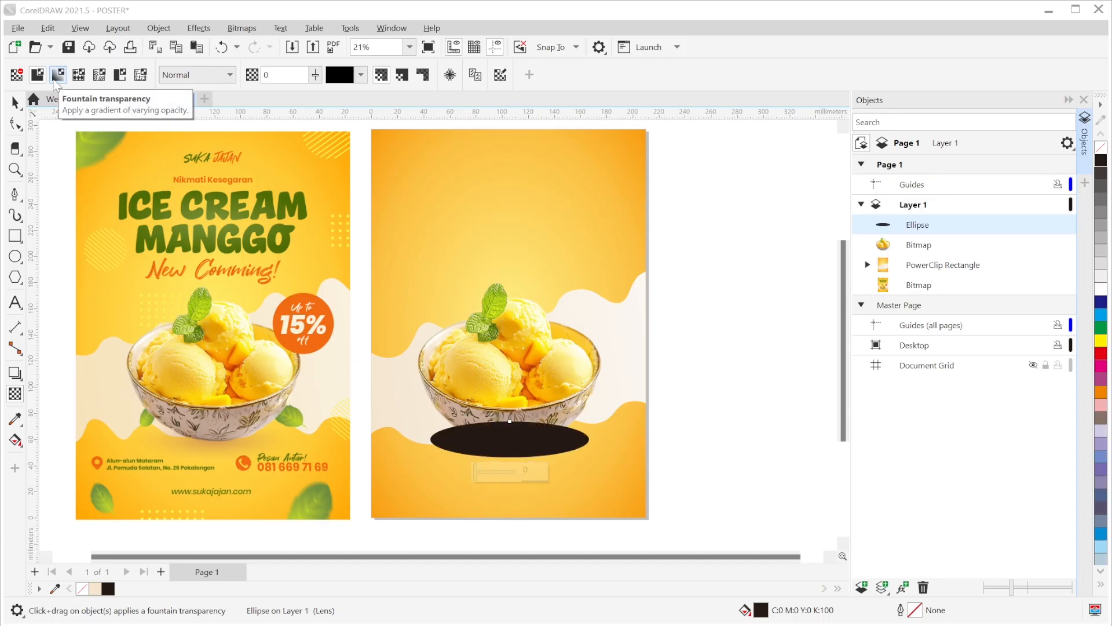
{"action": "left_click", "coordinate": [55, 81]}
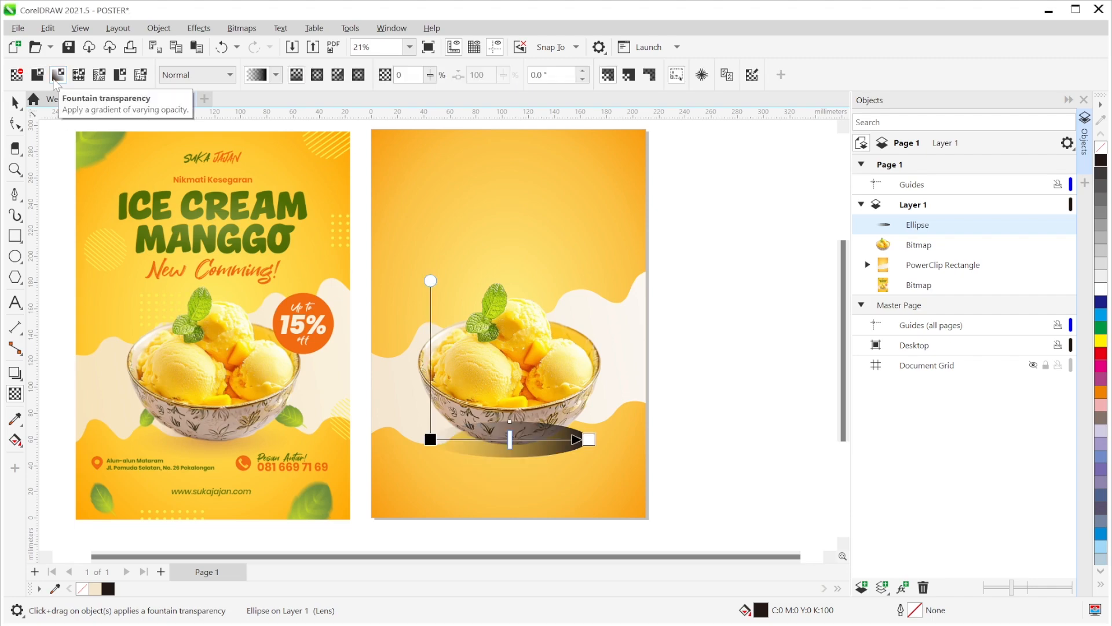
{"action": "left_click", "coordinate": [320, 77]}
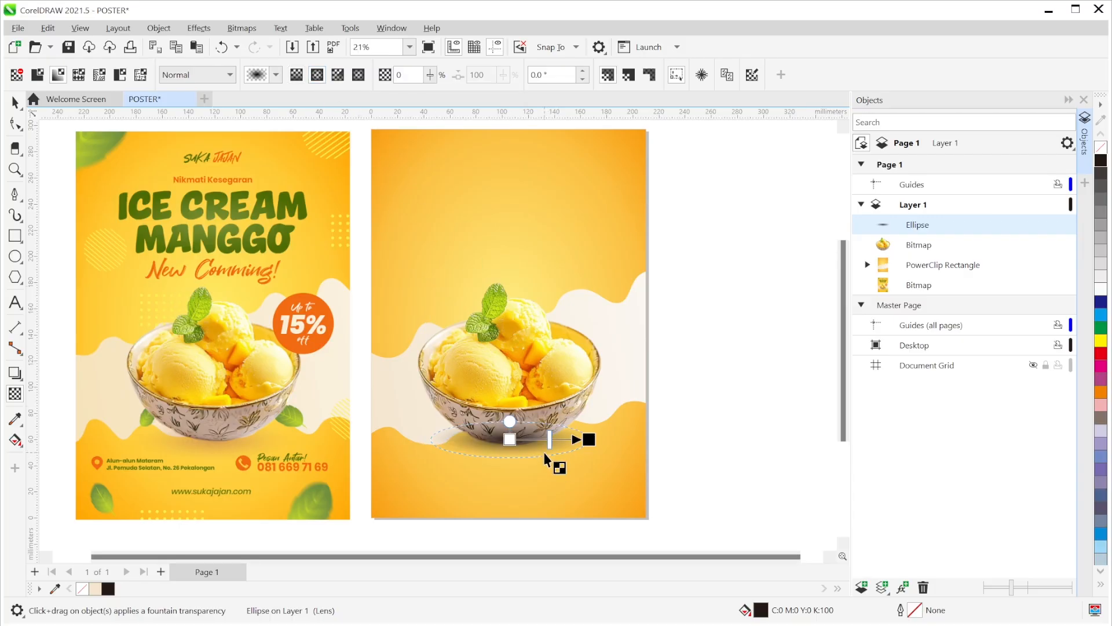
- Set the outer transparency node to 100 and the centre node to about half
{"action": "scroll", "coordinate": [544, 457], "scroll_direction": "up", "scroll_amount": 1}
{"action": "scroll", "coordinate": [544, 458], "scroll_direction": "up", "scroll_amount": 2}
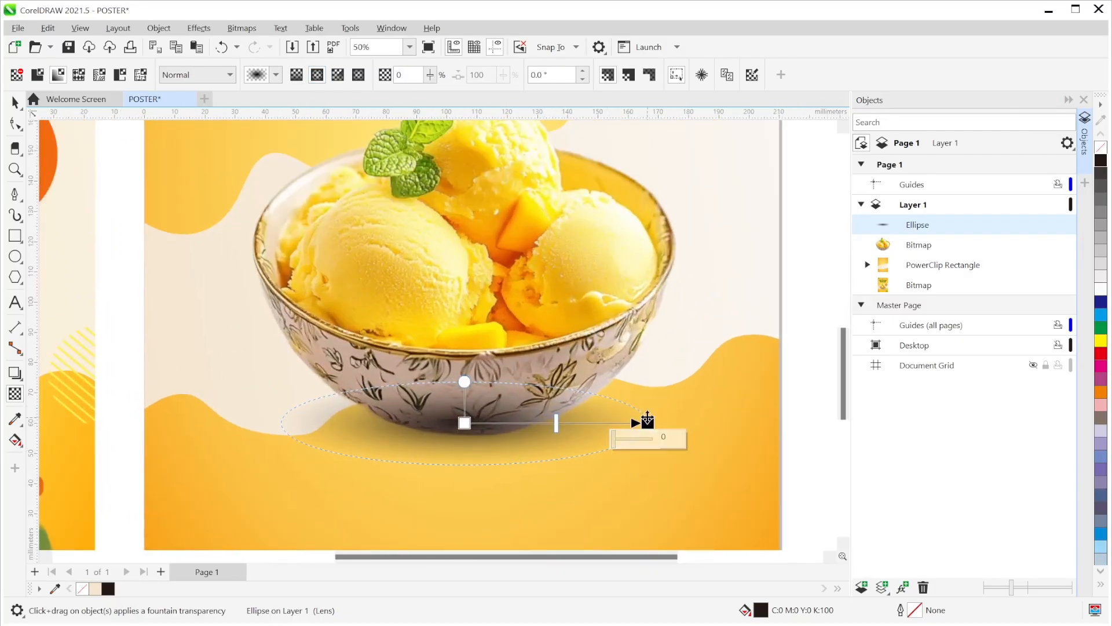
{"action": "left_click", "coordinate": [647, 422]}
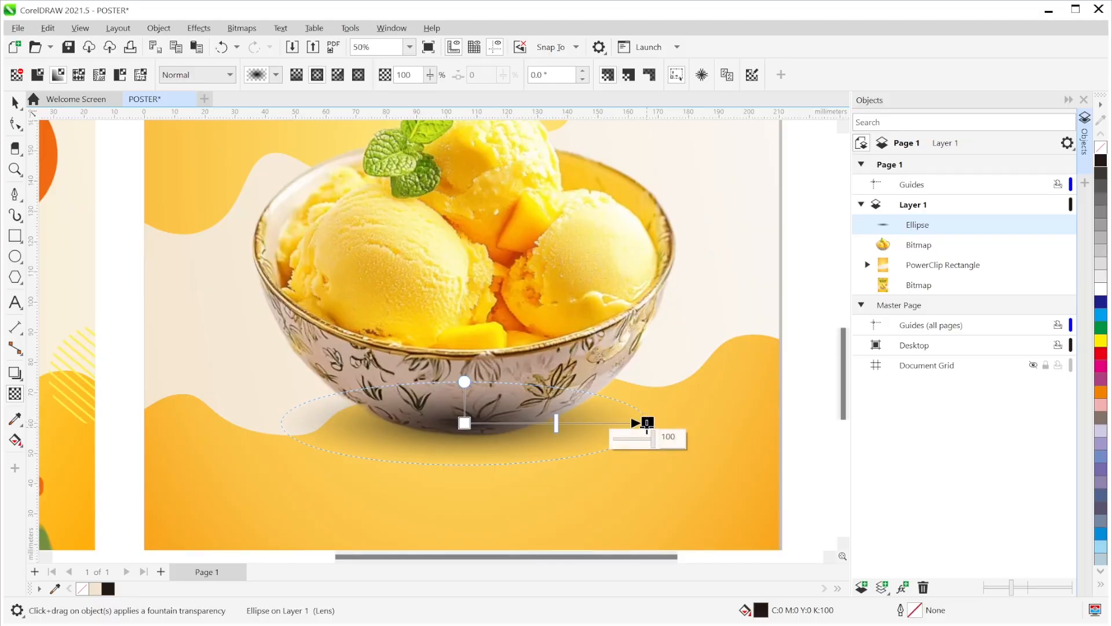
{"action": "mouse_move", "coordinate": [654, 444]}
{"action": "left_mouse_down"}
{"action": "mouse_move", "coordinate": [617, 443]}
{"action": "mouse_move", "coordinate": [660, 447]}
{"action": "left_mouse_up"}
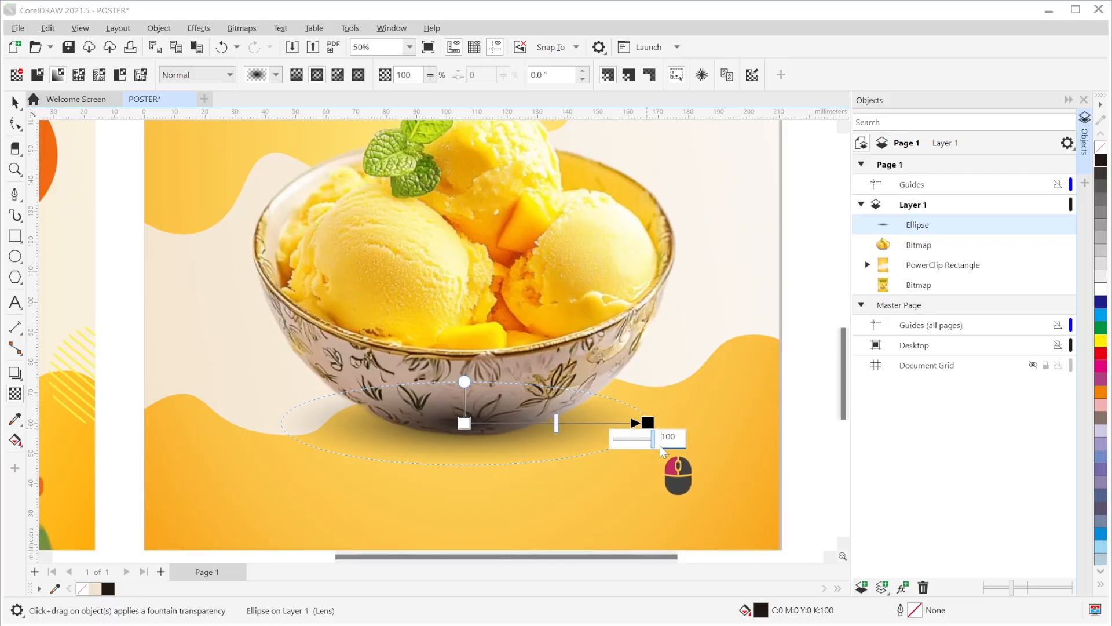
{"action": "left_click", "coordinate": [464, 422]}
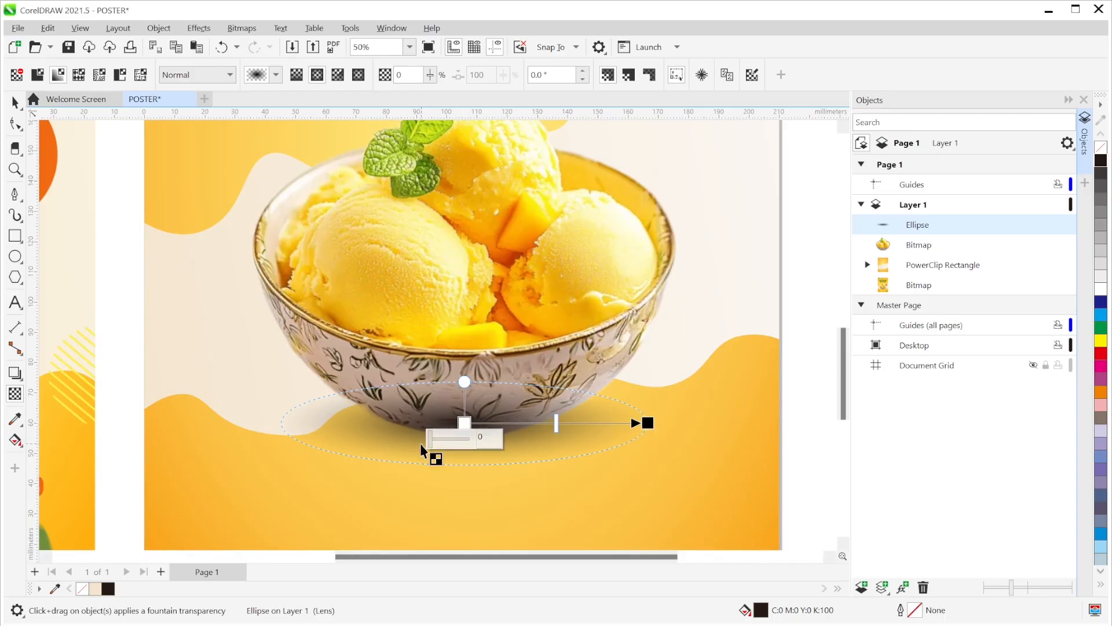
{"action": "left_click_drag", "start_coordinate": [431, 449], "coordinate": [451, 448]}
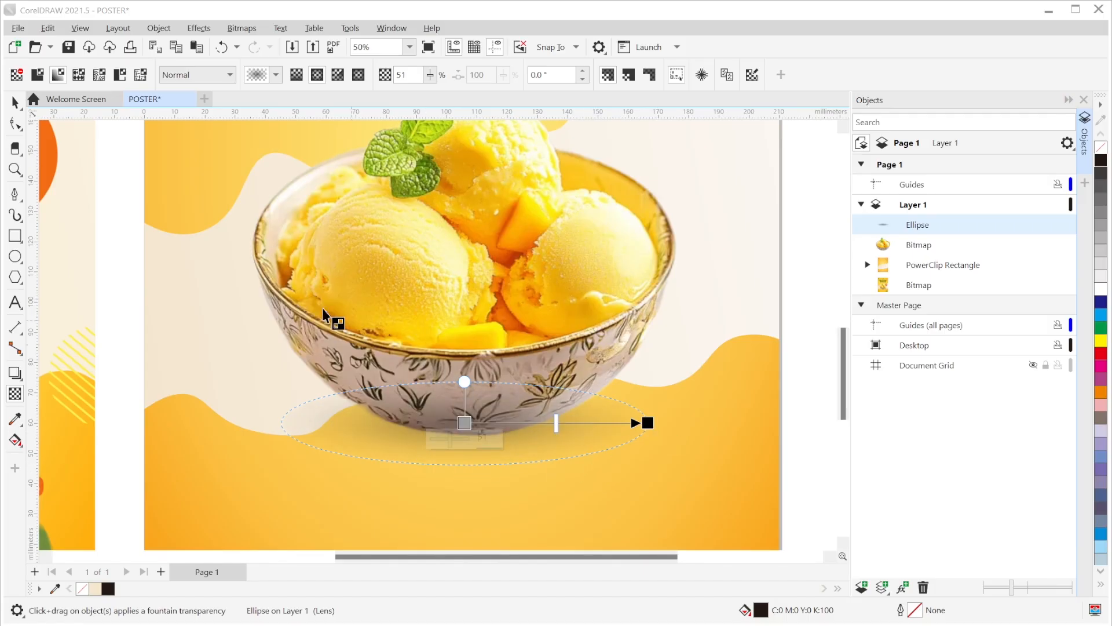
{"action": "left_click", "coordinate": [17, 108]}
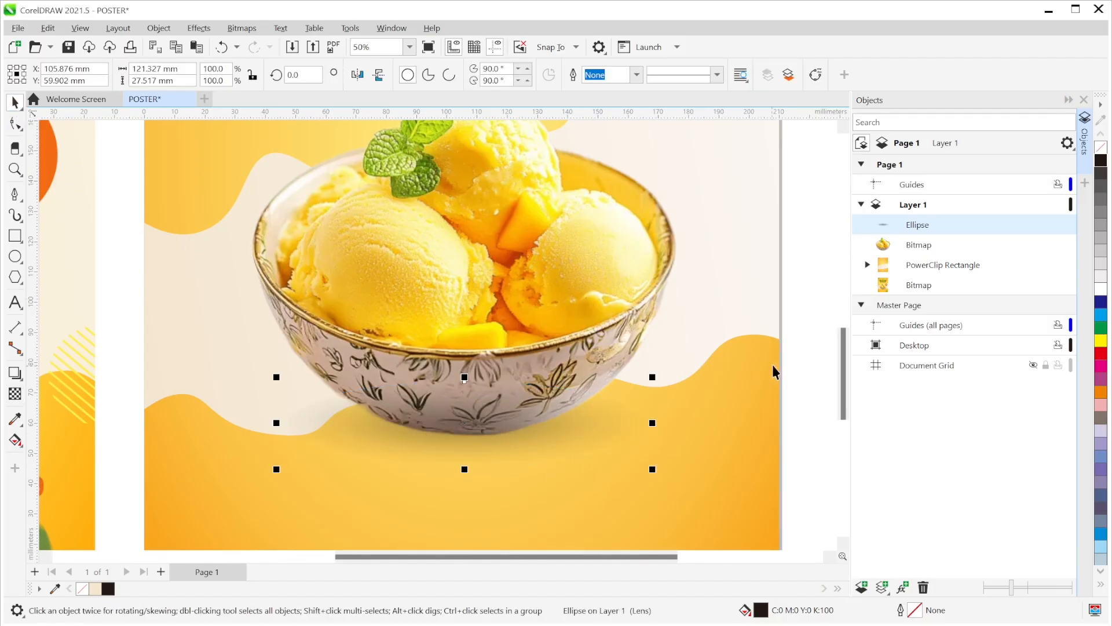
- Nudge the shadow ellipse slightly lower under the bowl
{"action": "left_click", "coordinate": [796, 348]}
{"action": "scroll", "coordinate": [503, 457], "scroll_direction": "down", "scroll_amount": 3}
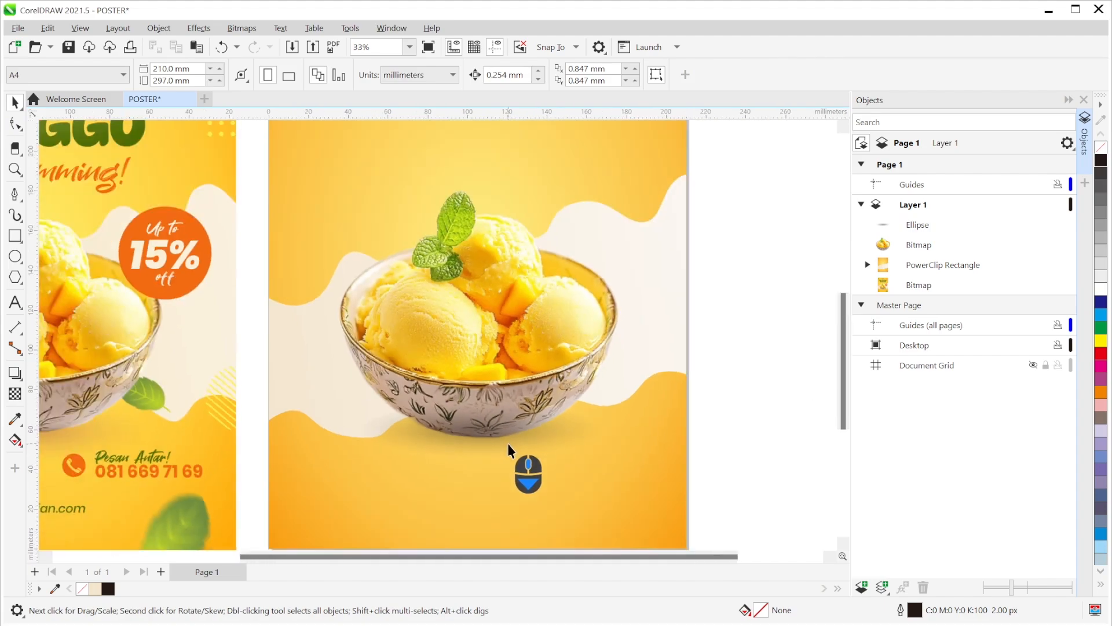
{"action": "left_click_drag", "start_coordinate": [506, 446], "coordinate": [598, 450]}
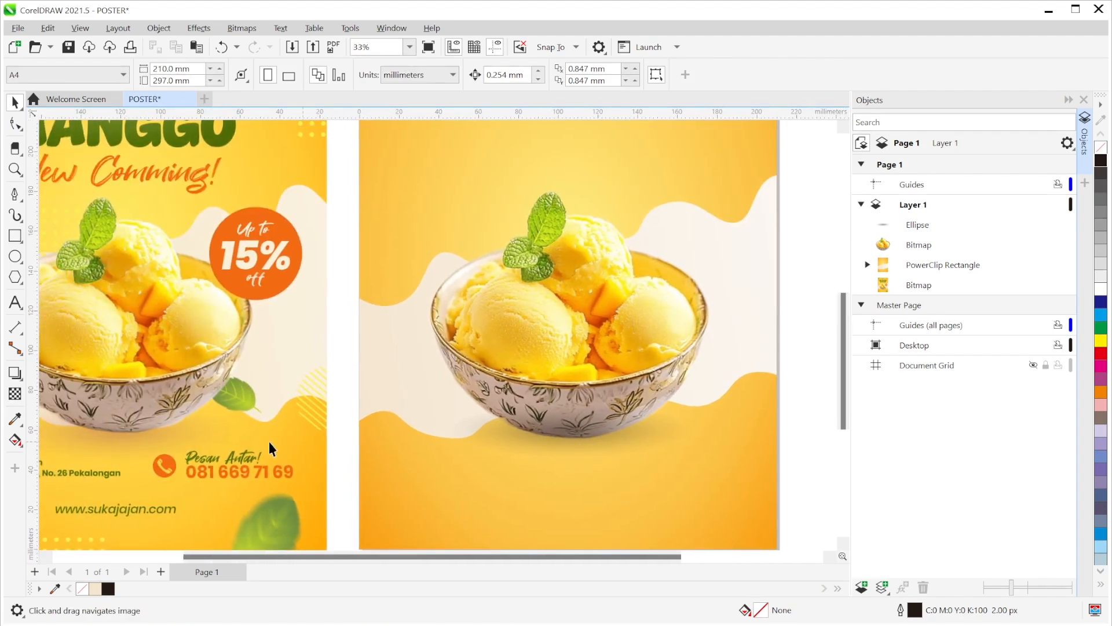
{"action": "left_click", "coordinate": [601, 441]}
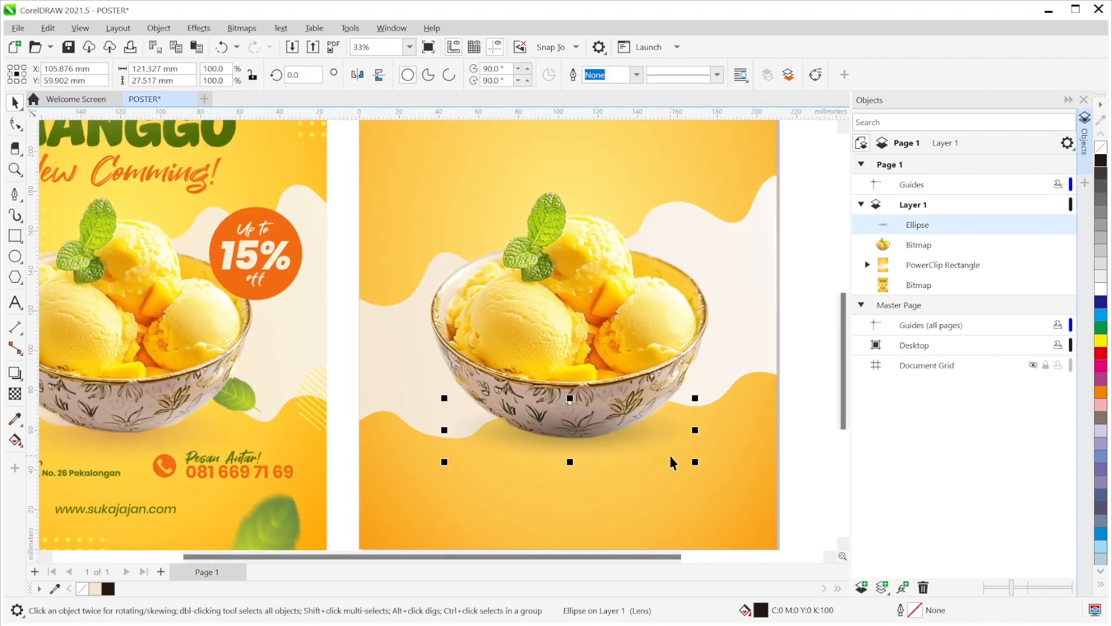
{"action": "left_click_drag", "start_coordinate": [557, 436], "coordinate": [582, 446]}
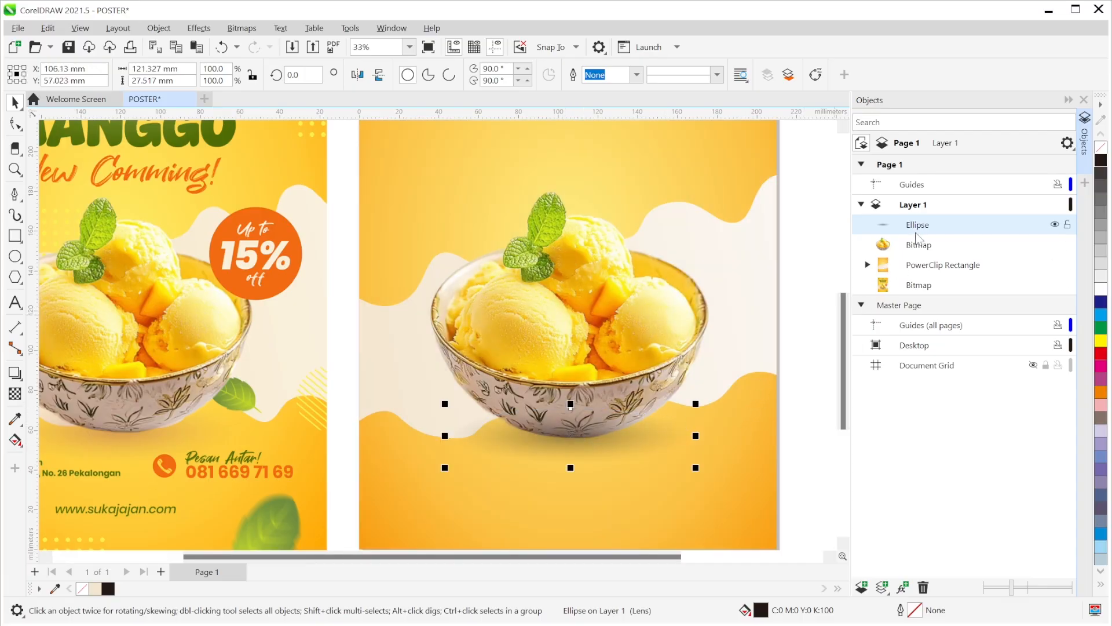
- Move the Ellipse below the bowl Bitmap in the Objects docker stacking order
{"action": "left_click_drag", "start_coordinate": [913, 227], "coordinate": [921, 258]}
{"action": "left_click", "coordinate": [811, 438]}
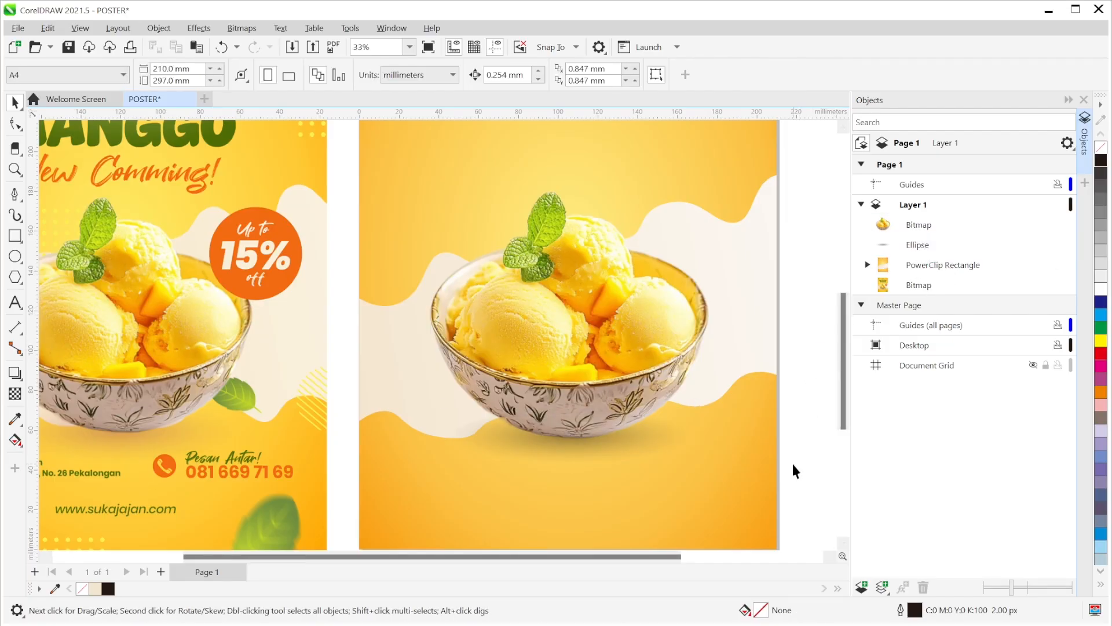
{"action": "left_click", "coordinate": [648, 440]}
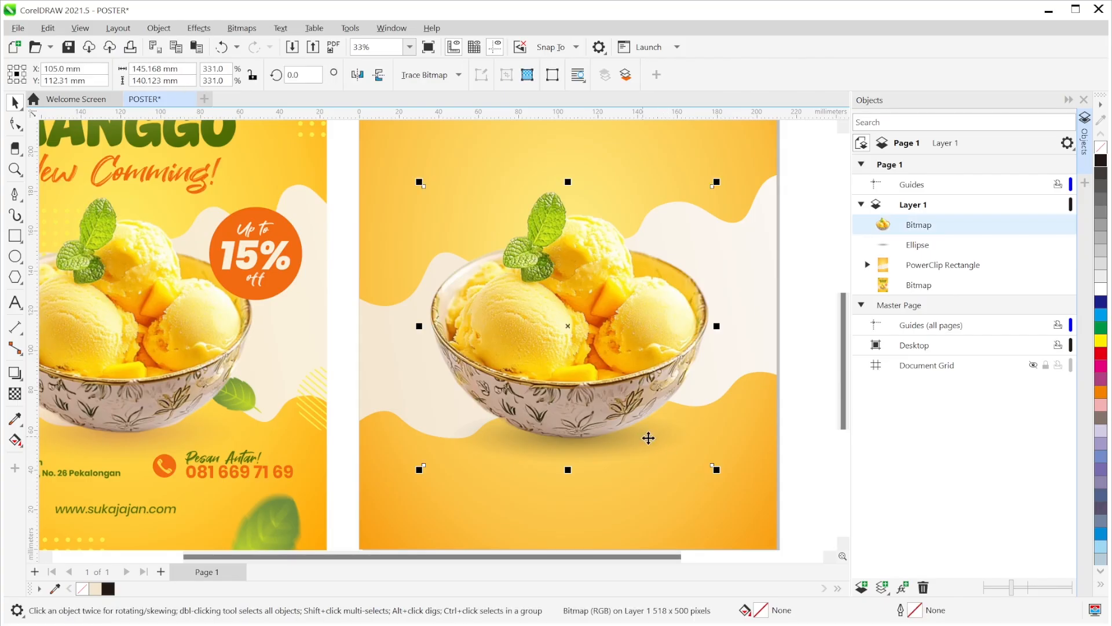
{"action": "left_click", "coordinate": [917, 245]}
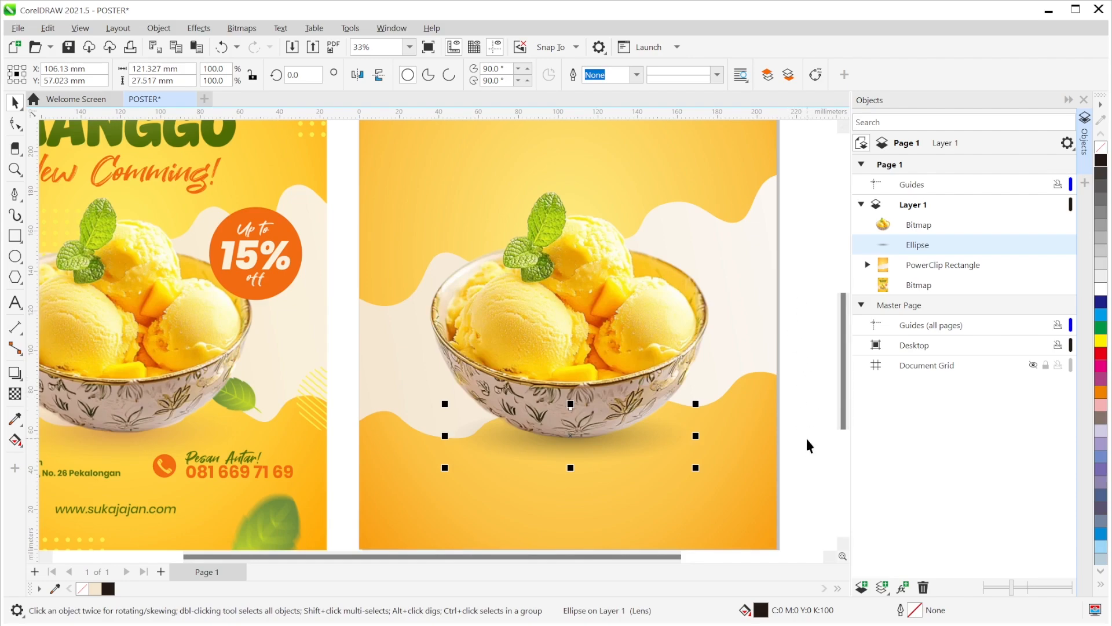
{"action": "left_click_drag", "start_coordinate": [805, 436], "coordinate": [526, 428]}
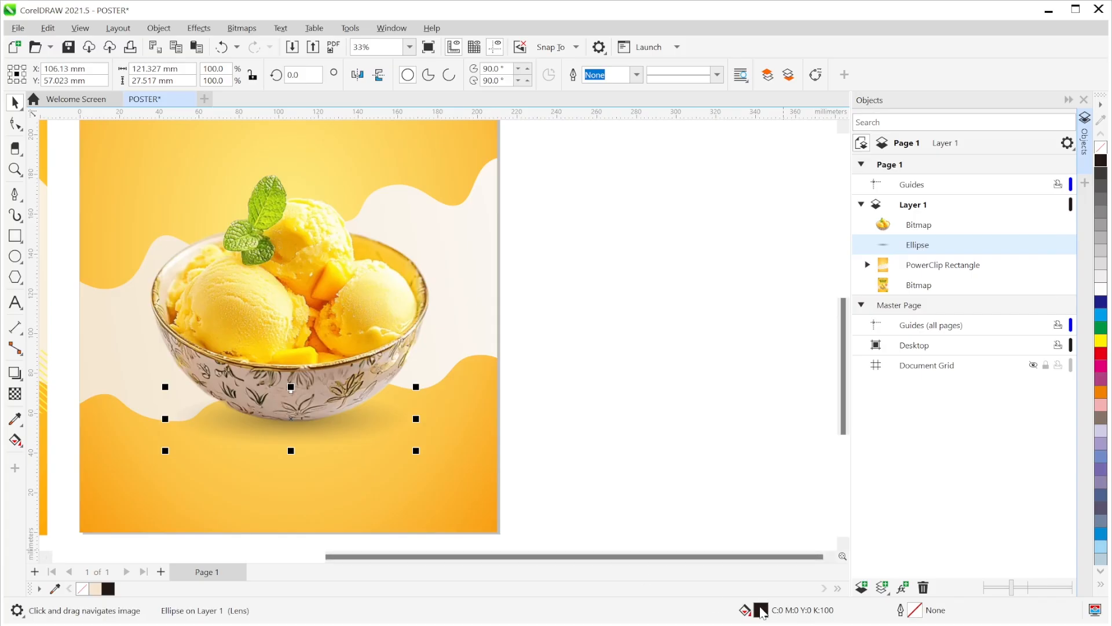
- Change the shadow ellipse's fill from black to warm brown #864C31 (C49 M79 Y100 K20)
{"action": "double_click", "coordinate": [761, 611]}
{"action": "left_click_drag", "start_coordinate": [538, 103], "coordinate": [701, 107]}
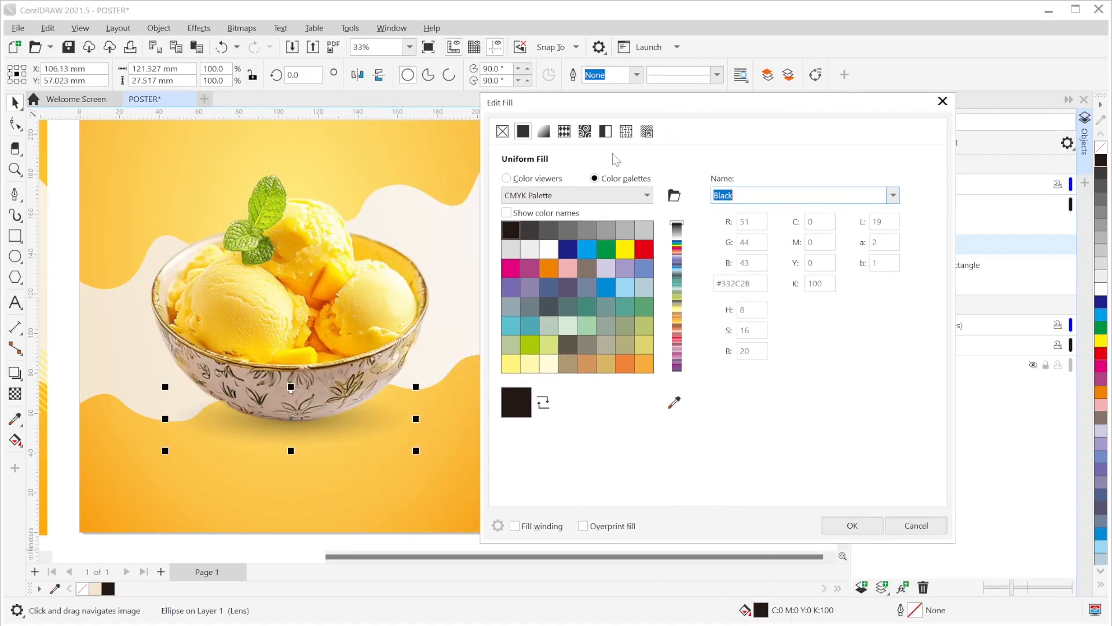
{"action": "left_click", "coordinate": [528, 185]}
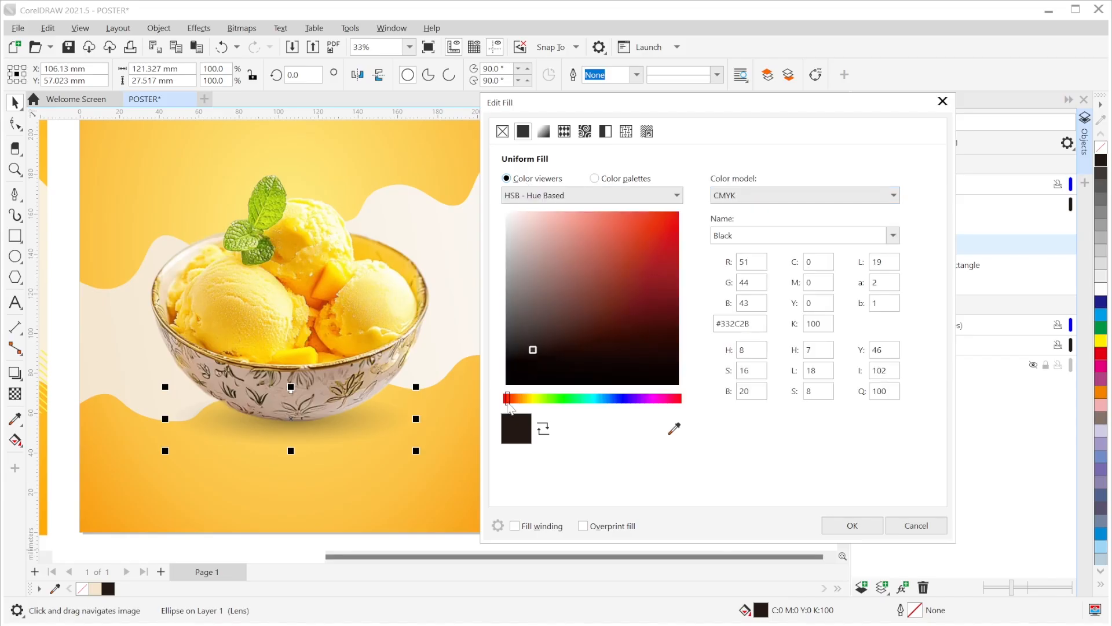
{"action": "left_click_drag", "start_coordinate": [509, 402], "coordinate": [521, 409]}
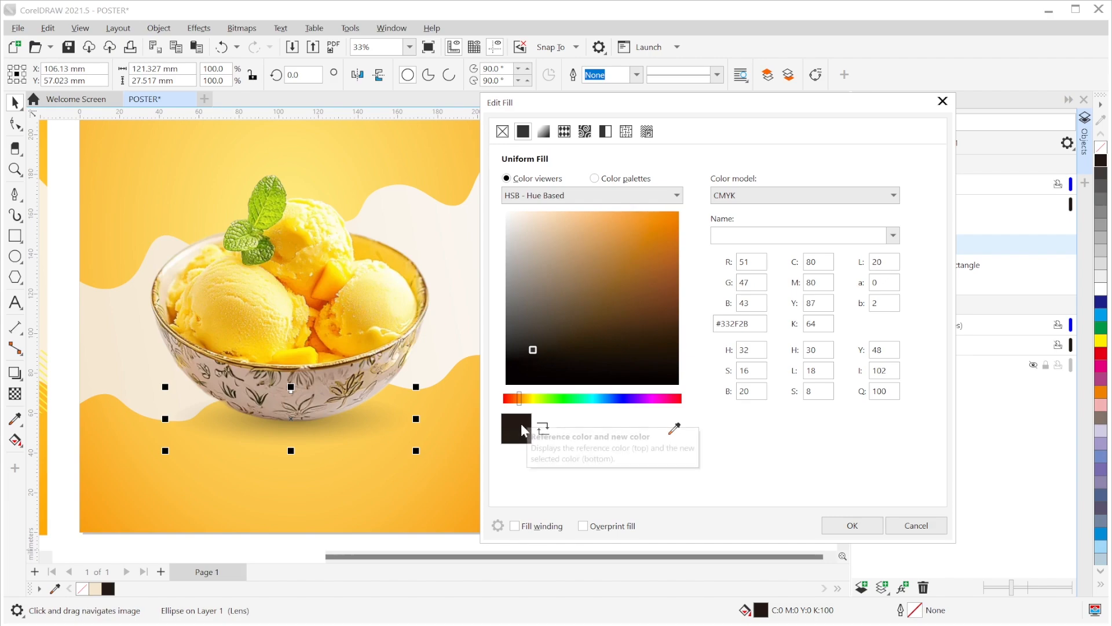
{"action": "mouse_move", "coordinate": [534, 350]}
{"action": "left_mouse_down"}
{"action": "mouse_move", "coordinate": [589, 340]}
{"action": "mouse_move", "coordinate": [683, 293]}
{"action": "left_mouse_up"}
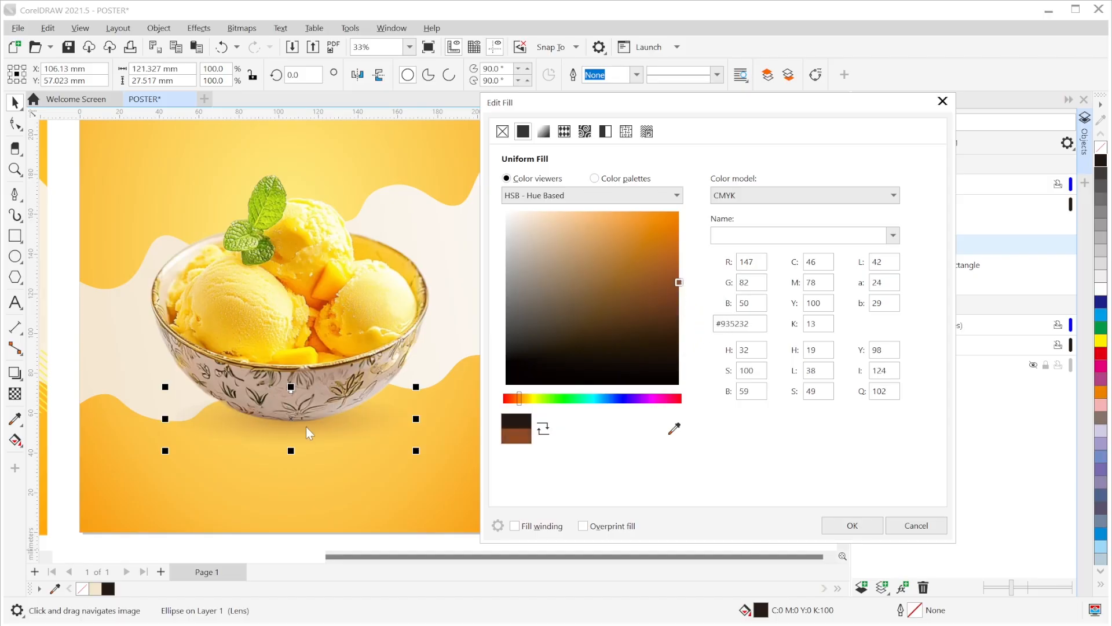
{"action": "left_click_drag", "start_coordinate": [679, 284], "coordinate": [680, 300]}
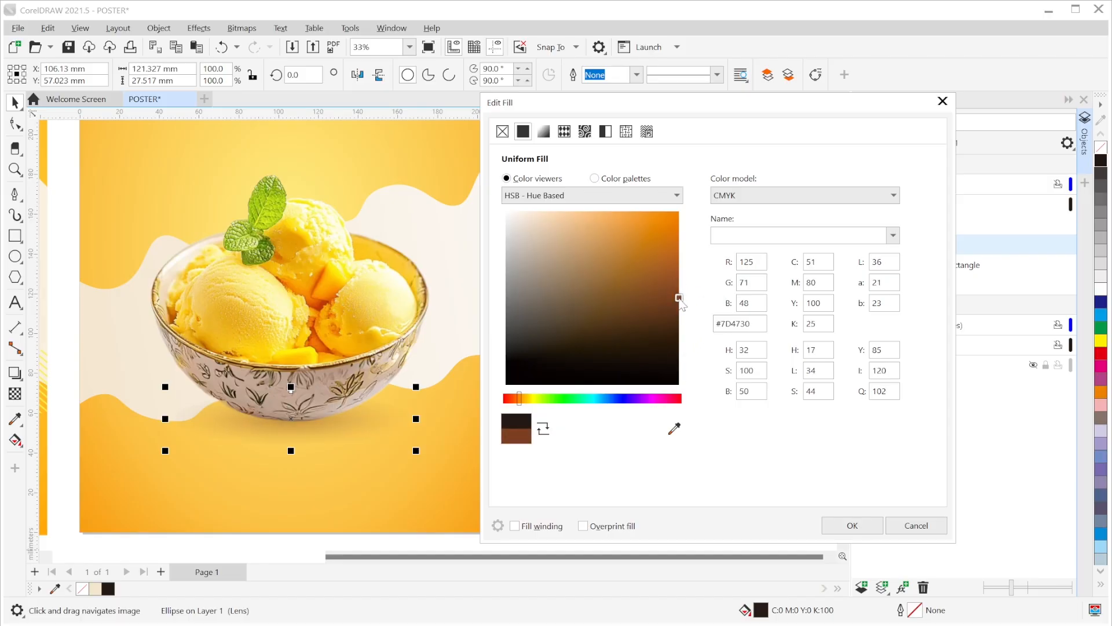
{"action": "left_click", "coordinate": [653, 354]}
{"action": "mouse_move", "coordinate": [653, 356]}
{"action": "left_mouse_down"}
{"action": "mouse_move", "coordinate": [695, 297]}
{"action": "mouse_move", "coordinate": [682, 293]}
{"action": "left_mouse_up"}
{"action": "left_click", "coordinate": [681, 293]}
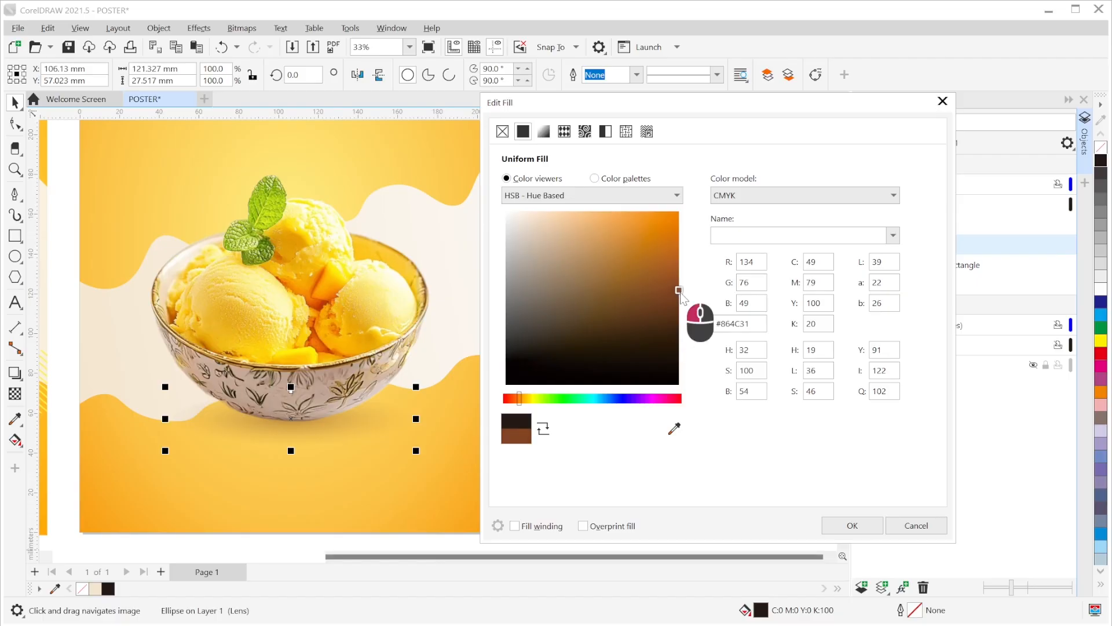
{"action": "left_click", "coordinate": [849, 525]}
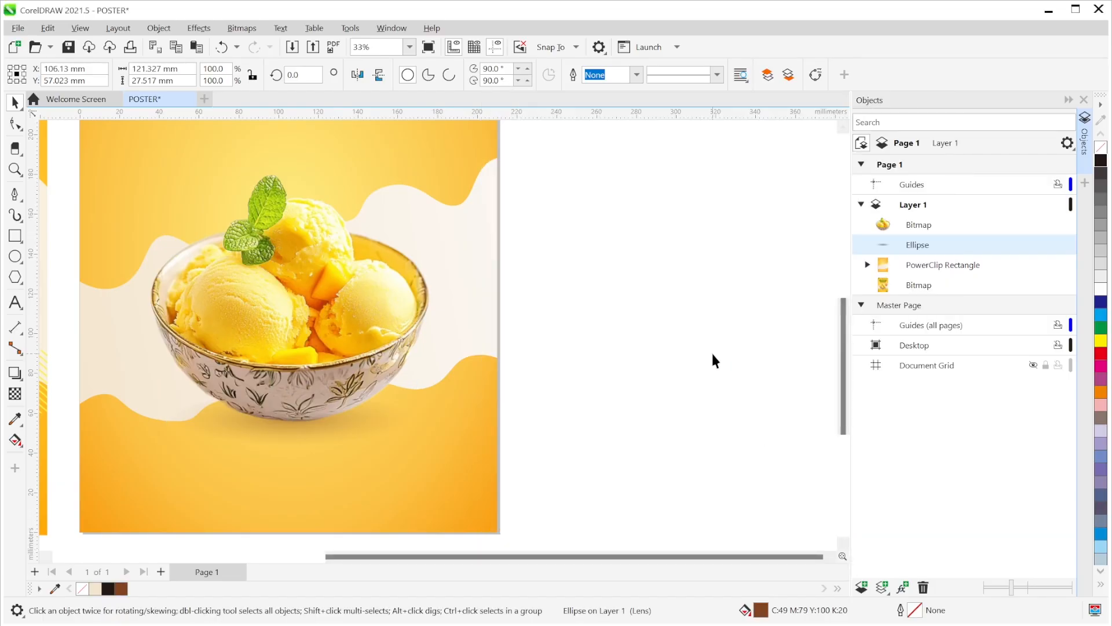
{"action": "left_click", "coordinate": [710, 350]}
{"action": "scroll", "coordinate": [711, 350], "scroll_direction": "down", "scroll_amount": 2}
{"action": "scroll", "coordinate": [712, 353], "scroll_direction": "down", "scroll_amount": 1}
- Zoom out to 21% and nudge the shadow ellipse with arrow keys until it sits just under the bowl
{"action": "left_click_drag", "start_coordinate": [669, 354], "coordinate": [796, 392]}
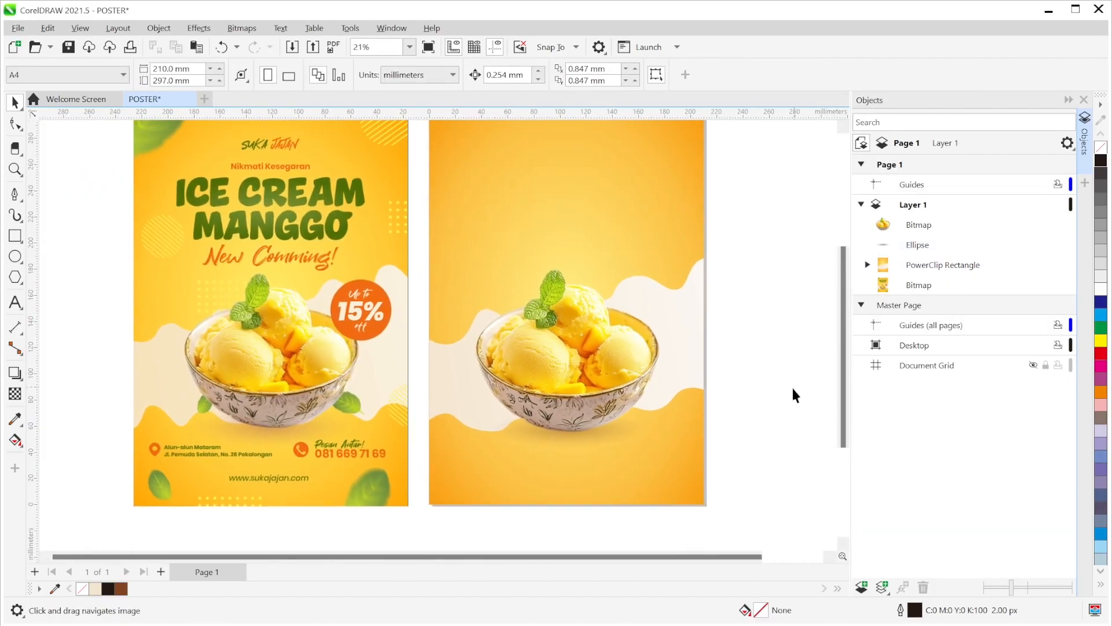
{"action": "scroll", "coordinate": [784, 397], "scroll_direction": "up", "scroll_amount": 1}
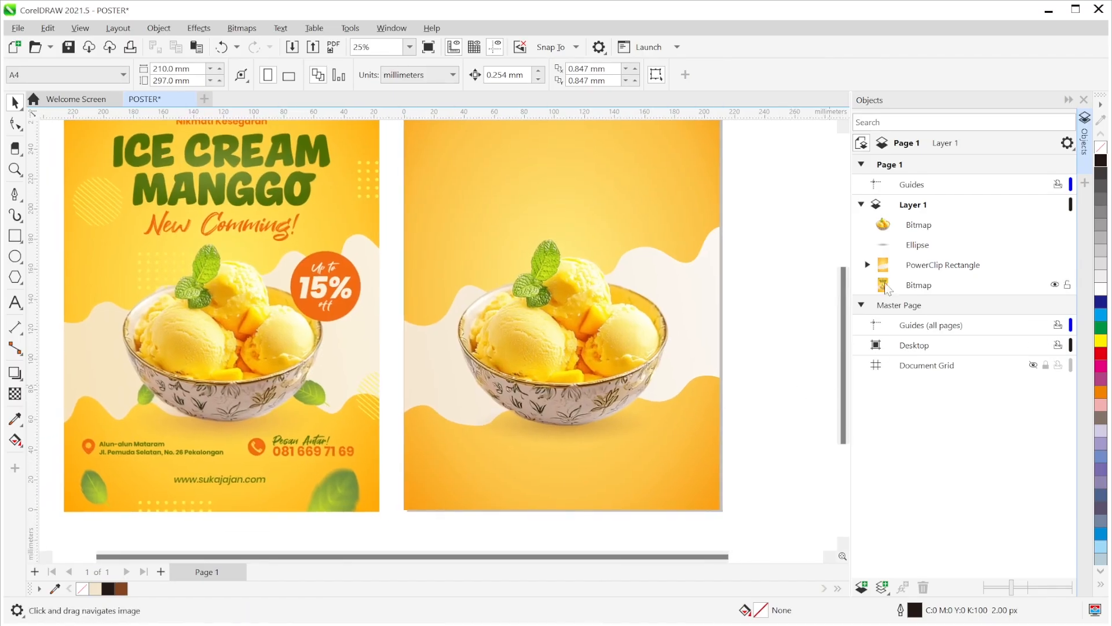
{"action": "left_click", "coordinate": [608, 417]}
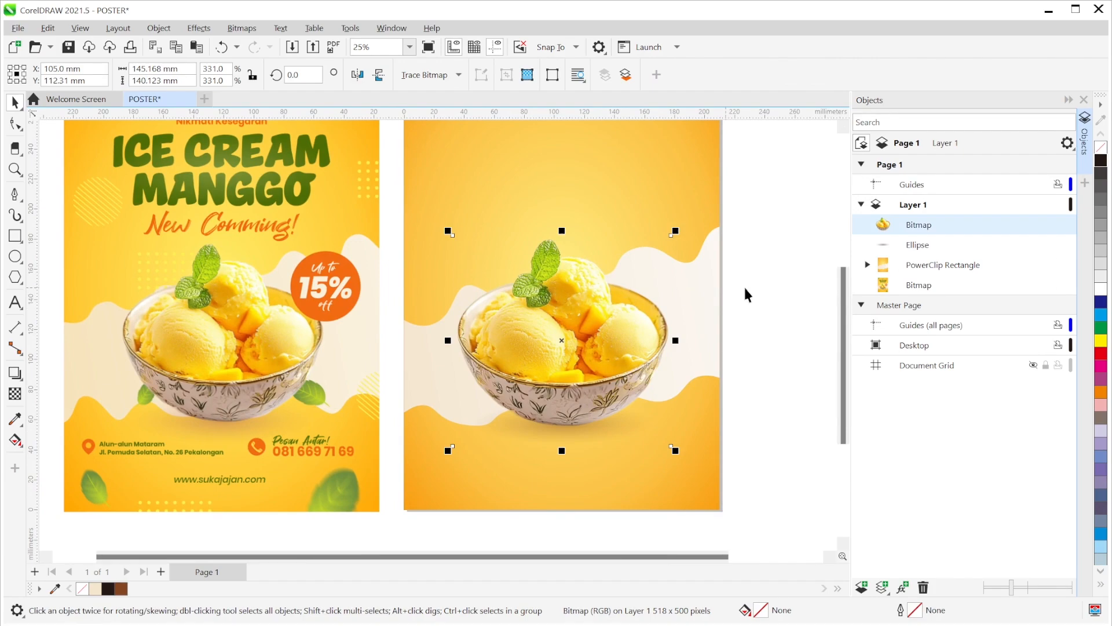
{"action": "left_click", "coordinate": [921, 246]}
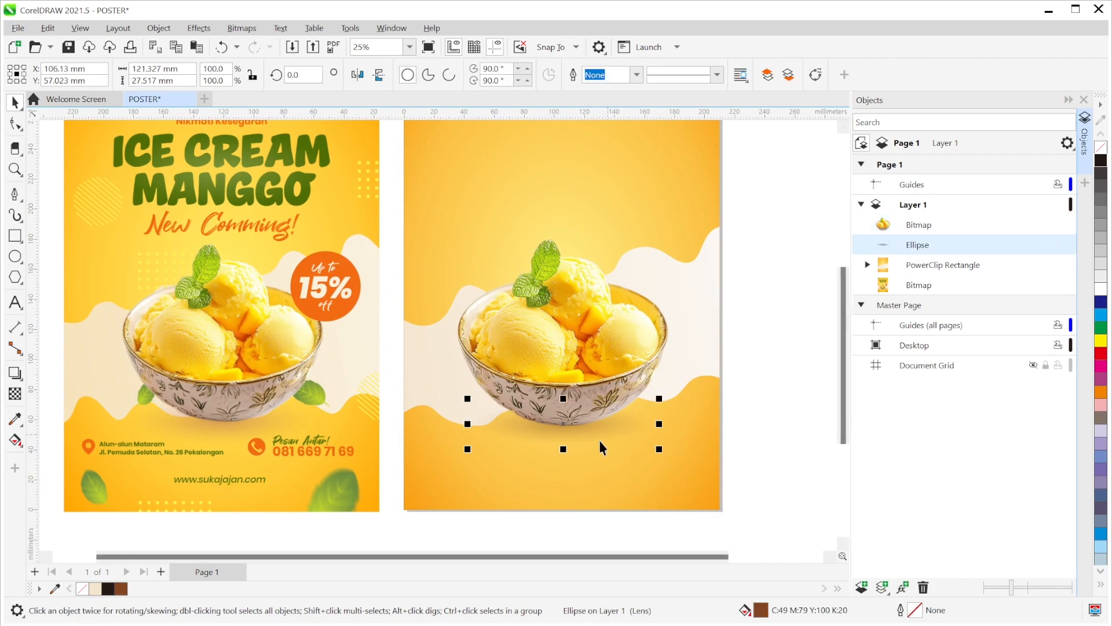
{"action": "left_click_drag", "start_coordinate": [562, 421], "coordinate": [560, 415]}
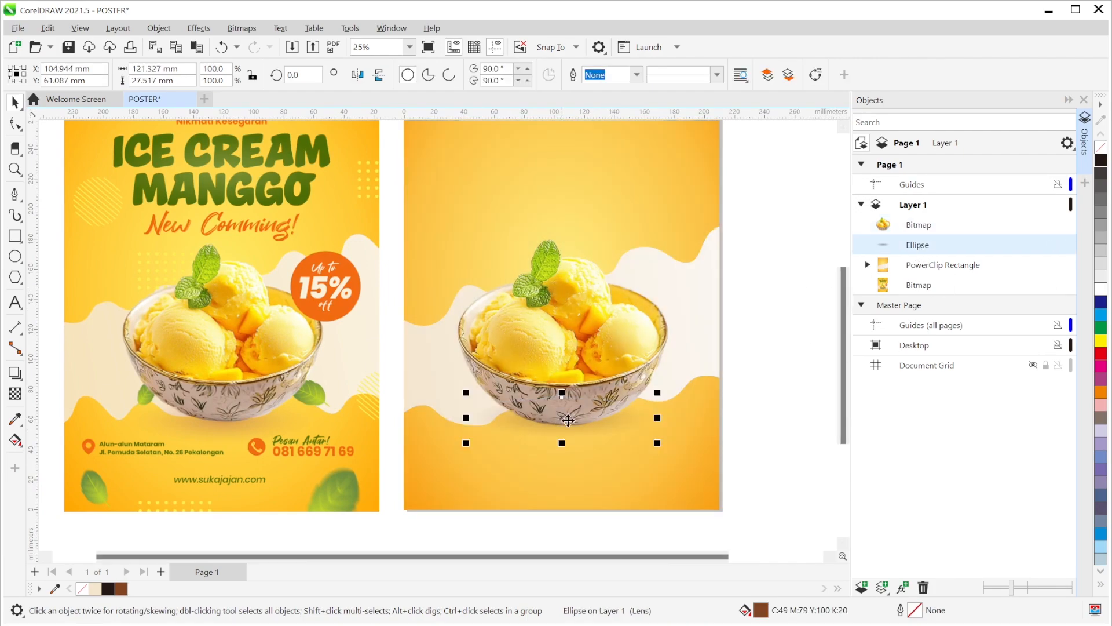
{"action": "key", "text": "Down"}
{"action": "key", "text": "Down"}
{"action": "key", "text": "Up"}
{"action": "key", "text": "Down"}
{"action": "key", "text": "Down"}
{"action": "key", "text": "Down"}
{"action": "key", "text": "Down"}
{"action": "key", "text": "Down"}
{"action": "key", "text": "Down"}
{"action": "key", "text": "Down"}
{"action": "key", "text": "Down"}
{"action": "key", "text": "Right"}
{"action": "key", "text": "Up"}
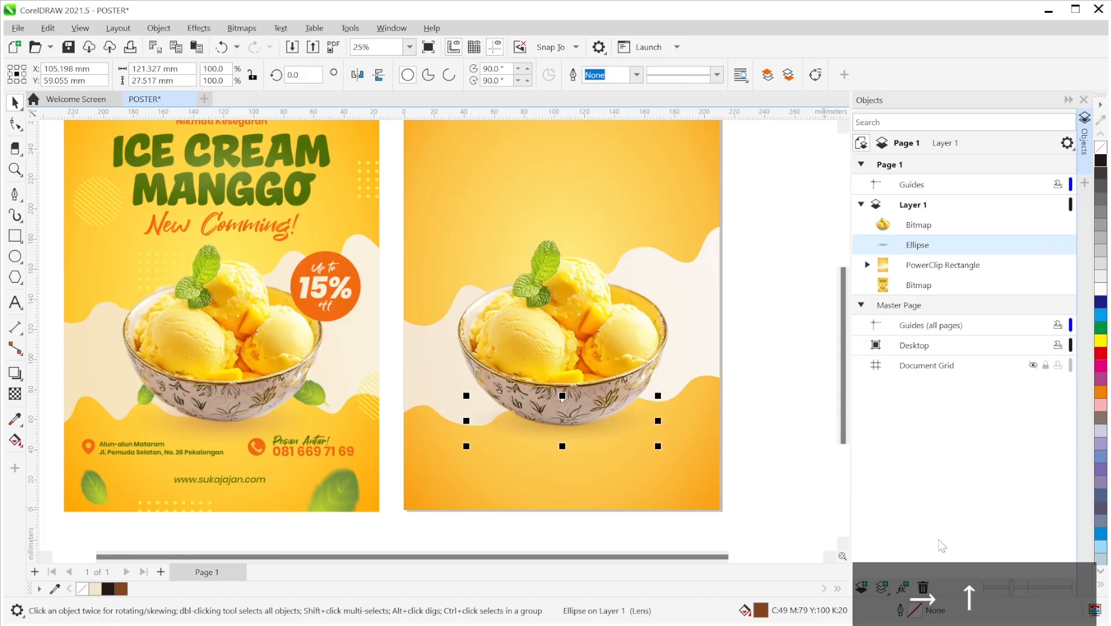
- Deselect and frame the draft poster beside the reference poster
{"action": "left_click", "coordinate": [780, 388]}
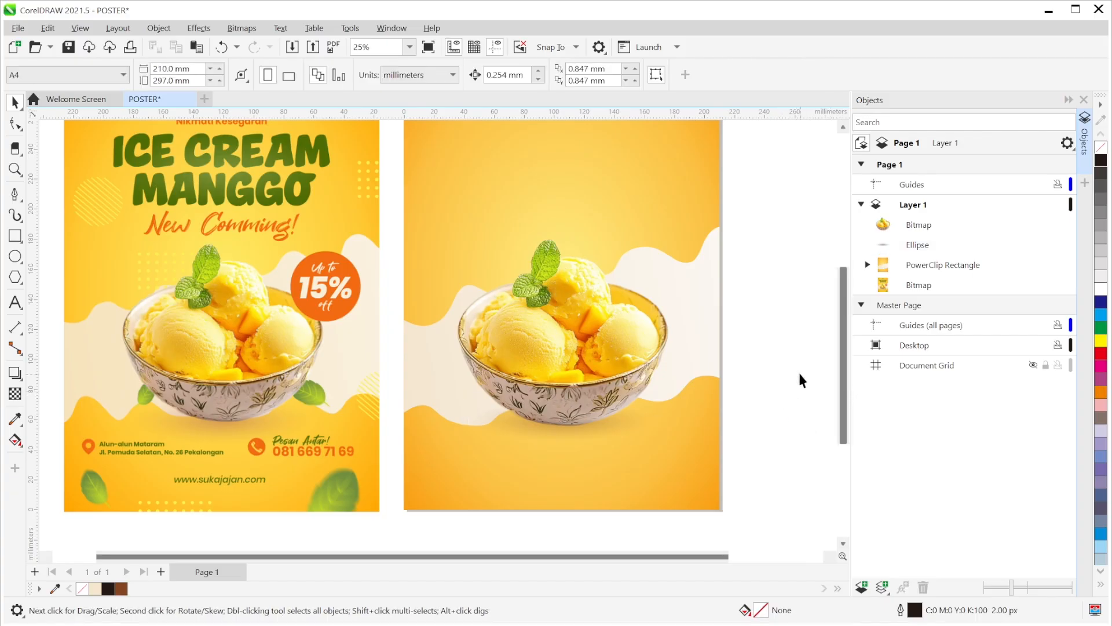
{"action": "scroll", "coordinate": [703, 348], "scroll_direction": "down", "scroll_amount": 1}
{"action": "left_click_drag", "start_coordinate": [704, 350], "coordinate": [657, 377]}
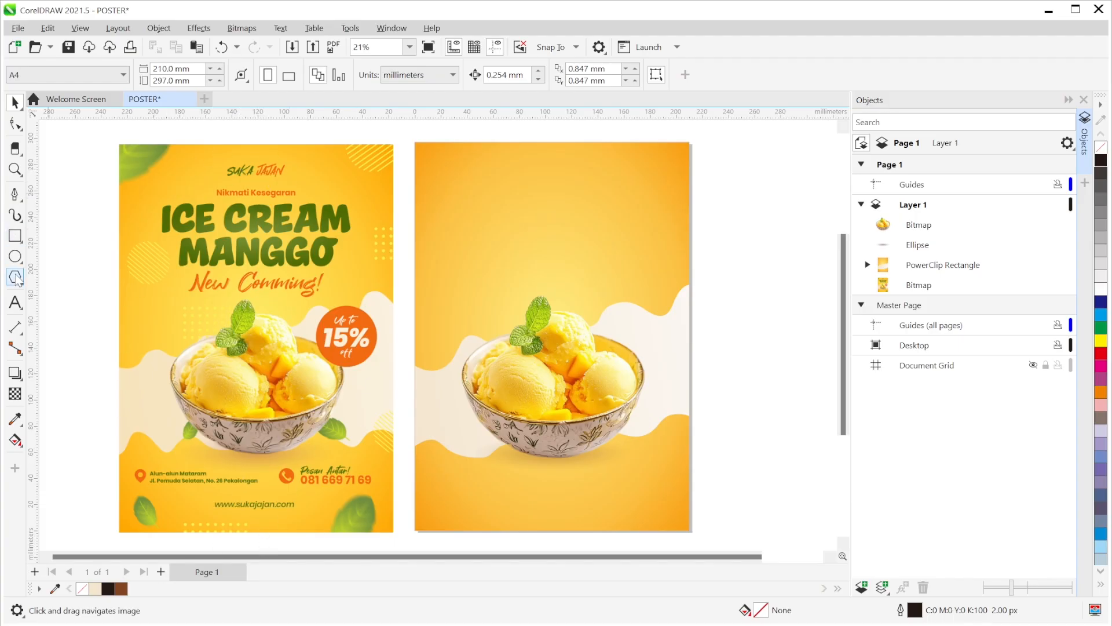
- Type the title SUKA JAJAN at the top of the poster
{"action": "left_click", "coordinate": [15, 302]}
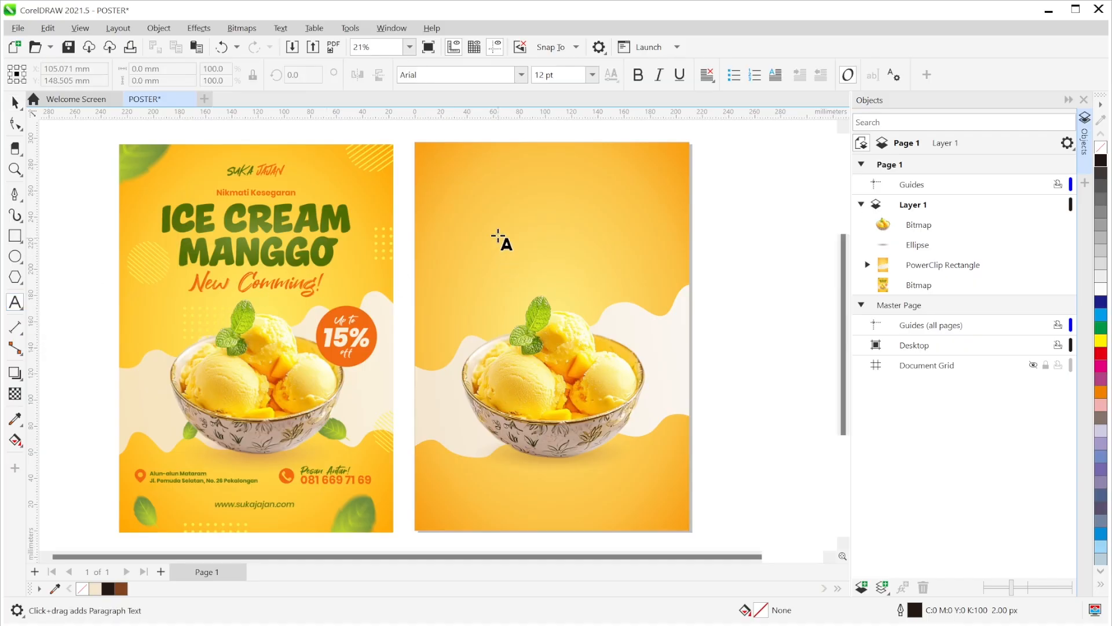
{"action": "left_click", "coordinate": [555, 171]}
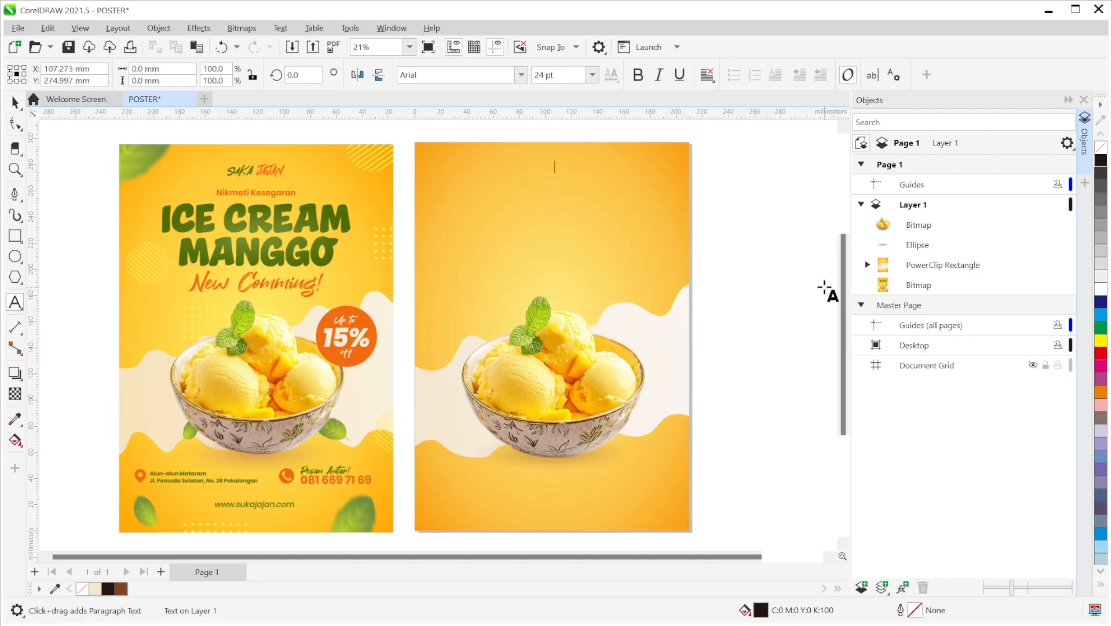
{"action": "type", "text": "SUKA JAJAN"}
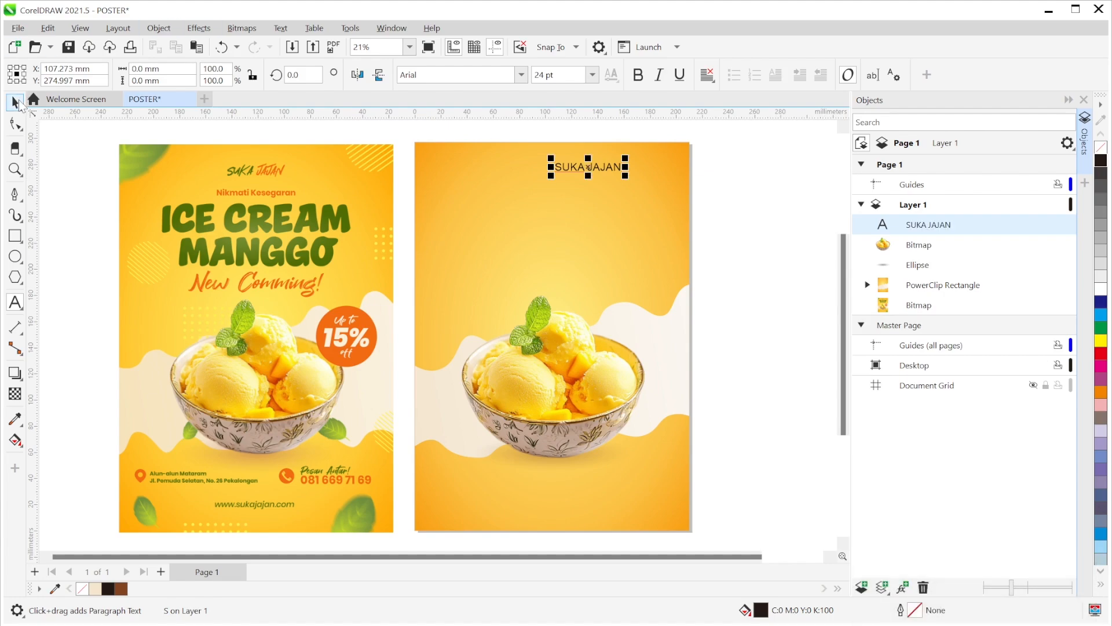
{"action": "left_click", "coordinate": [15, 102]}
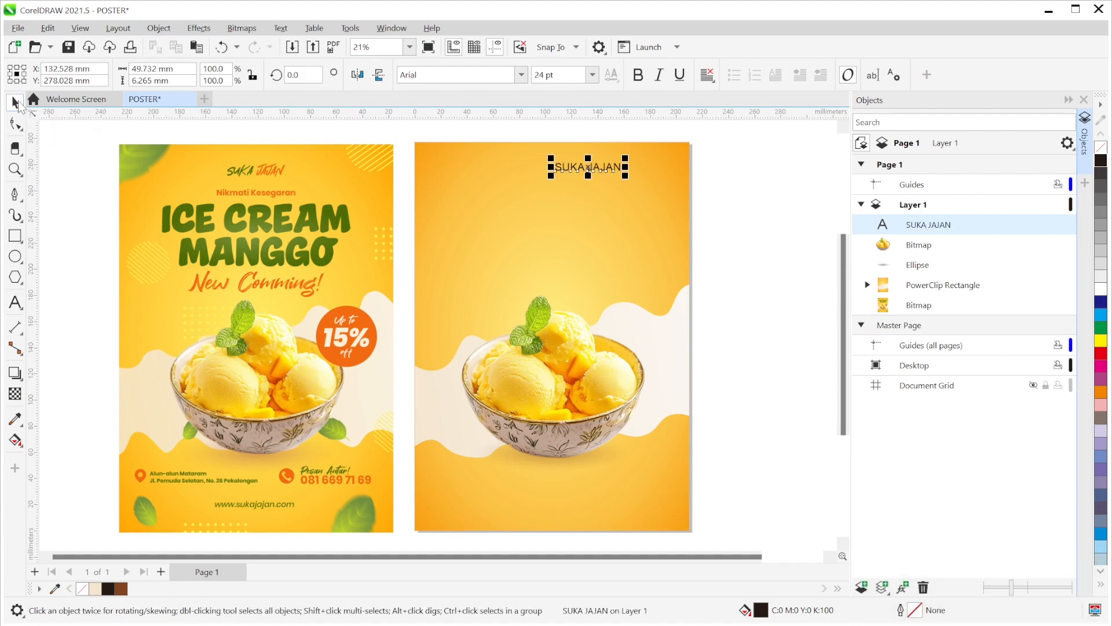
{"action": "left_click_drag", "start_coordinate": [588, 168], "coordinate": [558, 179]}
- Apply the Hey November font to SUKA JAJAN and enlarge it
{"action": "left_click", "coordinate": [520, 77]}
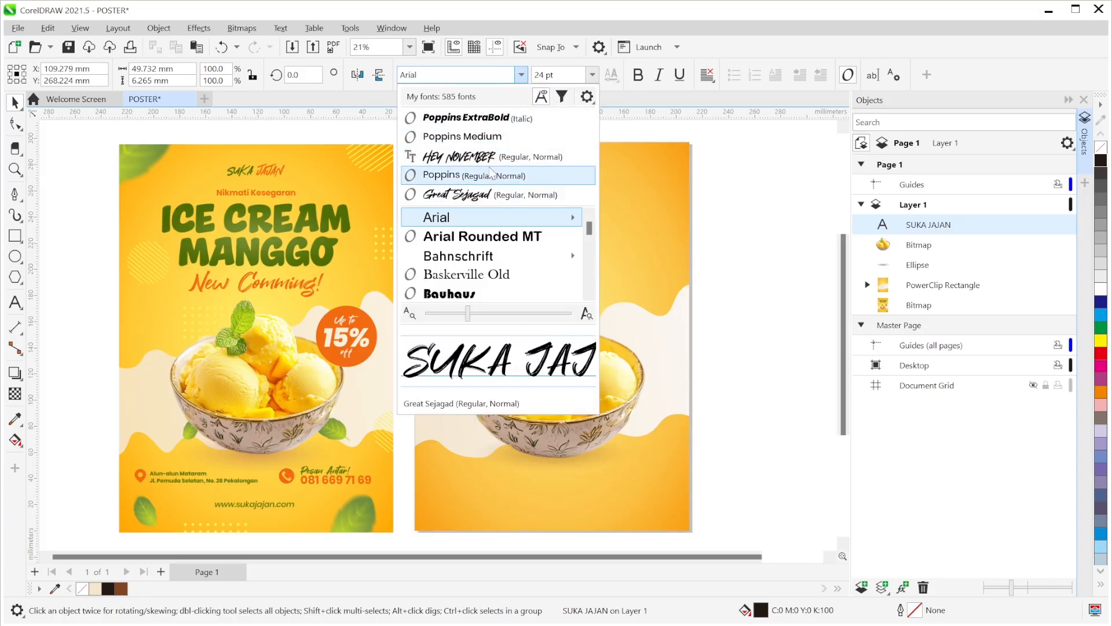
{"action": "left_click", "coordinate": [492, 156]}
{"action": "left_click_drag", "start_coordinate": [573, 188], "coordinate": [547, 176]}
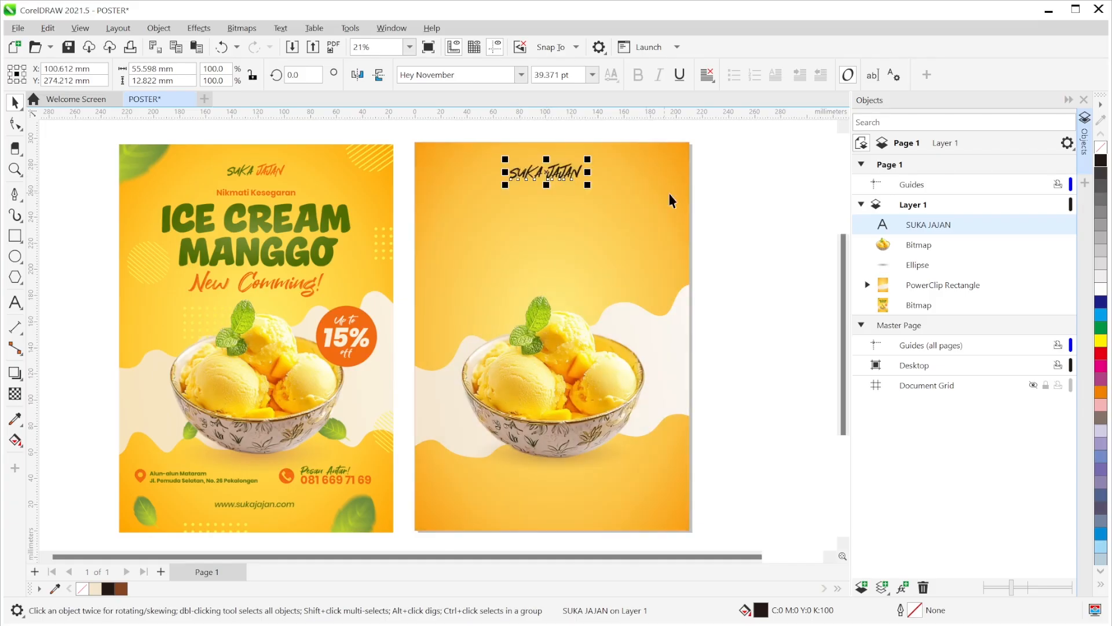
- Centre the SUKA JAJAN title horizontally against the page background
{"action": "left_click", "coordinate": [748, 220]}
{"action": "left_click", "coordinate": [565, 172]}
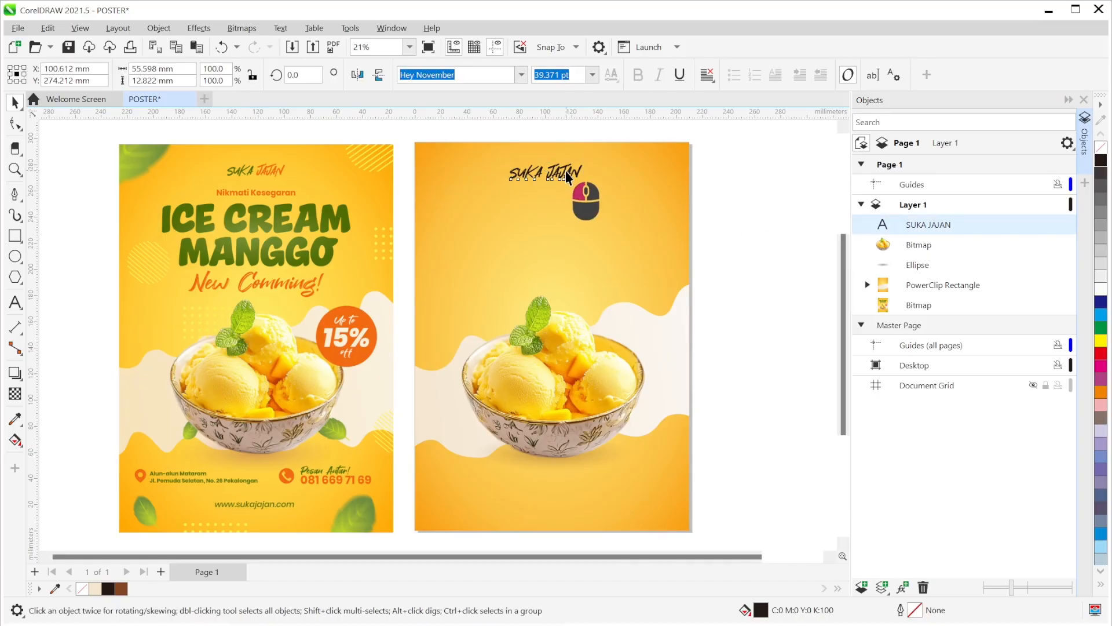
{"action": "left_click", "coordinate": [758, 202]}
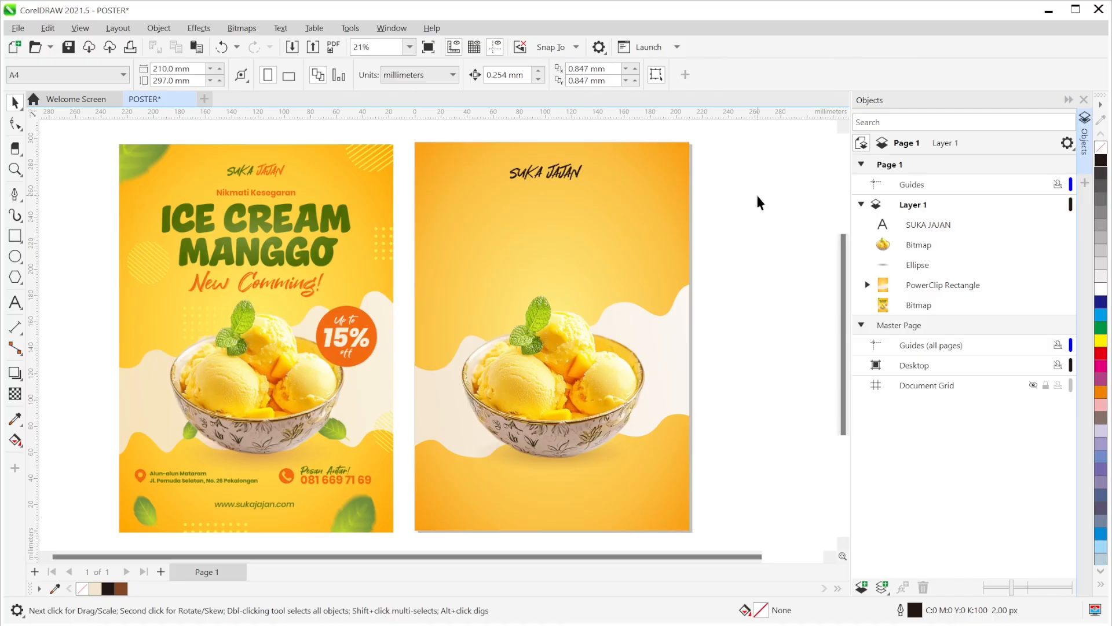
{"action": "left_click", "coordinate": [555, 176]}
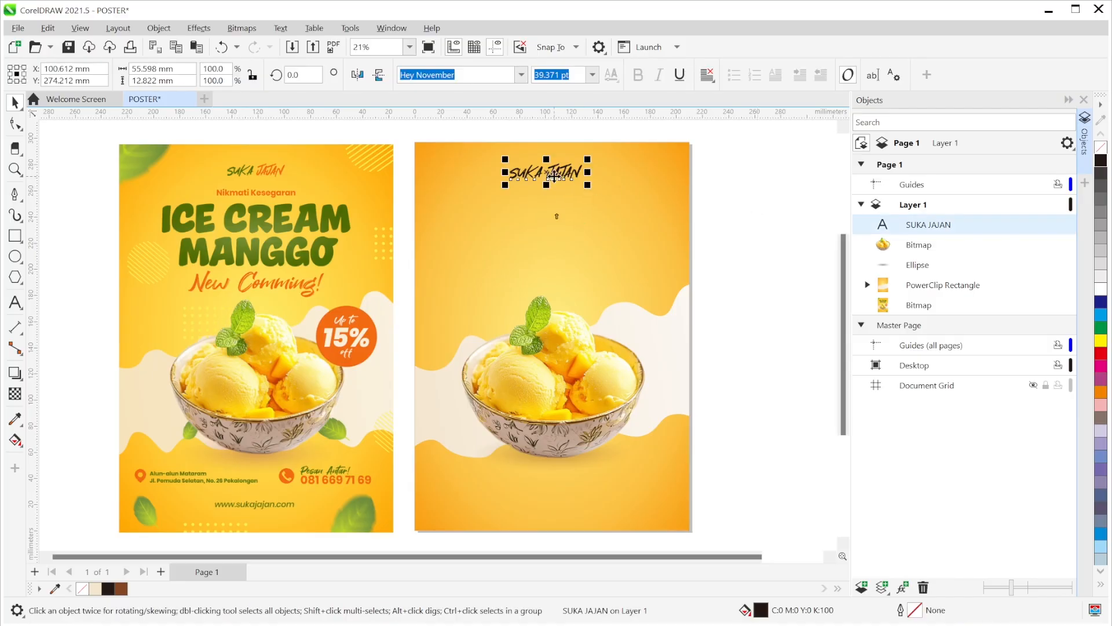
{"action": "left_click", "coordinate": [665, 200], "text": "shift"}
{"action": "key", "text": "c"}
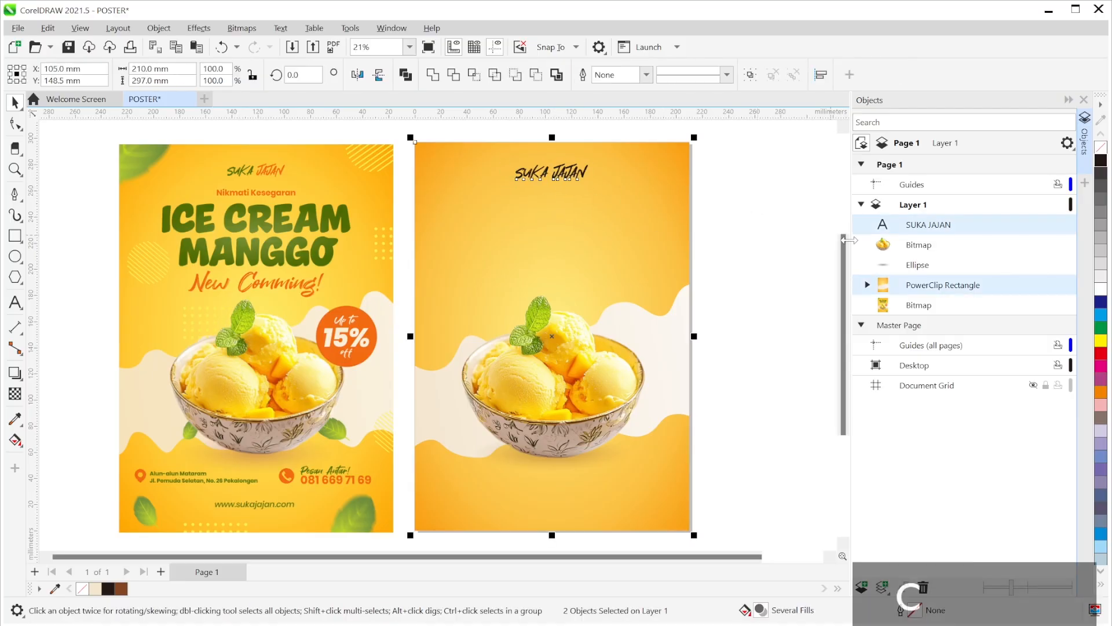
{"action": "left_click", "coordinate": [781, 213]}
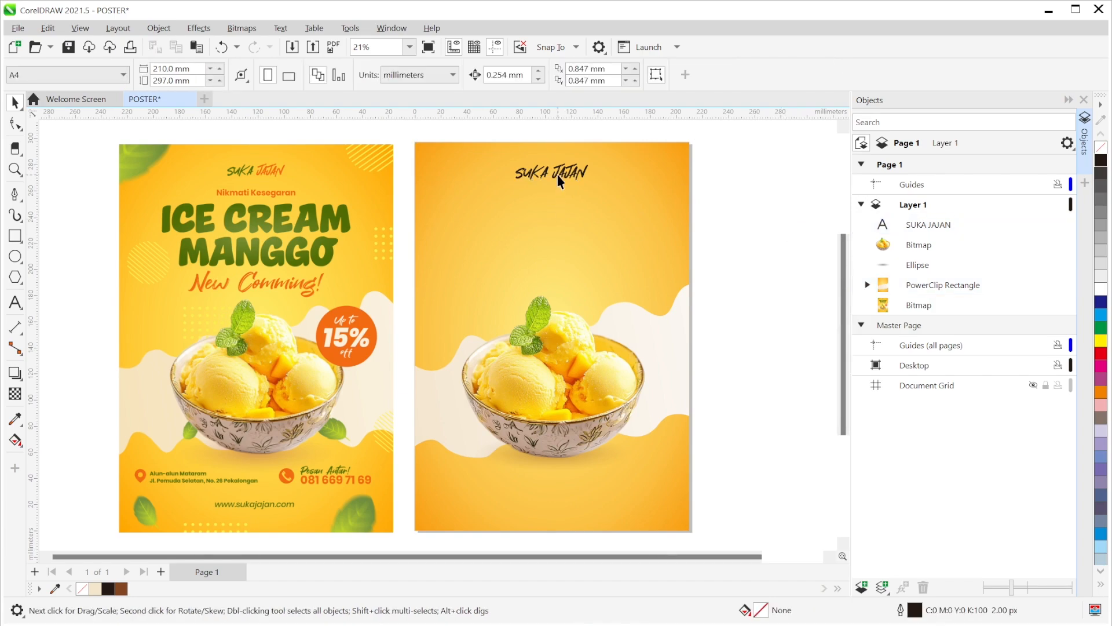
{"action": "left_click", "coordinate": [557, 175]}
{"action": "left_click", "coordinate": [757, 218]}
{"action": "left_click", "coordinate": [14, 304]}
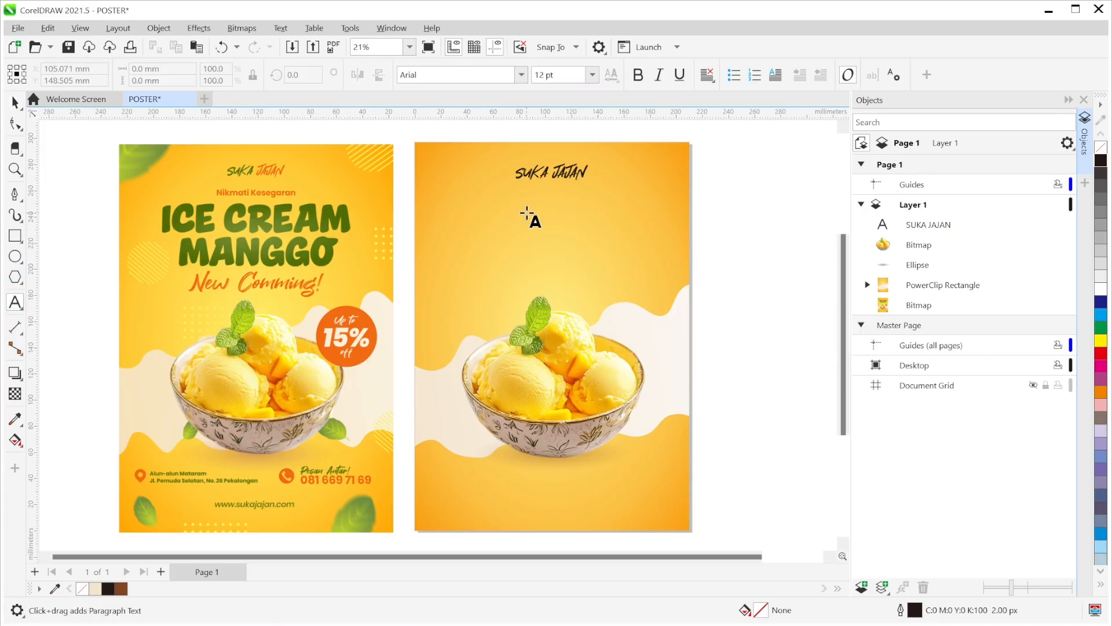
{"action": "left_click", "coordinate": [546, 204]}
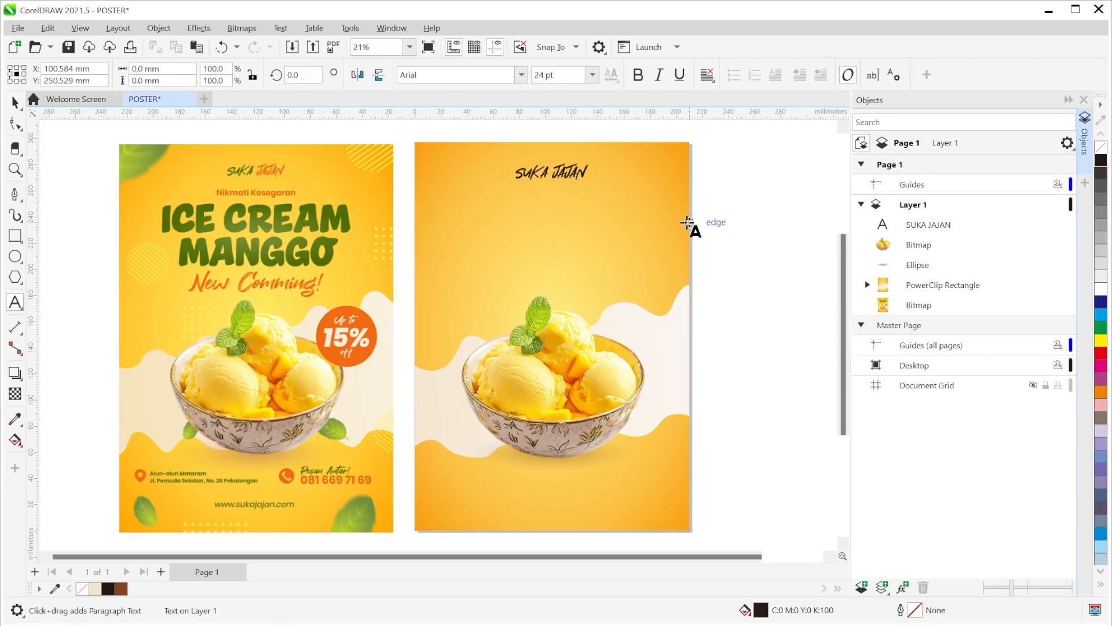
- Type the subtitle Nikmati Kesegaran and set it in Poppins Medium
{"action": "type", "text": "Nikm"}
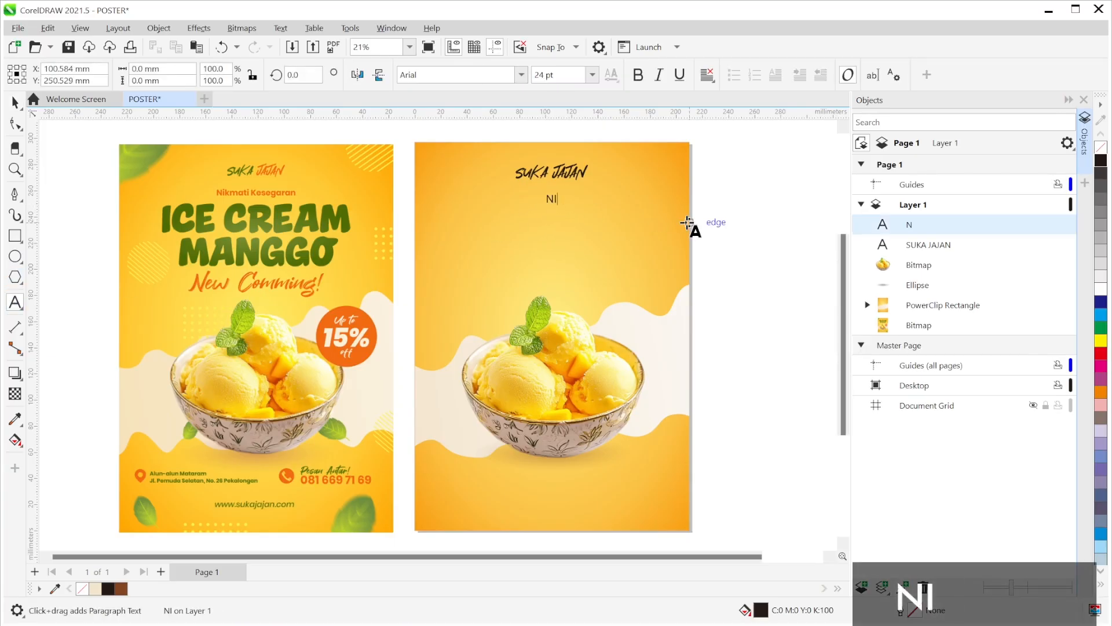
{"action": "type", "text": "ati "}
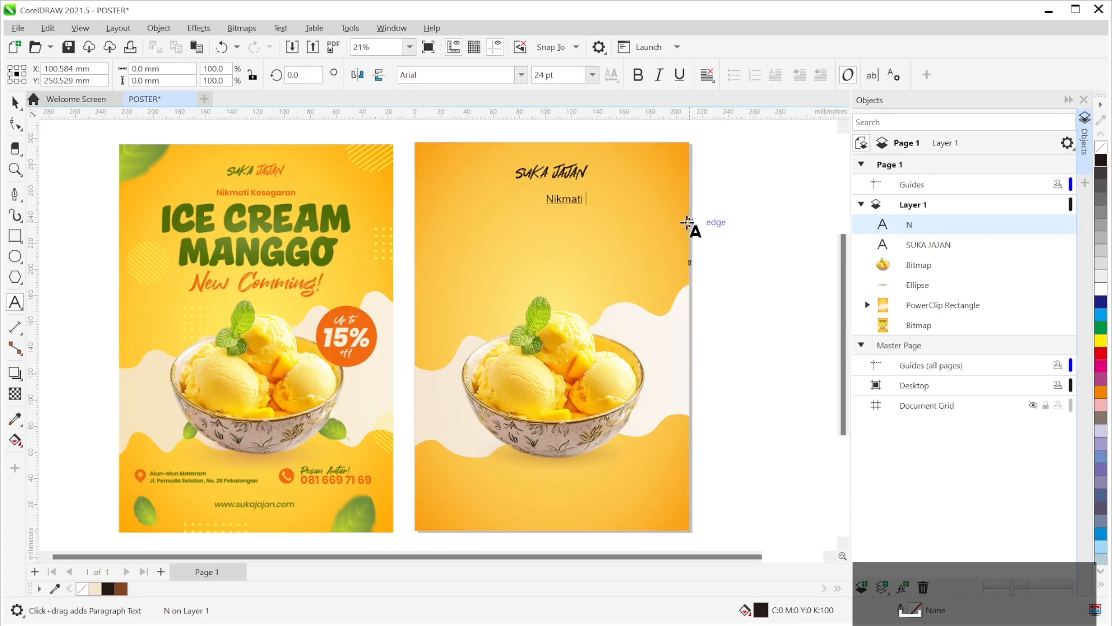
{"action": "type", "text": "Kesegarab"}
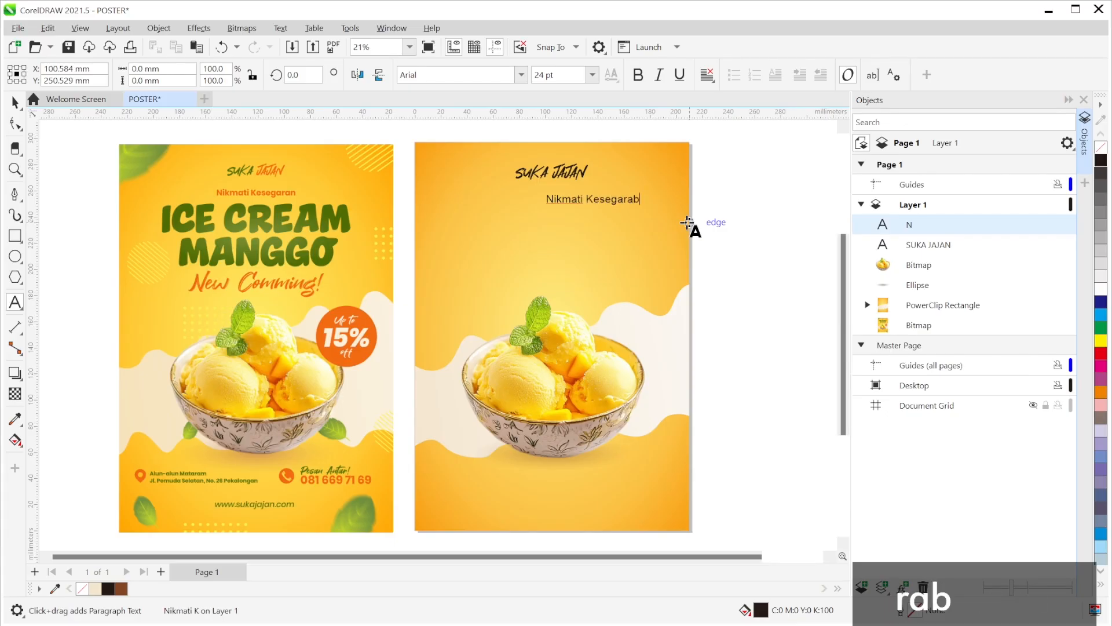
{"action": "key", "text": "BackSpace"}
{"action": "type", "text": "n"}
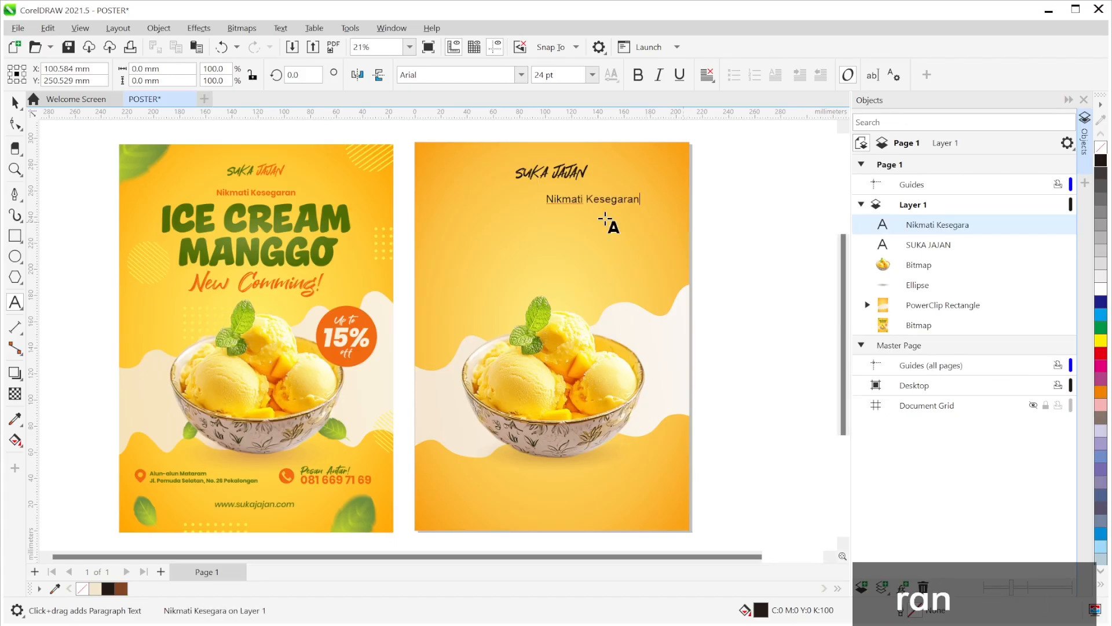
{"action": "left_click", "coordinate": [14, 102]}
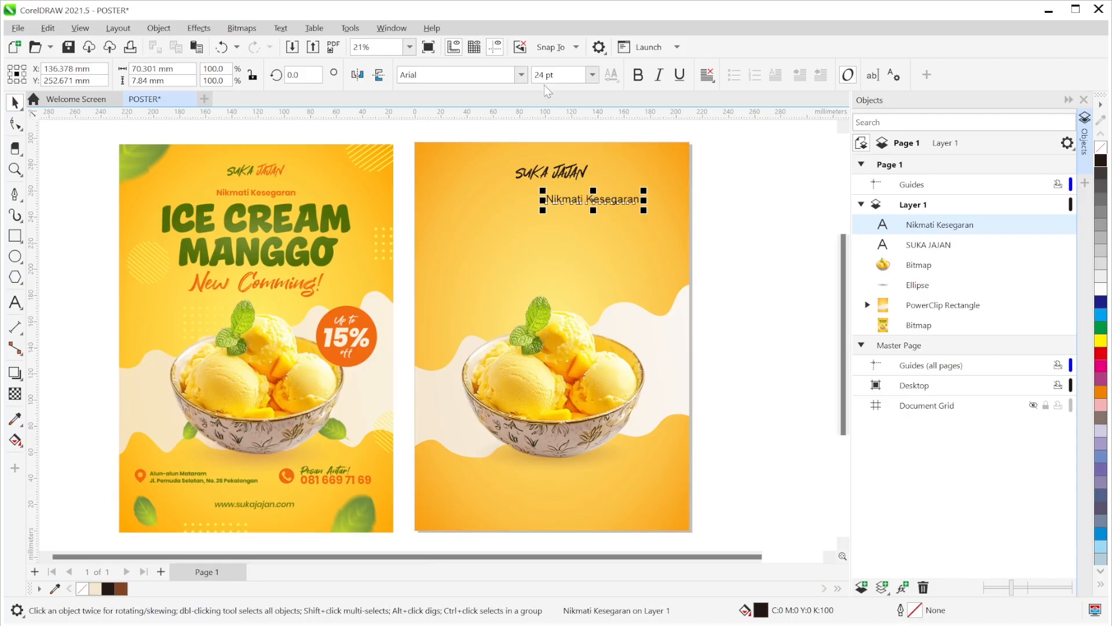
{"action": "left_click", "coordinate": [522, 75]}
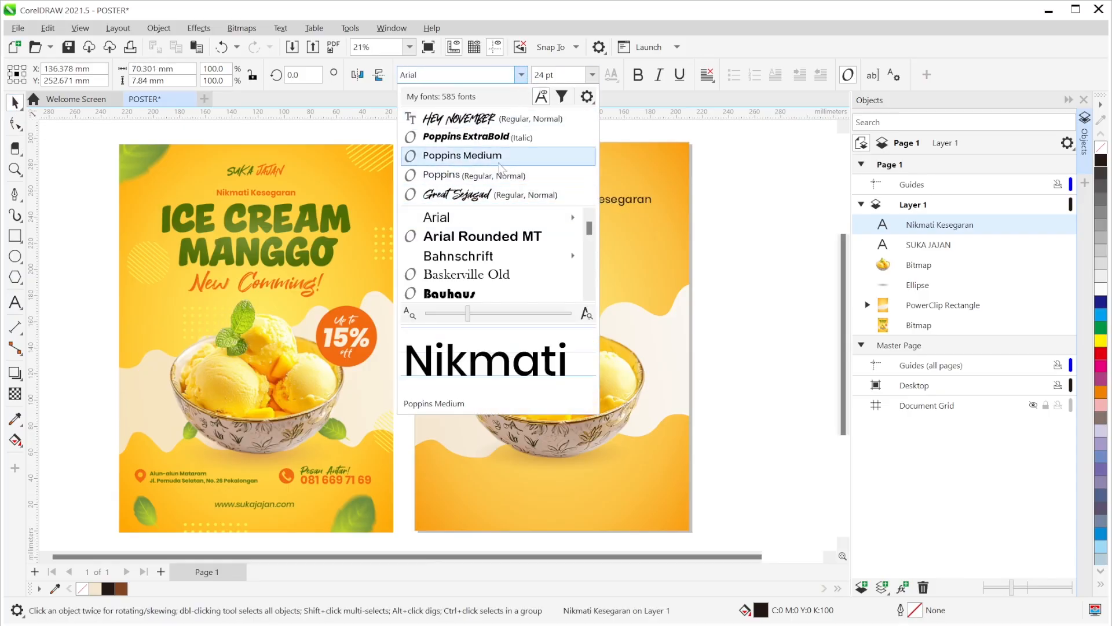
{"action": "left_click", "coordinate": [493, 163]}
- Move Nikmati Kesegaran under the title and centre it on the page
{"action": "left_click_drag", "start_coordinate": [637, 200], "coordinate": [593, 204]}
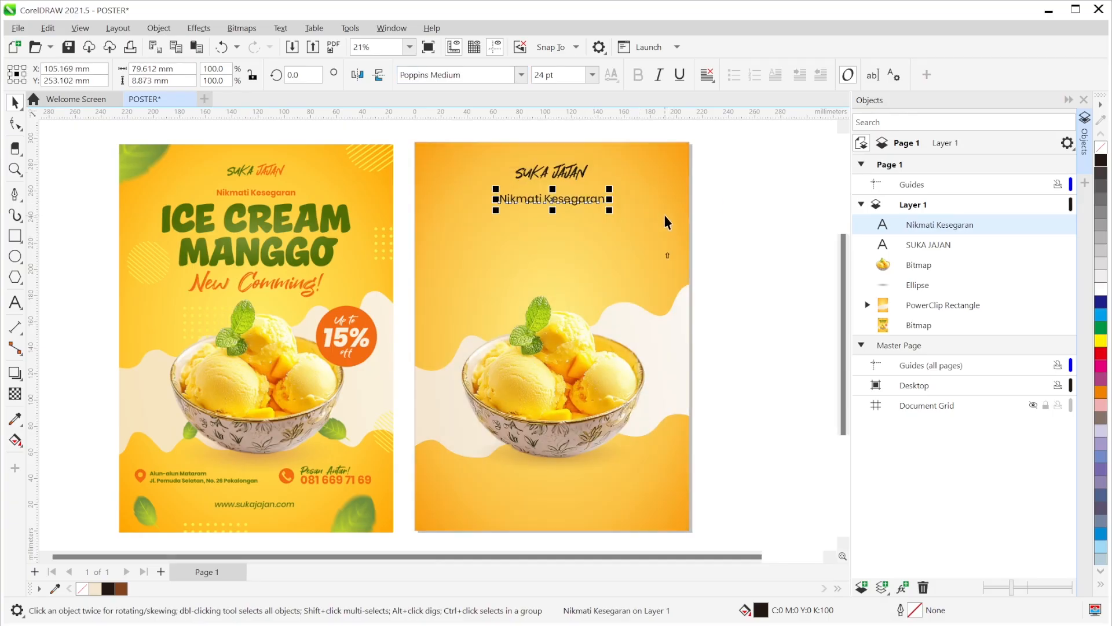
{"action": "left_click", "coordinate": [663, 216], "text": "shift"}
{"action": "key", "text": "c"}
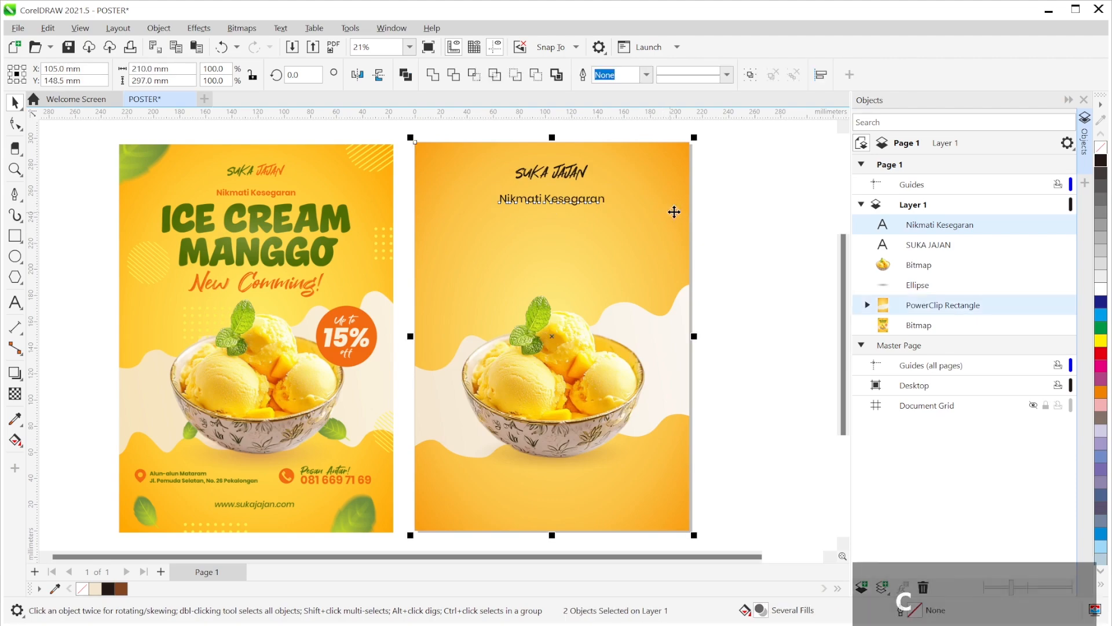
{"action": "left_click", "coordinate": [754, 207]}
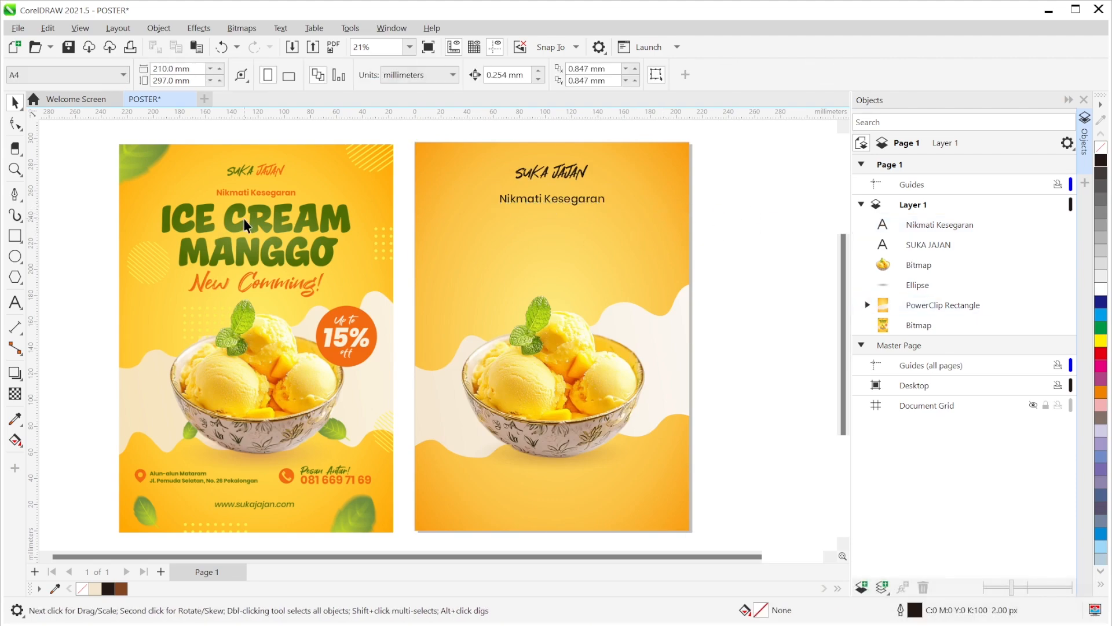
{"action": "key", "text": "F8"}
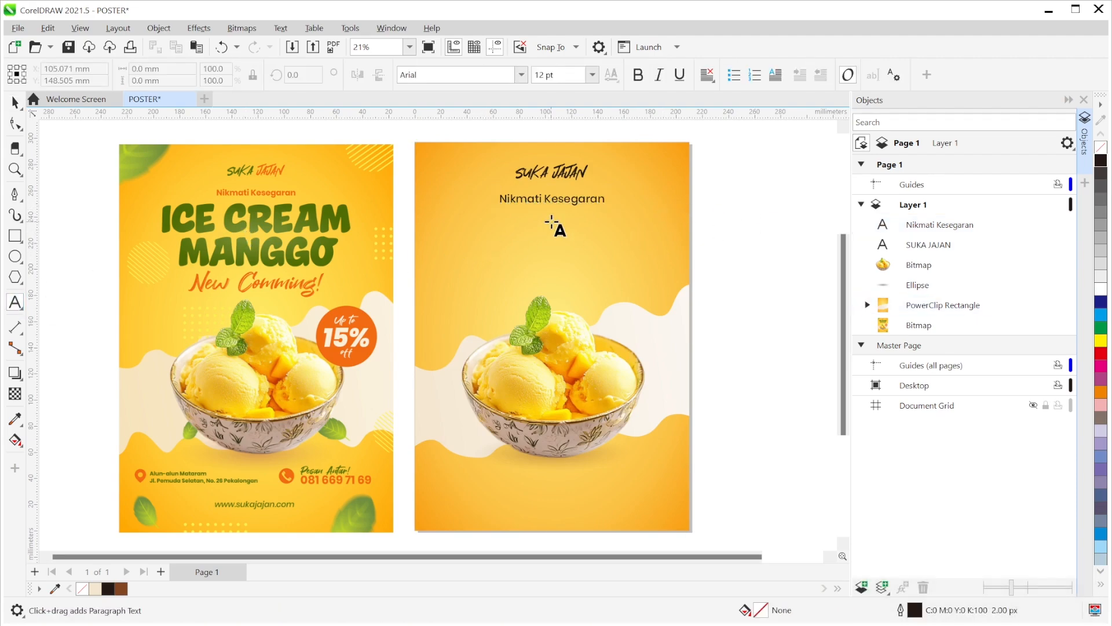
- Type a two-line headline: ICE CREAM, then MANGGO
{"action": "left_click", "coordinate": [543, 221]}
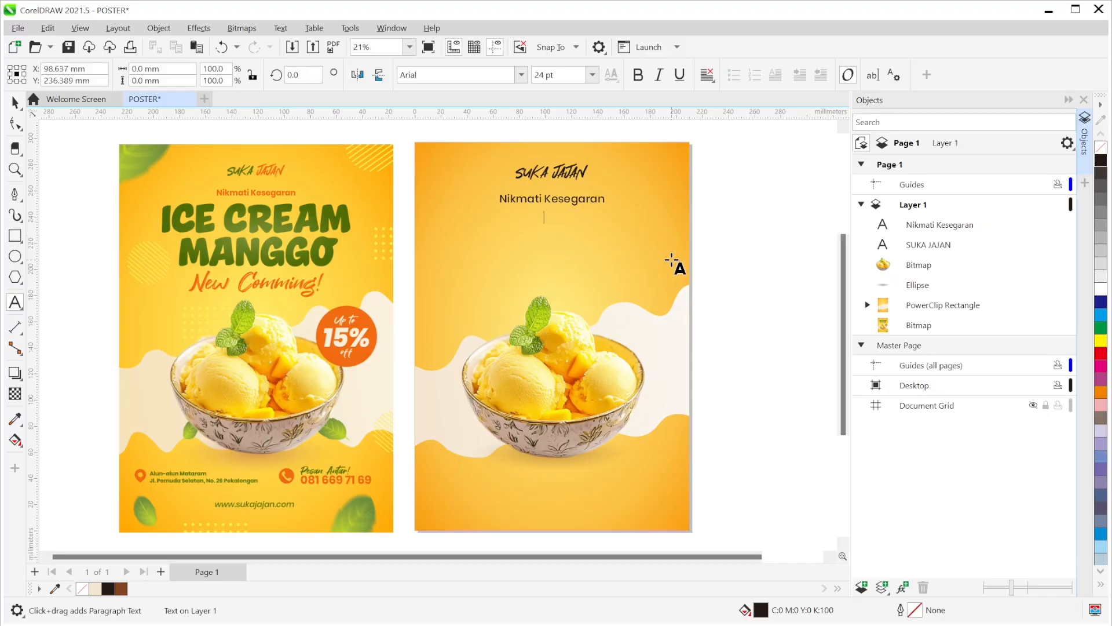
{"action": "type", "text": "ICE CRE"}
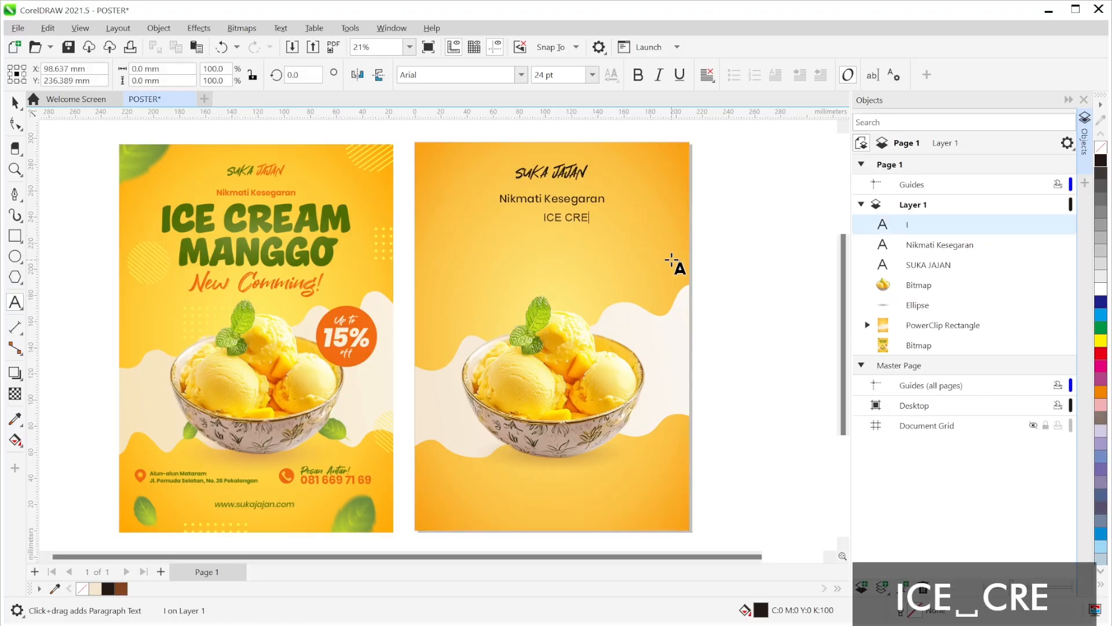
{"action": "type", "text": "AM MA"}
{"action": "key", "text": "BackSpace"}
{"action": "key", "text": "BackSpace"}
{"action": "key", "text": "BackSpace"}
{"action": "key", "text": "Return"}
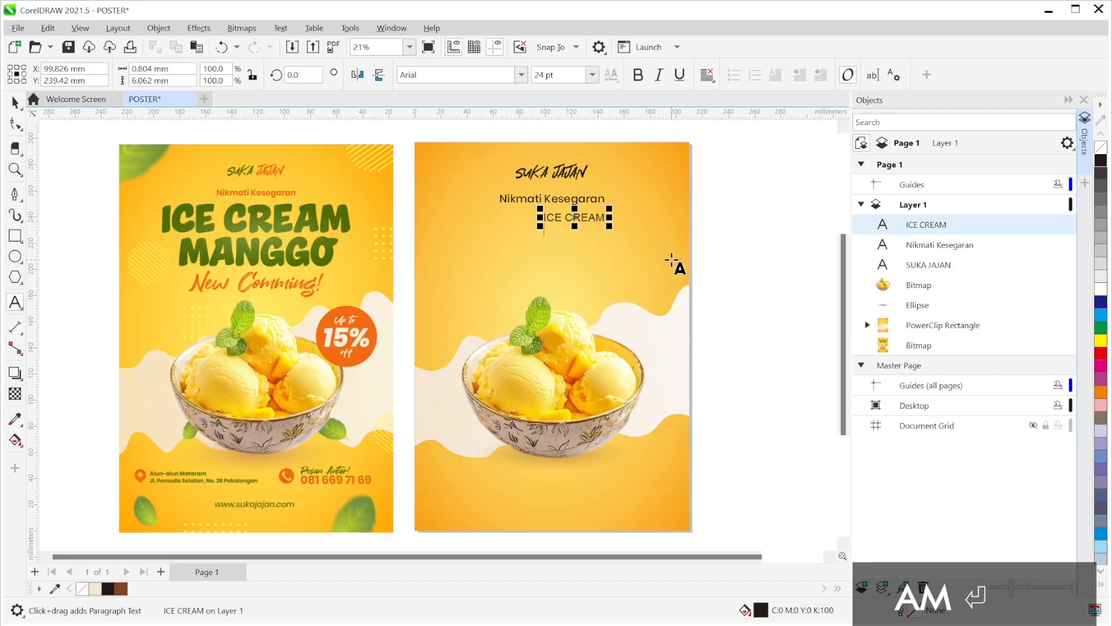
{"action": "type", "text": "MANGGO"}
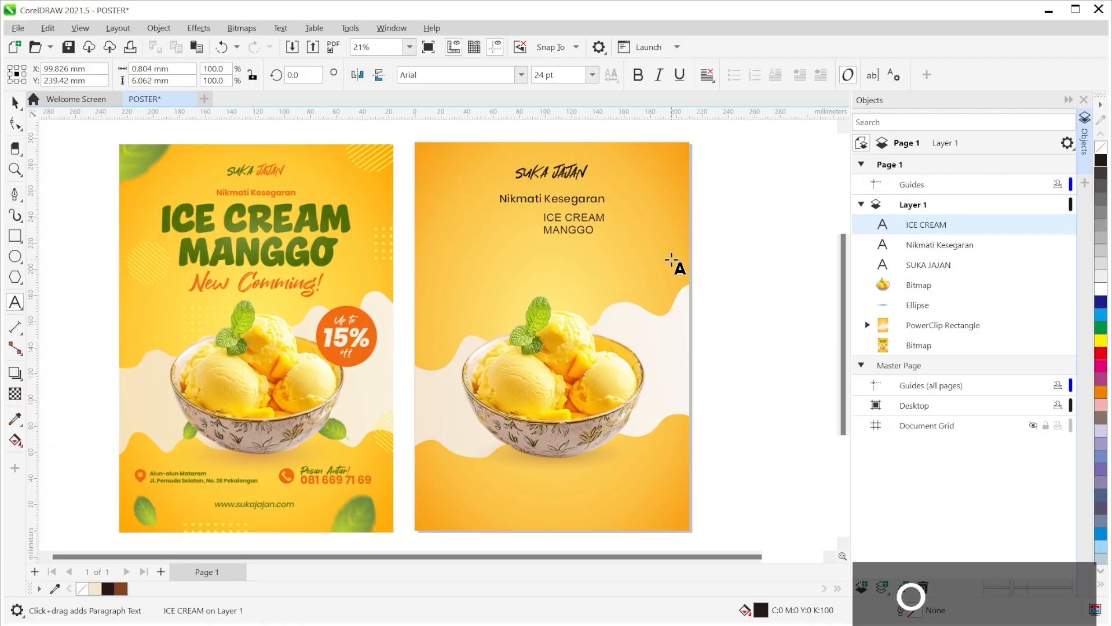
{"action": "left_click", "coordinate": [15, 102]}
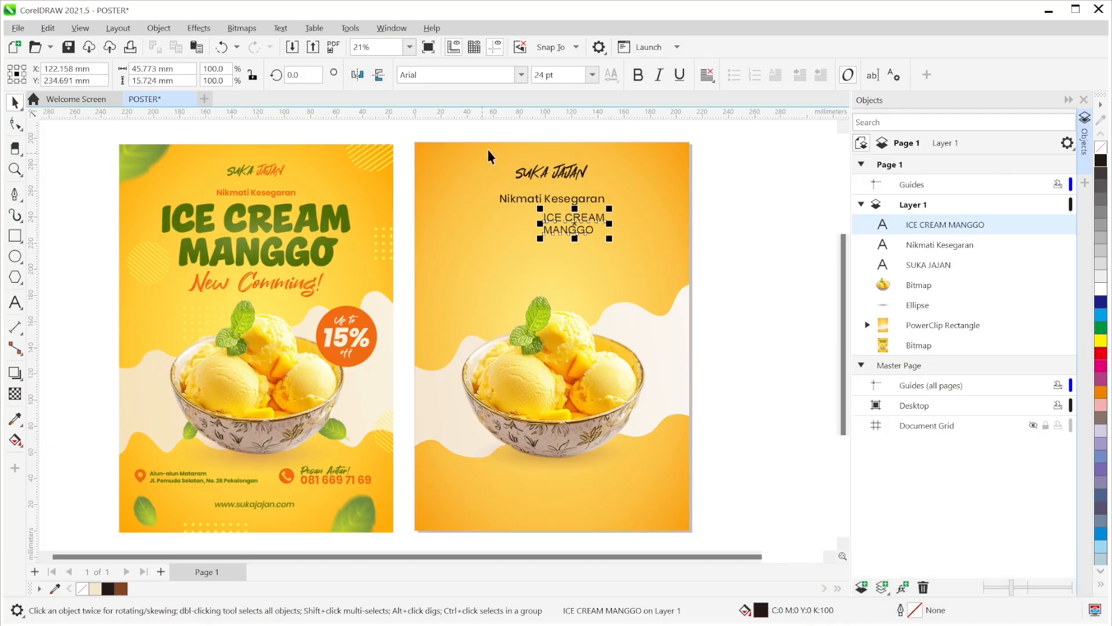
- Set the headline font to Vaseline Extra
{"action": "left_click", "coordinate": [521, 75]}
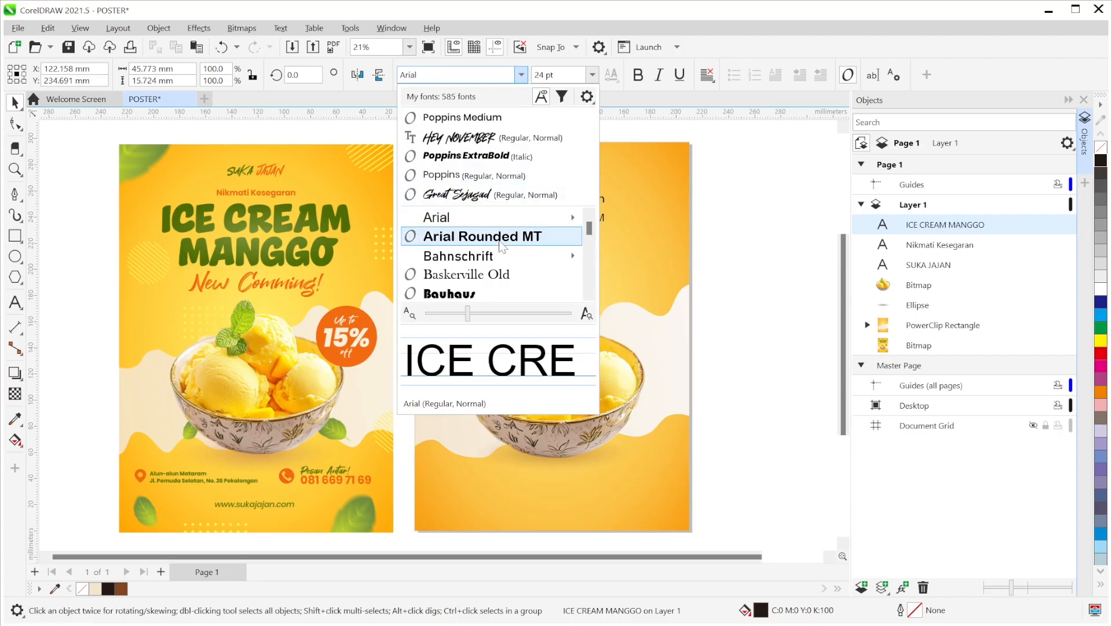
{"action": "scroll", "coordinate": [493, 258], "scroll_direction": "down", "scroll_amount": 2}
{"action": "scroll", "coordinate": [494, 257], "scroll_direction": "down", "scroll_amount": 5}
{"action": "mouse_move", "coordinate": [491, 256]}
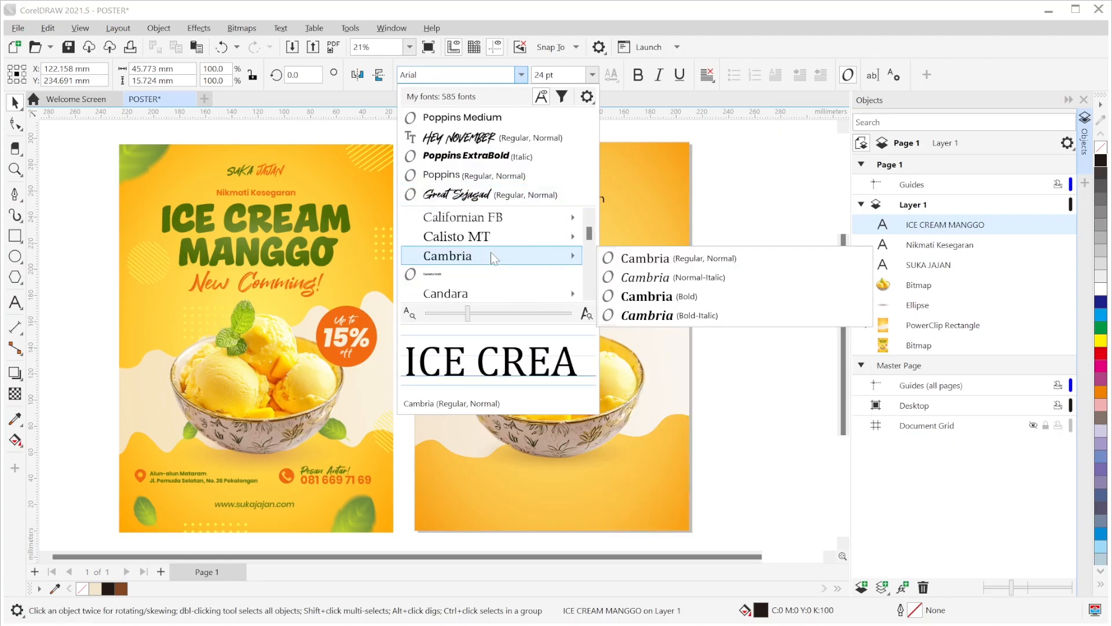
{"action": "scroll", "coordinate": [492, 255], "scroll_direction": "down", "scroll_amount": 3}
{"action": "key", "text": "v"}
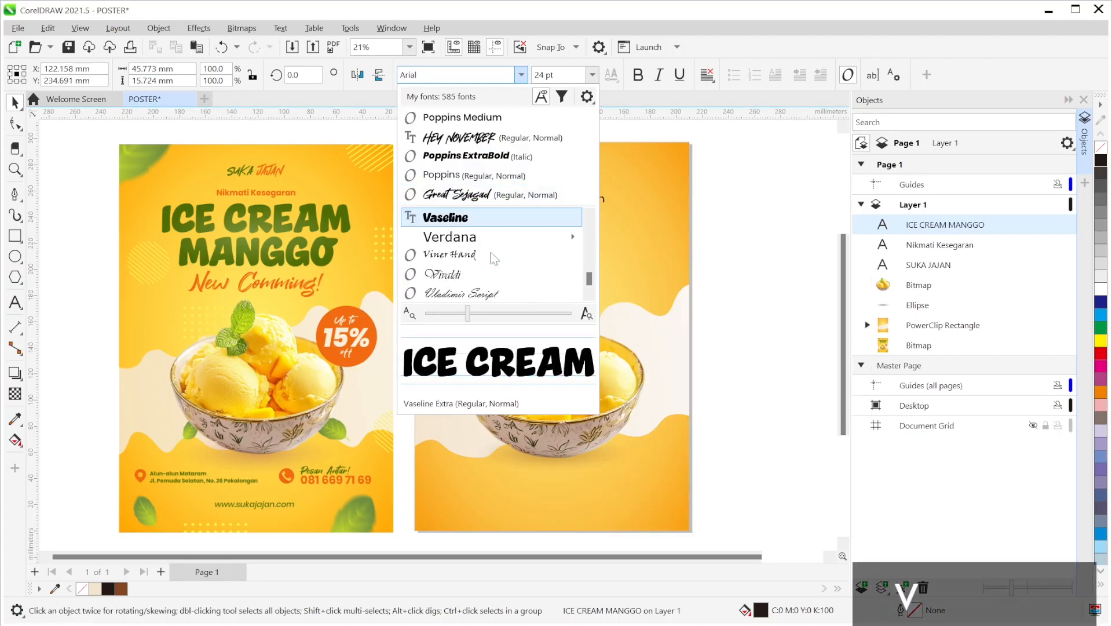
{"action": "left_click", "coordinate": [489, 223]}
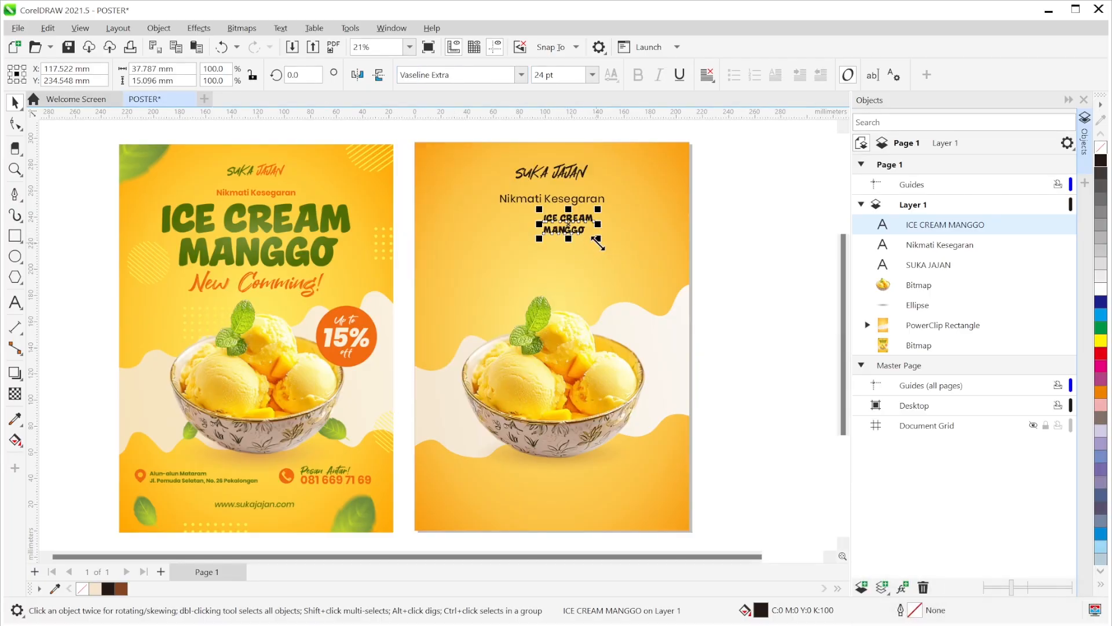
- Enlarge the headline to about 264%, centre-align its lines, and move it toward centre
{"action": "left_click_drag", "start_coordinate": [599, 243], "coordinate": [750, 369]}
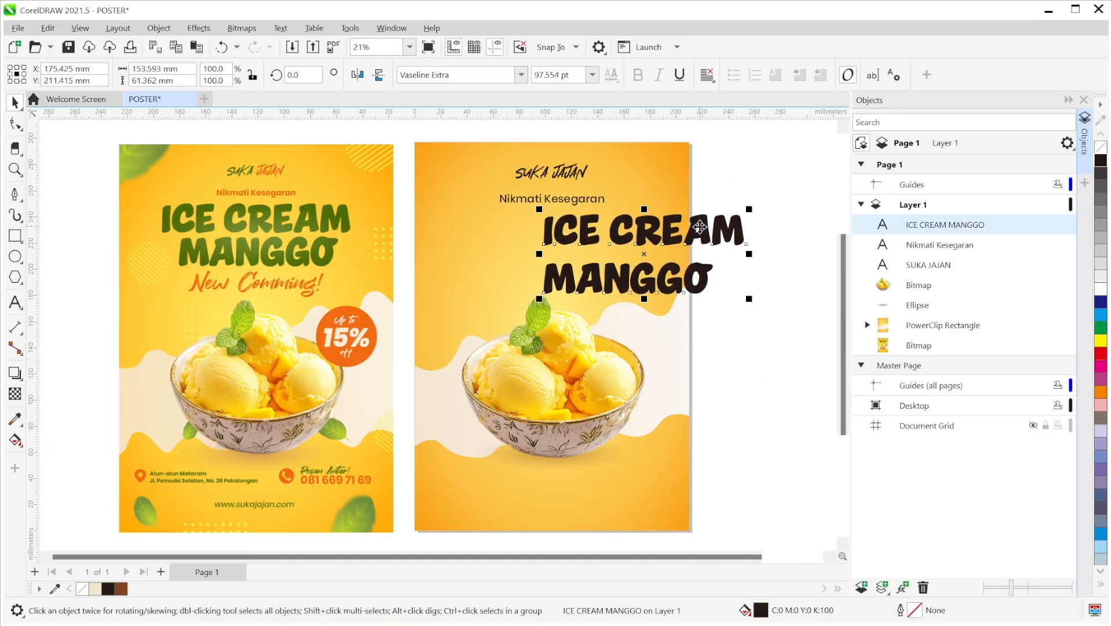
{"action": "left_click", "coordinate": [710, 81]}
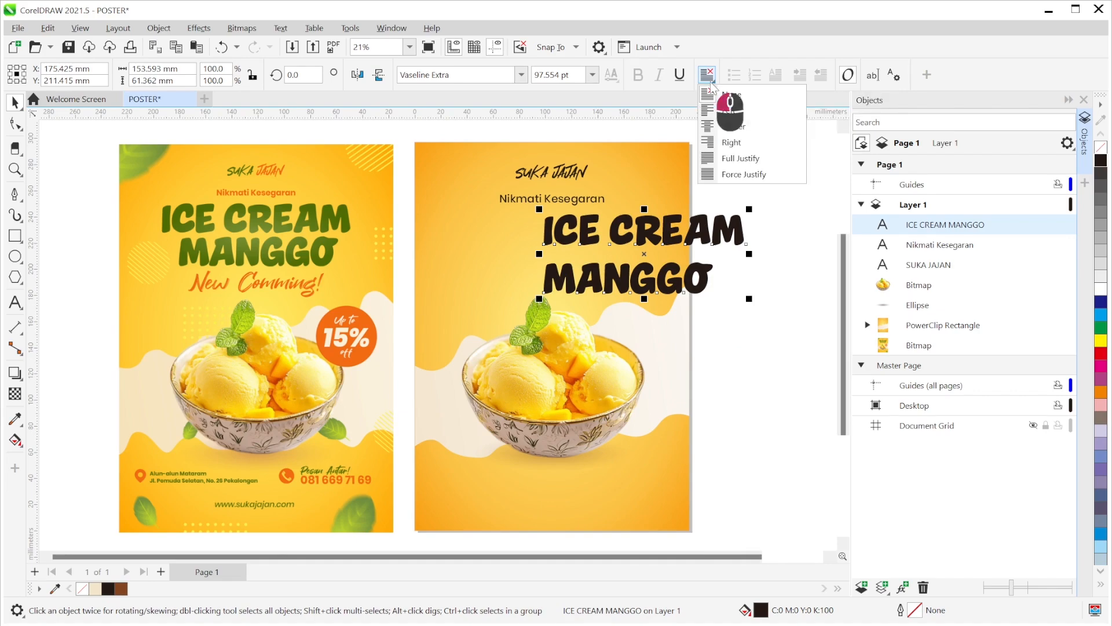
{"action": "left_click", "coordinate": [717, 132]}
{"action": "left_click_drag", "start_coordinate": [645, 255], "coordinate": [624, 254]}
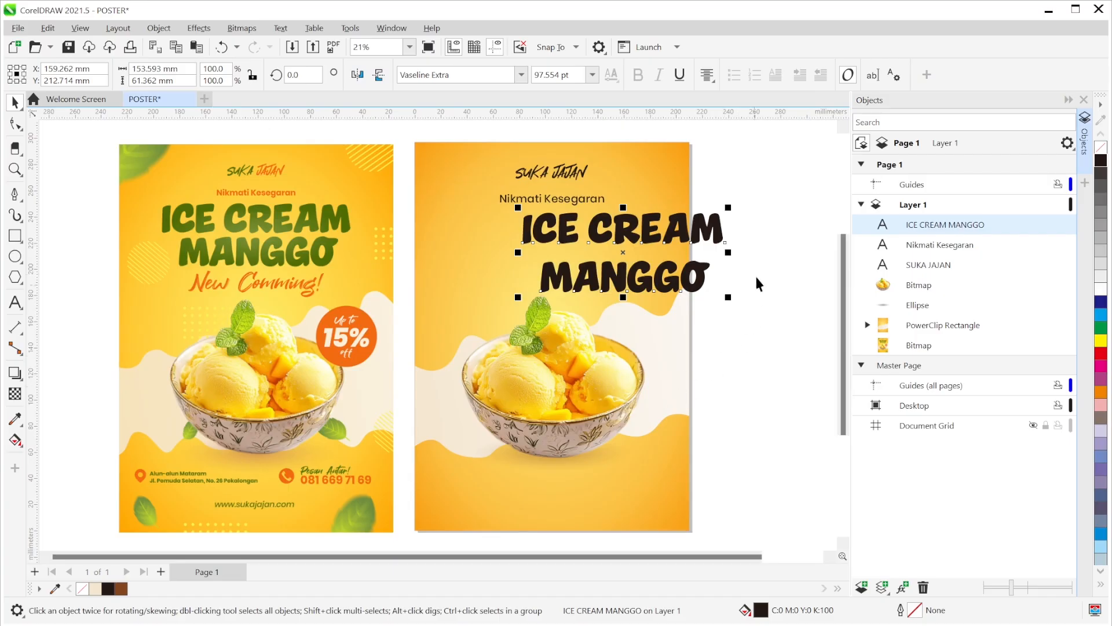
- Centre the headline on the page and pull MANGGO closer under ICE CREAM
{"action": "key", "text": "c"}
{"action": "left_click", "coordinate": [769, 249]}
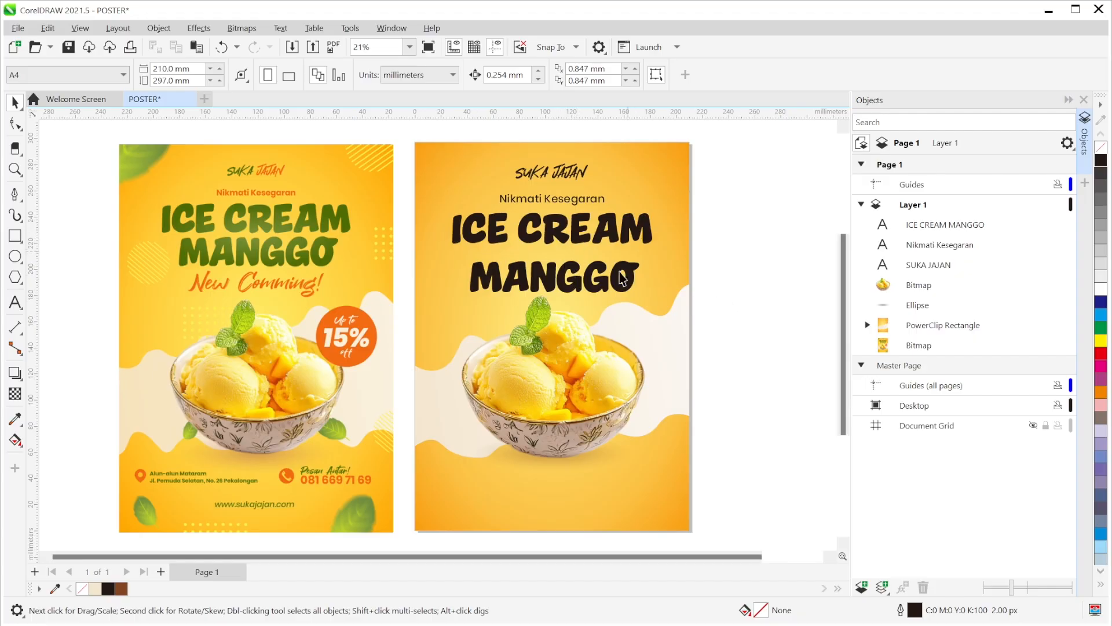
{"action": "left_click", "coordinate": [561, 241]}
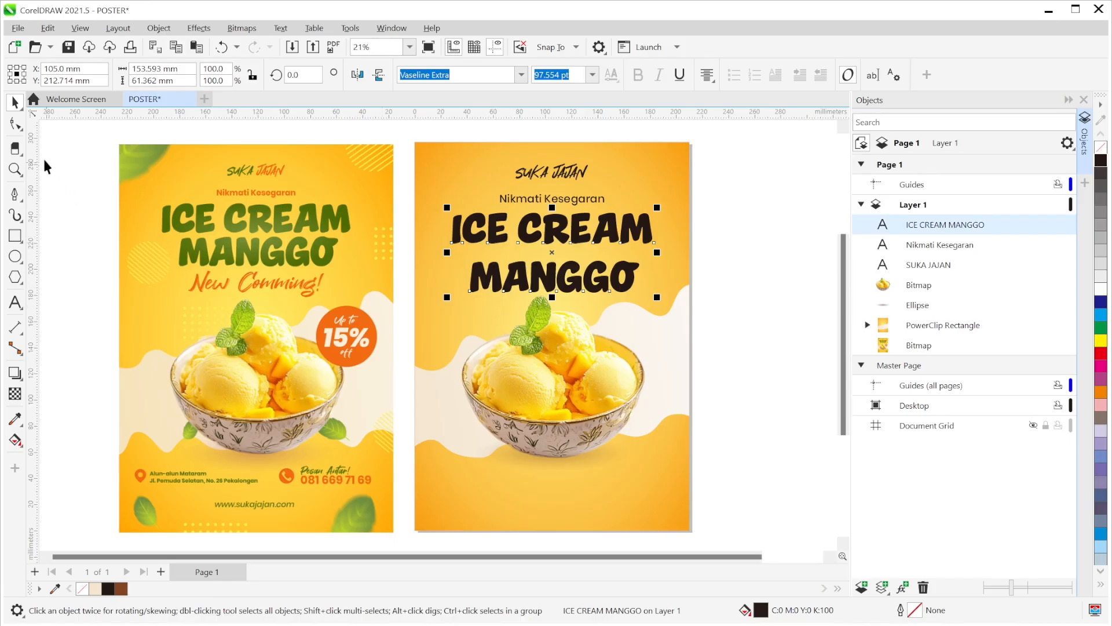
{"action": "left_click", "coordinate": [22, 129]}
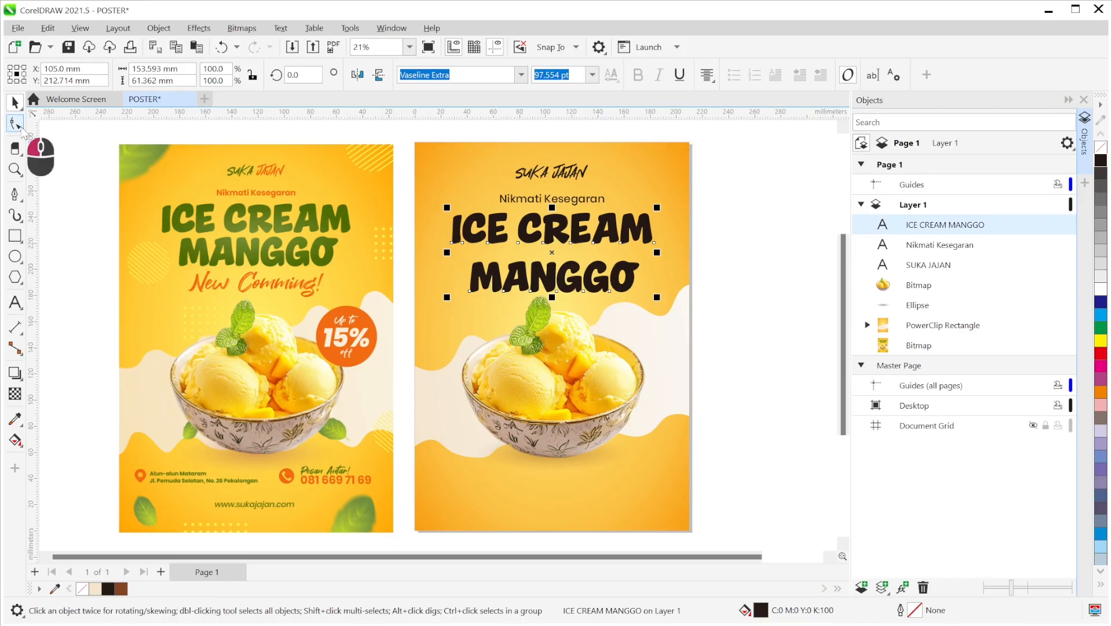
{"action": "left_click_drag", "start_coordinate": [446, 299], "coordinate": [446, 271]}
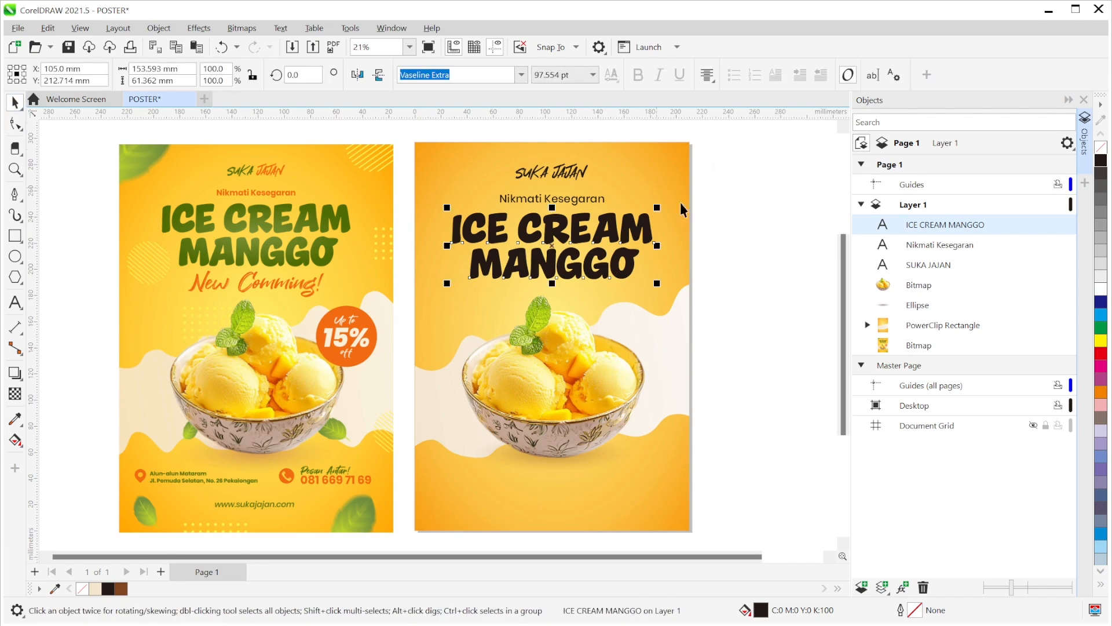
{"action": "left_click", "coordinate": [760, 249]}
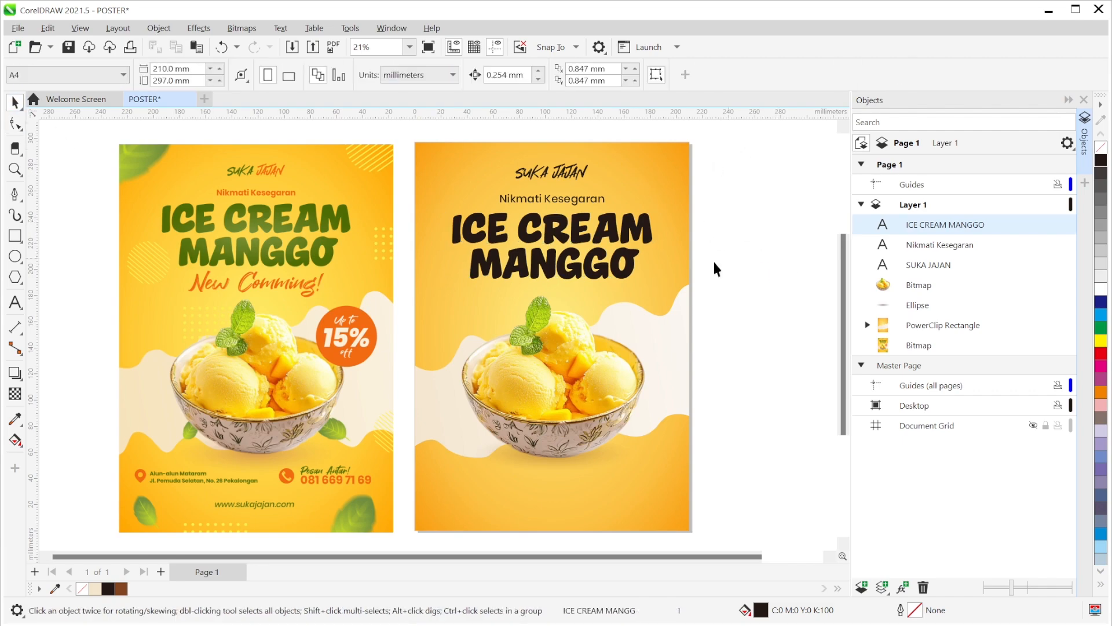
- Nudge the ICE CREAM MANGGO headline slightly upward
{"action": "left_click", "coordinate": [630, 261]}
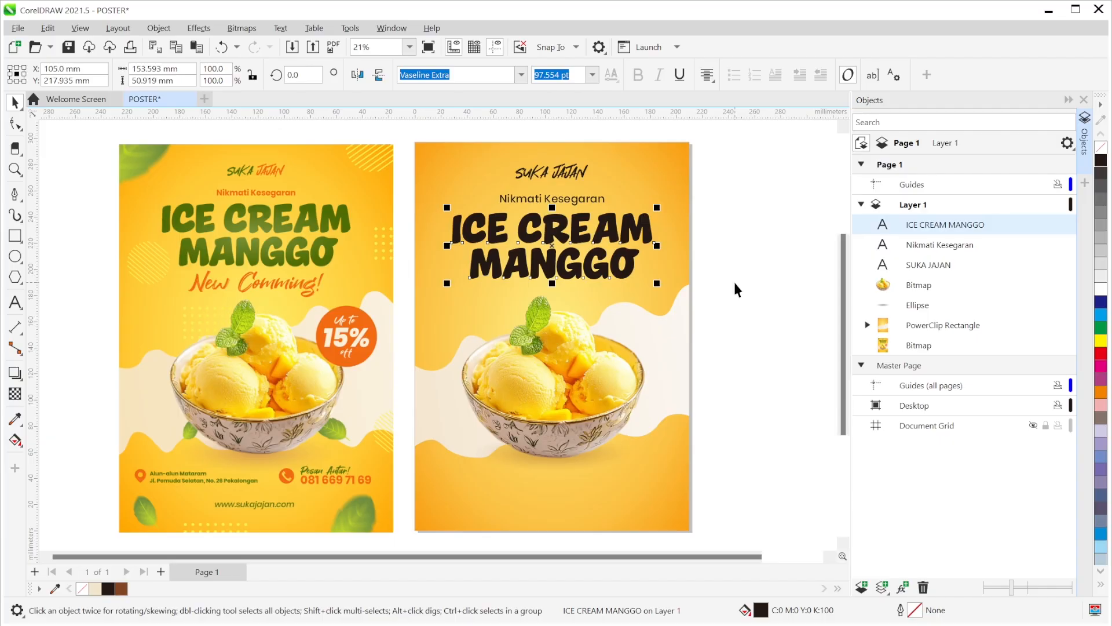
{"action": "key", "text": "Up"}
{"action": "key", "text": "Up"}
{"action": "key", "text": "Up"}
{"action": "key", "text": "Up"}
{"action": "key", "text": "Up"}
{"action": "key", "text": "Up"}
{"action": "key", "text": "Up"}
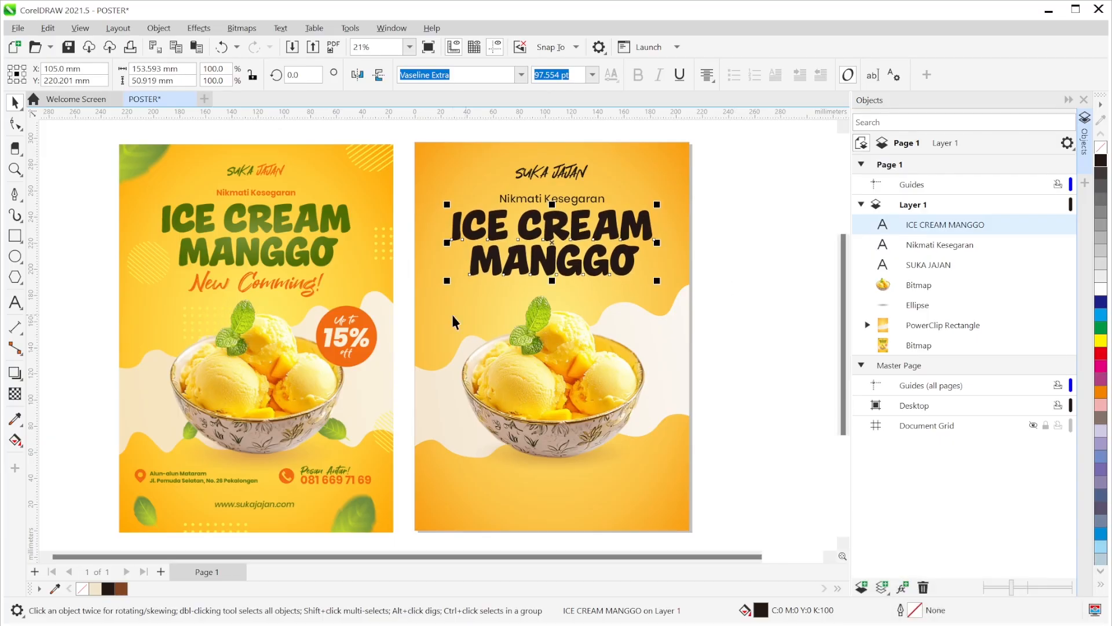
{"action": "left_click", "coordinate": [756, 260]}
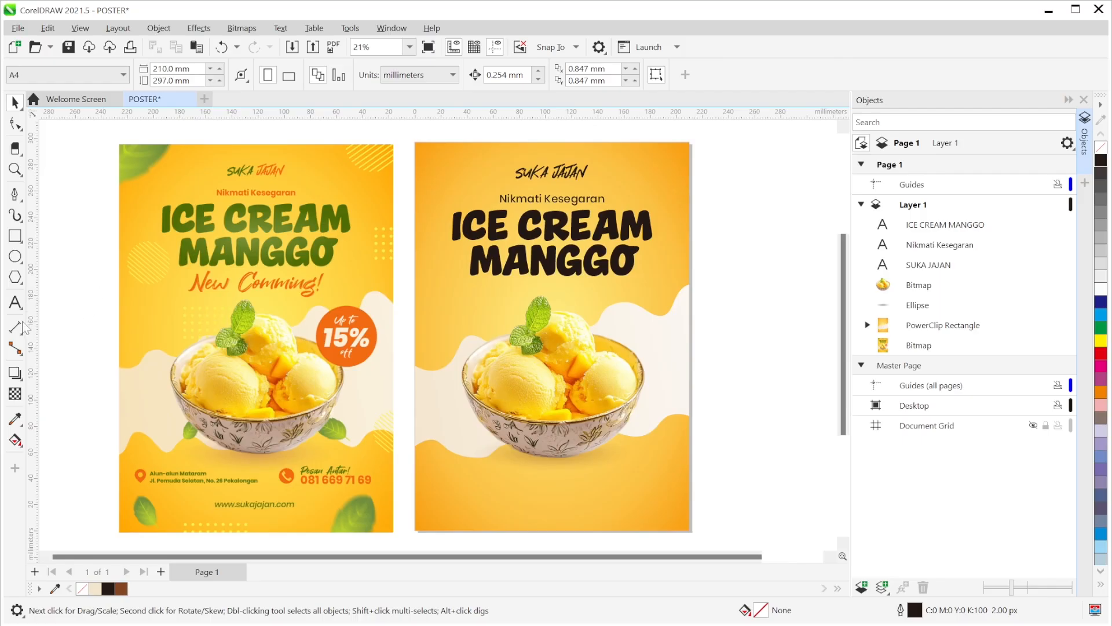
- Type the tagline New Comming! and give it the Great Sejagad script font
{"action": "left_click", "coordinate": [14, 303]}
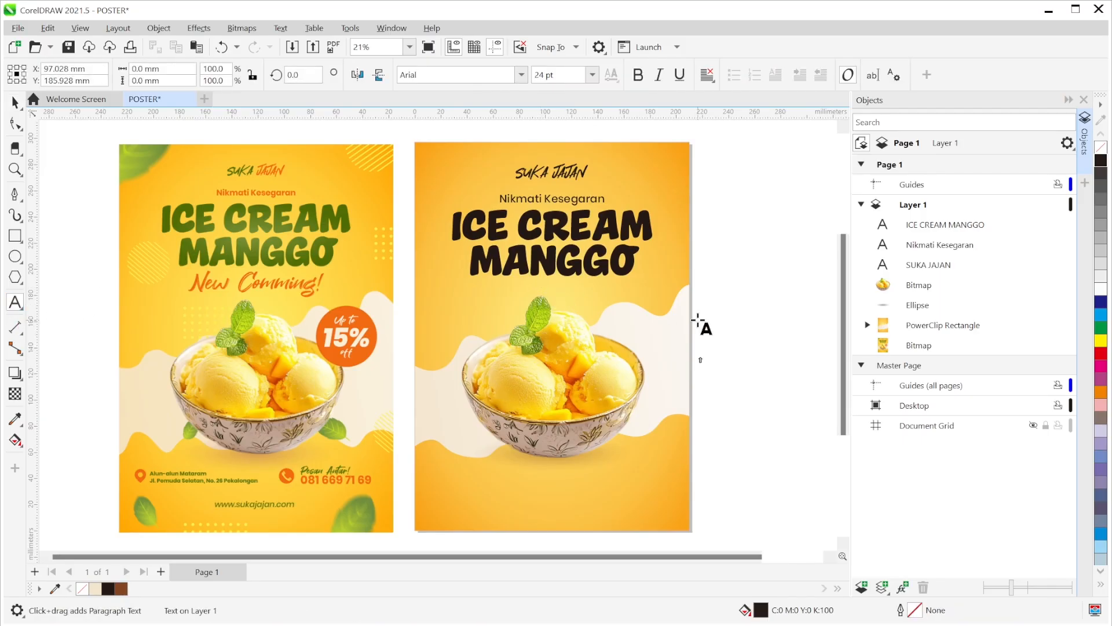
{"action": "type", "text": "New C"}
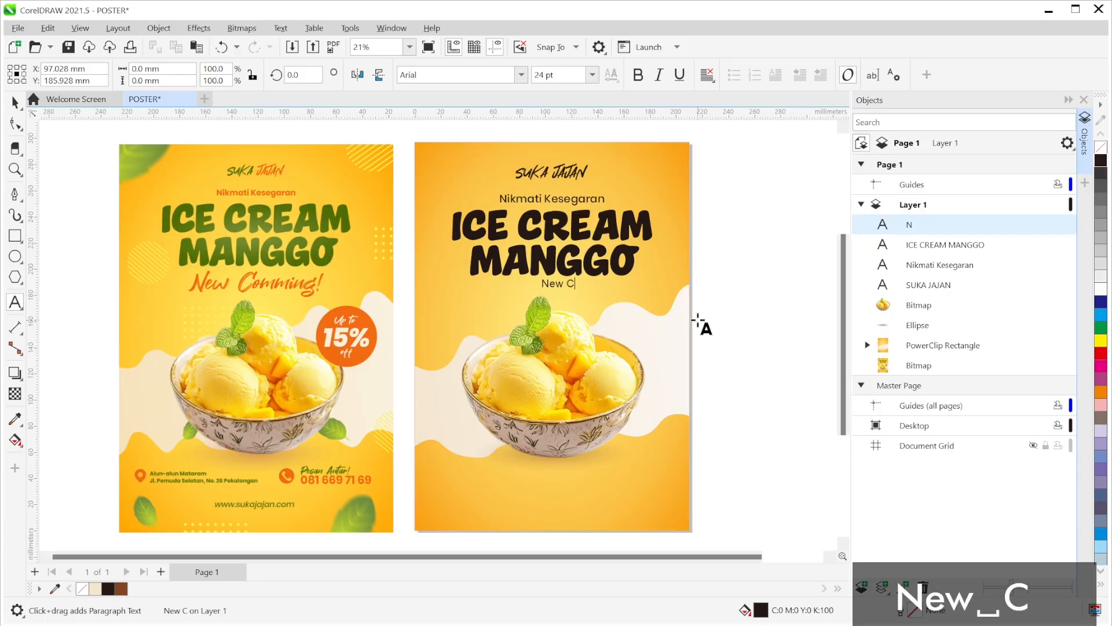
{"action": "type", "text": "ommin"}
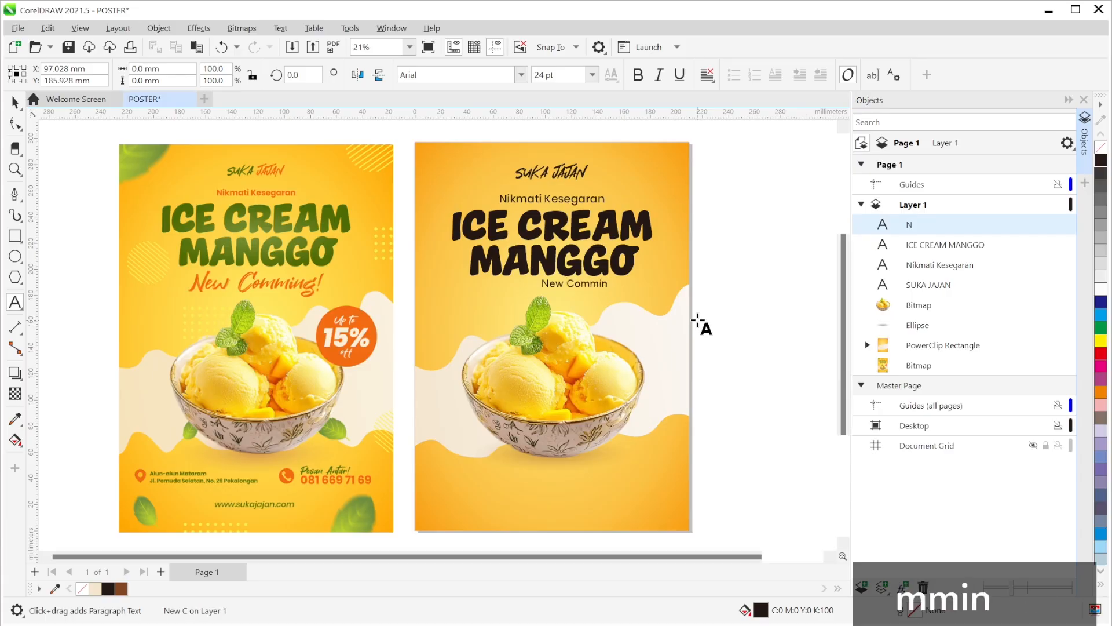
{"action": "type", "text": "g!"}
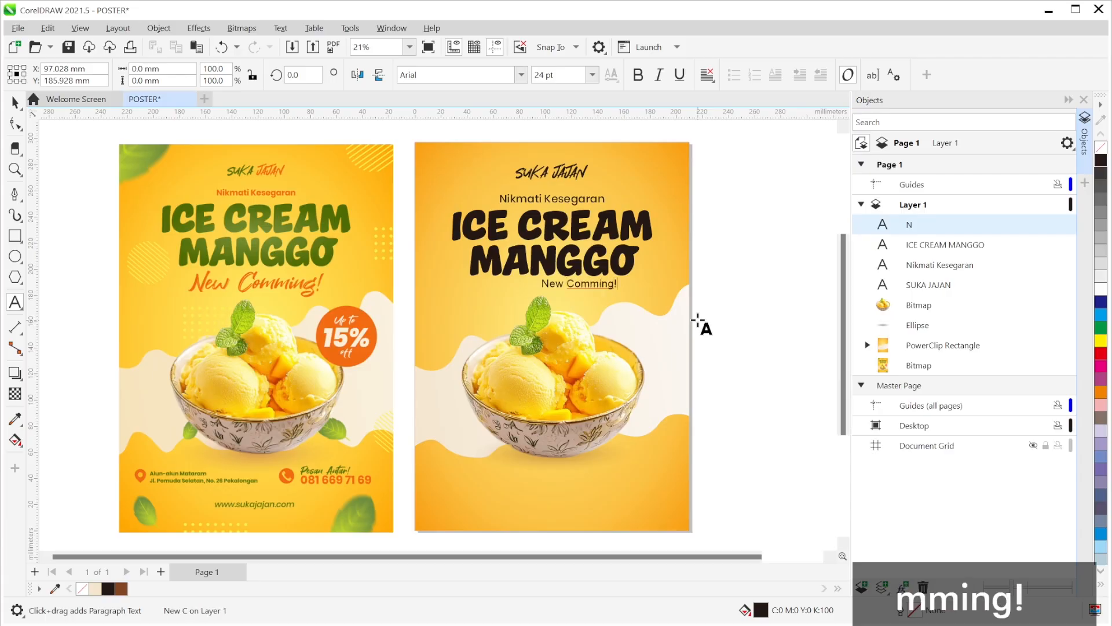
{"action": "left_click", "coordinate": [15, 102]}
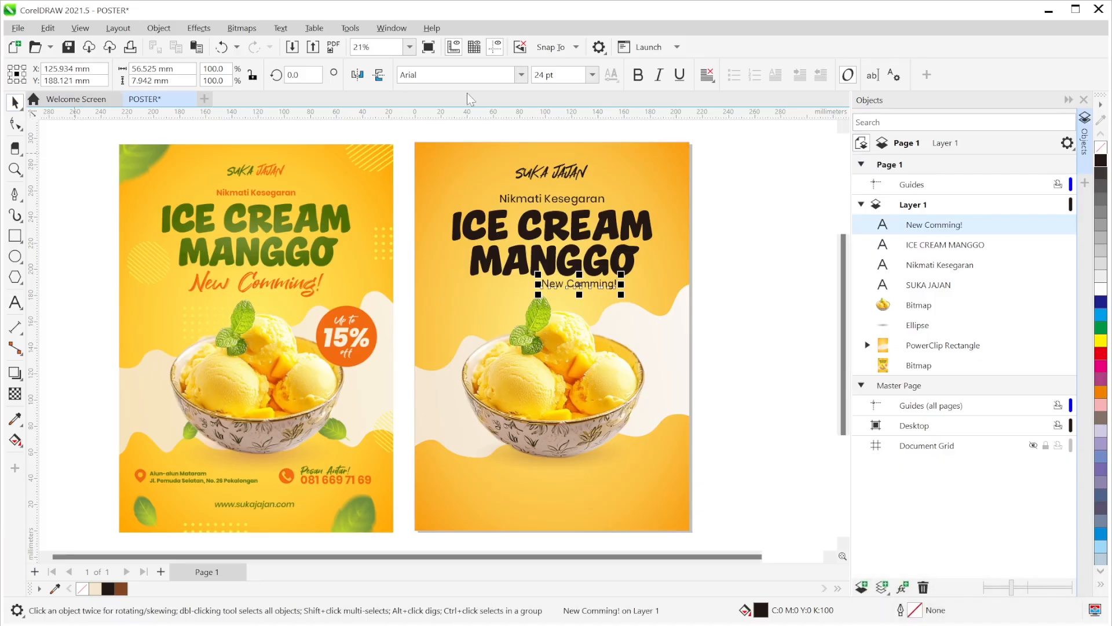
{"action": "left_click", "coordinate": [521, 75]}
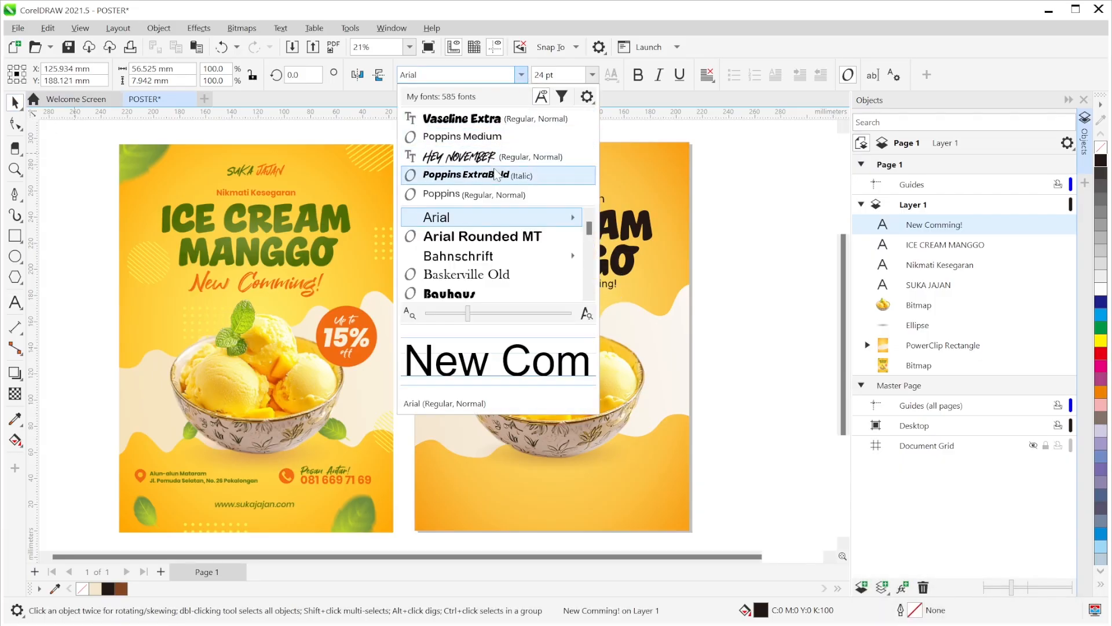
{"action": "scroll", "coordinate": [495, 272], "scroll_direction": "down", "scroll_amount": 1}
{"action": "scroll", "coordinate": [496, 277], "scroll_direction": "up", "scroll_amount": 1}
{"action": "scroll", "coordinate": [496, 276], "scroll_direction": "down", "scroll_amount": 4}
{"action": "scroll", "coordinate": [496, 277], "scroll_direction": "down", "scroll_amount": 10}
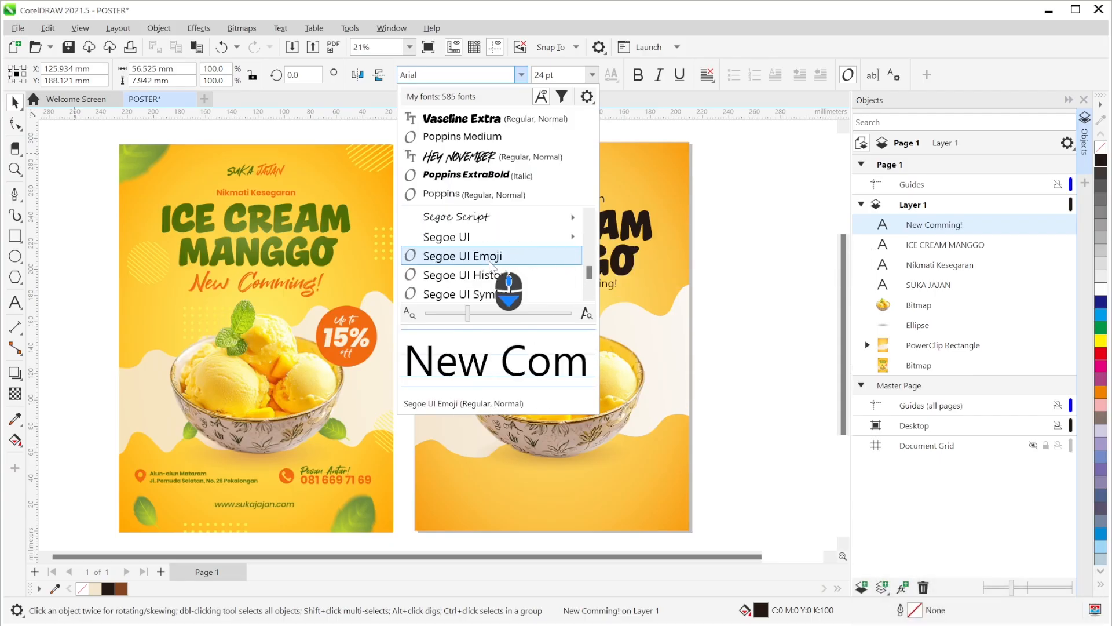
{"action": "scroll", "coordinate": [492, 266], "scroll_direction": "down", "scroll_amount": 2}
{"action": "scroll", "coordinate": [492, 267], "scroll_direction": "down", "scroll_amount": 1}
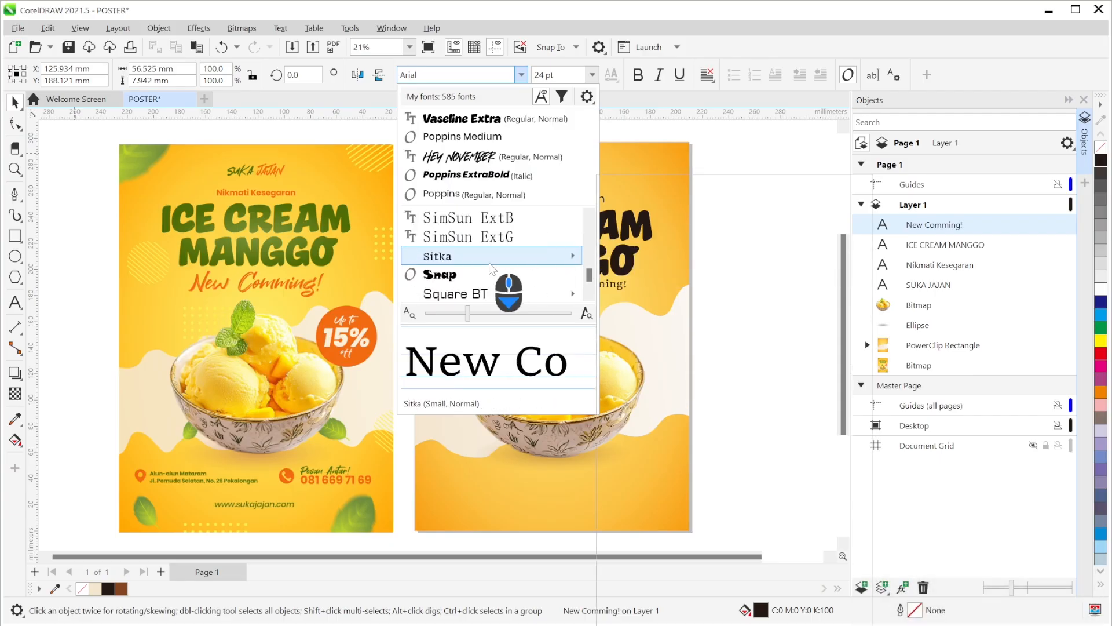
{"action": "scroll", "coordinate": [492, 268], "scroll_direction": "down", "scroll_amount": 4}
{"action": "scroll", "coordinate": [468, 277], "scroll_direction": "up", "scroll_amount": 10}
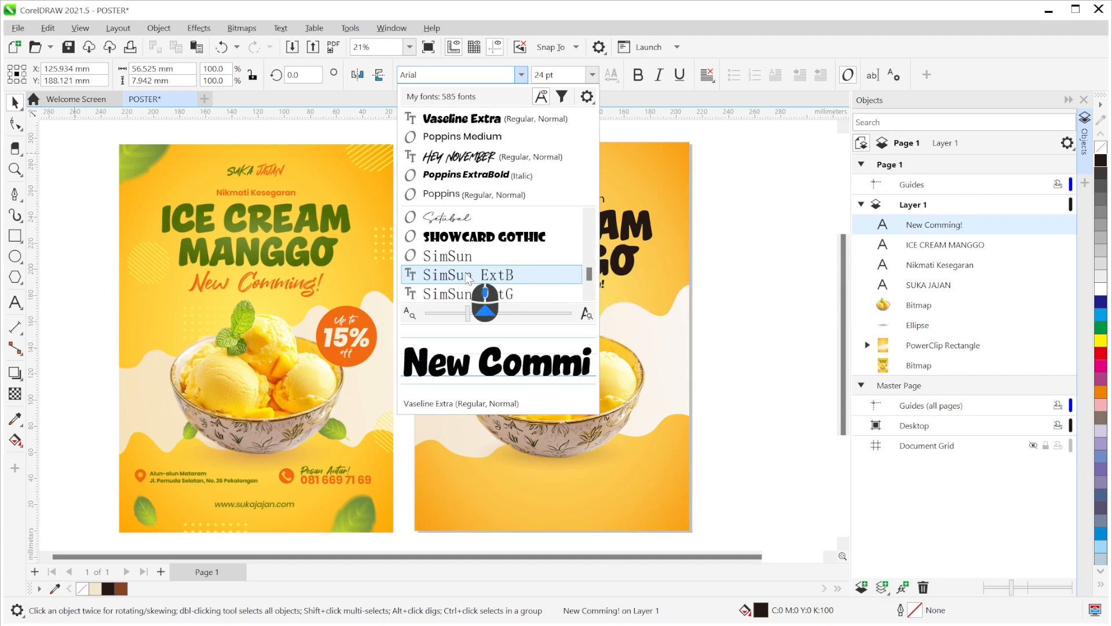
{"action": "scroll", "coordinate": [468, 277], "scroll_direction": "down", "scroll_amount": 1}
{"action": "scroll", "coordinate": [468, 276], "scroll_direction": "up", "scroll_amount": 3}
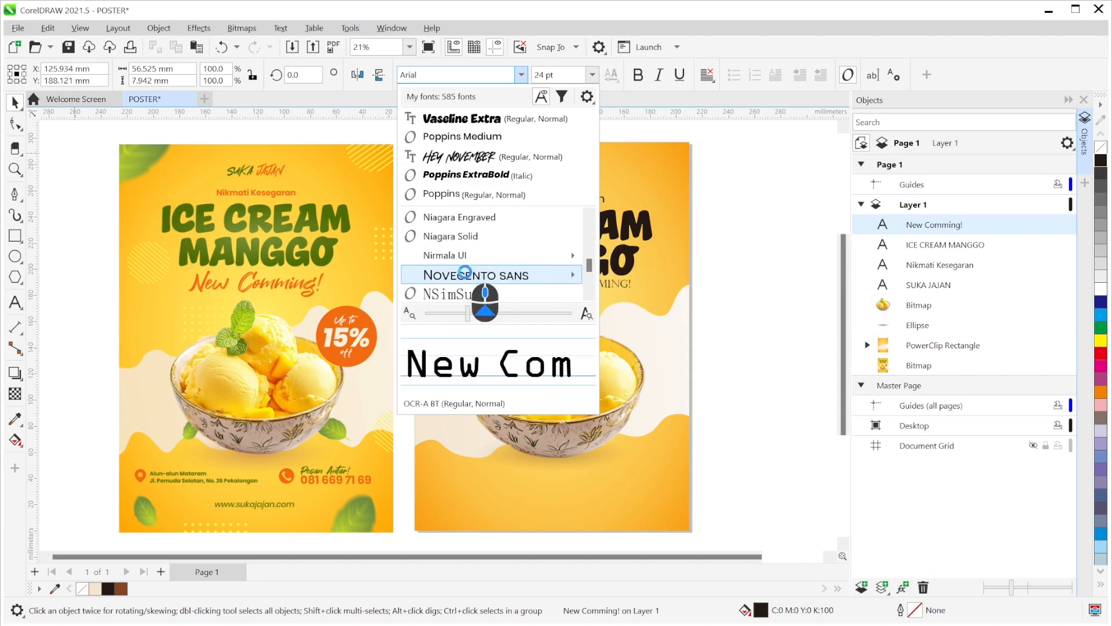
{"action": "scroll", "coordinate": [468, 277], "scroll_direction": "down", "scroll_amount": 3}
{"action": "scroll", "coordinate": [468, 277], "scroll_direction": "down", "scroll_amount": 1}
{"action": "scroll", "coordinate": [468, 277], "scroll_direction": "up", "scroll_amount": 8}
{"action": "scroll", "coordinate": [468, 277], "scroll_direction": "up", "scroll_amount": 6}
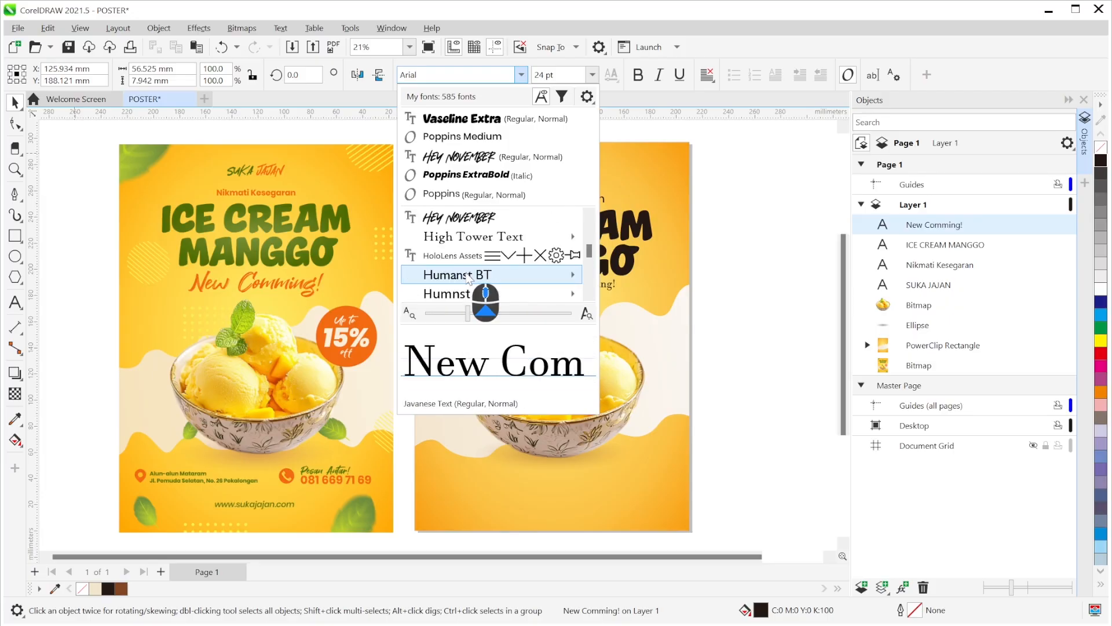
{"action": "key", "text": "Escape"}
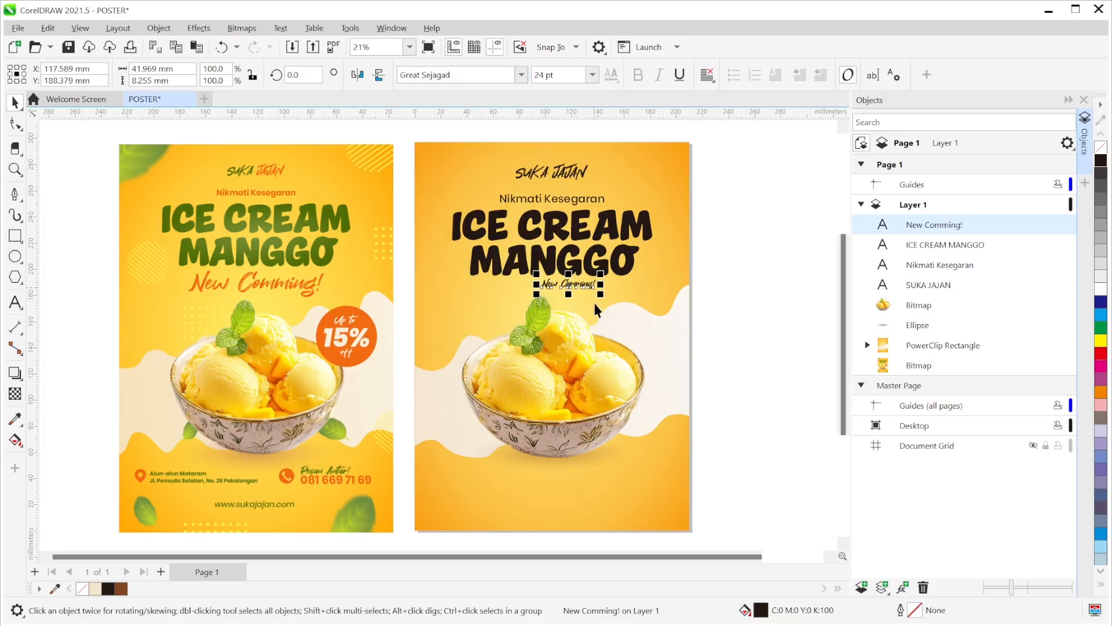
- Enlarge New Comming! to 226.5% and shrink ICE CREAM MANGGO to about 91%
{"action": "left_click_drag", "start_coordinate": [533, 296], "coordinate": [465, 332]}
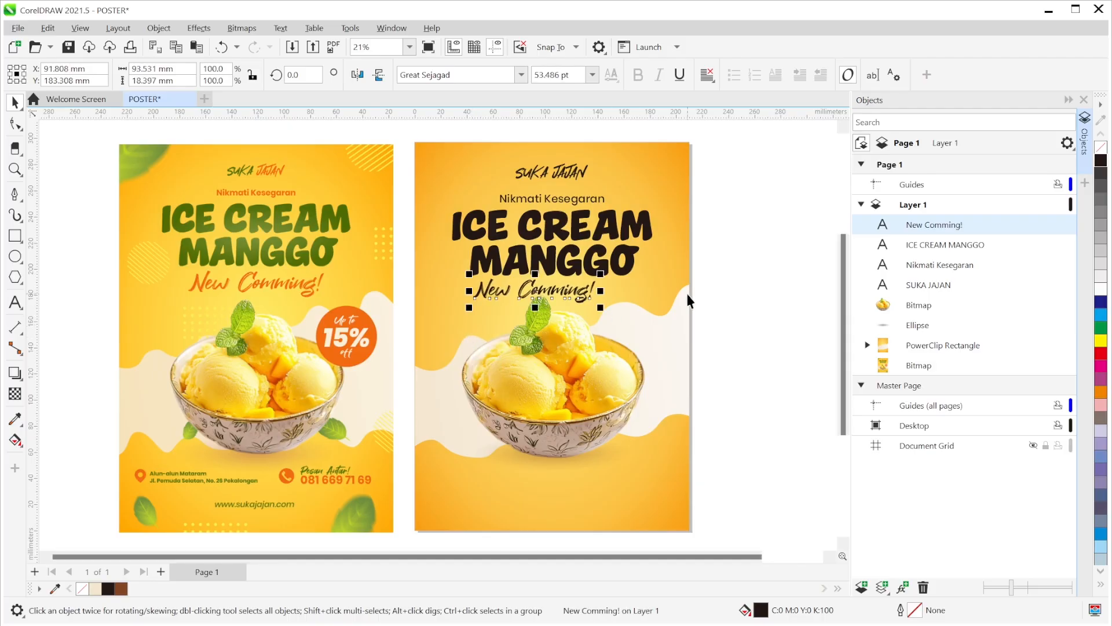
{"action": "left_click", "coordinate": [676, 270], "text": "shift"}
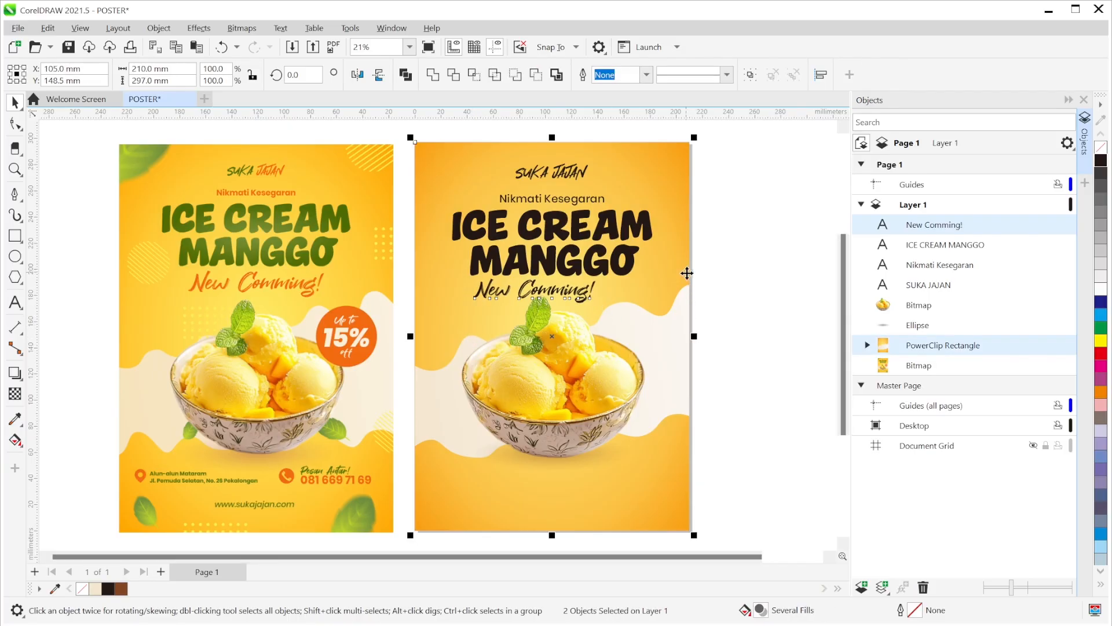
{"action": "left_click", "coordinate": [762, 314]}
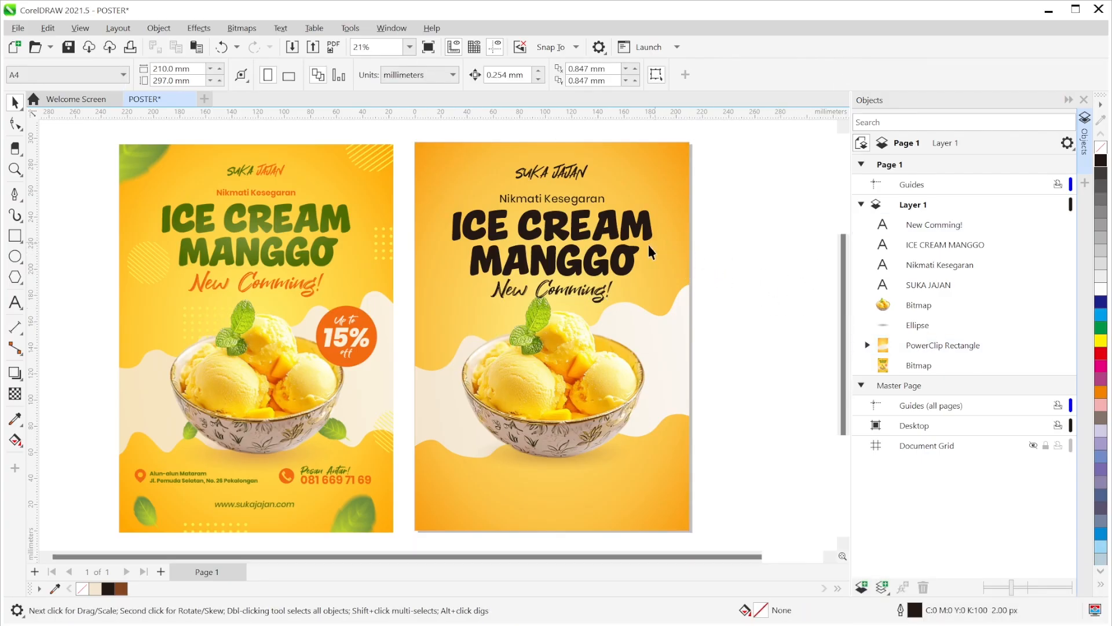
{"action": "left_click", "coordinate": [636, 257]}
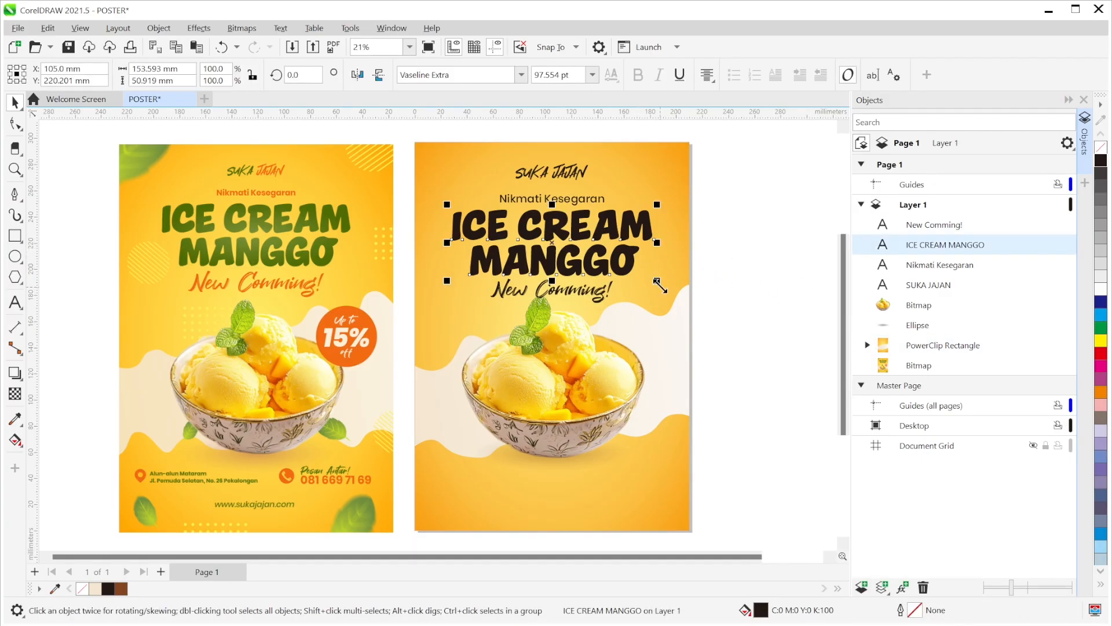
{"action": "left_click_drag", "start_coordinate": [660, 284], "coordinate": [654, 280]}
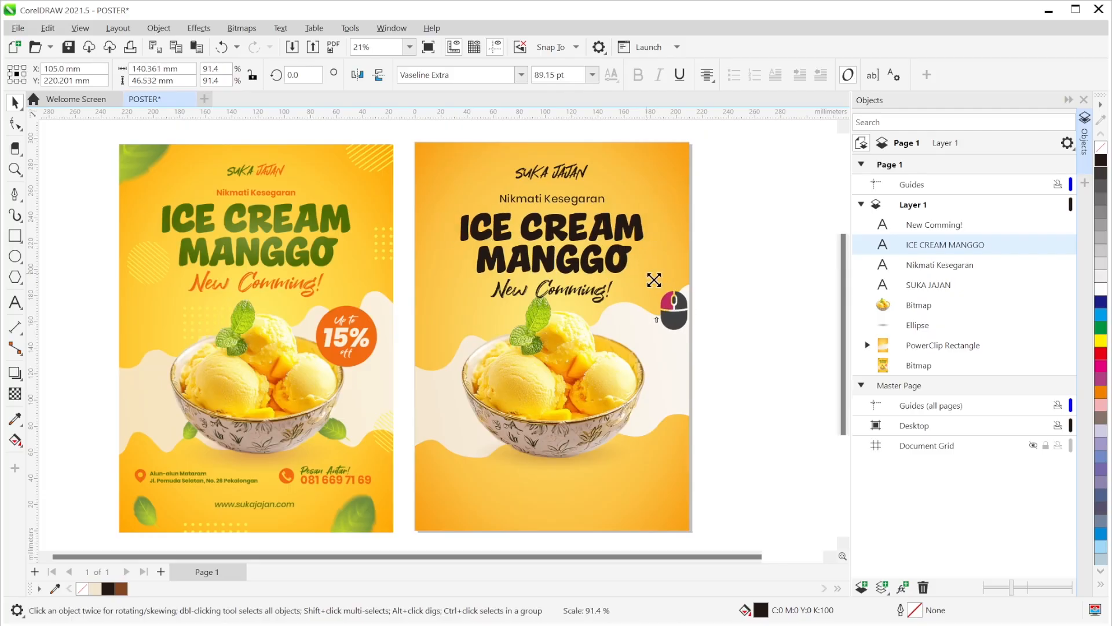
- Shrink ICE CREAM MANGGO slightly and nudge it and Nikmati Kesegaran upward
{"action": "left_click_drag", "start_coordinate": [654, 280], "coordinate": [649, 278]}
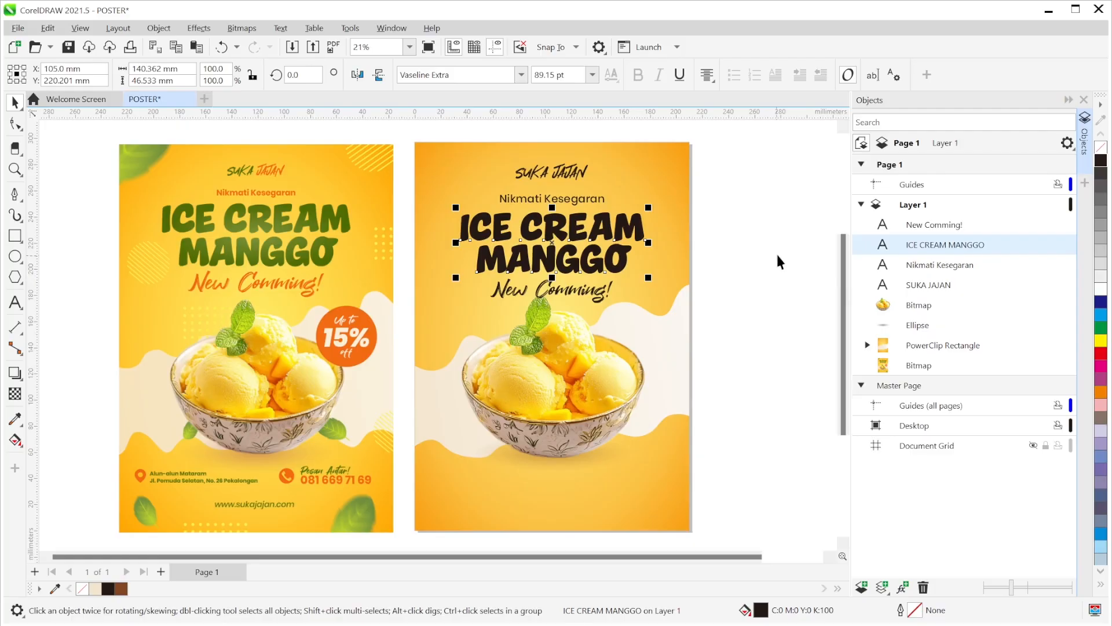
{"action": "key", "text": "Up"}
{"action": "key", "text": "Up"}
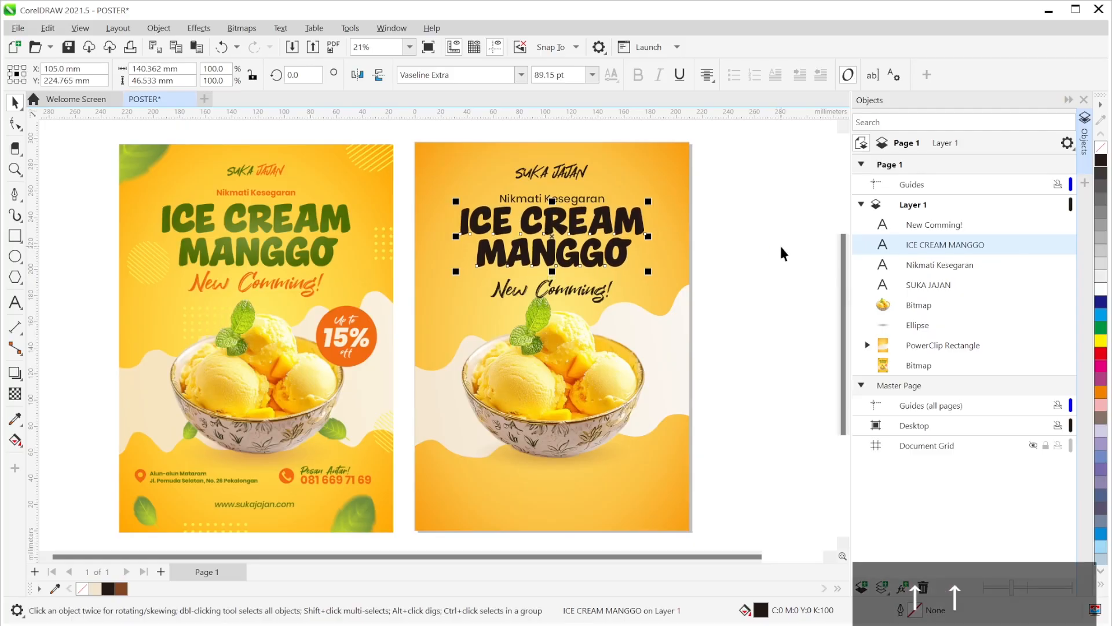
{"action": "key", "text": "Tab"}
{"action": "key", "text": "Up"}
{"action": "key", "text": "Up"}
{"action": "key", "text": "Up"}
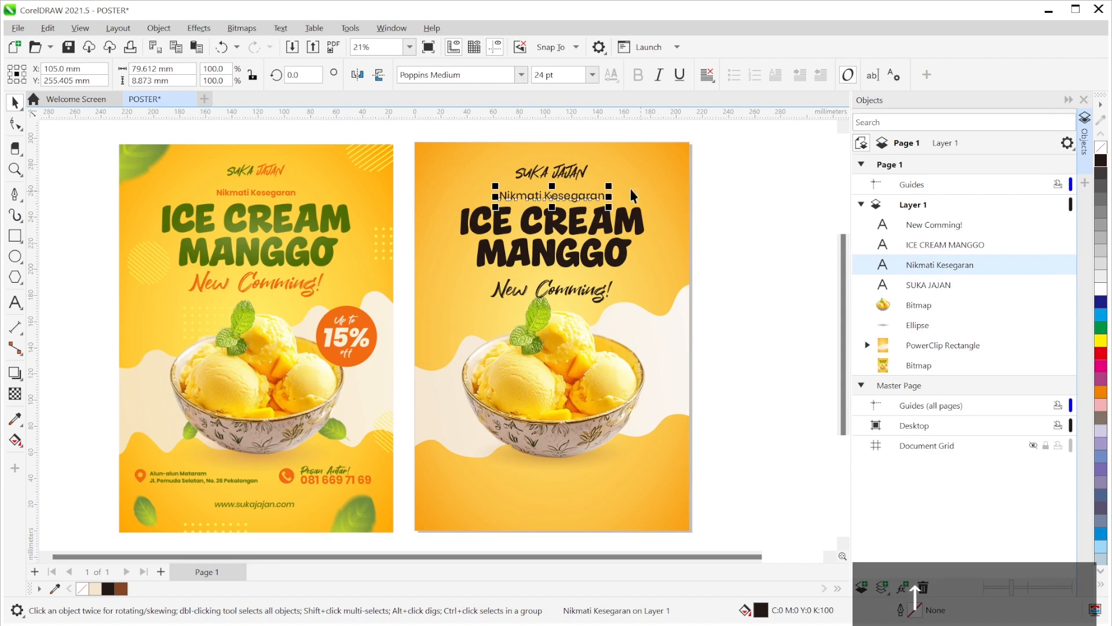
- Shrink Nikmati Kesegaran slightly and switch it to Poppins Bold
{"action": "left_click_drag", "start_coordinate": [609, 206], "coordinate": [605, 210]}
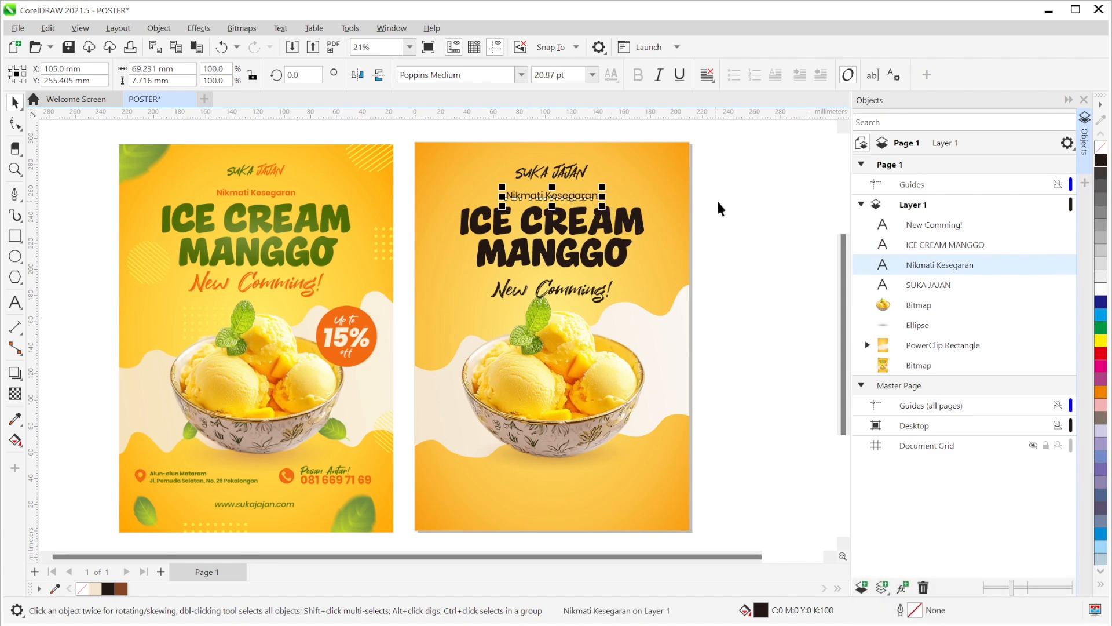
{"action": "left_click", "coordinate": [752, 233]}
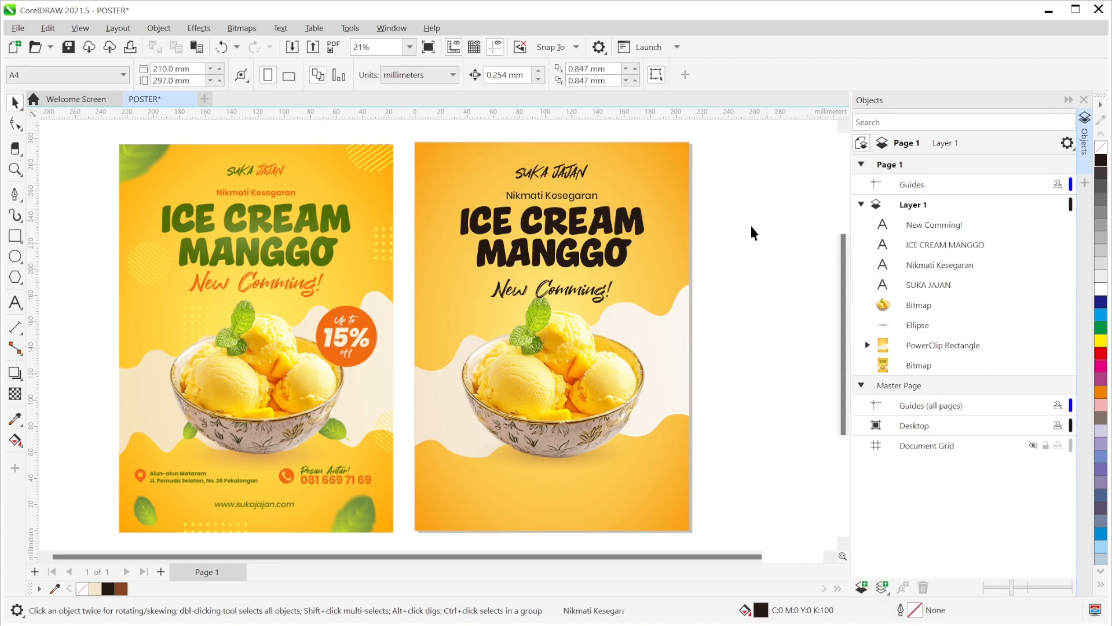
{"action": "left_click", "coordinate": [576, 199]}
{"action": "left_click", "coordinate": [522, 74]}
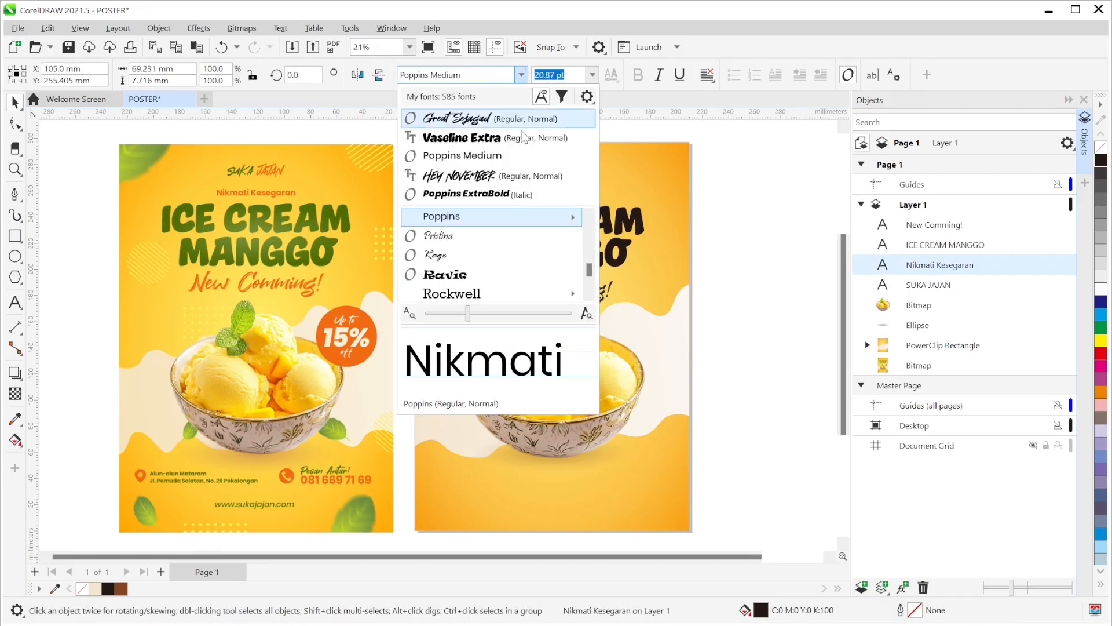
{"action": "mouse_move", "coordinate": [525, 225]}
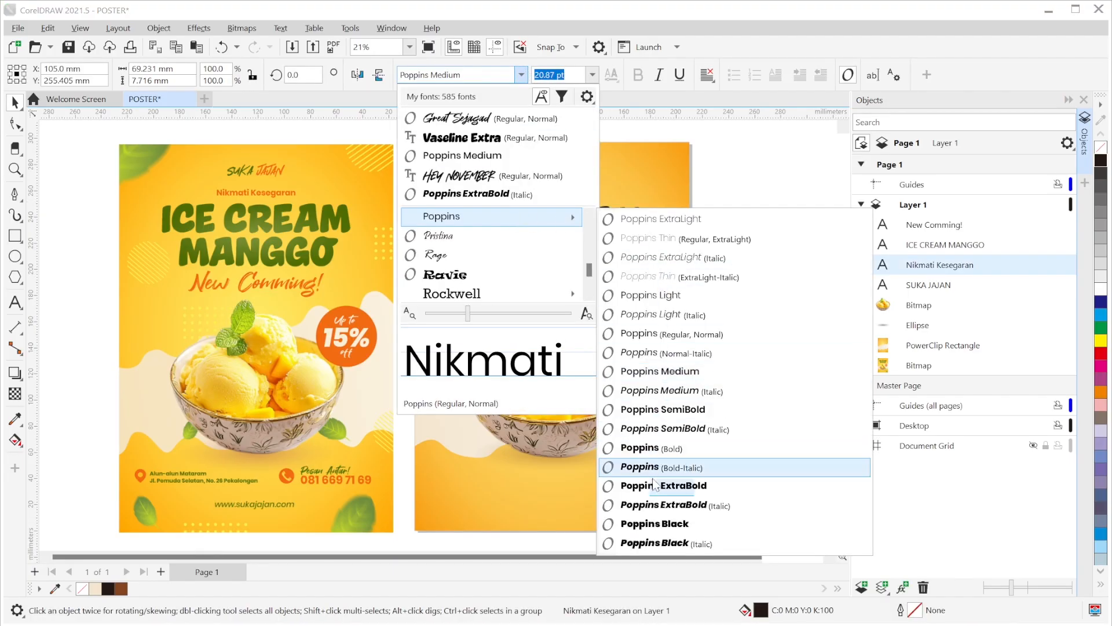
{"action": "left_click", "coordinate": [649, 448]}
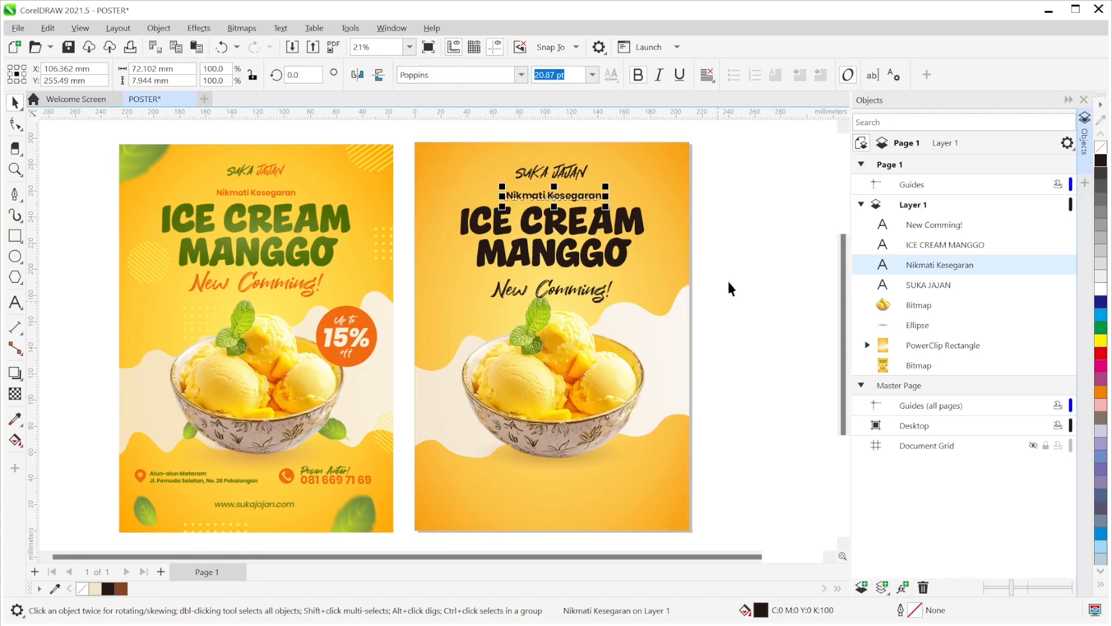
{"action": "left_click", "coordinate": [772, 257]}
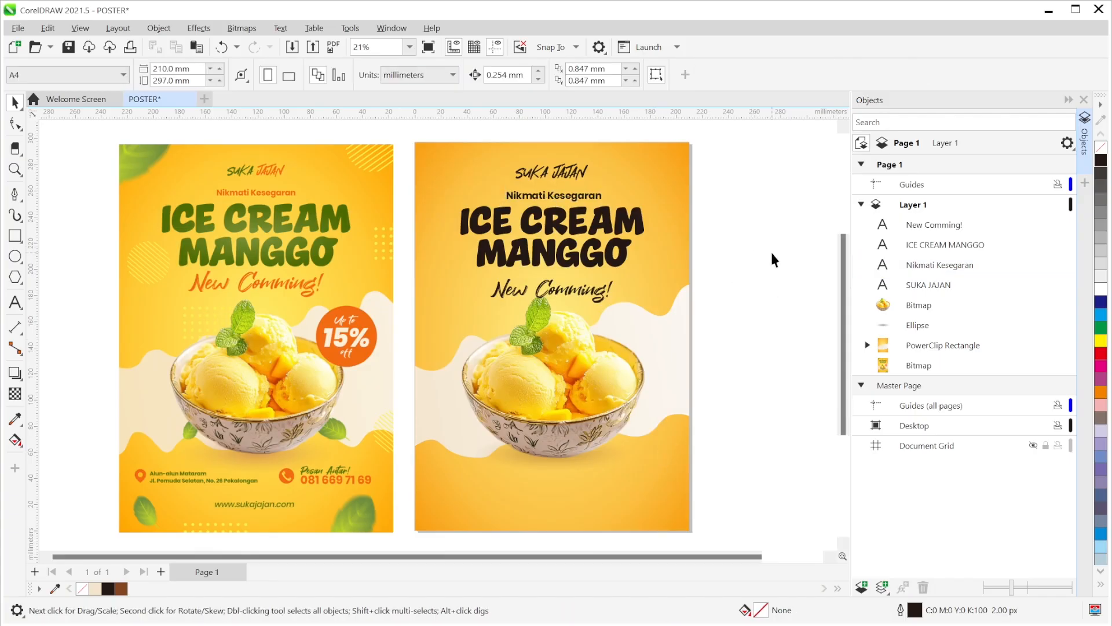
- Set Nikmati Kesegaran to 18 pt and centre it horizontally on the poster
{"action": "left_click", "coordinate": [588, 201]}
{"action": "left_click", "coordinate": [592, 75]}
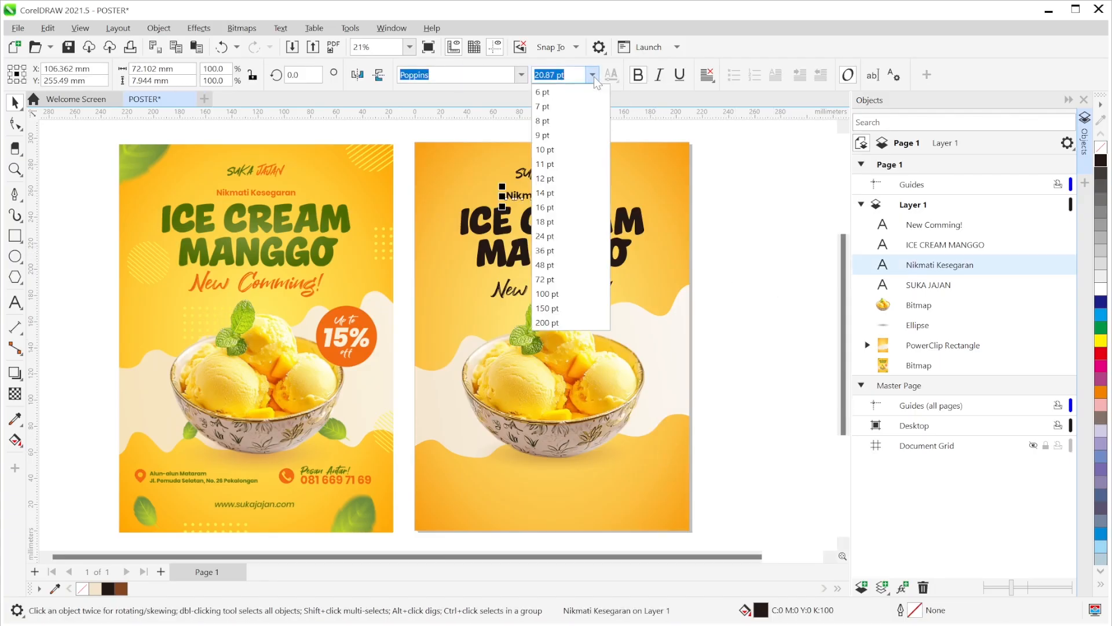
{"action": "left_click", "coordinate": [573, 221]}
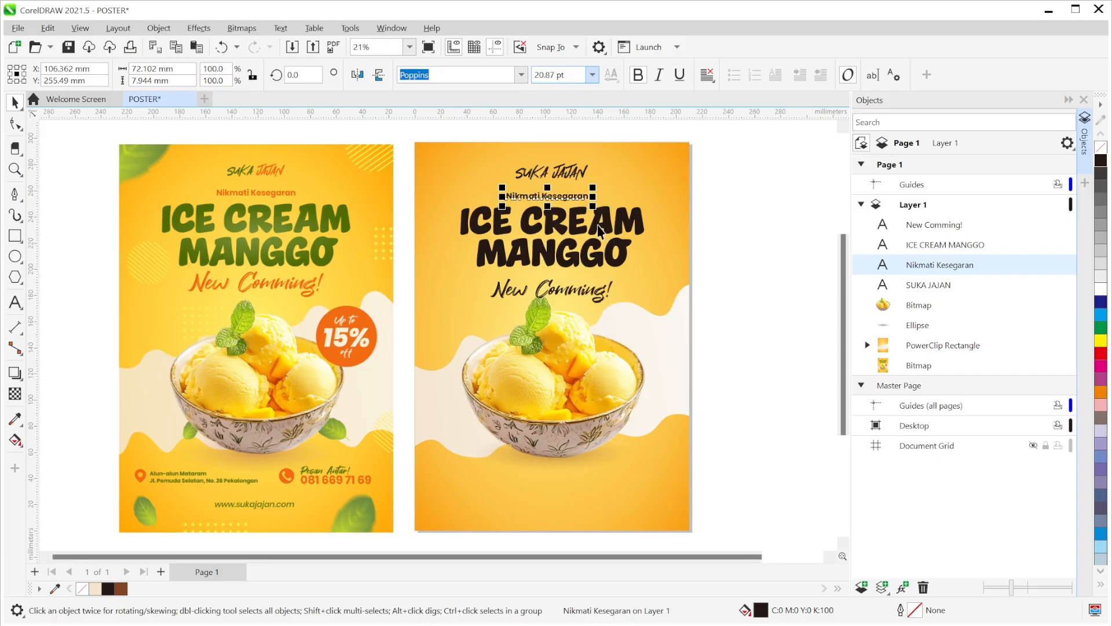
{"action": "left_click", "coordinate": [743, 197]}
{"action": "left_click", "coordinate": [571, 197]}
{"action": "left_click", "coordinate": [648, 189], "text": "shift"}
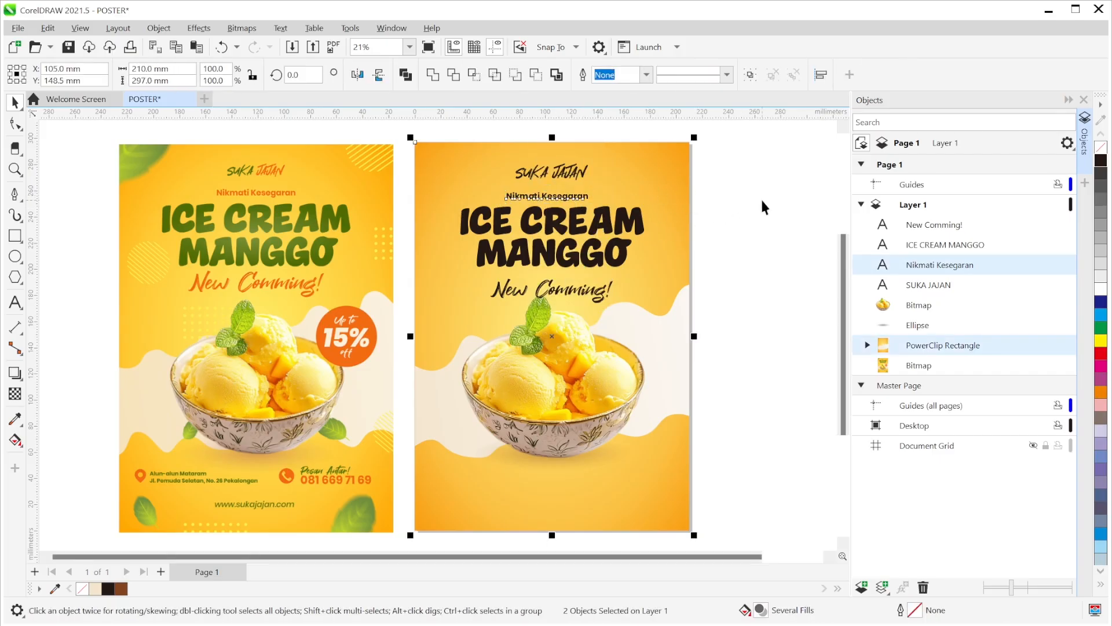
{"action": "key", "text": "c"}
{"action": "left_click", "coordinate": [784, 198]}
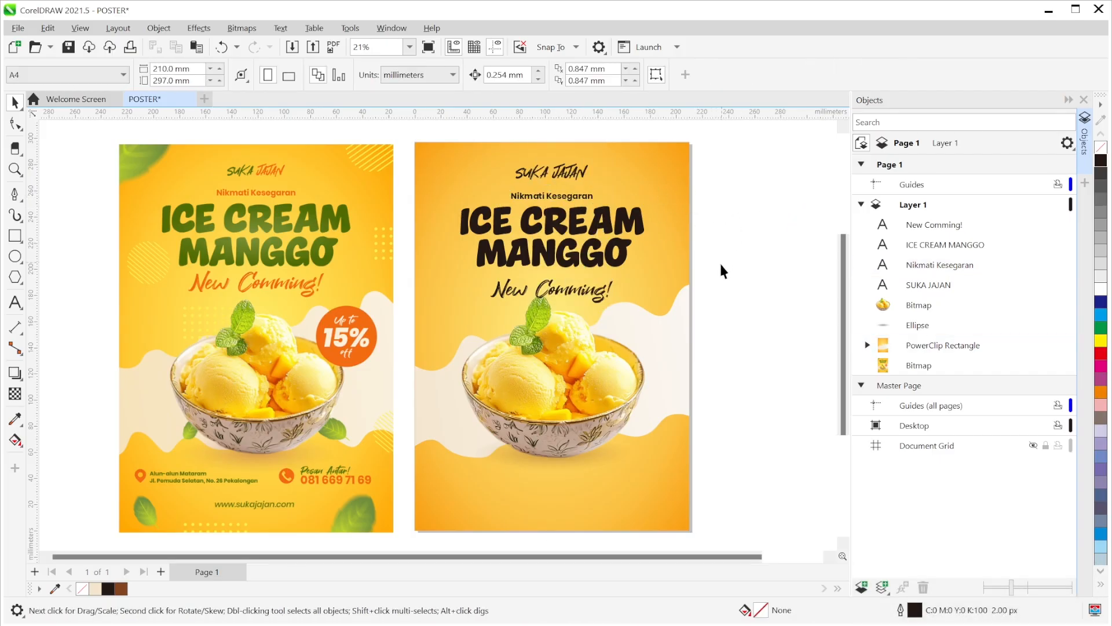
- Move New Comming! up closer to the headline
{"action": "left_click", "coordinate": [582, 298]}
{"action": "left_click_drag", "start_coordinate": [582, 298], "coordinate": [626, 301]}
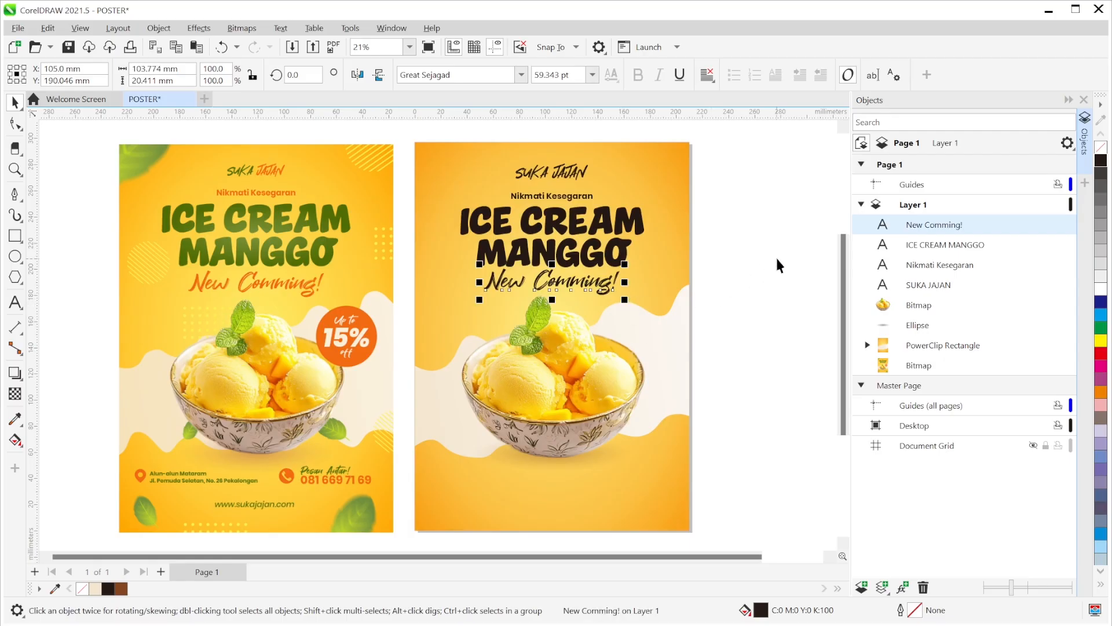
{"action": "left_click", "coordinate": [776, 264]}
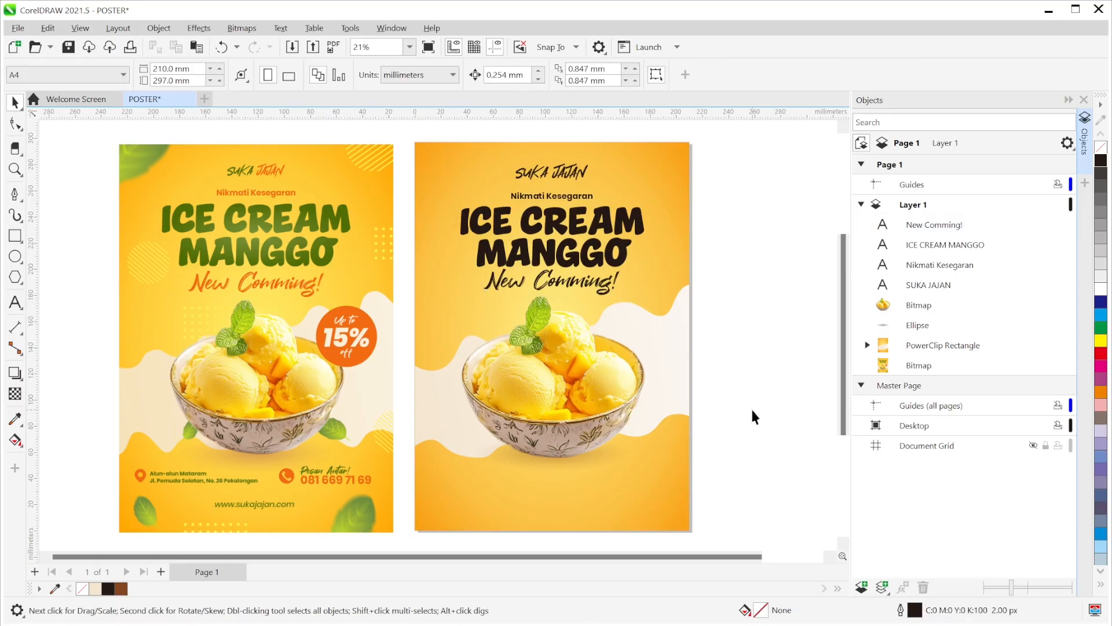
{"action": "left_click", "coordinate": [689, 356]}
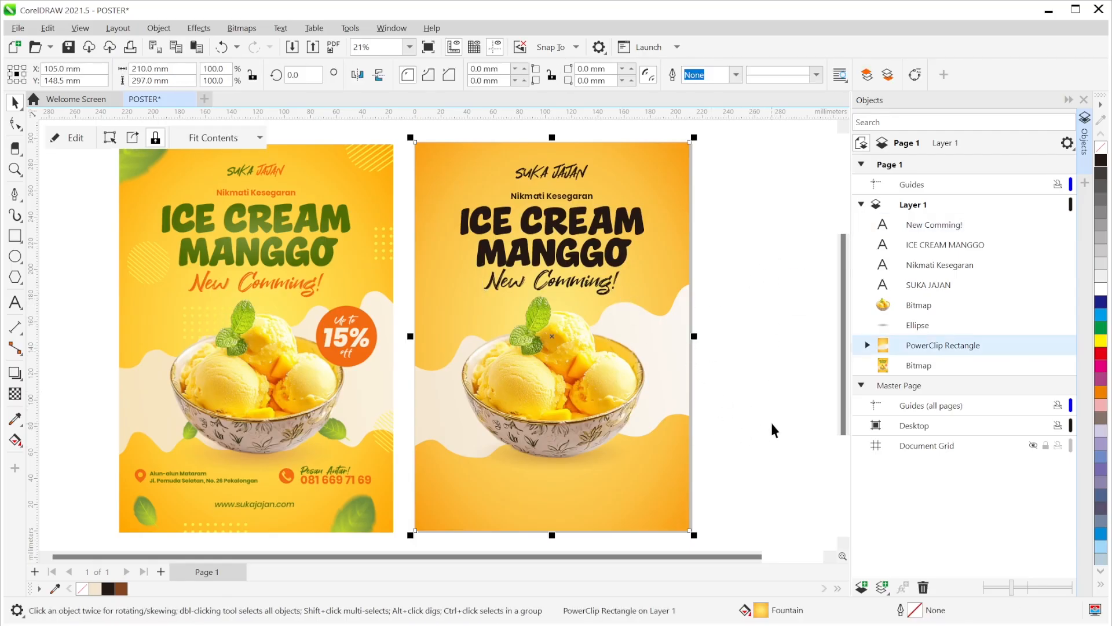
- Try nudging the background panel, undo it, and briefly inspect its clipped contents
{"action": "key", "text": "Down"}
{"action": "key", "text": "Down"}
{"action": "key", "text": "Down"}
{"action": "key", "text": "ctrl+z"}
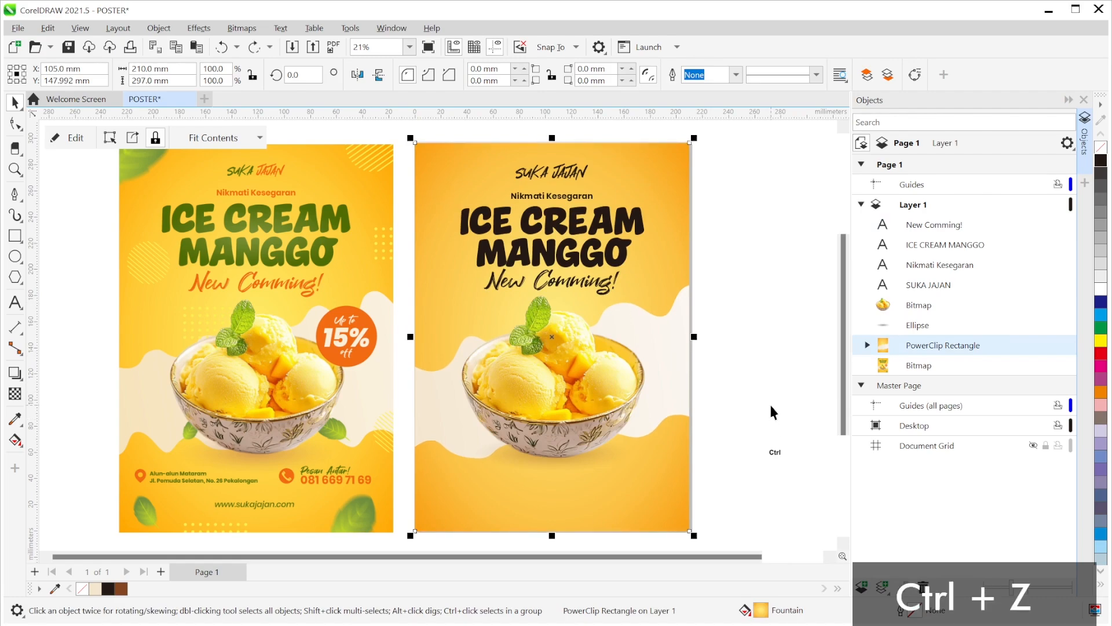
{"action": "left_click", "coordinate": [783, 329]}
{"action": "left_click", "coordinate": [663, 346], "text": "ctrl"}
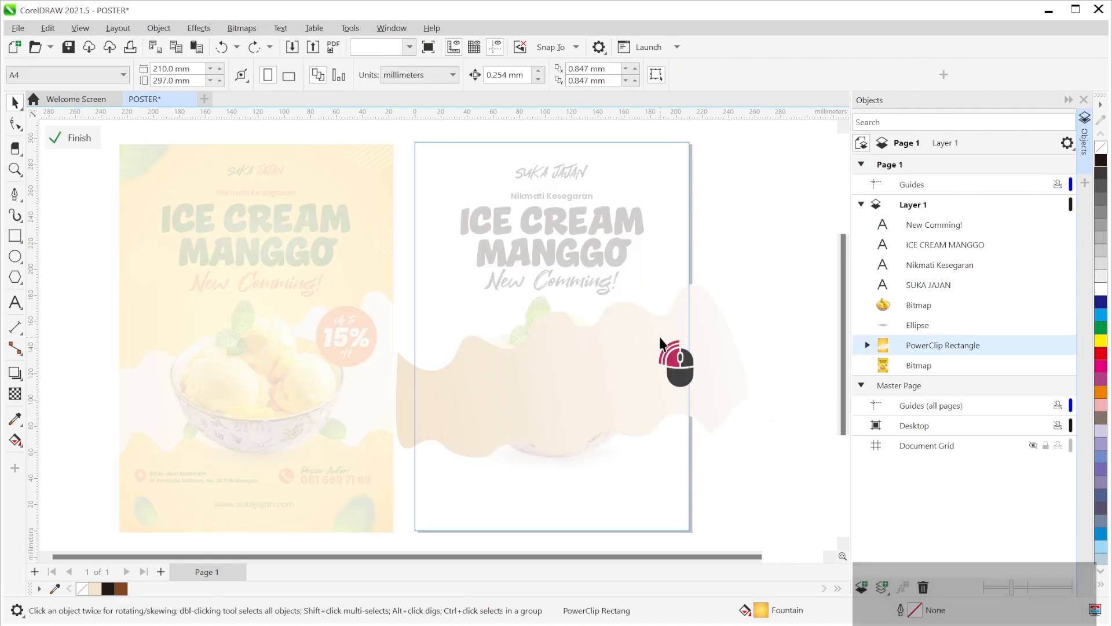
{"action": "left_click", "coordinate": [628, 385]}
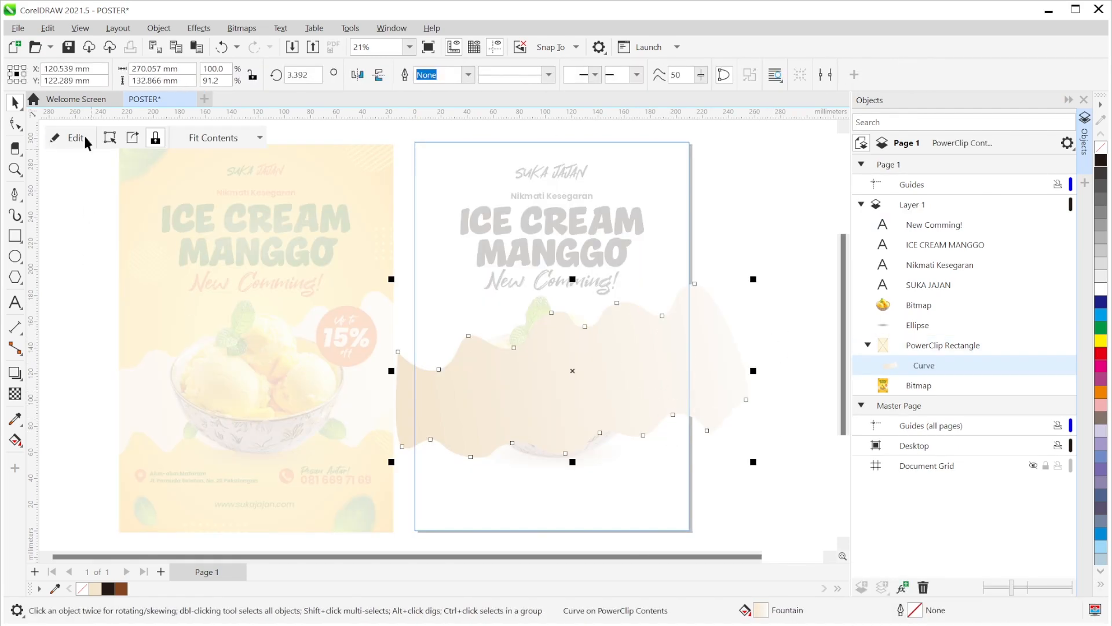
{"action": "left_click", "coordinate": [78, 136]}
{"action": "left_click", "coordinate": [748, 337]}
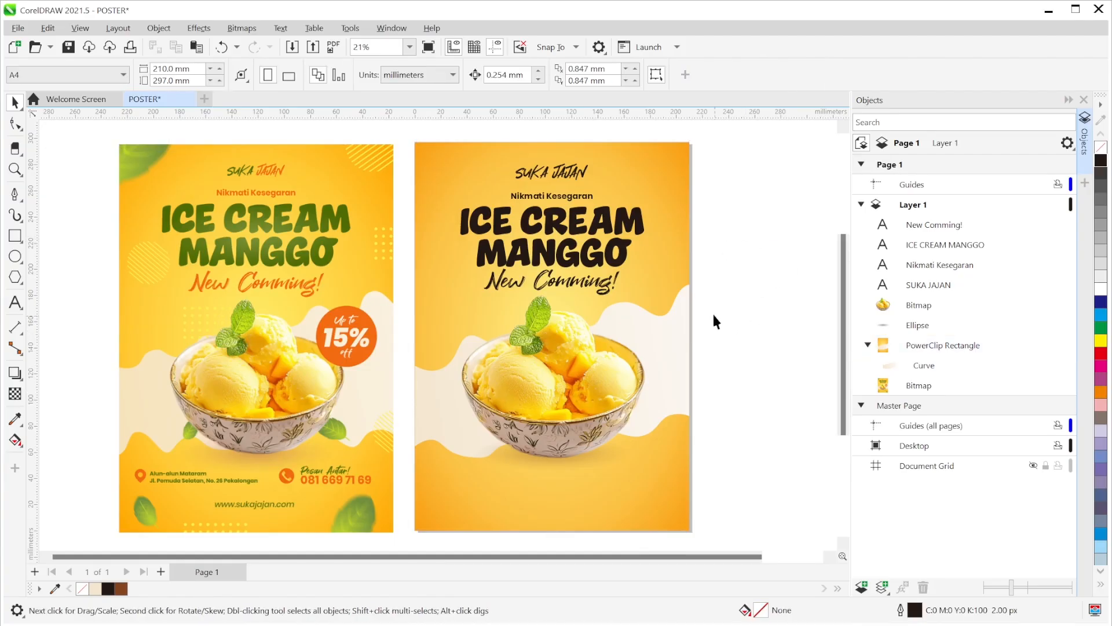
{"action": "left_click", "coordinate": [678, 311]}
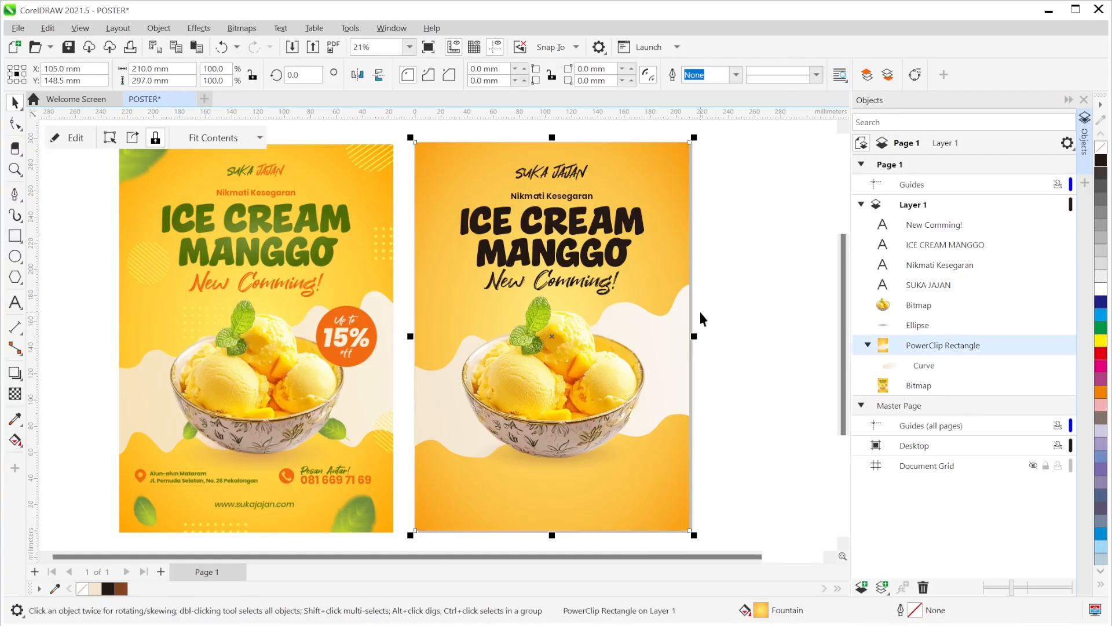
{"action": "left_click", "coordinate": [722, 321]}
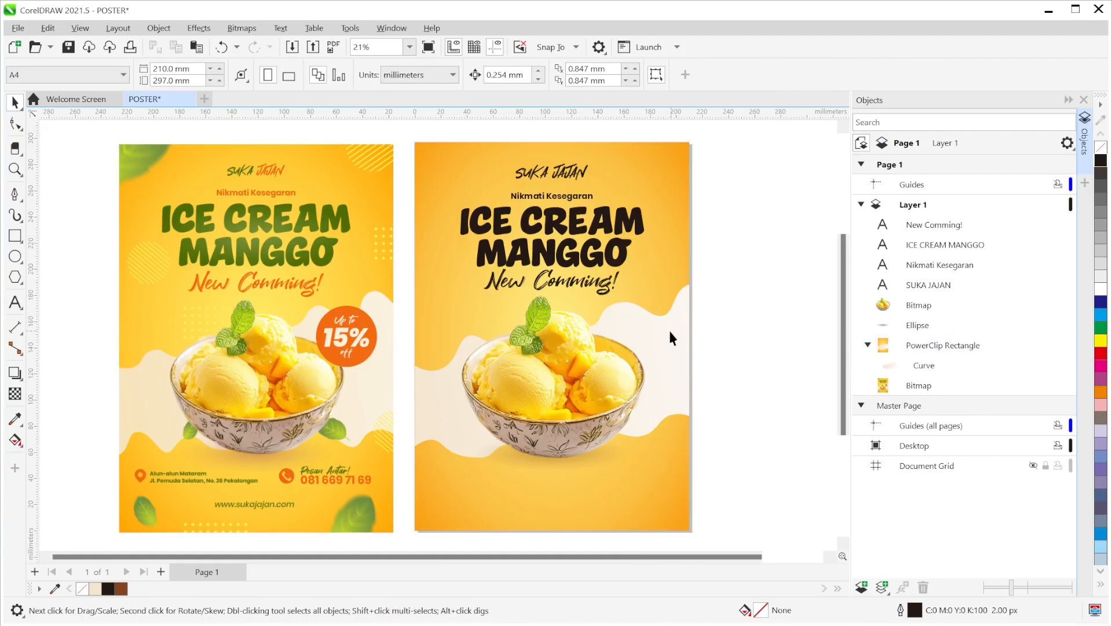
- Inside the PowerClip, move the wavy cream curve slightly lower and finish editing
{"action": "double_click", "coordinate": [672, 339]}
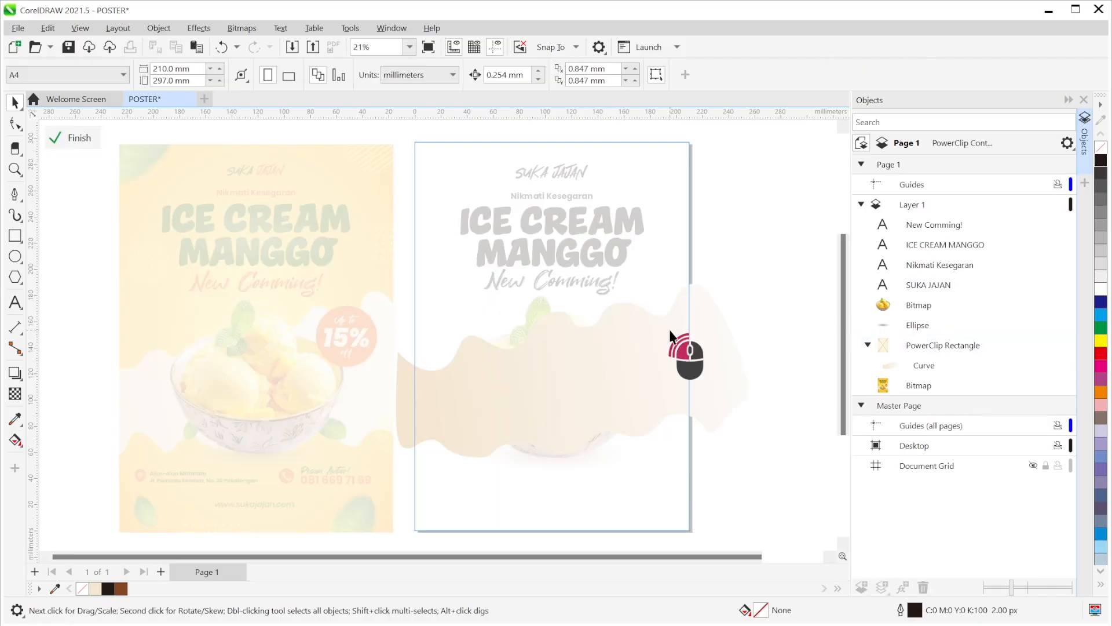
{"action": "left_click", "coordinate": [586, 361]}
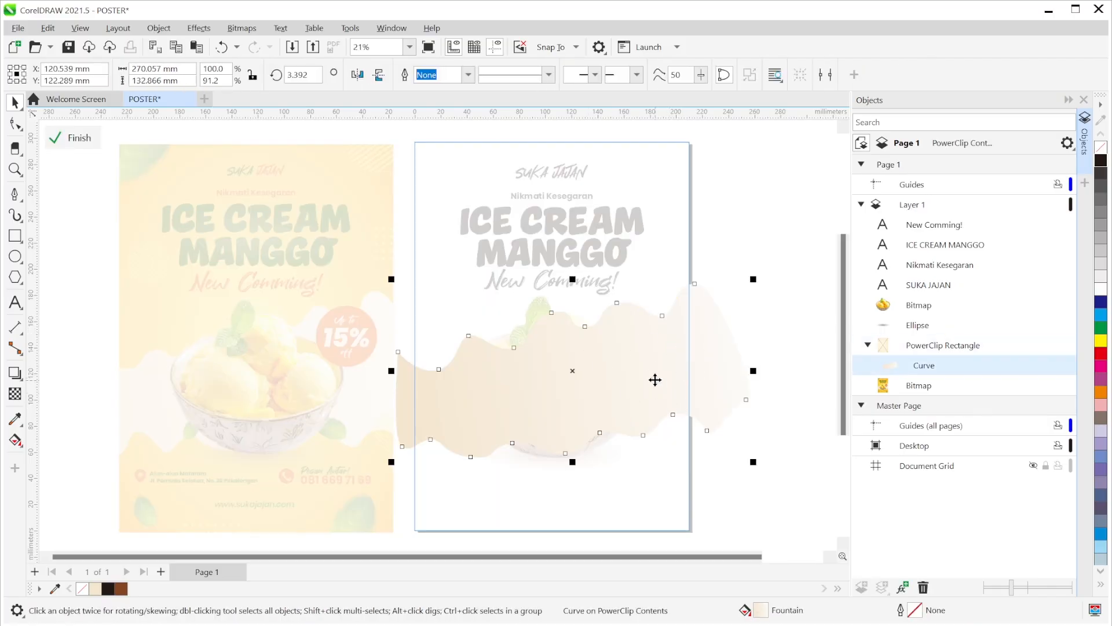
{"action": "left_click_drag", "start_coordinate": [655, 372], "coordinate": [655, 373]}
{"action": "left_click", "coordinate": [98, 144]}
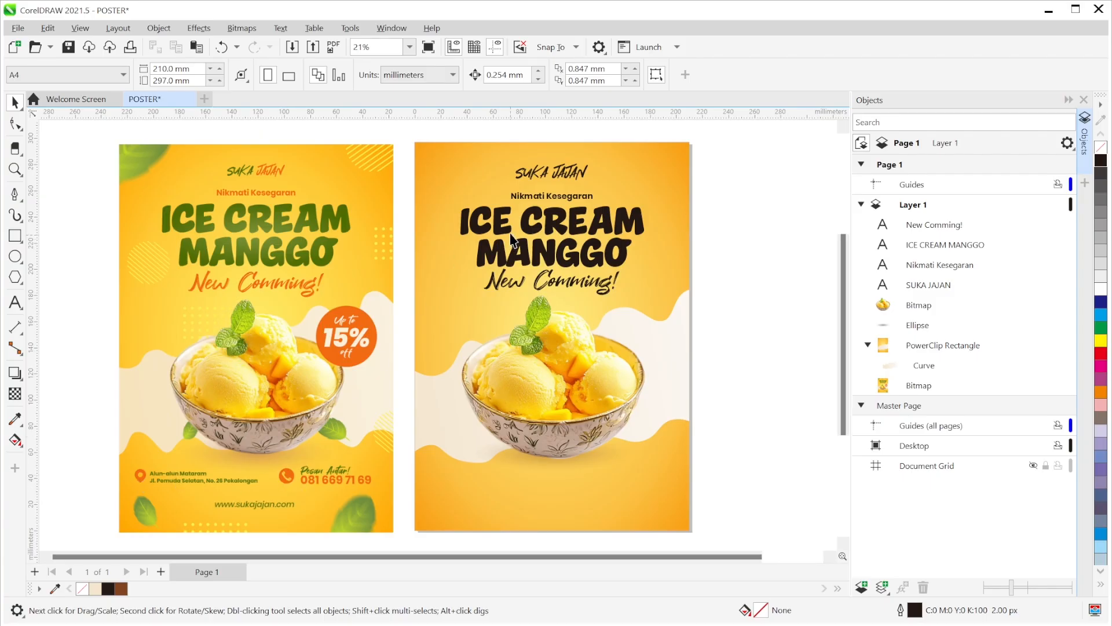
- Copy the Nikmati Kesegaran text to the poster bottom and replace it with the two-line street address
{"action": "left_click", "coordinate": [539, 198]}
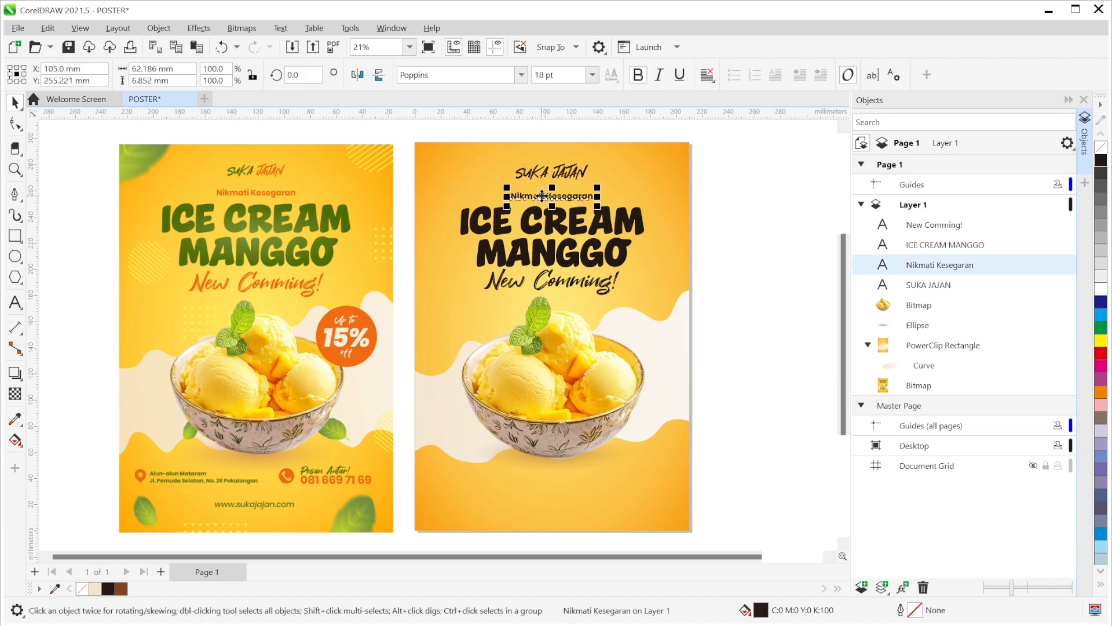
{"action": "left_click_drag", "start_coordinate": [538, 197], "coordinate": [473, 488]}
{"action": "right_click", "coordinate": [475, 496]}
{"action": "double_click", "coordinate": [480, 488]}
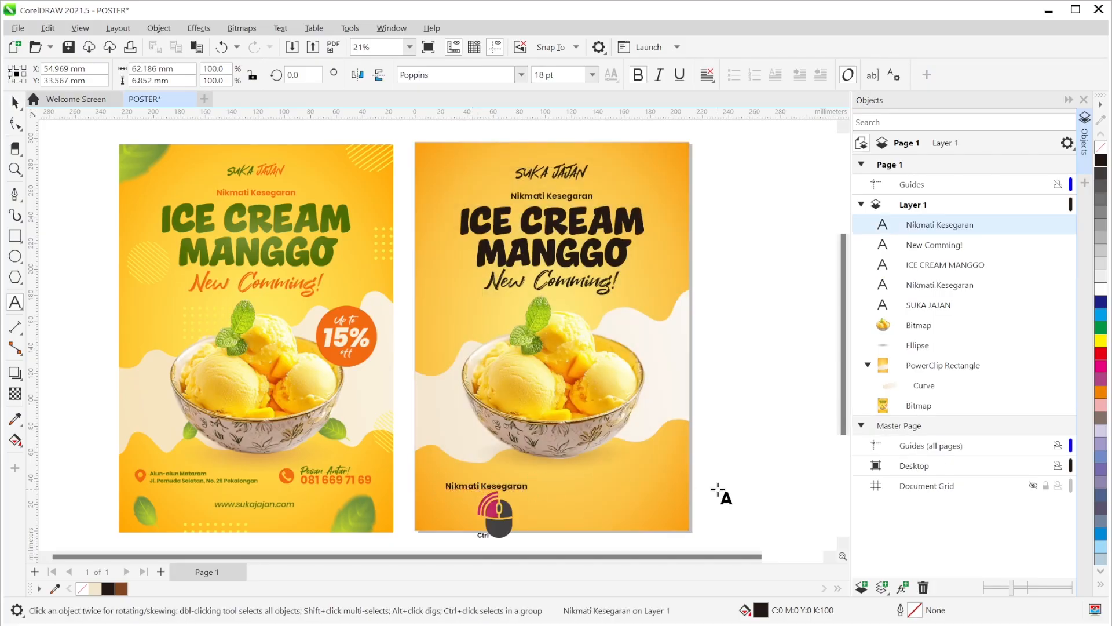
{"action": "key", "text": "ctrl+a"}
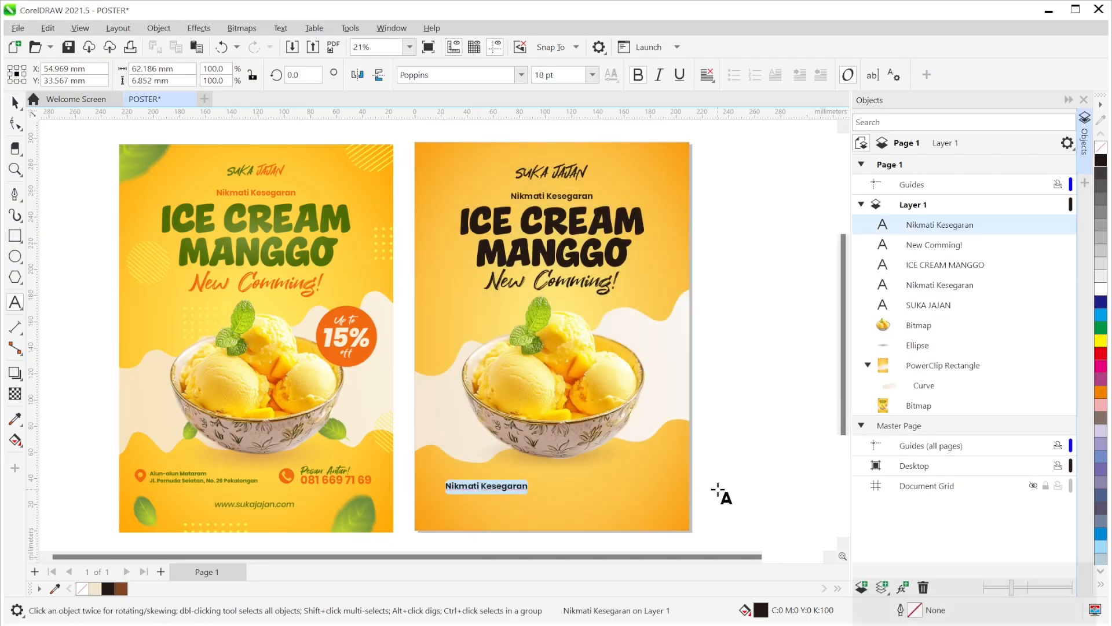
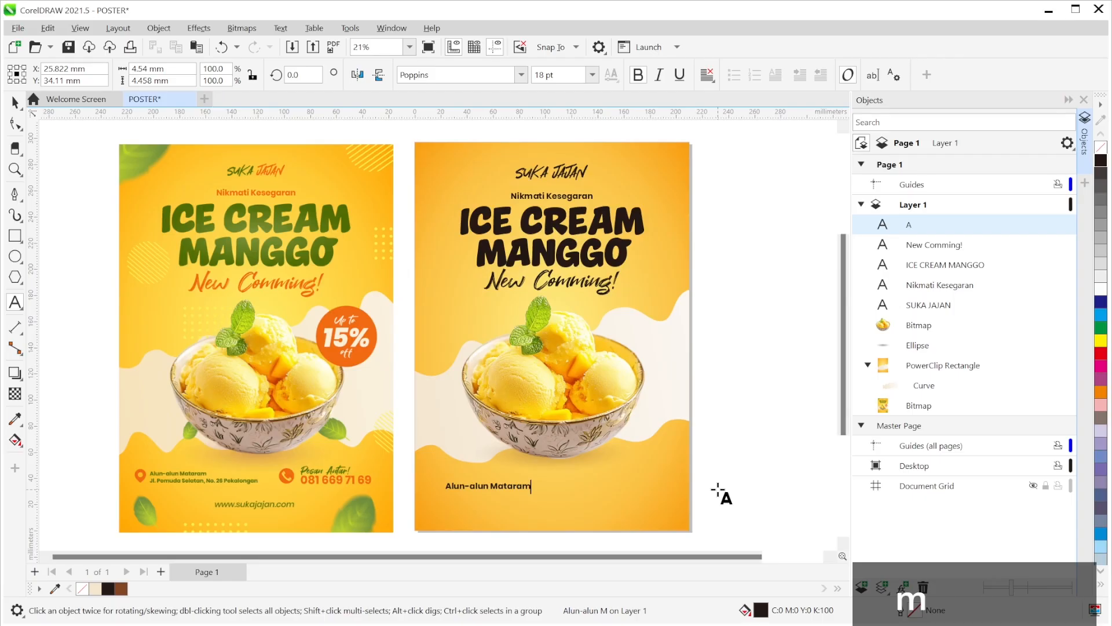
{"action": "key", "text": "Return"}
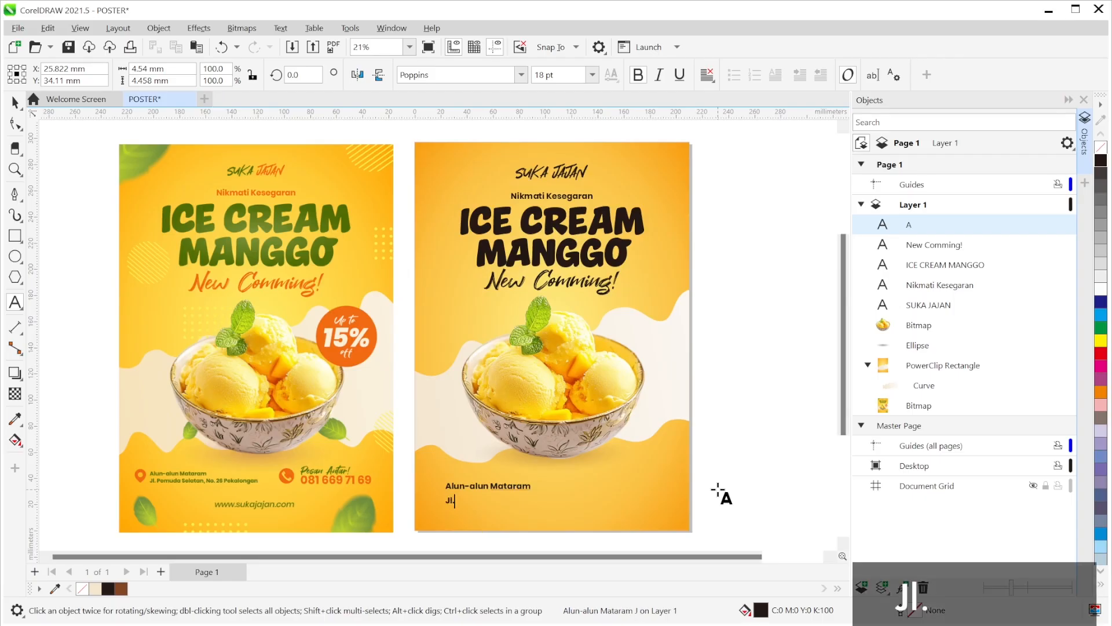
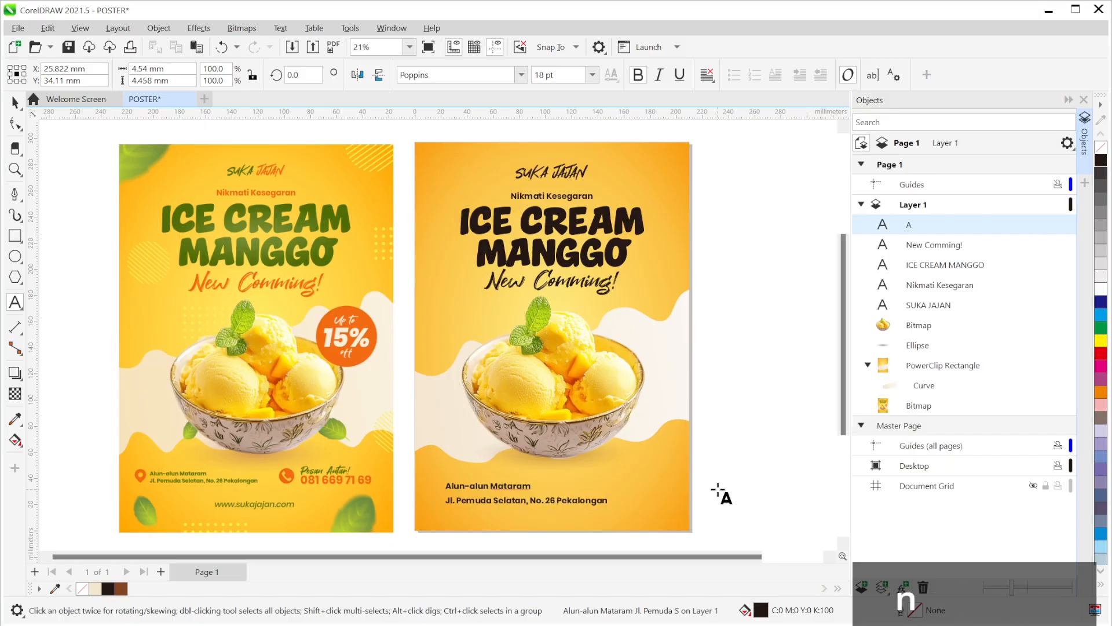
- Shrink the address text to 12 pt and nudge it slightly upward
{"action": "left_click", "coordinate": [15, 103]}
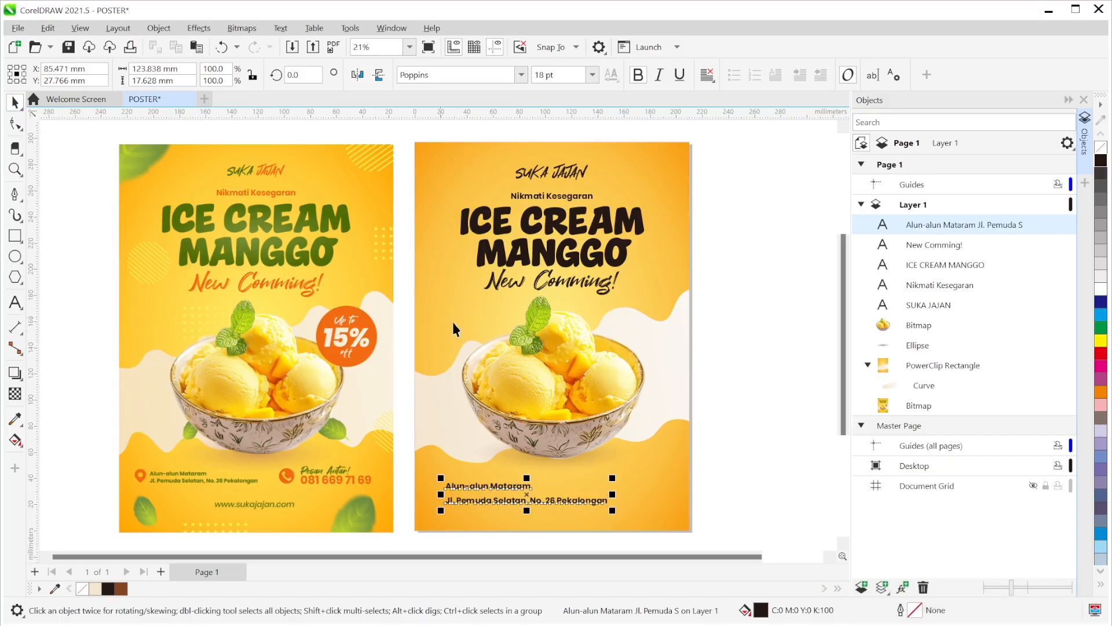
{"action": "left_click_drag", "start_coordinate": [613, 512], "coordinate": [565, 532]}
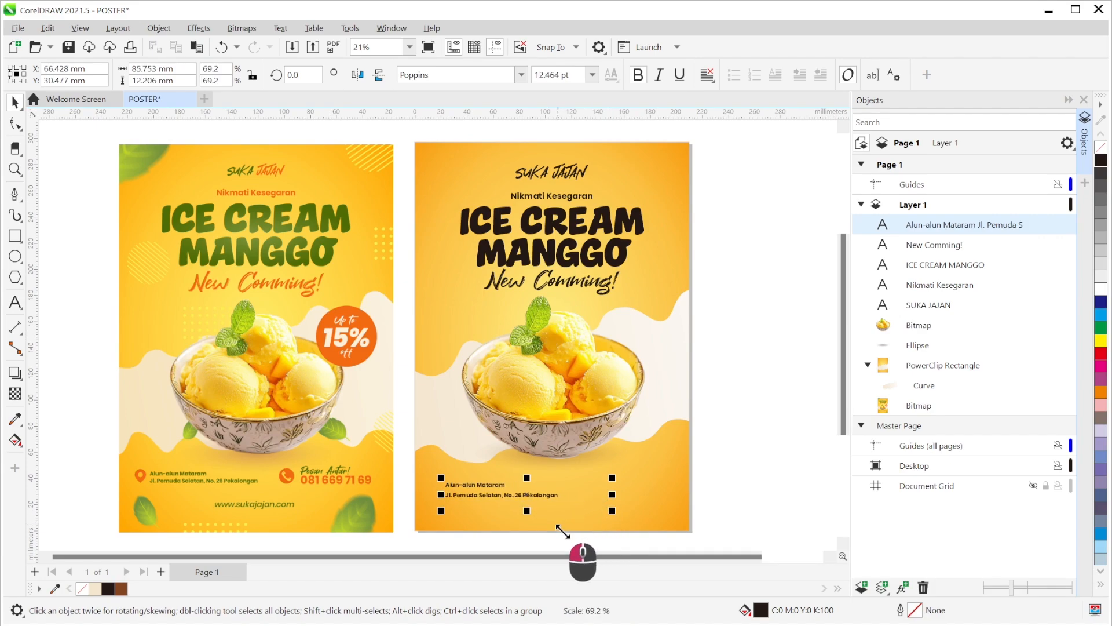
{"action": "left_click", "coordinate": [592, 74]}
{"action": "left_click", "coordinate": [571, 180]}
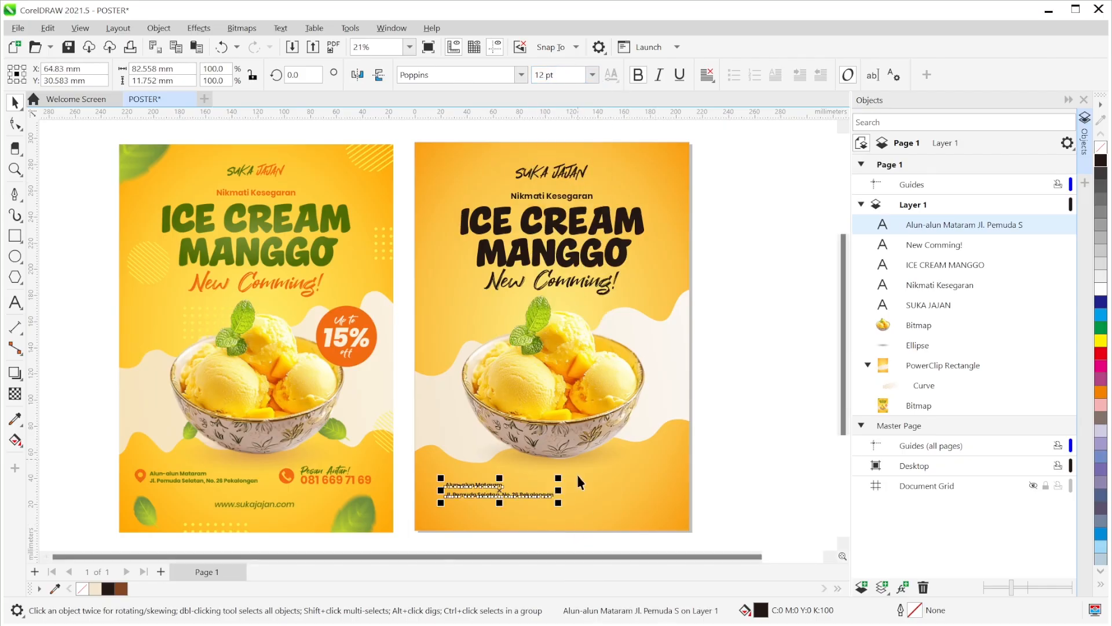
{"action": "left_click", "coordinate": [772, 457]}
{"action": "left_click_drag", "start_coordinate": [540, 496], "coordinate": [539, 493]}
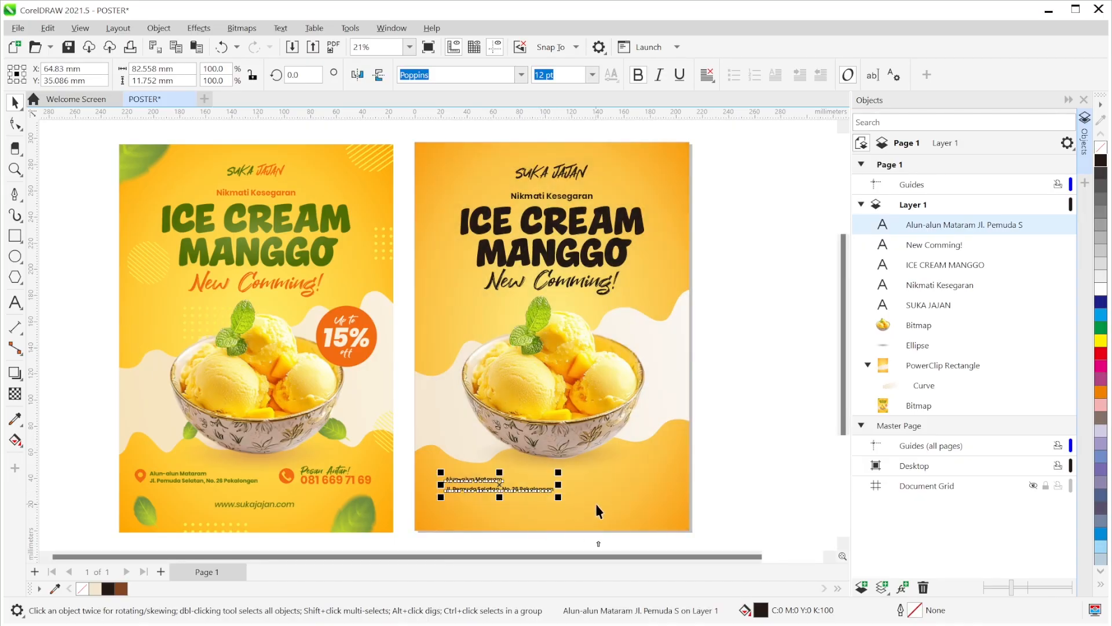
{"action": "left_click", "coordinate": [784, 427]}
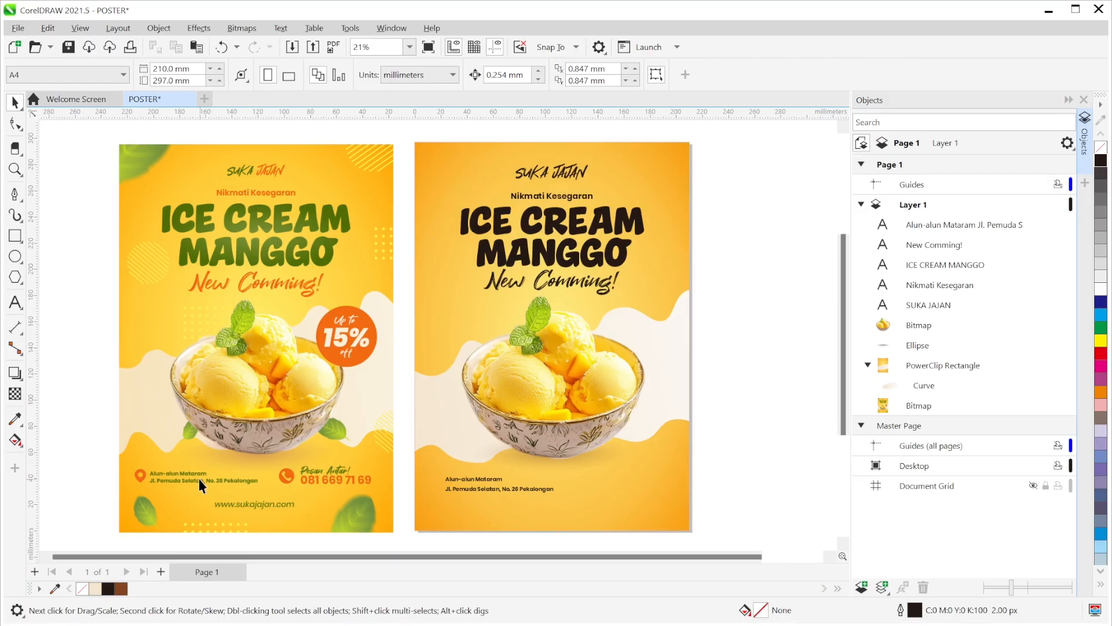
- Nudge the address right and drop a Nikmati Kesegaran copy at bottom right, selecting its text
{"action": "left_click_drag", "start_coordinate": [457, 490], "coordinate": [462, 489]}
{"action": "left_click", "coordinate": [806, 437]}
{"action": "left_click_drag", "start_coordinate": [543, 197], "coordinate": [624, 491]}
{"action": "right_click", "coordinate": [623, 490]}
{"action": "double_click", "coordinate": [623, 490]}
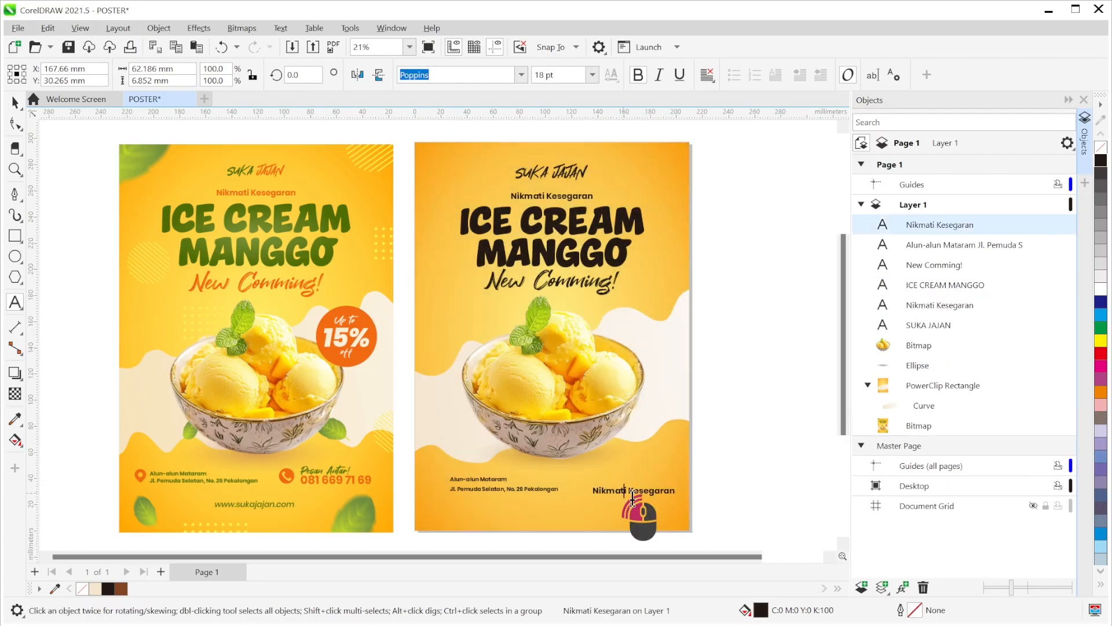
{"action": "key", "text": "ctrl+a"}
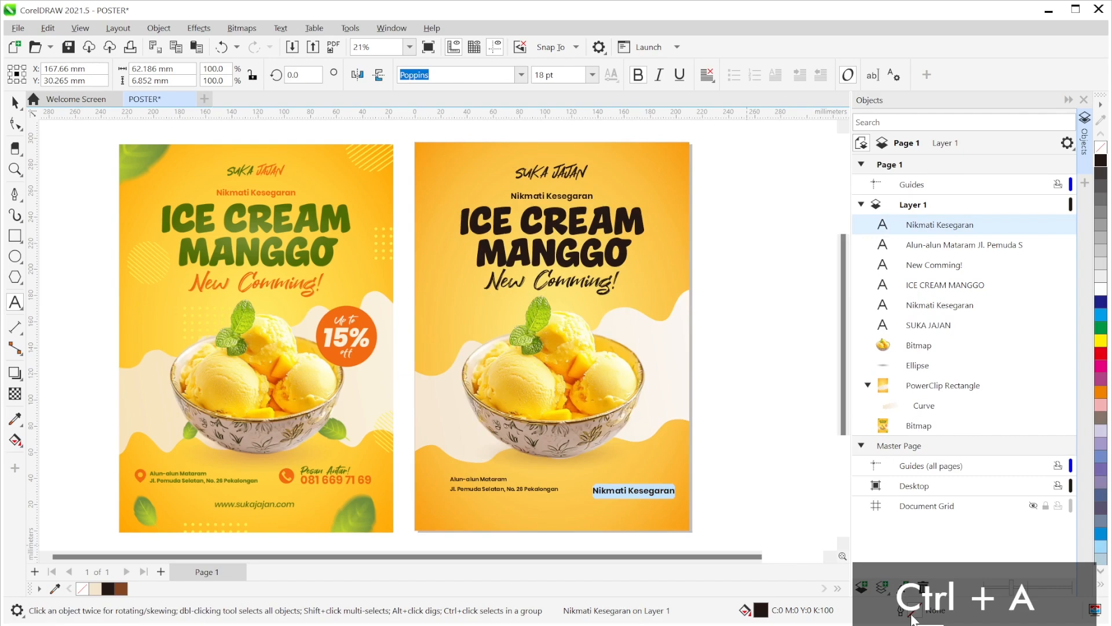
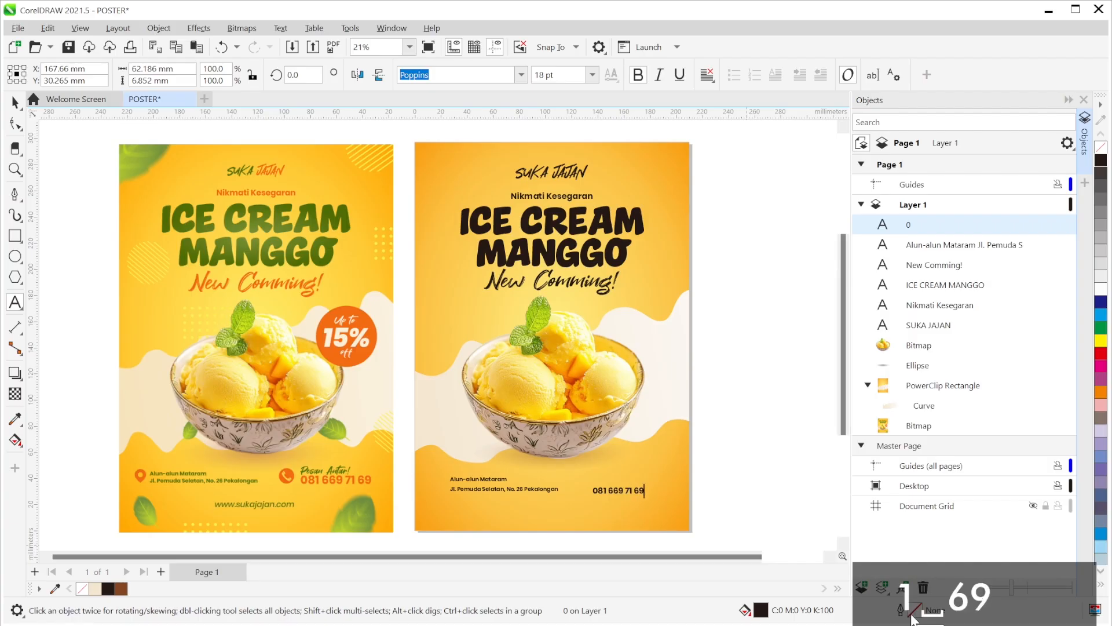
{"action": "key", "text": "Escape"}
{"action": "left_click", "coordinate": [17, 107]}
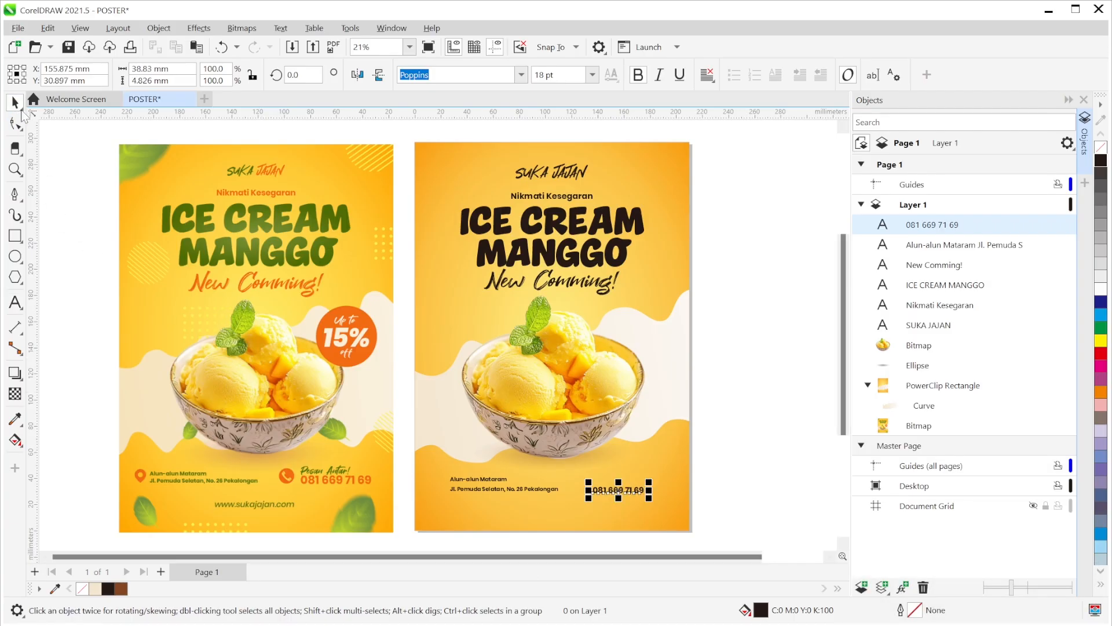
{"action": "left_click", "coordinate": [756, 473]}
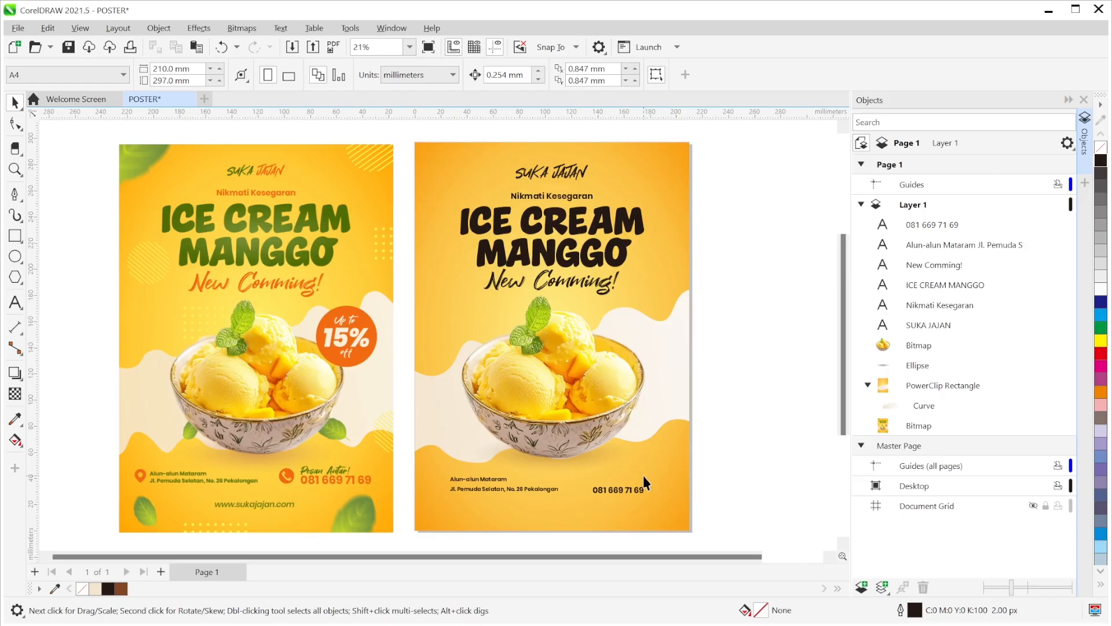
- Enlarge the phone number to about 170%
{"action": "left_click", "coordinate": [625, 492]}
{"action": "left_click_drag", "start_coordinate": [653, 478], "coordinate": [685, 474]}
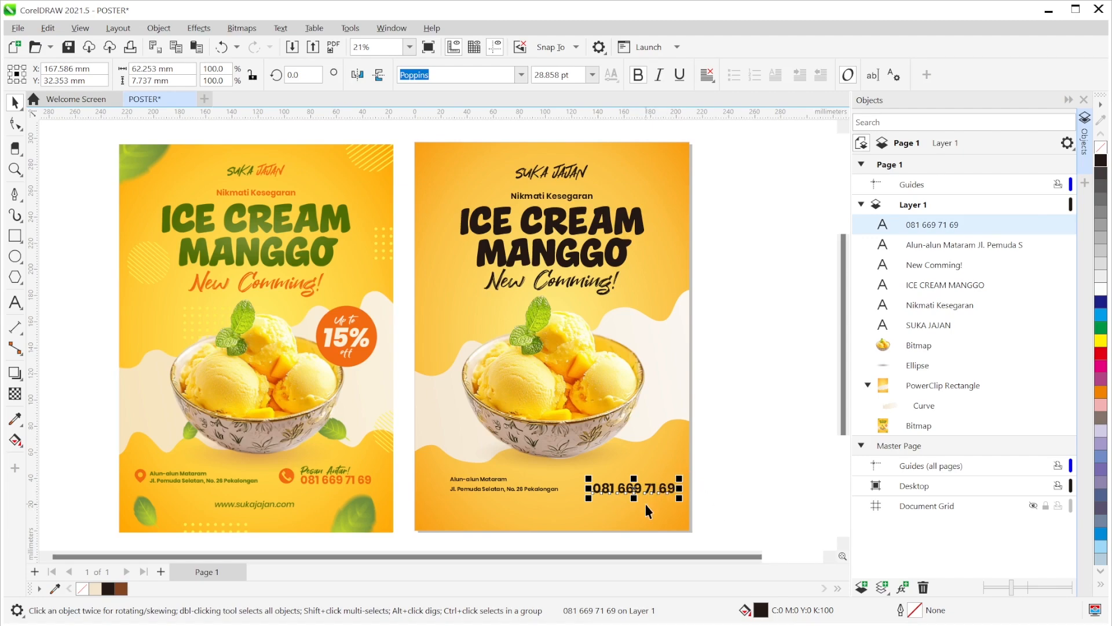
{"action": "left_click", "coordinate": [538, 489], "text": "shift"}
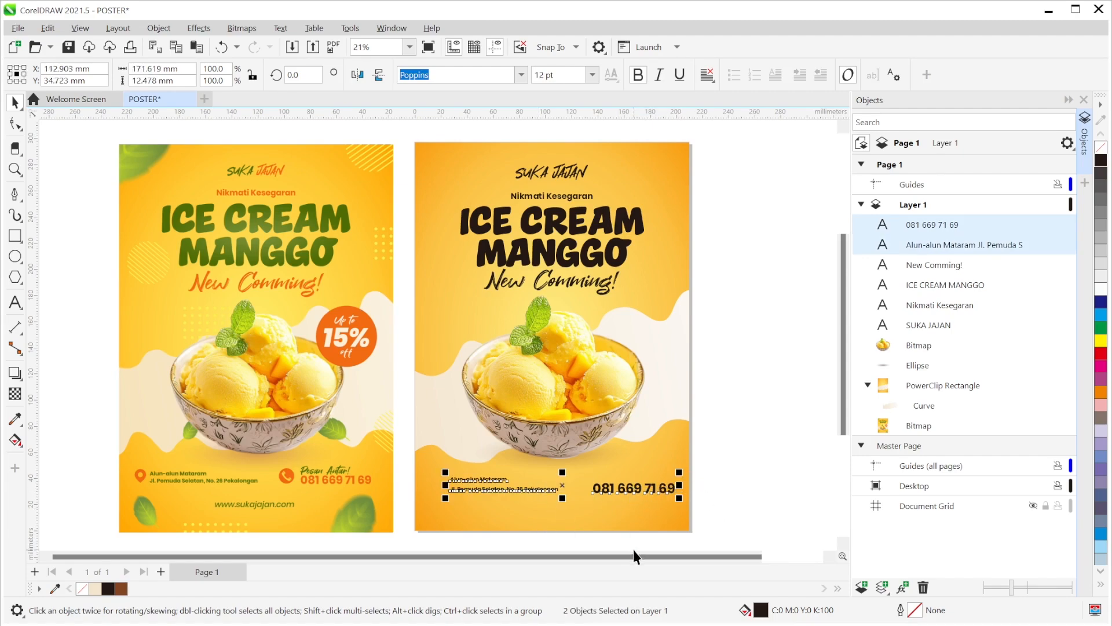
{"action": "scroll", "coordinate": [654, 494], "scroll_direction": "up", "scroll_amount": 1}
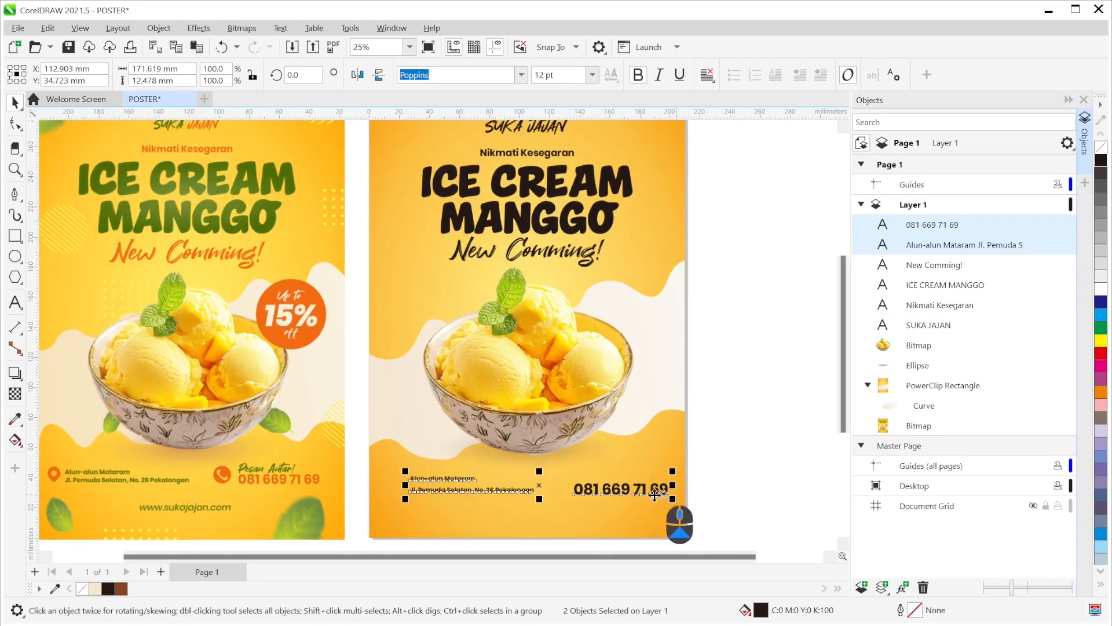
{"action": "scroll", "coordinate": [655, 494], "scroll_direction": "up", "scroll_amount": 1}
{"action": "left_click", "coordinate": [774, 466]}
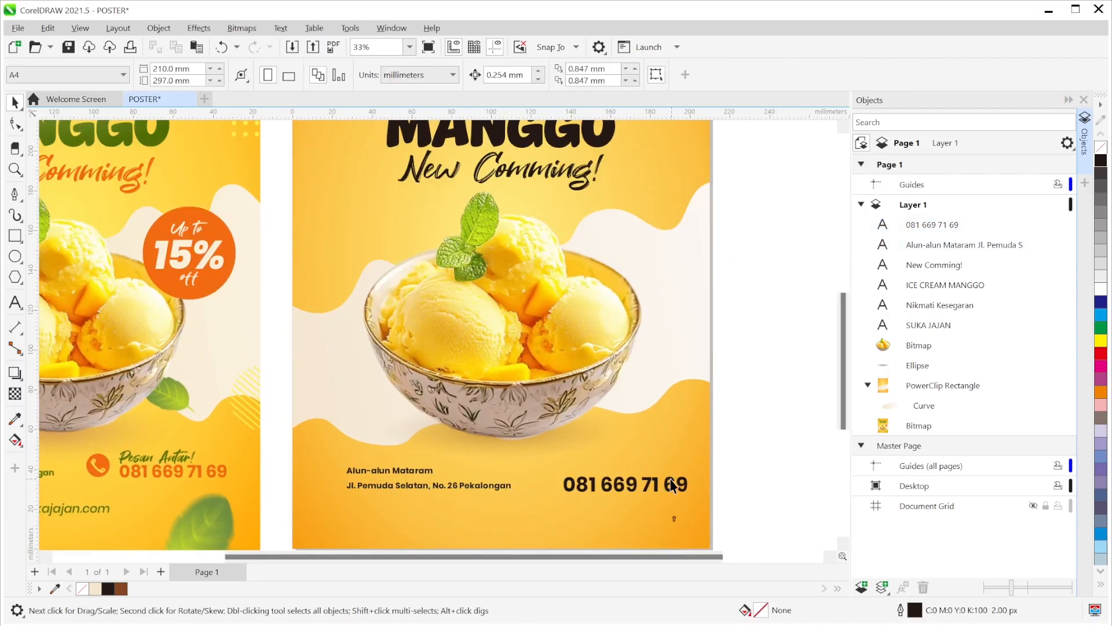
- Bottom-align the phone number with the address text
{"action": "left_click", "coordinate": [633, 484]}
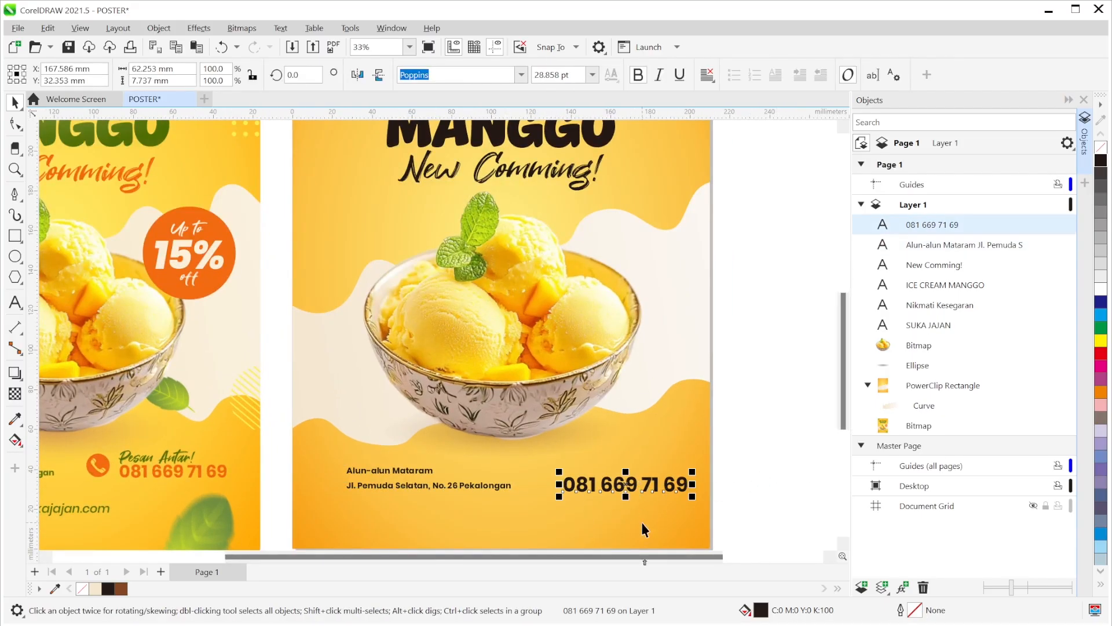
{"action": "left_click", "coordinate": [480, 487], "text": "shift"}
{"action": "key", "text": "b"}
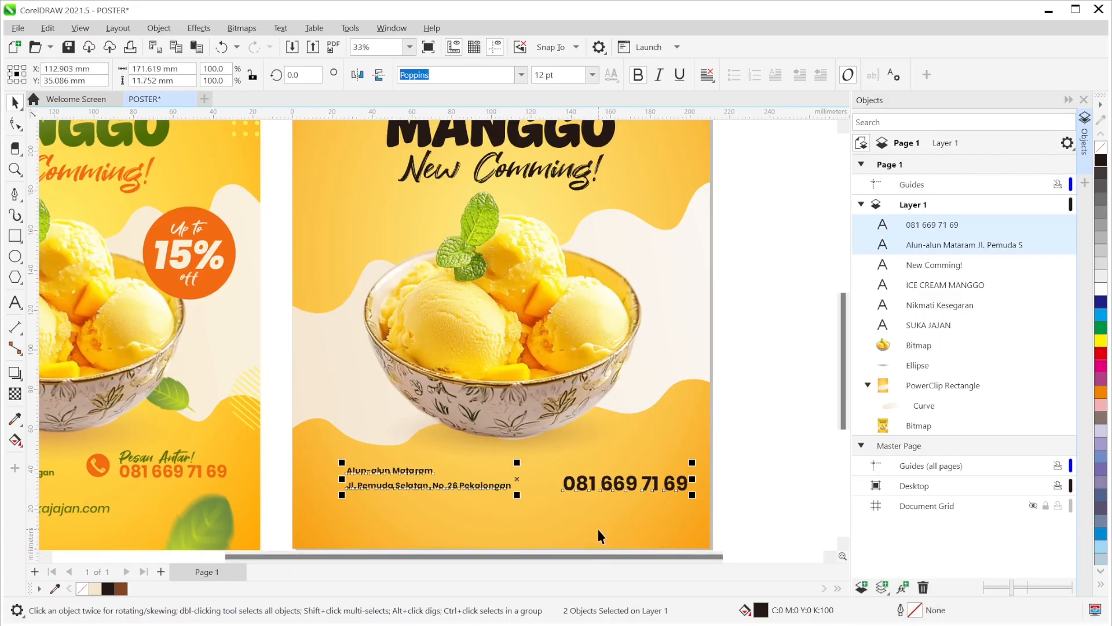
{"action": "left_click", "coordinate": [724, 476]}
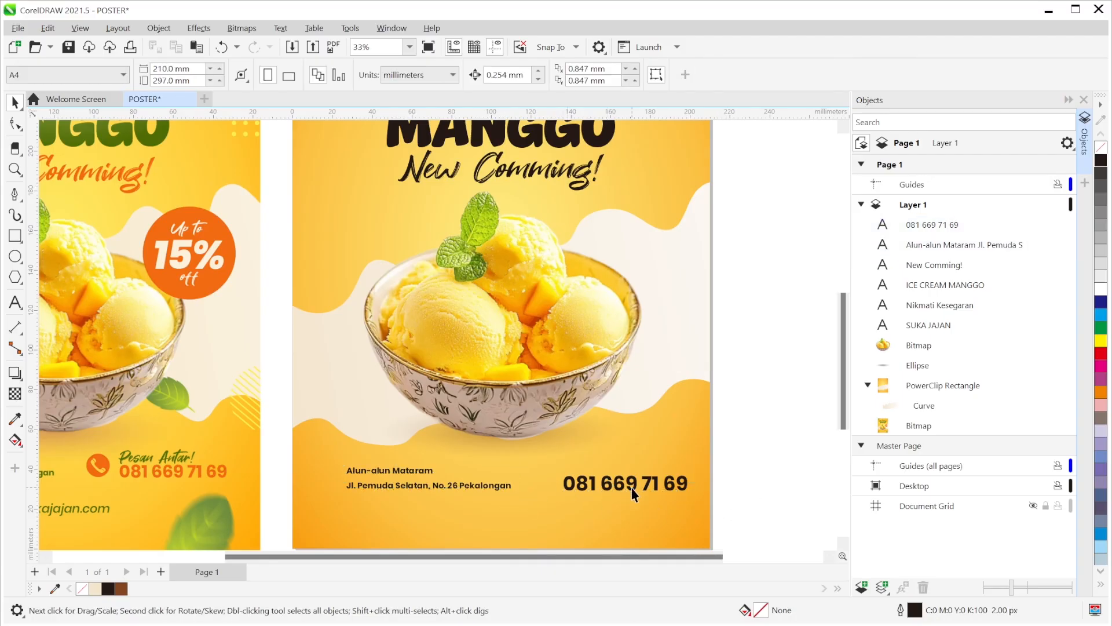
- Nudge the phone number left and drop a copy of New Comming! beside it
{"action": "left_click_drag", "start_coordinate": [635, 487], "coordinate": [628, 488]}
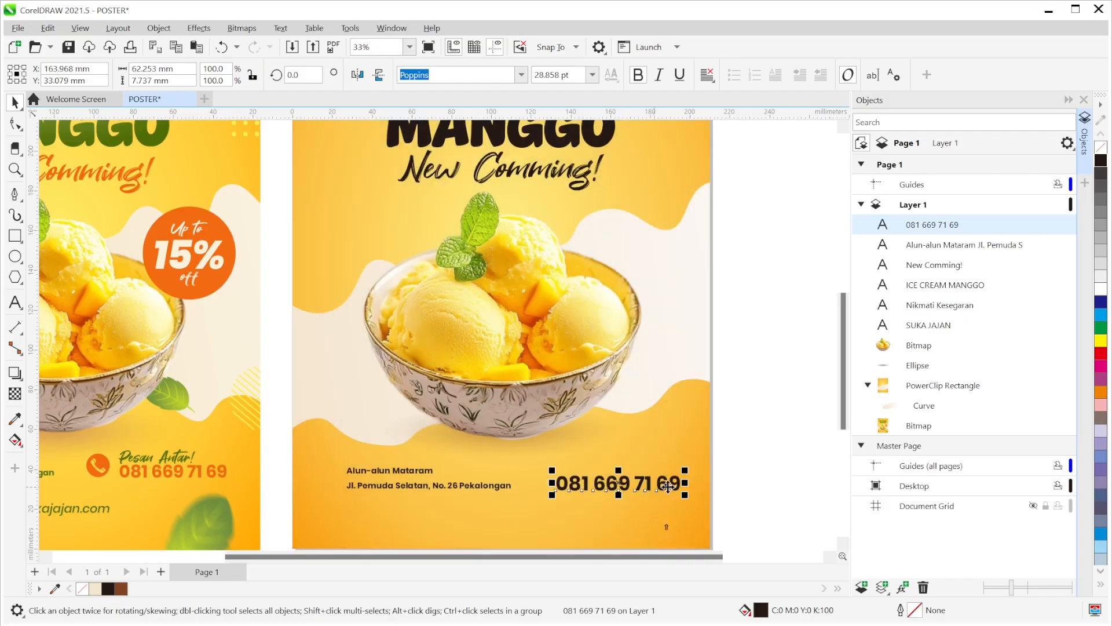
{"action": "left_click", "coordinate": [745, 465]}
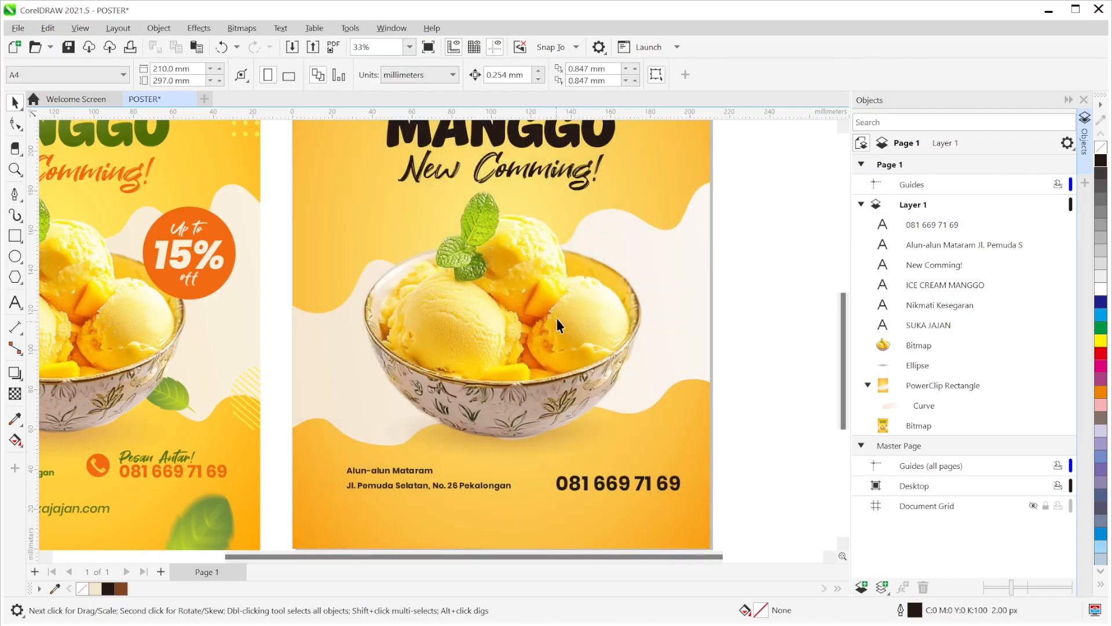
{"action": "left_click_drag", "start_coordinate": [555, 180], "coordinate": [712, 460]}
{"action": "right_click", "coordinate": [717, 461]}
- Change the copied New Comming! text to read 'Pesan Antar!'
{"action": "double_click", "coordinate": [713, 459]}
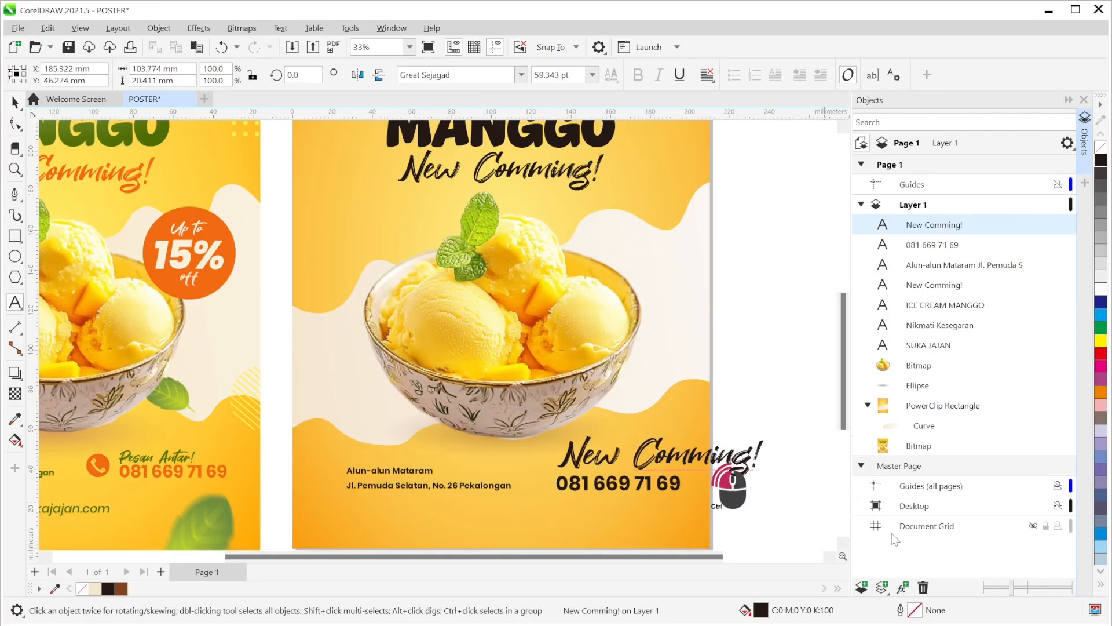
{"action": "key", "text": "ctrl+a"}
{"action": "type", "text": "Pesan"}
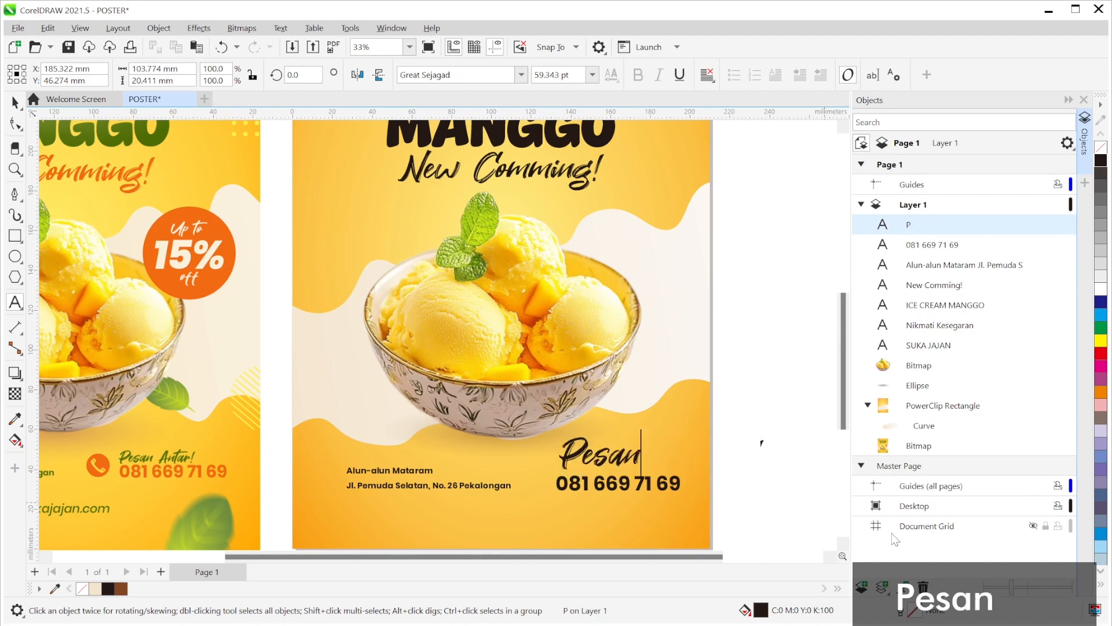
{"action": "type", "text": " Antar!"}
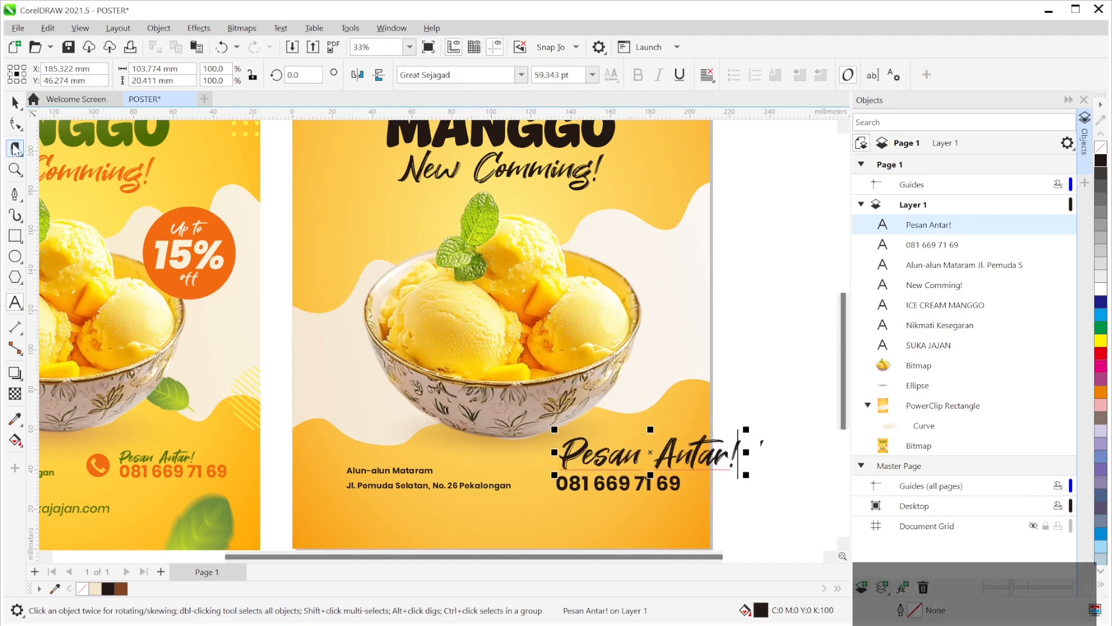
{"action": "left_click", "coordinate": [15, 103]}
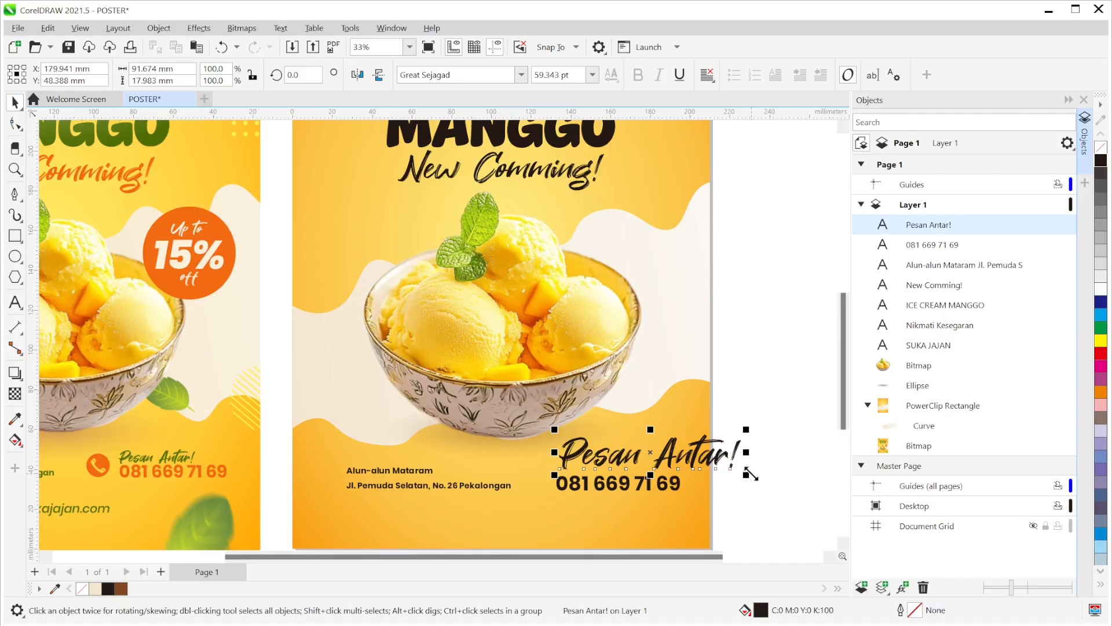
- Shrink Pesan Antar! to about 26 pt and position it just above the phone number
{"action": "left_click_drag", "start_coordinate": [746, 429], "coordinate": [731, 448]}
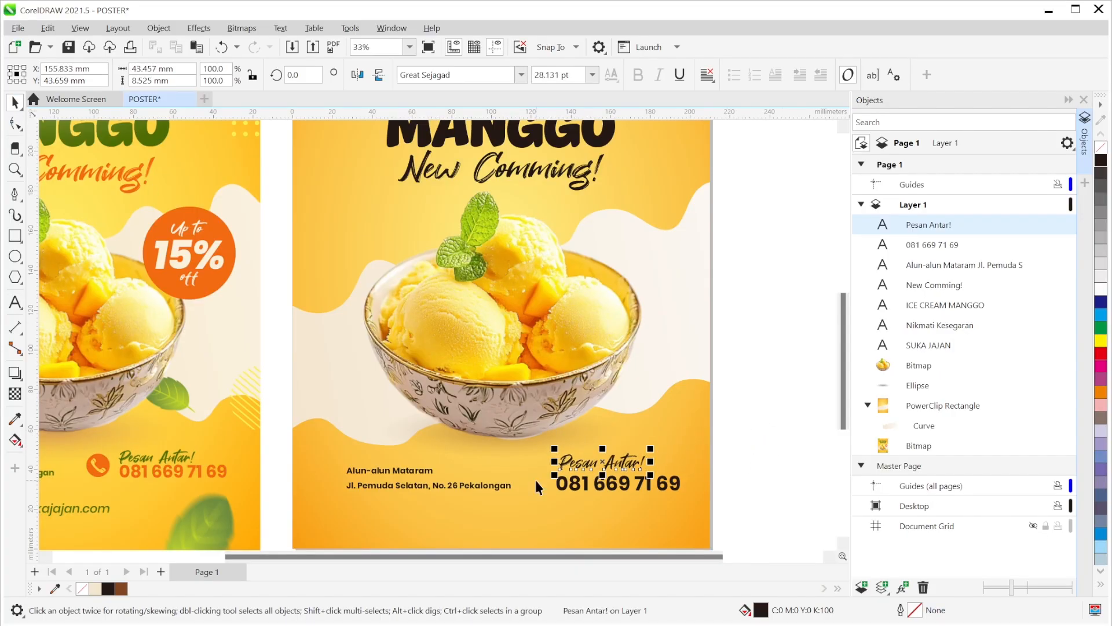
{"action": "key", "text": "Down"}
{"action": "key", "text": "Down"}
{"action": "key", "text": "Down"}
{"action": "key", "text": "Down"}
{"action": "left_click_drag", "start_coordinate": [648, 452], "coordinate": [640, 453]}
{"action": "key", "text": "Up"}
{"action": "left_click", "coordinate": [775, 437]}
{"action": "scroll", "coordinate": [649, 484], "scroll_direction": "down", "scroll_amount": 1}
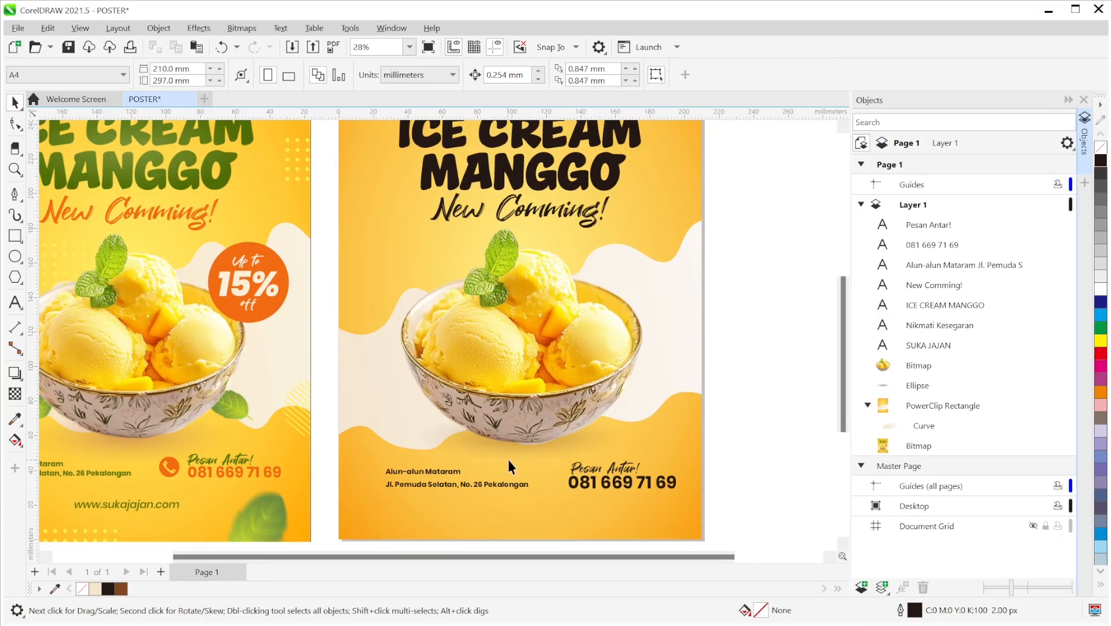
{"action": "left_click_drag", "start_coordinate": [505, 457], "coordinate": [585, 450]}
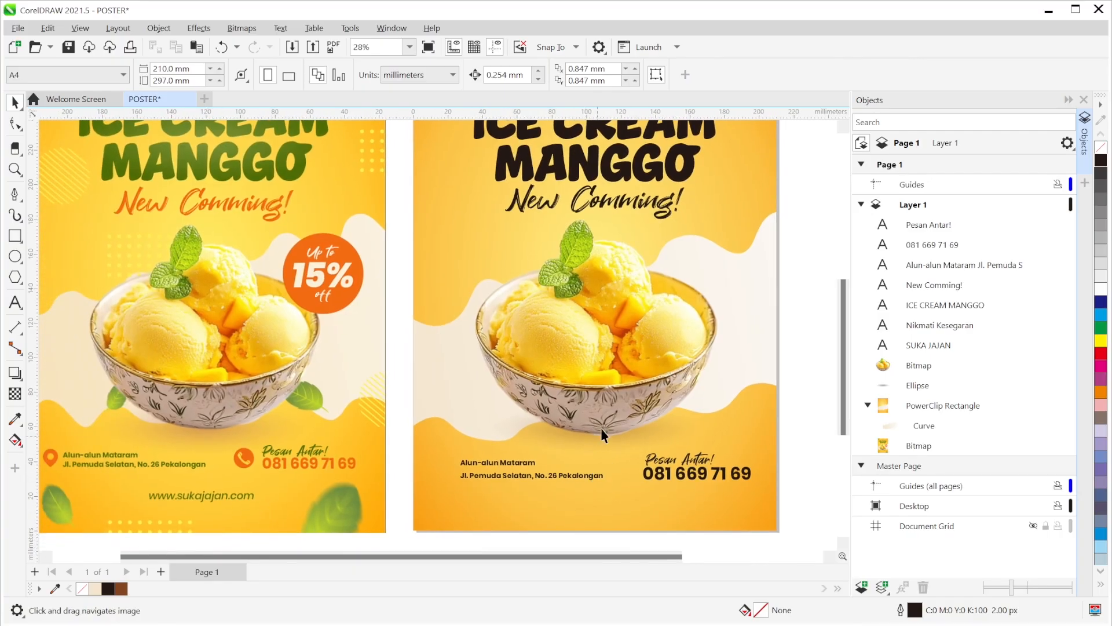
{"action": "scroll", "coordinate": [605, 242], "scroll_direction": "down", "scroll_amount": 1}
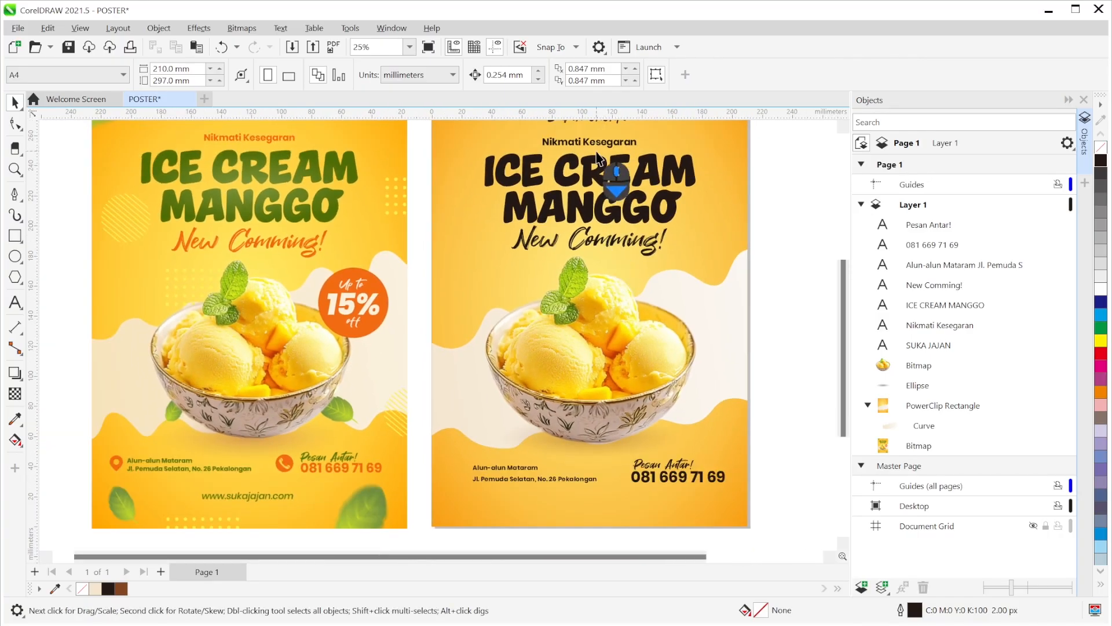
{"action": "left_click_drag", "start_coordinate": [593, 143], "coordinate": [596, 507]}
{"action": "double_click", "coordinate": [596, 508]}
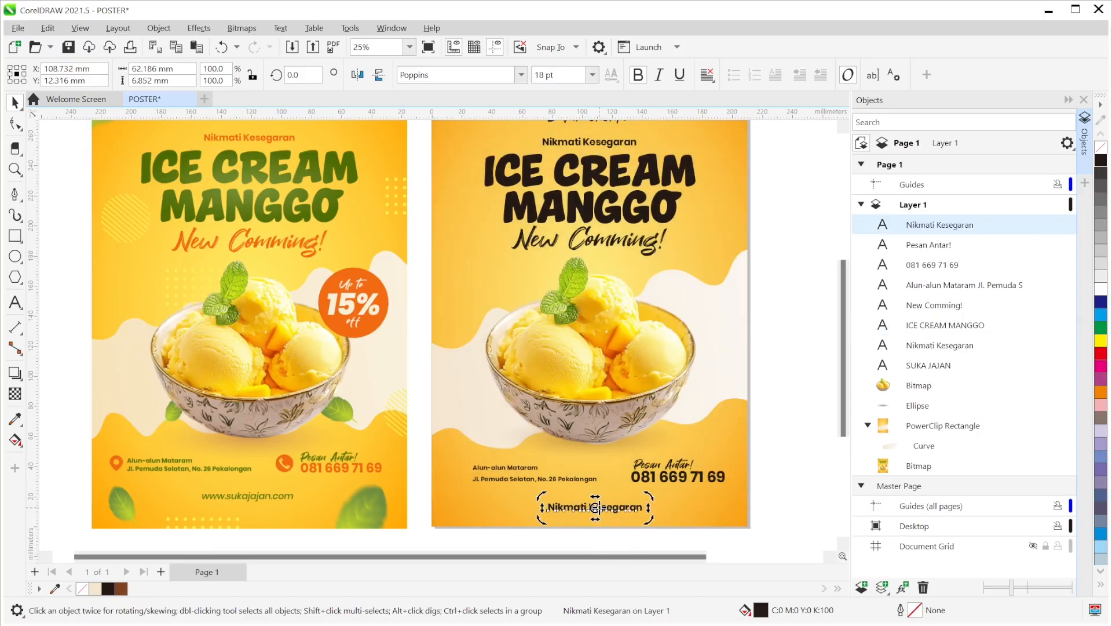
{"action": "key", "text": "ctrl+a"}
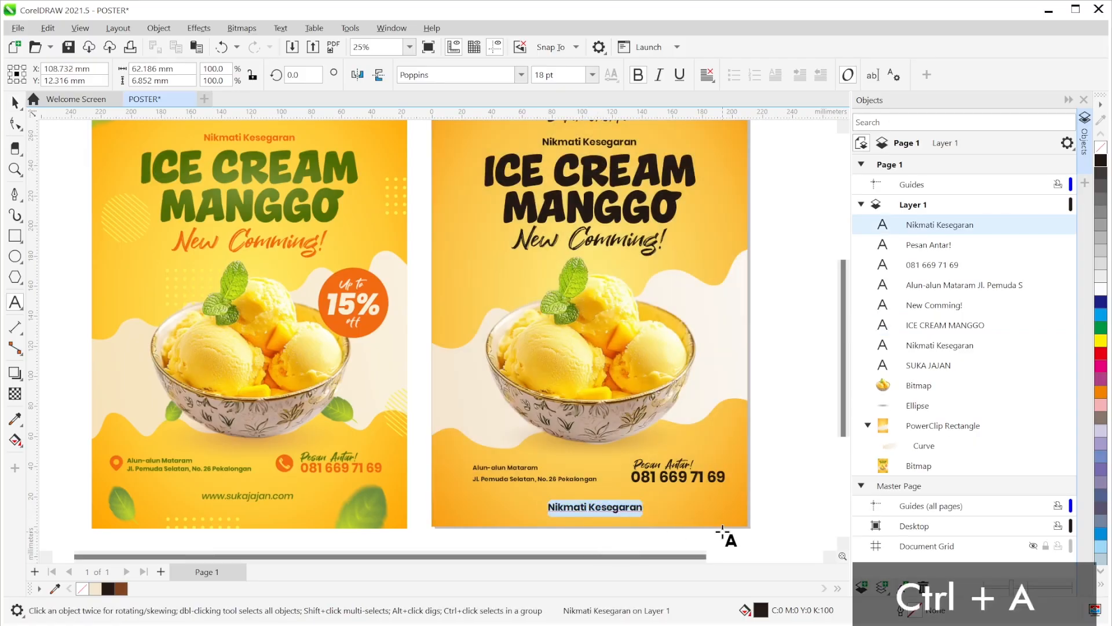
{"action": "type", "text": "www.s"}
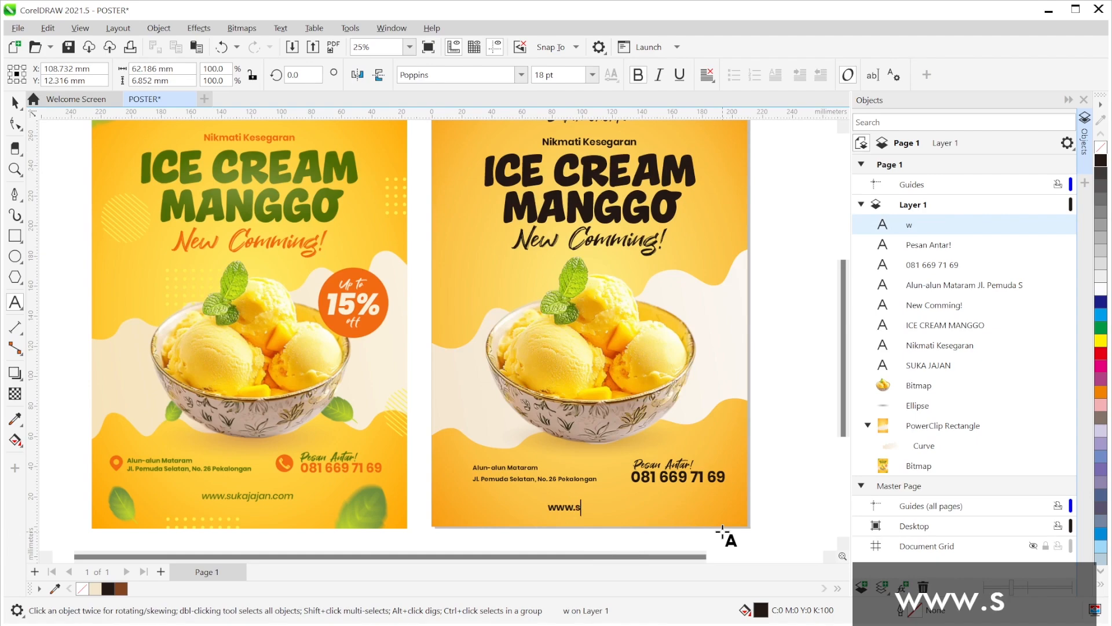
{"action": "type", "text": "ukajajan."}
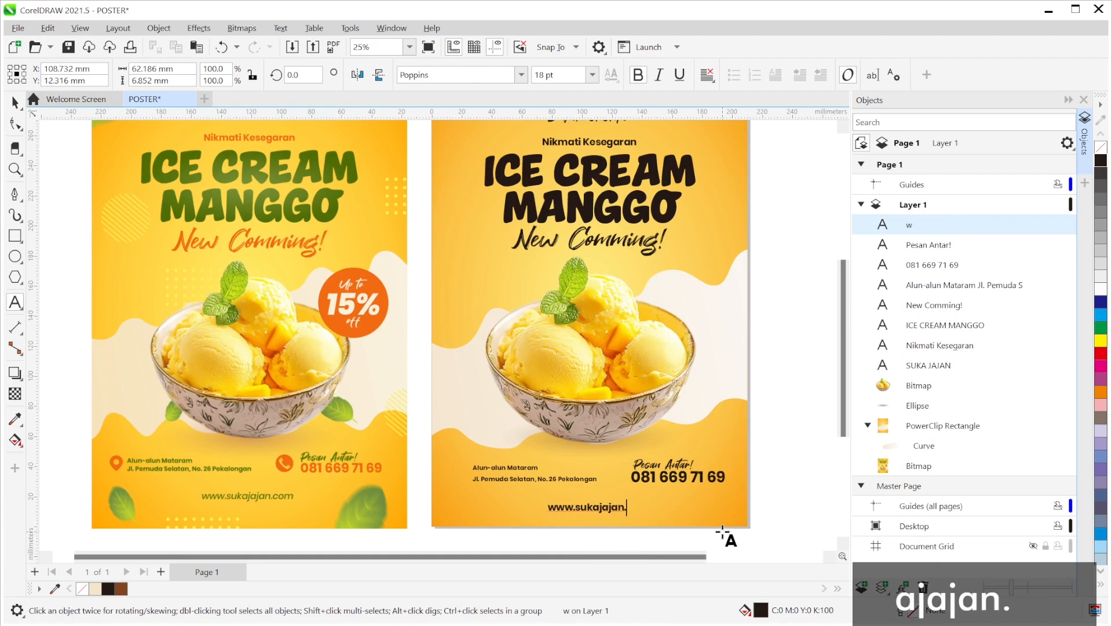
{"action": "type", "text": "co"}
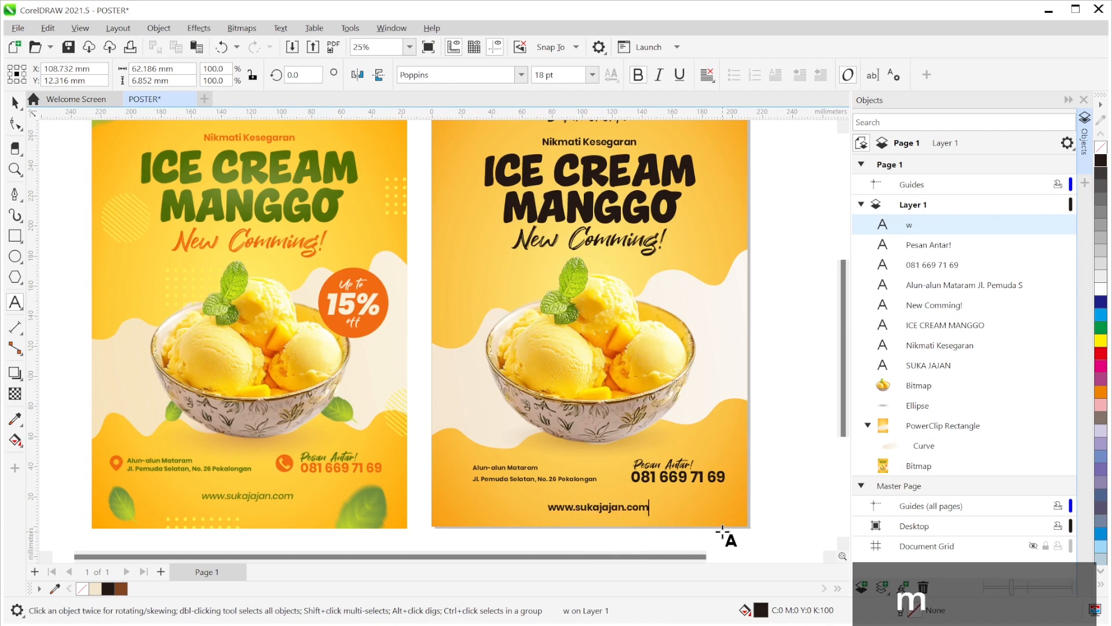
{"action": "type", "text": "m"}
{"action": "left_click", "coordinate": [15, 103]}
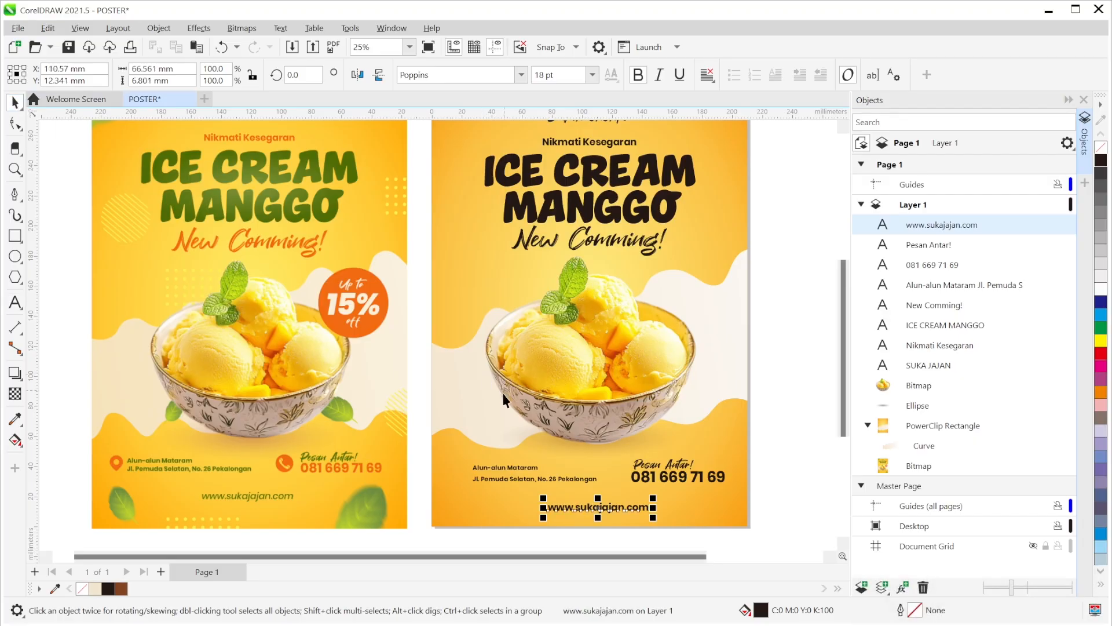
- Set the web address font to Poppins Medium italic
{"action": "left_click", "coordinate": [521, 75]}
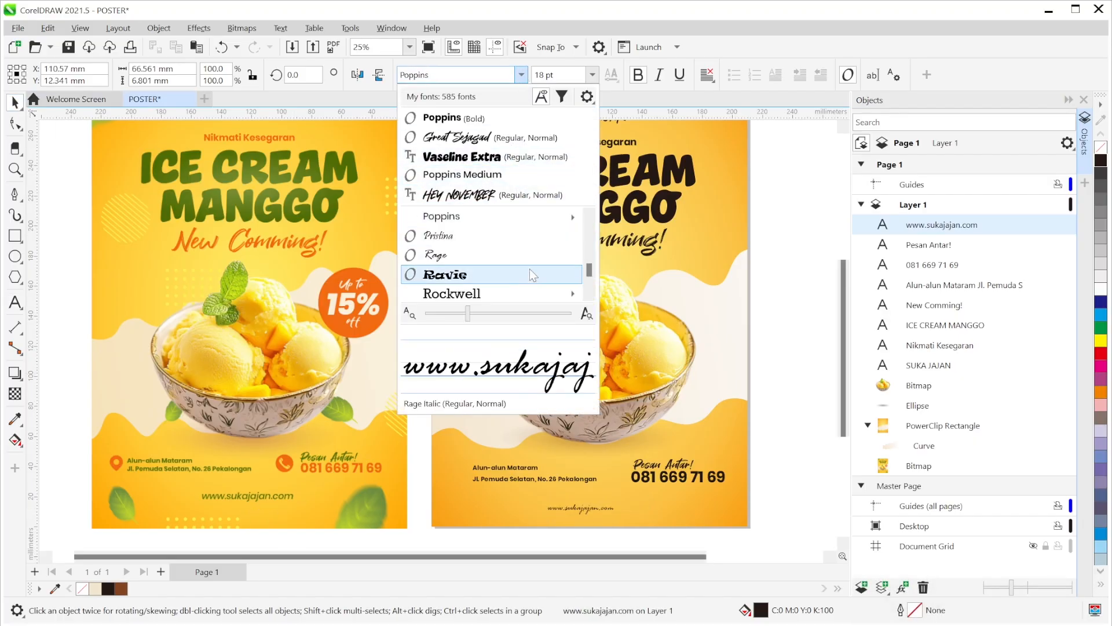
{"action": "mouse_move", "coordinate": [537, 221]}
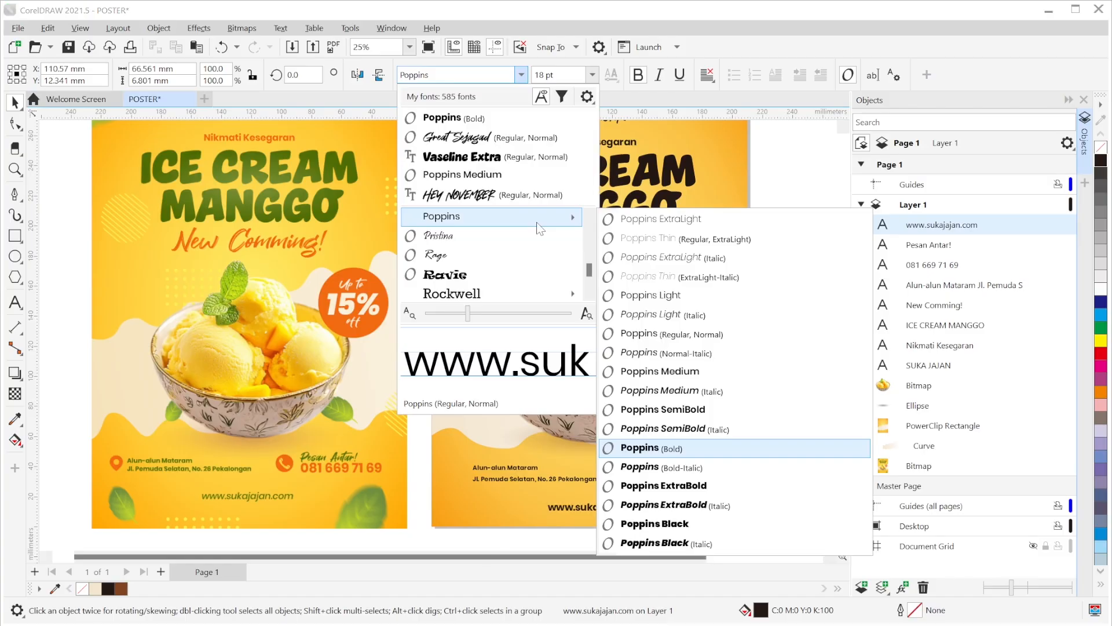
{"action": "left_click", "coordinate": [674, 393]}
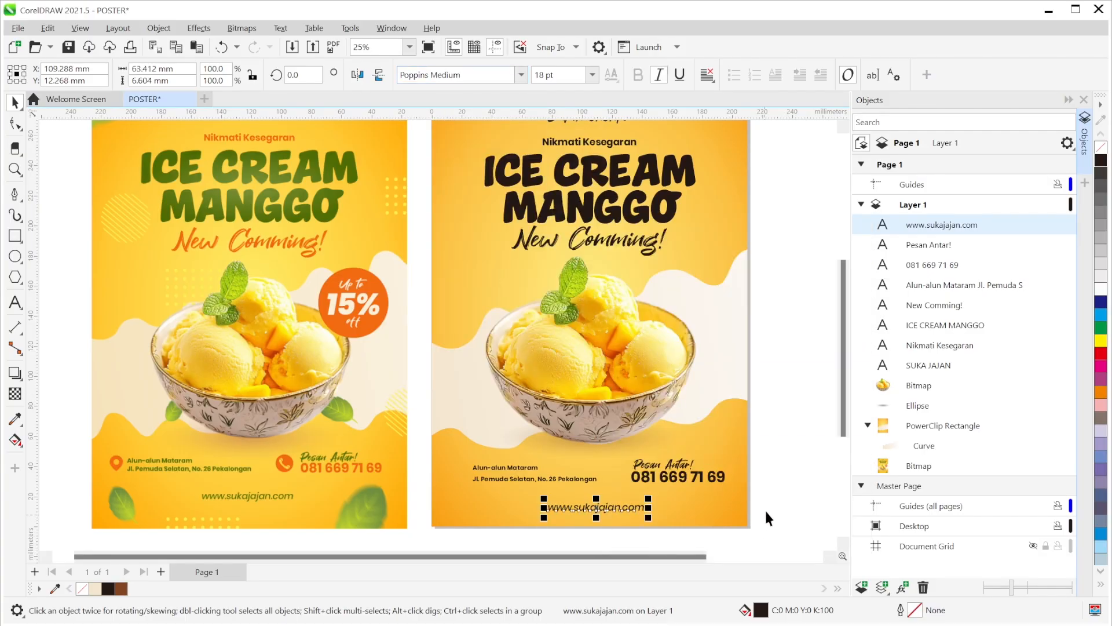
{"action": "left_click", "coordinate": [781, 500]}
- Size the web address to 16 pt, nudging it slightly up and right
{"action": "left_click", "coordinate": [629, 512]}
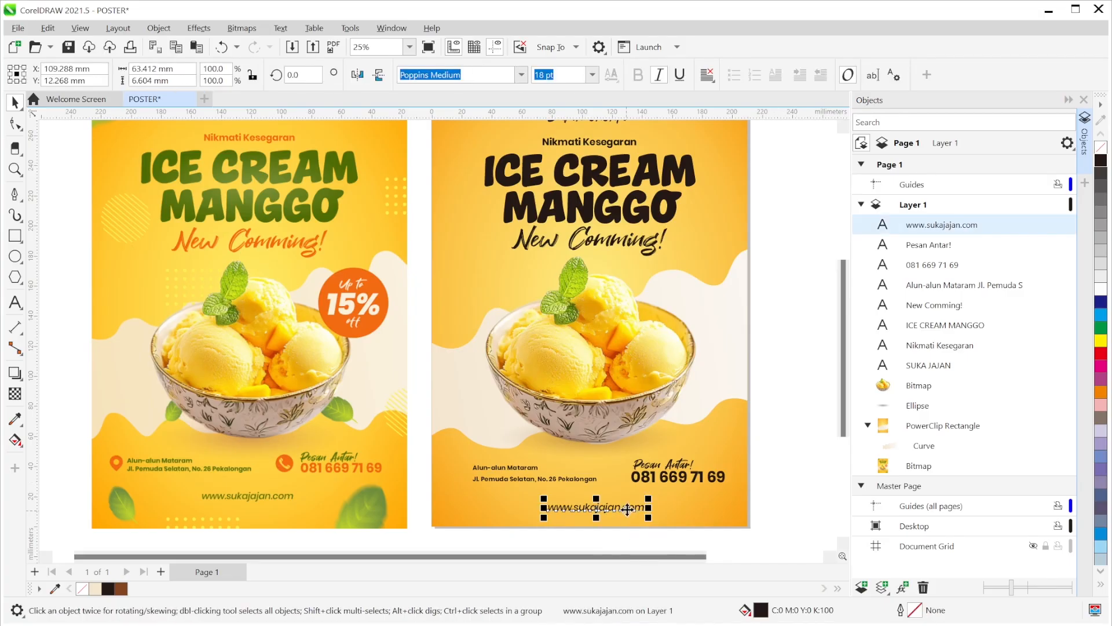
{"action": "left_click", "coordinate": [592, 75]}
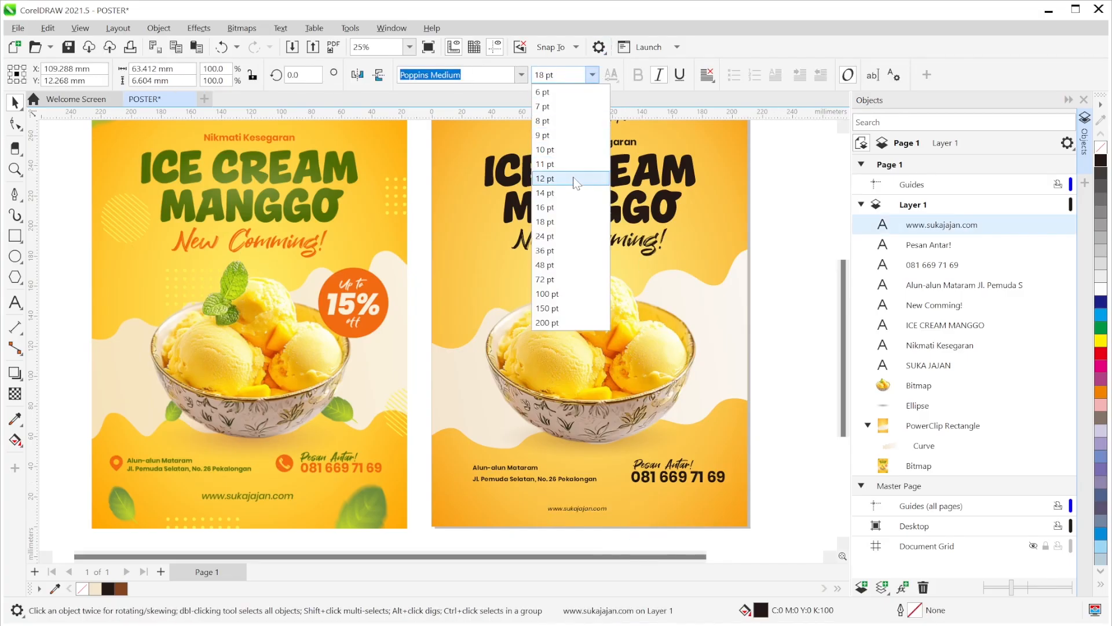
{"action": "left_click", "coordinate": [574, 178]}
{"action": "left_click_drag", "start_coordinate": [608, 506], "coordinate": [615, 500]}
{"action": "left_click", "coordinate": [592, 75]}
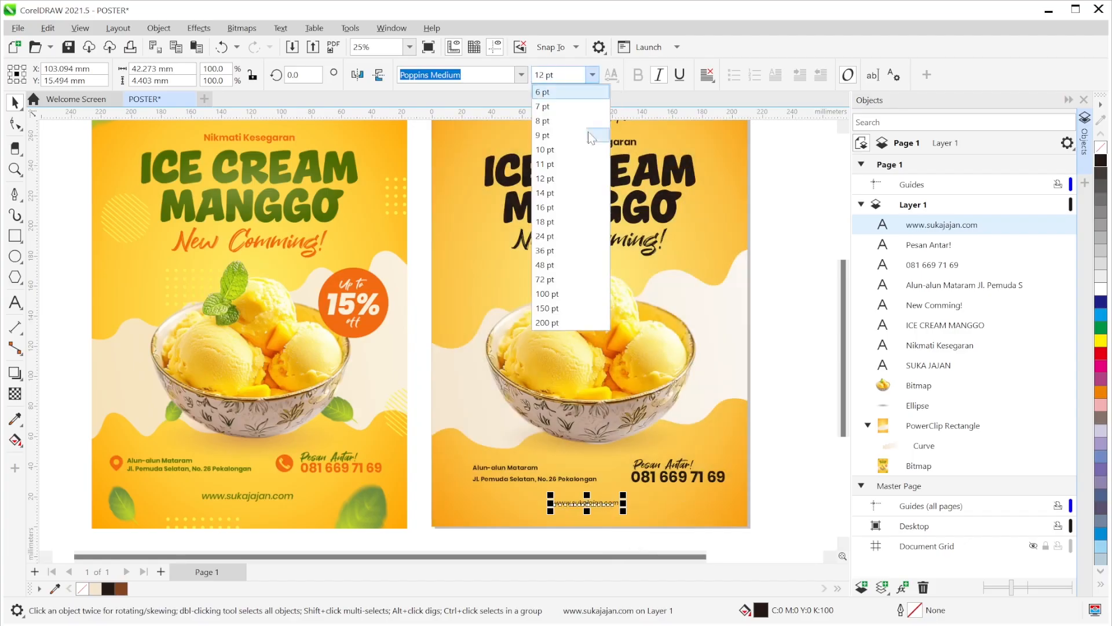
{"action": "left_click", "coordinate": [565, 212]}
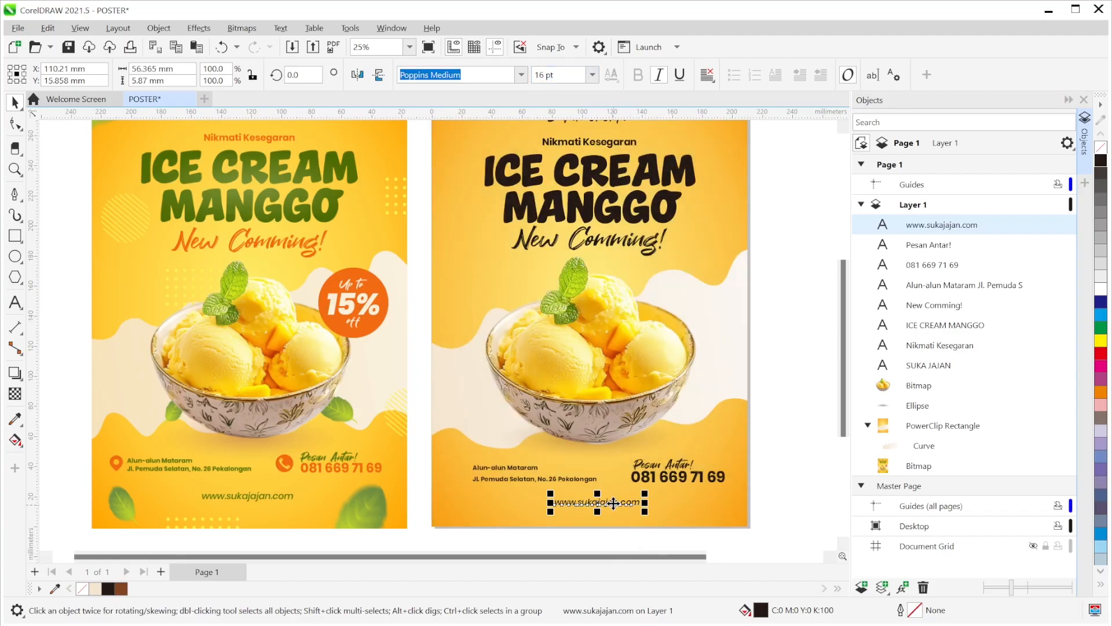
{"action": "left_click", "coordinate": [713, 509]}
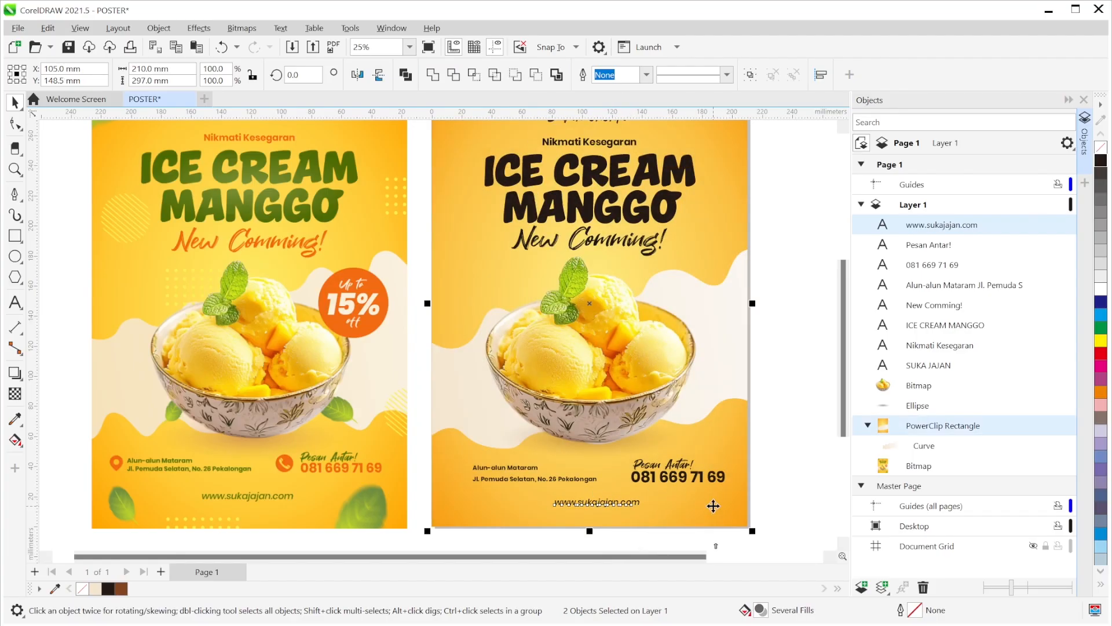
{"action": "left_click", "coordinate": [824, 440]}
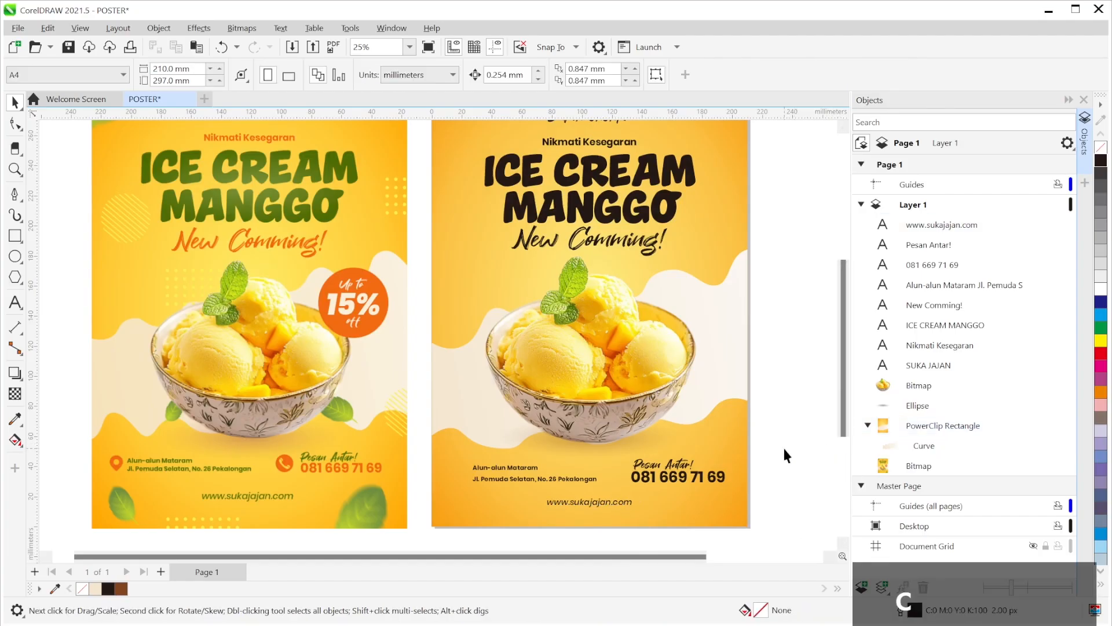
{"action": "scroll", "coordinate": [788, 438], "scroll_direction": "down", "scroll_amount": 2}
{"action": "left_click_drag", "start_coordinate": [731, 444], "coordinate": [753, 439]}
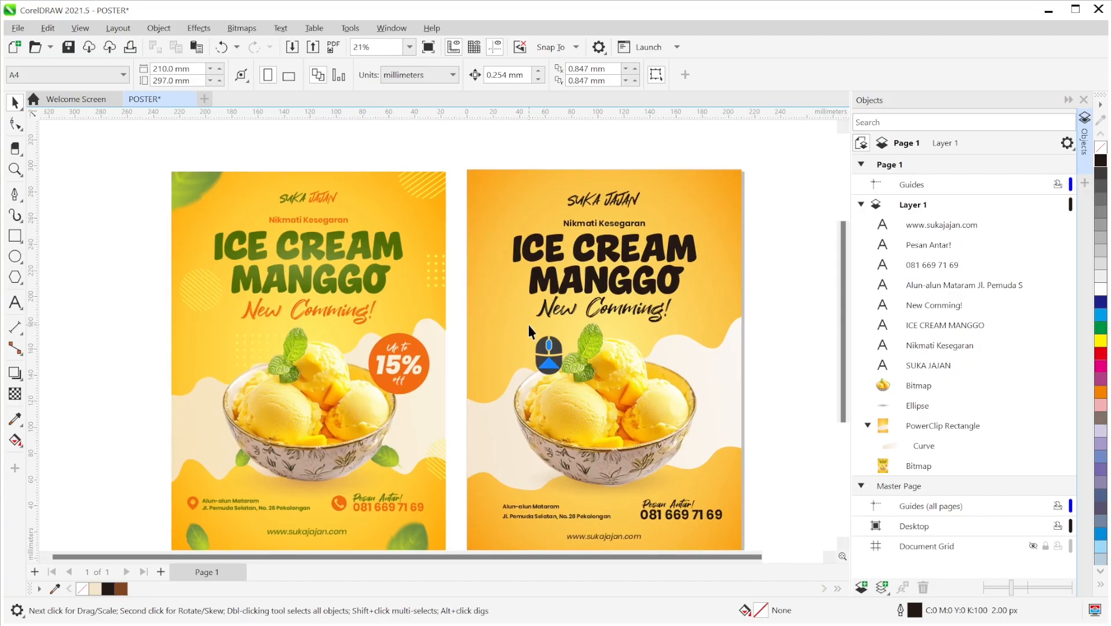
- Sample the mint-leaf green and apply it to ICE CREAM MANGGO, SUKA JAJAN, the address and Pesan Antar!
{"action": "scroll", "coordinate": [528, 328], "scroll_direction": "up", "scroll_amount": 2}
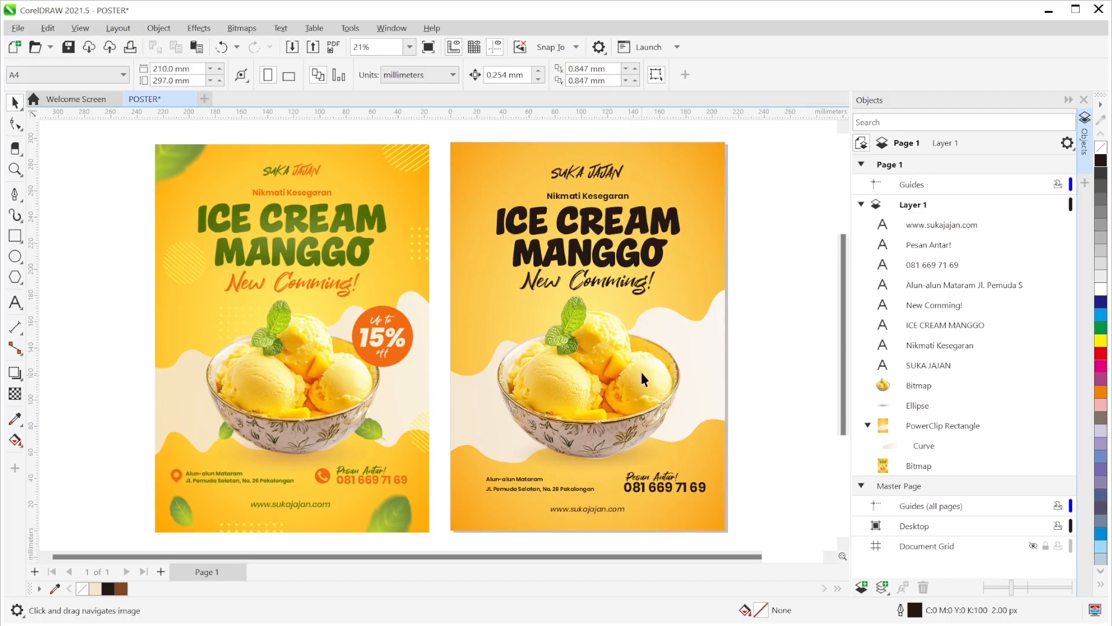
{"action": "left_click", "coordinate": [16, 419]}
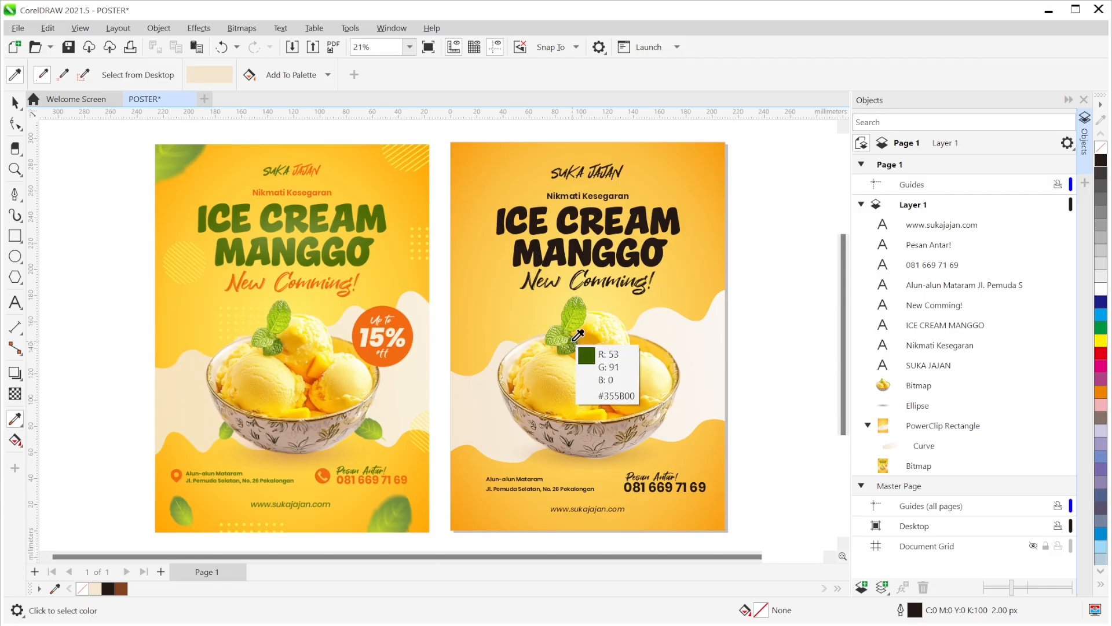
{"action": "left_click", "coordinate": [575, 338]}
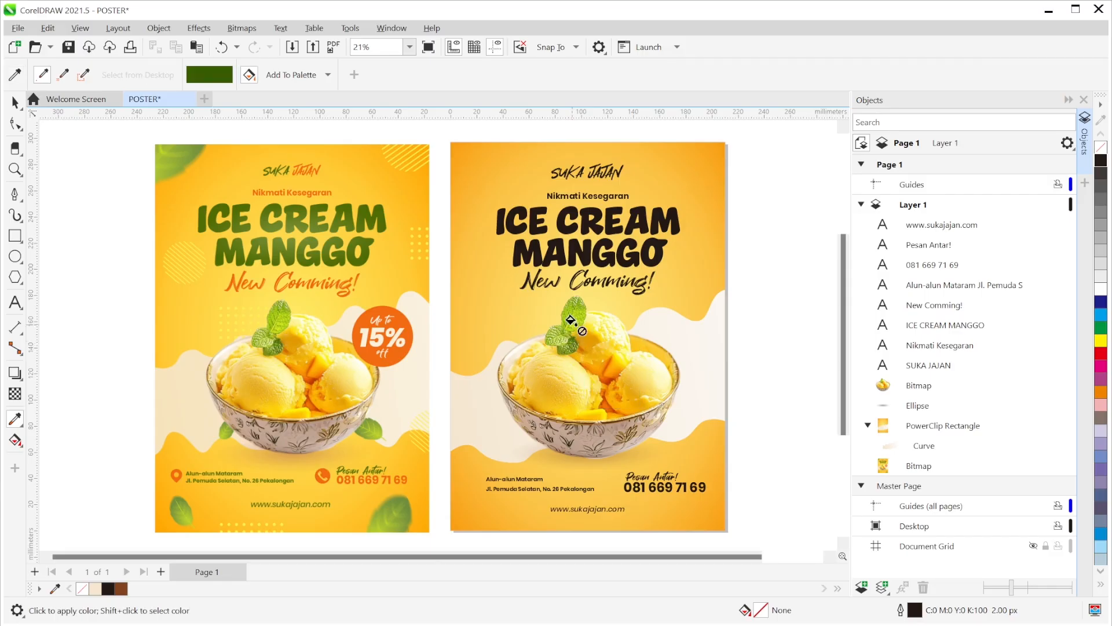
{"action": "left_click", "coordinate": [571, 248]}
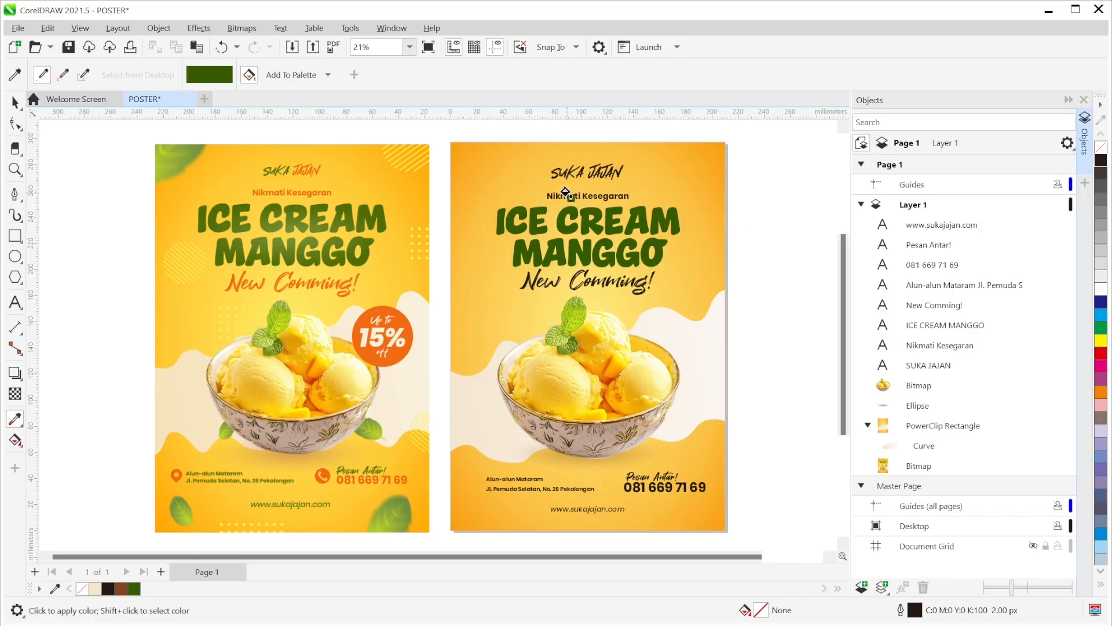
{"action": "left_click", "coordinate": [551, 172]}
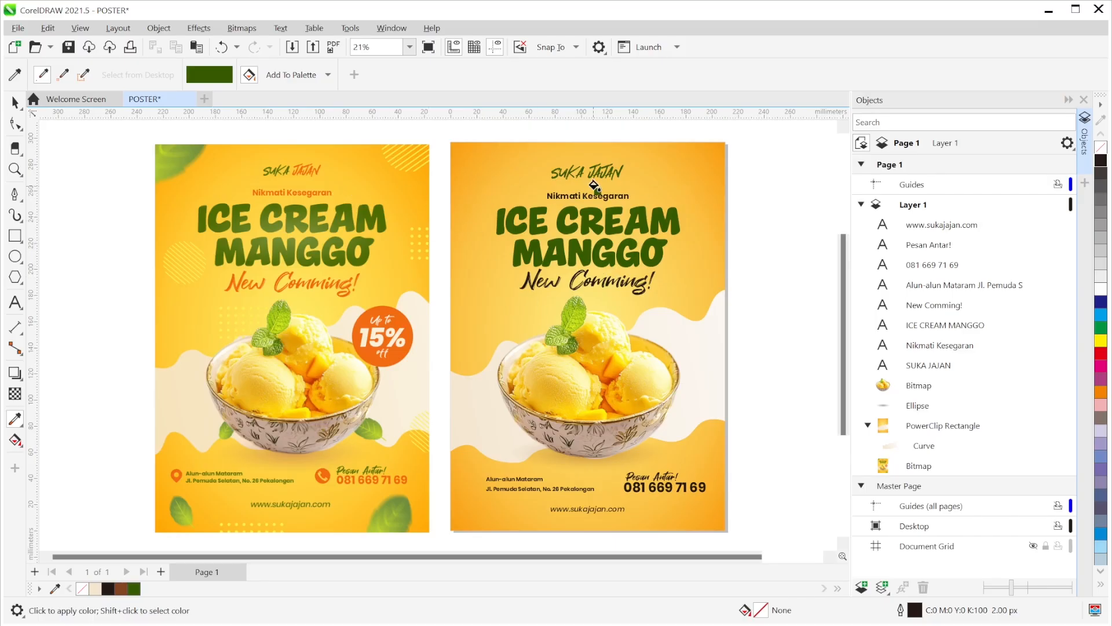
{"action": "left_click", "coordinate": [562, 488]}
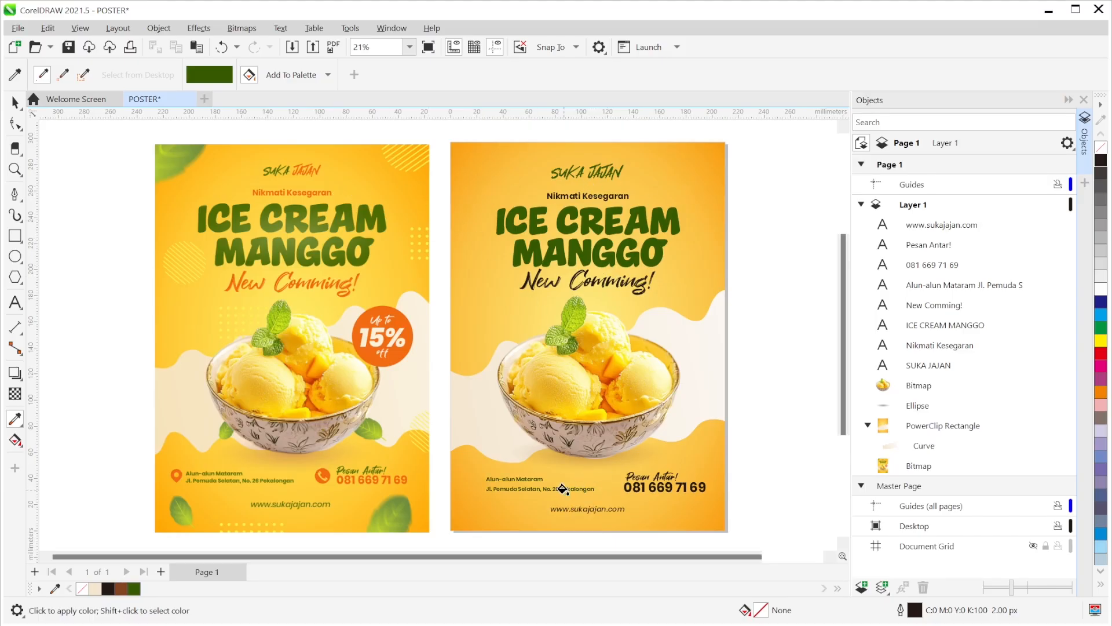
{"action": "left_click", "coordinate": [644, 478]}
- Sample the mango orange and apply it to Nikmati Kesegaran, New Comming! and the phone number
{"action": "left_click", "coordinate": [15, 102]}
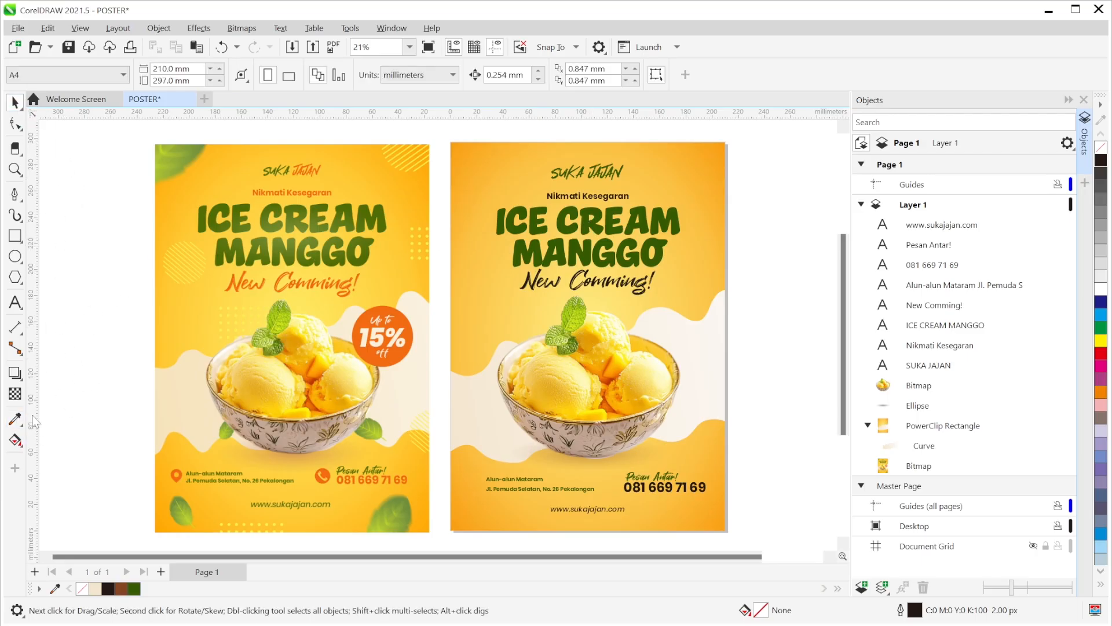
{"action": "left_click", "coordinate": [15, 420]}
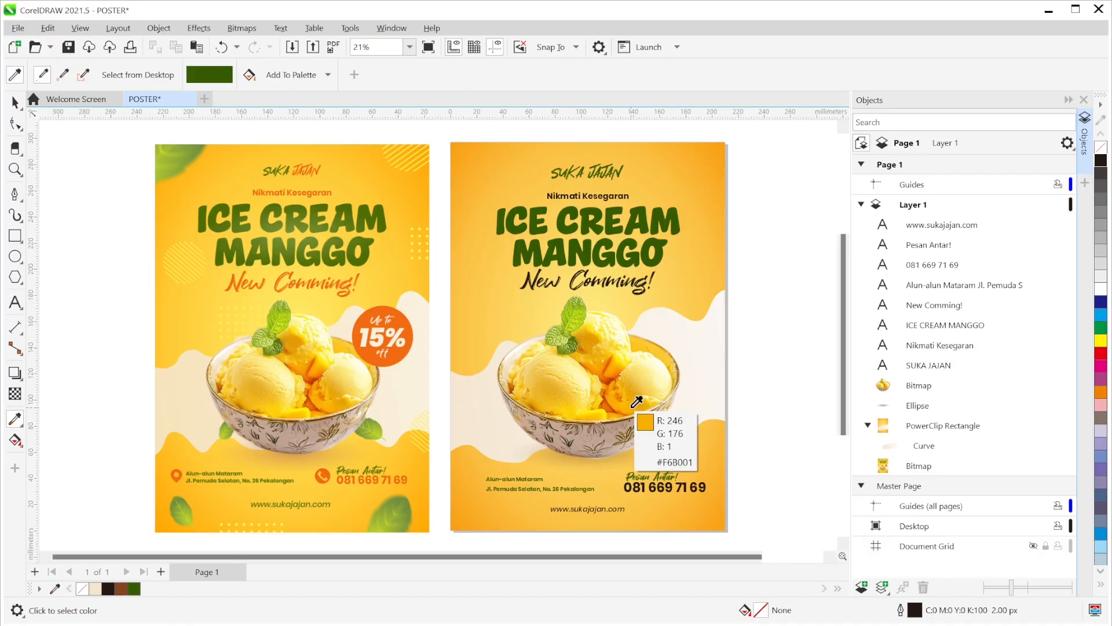
{"action": "left_click", "coordinate": [609, 364]}
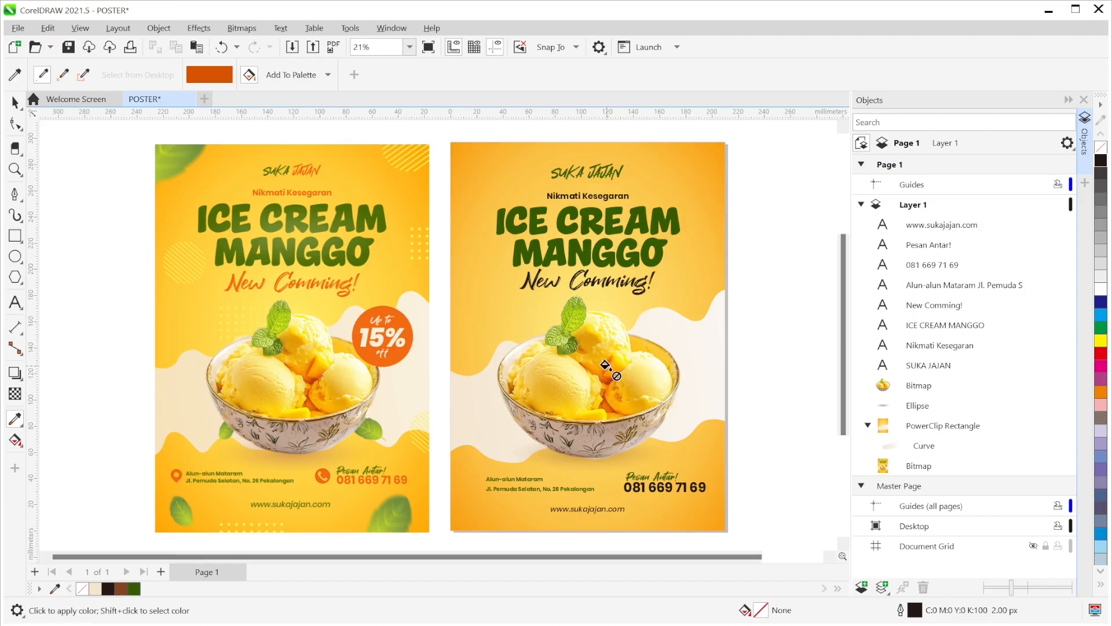
{"action": "left_click", "coordinate": [591, 196]}
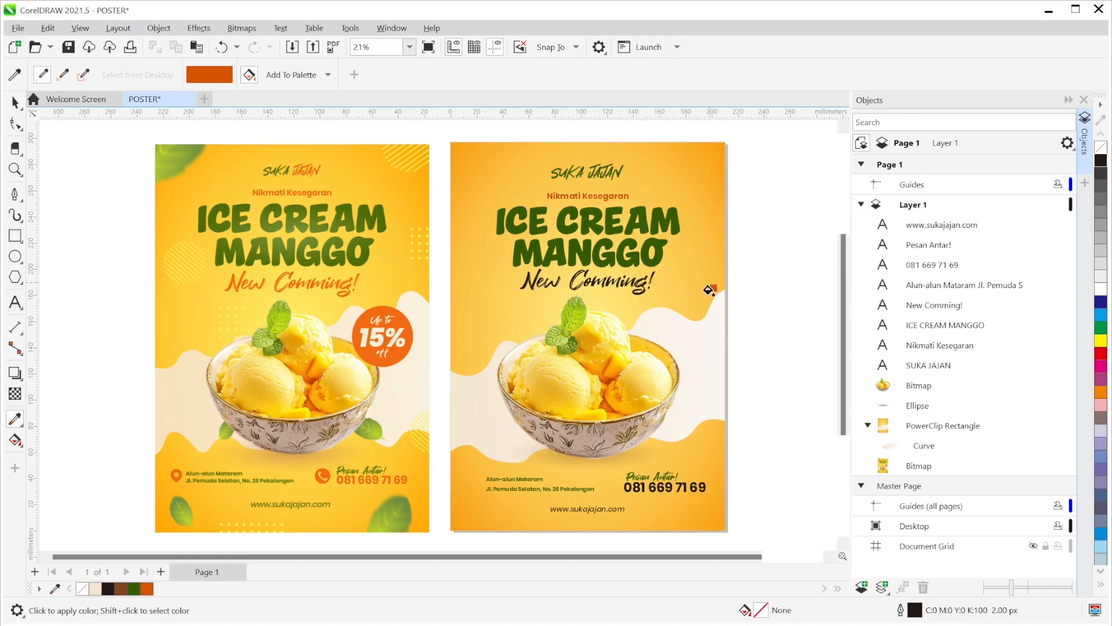
{"action": "left_click", "coordinate": [581, 283]}
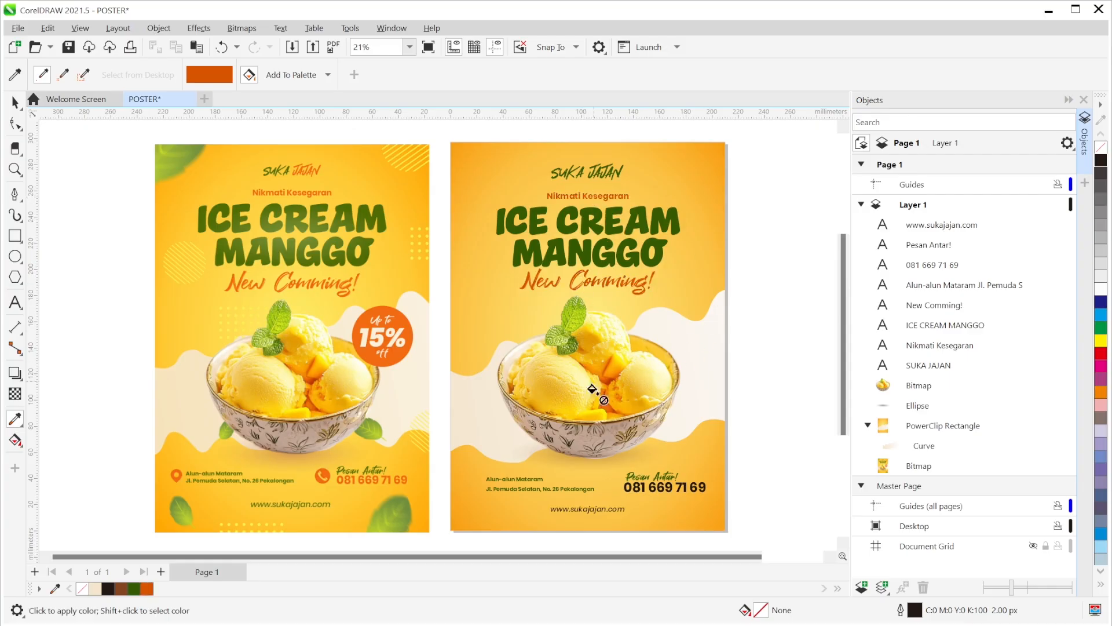
{"action": "left_click", "coordinate": [639, 487]}
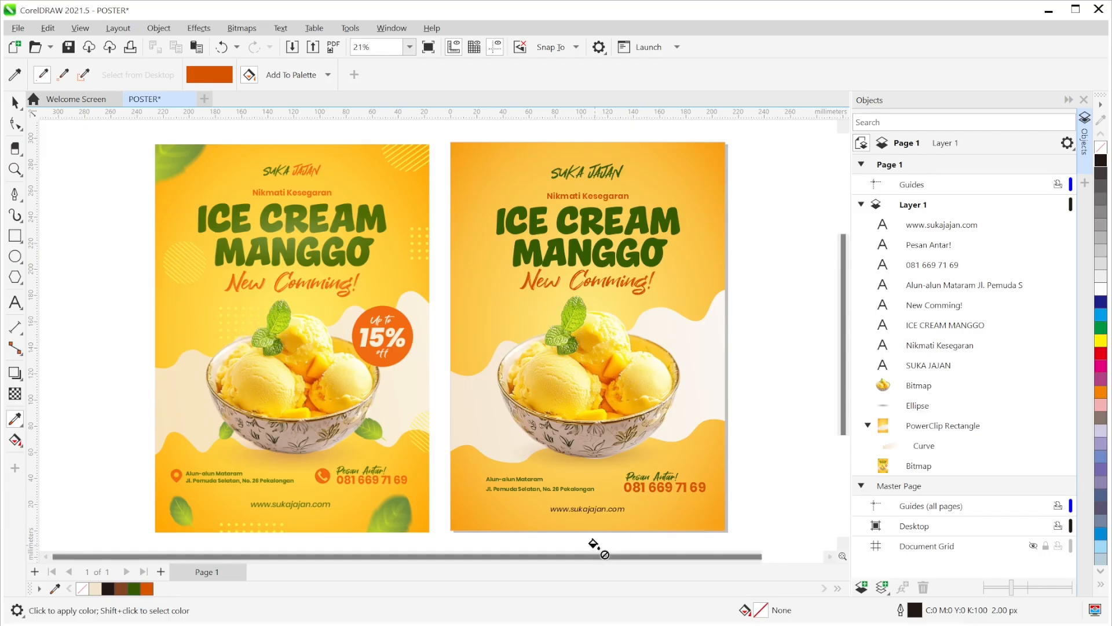
- Fill the web address with the saved green palette swatch
{"action": "key", "text": "space"}
{"action": "left_click", "coordinate": [615, 509]}
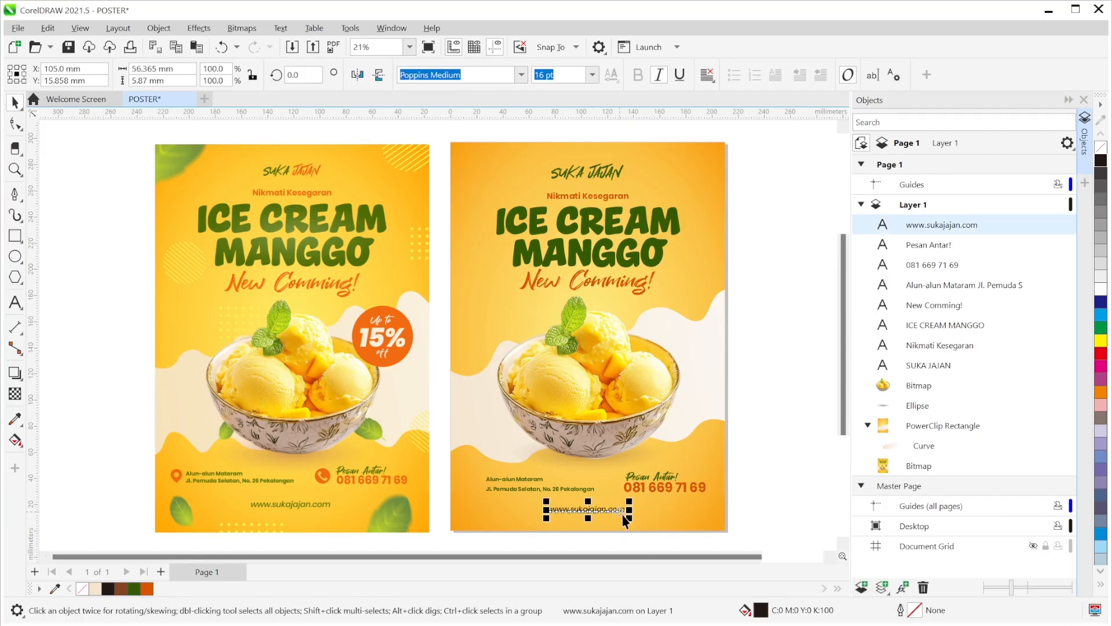
{"action": "left_click", "coordinate": [135, 591]}
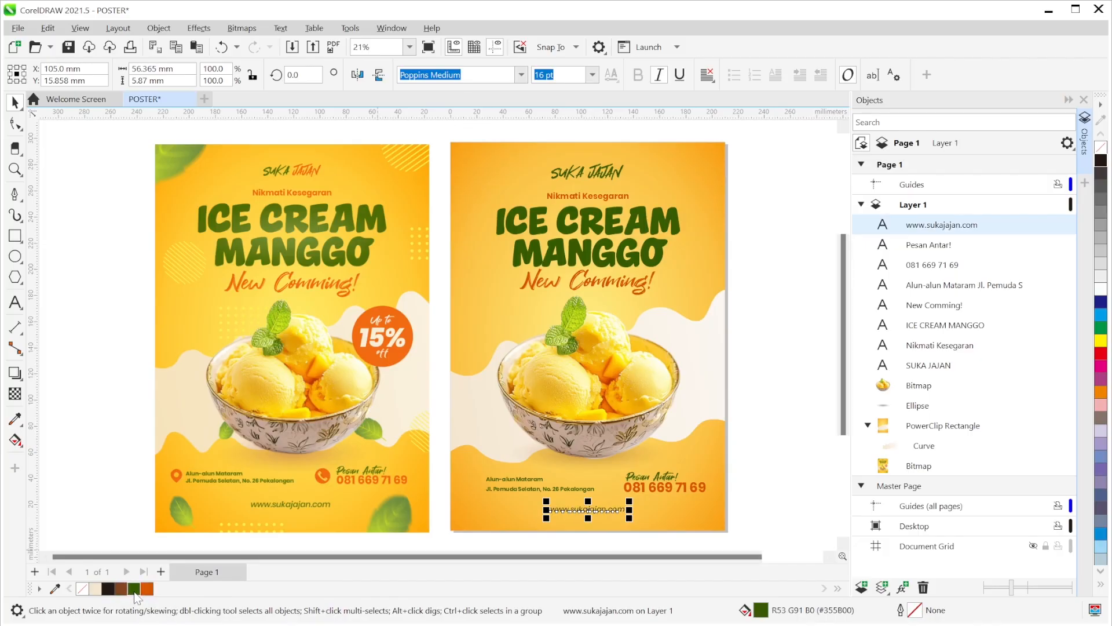
{"action": "left_click", "coordinate": [812, 366]}
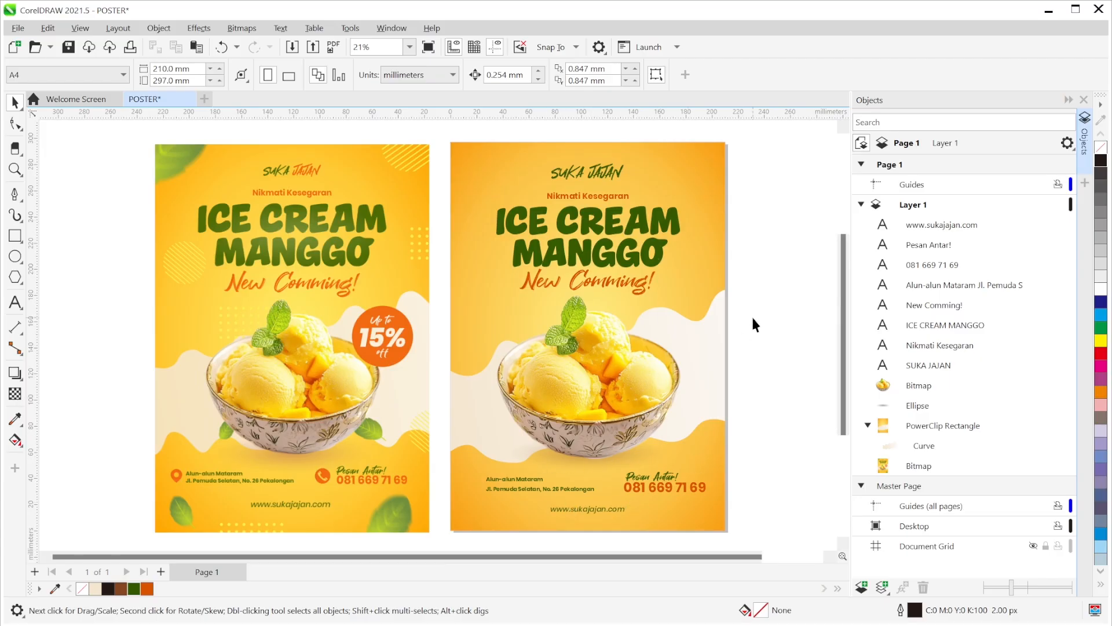
- Colour the word JAJAN orange within SUKA JAJAN, then select the ICE CREAM MANGGO heading
{"action": "left_click", "coordinate": [661, 249]}
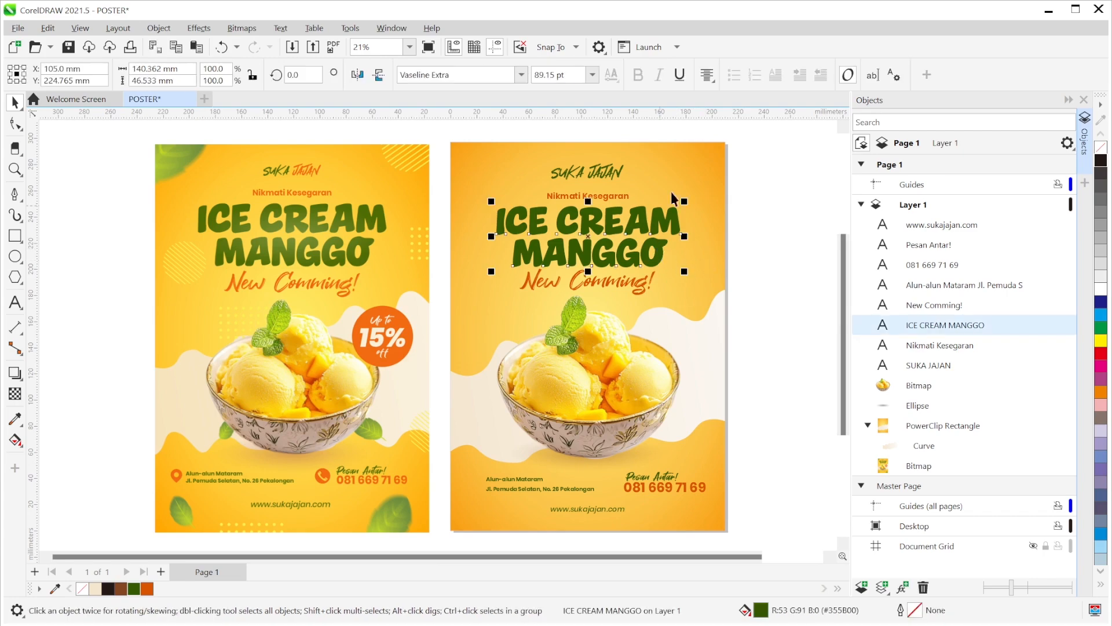
{"action": "left_click", "coordinate": [592, 179]}
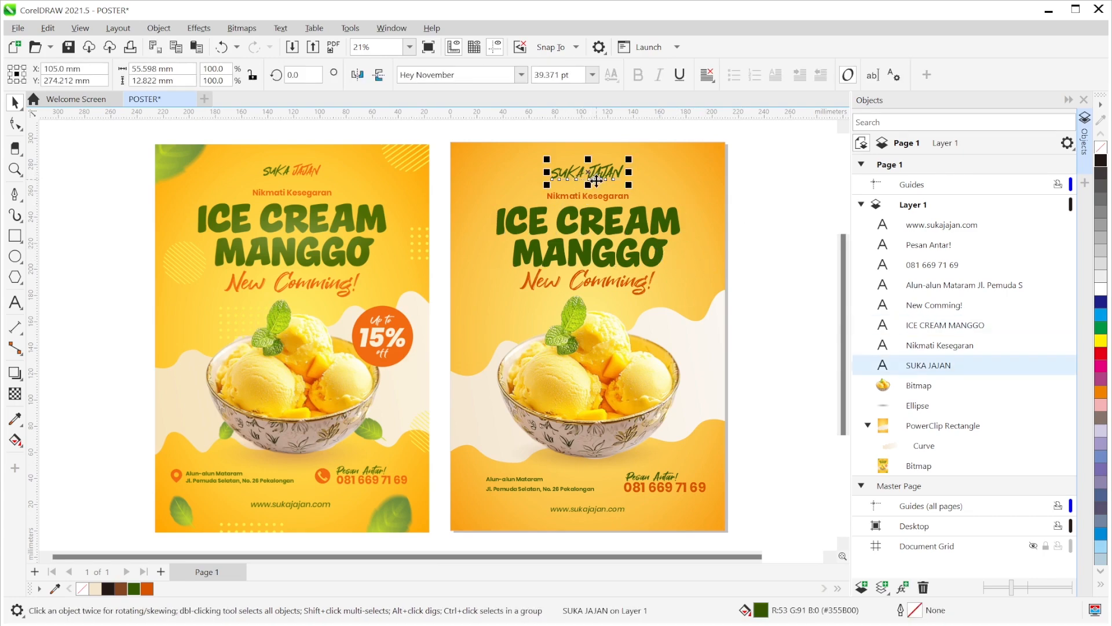
{"action": "left_click", "coordinate": [776, 162]}
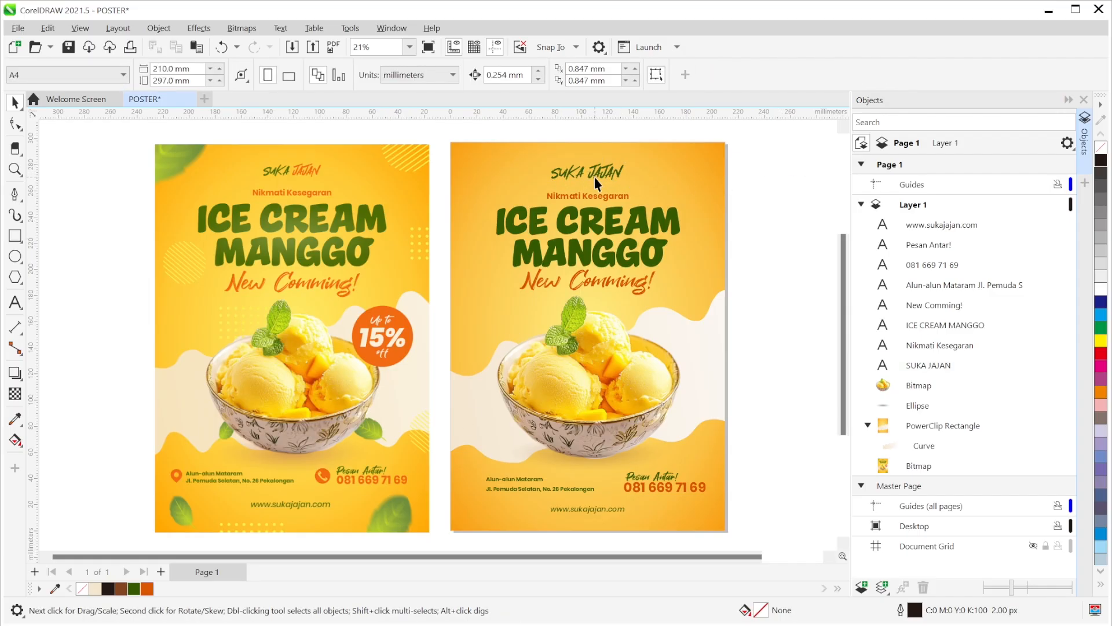
{"action": "double_click", "coordinate": [594, 175]}
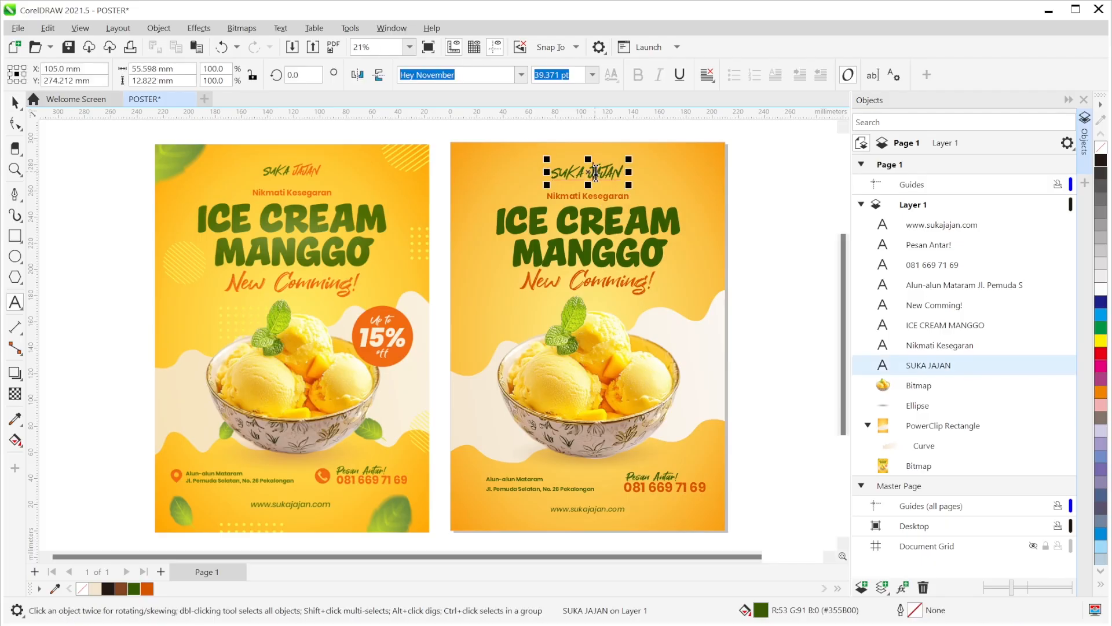
{"action": "left_click_drag", "start_coordinate": [624, 172], "coordinate": [588, 172]}
{"action": "left_click", "coordinate": [146, 589]}
{"action": "left_click", "coordinate": [14, 102]}
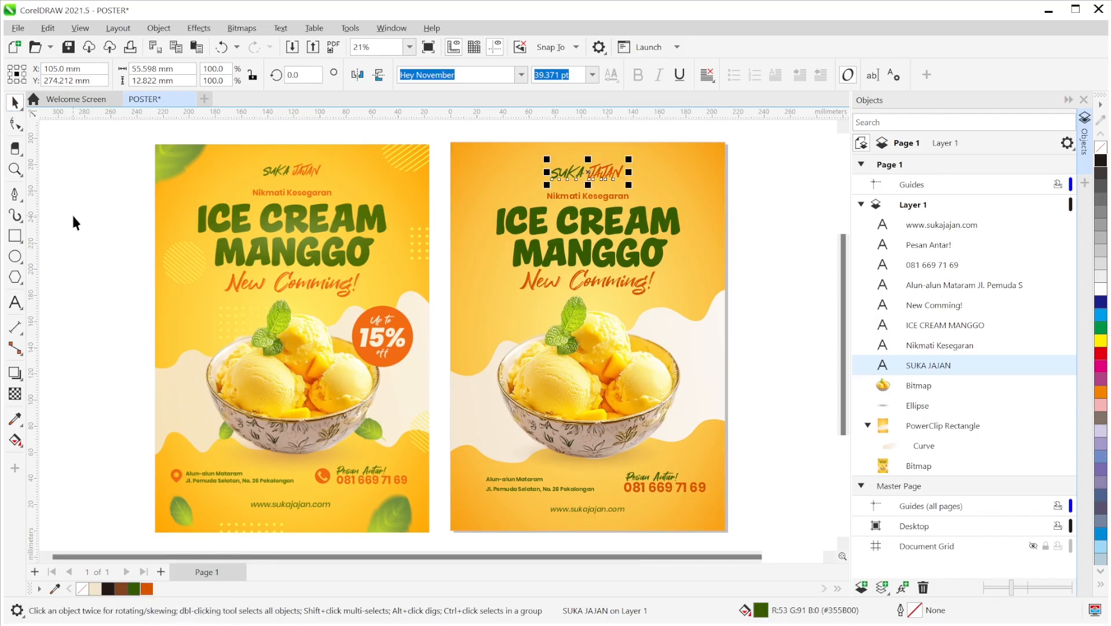
{"action": "left_click", "coordinate": [749, 310]}
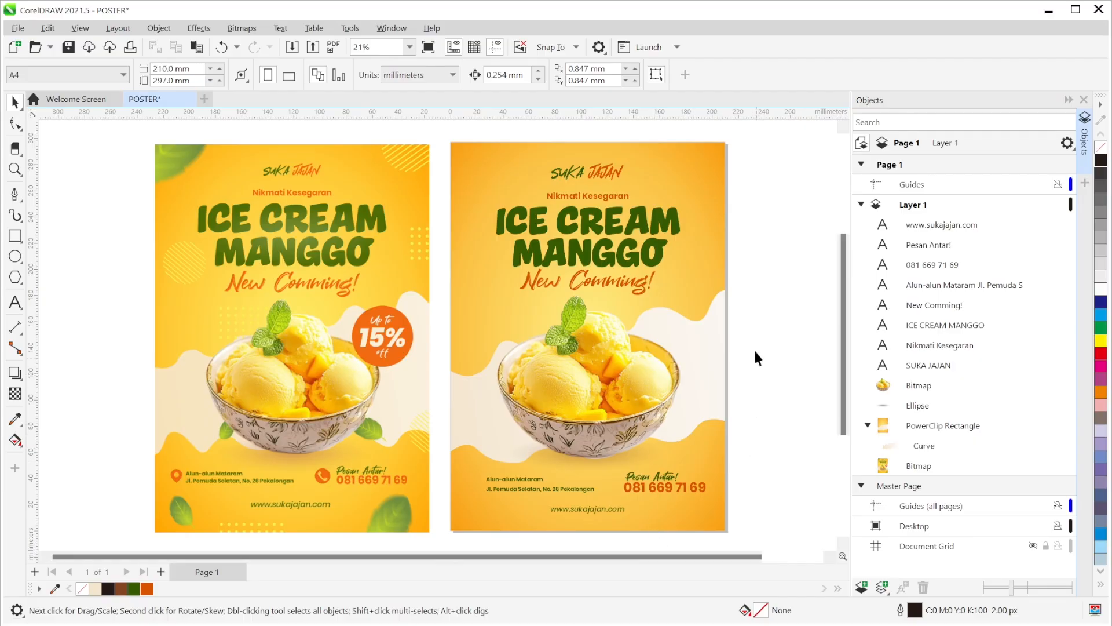
{"action": "left_click", "coordinate": [661, 255]}
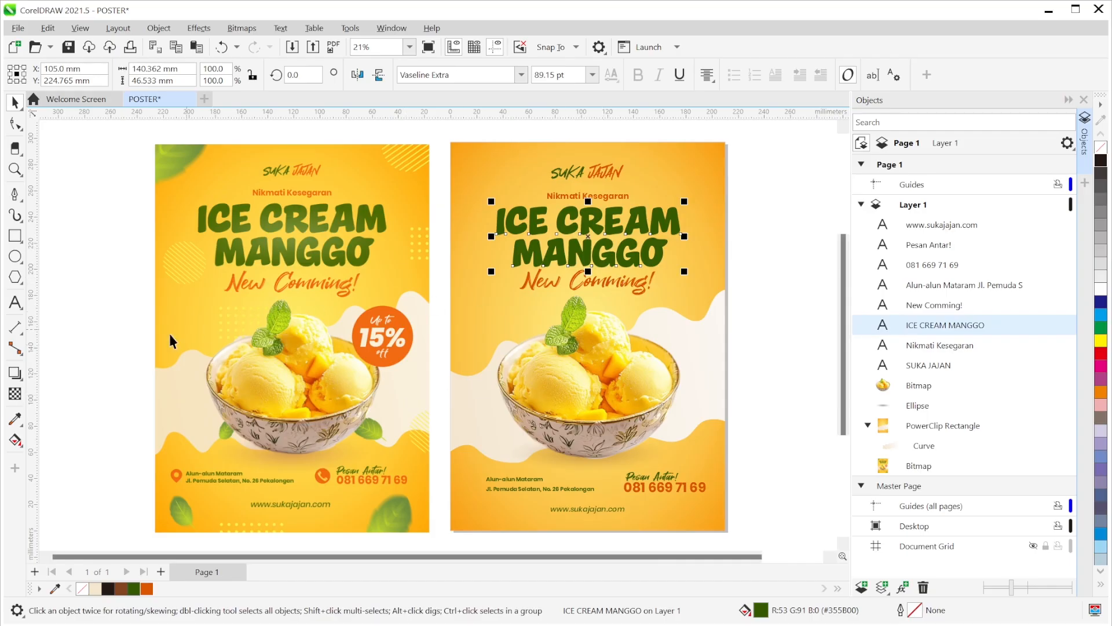
- Give the ICE CREAM MANGGO heading an elliptical fountain fill
{"action": "left_click", "coordinate": [16, 441]}
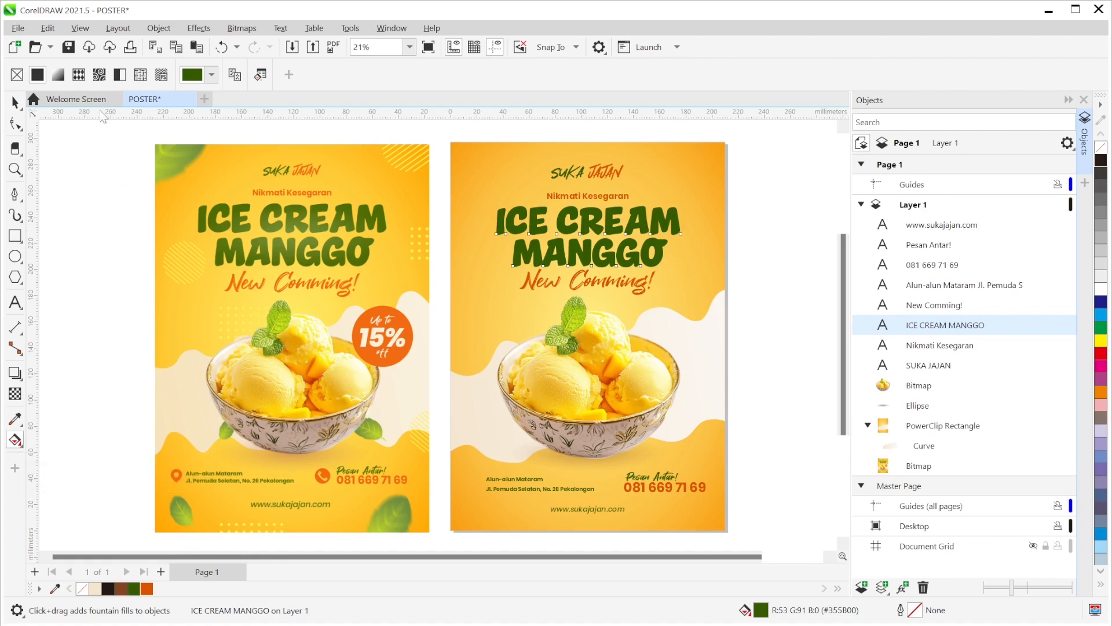
{"action": "left_click", "coordinate": [58, 75]}
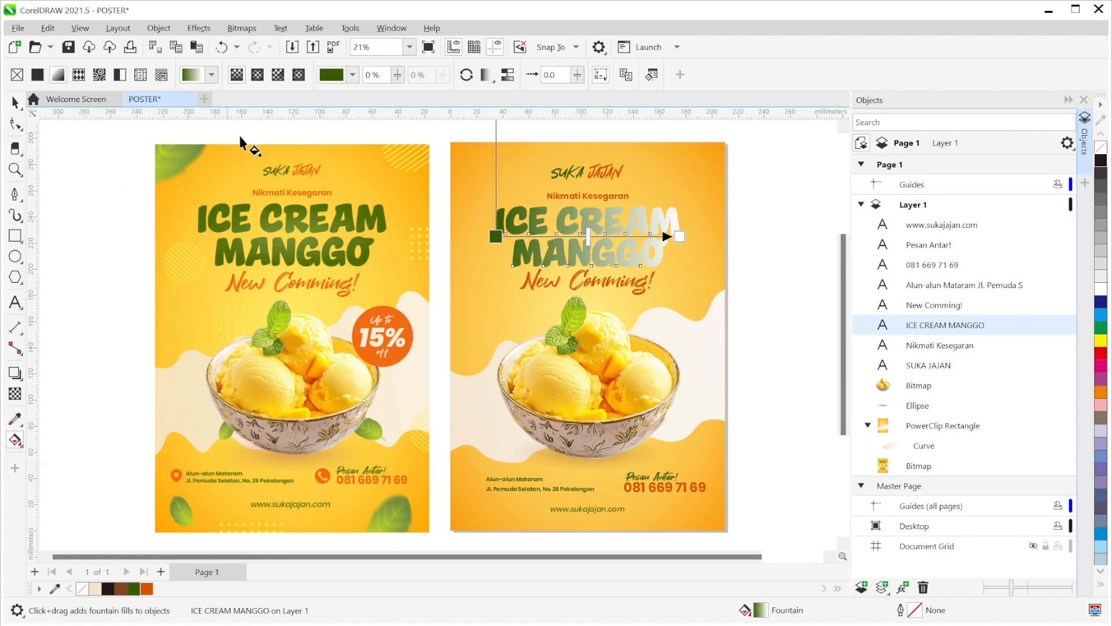
{"action": "left_click", "coordinate": [259, 82]}
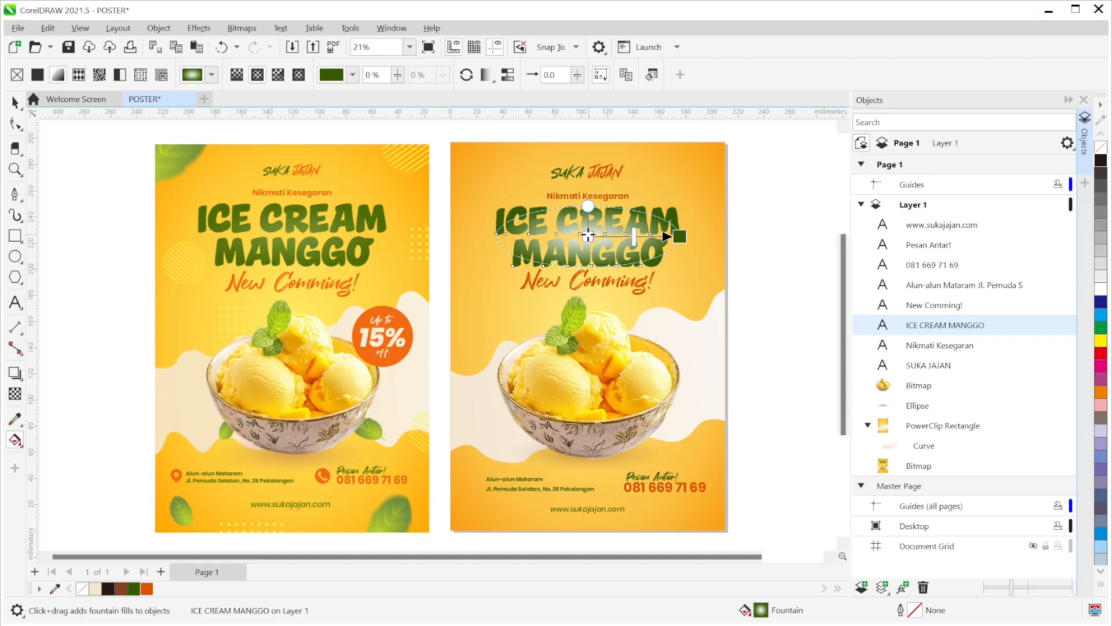
- Set the gradient's centre stop to the mint leaf green #7BA10E sampled from the poster
{"action": "left_click", "coordinate": [588, 235]}
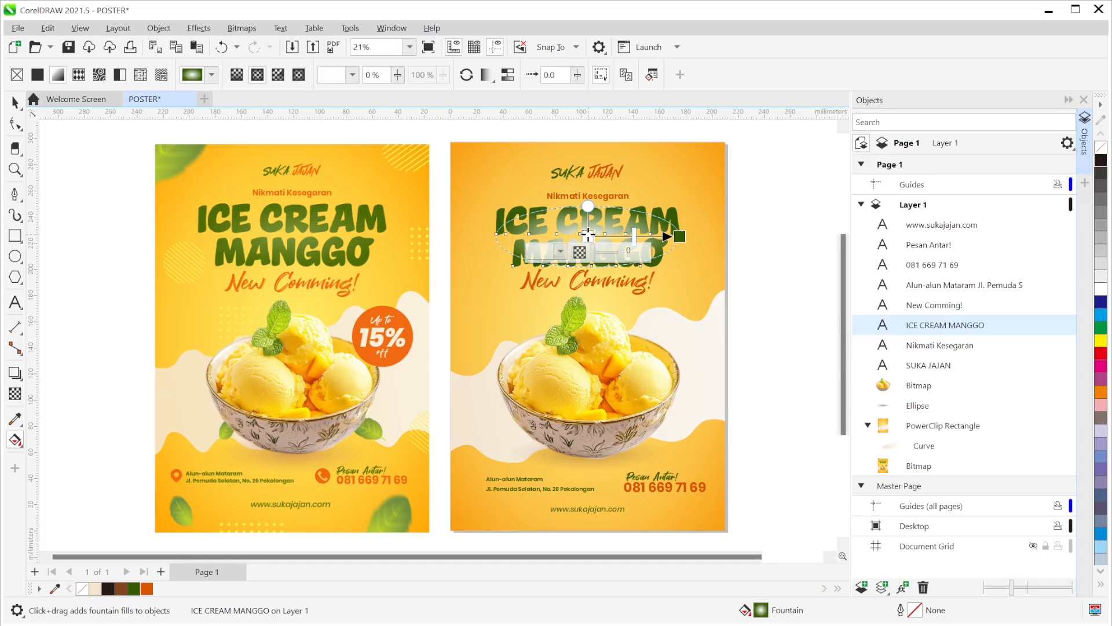
{"action": "left_click", "coordinate": [560, 251]}
{"action": "left_click_drag", "start_coordinate": [617, 268], "coordinate": [826, 183]}
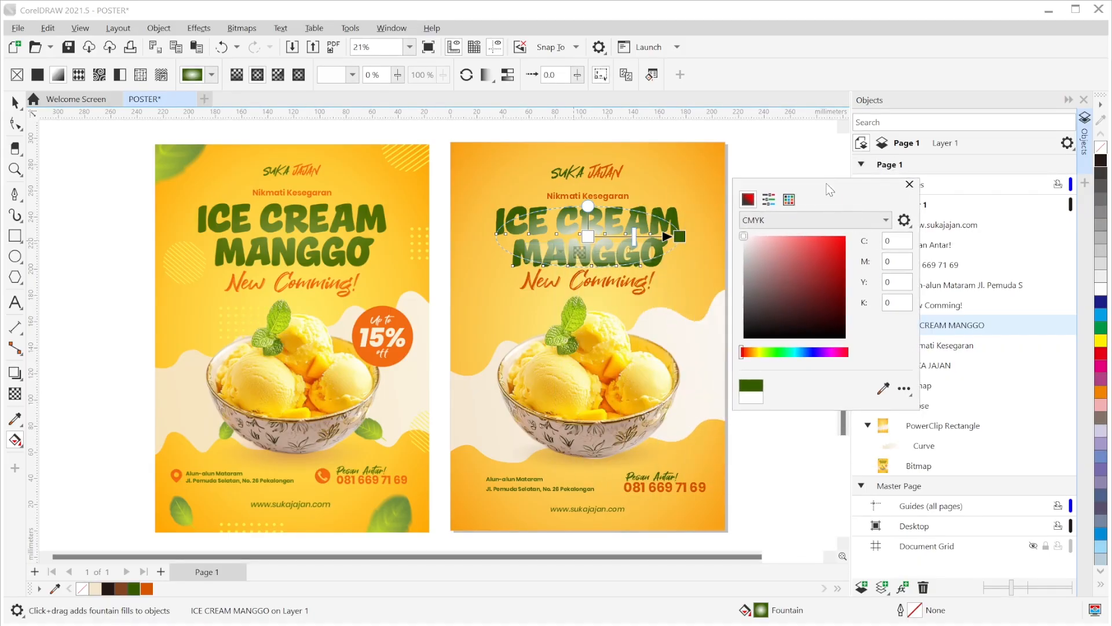
{"action": "left_click", "coordinate": [882, 388]}
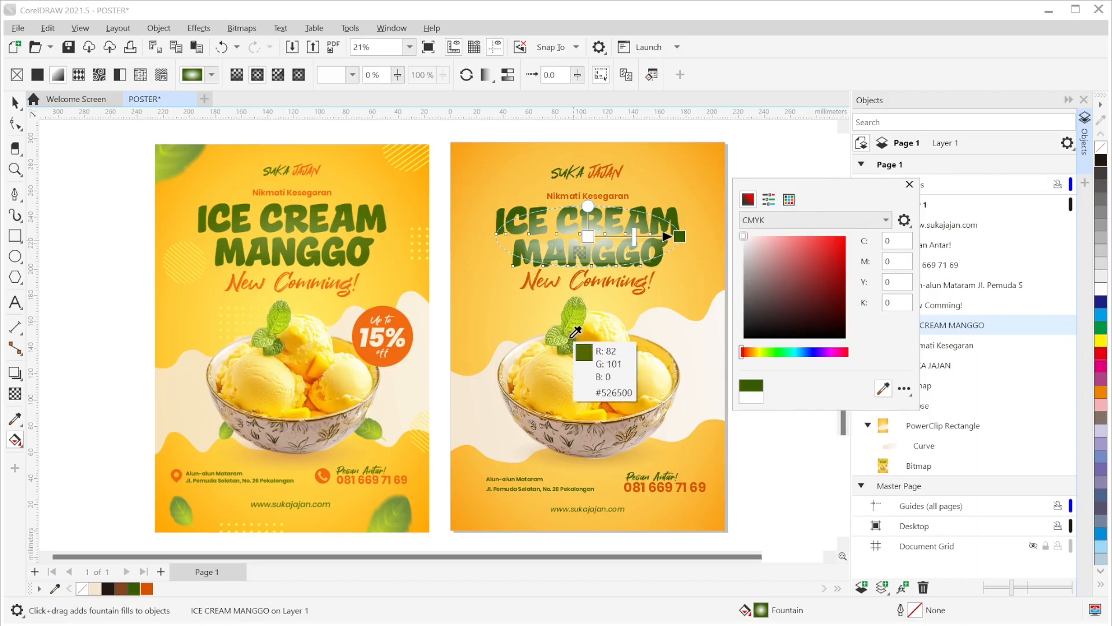
{"action": "left_click", "coordinate": [579, 300]}
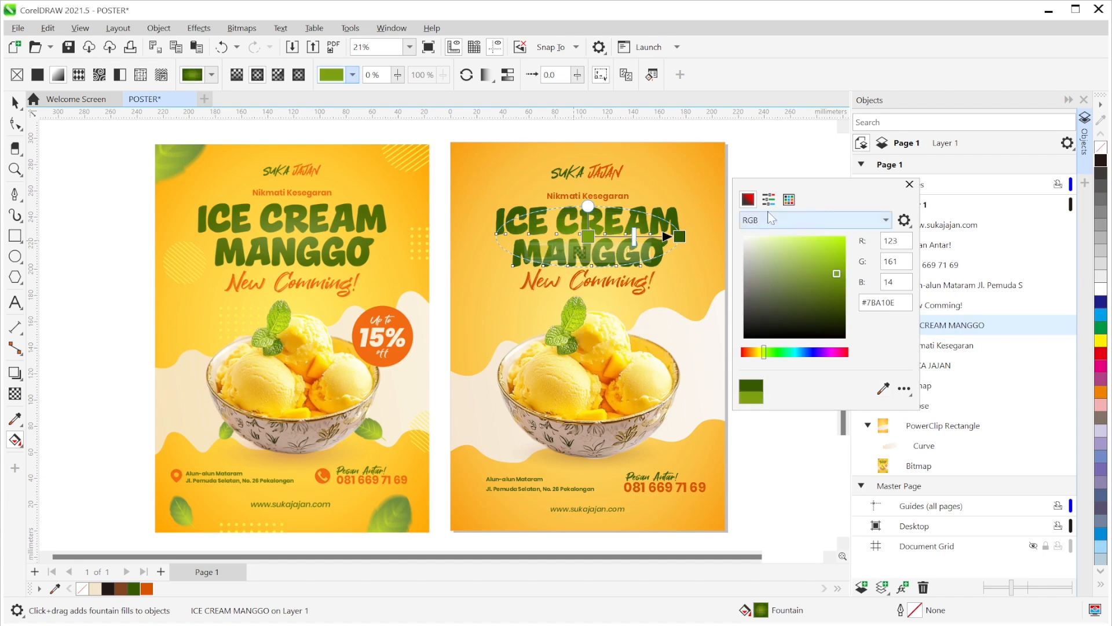
{"action": "left_click", "coordinate": [910, 184]}
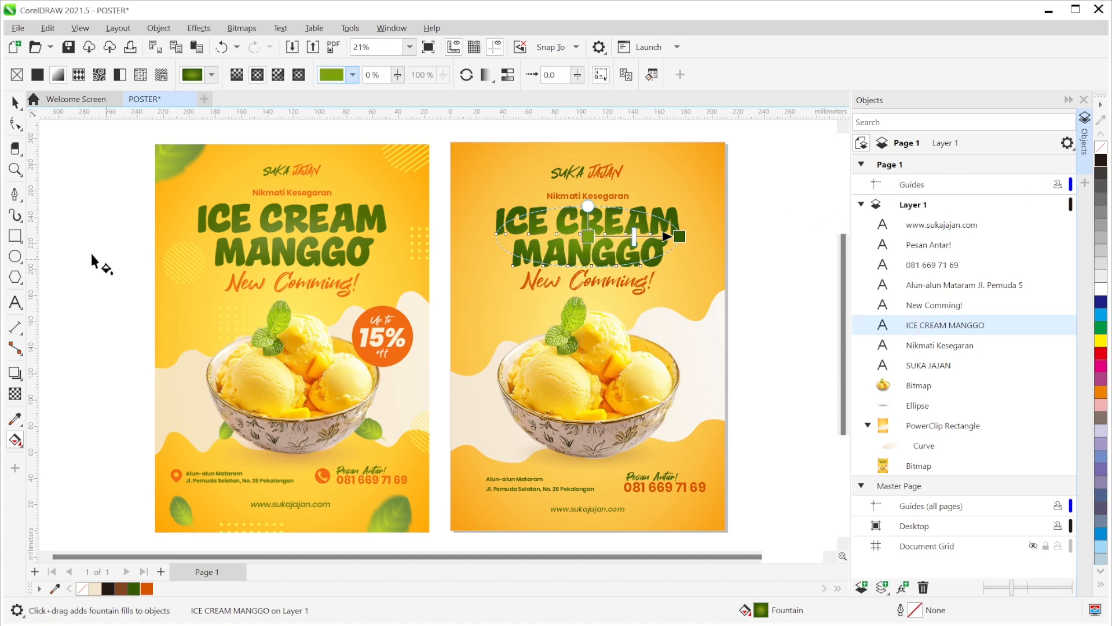
{"action": "left_click", "coordinate": [15, 102]}
{"action": "left_click", "coordinate": [435, 235]}
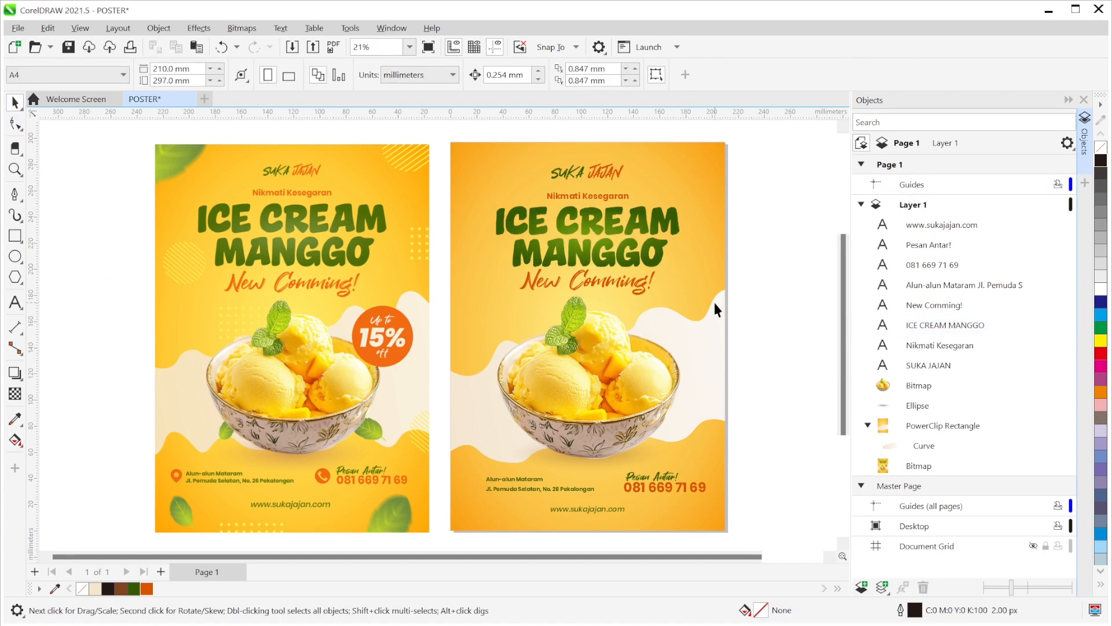
{"action": "left_click", "coordinate": [653, 266]}
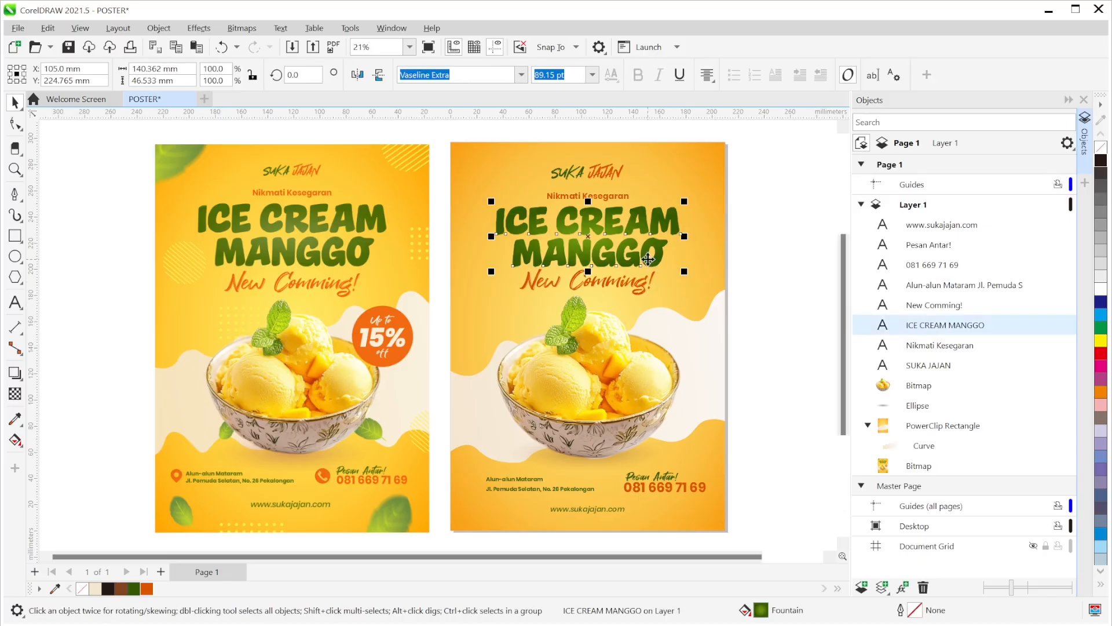
{"action": "left_click", "coordinate": [779, 272]}
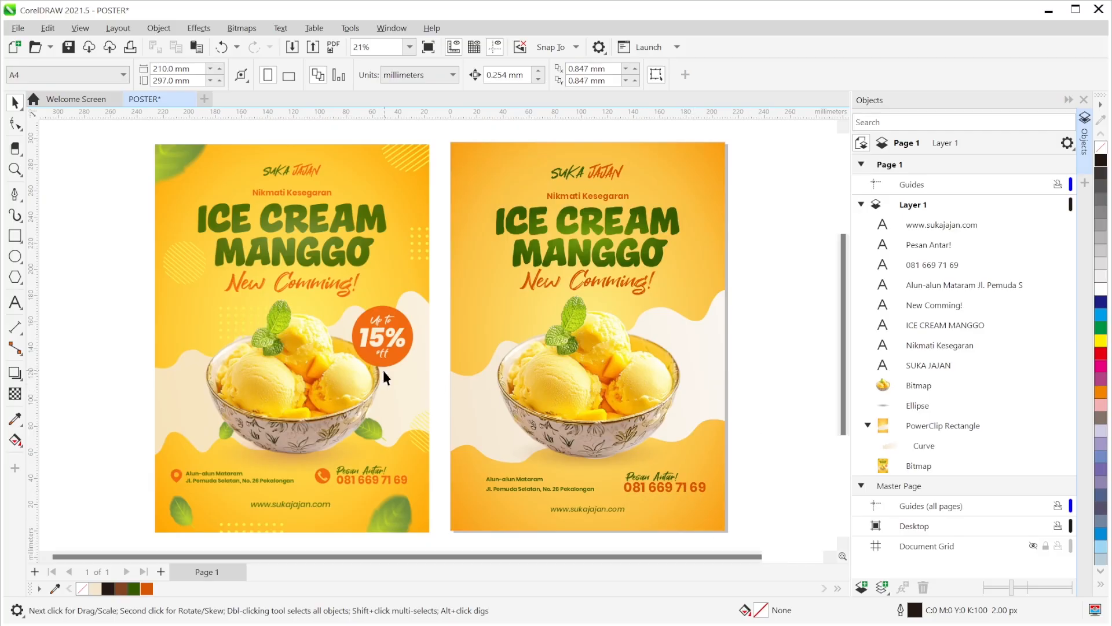
- Change the New Comming! tagline's fill to the brighter orange #FF5E00 in Edit Fill
{"action": "left_click", "coordinate": [625, 286]}
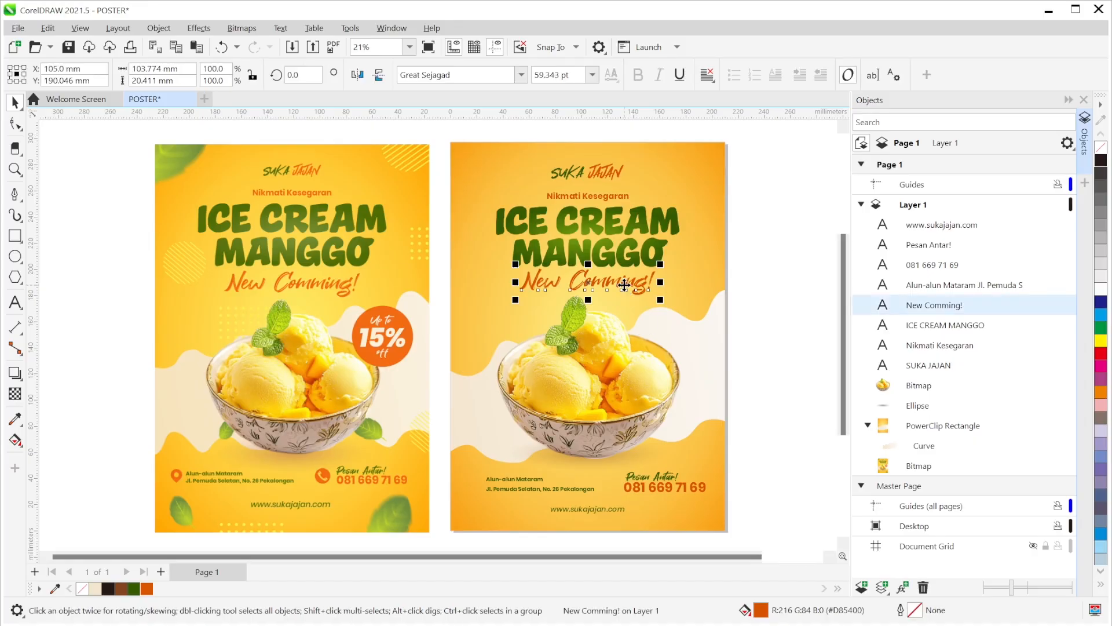
{"action": "double_click", "coordinate": [760, 612]}
{"action": "left_click_drag", "start_coordinate": [514, 104], "coordinate": [877, 131]}
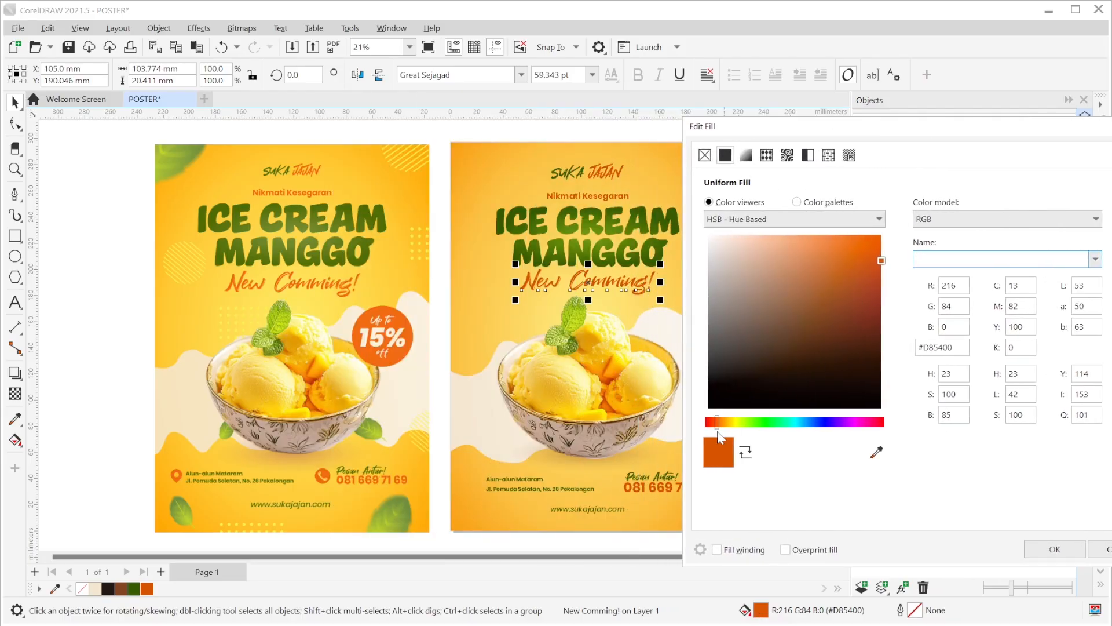
{"action": "left_click_drag", "start_coordinate": [718, 430], "coordinate": [724, 433]}
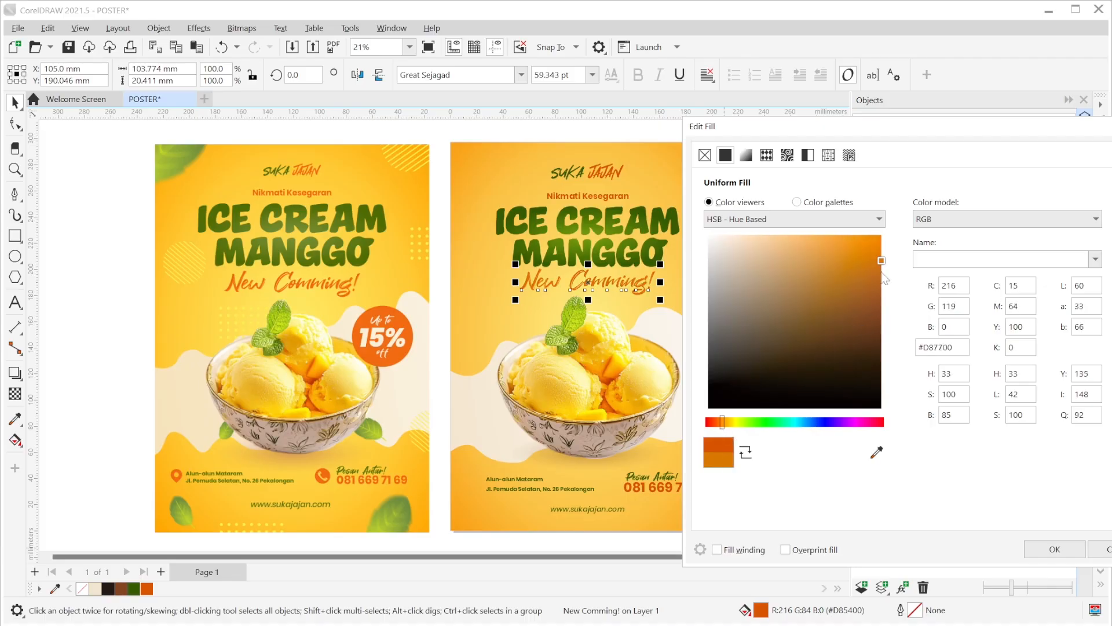
{"action": "left_click_drag", "start_coordinate": [881, 257], "coordinate": [902, 232]}
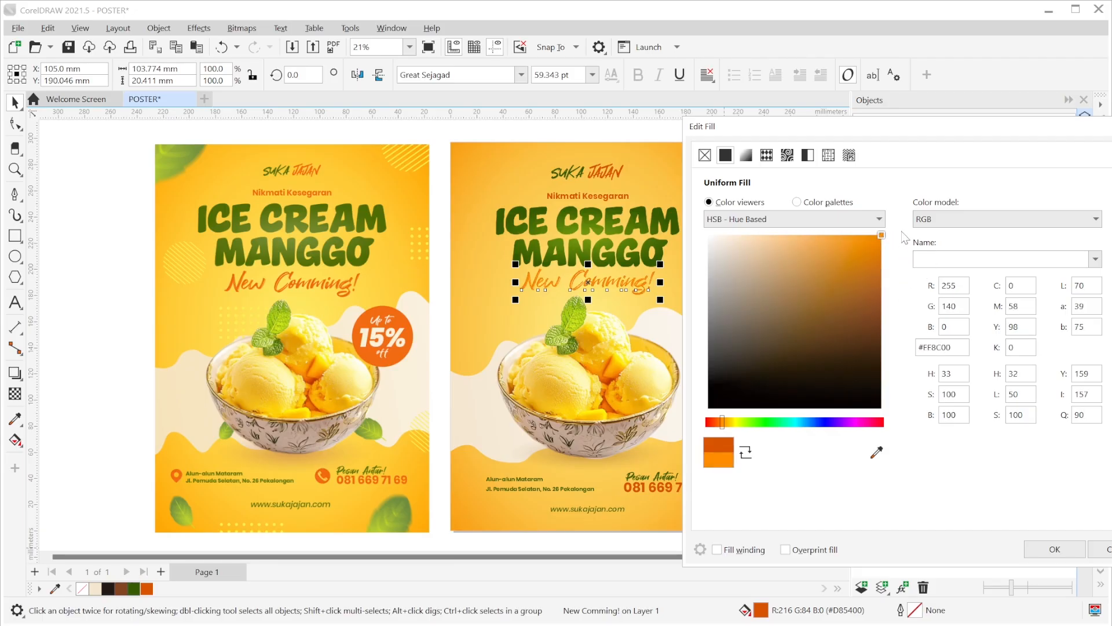
{"action": "left_click_drag", "start_coordinate": [722, 423], "coordinate": [720, 428]}
{"action": "left_click", "coordinate": [720, 423]}
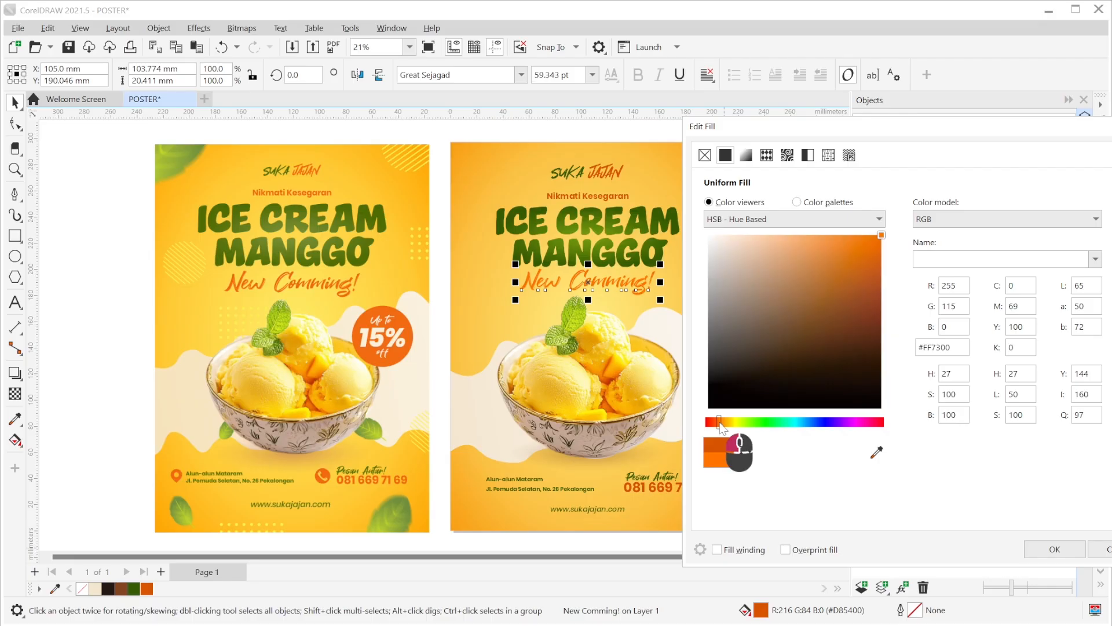
{"action": "left_click_drag", "start_coordinate": [720, 424], "coordinate": [717, 422]}
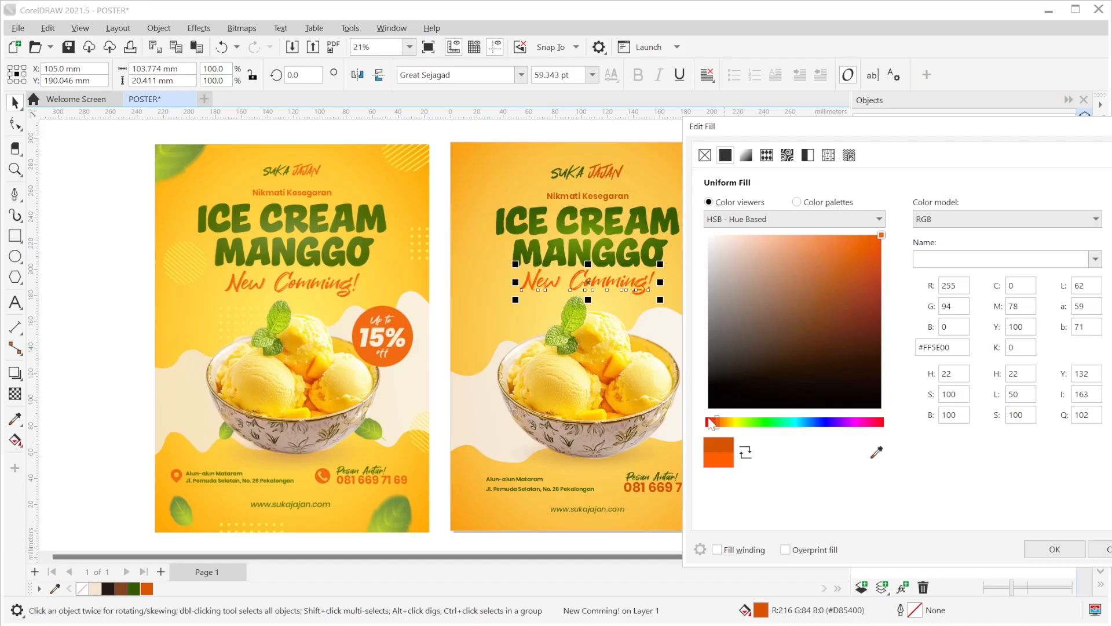
{"action": "left_click", "coordinate": [717, 424]}
{"action": "left_click_drag", "start_coordinate": [957, 139], "coordinate": [922, 136]}
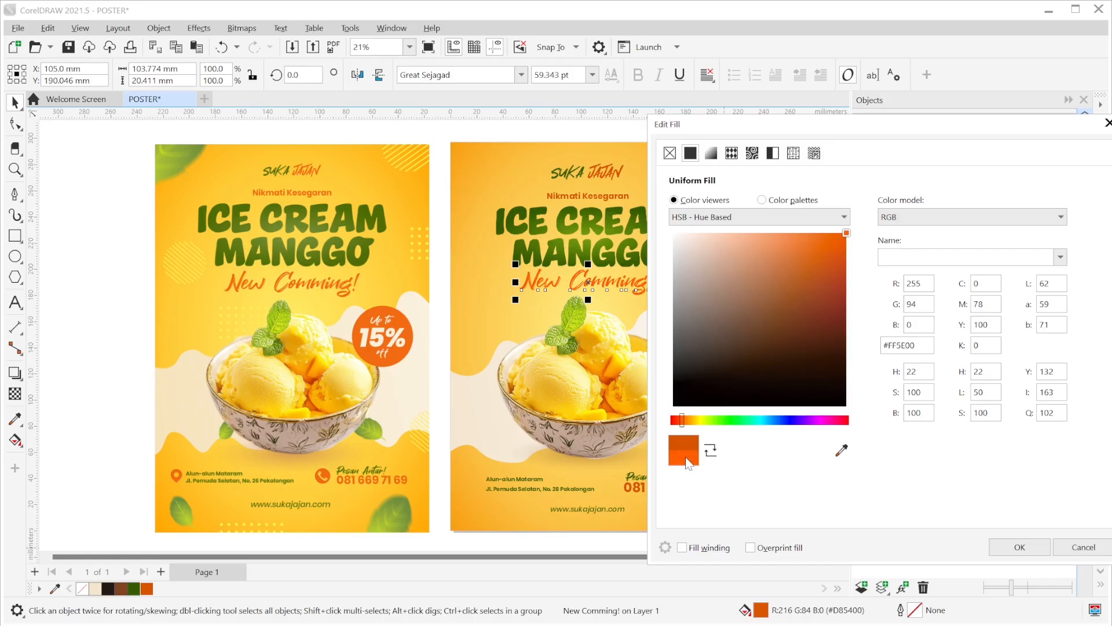
{"action": "left_click", "coordinate": [1019, 546]}
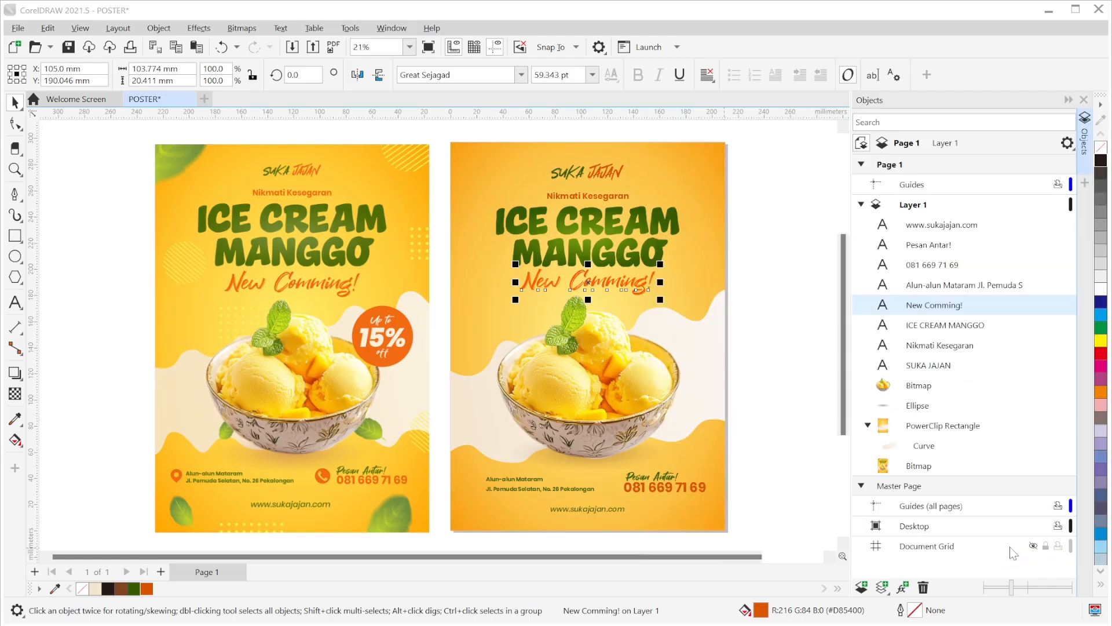
{"action": "left_click", "coordinate": [780, 270]}
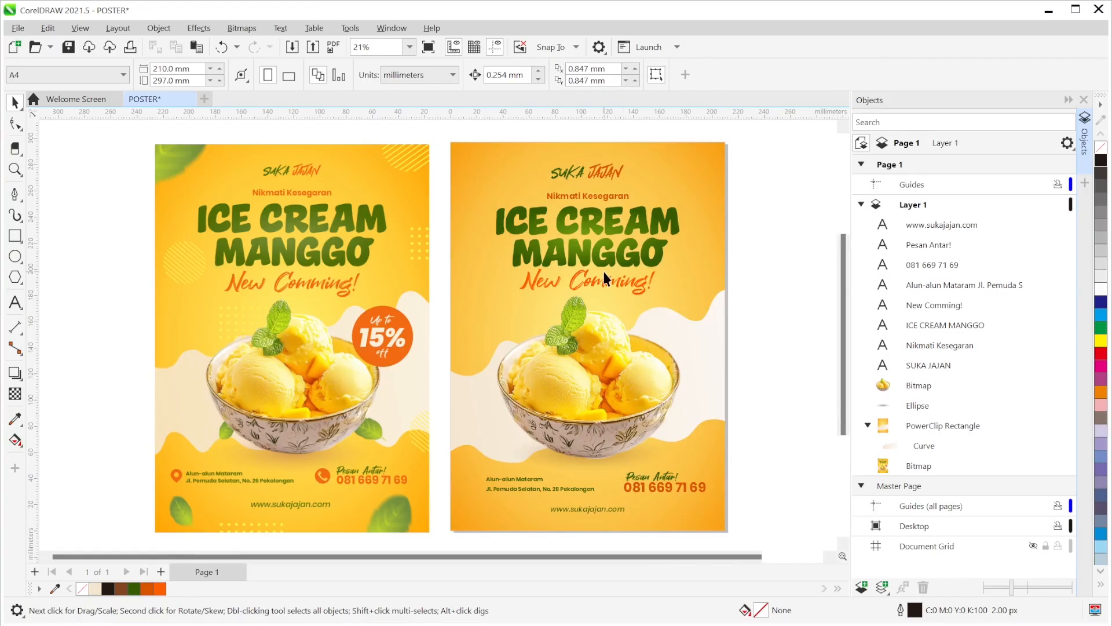
- Colour the Nikmati Kesegaran subtitle and the phone number #FF5E00 orange
{"action": "left_click", "coordinate": [597, 194]}
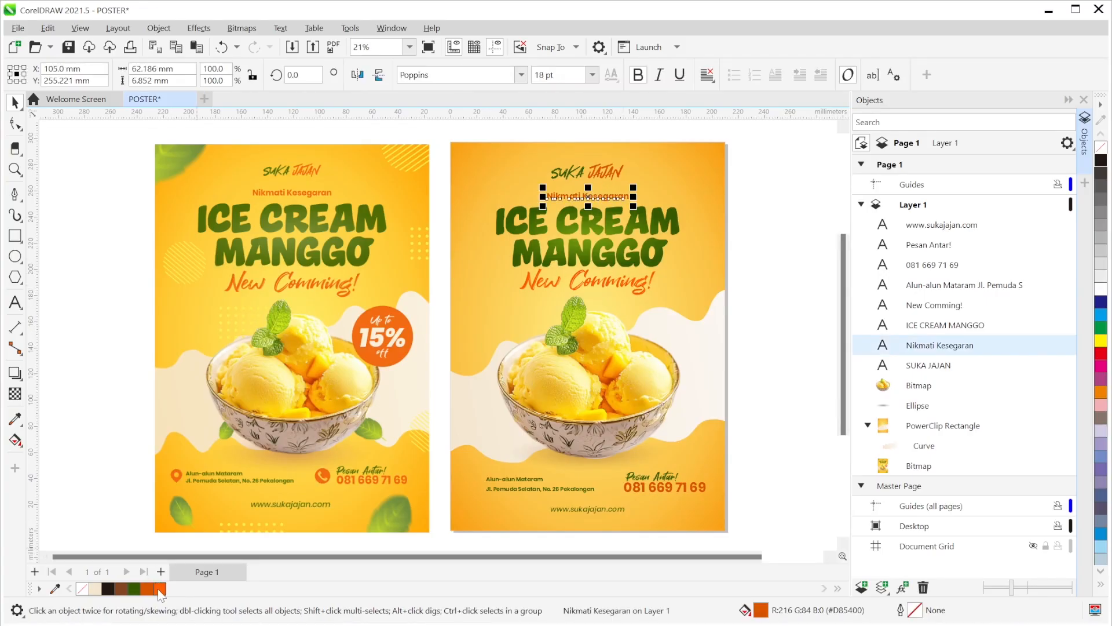
{"action": "left_click", "coordinate": [160, 589]}
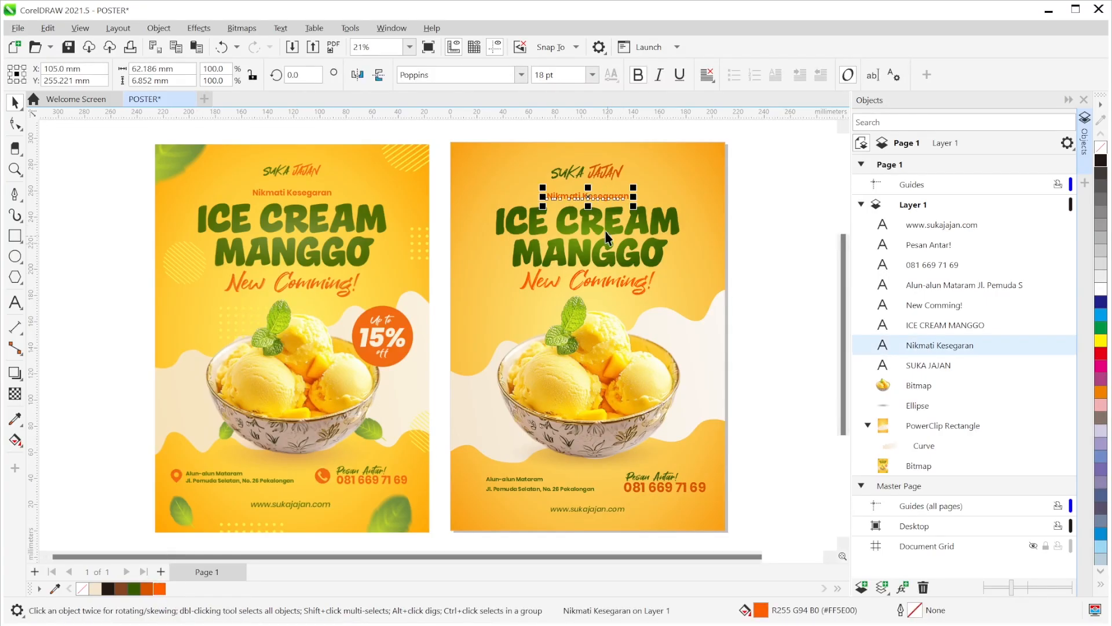
{"action": "left_click", "coordinate": [652, 491]}
{"action": "left_click", "coordinate": [159, 590]}
{"action": "left_click", "coordinate": [770, 469]}
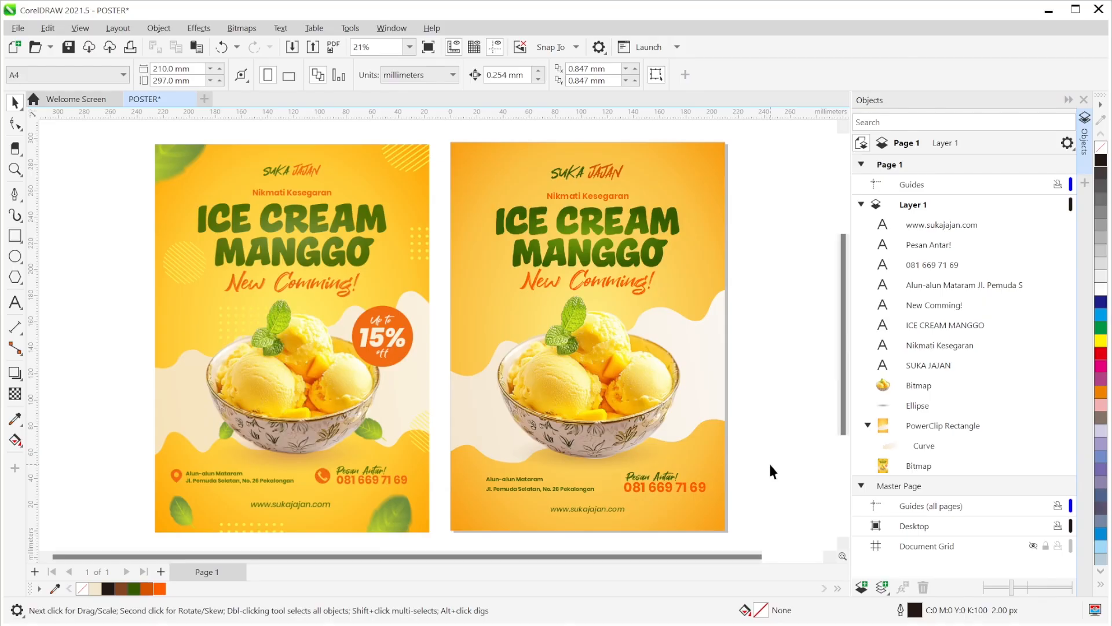
- Colour the word JAJAN in the SUKA JAJAN logo #FF5E00 orange
{"action": "left_click", "coordinate": [593, 171]}
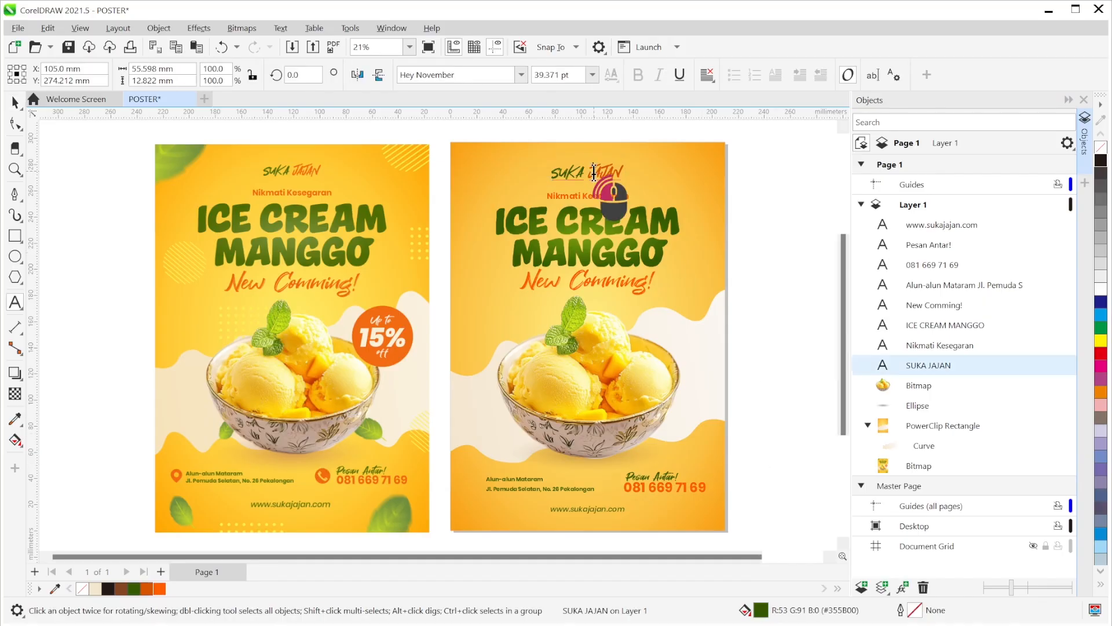
{"action": "double_click", "coordinate": [614, 172]}
{"action": "left_click_drag", "start_coordinate": [614, 173], "coordinate": [589, 172]}
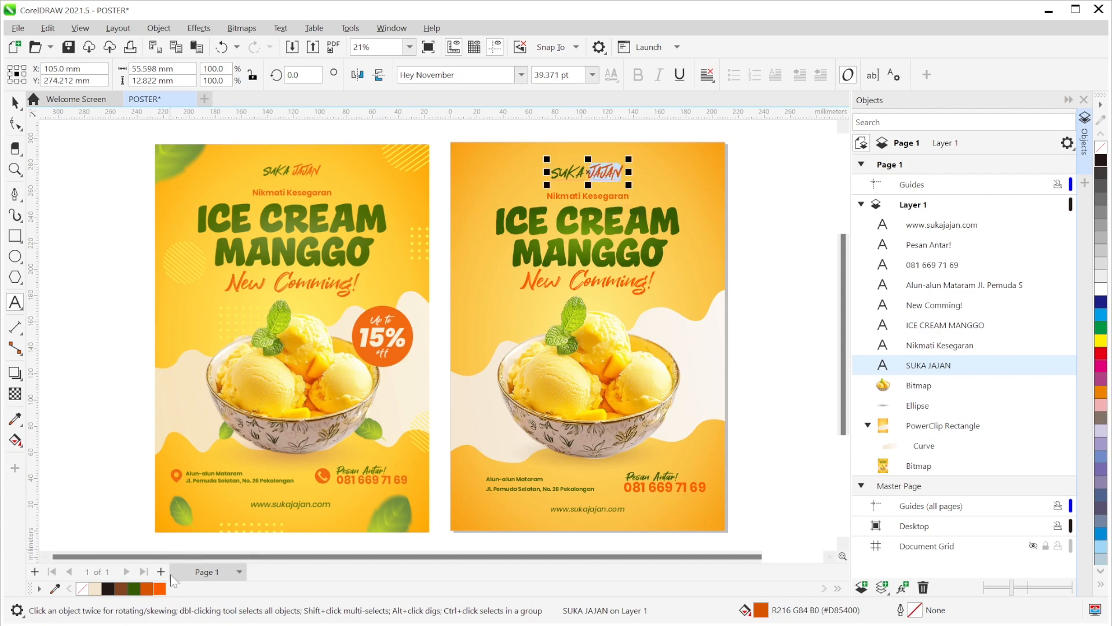
{"action": "left_click", "coordinate": [160, 588]}
{"action": "left_click", "coordinate": [14, 105]}
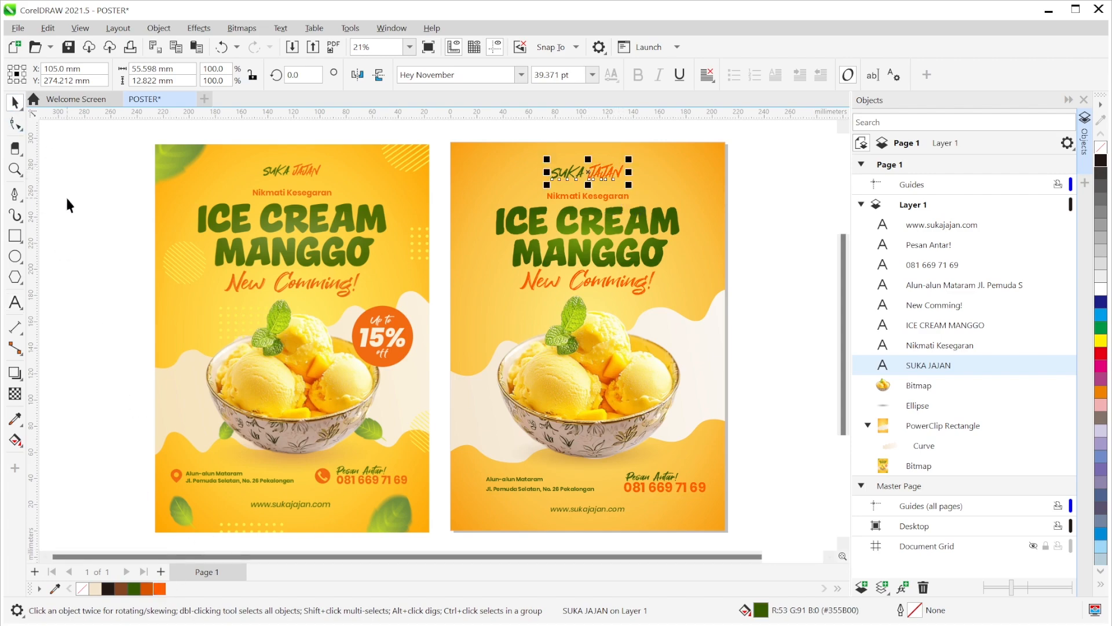
{"action": "left_click", "coordinate": [67, 206]}
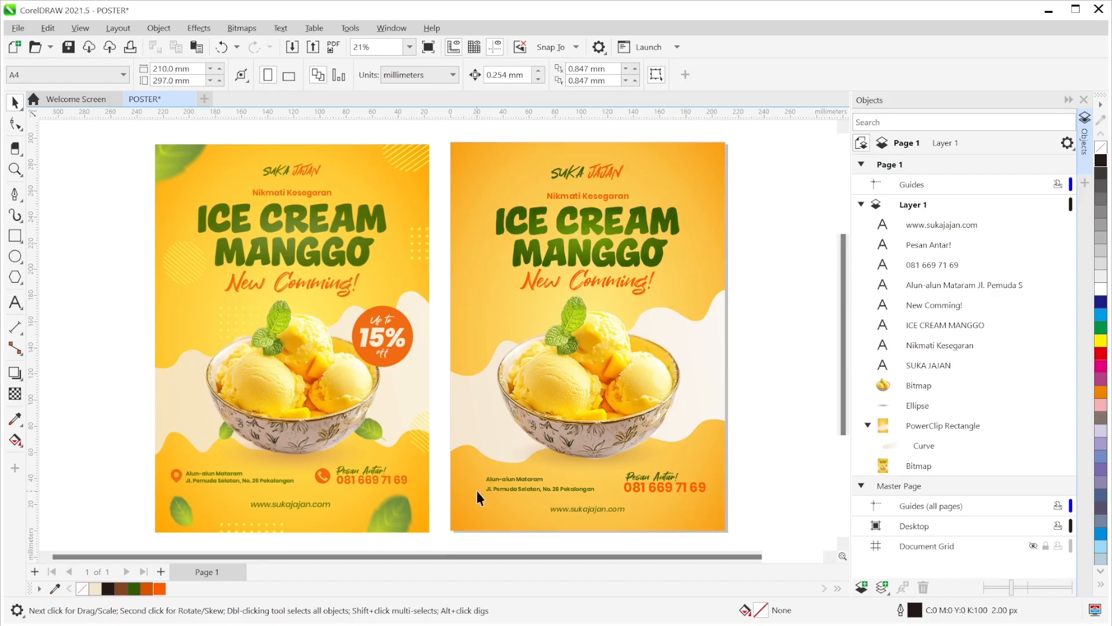
- Draw a circle left of the address with a smaller concentric copy inside it
{"action": "scroll", "coordinate": [474, 488], "scroll_direction": "up", "scroll_amount": 5}
{"action": "left_click_drag", "start_coordinate": [474, 488], "coordinate": [497, 422]}
{"action": "scroll", "coordinate": [498, 423], "scroll_direction": "up", "scroll_amount": 1}
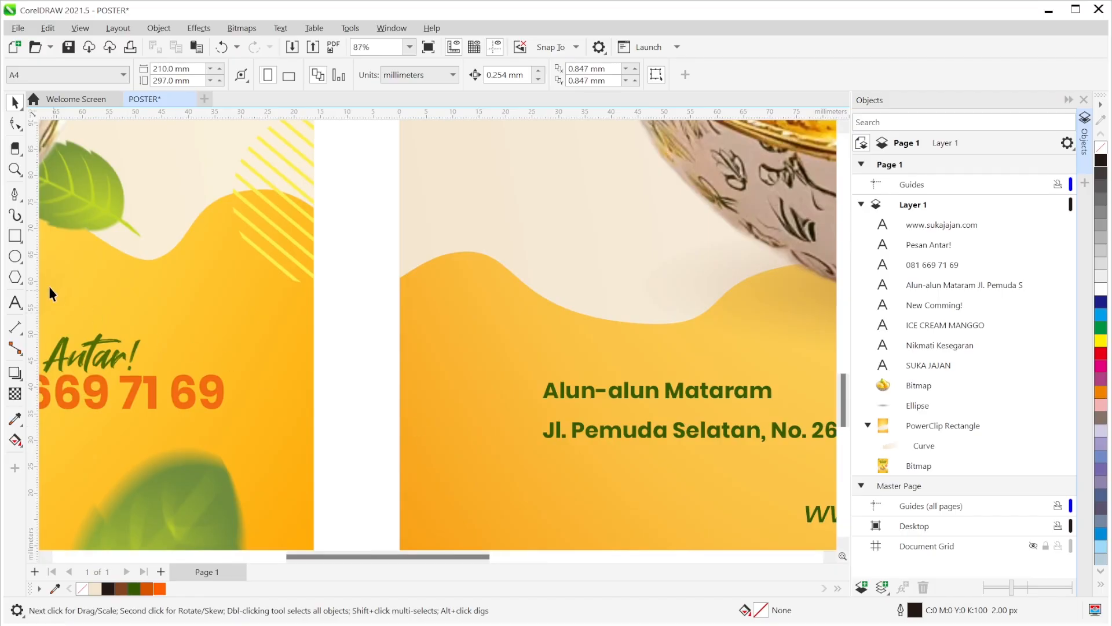
{"action": "left_click", "coordinate": [16, 257]}
{"action": "left_click_drag", "start_coordinate": [440, 350], "coordinate": [489, 412]}
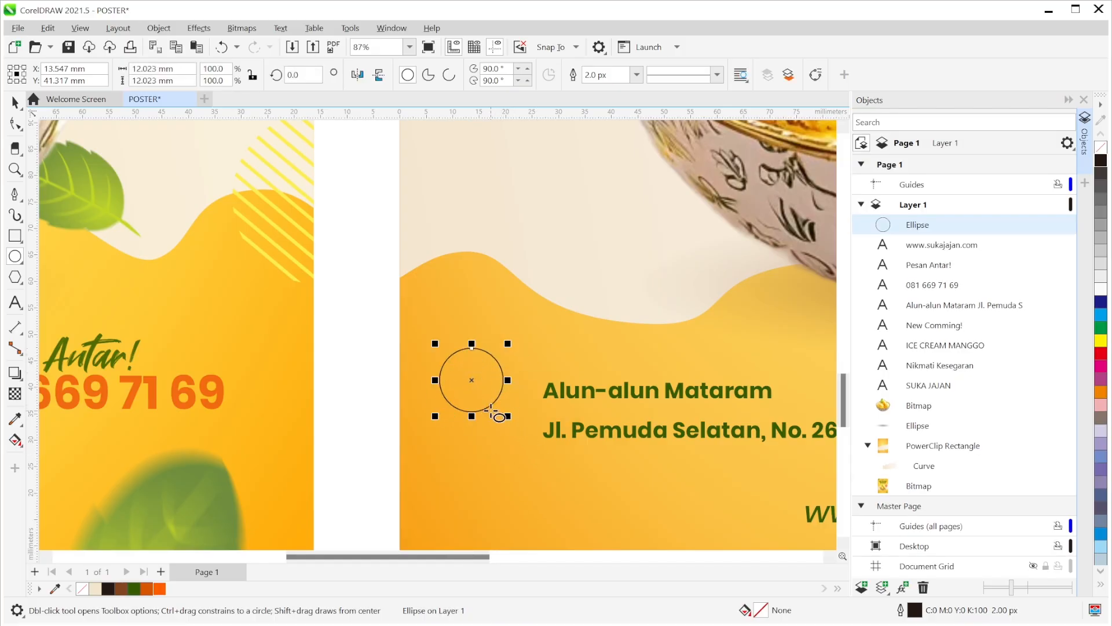
{"action": "mouse_move", "coordinate": [509, 416]}
{"action": "left_mouse_down"}
{"action": "mouse_move", "coordinate": [478, 389]}
{"action": "mouse_move", "coordinate": [491, 415]}
{"action": "left_mouse_up"}
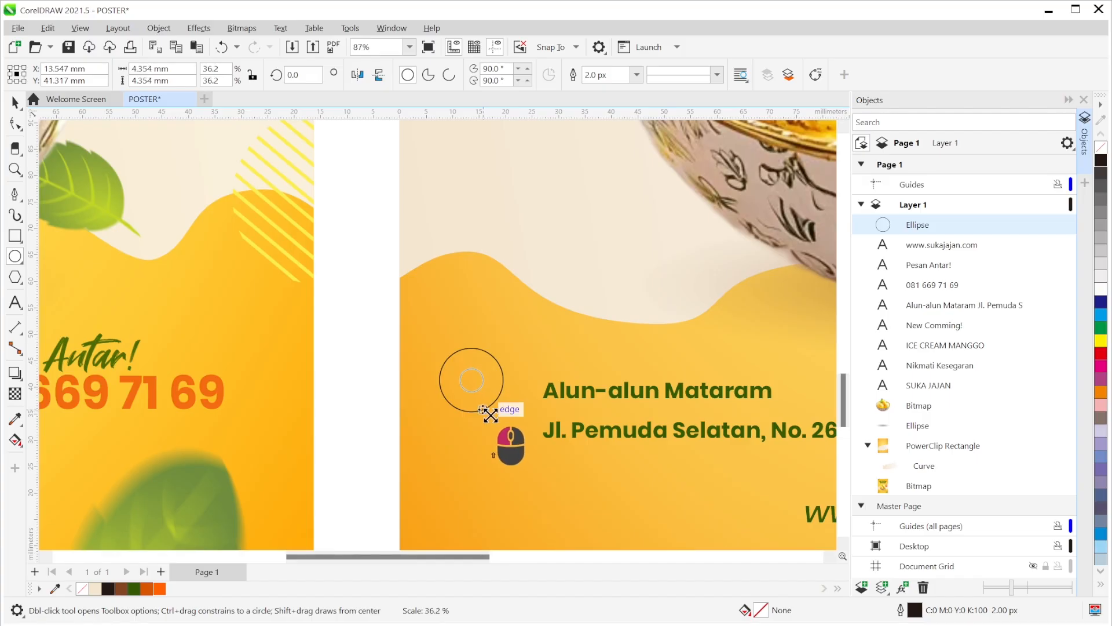
{"action": "left_click_drag", "start_coordinate": [491, 415], "coordinate": [490, 415]}
{"action": "left_click_drag", "start_coordinate": [490, 415], "coordinate": [491, 416]}
- Select both circles and trim the inner circle out of the outer one
{"action": "left_click", "coordinate": [14, 102]}
{"action": "left_click", "coordinate": [327, 350]}
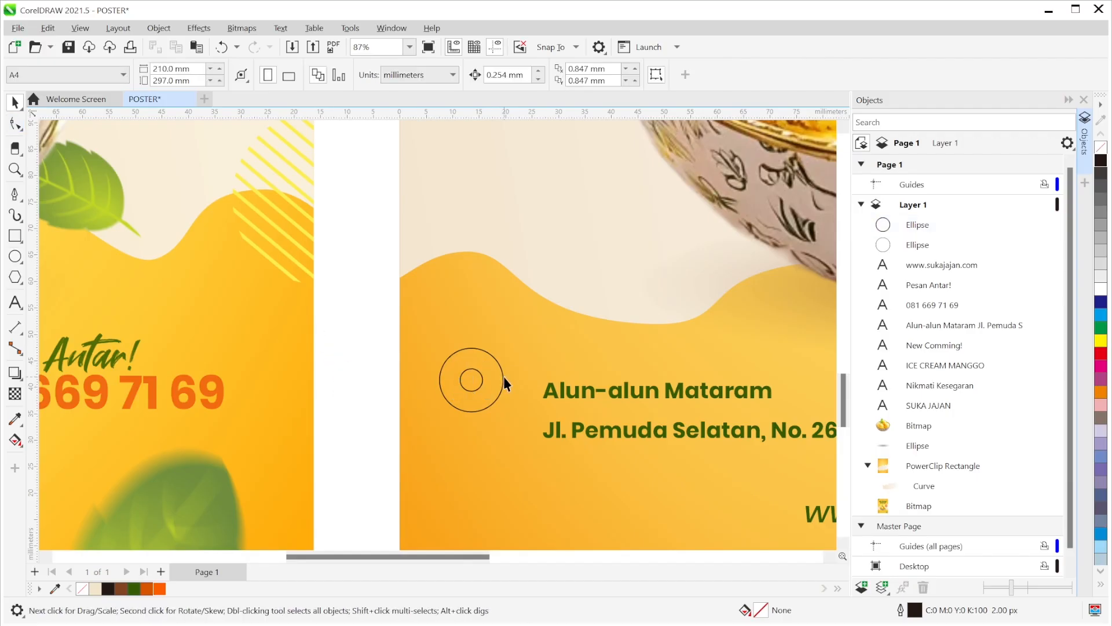
{"action": "left_click", "coordinate": [471, 383]}
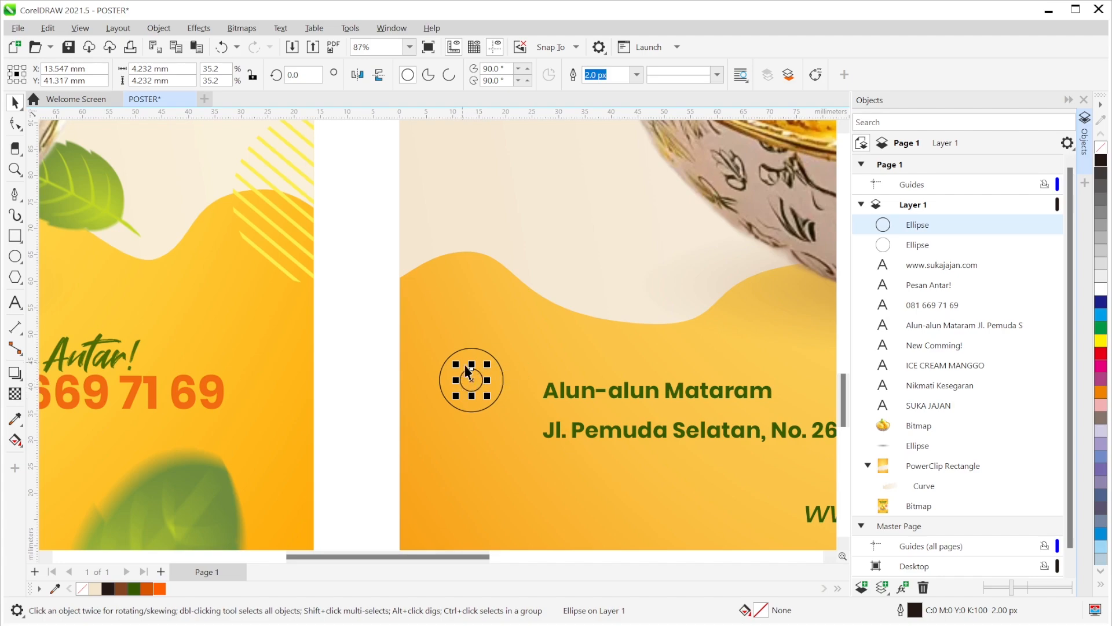
{"action": "left_click", "coordinate": [499, 378]}
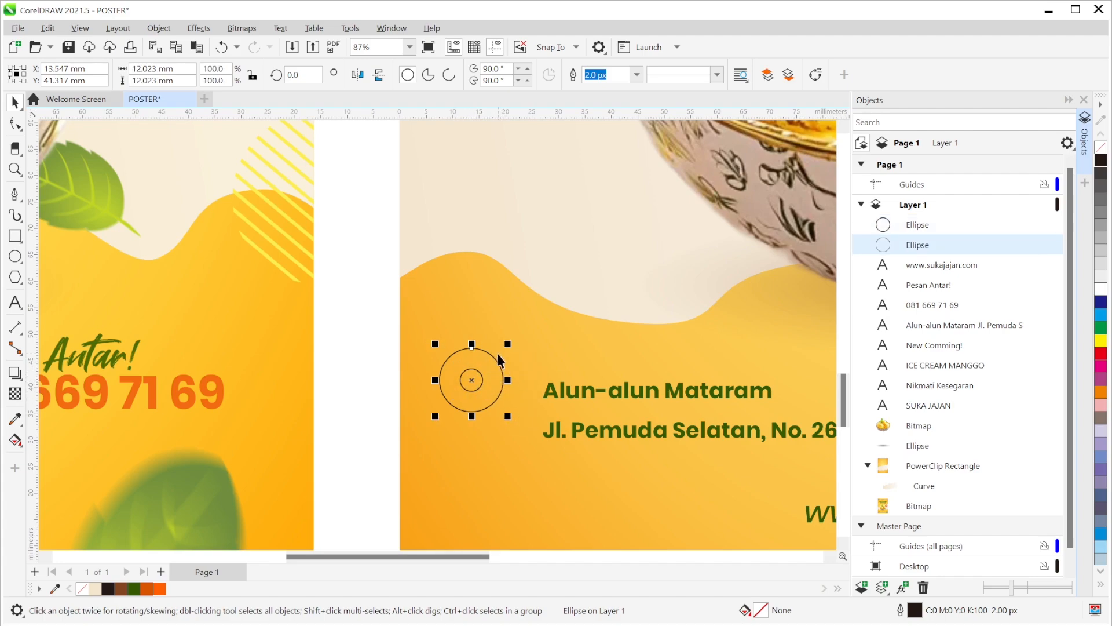
{"action": "left_click", "coordinate": [383, 386]}
{"action": "left_click", "coordinate": [461, 381]}
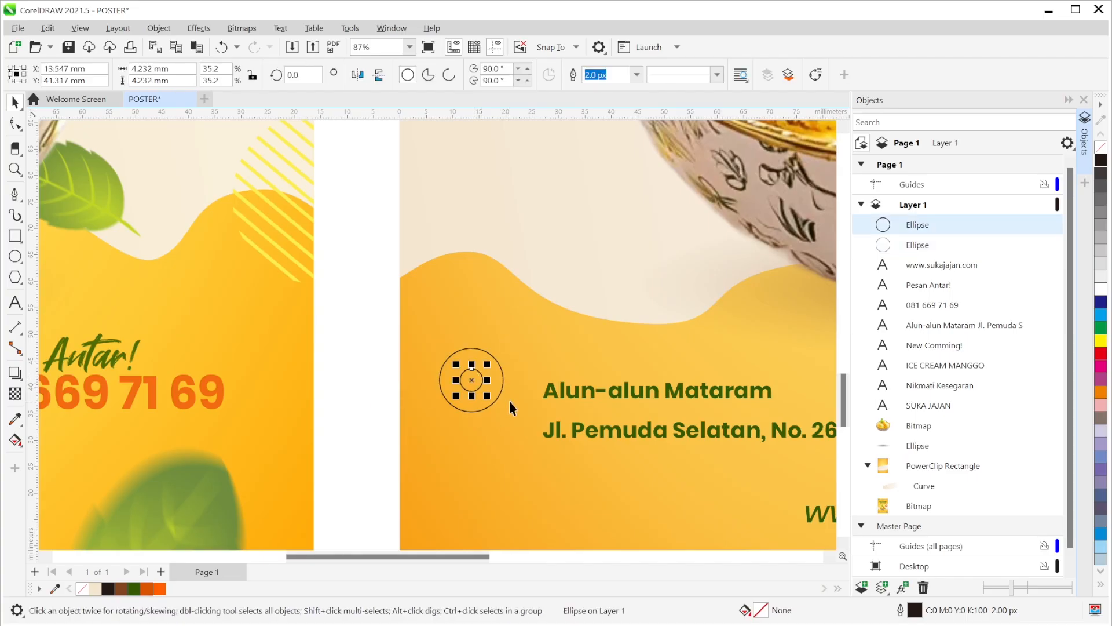
{"action": "left_click", "coordinate": [497, 365]}
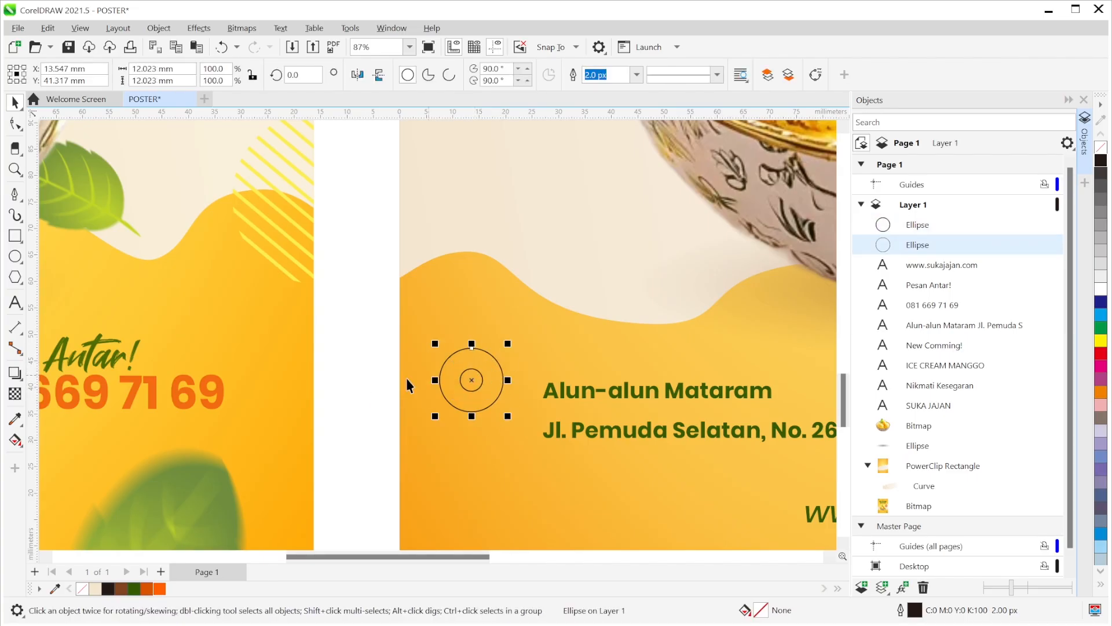
{"action": "left_click", "coordinate": [468, 378]}
{"action": "left_click", "coordinate": [468, 381]}
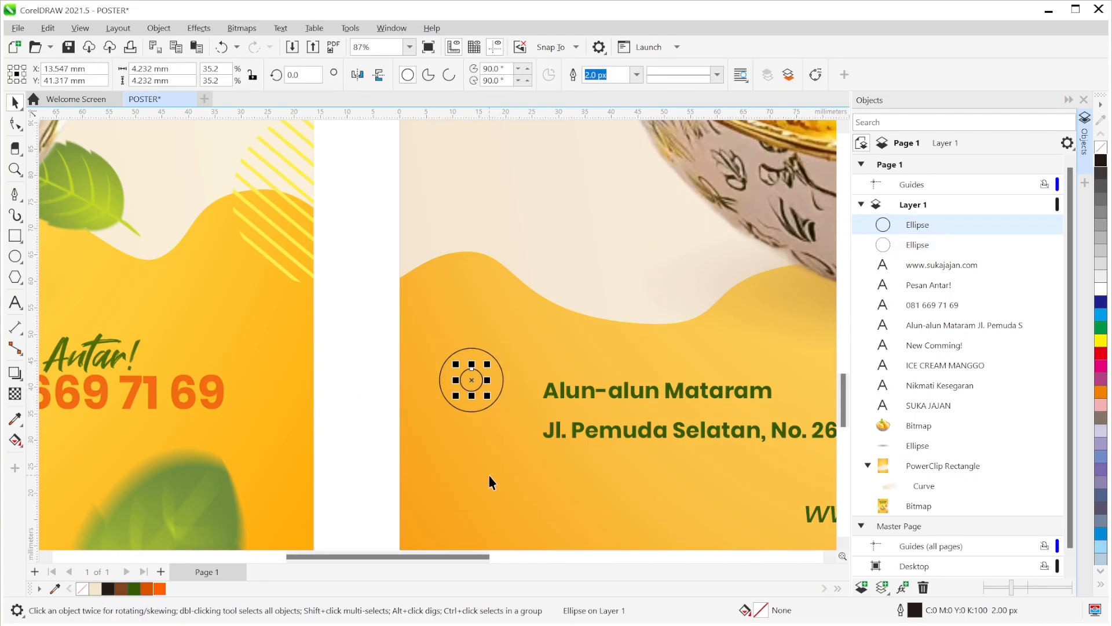
{"action": "left_click", "coordinate": [500, 372], "text": "shift"}
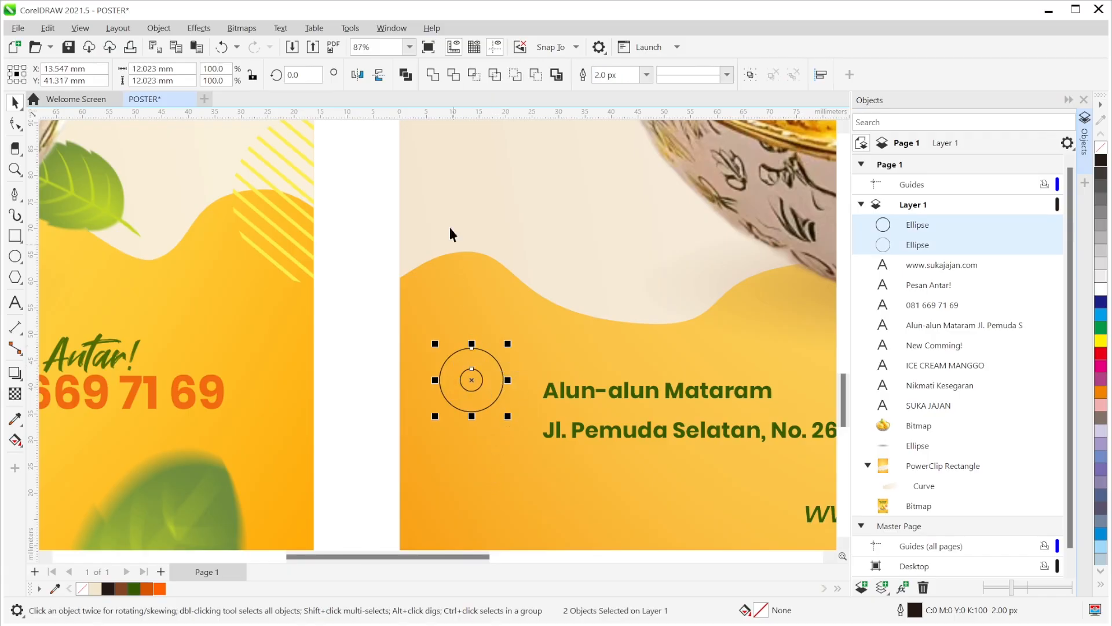
{"action": "left_click", "coordinate": [453, 75]}
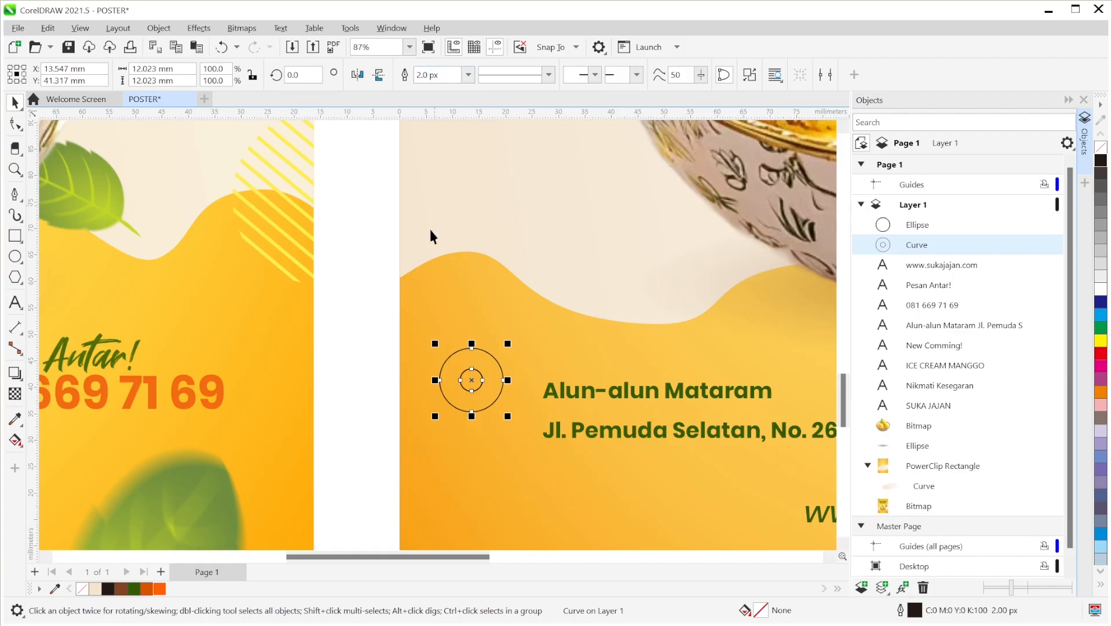
- Delete the leftover inner circle and select the remaining ring
{"action": "left_click", "coordinate": [348, 400]}
{"action": "left_click_drag", "start_coordinate": [463, 387], "coordinate": [370, 372]}
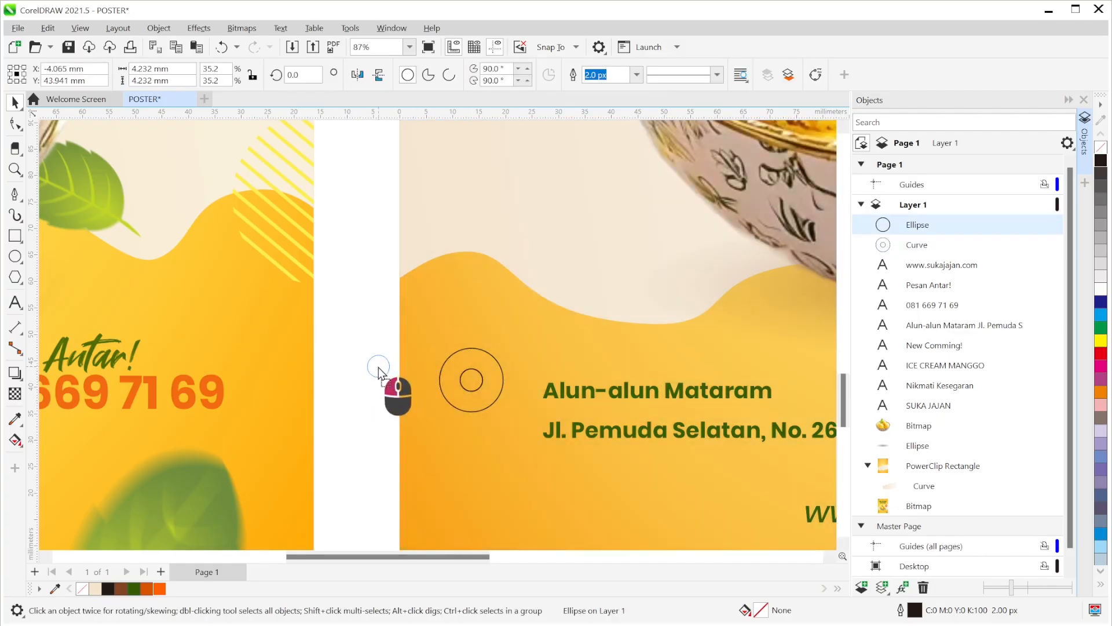
{"action": "key", "text": "Delete"}
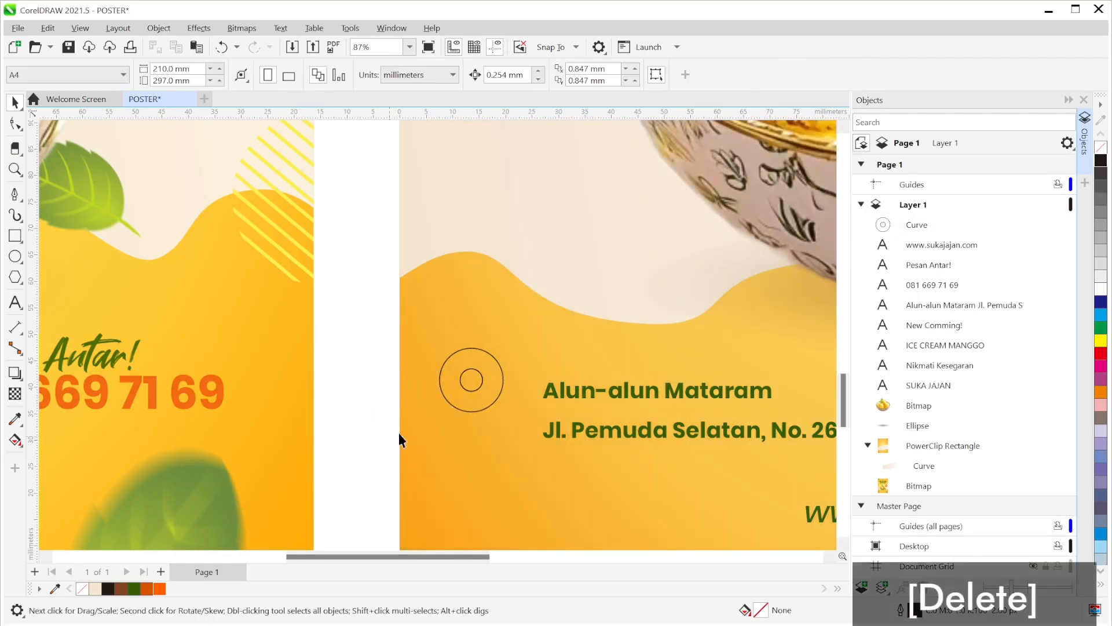
{"action": "left_click", "coordinate": [468, 402]}
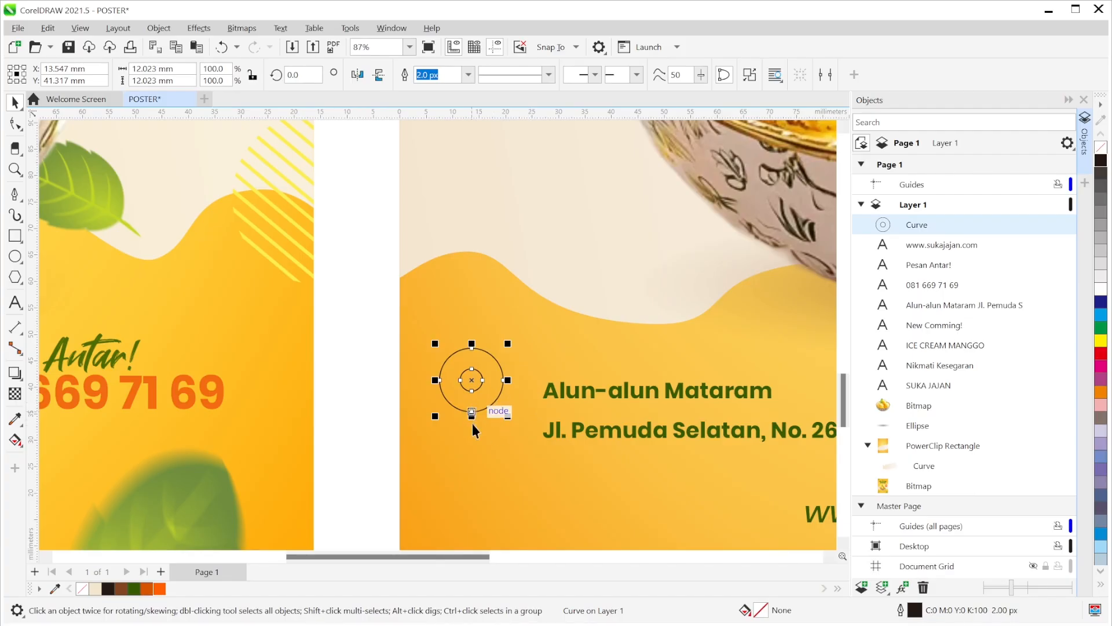
- Drag the ring's bottom node down and tighten its handles into a pointed pin tip
{"action": "left_click", "coordinate": [17, 123]}
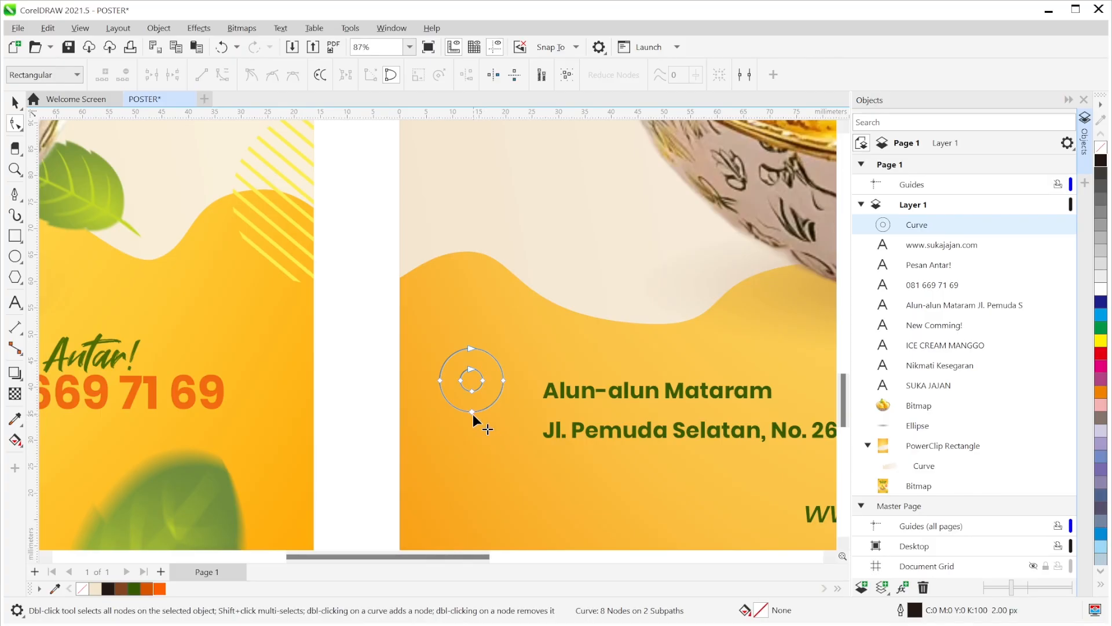
{"action": "left_click_drag", "start_coordinate": [472, 414], "coordinate": [471, 433]}
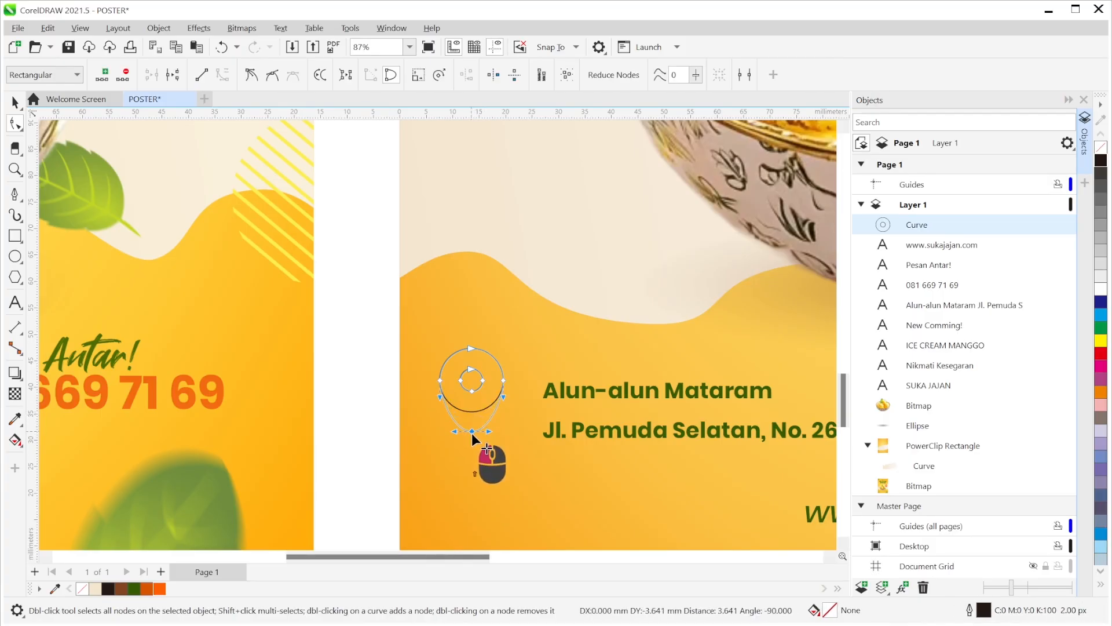
{"action": "left_click_drag", "start_coordinate": [472, 433], "coordinate": [471, 430]}
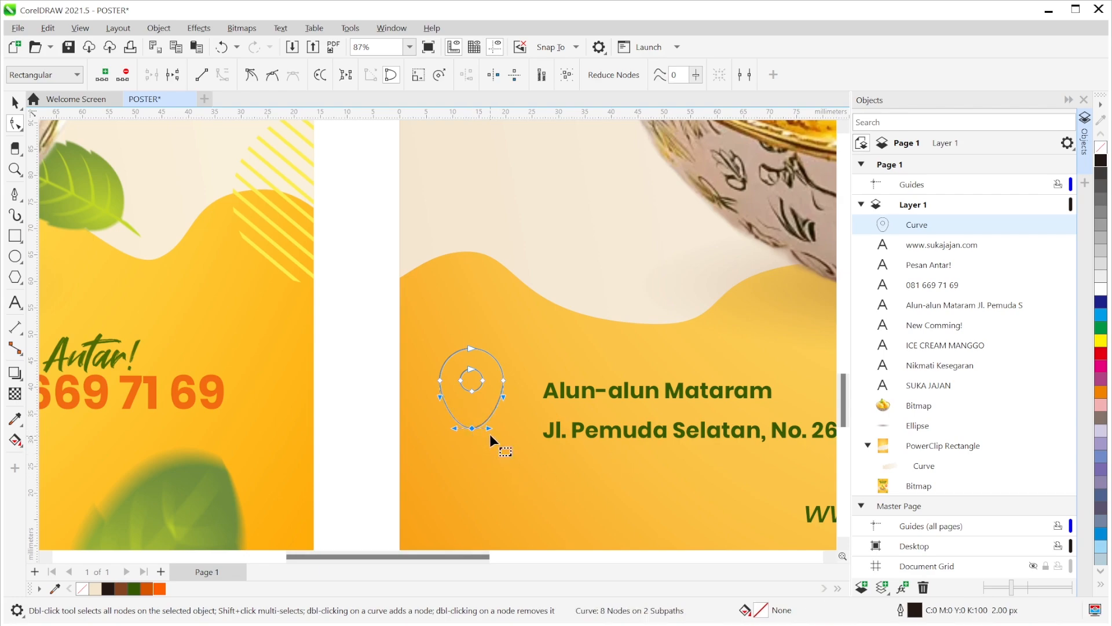
{"action": "left_click_drag", "start_coordinate": [489, 428], "coordinate": [471, 430]}
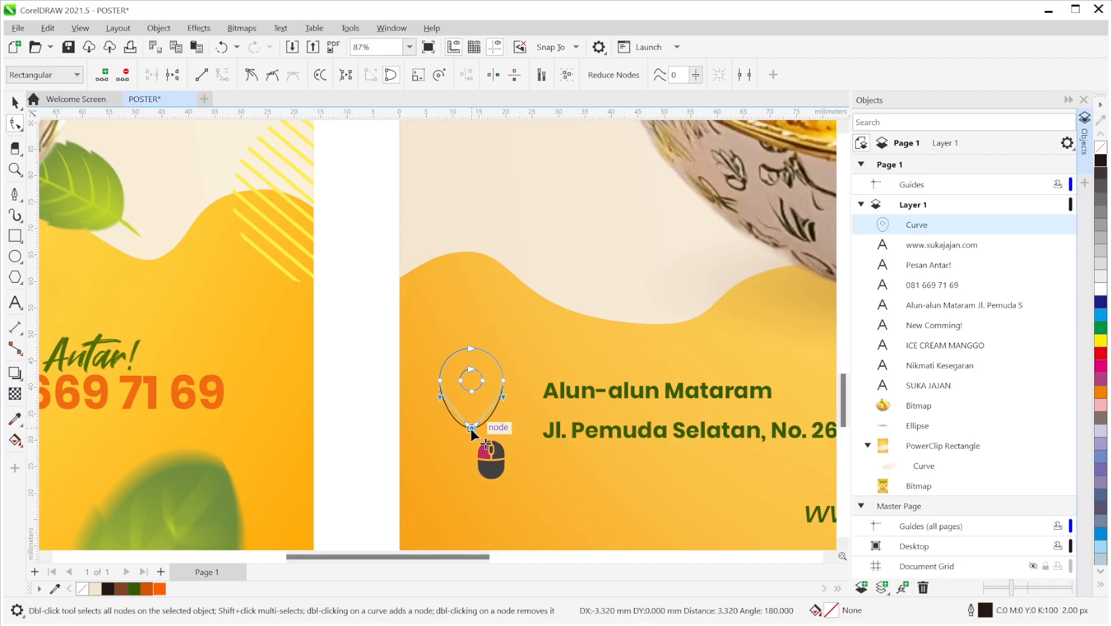
{"action": "left_click_drag", "start_coordinate": [471, 430], "coordinate": [472, 432]}
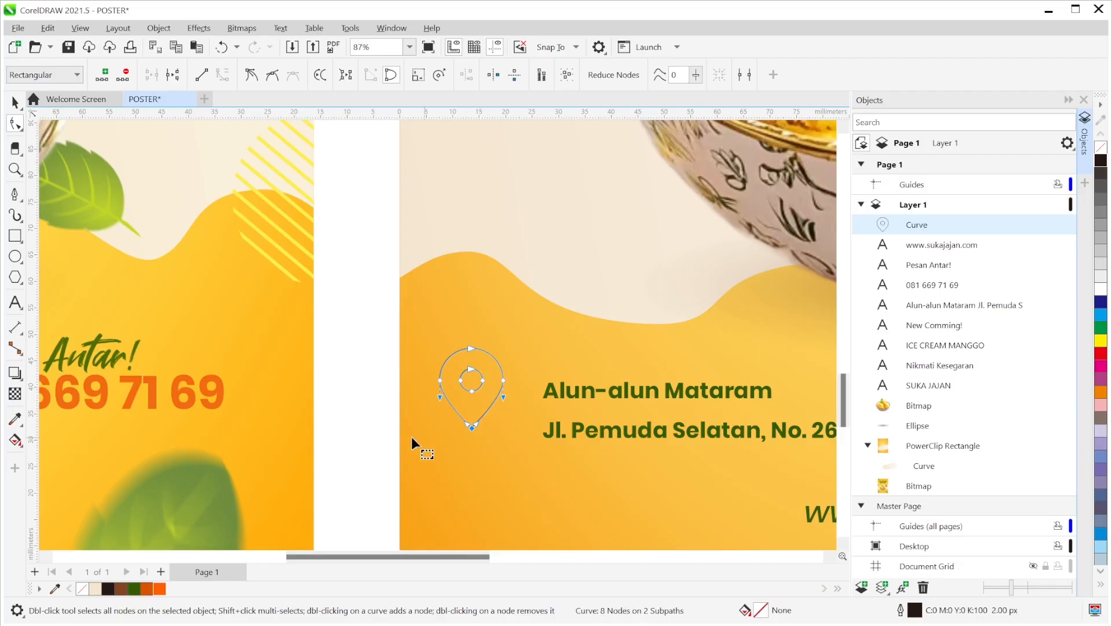
{"action": "left_click", "coordinate": [14, 104]}
{"action": "left_click", "coordinate": [329, 305]}
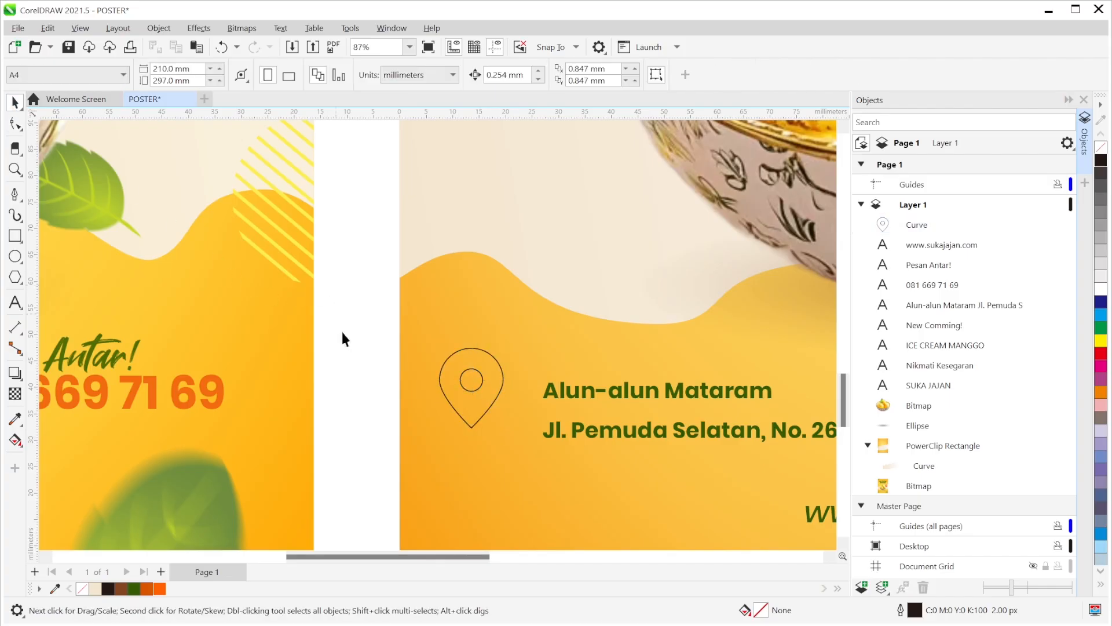
{"action": "left_click_drag", "start_coordinate": [363, 299], "coordinate": [524, 467]}
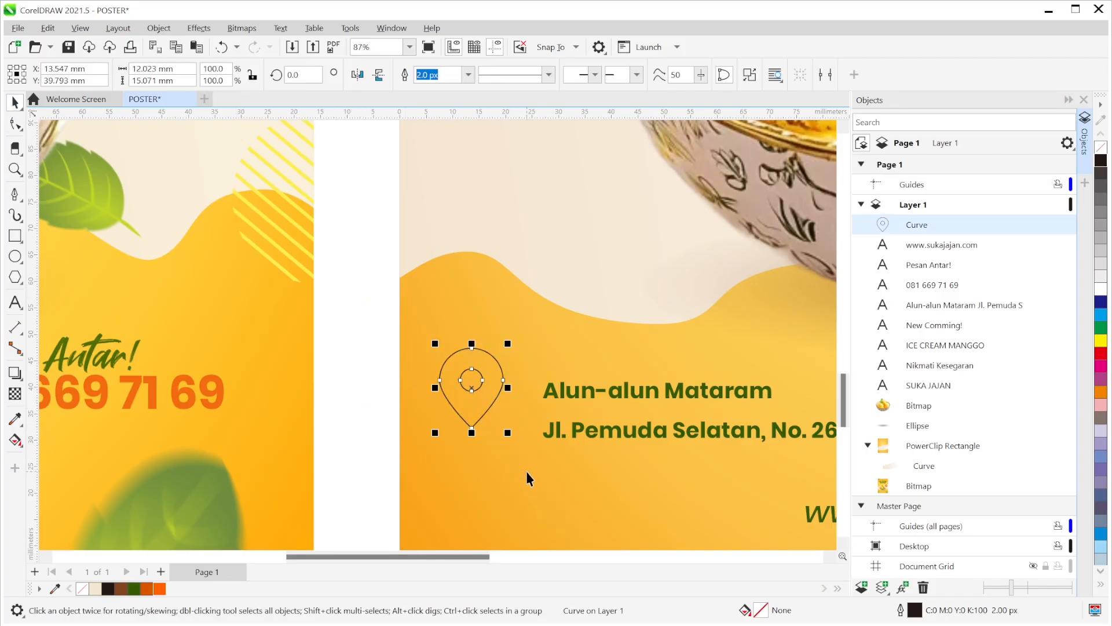
- Fill the pin orange and set its outline width to None
{"action": "left_click", "coordinate": [159, 589]}
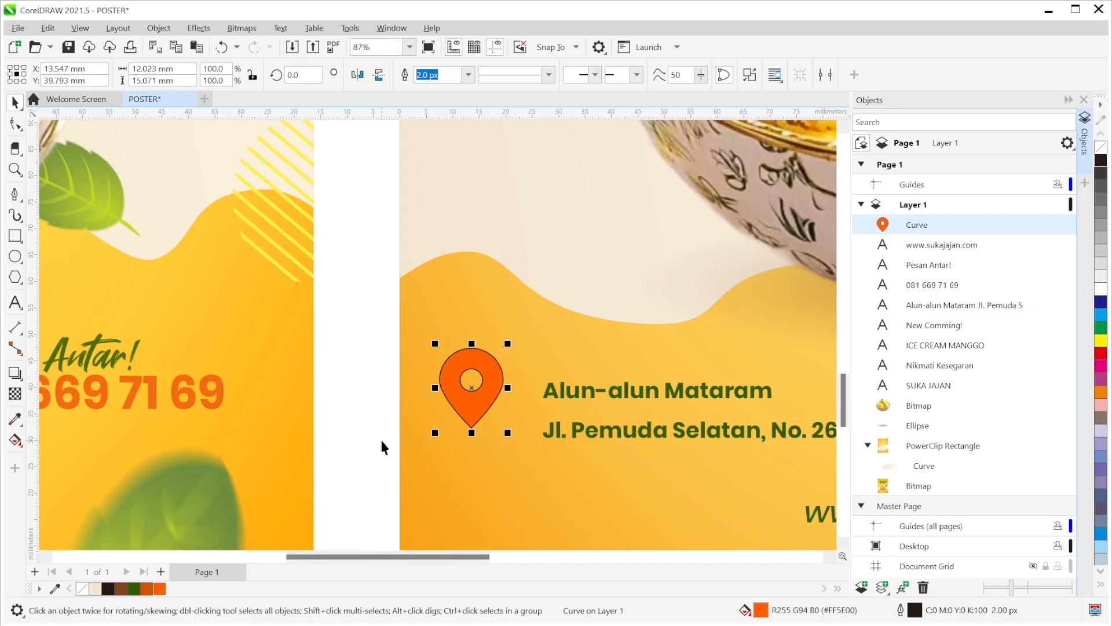
{"action": "left_click", "coordinate": [468, 79]}
{"action": "left_click", "coordinate": [425, 90]}
- Move the orange pin beside the Alun-alun Mataram address lines
{"action": "scroll", "coordinate": [366, 420], "scroll_direction": "down", "scroll_amount": 3}
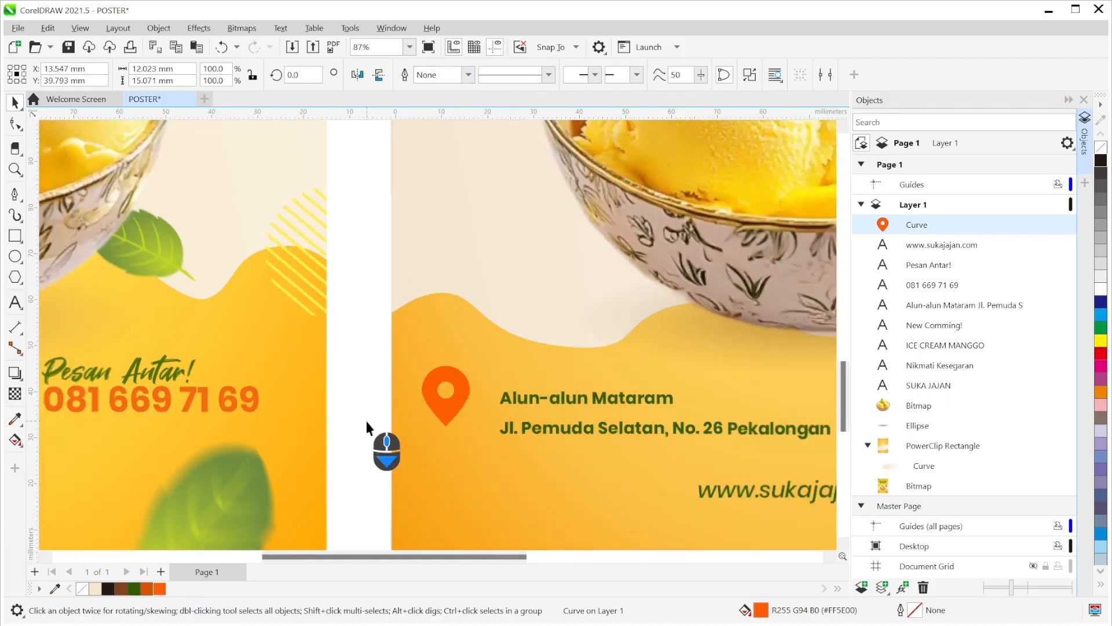
{"action": "left_click_drag", "start_coordinate": [332, 415], "coordinate": [410, 395]}
{"action": "left_click_drag", "start_coordinate": [512, 380], "coordinate": [542, 370]}
{"action": "left_click", "coordinate": [457, 402]}
{"action": "scroll", "coordinate": [472, 407], "scroll_direction": "down", "scroll_amount": 3}
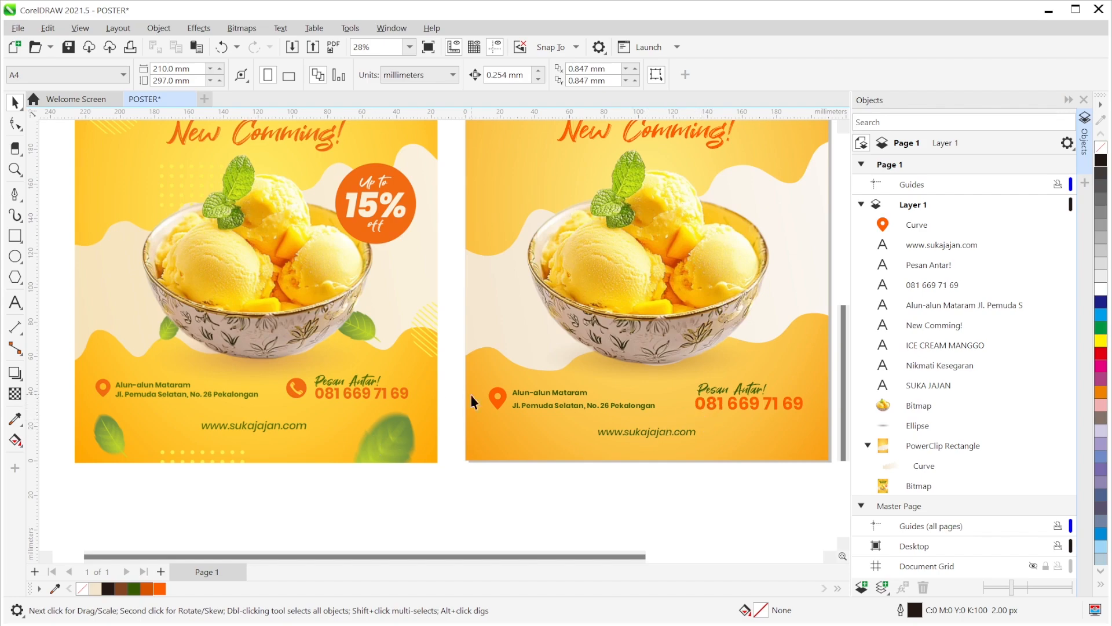
{"action": "scroll", "coordinate": [704, 409], "scroll_direction": "up", "scroll_amount": 5}
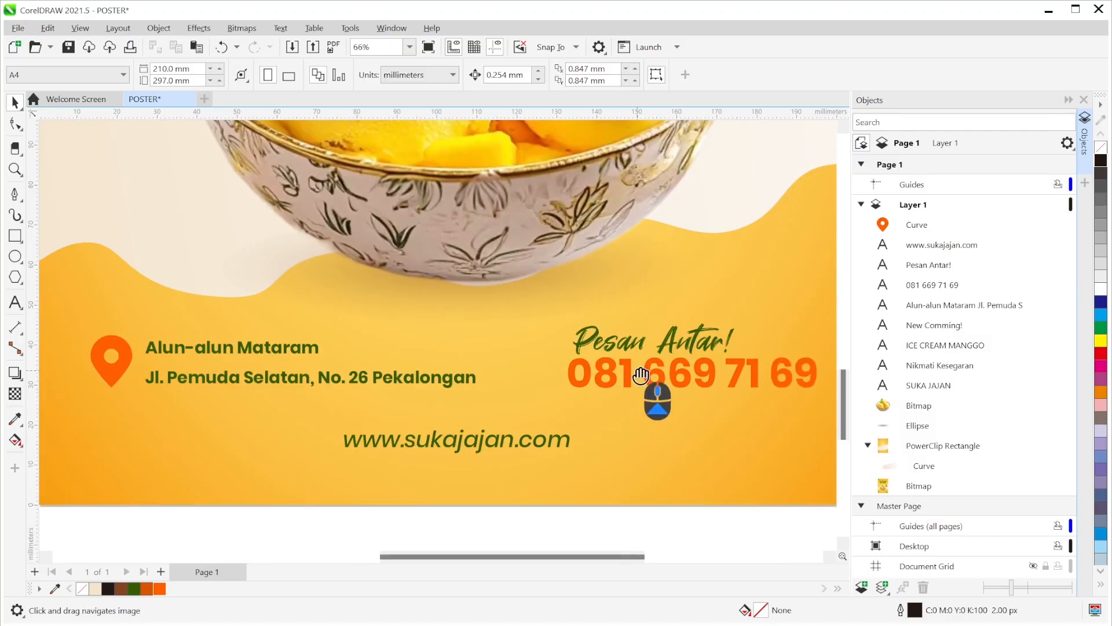
- Draw a small circle left of the Pesan Antar! phone number
{"action": "left_click", "coordinate": [15, 258]}
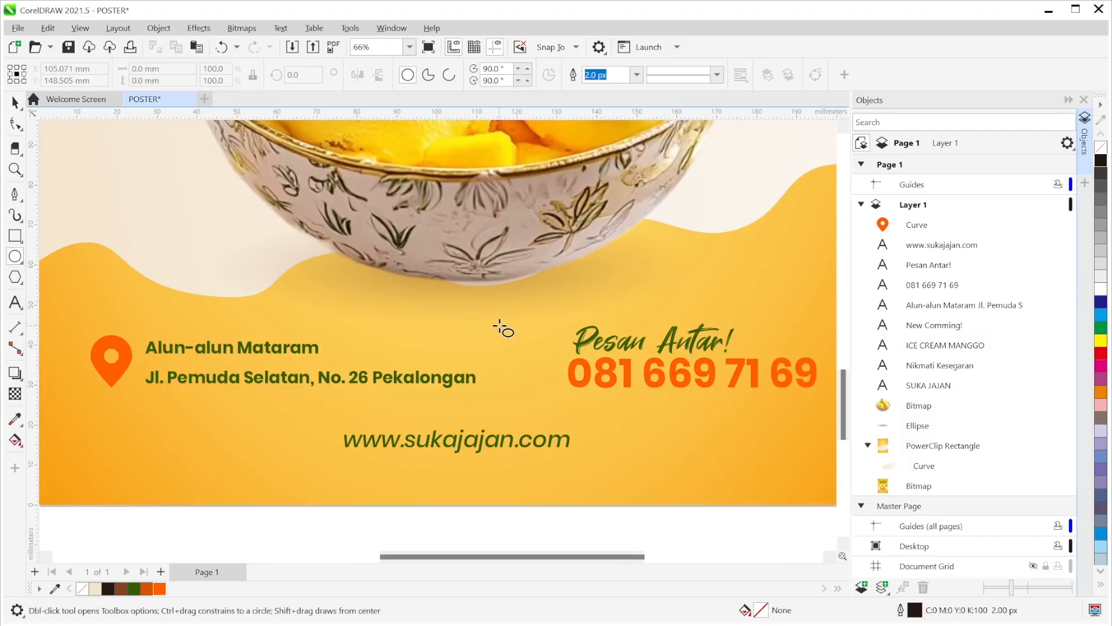
{"action": "left_click_drag", "start_coordinate": [506, 336], "coordinate": [529, 360]}
{"action": "left_click", "coordinate": [530, 359]}
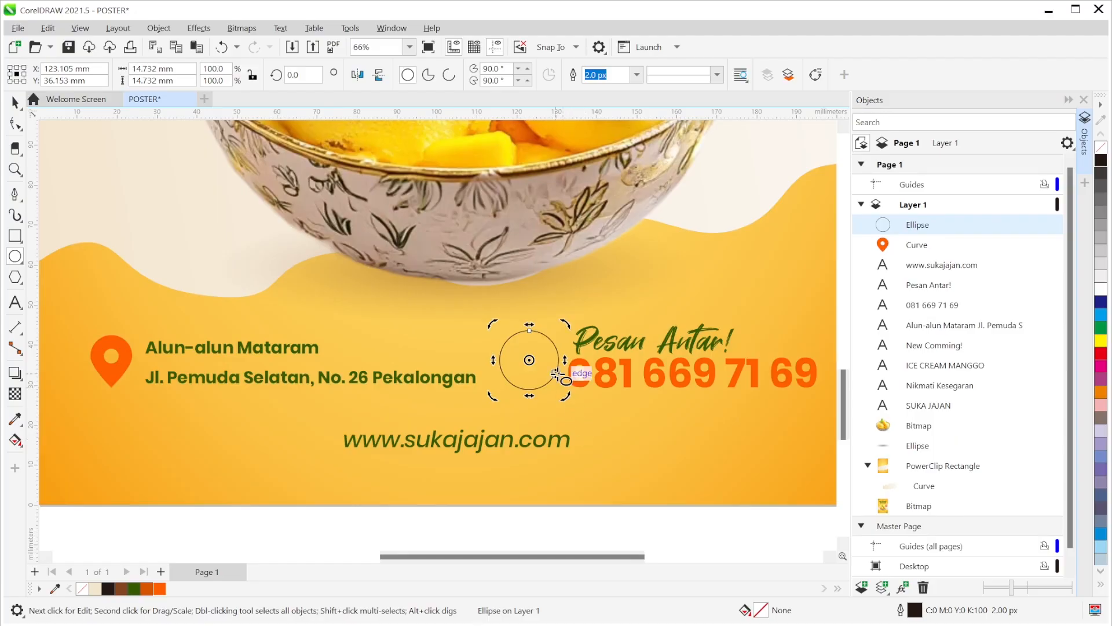
{"action": "left_click", "coordinate": [528, 360]}
{"action": "left_click", "coordinate": [17, 106]}
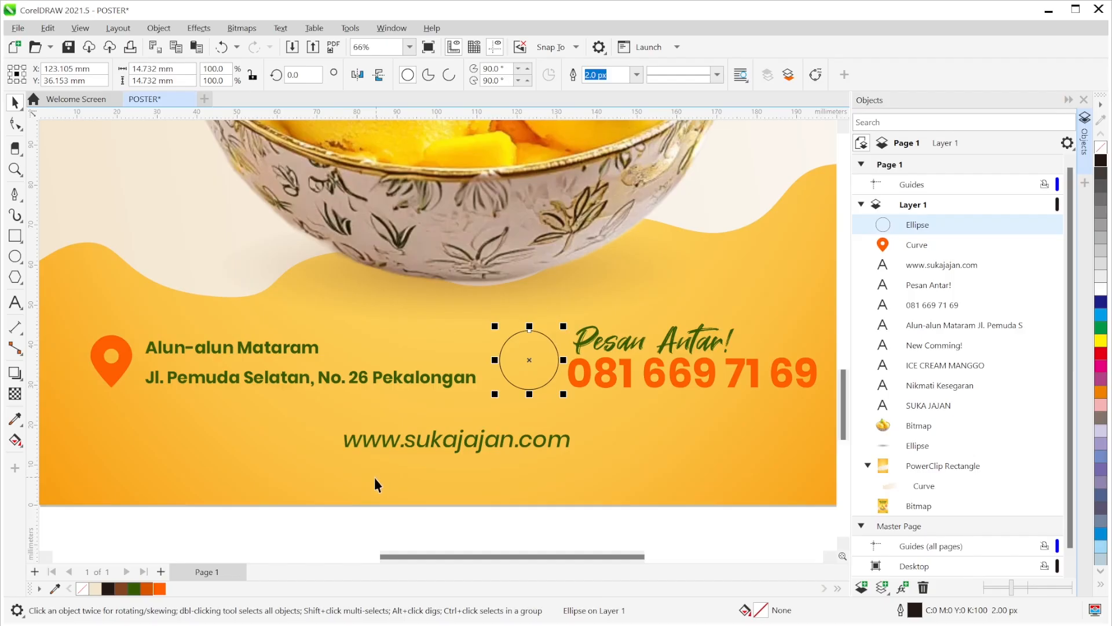
- Fill the circle orange with no outline, then zoom out to view the poster
{"action": "left_click", "coordinate": [161, 589]}
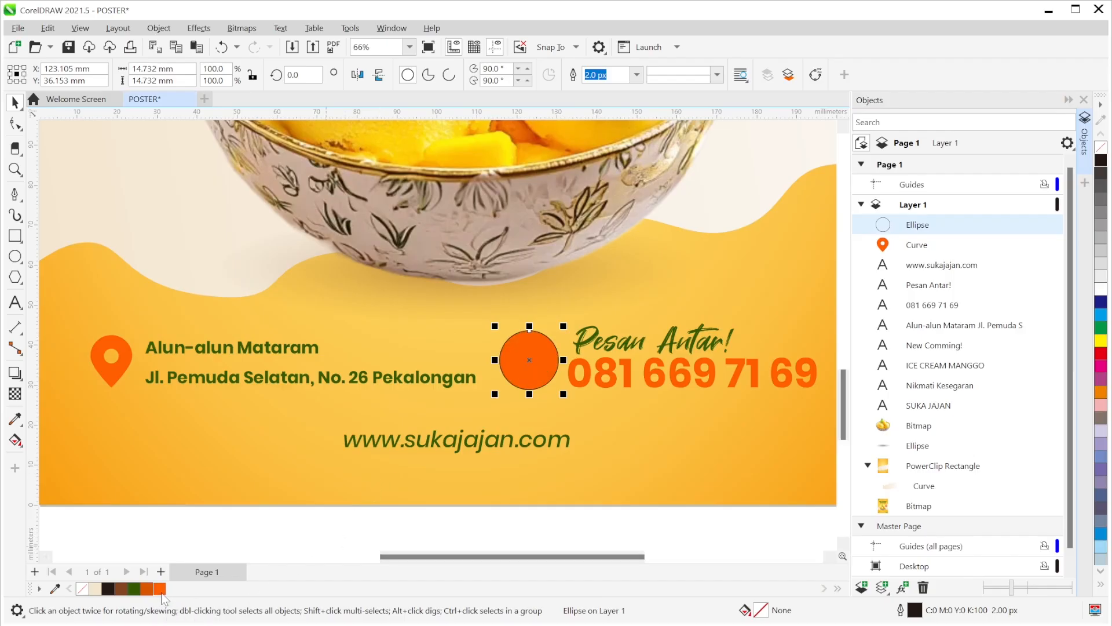
{"action": "left_click", "coordinate": [636, 75]}
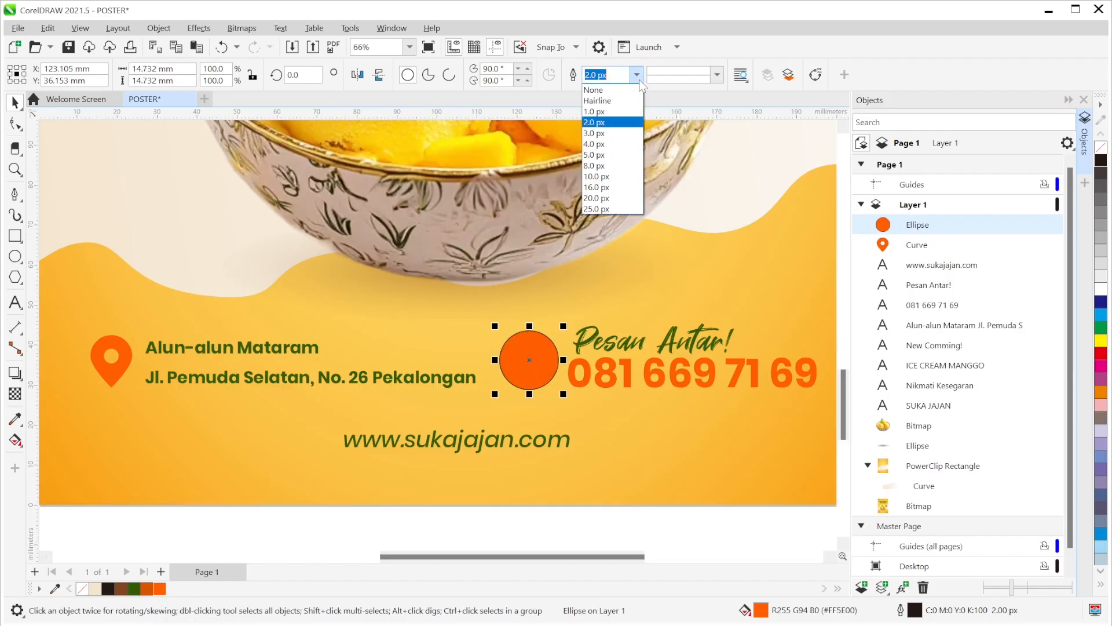
{"action": "left_click", "coordinate": [629, 90]}
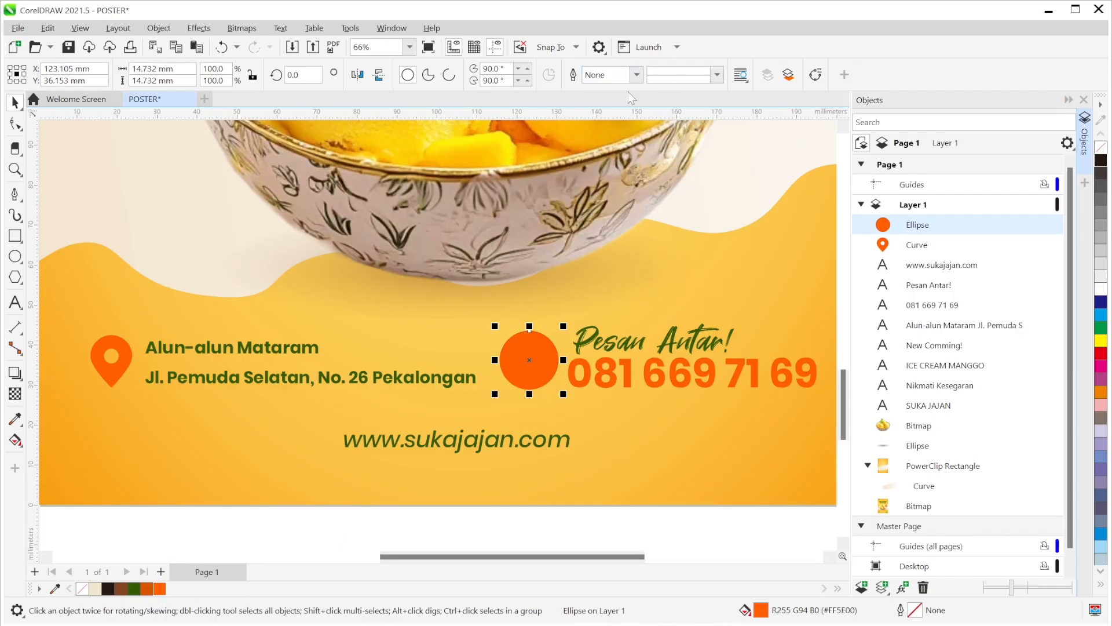
{"action": "left_click", "coordinate": [600, 520]}
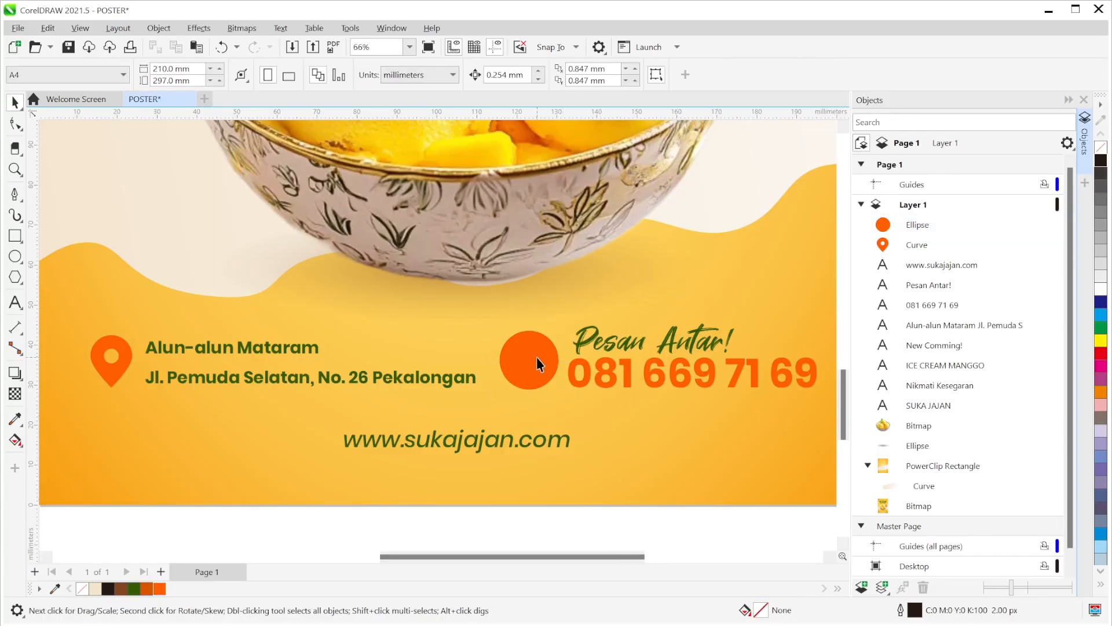
{"action": "scroll", "coordinate": [531, 370], "scroll_direction": "down", "scroll_amount": 3}
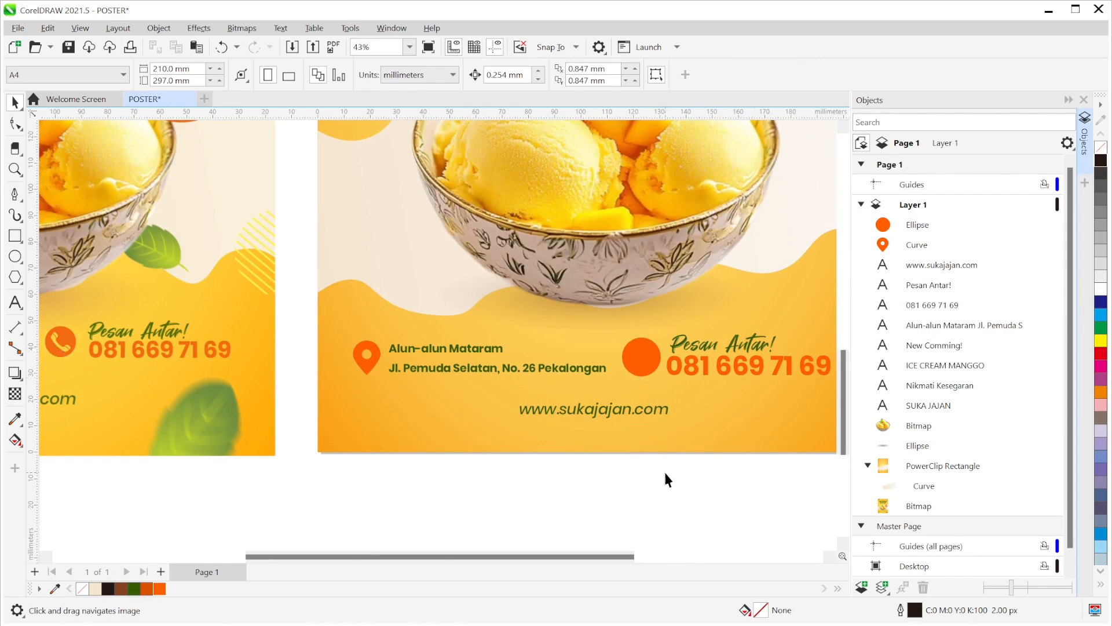
{"action": "left_click_drag", "start_coordinate": [726, 497], "coordinate": [611, 504]}
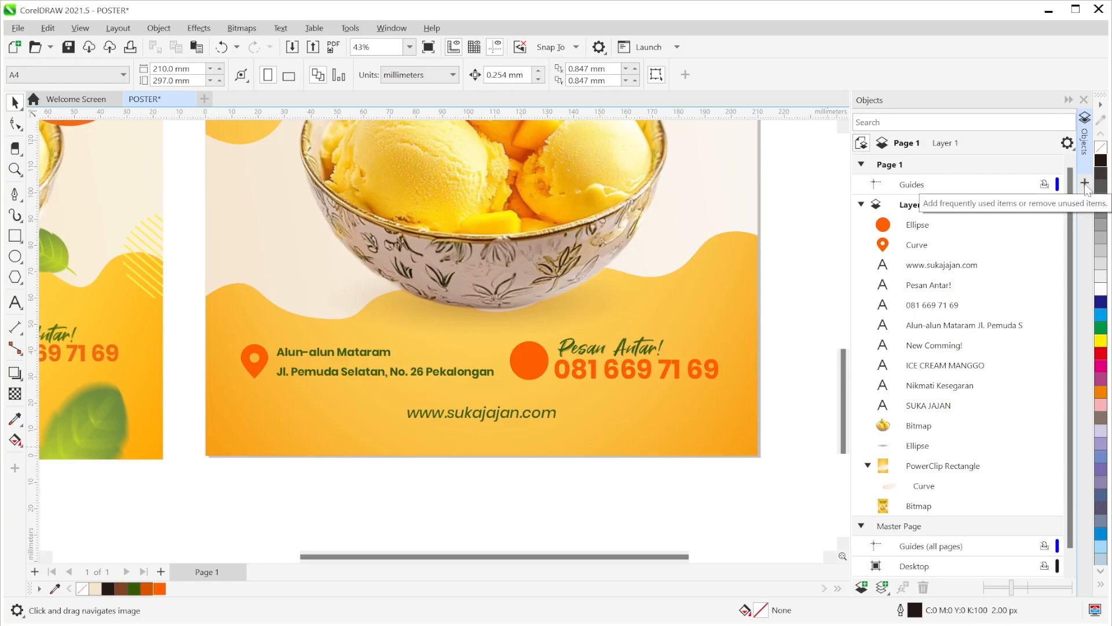
- Open the Glyphs docker from the Dockers list
{"action": "left_click", "coordinate": [401, 30]}
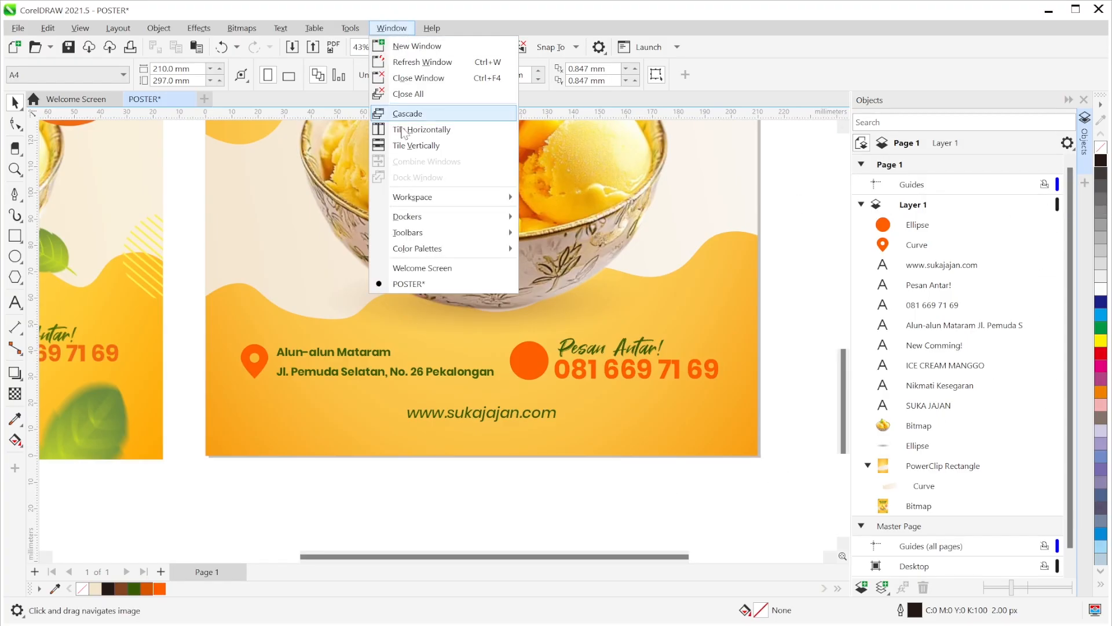
{"action": "mouse_move", "coordinate": [409, 219]}
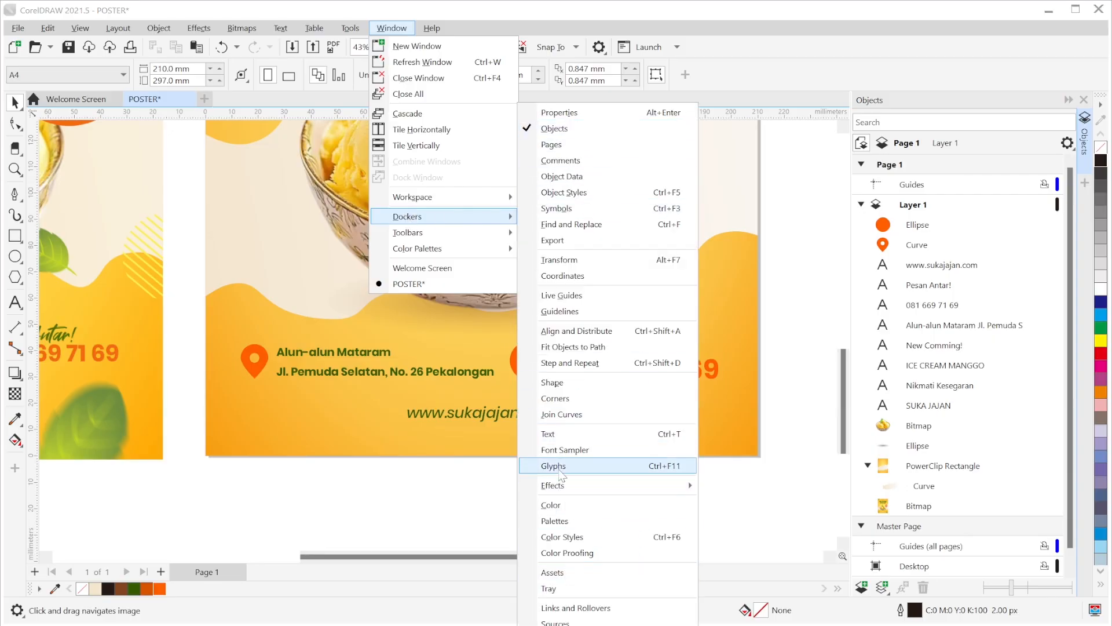
{"action": "left_click", "coordinate": [803, 361]}
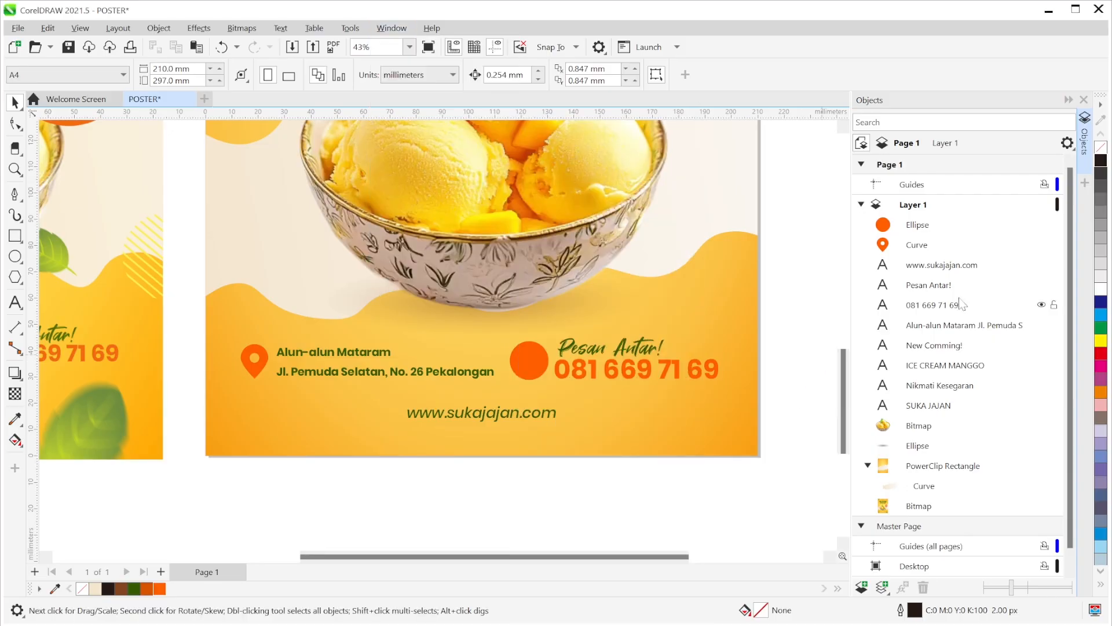
{"action": "left_click", "coordinate": [1084, 182]}
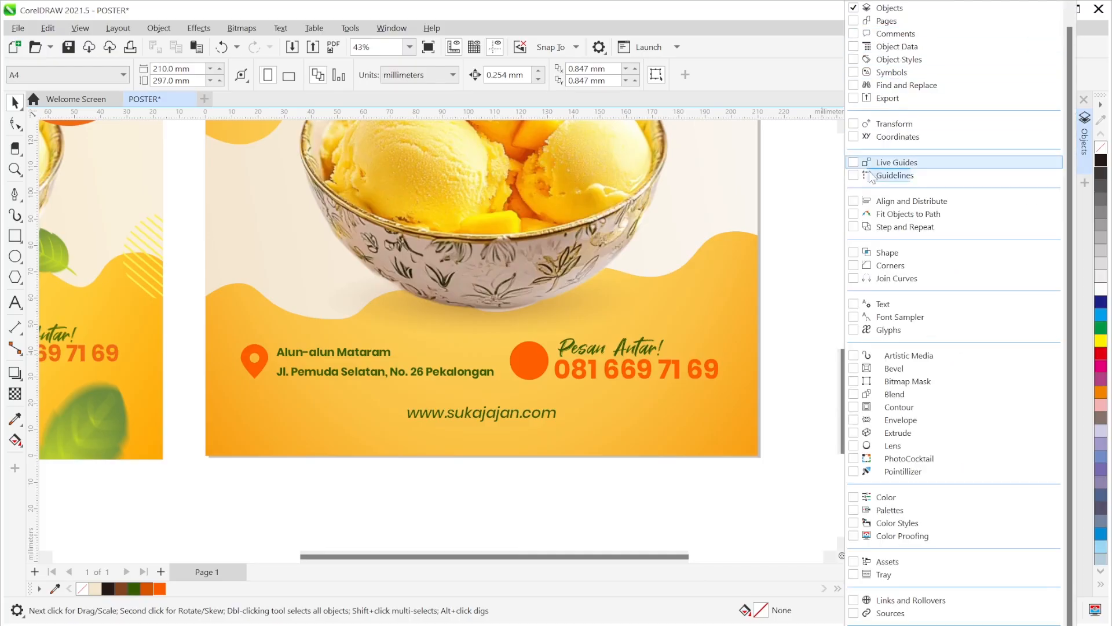
{"action": "left_click", "coordinate": [869, 330]}
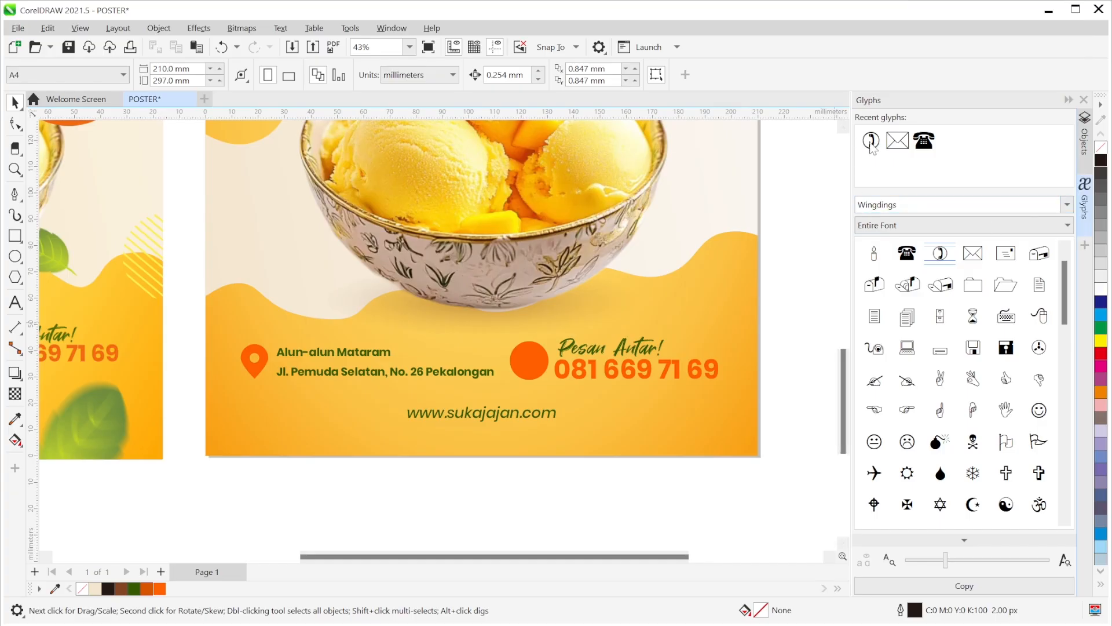
- Browse the glyph fonts (Arial, Webdings) and settle on Wingdings
{"action": "mouse_move", "coordinate": [875, 147]}
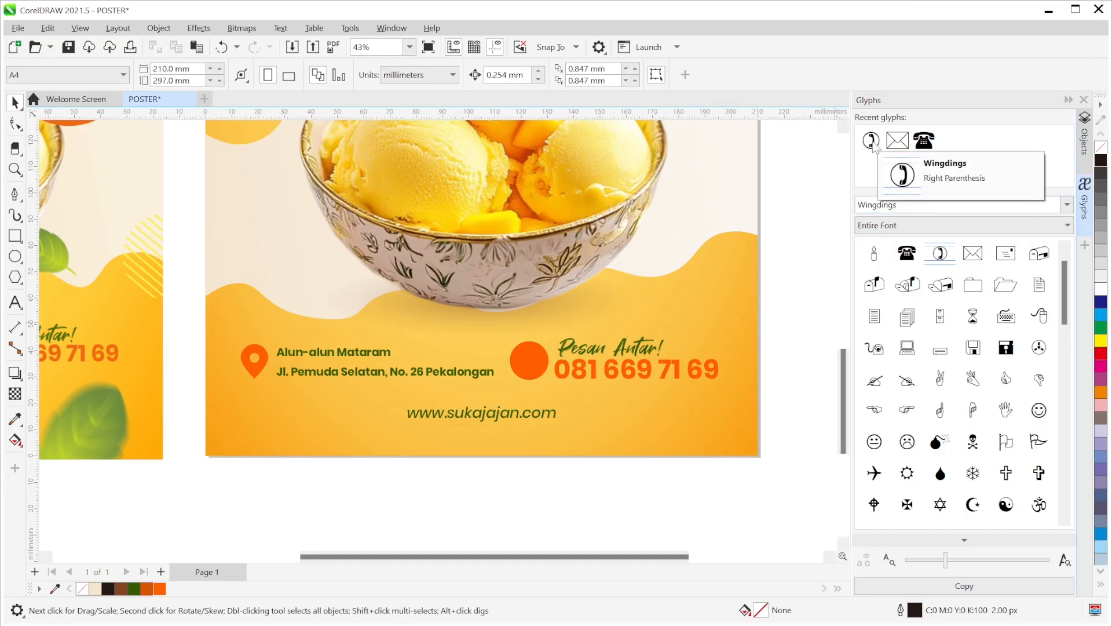
{"action": "left_click", "coordinate": [1069, 204]}
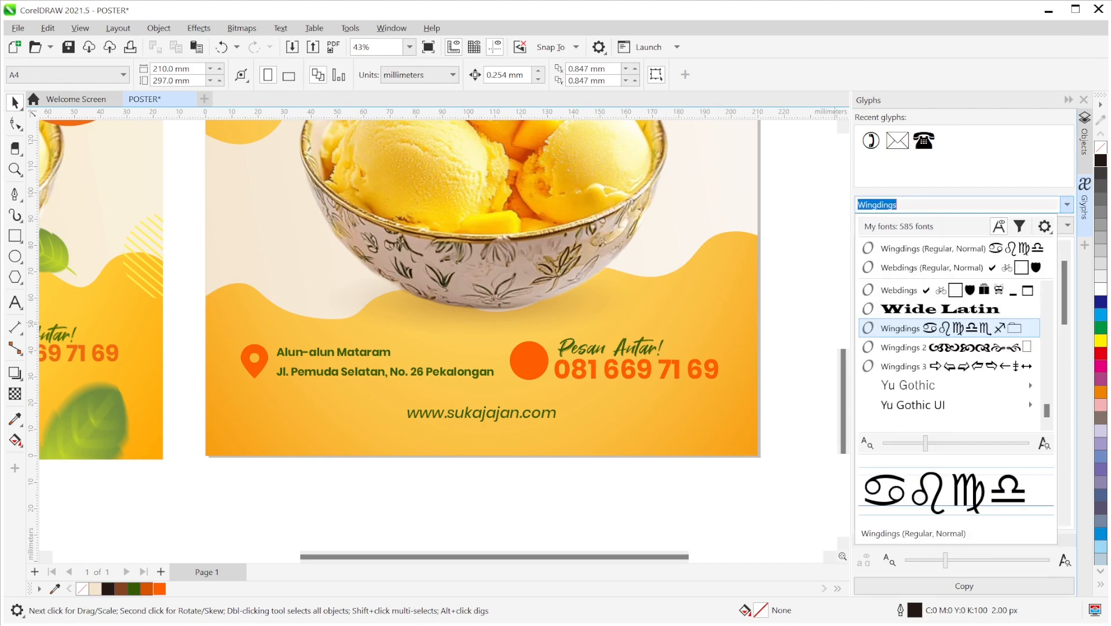
{"action": "left_click", "coordinate": [1068, 274]}
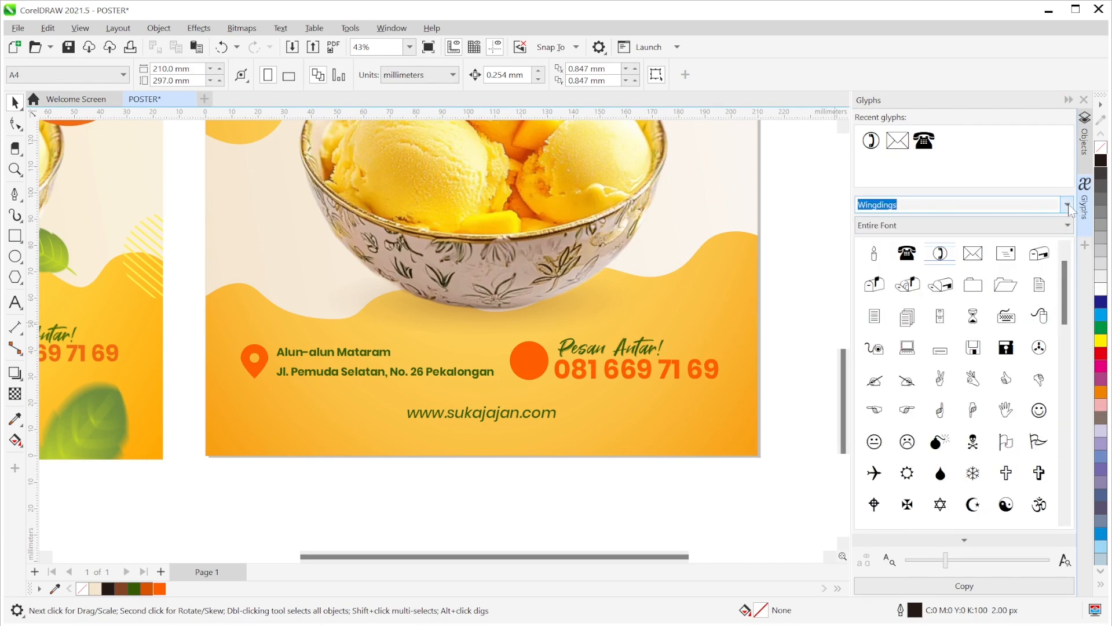
{"action": "left_click", "coordinate": [1067, 204]}
{"action": "left_click", "coordinate": [1070, 272]}
{"action": "left_click", "coordinate": [1068, 204]}
{"action": "scroll", "coordinate": [1046, 371], "scroll_direction": "up", "scroll_amount": 5}
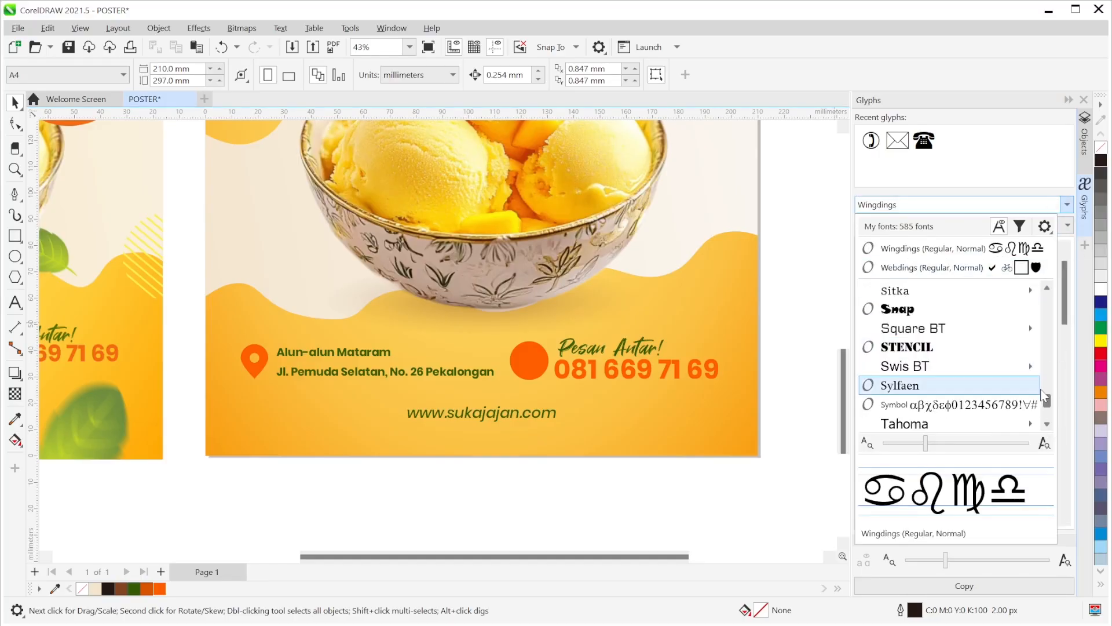
{"action": "scroll", "coordinate": [985, 370], "scroll_direction": "up", "scroll_amount": 15}
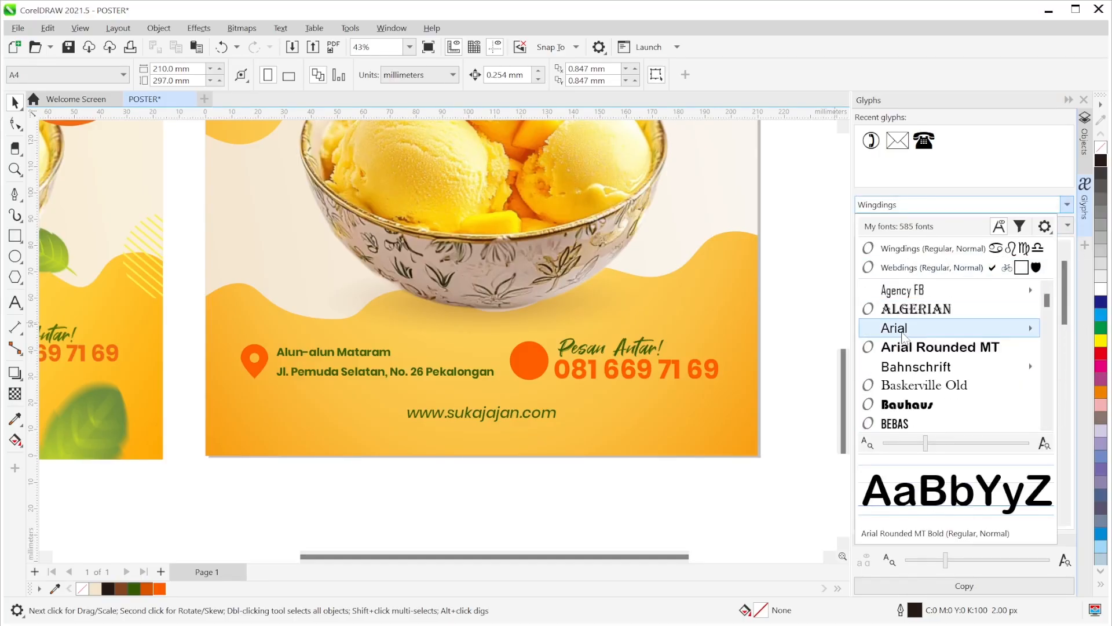
{"action": "left_click", "coordinate": [897, 326]}
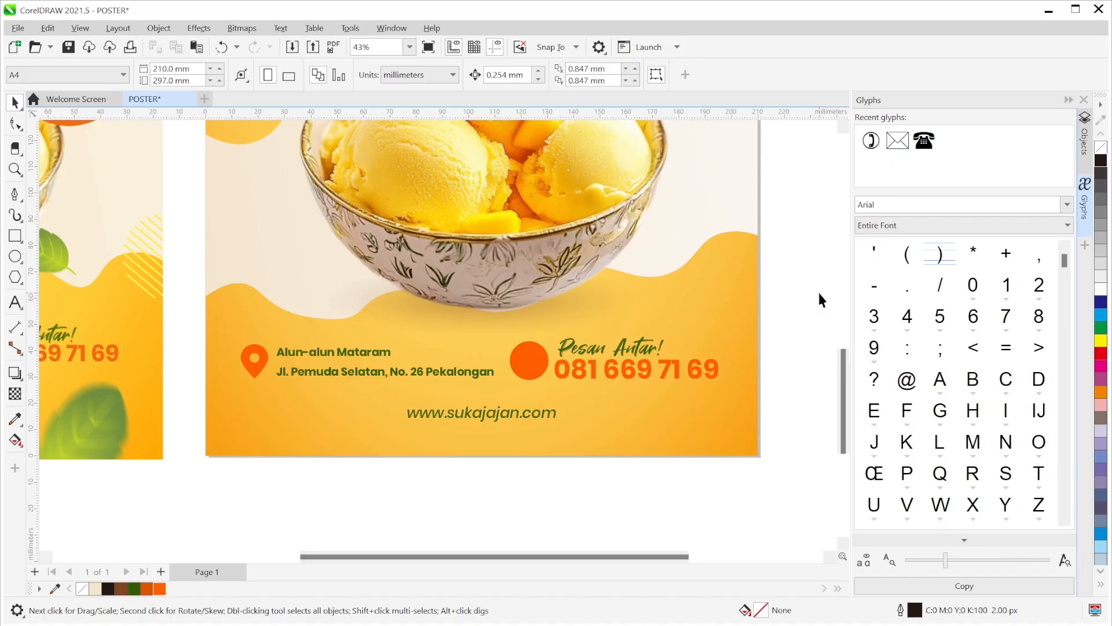
{"action": "left_click", "coordinate": [1071, 204]}
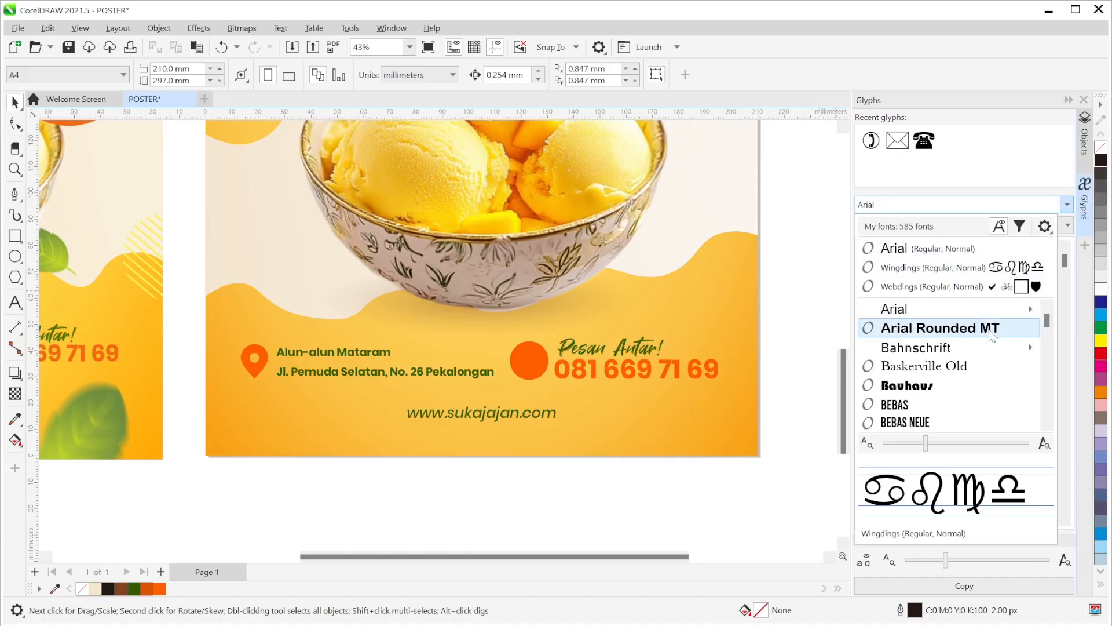
{"action": "left_click_drag", "start_coordinate": [1048, 322], "coordinate": [1048, 421]}
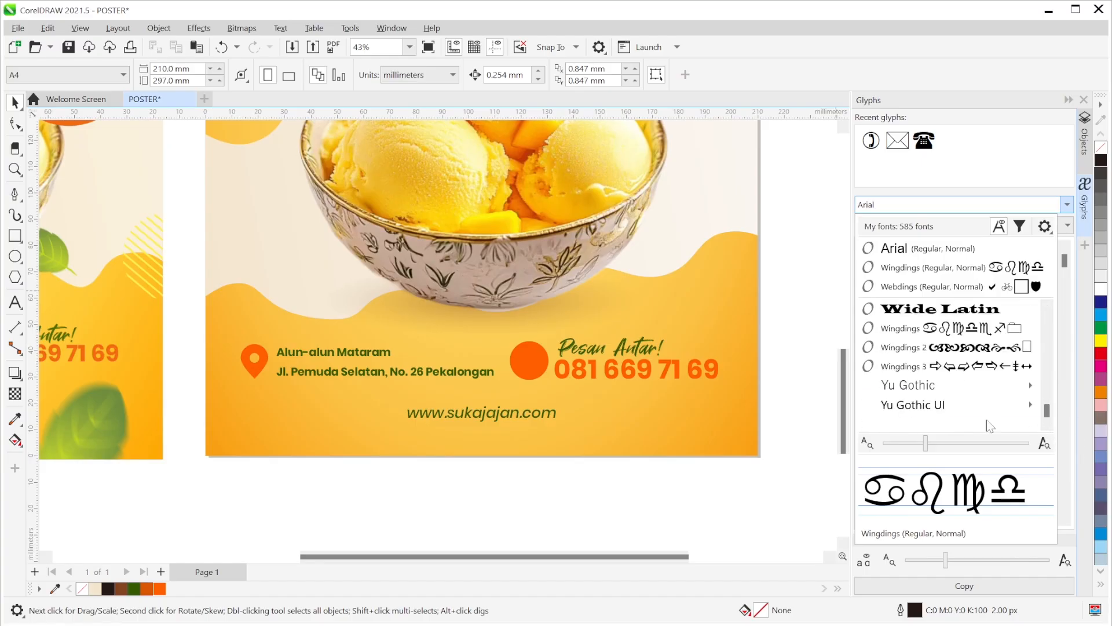
{"action": "scroll", "coordinate": [929, 341], "scroll_direction": "up", "scroll_amount": 1}
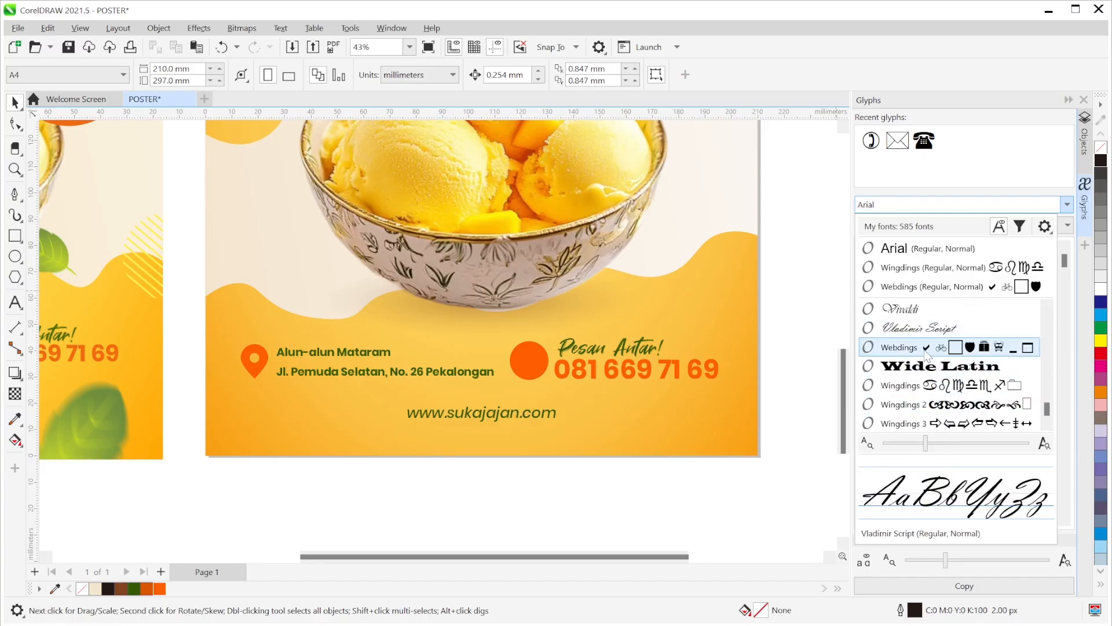
{"action": "left_click", "coordinate": [917, 350]}
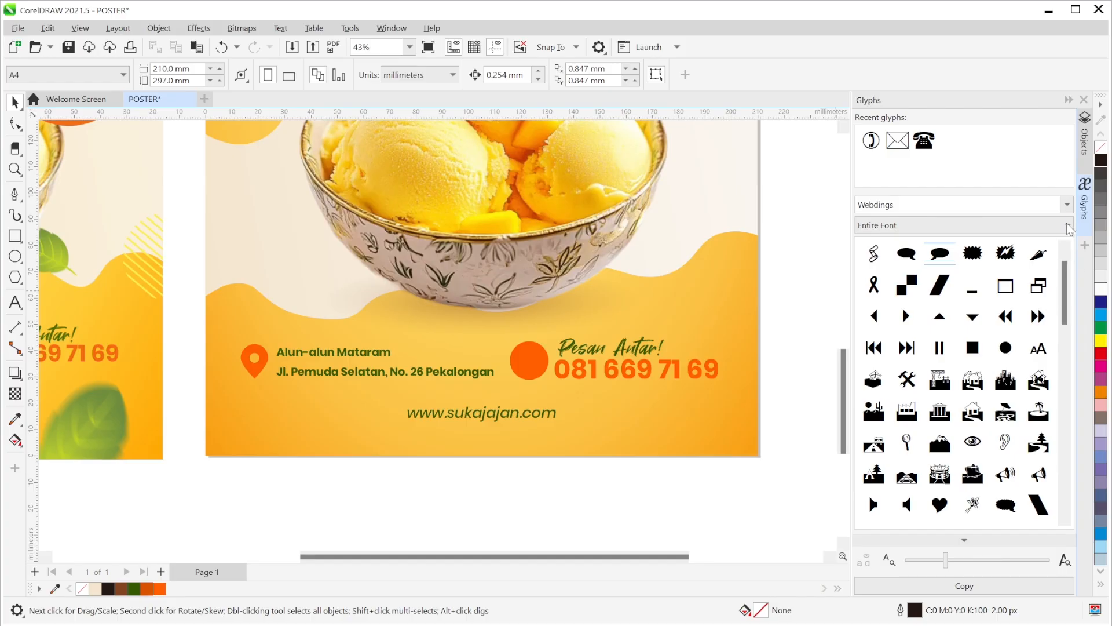
{"action": "left_click", "coordinate": [1067, 205]}
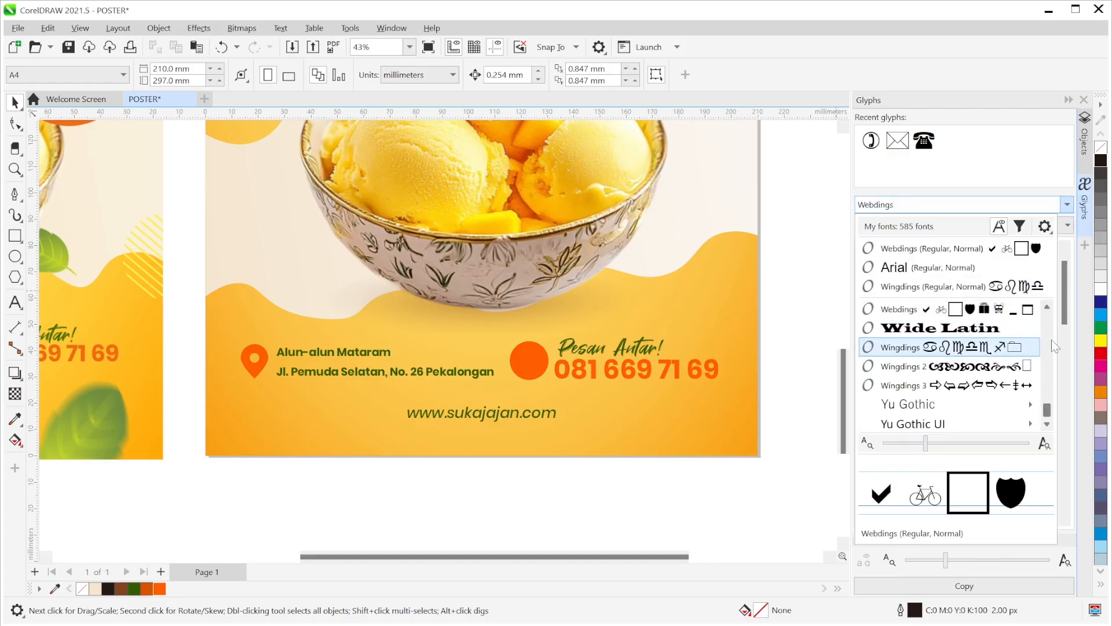
{"action": "left_click", "coordinate": [1047, 308]}
{"action": "left_click", "coordinate": [1047, 308]}
{"action": "left_click", "coordinate": [1047, 307]}
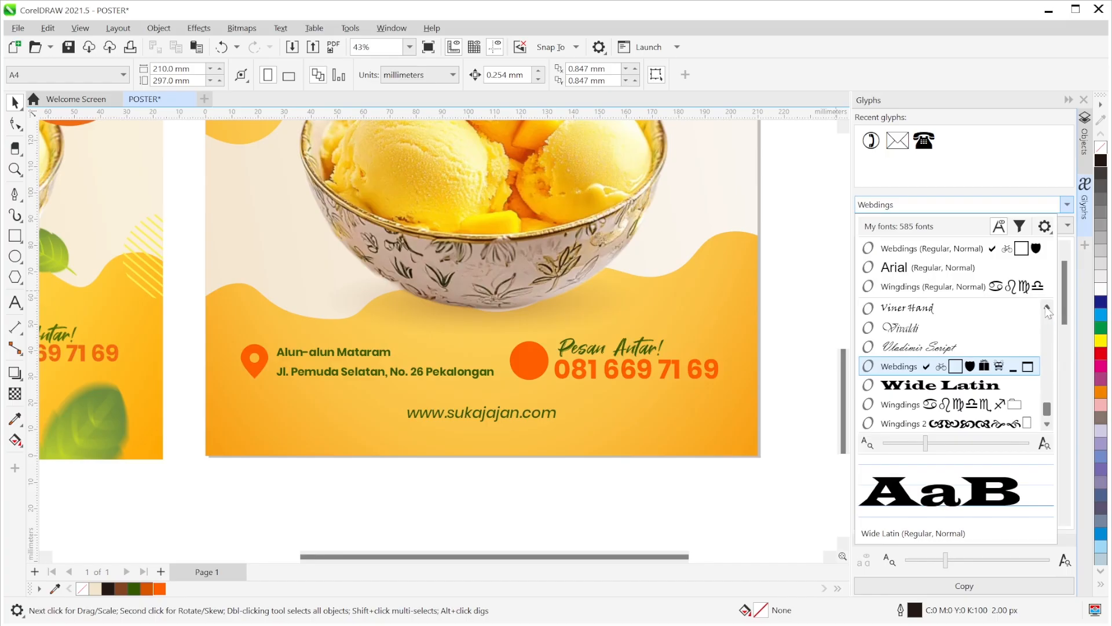
{"action": "left_click", "coordinate": [924, 403]}
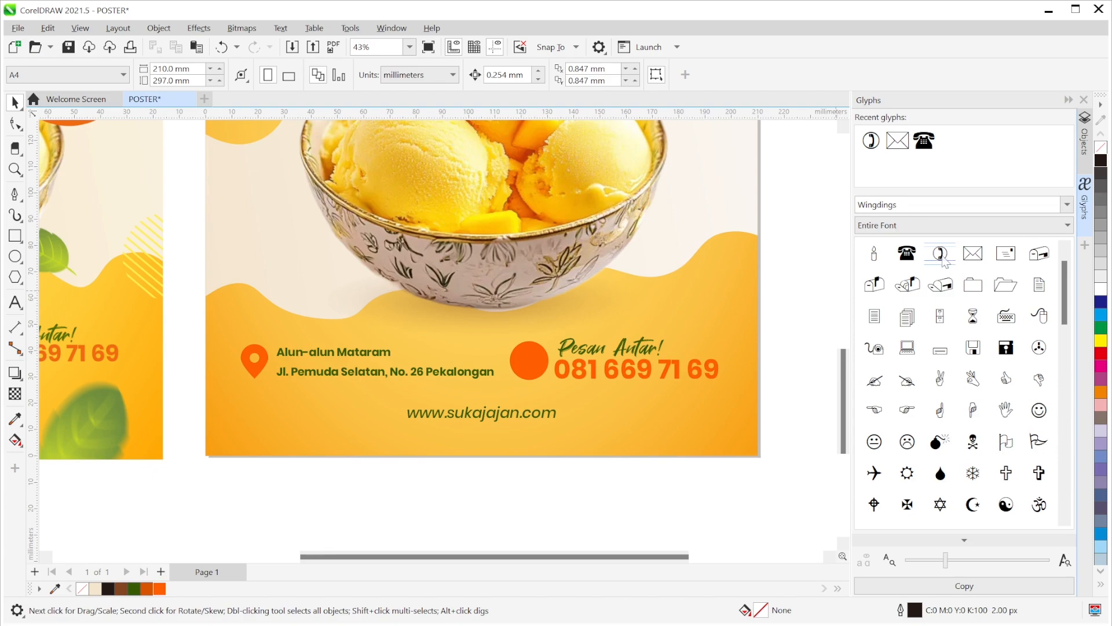
- Place the Wingdings circled-telephone glyph just right of the poster and collapse the docker
{"action": "left_click_drag", "start_coordinate": [941, 257], "coordinate": [749, 349]}
{"action": "left_click", "coordinate": [789, 266]}
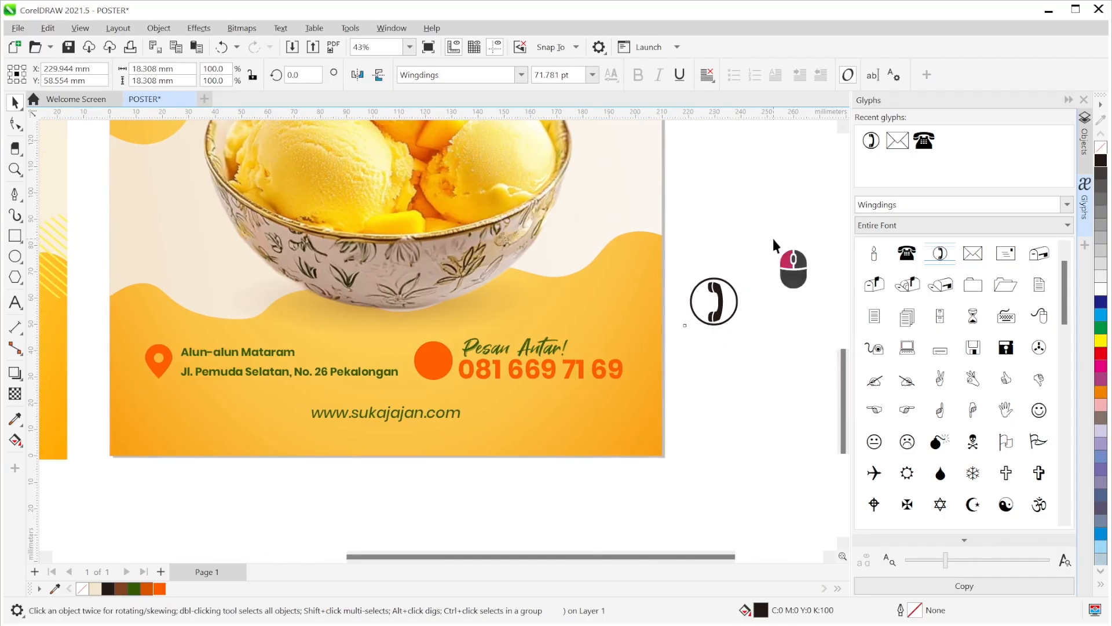
{"action": "left_click", "coordinate": [716, 297]}
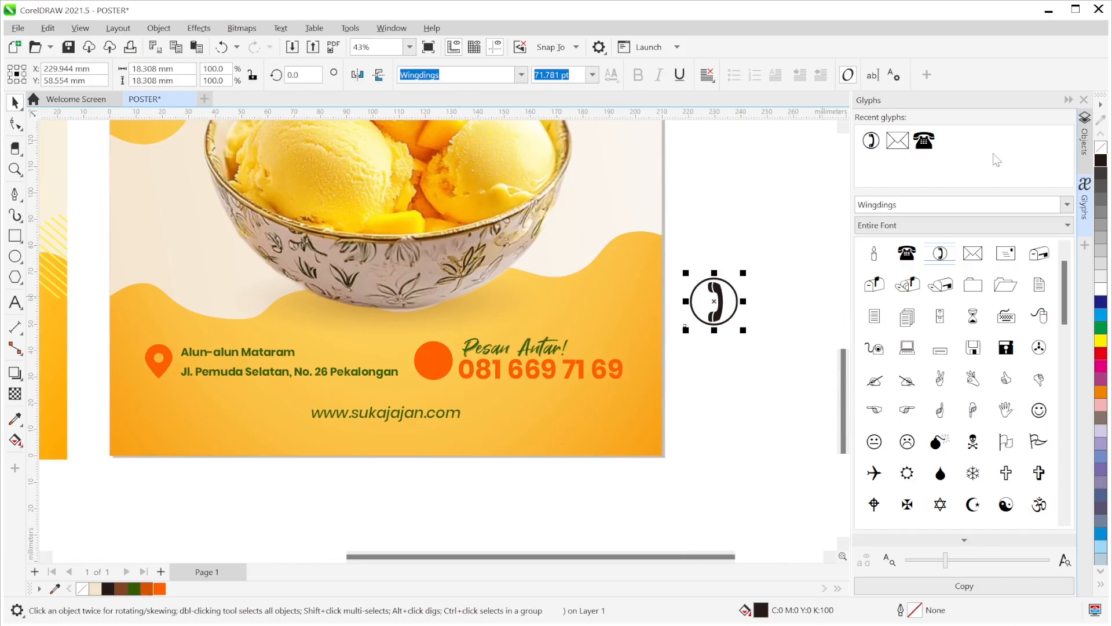
{"action": "left_click", "coordinate": [1067, 100]}
{"action": "left_click_drag", "start_coordinate": [896, 323], "coordinate": [928, 332]}
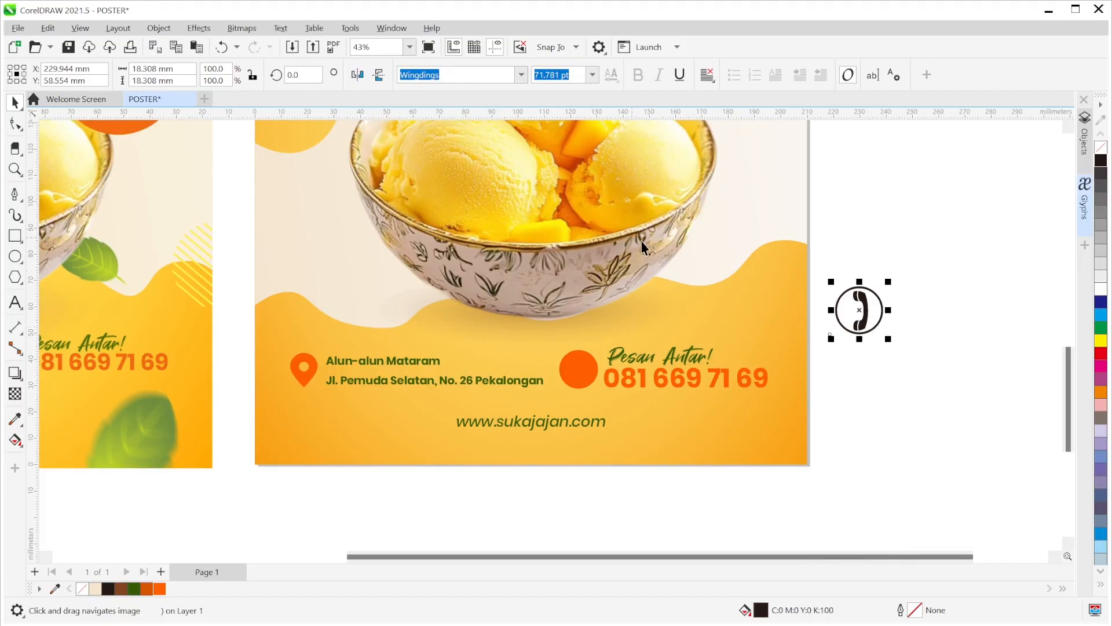
- Convert the telephone glyph to curves with Ctrl+Q and reposition it
{"action": "key", "text": "ctrl"}
{"action": "key", "text": "ctrl+q"}
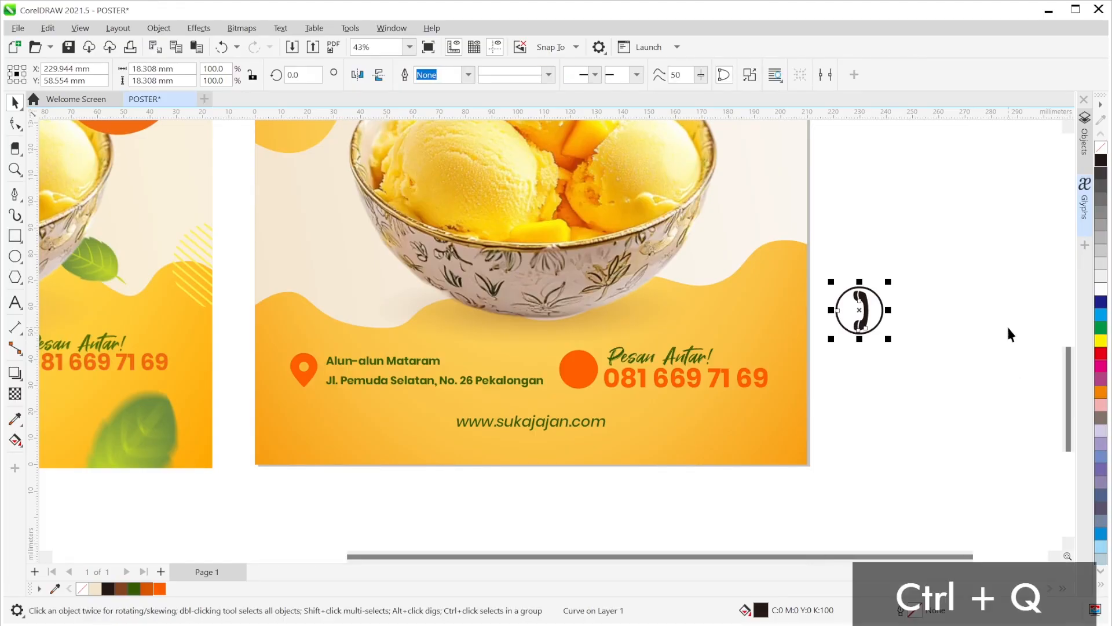
{"action": "left_click", "coordinate": [927, 289]}
{"action": "left_click_drag", "start_coordinate": [867, 322], "coordinate": [898, 246]}
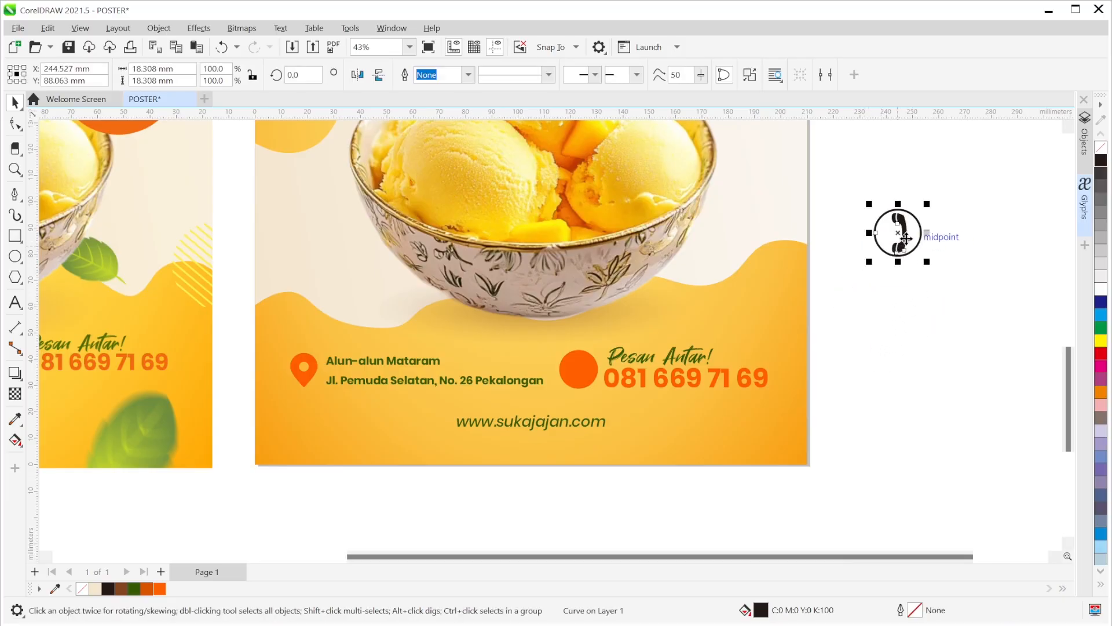
{"action": "left_click_drag", "start_coordinate": [898, 247], "coordinate": [876, 327]}
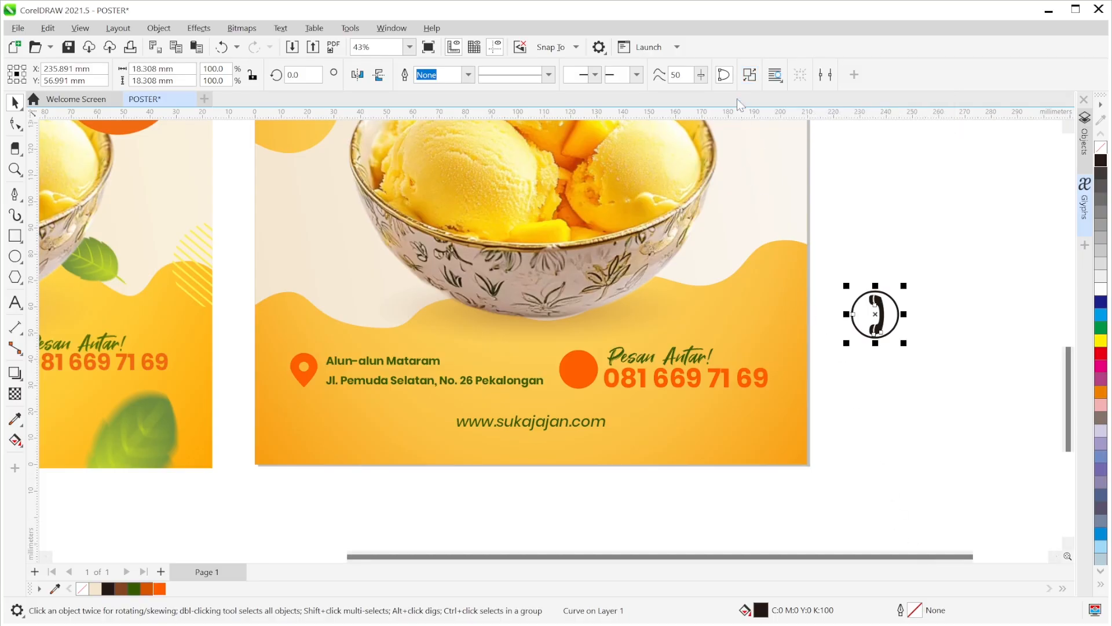
- Break the phone icon apart and drag the handset pieces below the black circle
{"action": "left_click", "coordinate": [749, 75]}
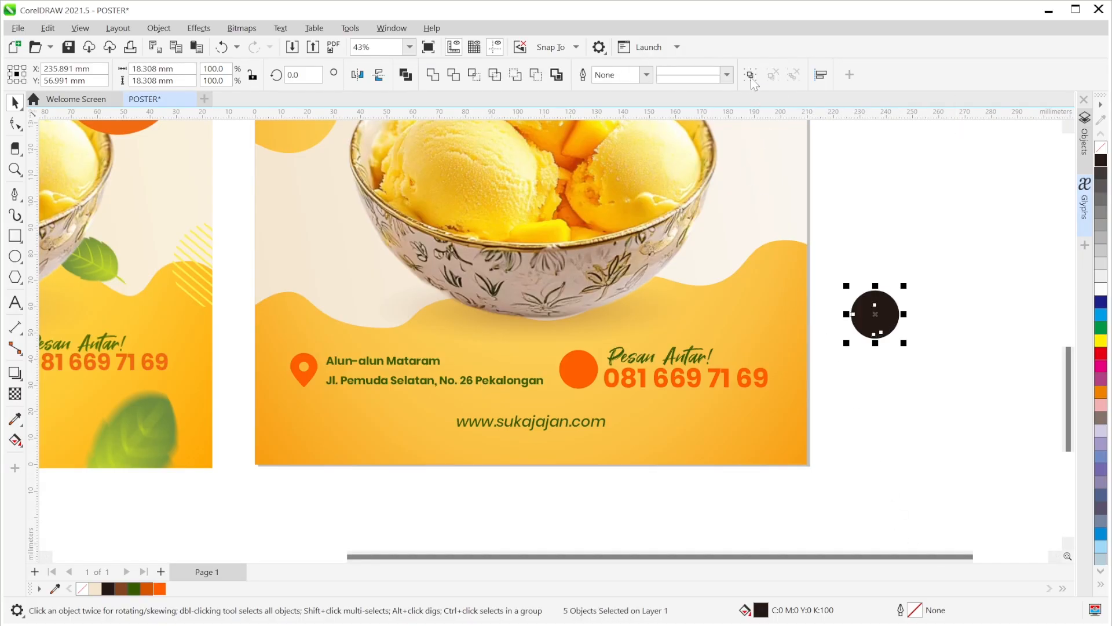
{"action": "left_click", "coordinate": [930, 390]}
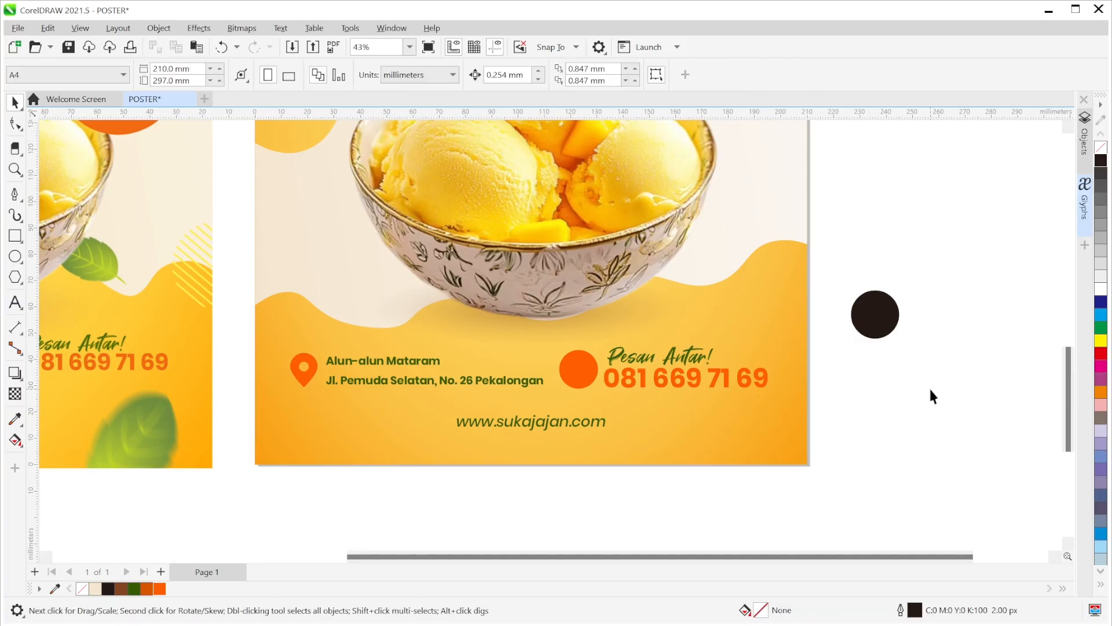
{"action": "left_click_drag", "start_coordinate": [961, 415], "coordinate": [857, 266]}
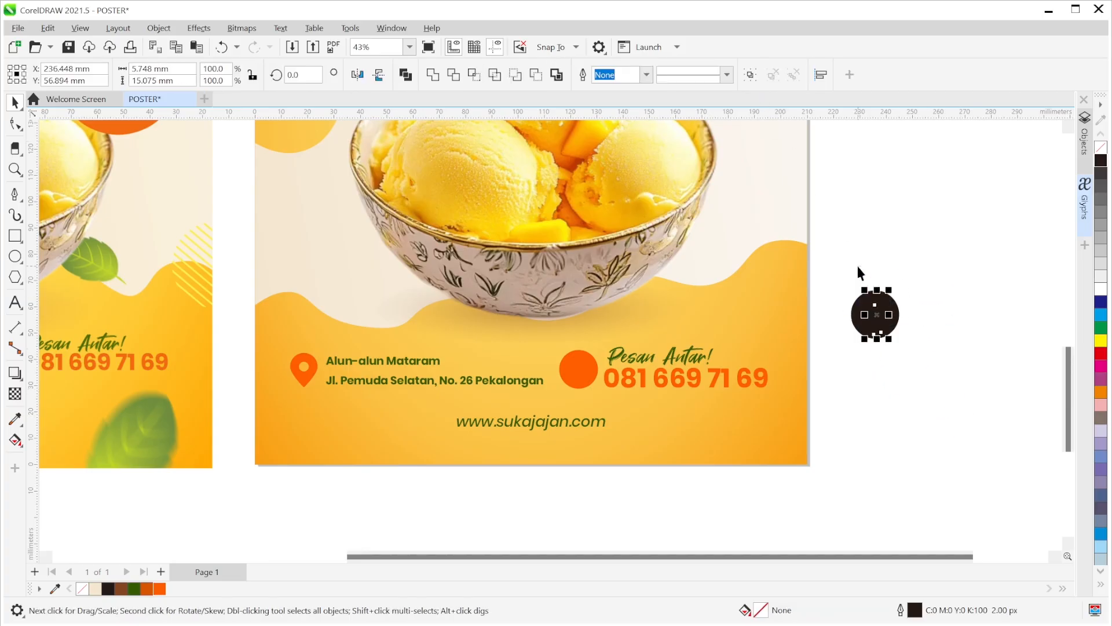
{"action": "left_click_drag", "start_coordinate": [875, 312], "coordinate": [881, 400]}
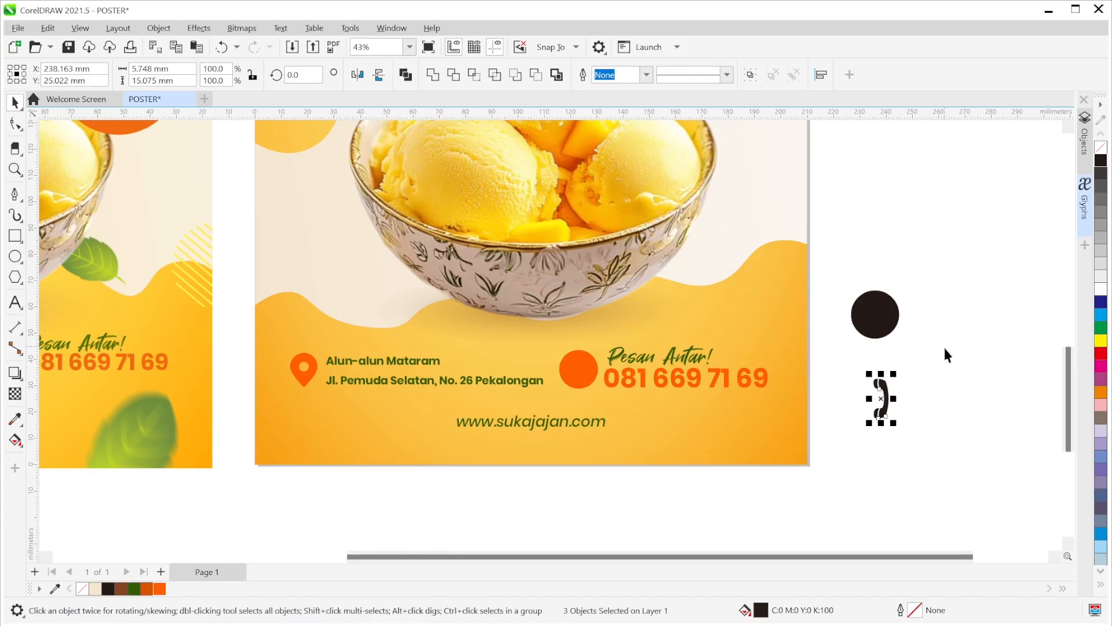
- Reselect the handset pieces and move them onto the orange circle by the phone number
{"action": "key", "text": "ctrl+z"}
{"action": "left_click", "coordinate": [950, 430]}
{"action": "left_click_drag", "start_coordinate": [954, 437], "coordinate": [859, 259]}
{"action": "left_click_drag", "start_coordinate": [876, 309], "coordinate": [876, 395]}
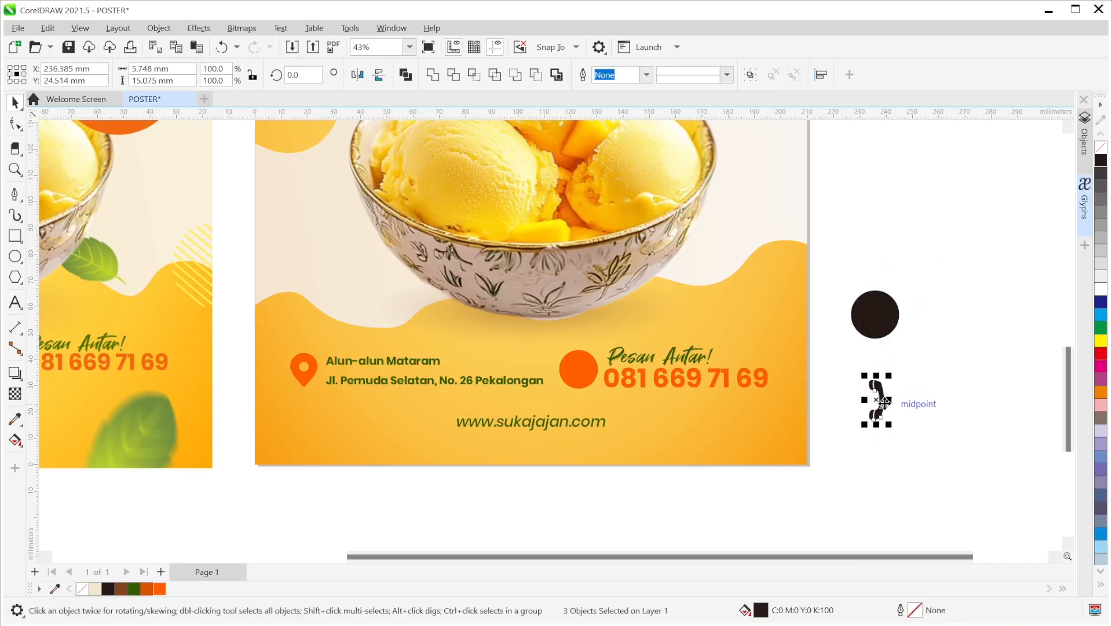
{"action": "left_click", "coordinate": [850, 404]}
{"action": "left_click_drag", "start_coordinate": [850, 404], "coordinate": [593, 440]}
- Rotate the handset to 226.6° and centre it on the orange circle
{"action": "left_click", "coordinate": [580, 374]}
{"action": "scroll", "coordinate": [582, 383], "scroll_direction": "up", "scroll_amount": 2}
{"action": "scroll", "coordinate": [582, 383], "scroll_direction": "up", "scroll_amount": 3}
{"action": "left_click_drag", "start_coordinate": [581, 383], "coordinate": [608, 394]}
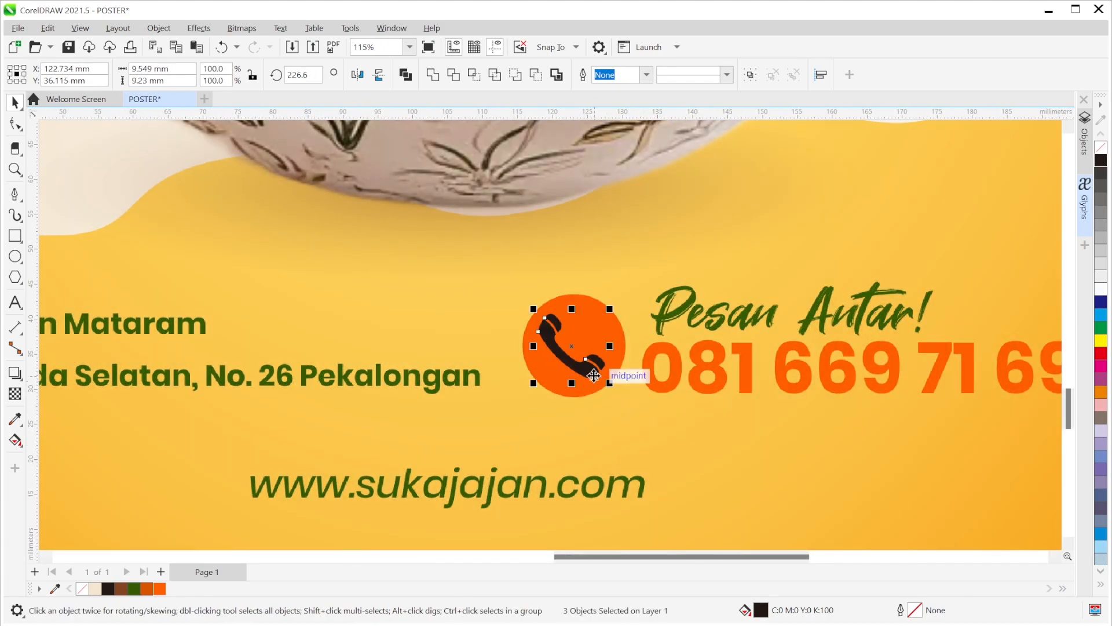
{"action": "scroll", "coordinate": [575, 350], "scroll_direction": "up", "scroll_amount": 3}
{"action": "scroll", "coordinate": [574, 350], "scroll_direction": "up", "scroll_amount": 1}
{"action": "left_click_drag", "start_coordinate": [568, 348], "coordinate": [556, 368]}
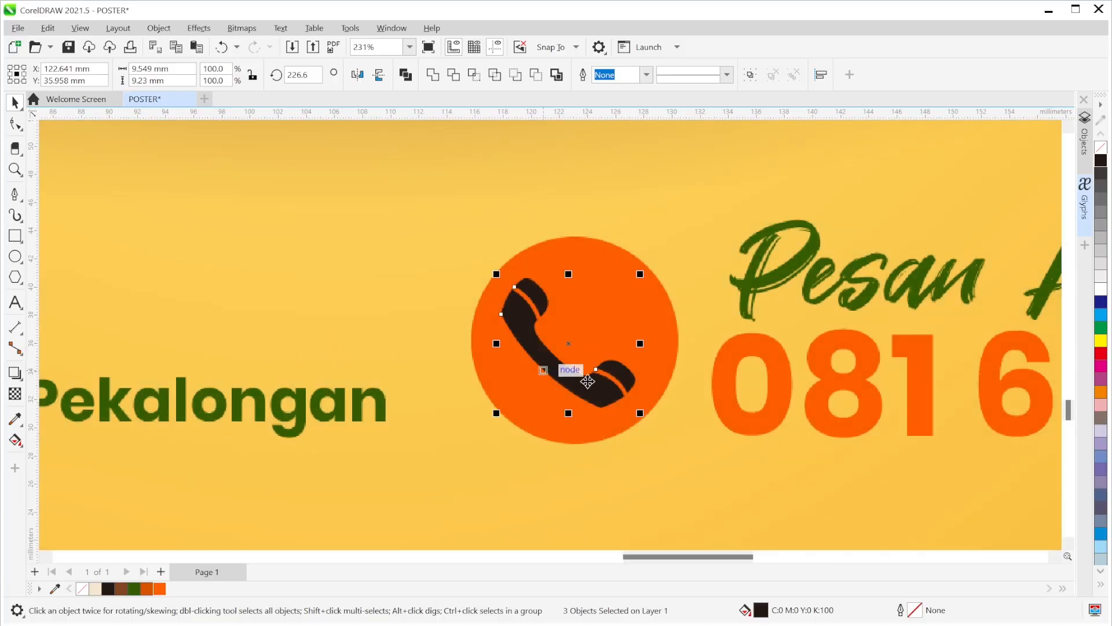
{"action": "left_click", "coordinate": [81, 28]}
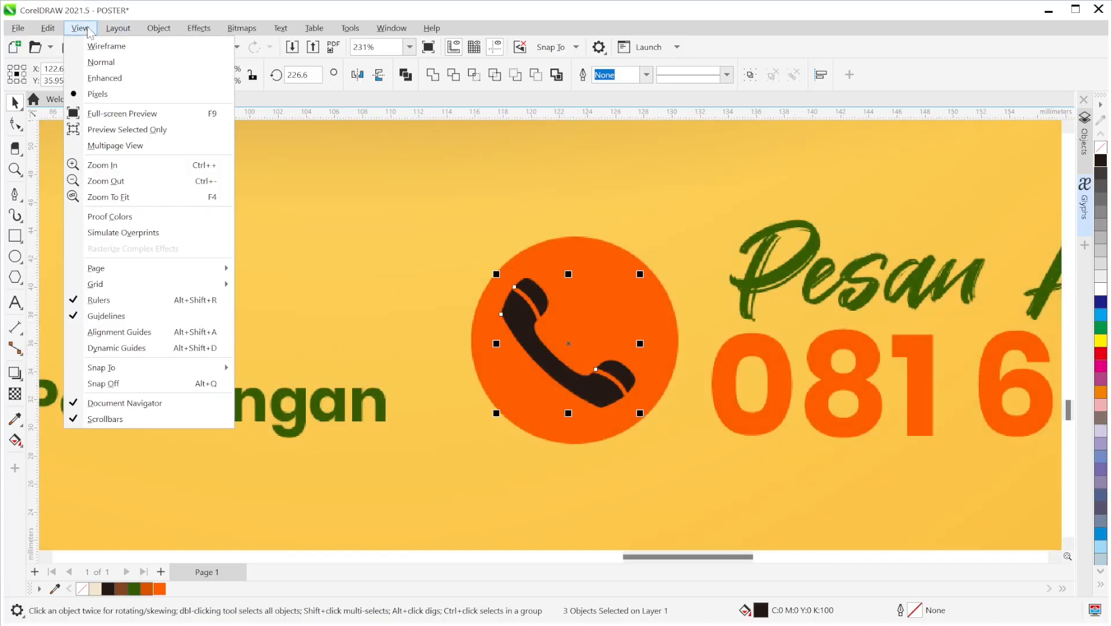
- Switch to Enhanced display and pan to show both posters' contact rows
{"action": "left_click", "coordinate": [105, 78]}
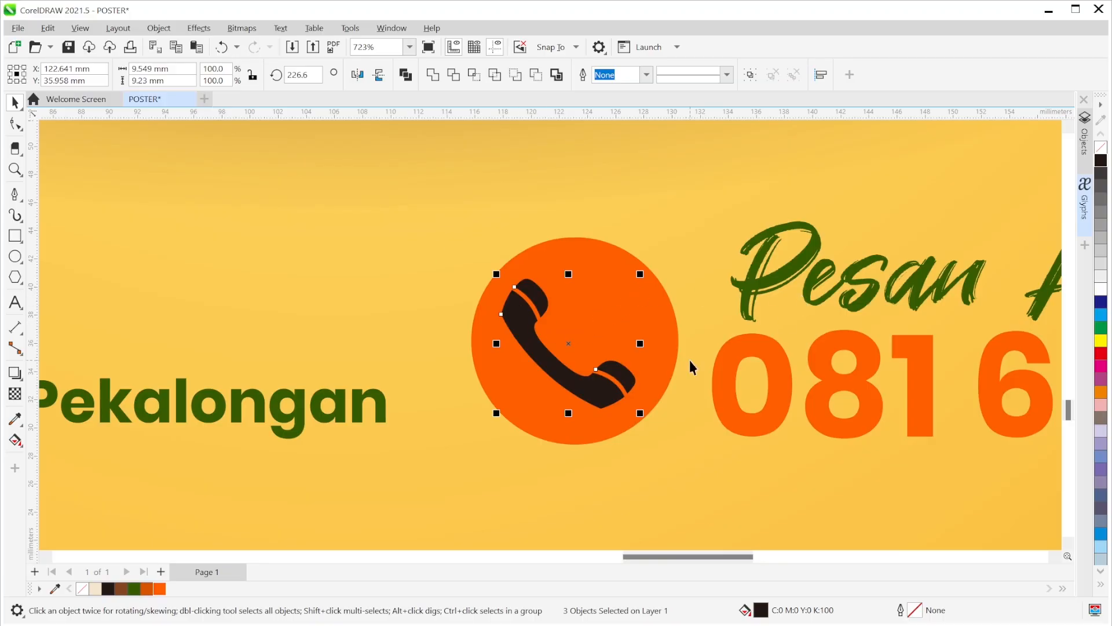
{"action": "scroll", "coordinate": [645, 355], "scroll_direction": "down", "scroll_amount": 3}
{"action": "scroll", "coordinate": [601, 370], "scroll_direction": "down", "scroll_amount": 3}
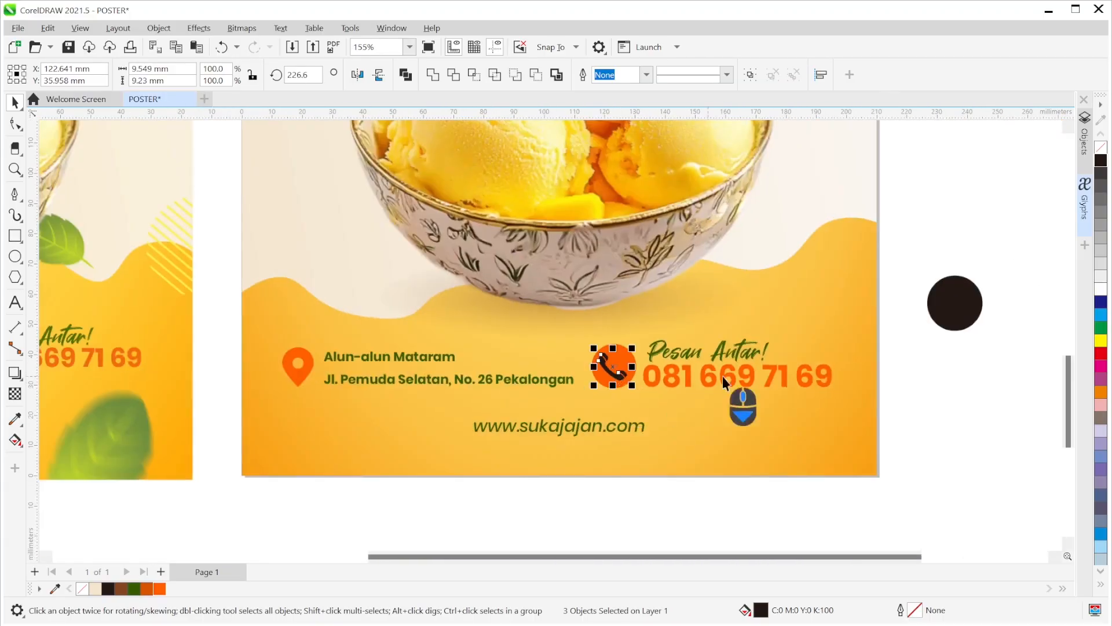
{"action": "left_click", "coordinate": [948, 377]}
{"action": "left_click_drag", "start_coordinate": [621, 411], "coordinate": [837, 359]}
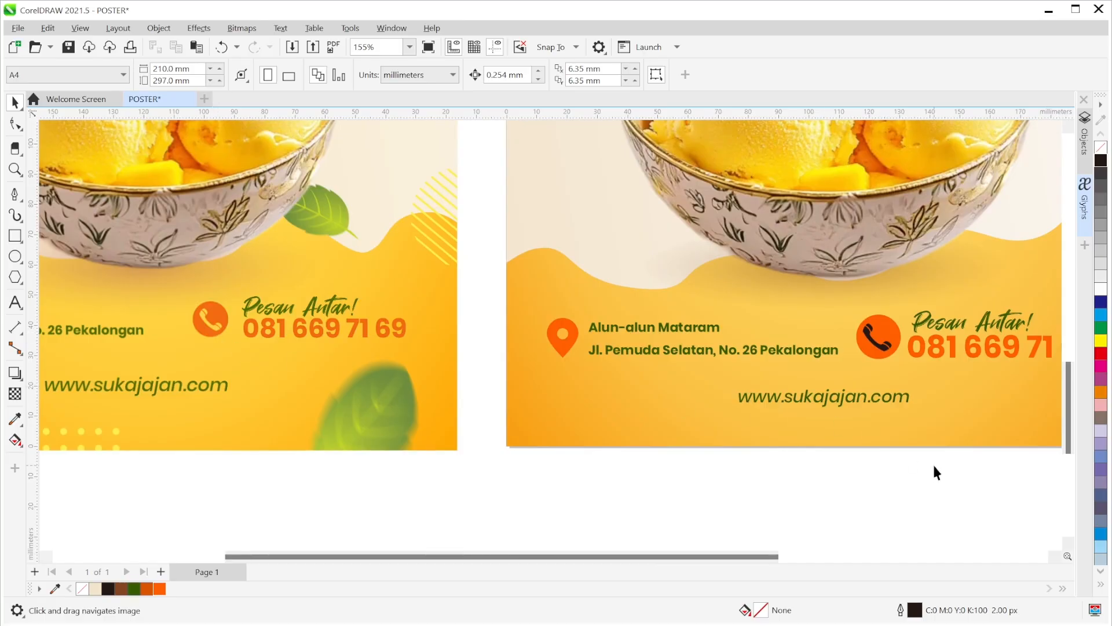
{"action": "scroll", "coordinate": [907, 375], "scroll_direction": "up", "scroll_amount": 3}
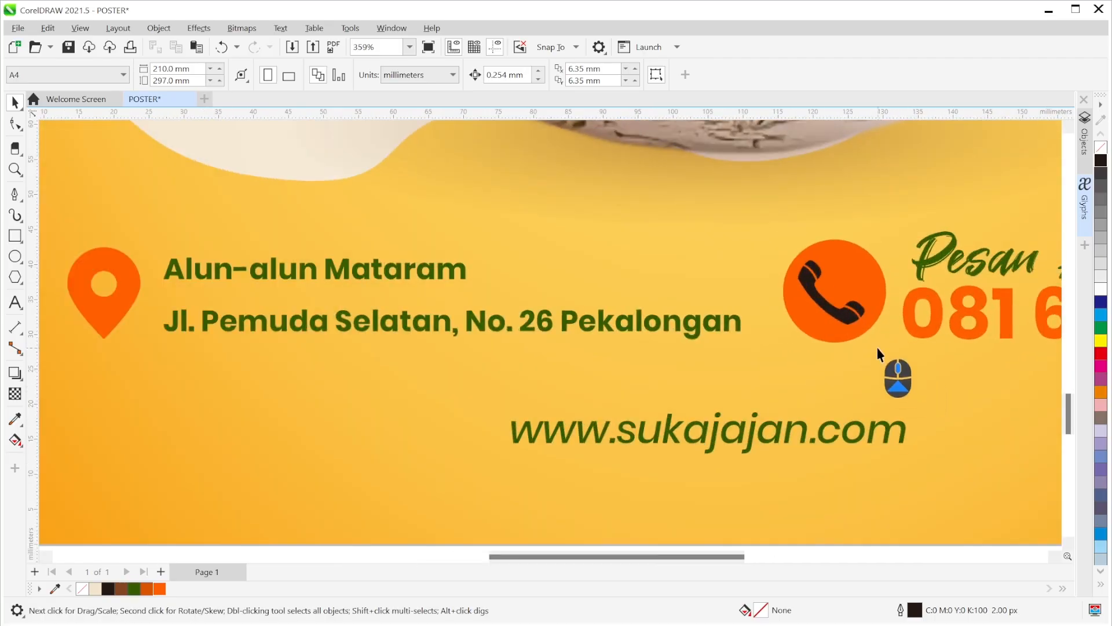
- Weld the three handset pieces on the orange circle into one shape
{"action": "left_click", "coordinate": [843, 322]}
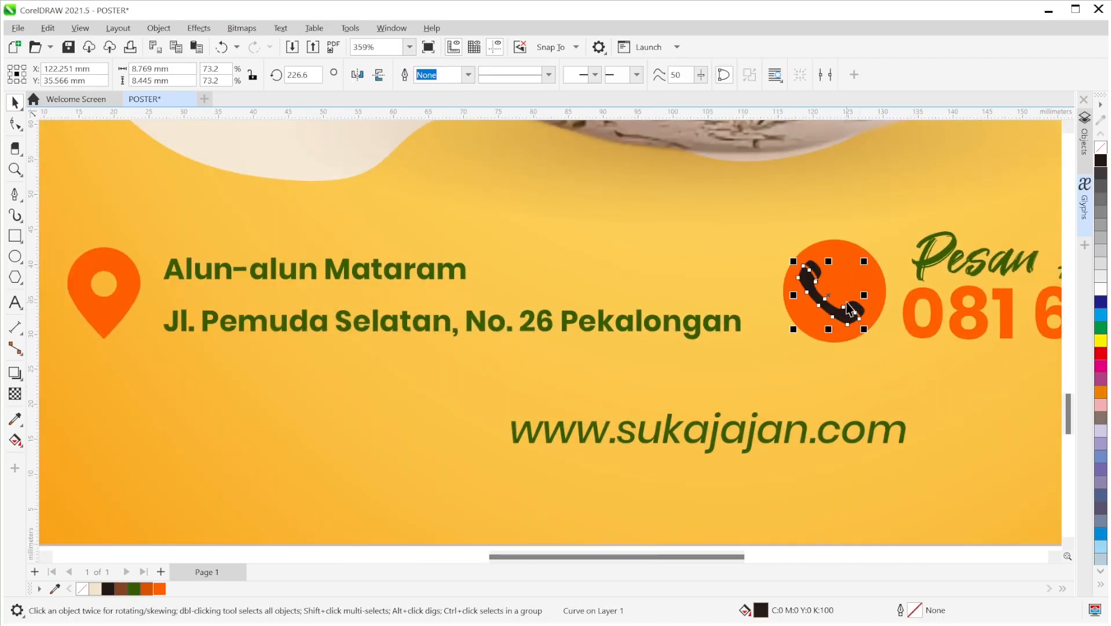
{"action": "left_click", "coordinate": [814, 272]}
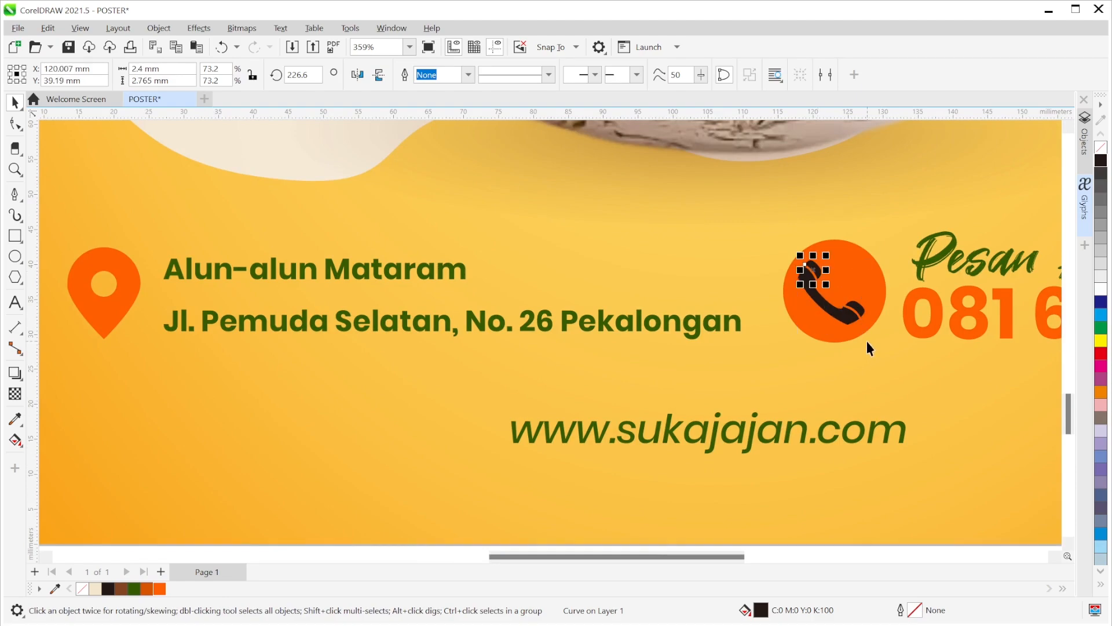
{"action": "scroll", "coordinate": [867, 343], "scroll_direction": "down", "scroll_amount": 2}
{"action": "left_click", "coordinate": [887, 481]}
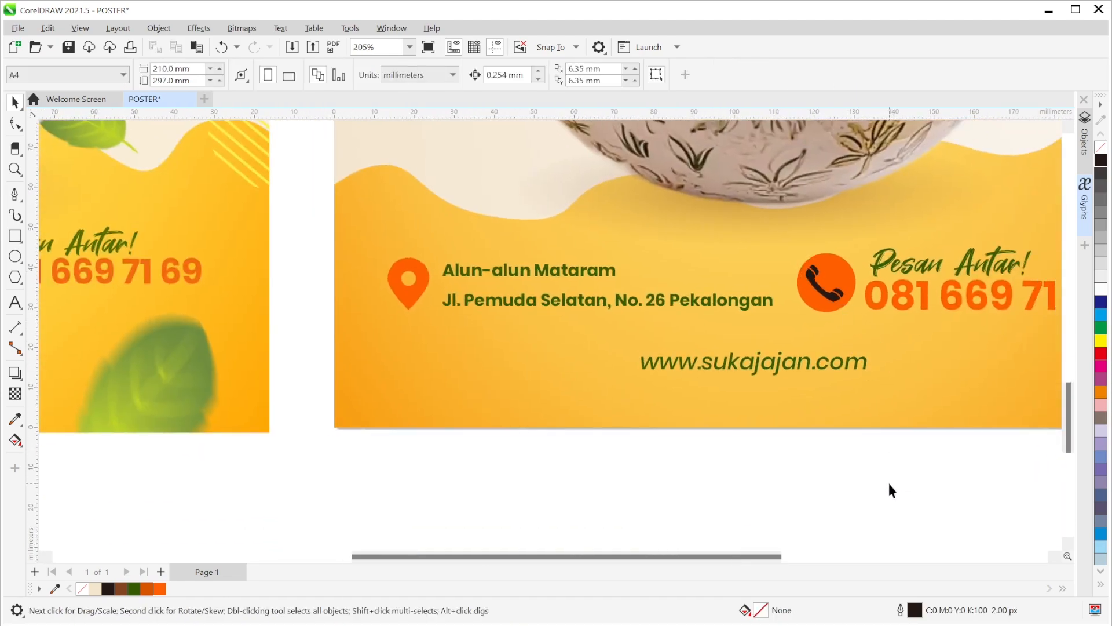
{"action": "left_click", "coordinate": [819, 268]}
{"action": "left_click", "coordinate": [834, 499]}
{"action": "left_click_drag", "start_coordinate": [827, 301], "coordinate": [851, 284]}
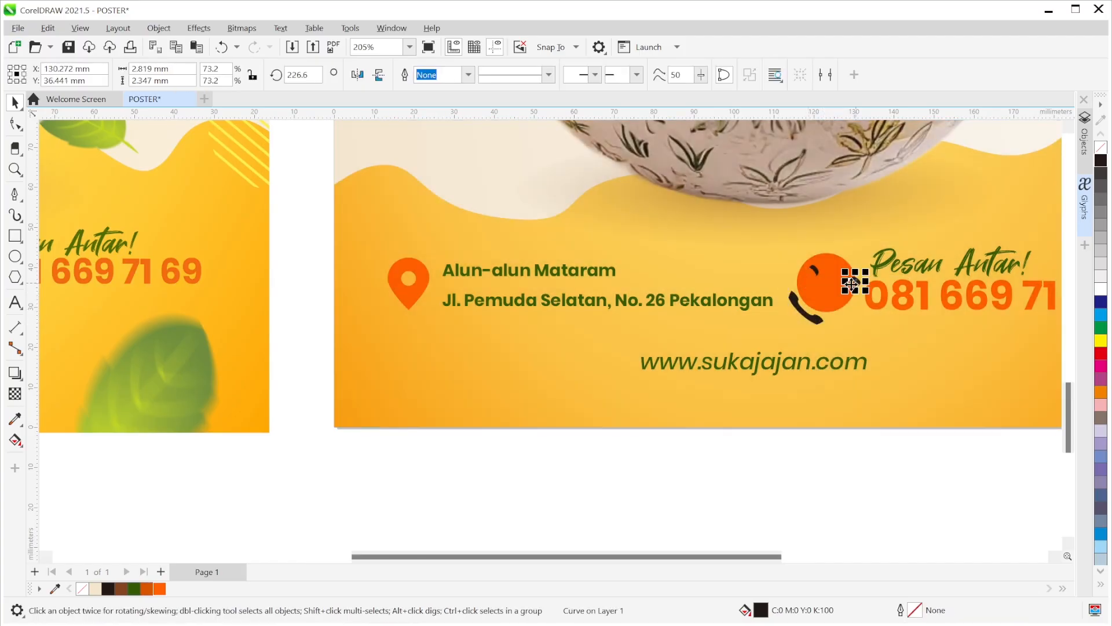
{"action": "key", "text": "ctrl+z"}
{"action": "key", "text": "ctrl+z"}
{"action": "left_click", "coordinate": [866, 468]}
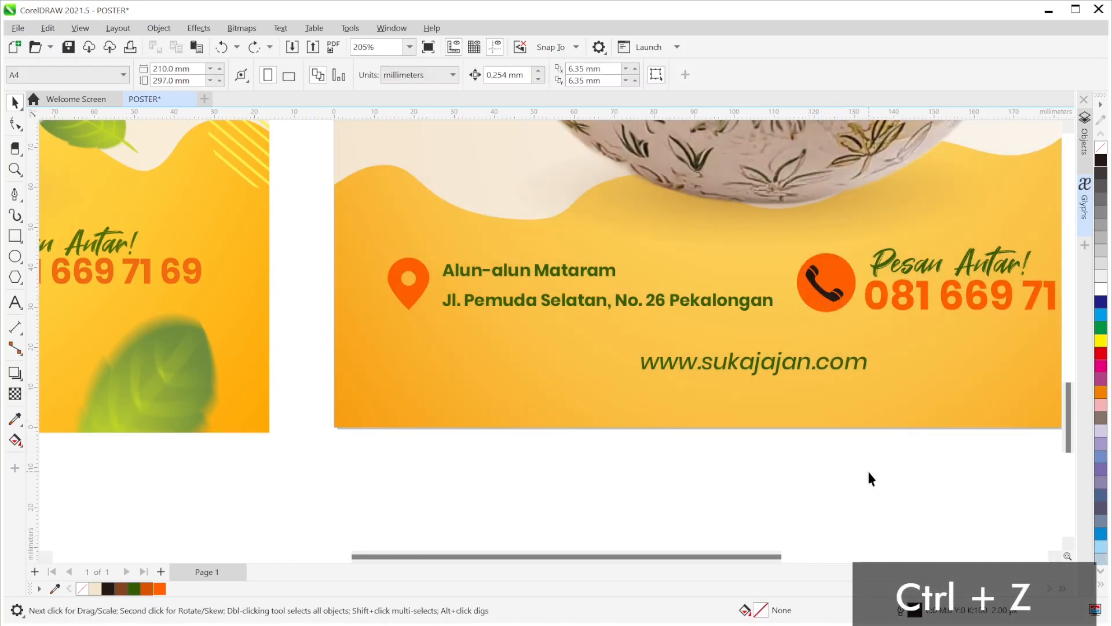
{"action": "left_click_drag", "start_coordinate": [884, 480], "coordinate": [801, 248]}
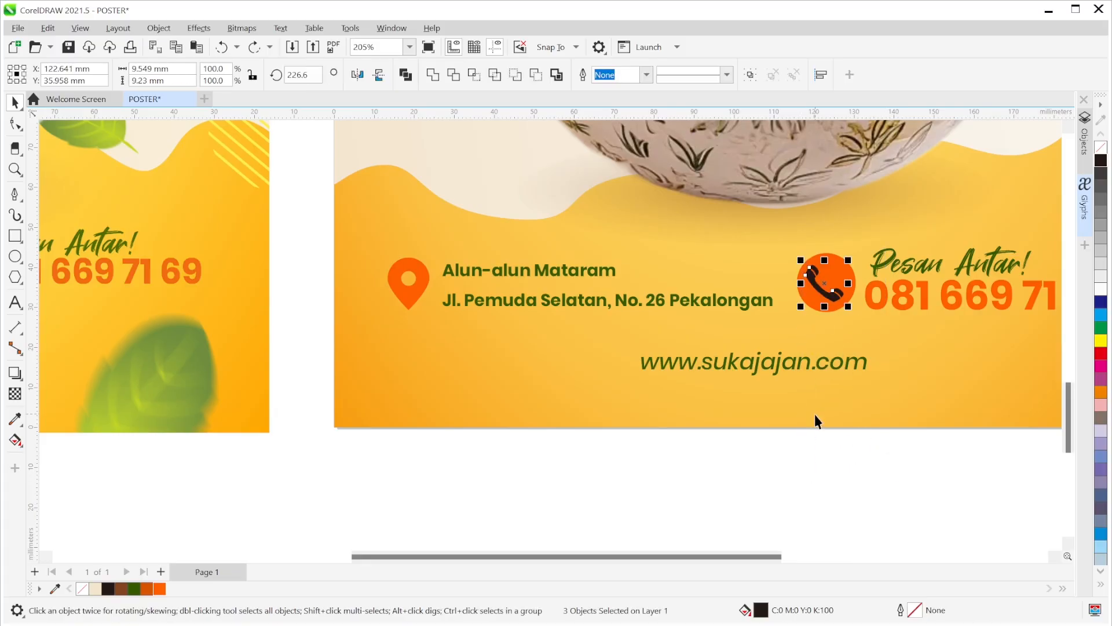
{"action": "left_click", "coordinate": [434, 75]}
{"action": "left_click", "coordinate": [784, 471]}
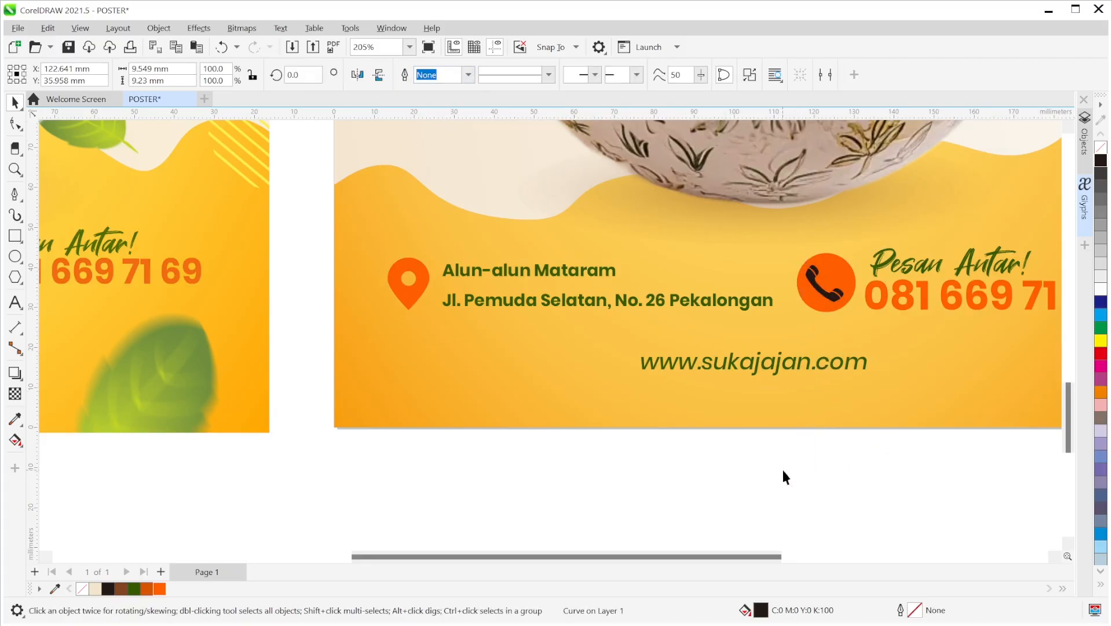
{"action": "left_click_drag", "start_coordinate": [822, 281], "coordinate": [806, 316]}
{"action": "key", "text": "ctrl+z"}
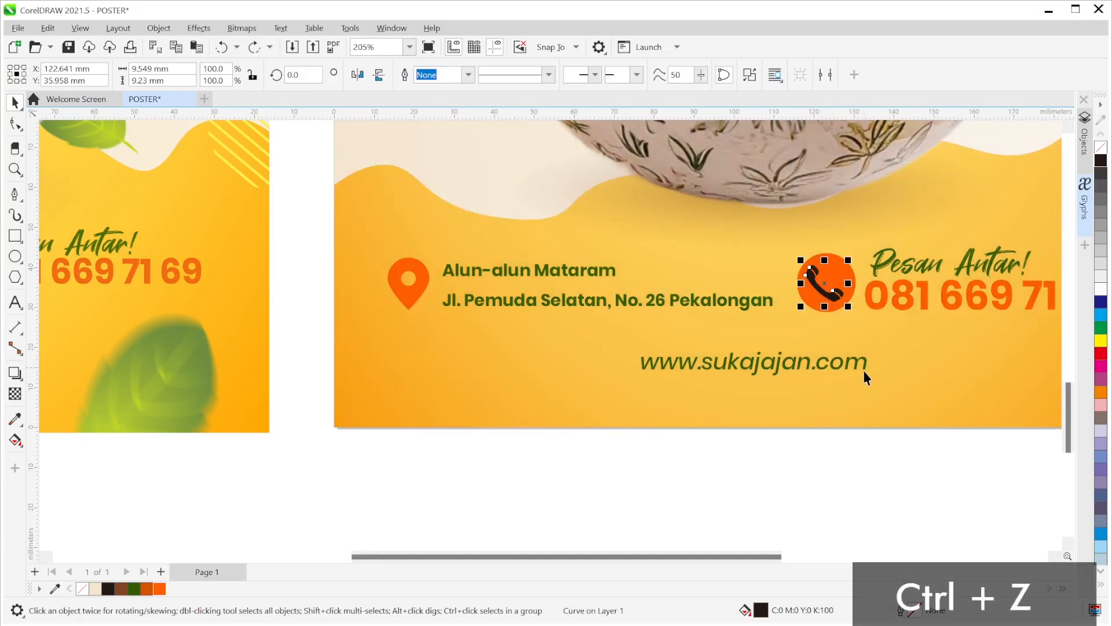
{"action": "left_click", "coordinate": [859, 446]}
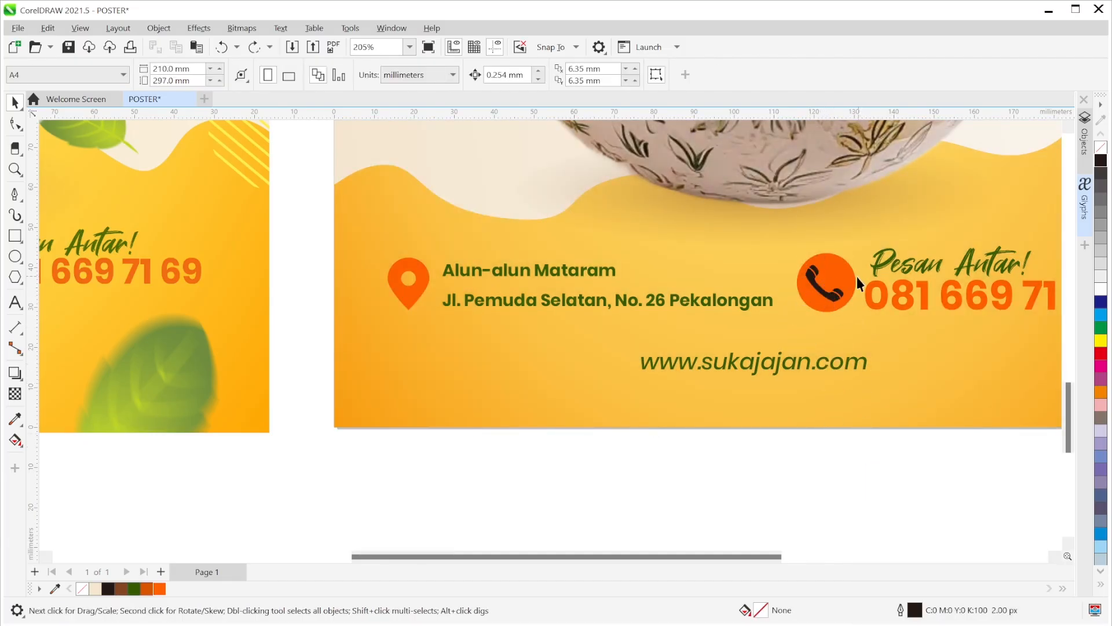
- Re-centre the handset and trim it out of the orange circle
{"action": "scroll", "coordinate": [857, 277], "scroll_direction": "up", "scroll_amount": 2}
{"action": "scroll", "coordinate": [826, 308], "scroll_direction": "up", "scroll_amount": 2}
{"action": "left_click_drag", "start_coordinate": [827, 308], "coordinate": [818, 293]}
{"action": "scroll", "coordinate": [847, 398], "scroll_direction": "down", "scroll_amount": 3}
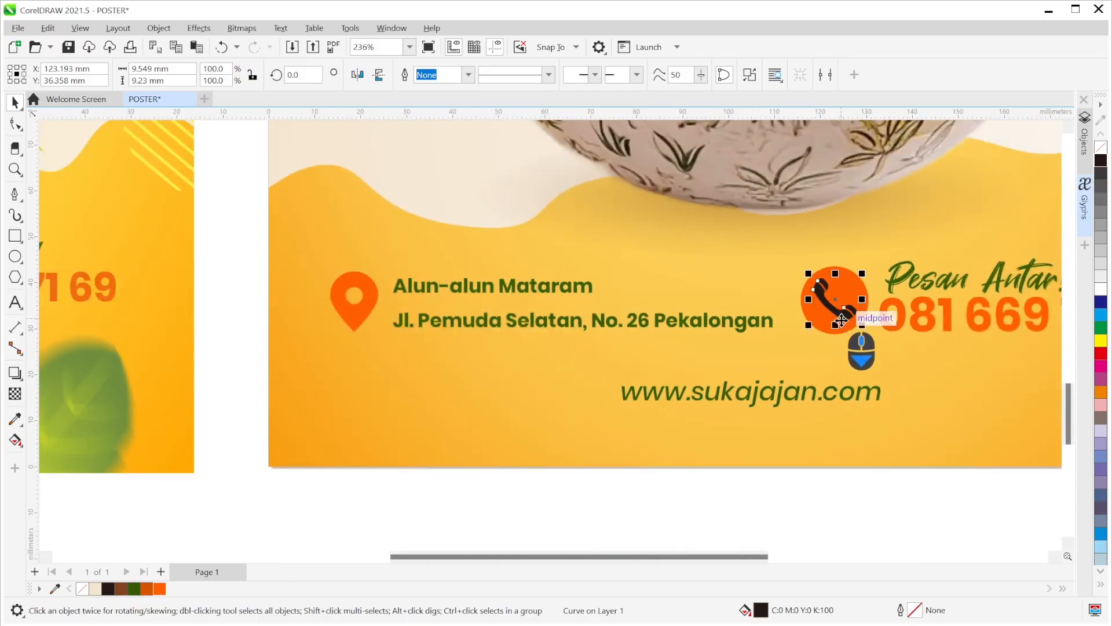
{"action": "left_click", "coordinate": [846, 519]}
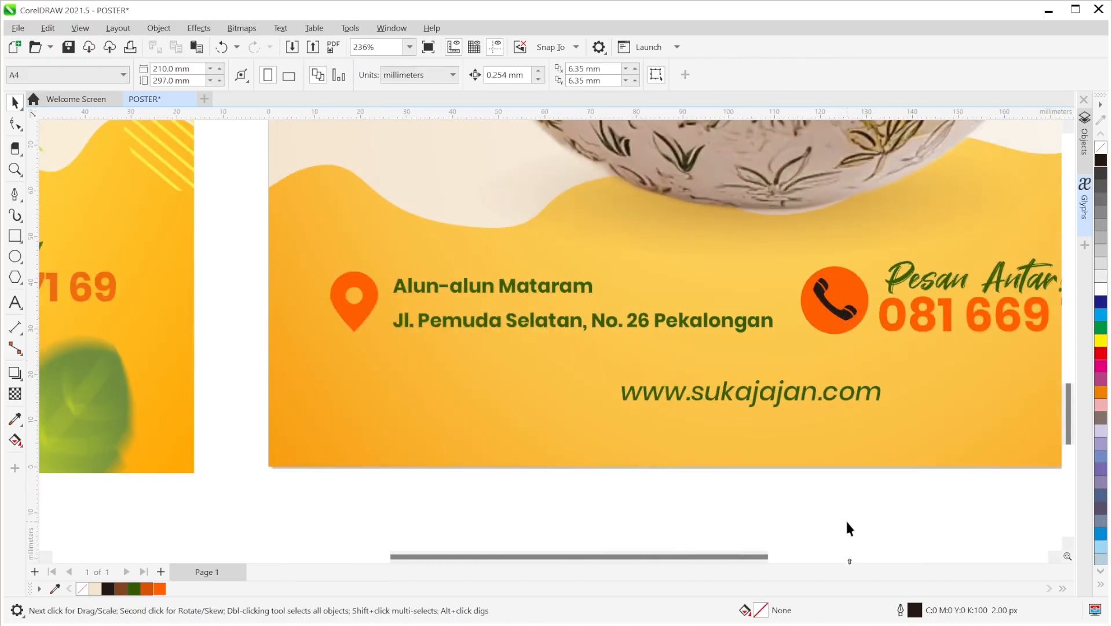
{"action": "left_click", "coordinate": [837, 321]}
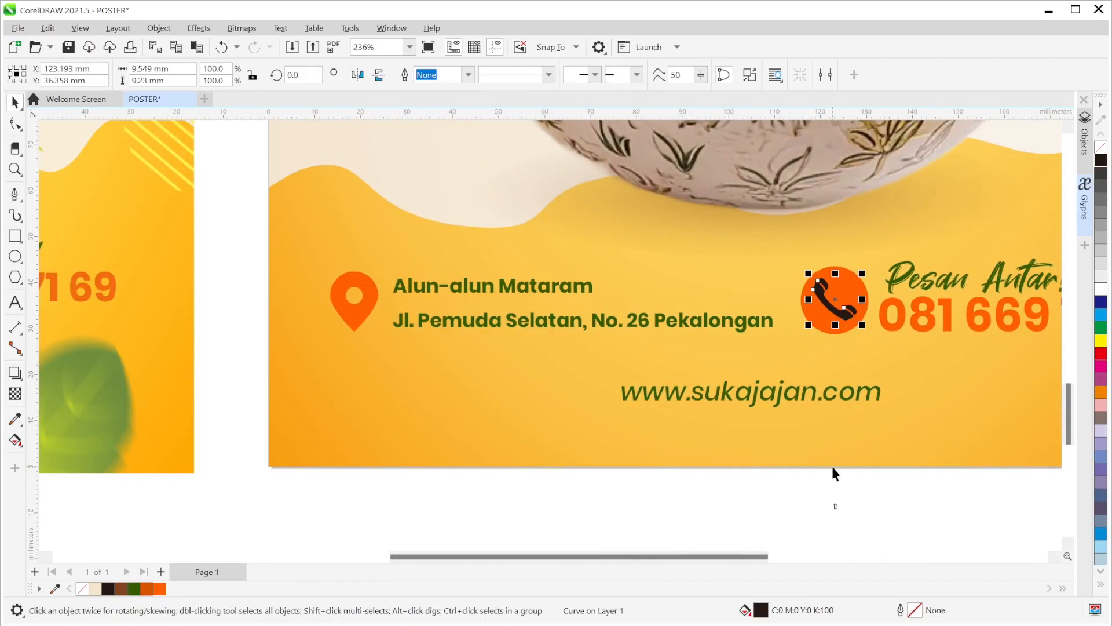
{"action": "left_click", "coordinate": [826, 330], "text": "shift"}
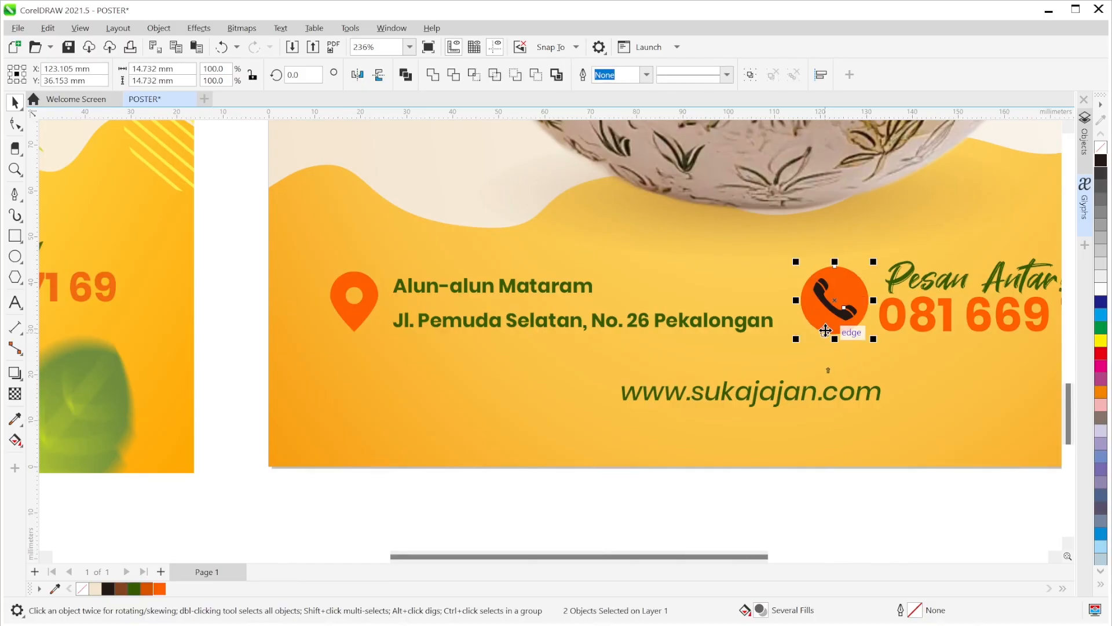
{"action": "left_click", "coordinate": [454, 74]}
- Move the leftover black handset off the poster and delete it
{"action": "left_click", "coordinate": [798, 495]}
{"action": "left_click_drag", "start_coordinate": [829, 320], "coordinate": [721, 504]}
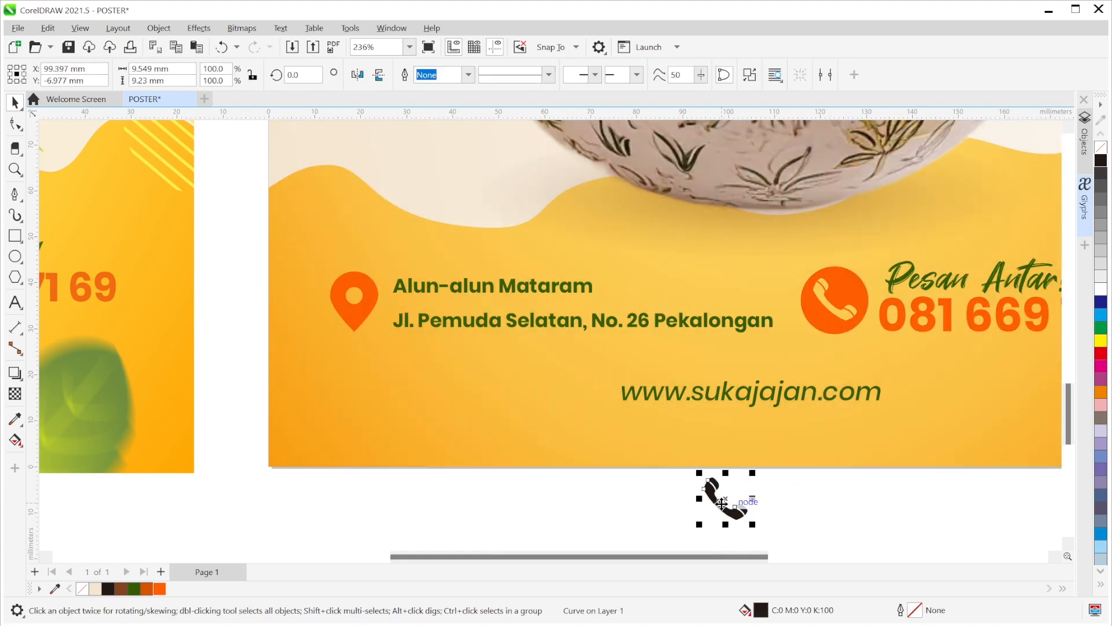
{"action": "key", "text": "Delete"}
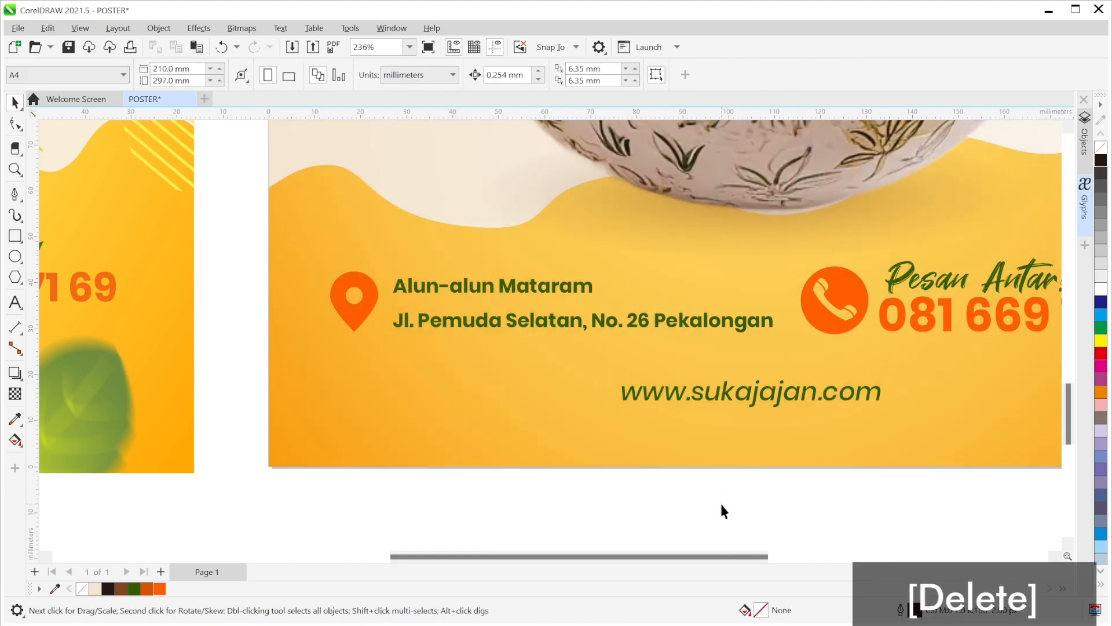
{"action": "scroll", "coordinate": [748, 451], "scroll_direction": "down", "scroll_amount": 5}
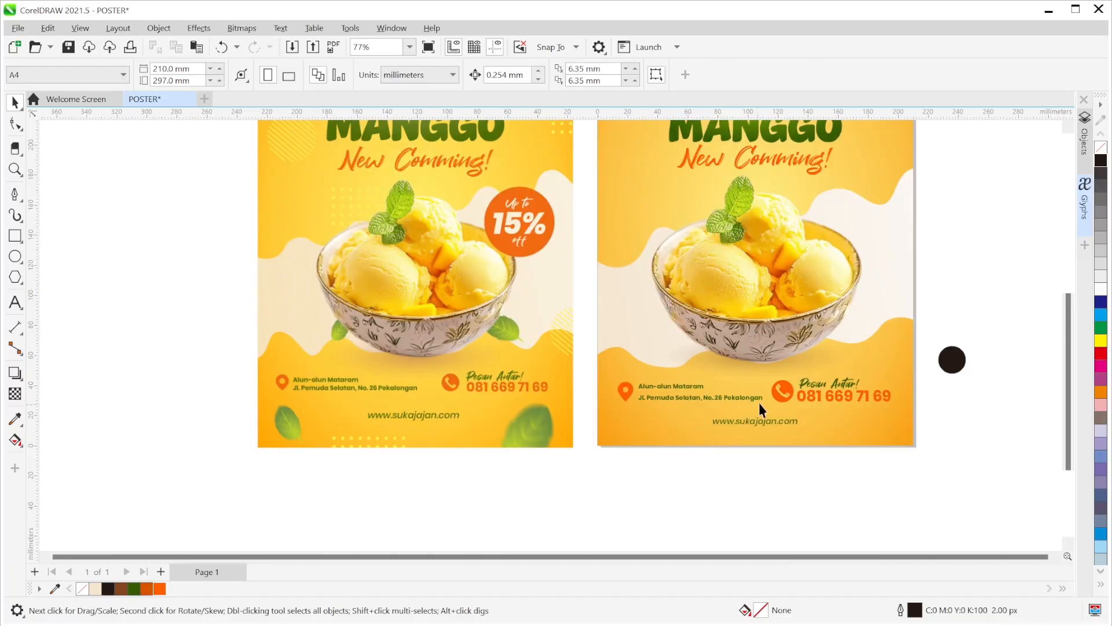
- Shrink the orange phone icon circle to about 90% of its size
{"action": "scroll", "coordinate": [793, 391], "scroll_direction": "up", "scroll_amount": 2}
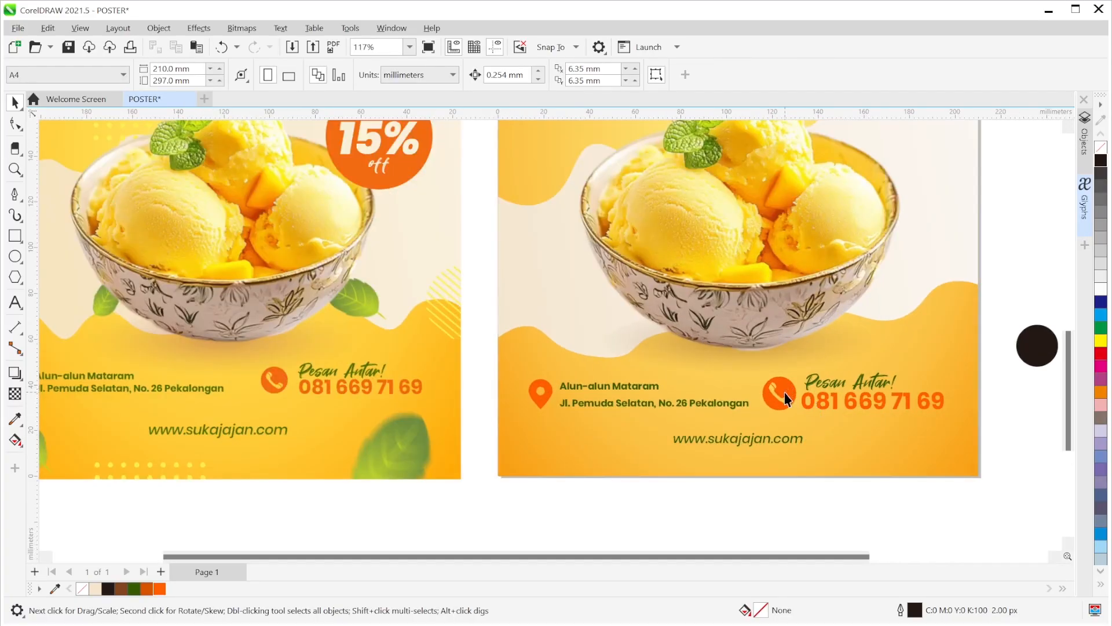
{"action": "left_click", "coordinate": [786, 398]}
{"action": "scroll", "coordinate": [791, 419], "scroll_direction": "up", "scroll_amount": 3}
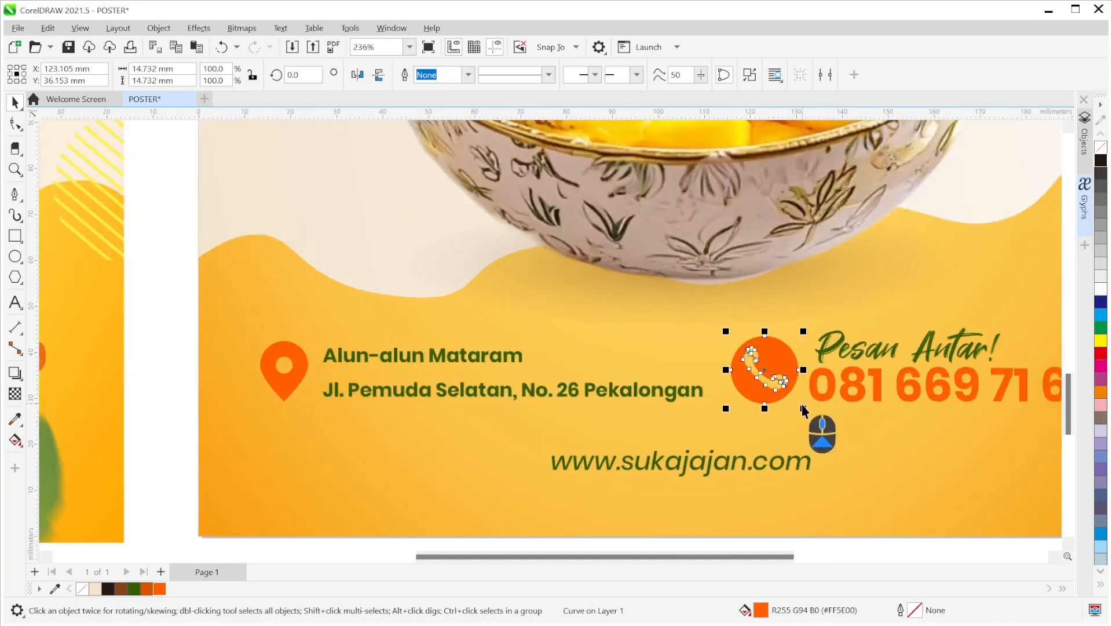
{"action": "left_click_drag", "start_coordinate": [802, 408], "coordinate": [795, 401]}
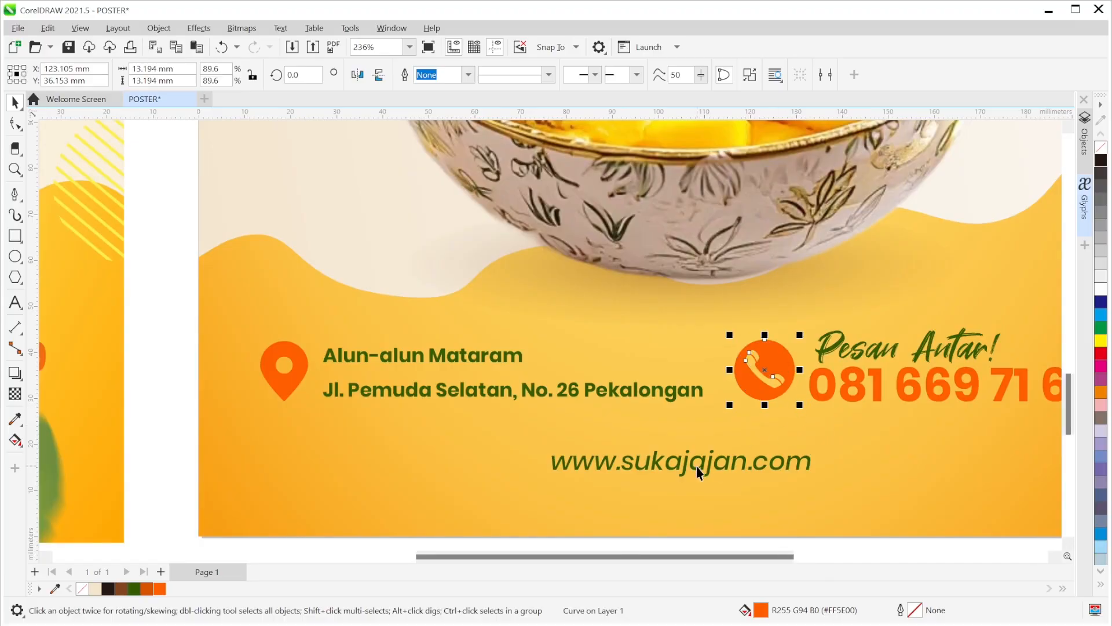
{"action": "scroll", "coordinate": [731, 454], "scroll_direction": "down", "scroll_amount": 3}
{"action": "left_click", "coordinate": [1020, 446]}
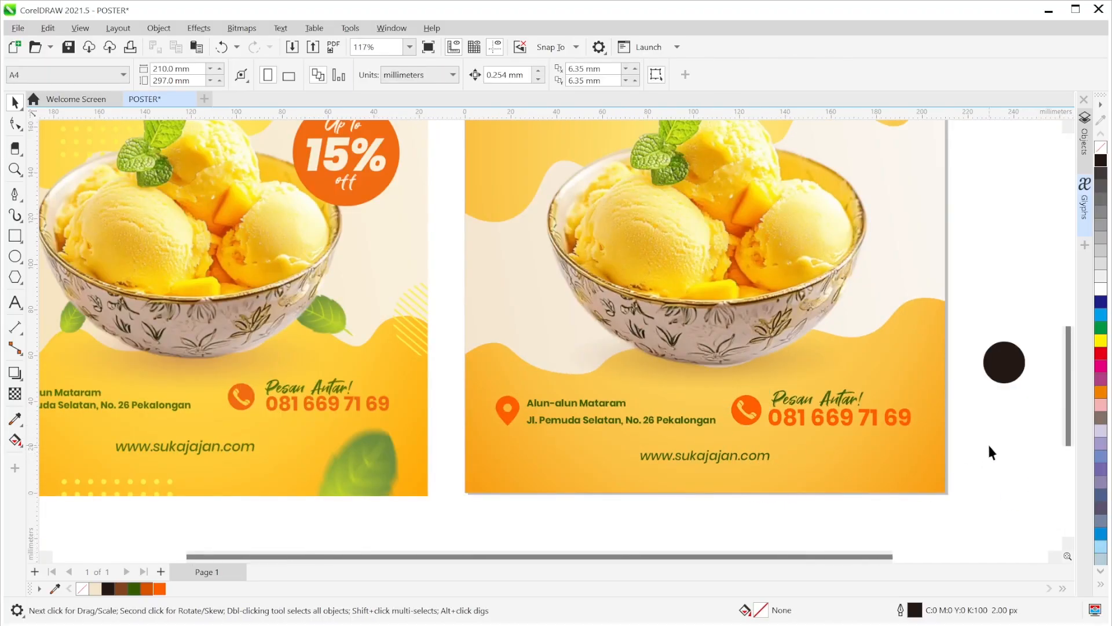
- Delete the stray black circle beside the poster
{"action": "left_click_drag", "start_coordinate": [987, 443], "coordinate": [851, 441]}
{"action": "left_click_drag", "start_coordinate": [922, 469], "coordinate": [814, 314]}
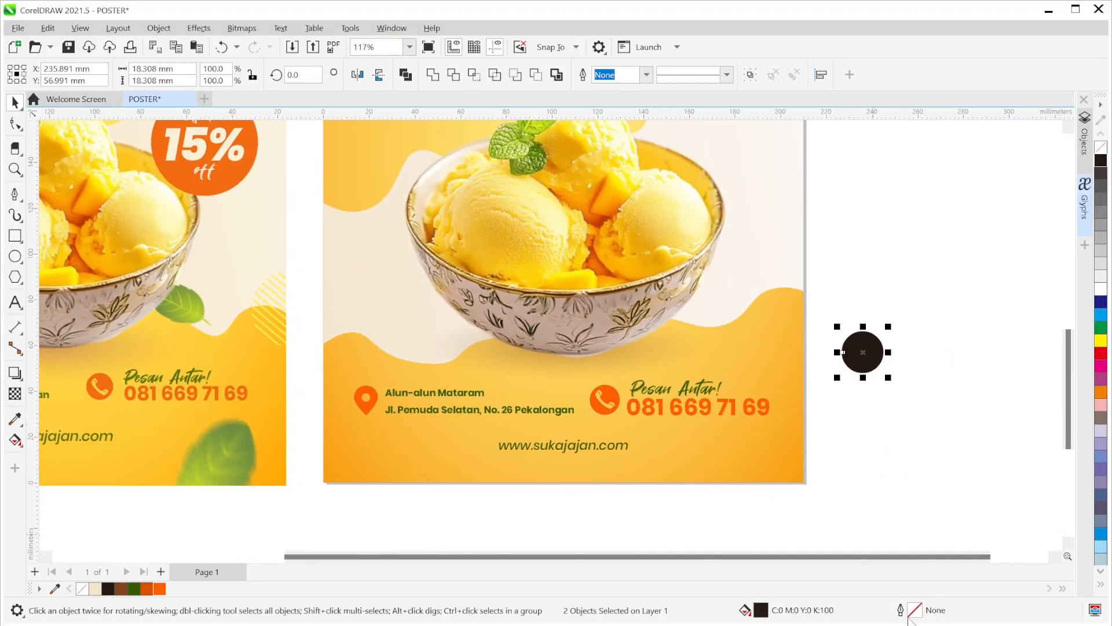
{"action": "key", "text": "Delete"}
- Nudge the address text and location pin slightly into place
{"action": "scroll", "coordinate": [839, 396], "scroll_direction": "down", "scroll_amount": 1}
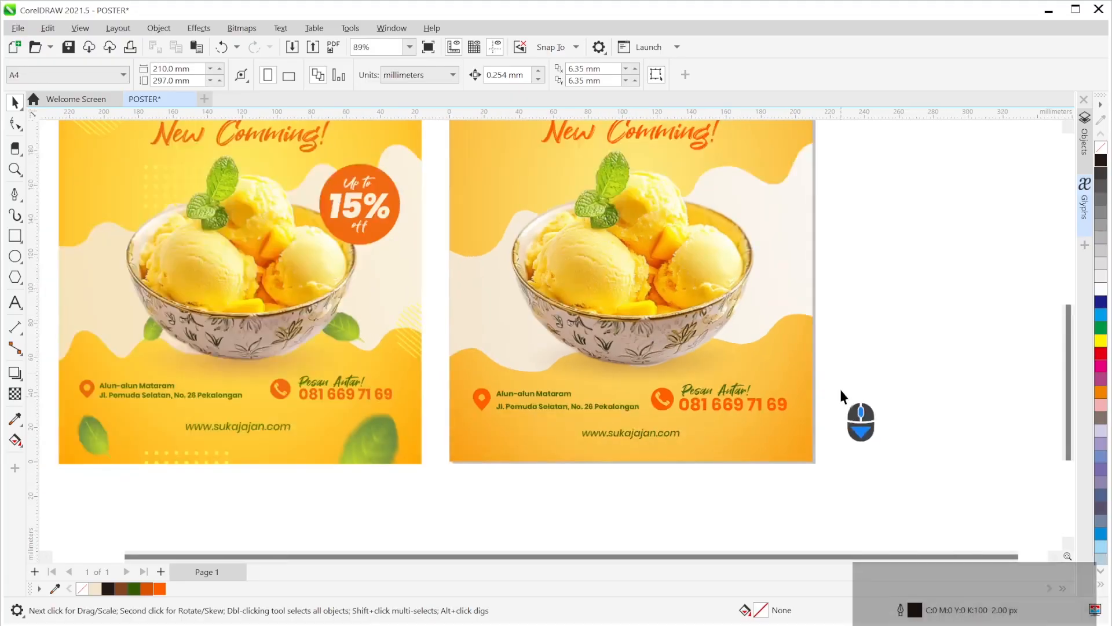
{"action": "left_click_drag", "start_coordinate": [784, 360], "coordinate": [858, 383]}
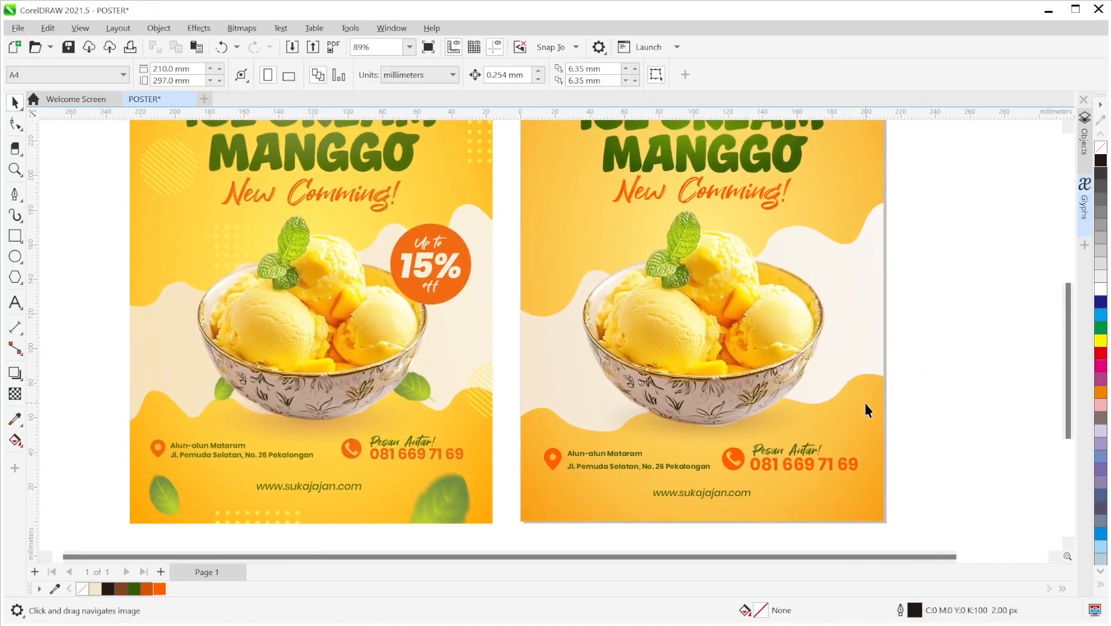
{"action": "scroll", "coordinate": [866, 404], "scroll_direction": "down", "scroll_amount": 1}
{"action": "scroll", "coordinate": [847, 475], "scroll_direction": "up", "scroll_amount": 1}
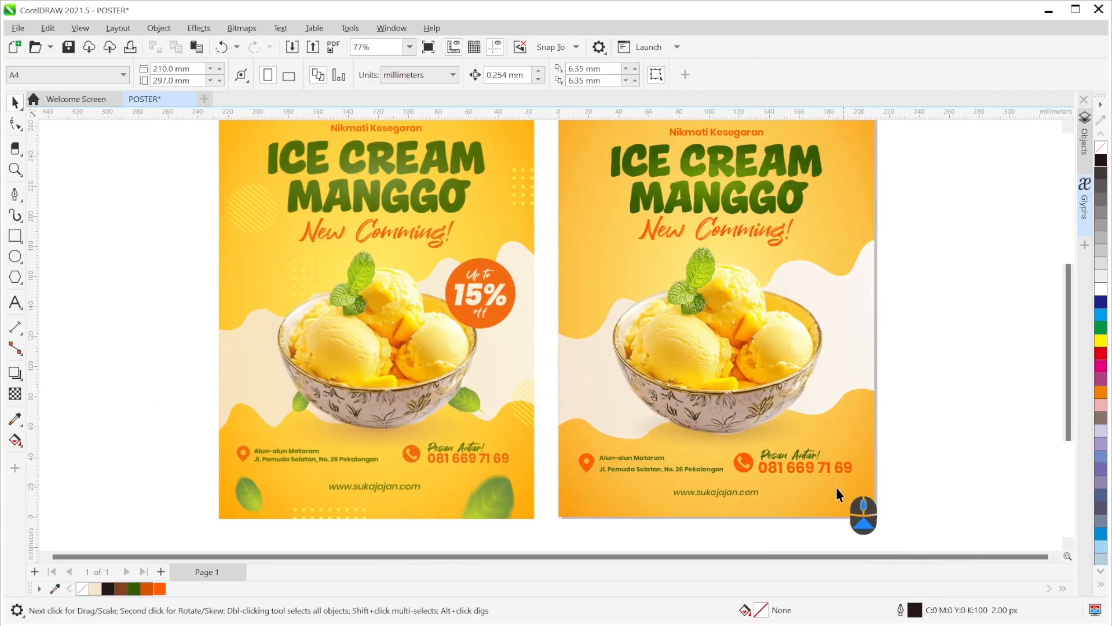
{"action": "left_click_drag", "start_coordinate": [537, 442], "coordinate": [681, 469]}
{"action": "key", "text": "ctrl+z"}
{"action": "left_click_drag", "start_coordinate": [544, 398], "coordinate": [725, 483]}
{"action": "scroll", "coordinate": [620, 487], "scroll_direction": "up", "scroll_amount": 5}
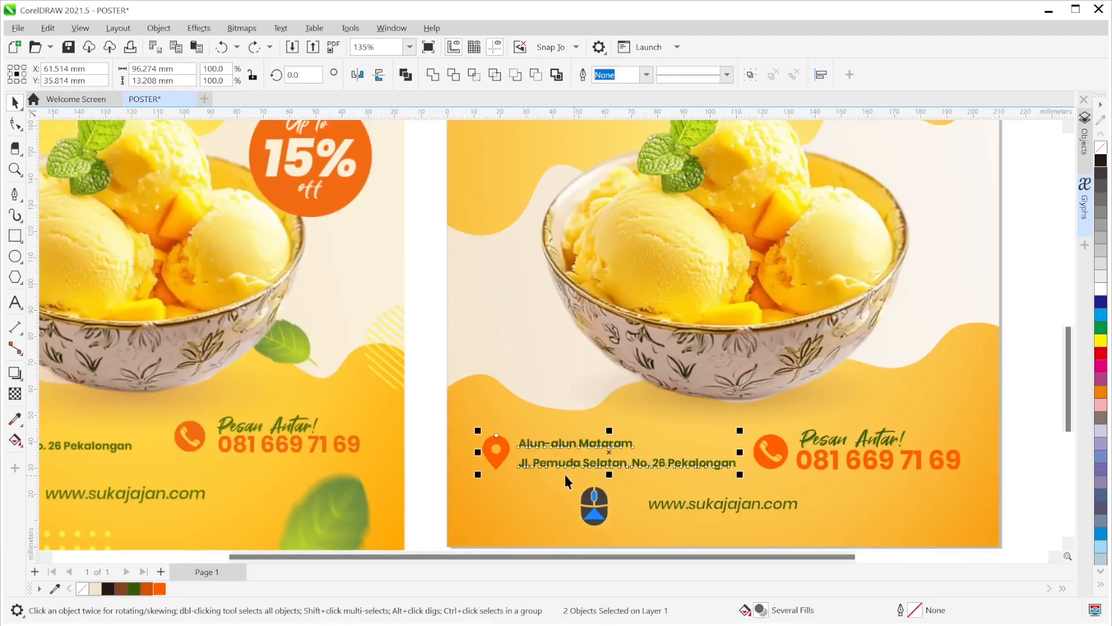
{"action": "left_click_drag", "start_coordinate": [491, 455], "coordinate": [488, 450]}
{"action": "scroll", "coordinate": [546, 442], "scroll_direction": "down", "scroll_amount": 6}
{"action": "left_click", "coordinate": [790, 455]}
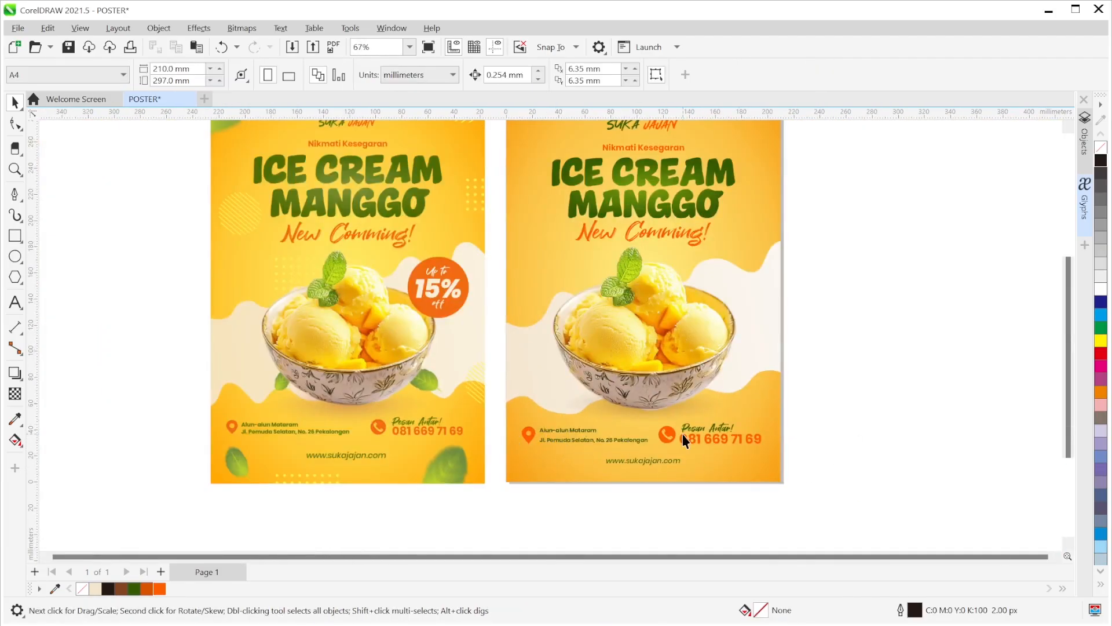
- Reposition the phone icon, 'Pesan Antar!' label and number block, then center both posters
{"action": "left_click_drag", "start_coordinate": [811, 467], "coordinate": [635, 446]}
{"action": "scroll", "coordinate": [652, 416], "scroll_direction": "up", "scroll_amount": 4}
{"action": "left_click", "coordinate": [897, 431]}
{"action": "scroll", "coordinate": [840, 437], "scroll_direction": "down", "scroll_amount": 2}
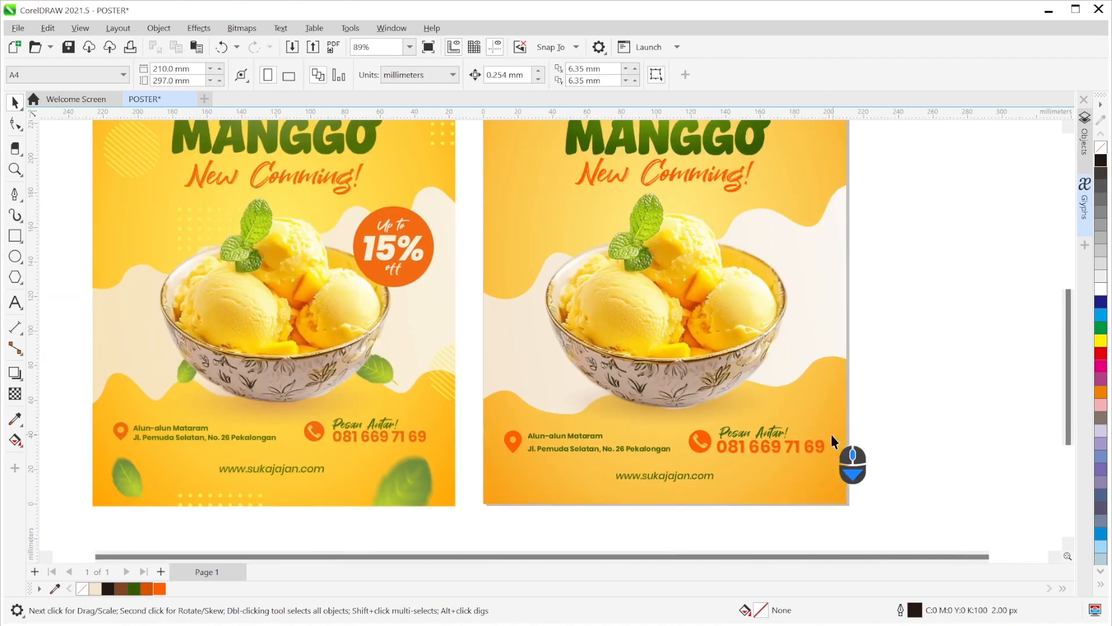
{"action": "scroll", "coordinate": [842, 377], "scroll_direction": "down", "scroll_amount": 1}
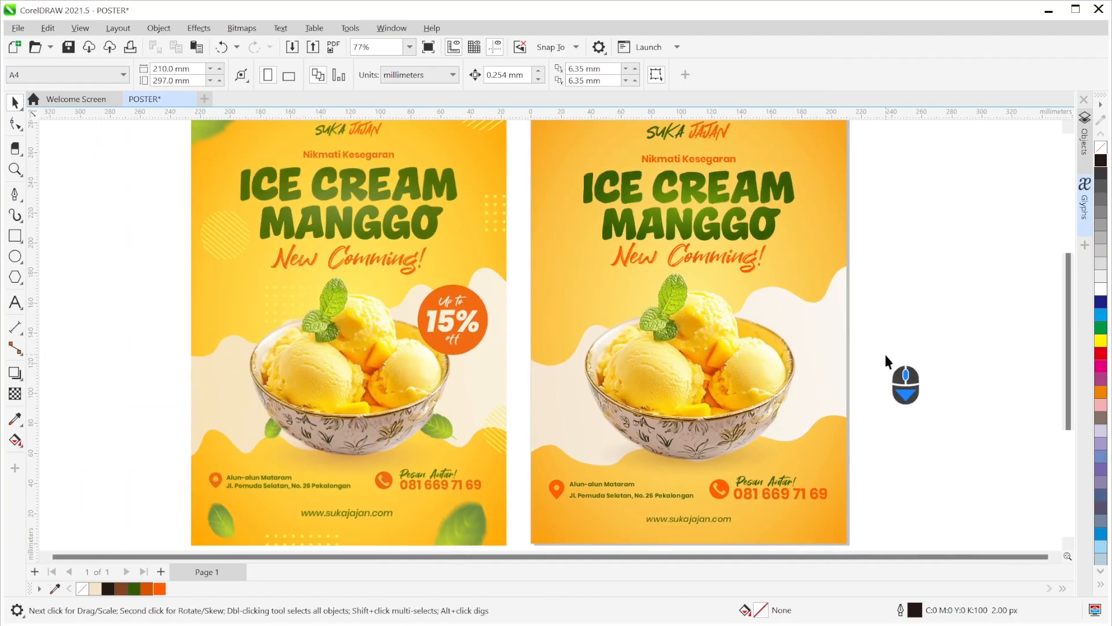
{"action": "scroll", "coordinate": [885, 355], "scroll_direction": "down", "scroll_amount": 1}
{"action": "left_click_drag", "start_coordinate": [892, 351], "coordinate": [828, 342]}
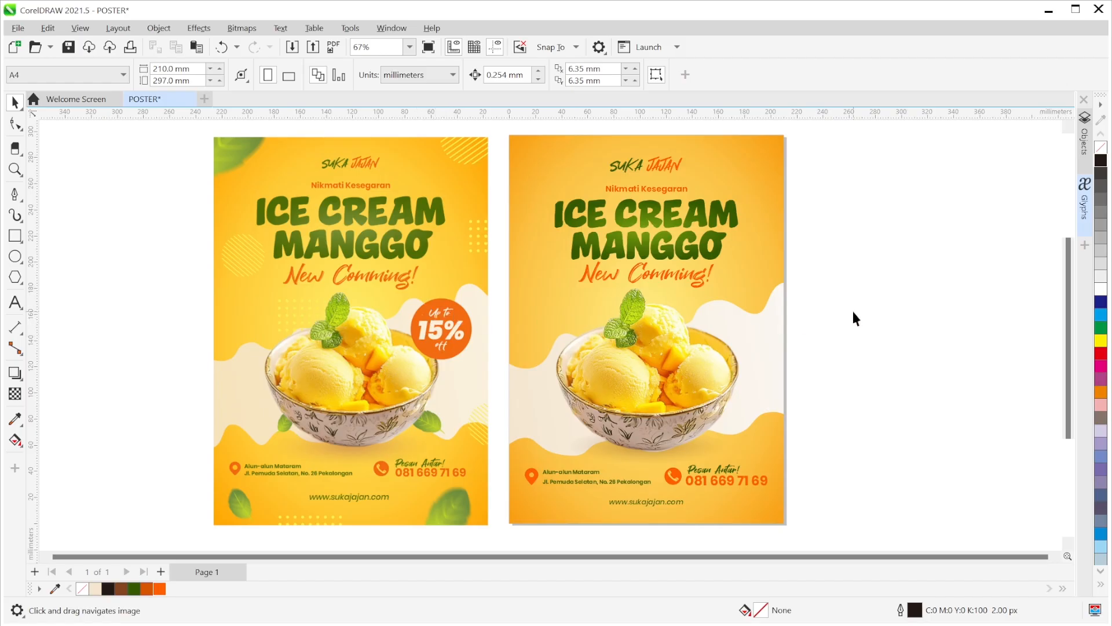
{"action": "scroll", "coordinate": [851, 307], "scroll_direction": "up", "scroll_amount": 1}
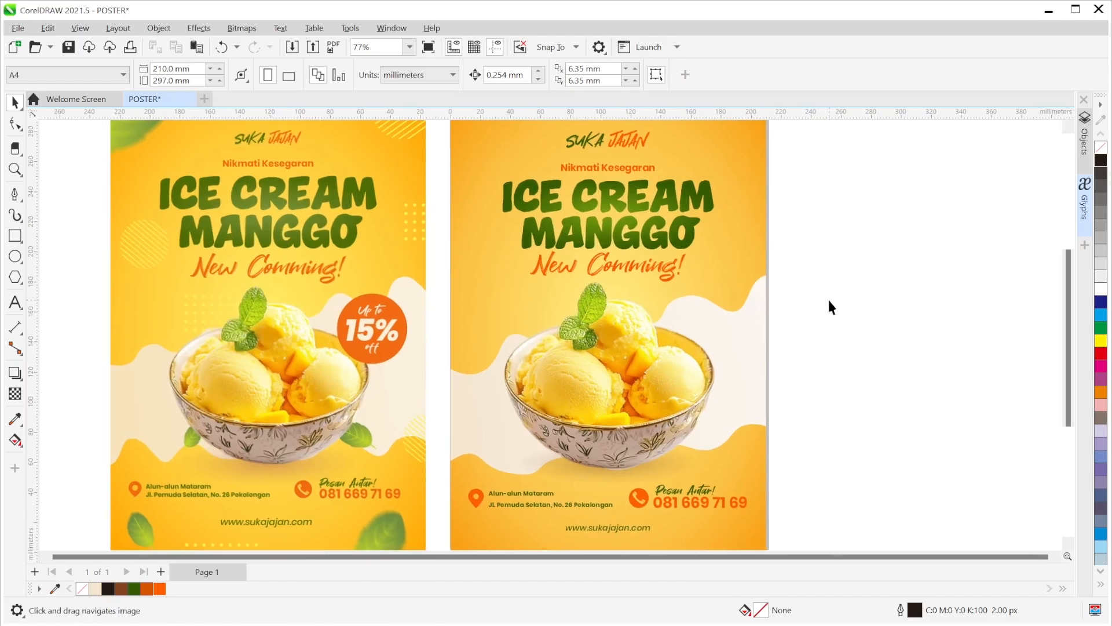
{"action": "scroll", "coordinate": [829, 300], "scroll_direction": "down", "scroll_amount": 1}
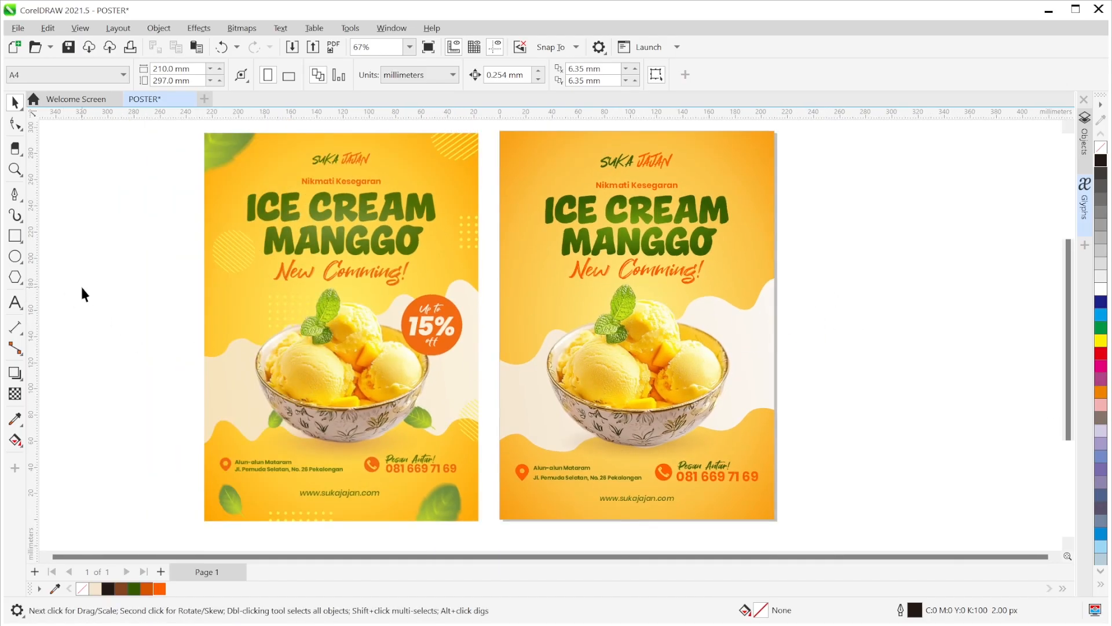
- Draw a circle at the upper right of the ice-cream bowl
{"action": "left_click", "coordinate": [15, 257]}
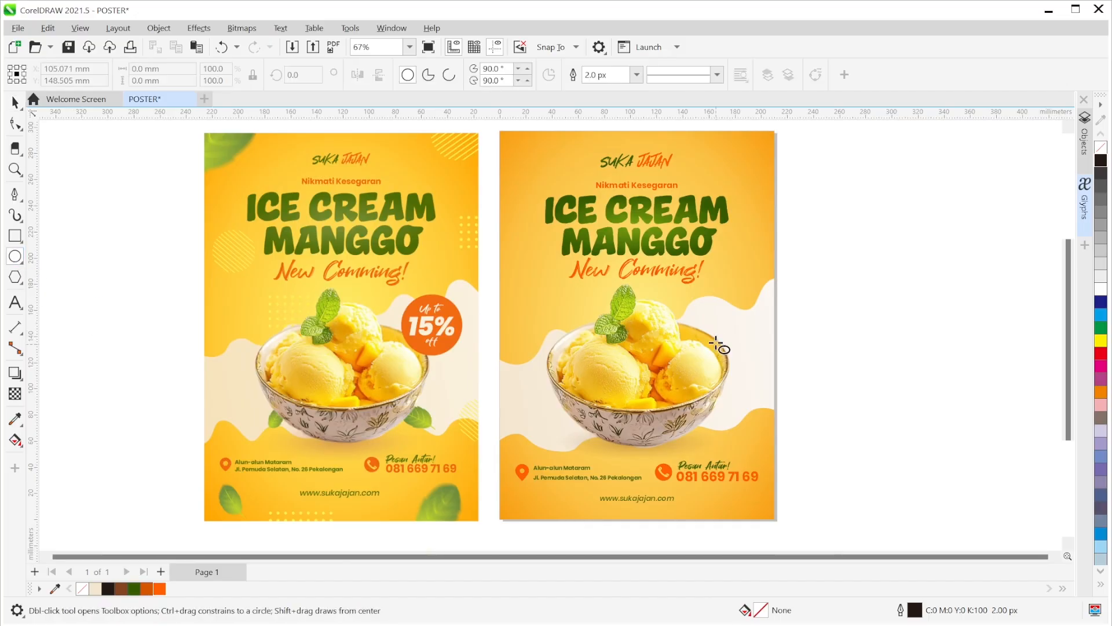
{"action": "left_click_drag", "start_coordinate": [701, 304], "coordinate": [775, 384]}
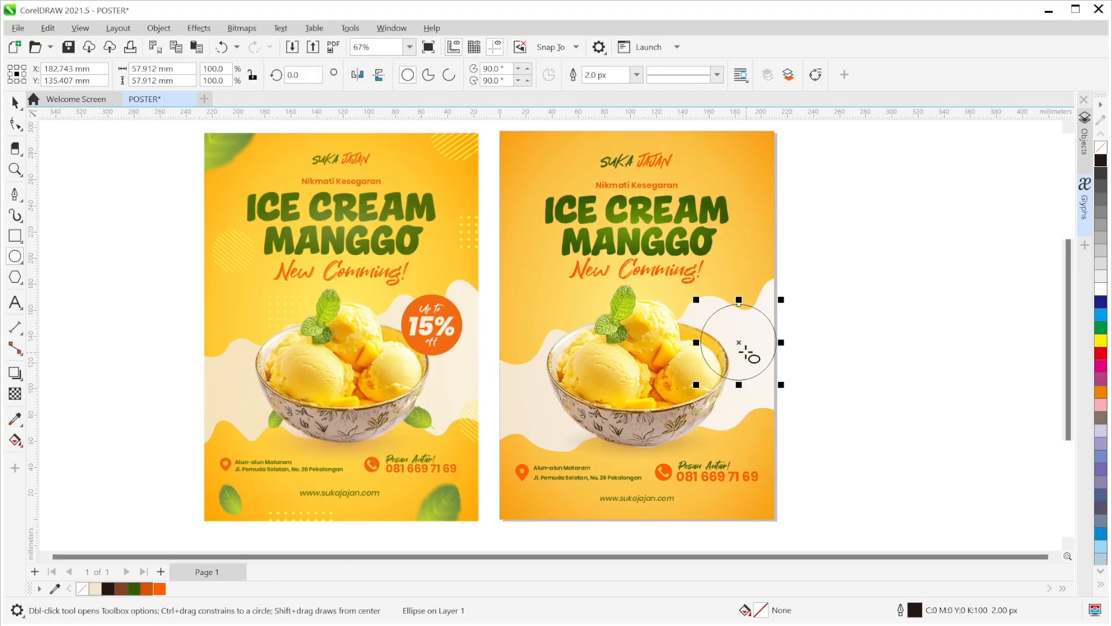
{"action": "left_click_drag", "start_coordinate": [740, 344], "coordinate": [733, 323]}
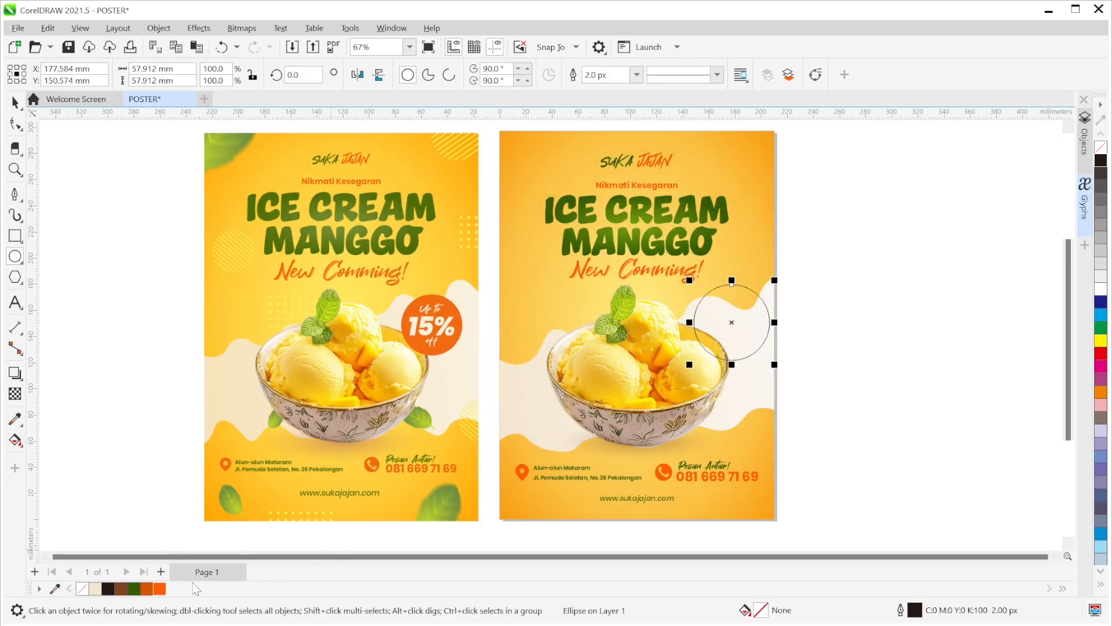
- Fill the circle orange, remove its outline, and scale it to about 48 mm
{"action": "left_click", "coordinate": [159, 588]}
{"action": "left_click", "coordinate": [636, 74]}
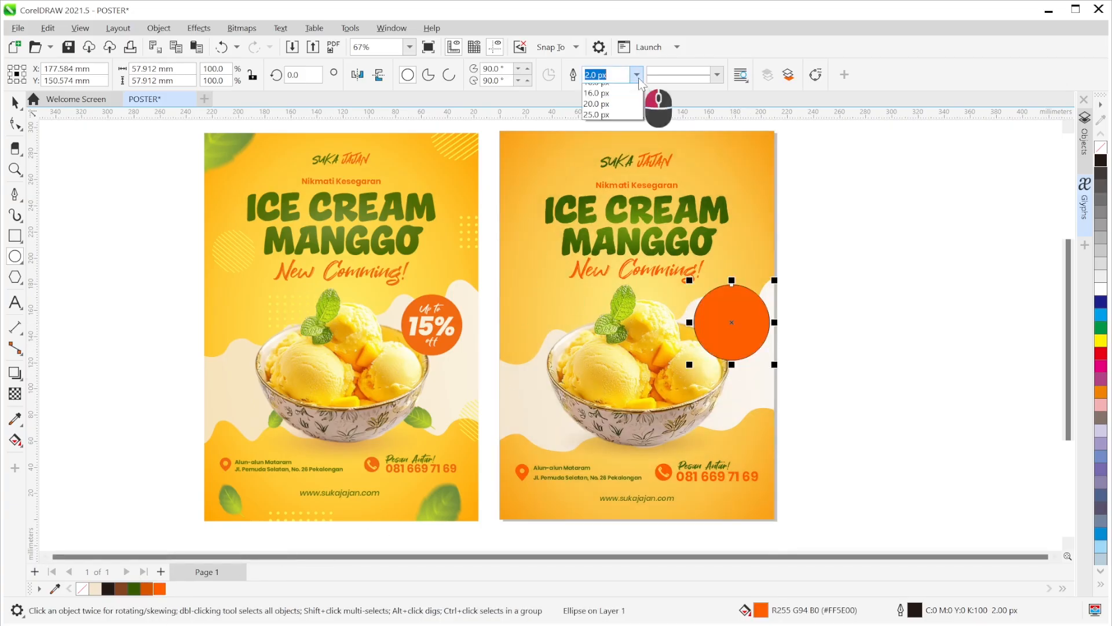
{"action": "left_click", "coordinate": [606, 89]}
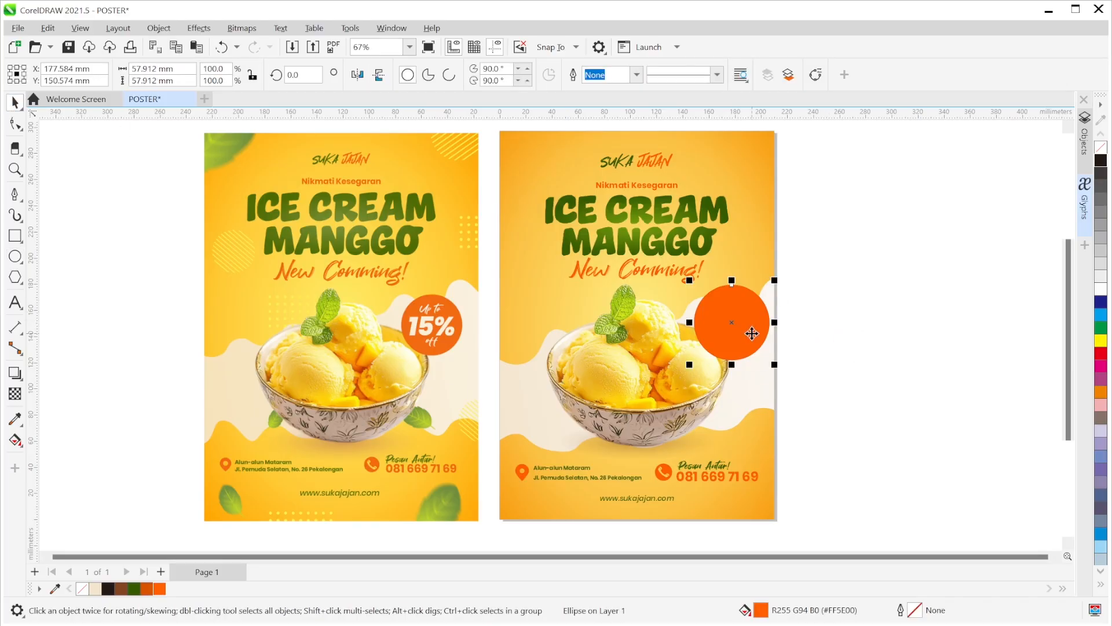
{"action": "scroll", "coordinate": [750, 330], "scroll_direction": "up", "scroll_amount": 2}
{"action": "left_click_drag", "start_coordinate": [783, 379], "coordinate": [765, 360]}
{"action": "left_click_drag", "start_coordinate": [714, 298], "coordinate": [714, 297]}
- Add a '15%' text object inside the orange circle
{"action": "left_click", "coordinate": [881, 285]}
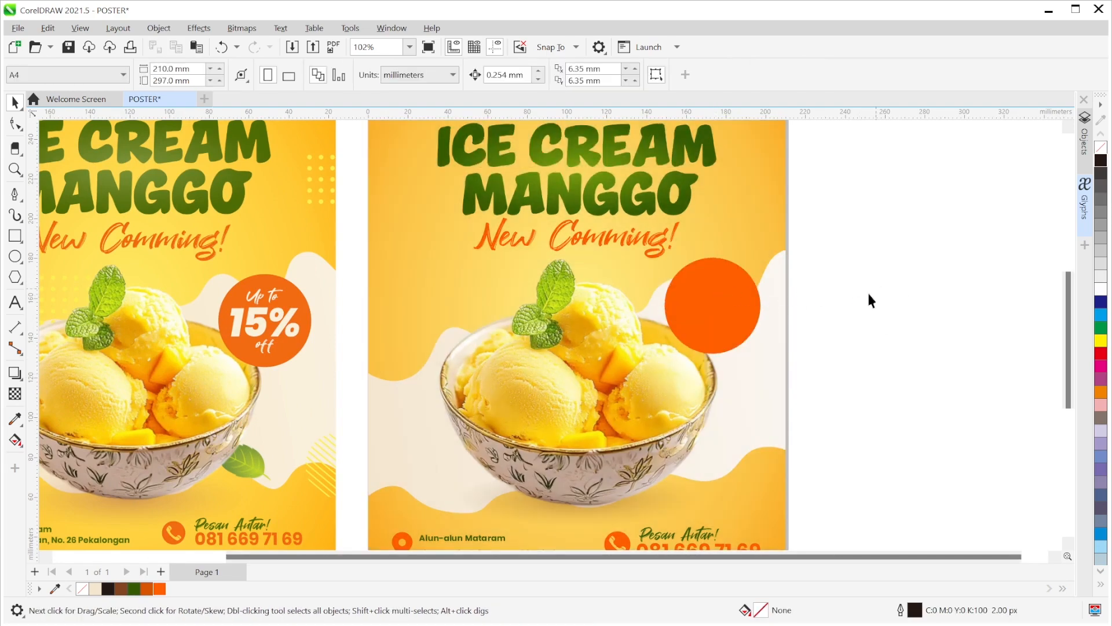
{"action": "left_click", "coordinate": [15, 302]}
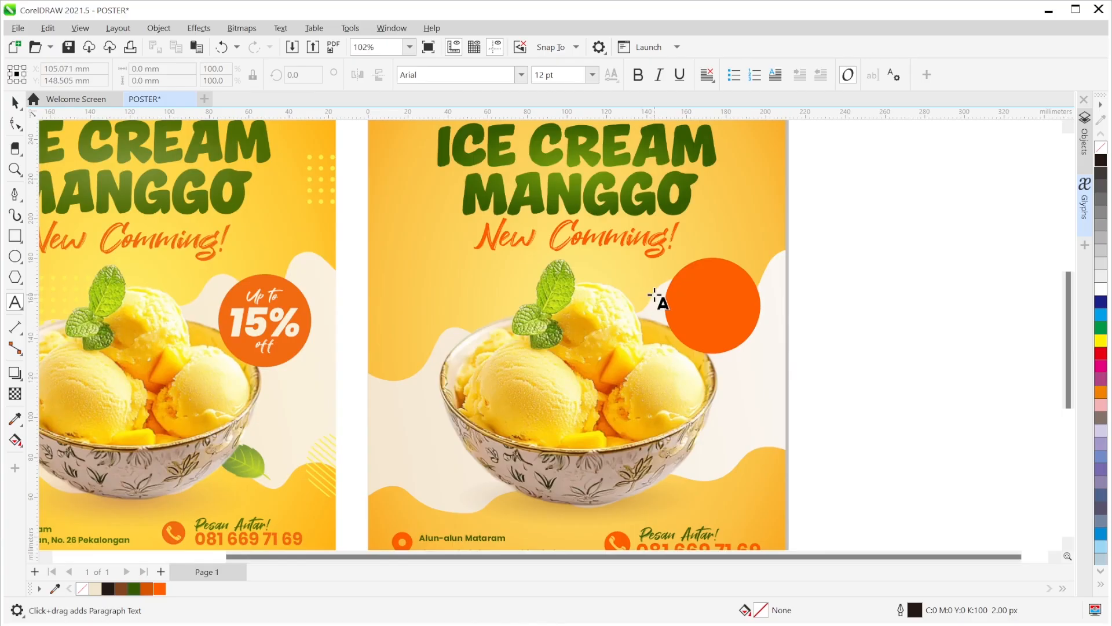
{"action": "left_click", "coordinate": [694, 306]}
{"action": "type", "text": "15"}
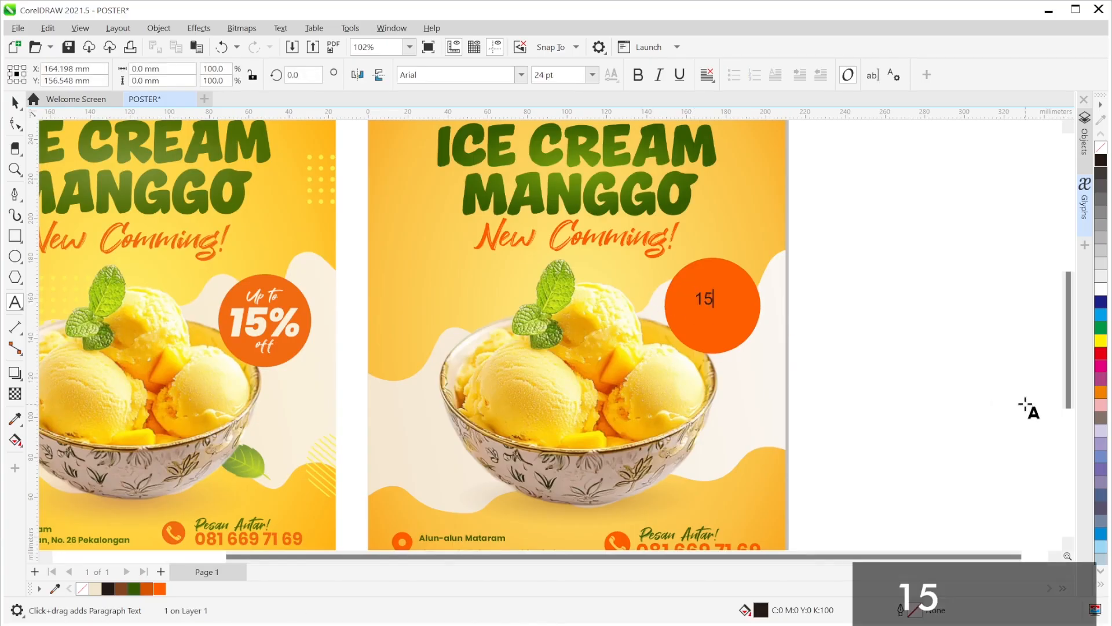
{"action": "type", "text": "%"}
{"action": "key", "text": "Escape"}
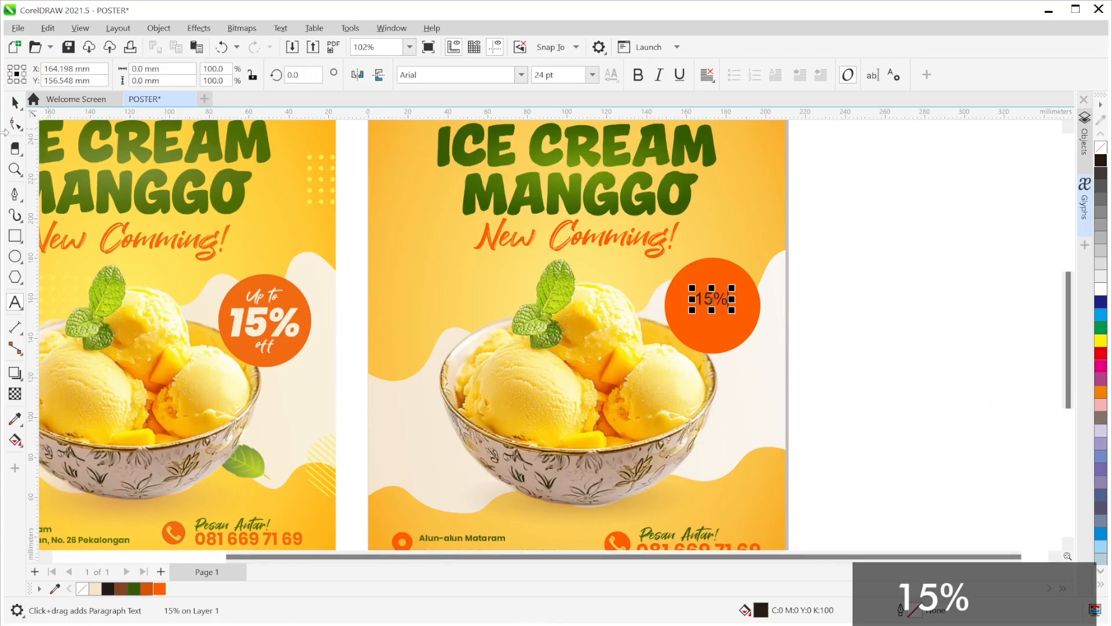
{"action": "left_click", "coordinate": [15, 102]}
- Set the 15% text to Poppins ExtraBold Italic and enlarge it to about 55 pt
{"action": "left_click", "coordinate": [516, 78]}
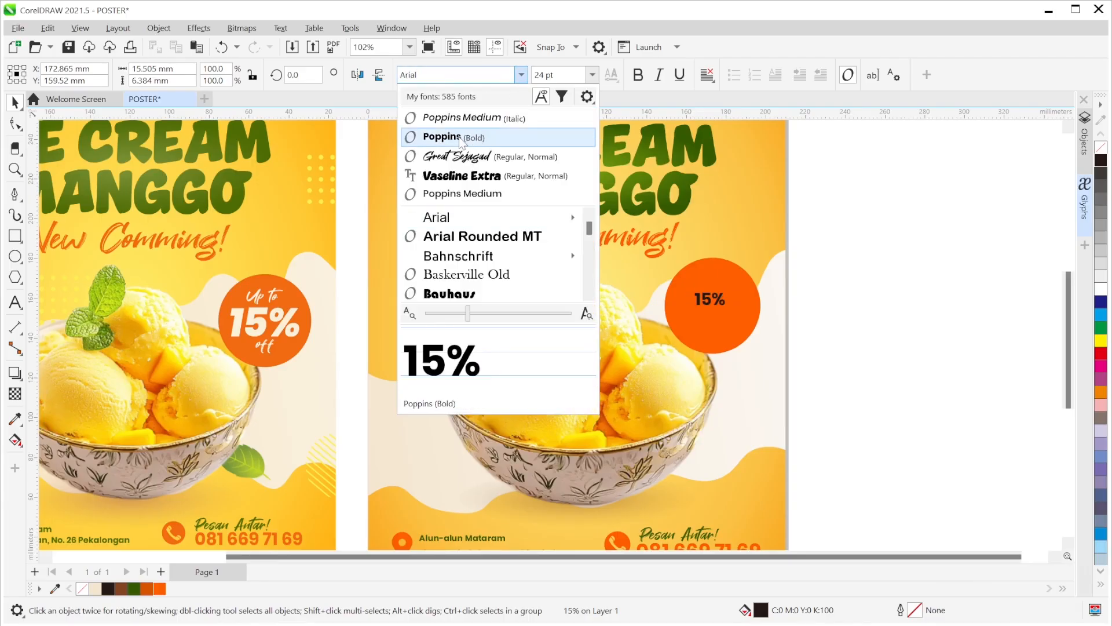
{"action": "scroll", "coordinate": [529, 243], "scroll_direction": "up", "scroll_amount": 1}
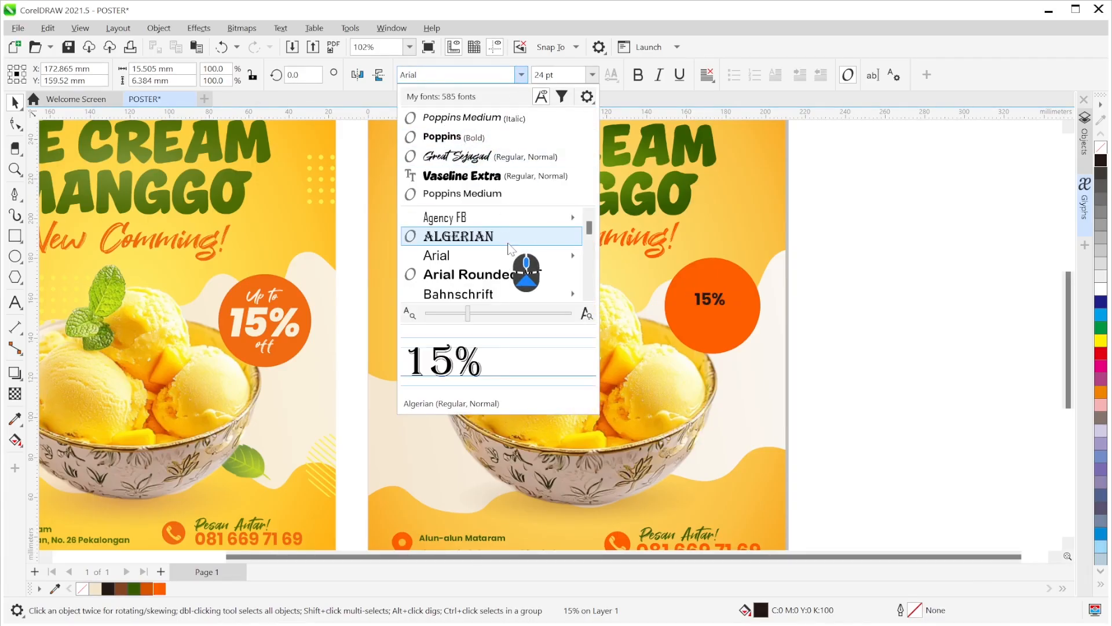
{"action": "scroll", "coordinate": [471, 255], "scroll_direction": "down", "scroll_amount": 6}
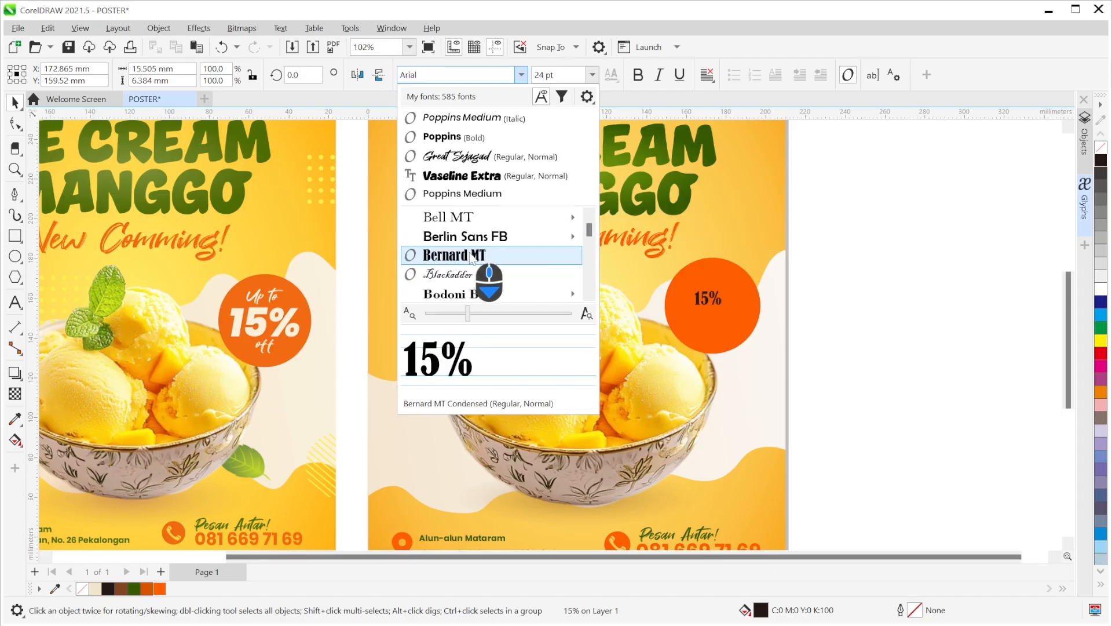
{"action": "scroll", "coordinate": [470, 258], "scroll_direction": "down", "scroll_amount": 10}
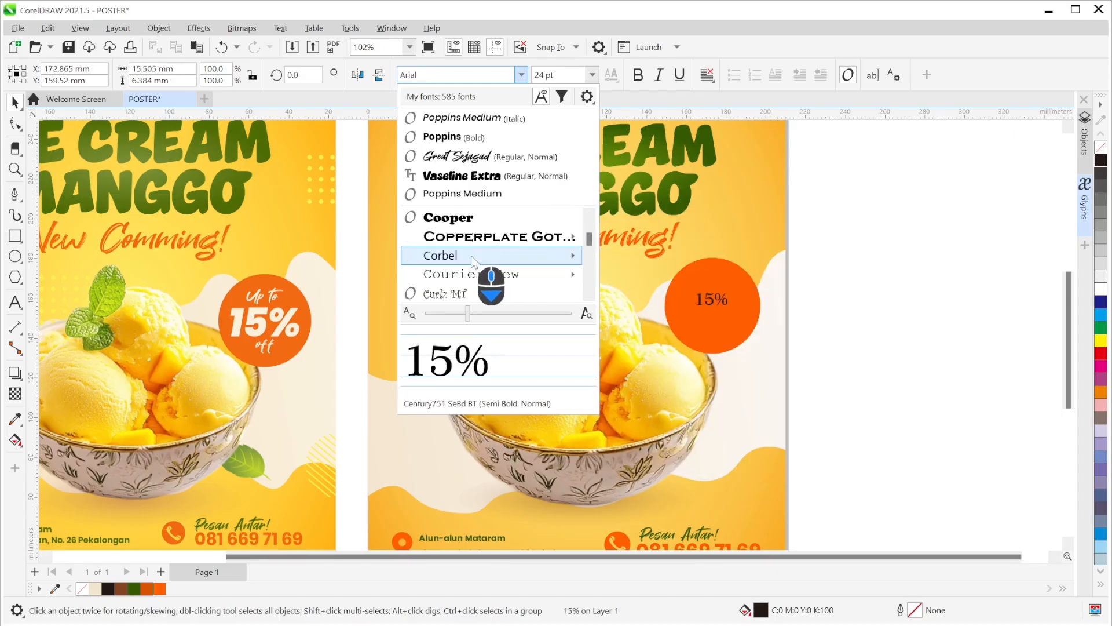
{"action": "type", "text": "po"}
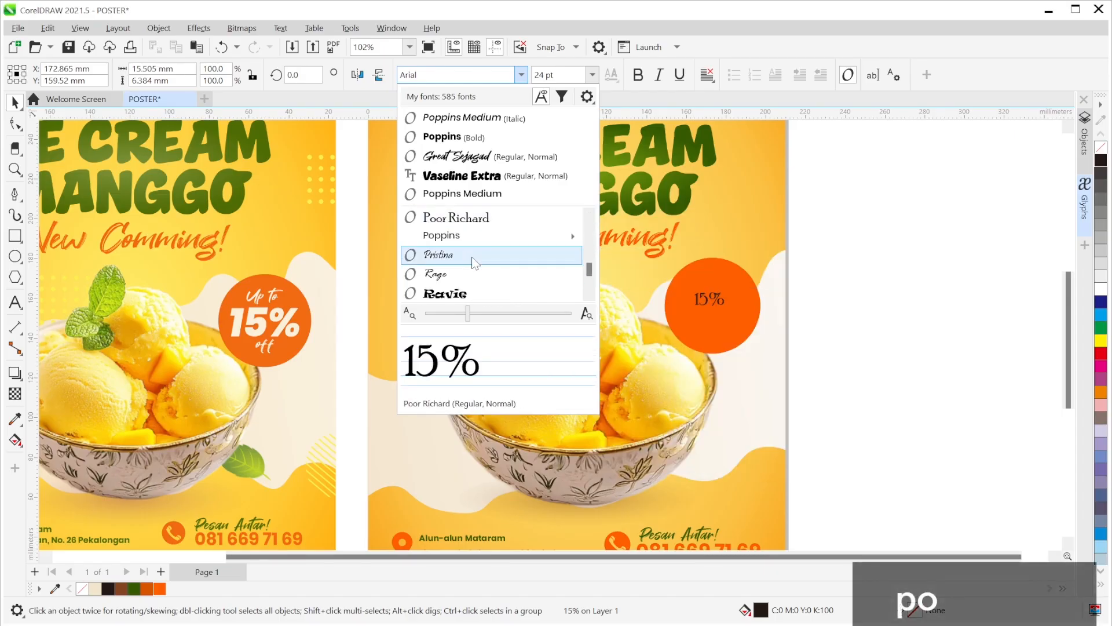
{"action": "mouse_move", "coordinate": [496, 234]}
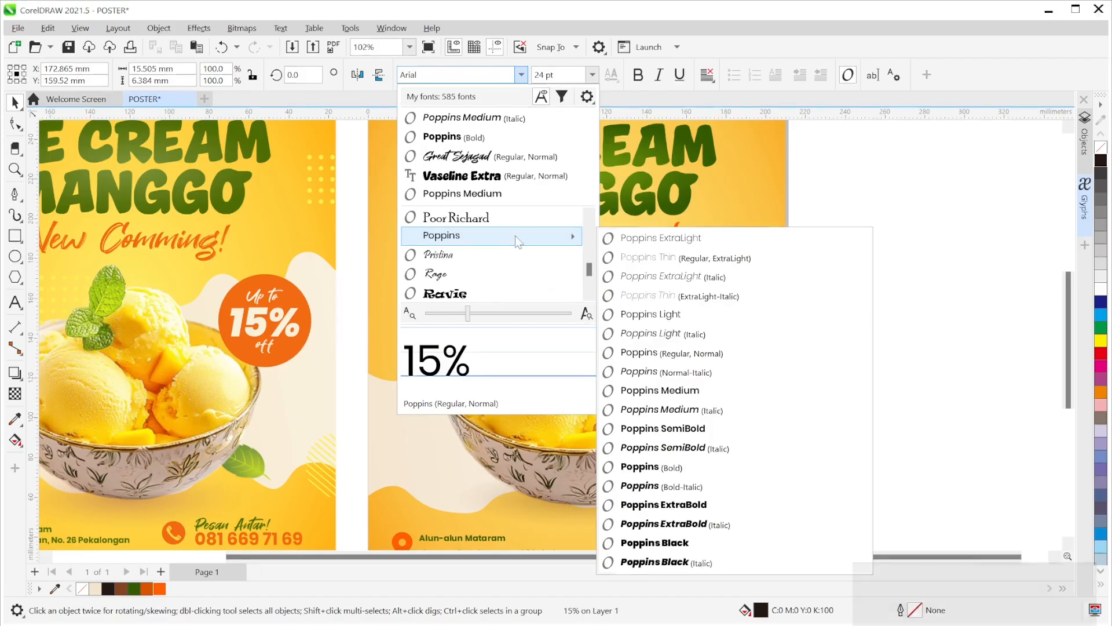
{"action": "left_click", "coordinate": [687, 524]}
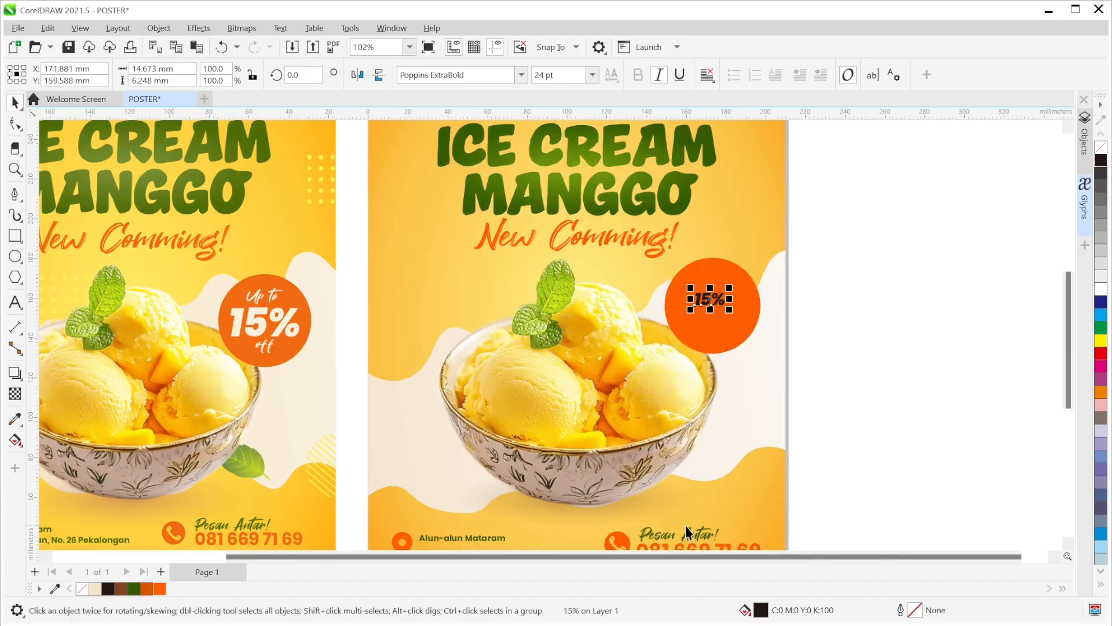
{"action": "left_click_drag", "start_coordinate": [730, 309], "coordinate": [753, 354]}
{"action": "left_click_drag", "start_coordinate": [689, 287], "coordinate": [714, 306]}
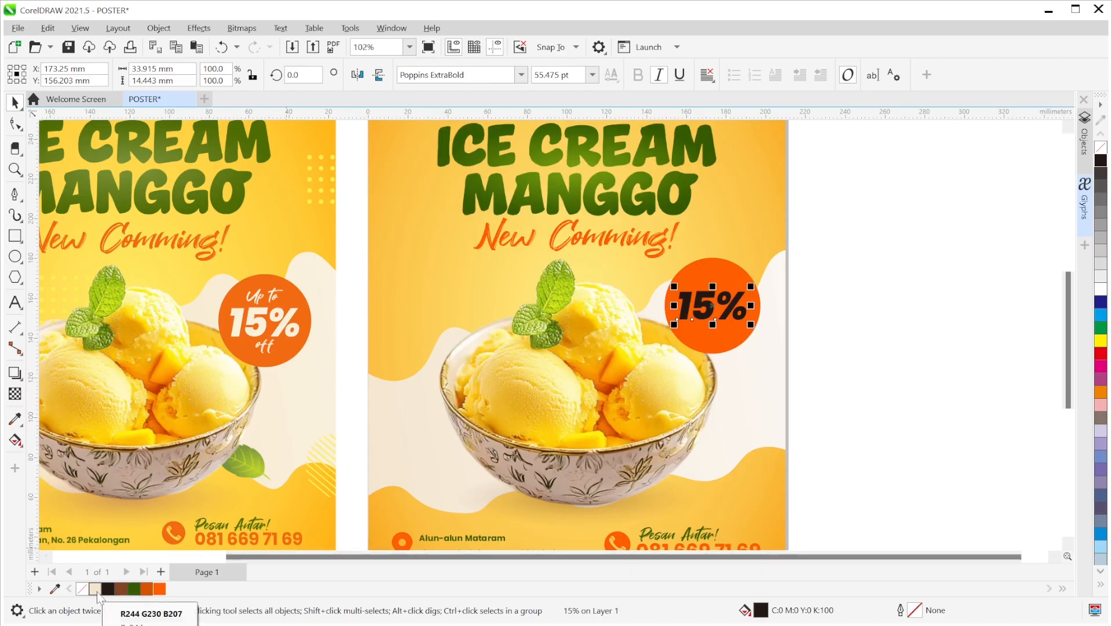
- Give the 15% text a cream swatch fill and nudge it slightly up and right
{"action": "left_click", "coordinate": [95, 588]}
{"action": "left_click", "coordinate": [944, 371]}
{"action": "scroll", "coordinate": [770, 291], "scroll_direction": "up", "scroll_amount": 2}
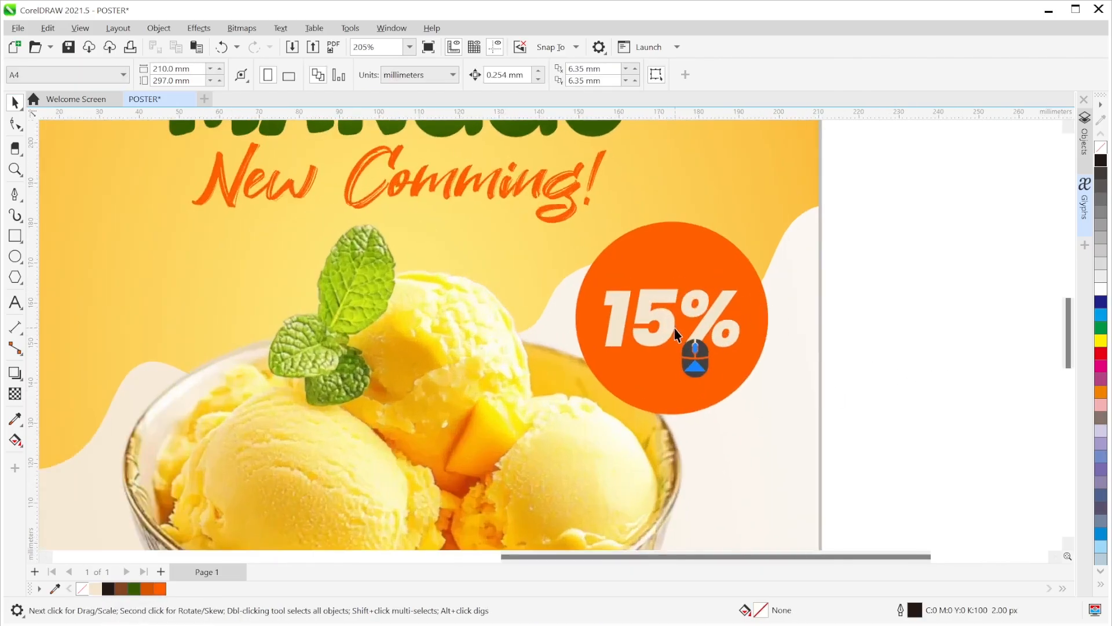
{"action": "left_click", "coordinate": [668, 336]}
{"action": "left_click_drag", "start_coordinate": [703, 345], "coordinate": [705, 341]}
{"action": "scroll", "coordinate": [739, 356], "scroll_direction": "down", "scroll_amount": 2}
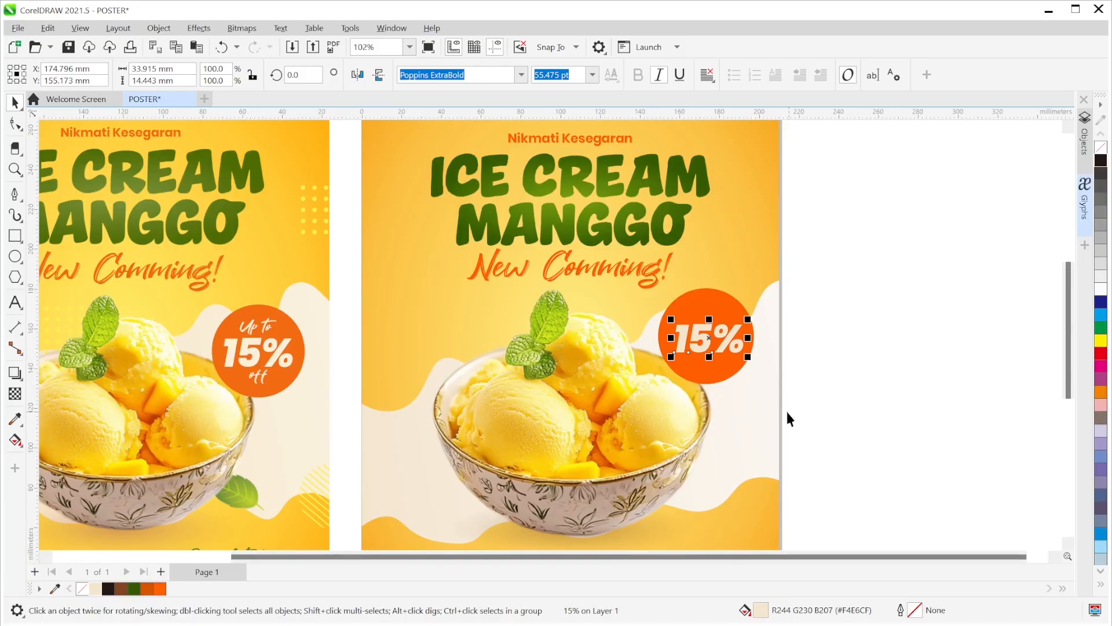
- Fill the 15% text with the poster background cream #FBF6EF using the Eyedropper
{"action": "left_click", "coordinate": [15, 419]}
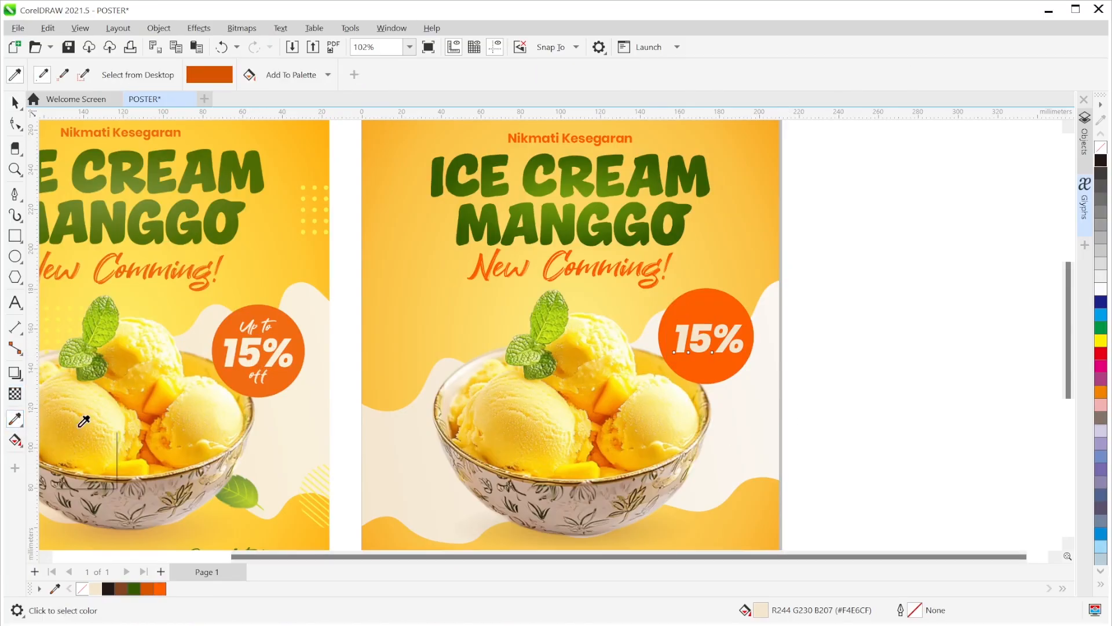
{"action": "left_click", "coordinate": [758, 380]}
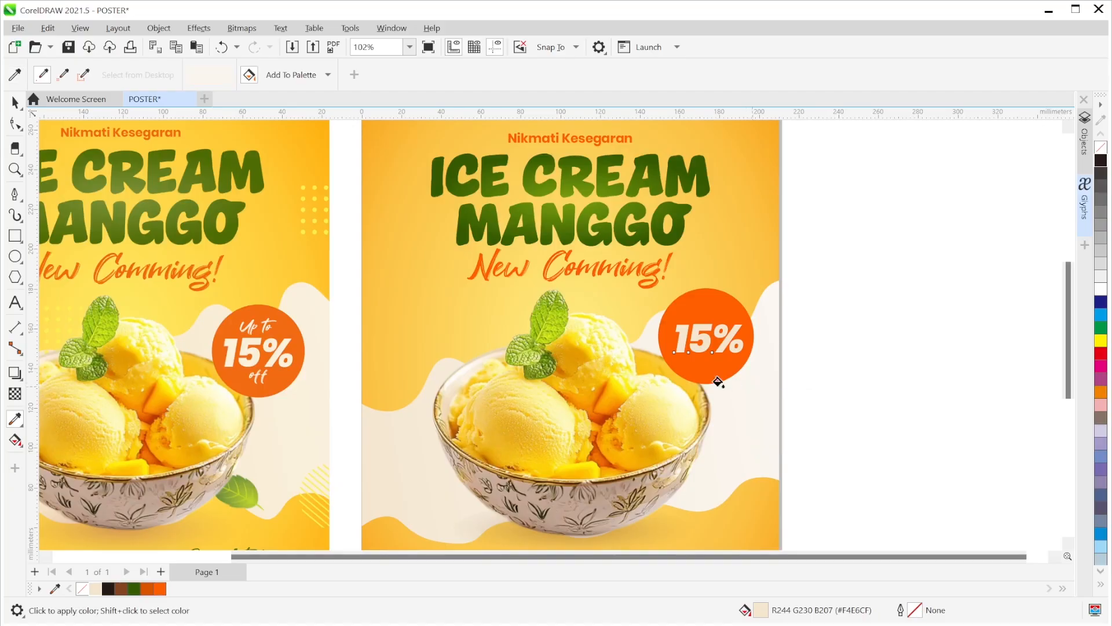
{"action": "left_click", "coordinate": [689, 330]}
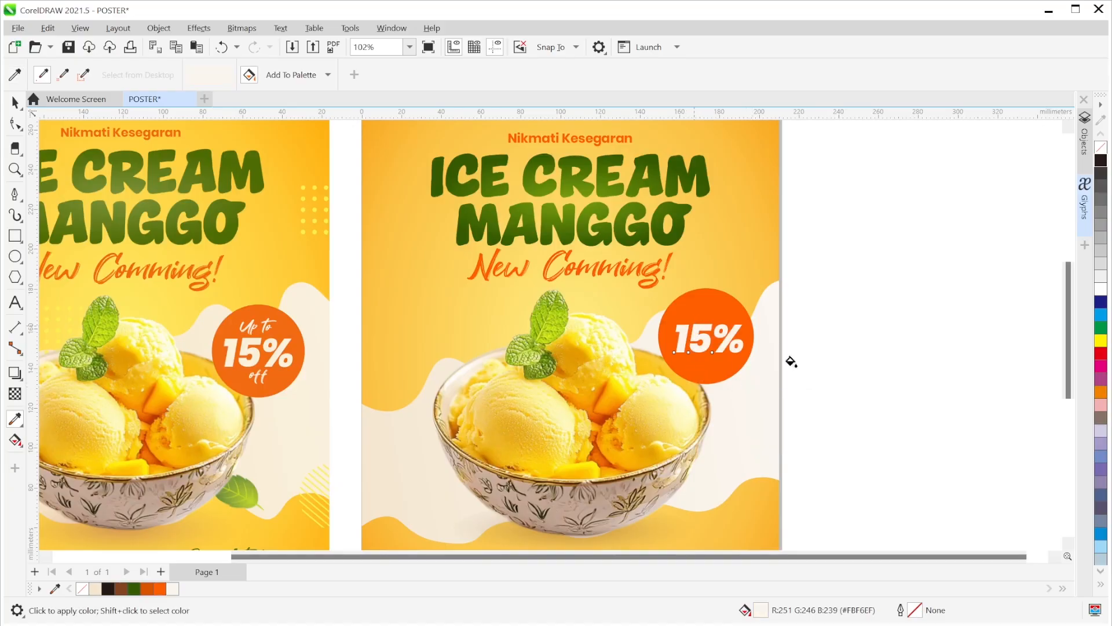
{"action": "left_click", "coordinate": [15, 102]}
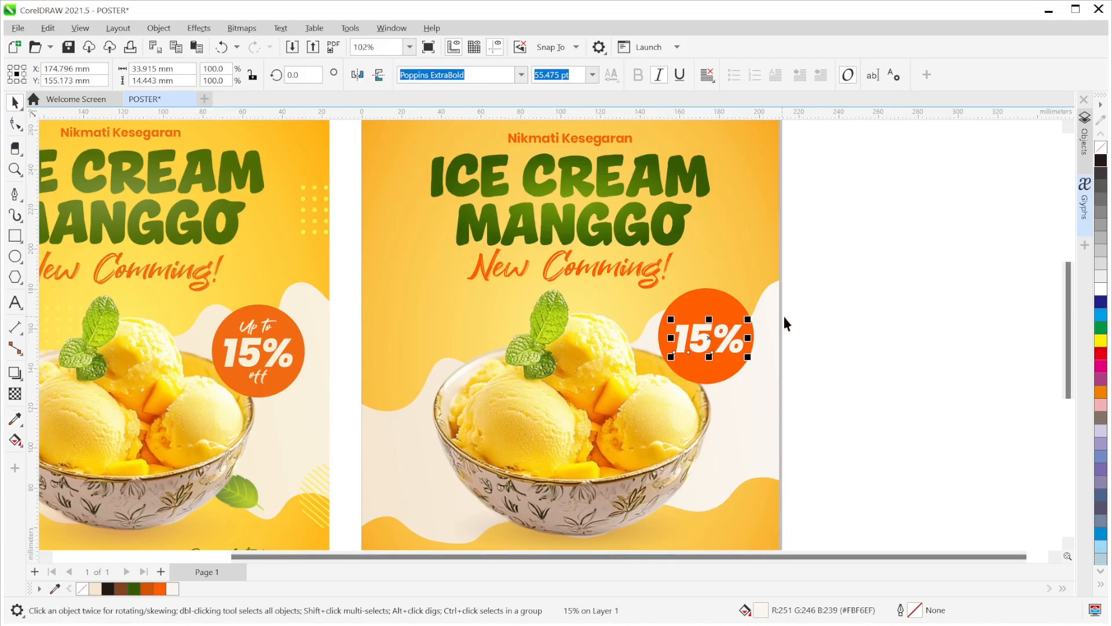
{"action": "left_click", "coordinate": [931, 329]}
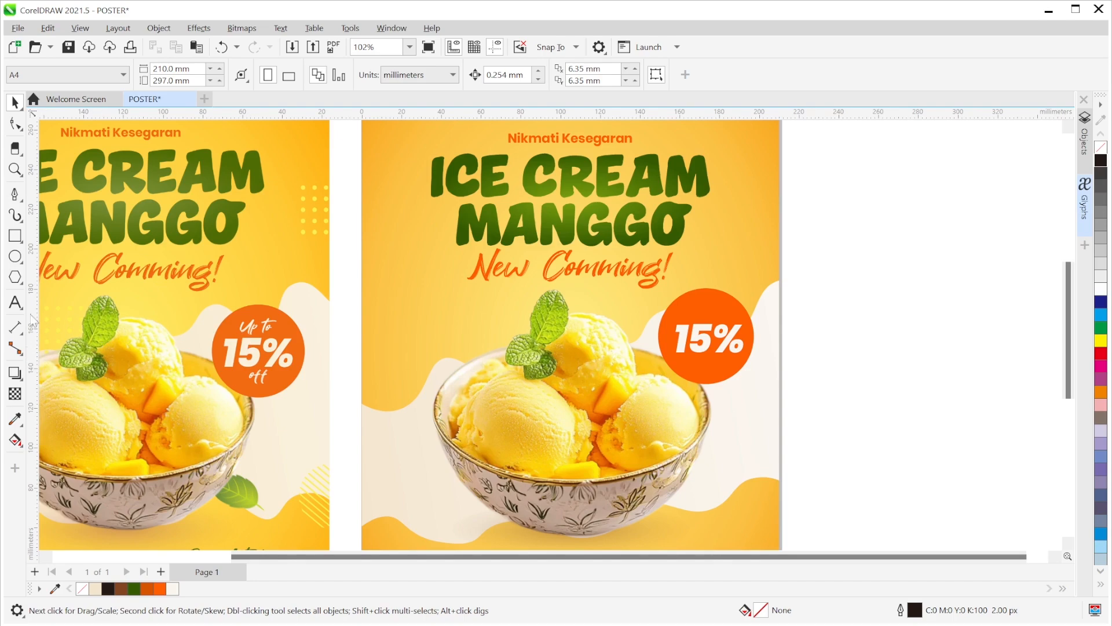
- Add 'Up to' text above the 15% in Great Sejagad script, slightly enlarged
{"action": "left_click", "coordinate": [15, 302]}
{"action": "left_click", "coordinate": [682, 313]}
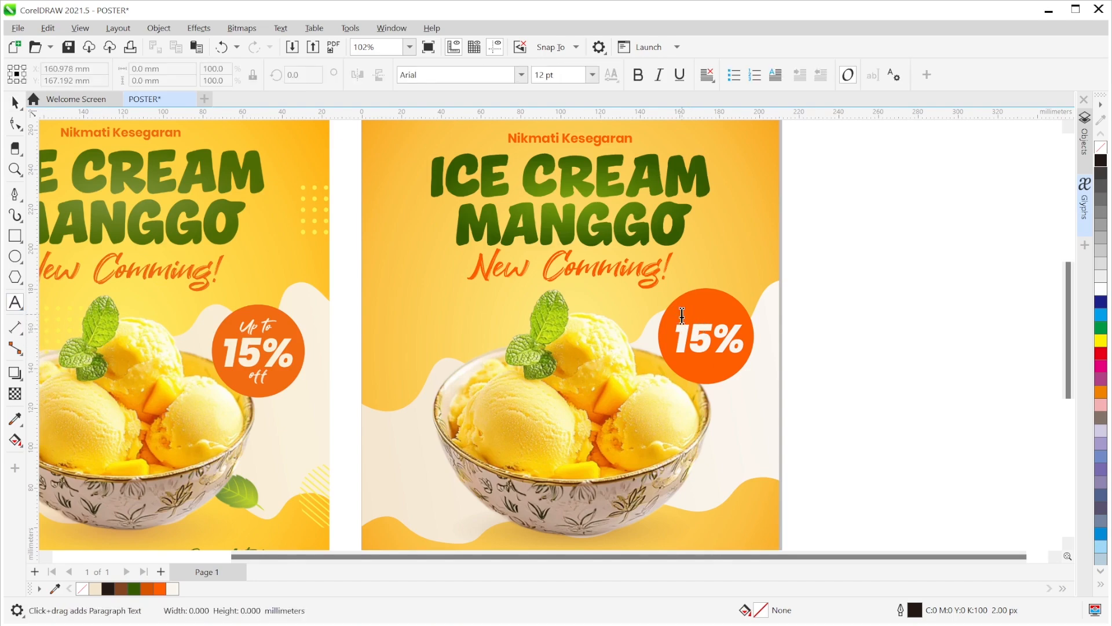
{"action": "type", "text": "Up "}
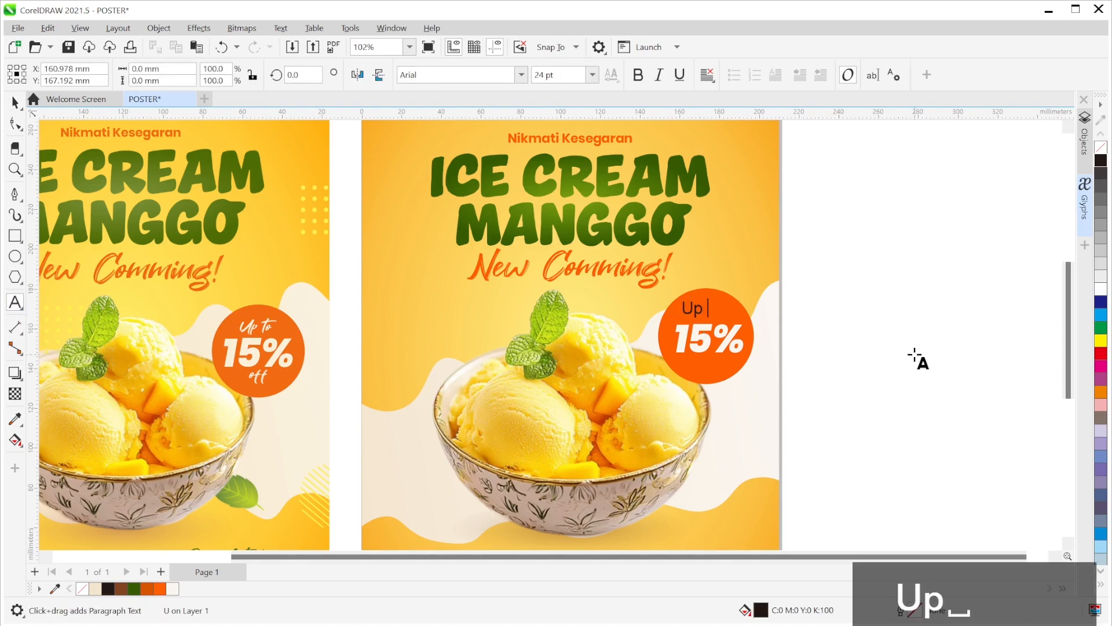
{"action": "type", "text": "to"}
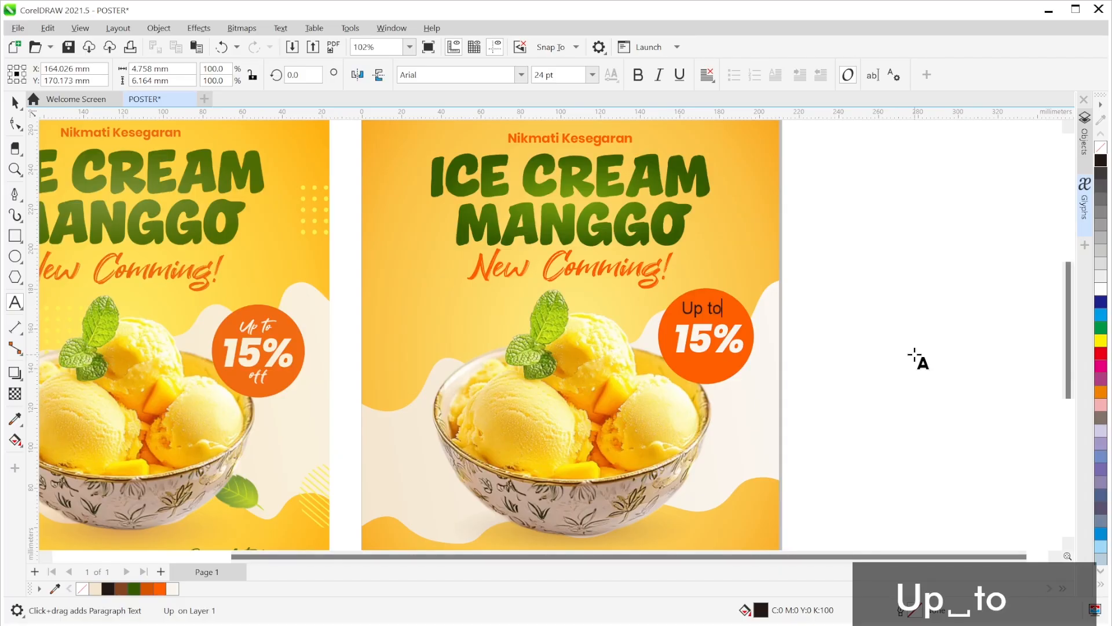
{"action": "left_click", "coordinate": [15, 102]}
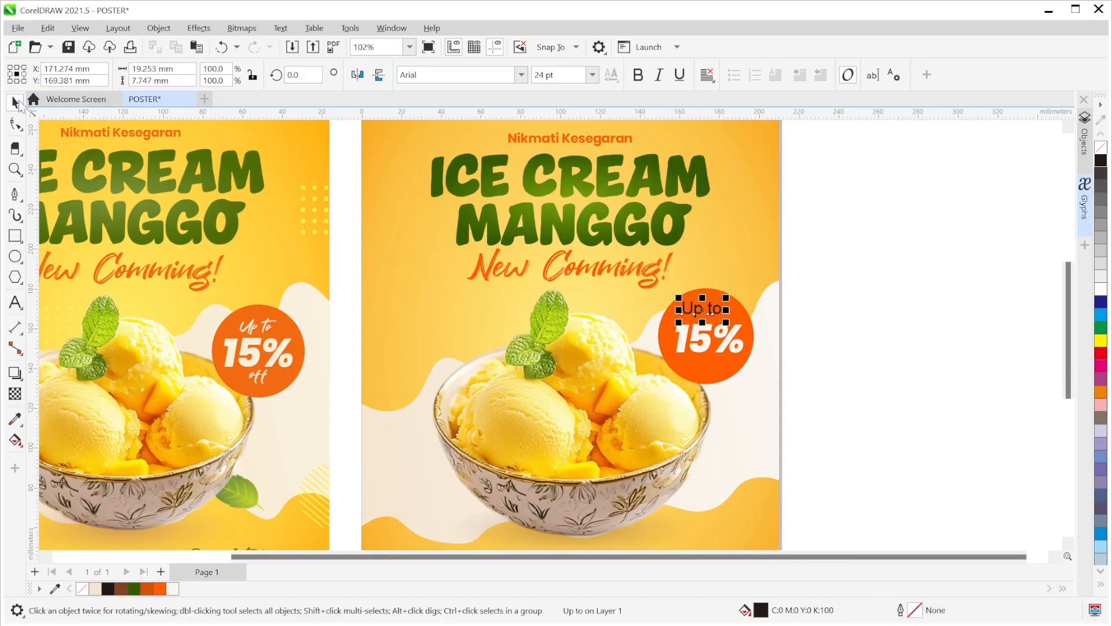
{"action": "left_click", "coordinate": [521, 74]}
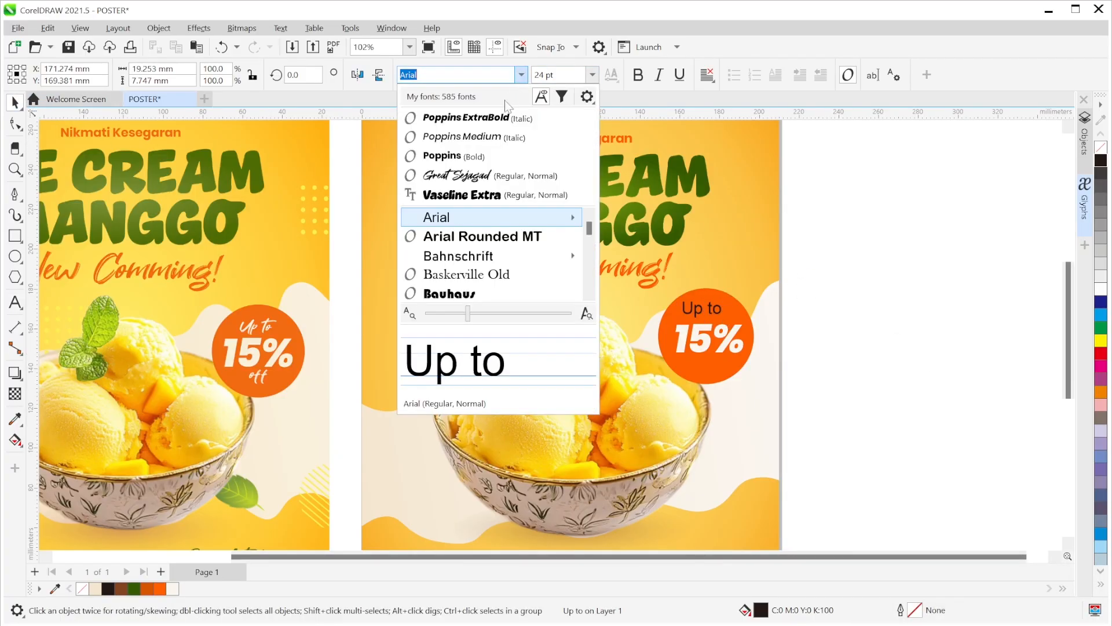
{"action": "left_click", "coordinate": [472, 175]}
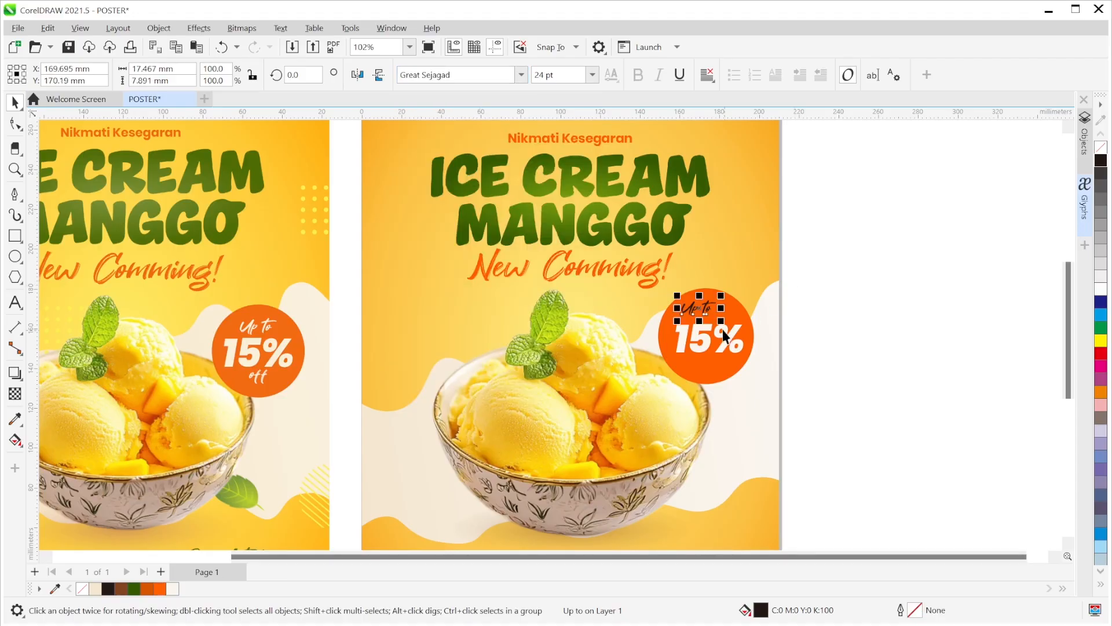
{"action": "left_click_drag", "start_coordinate": [721, 322], "coordinate": [699, 300]}
{"action": "scroll", "coordinate": [717, 324], "scroll_direction": "up", "scroll_amount": 2}
{"action": "scroll", "coordinate": [716, 333], "scroll_direction": "up", "scroll_amount": 2}
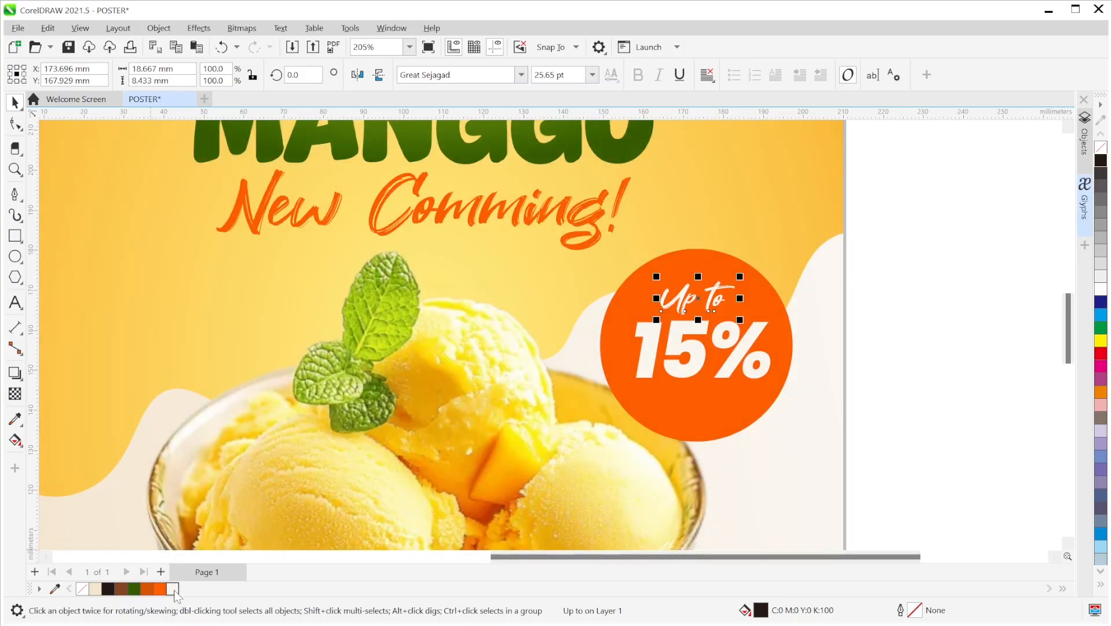
{"action": "scroll", "coordinate": [769, 346], "scroll_direction": "down", "scroll_amount": 2}
{"action": "scroll", "coordinate": [769, 346], "scroll_direction": "down", "scroll_amount": 2}
{"action": "scroll", "coordinate": [738, 347], "scroll_direction": "up", "scroll_amount": 2}
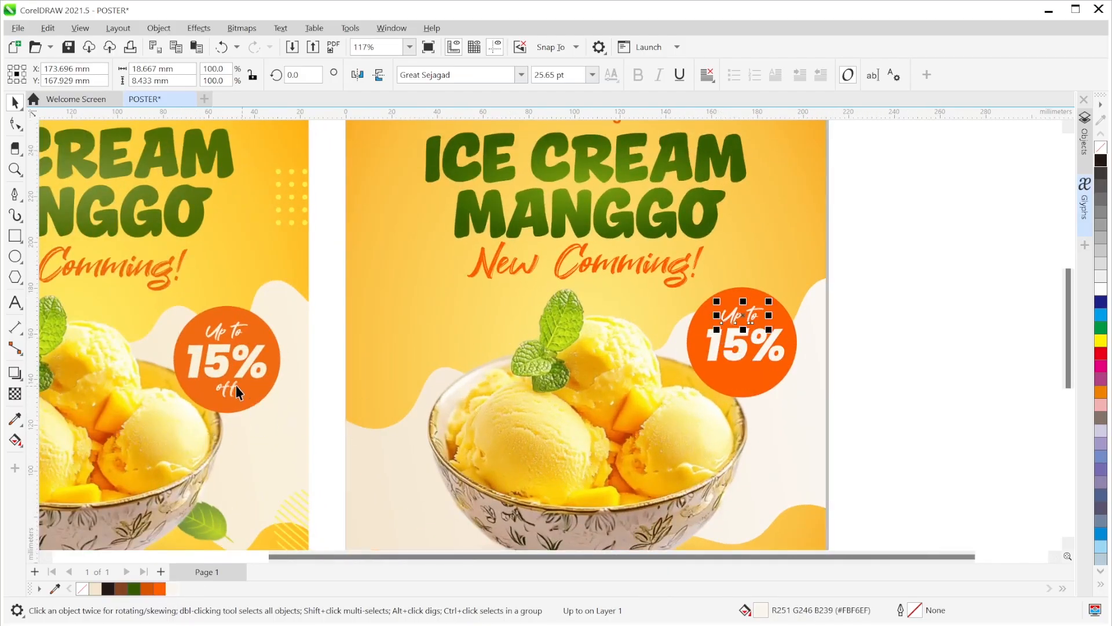
- Copy the 'Up to' text below the 15%, change it to 'off', and position it
{"action": "left_click_drag", "start_coordinate": [726, 350], "coordinate": [738, 377]}
{"action": "double_click", "coordinate": [744, 375]}
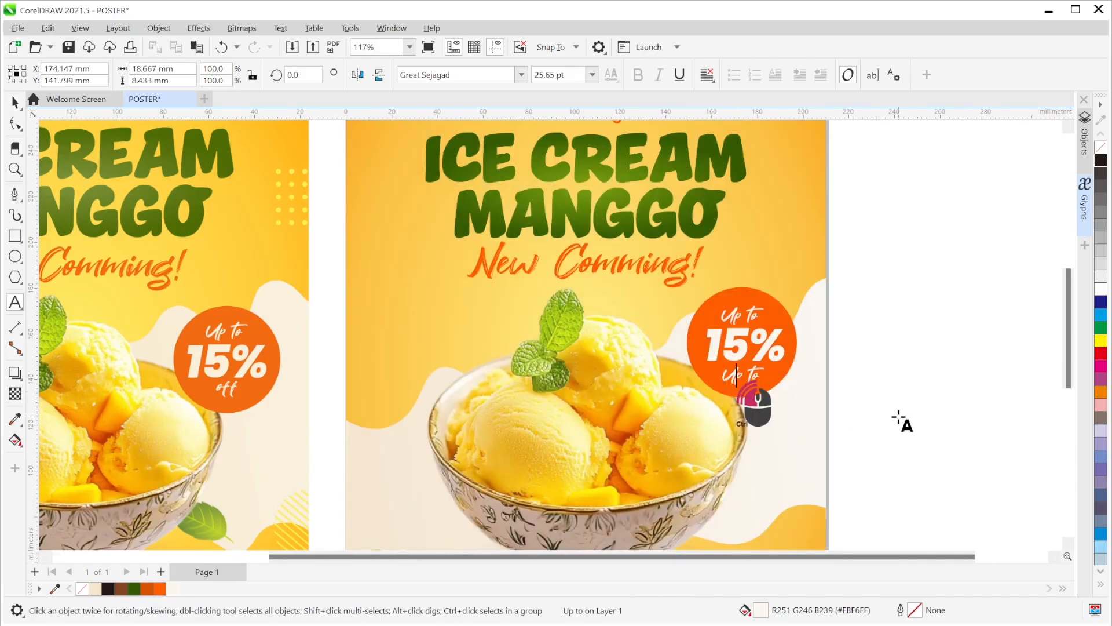
{"action": "key", "text": "ctrl+a"}
{"action": "type", "text": "off"}
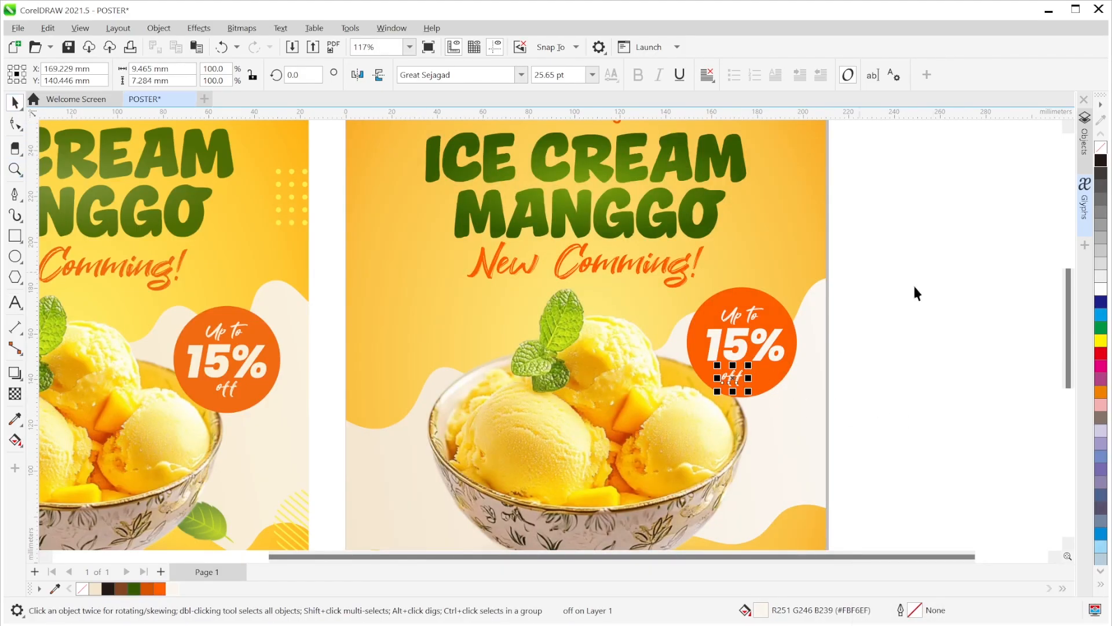
{"action": "left_click", "coordinate": [846, 372]}
{"action": "scroll", "coordinate": [734, 392], "scroll_direction": "up", "scroll_amount": 3}
{"action": "left_click_drag", "start_coordinate": [747, 361], "coordinate": [752, 361]}
{"action": "scroll", "coordinate": [990, 304], "scroll_direction": "down", "scroll_amount": 3}
- Scale the 'Up to', '15%' and 'off' text together to about 111%
{"action": "left_click", "coordinate": [988, 294]}
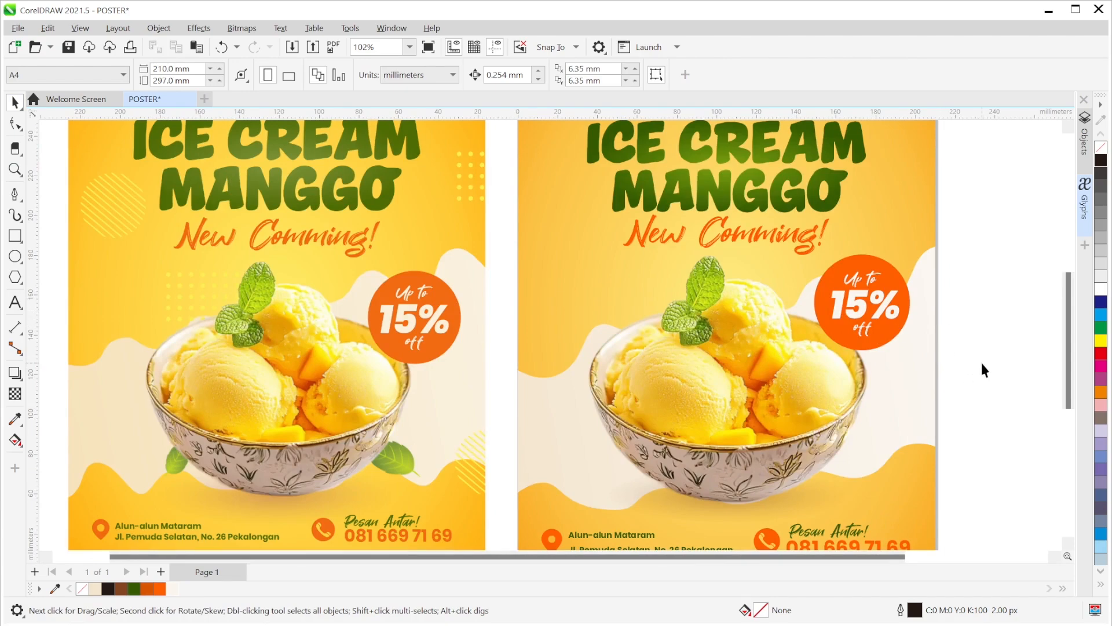
{"action": "left_click_drag", "start_coordinate": [825, 243], "coordinate": [901, 351]}
{"action": "scroll", "coordinate": [913, 336], "scroll_direction": "up", "scroll_amount": 2}
{"action": "left_click", "coordinate": [1021, 306]}
{"action": "scroll", "coordinate": [999, 307], "scroll_direction": "down", "scroll_amount": 4}
{"action": "left_click_drag", "start_coordinate": [985, 307], "coordinate": [864, 325]}
{"action": "scroll", "coordinate": [864, 325], "scroll_direction": "up", "scroll_amount": 1}
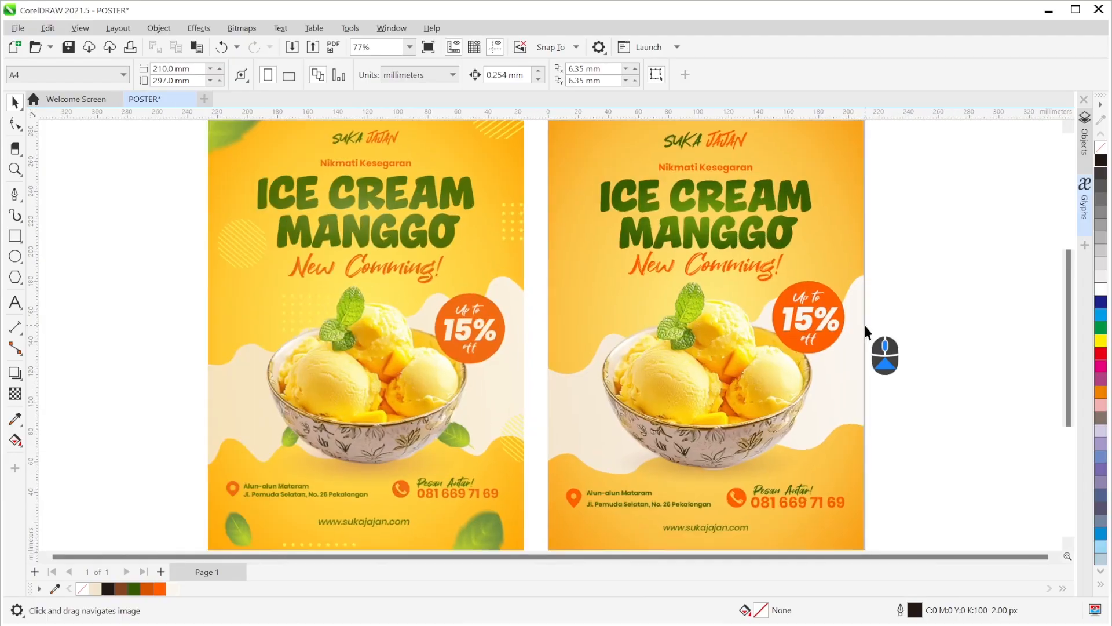
{"action": "scroll", "coordinate": [865, 327], "scroll_direction": "down", "scroll_amount": 1}
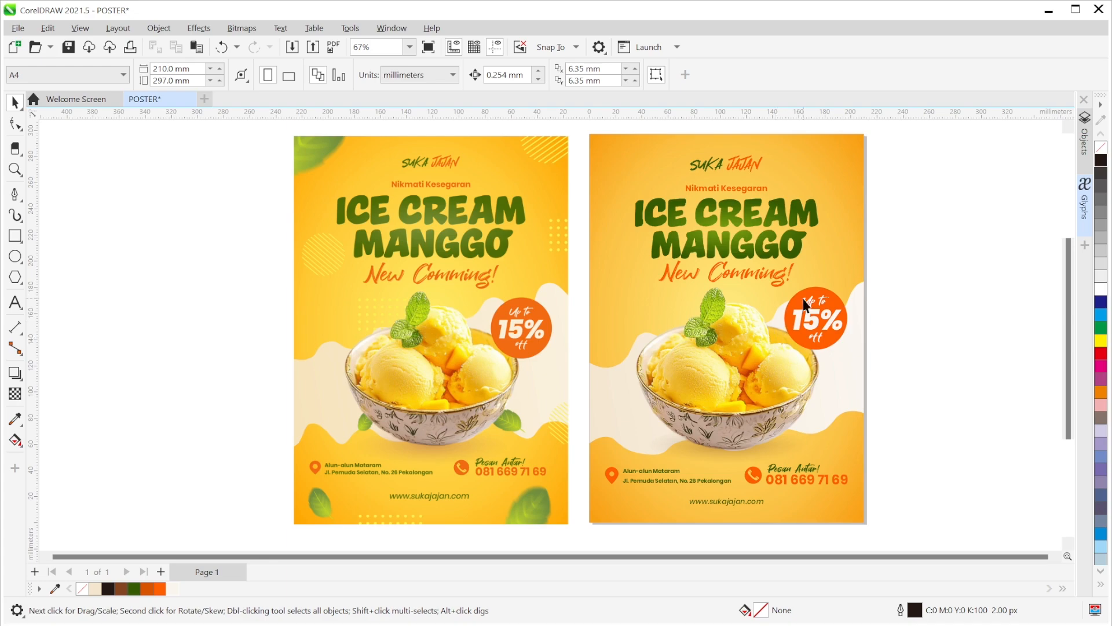
- Pan the canvas left to show empty workspace to the right of the two posters
{"action": "left_click_drag", "start_coordinate": [780, 294], "coordinate": [536, 290]}
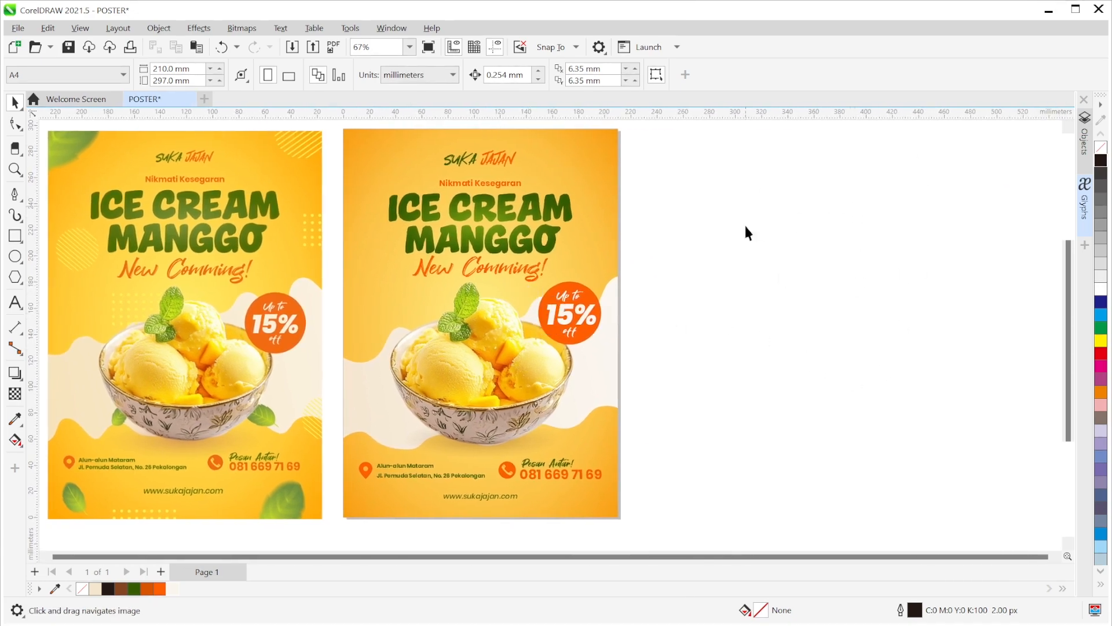
- Draw a long thin rectangle bar beside the posters, filled black with no outline
{"action": "left_click", "coordinate": [15, 235]}
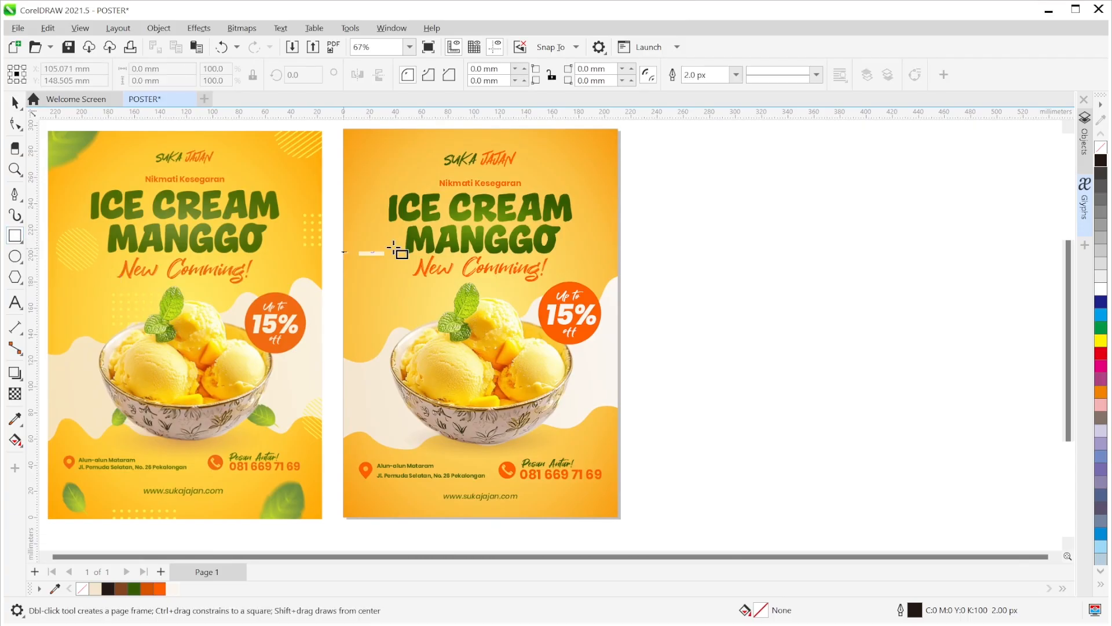
{"action": "left_click_drag", "start_coordinate": [674, 186], "coordinate": [907, 187]}
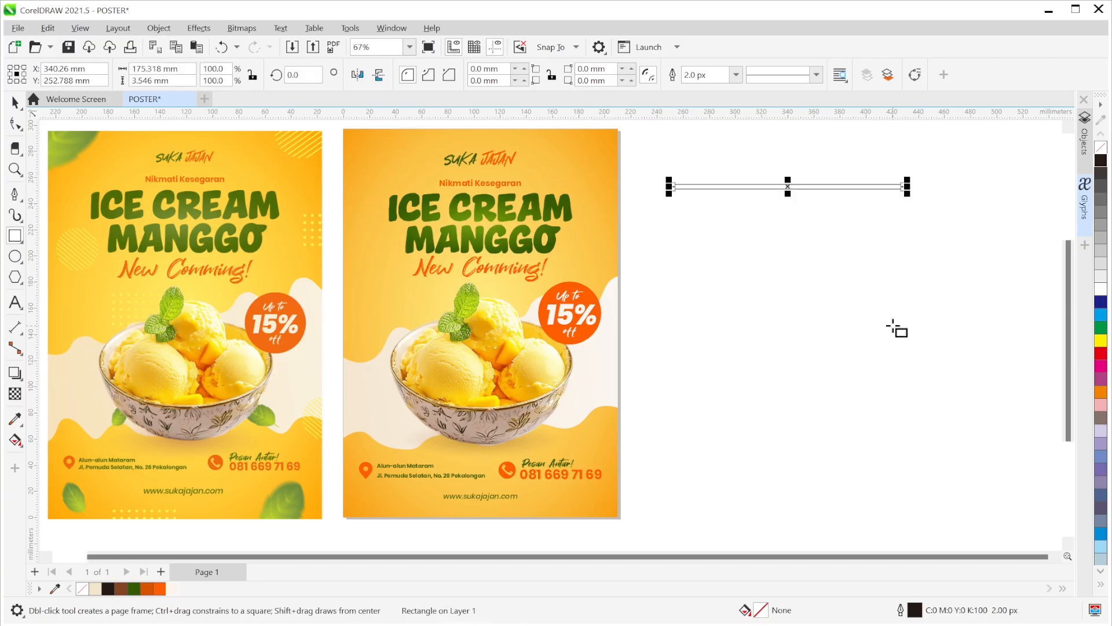
{"action": "left_click", "coordinate": [1101, 168]}
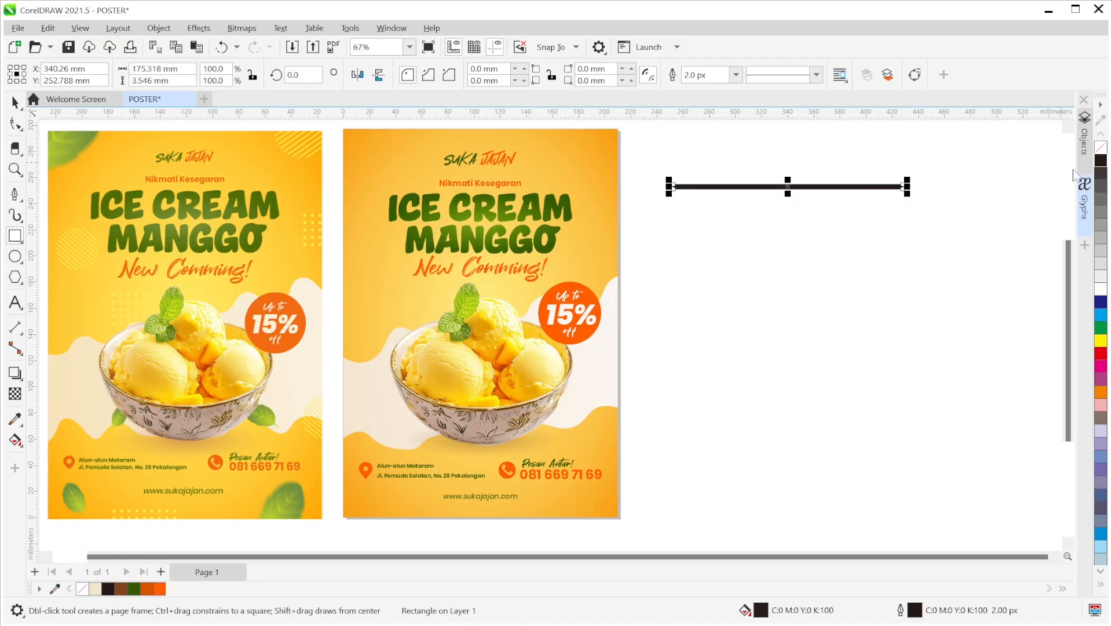
{"action": "left_click", "coordinate": [735, 77]}
{"action": "left_click", "coordinate": [725, 89]}
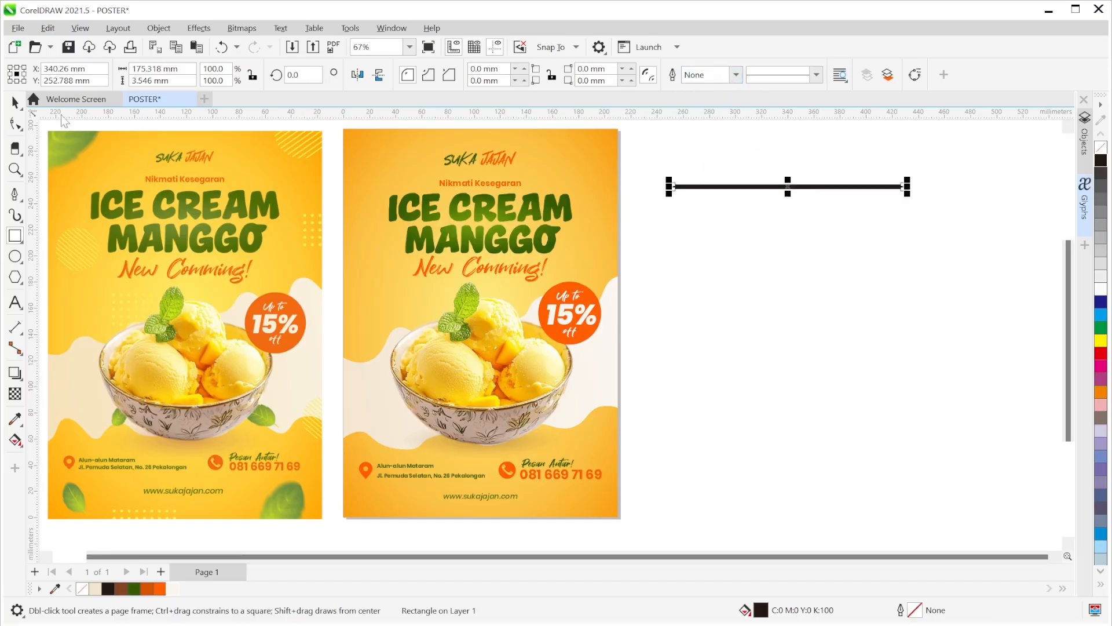
- Duplicate the bar downward with Ctrl+D into a stack of 13 evenly spaced bars
{"action": "left_click", "coordinate": [15, 102]}
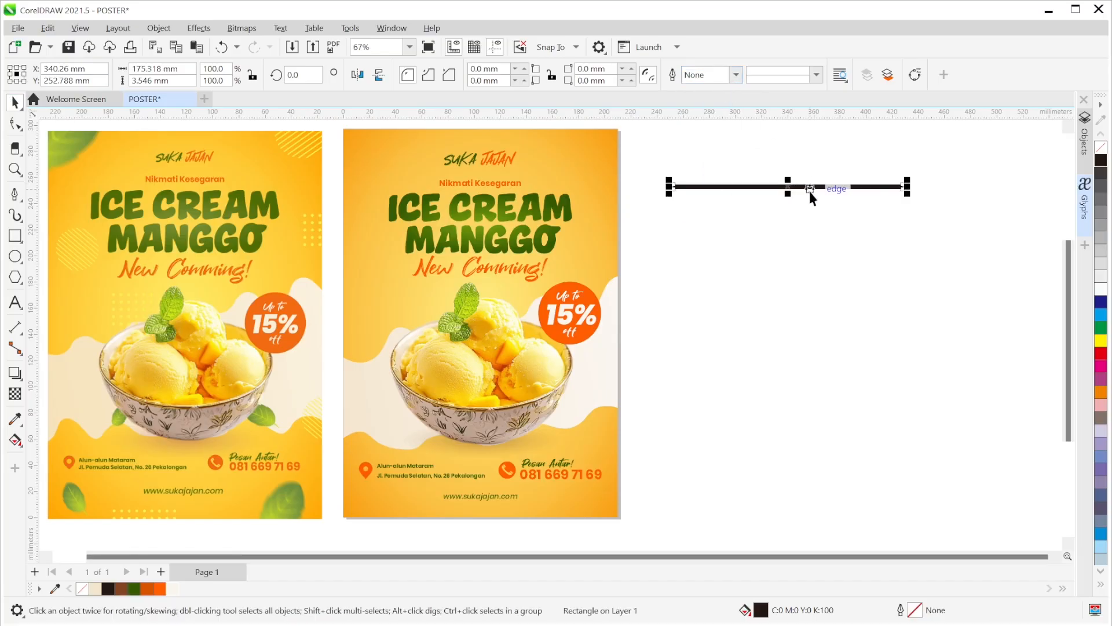
{"action": "left_click_drag", "start_coordinate": [786, 193], "coordinate": [791, 210]}
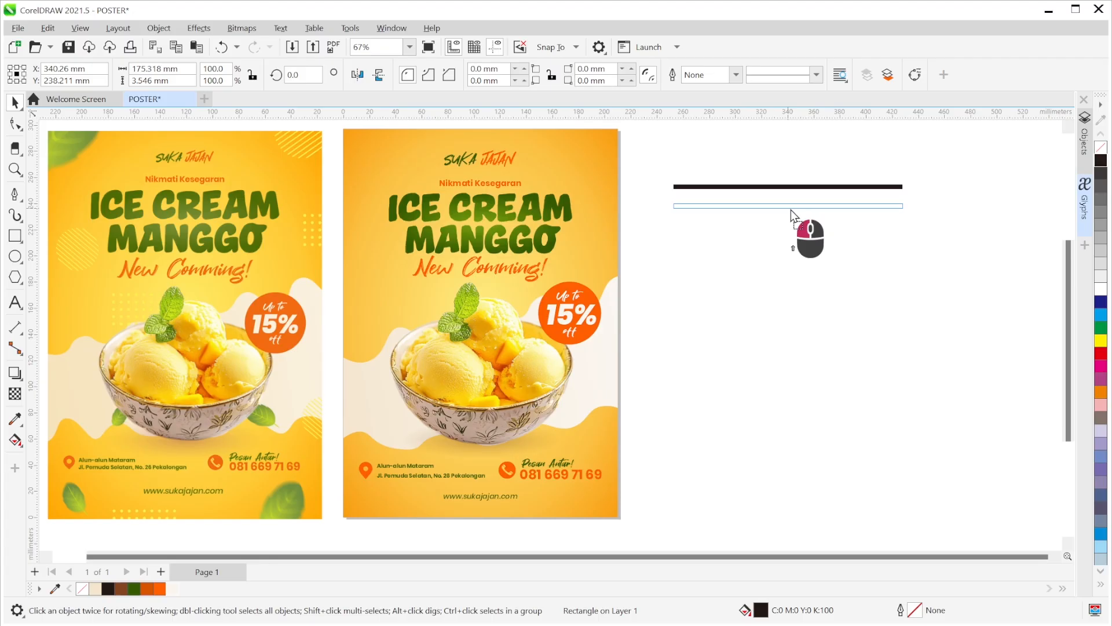
{"action": "left_click_drag", "start_coordinate": [791, 210], "coordinate": [790, 210]}
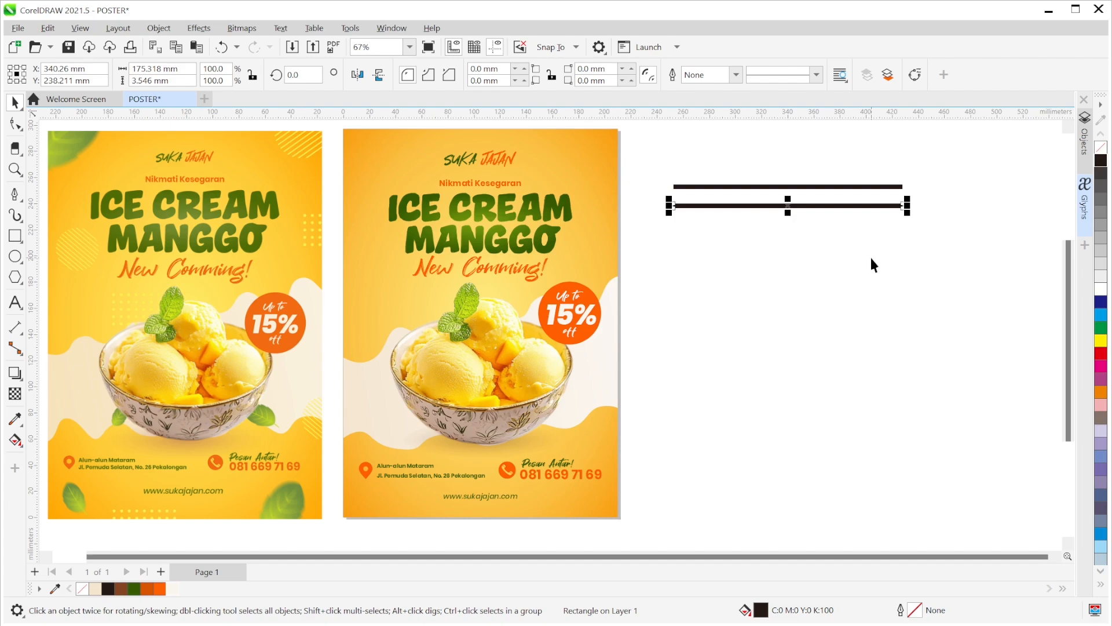
{"action": "key", "text": "ctrl+d"}
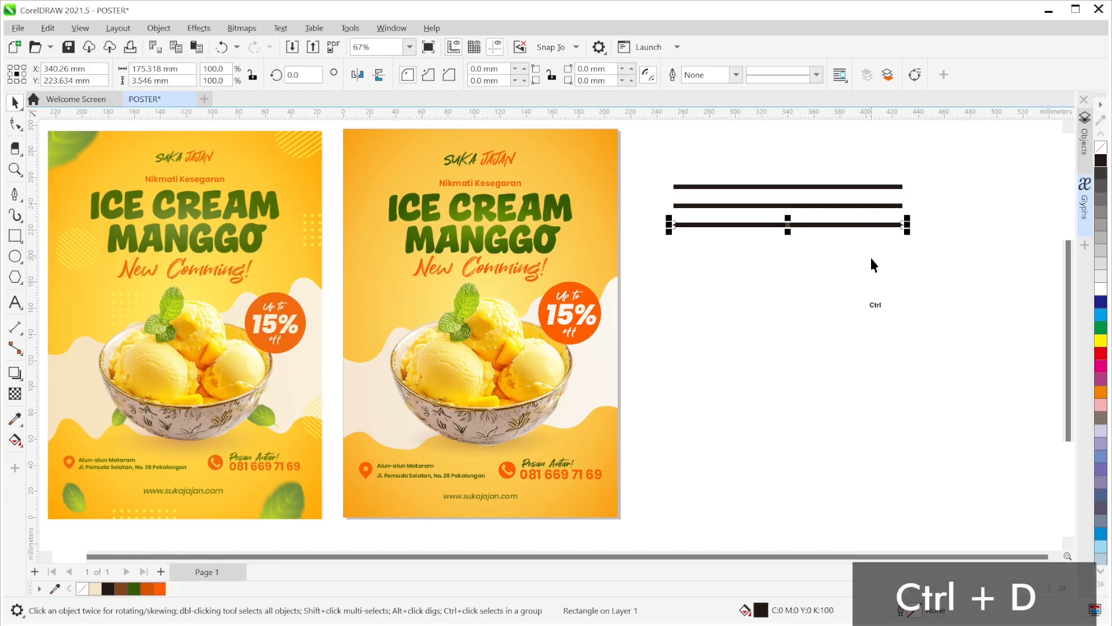
{"action": "key", "text": "ctrl+d"}
{"action": "key", "text": "ctrl+d"}
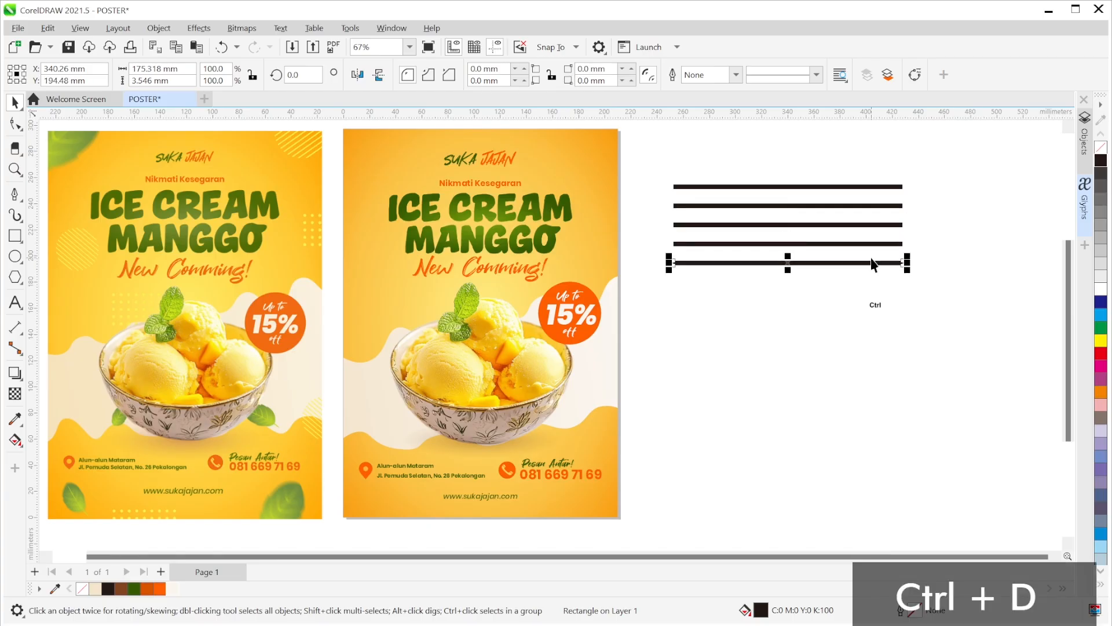
{"action": "key", "text": "ctrl+d"}
{"action": "key", "text": "ctrl+d"}
{"action": "key", "text": "ctrl+d"}
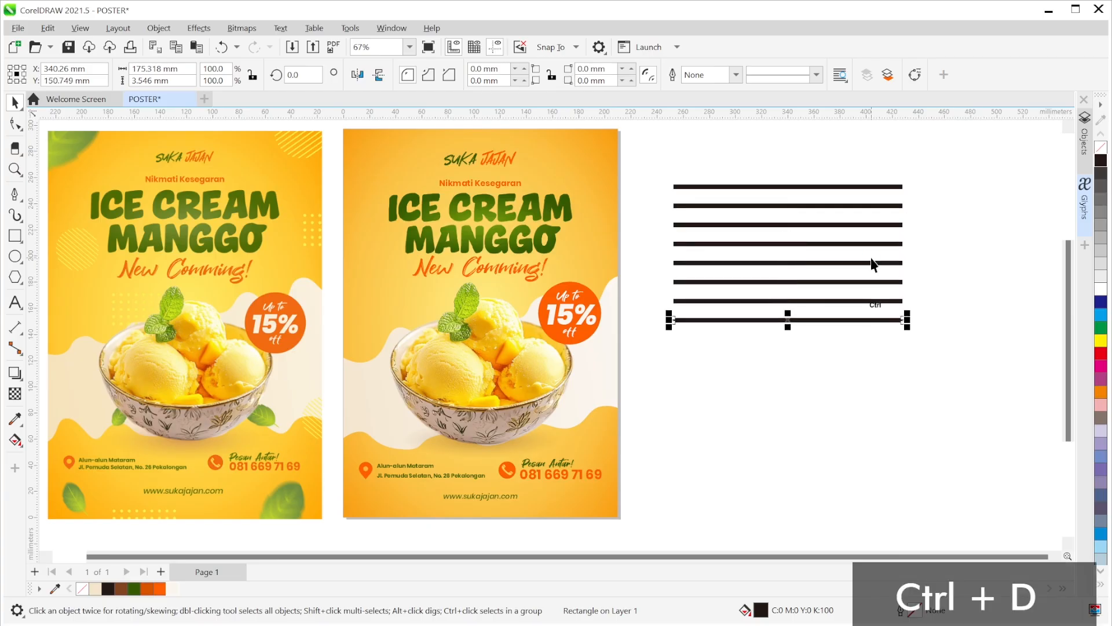
{"action": "key", "text": "ctrl+d"}
{"action": "key", "text": "ctrl+d"}
{"action": "key", "text": "ctrl+d"}
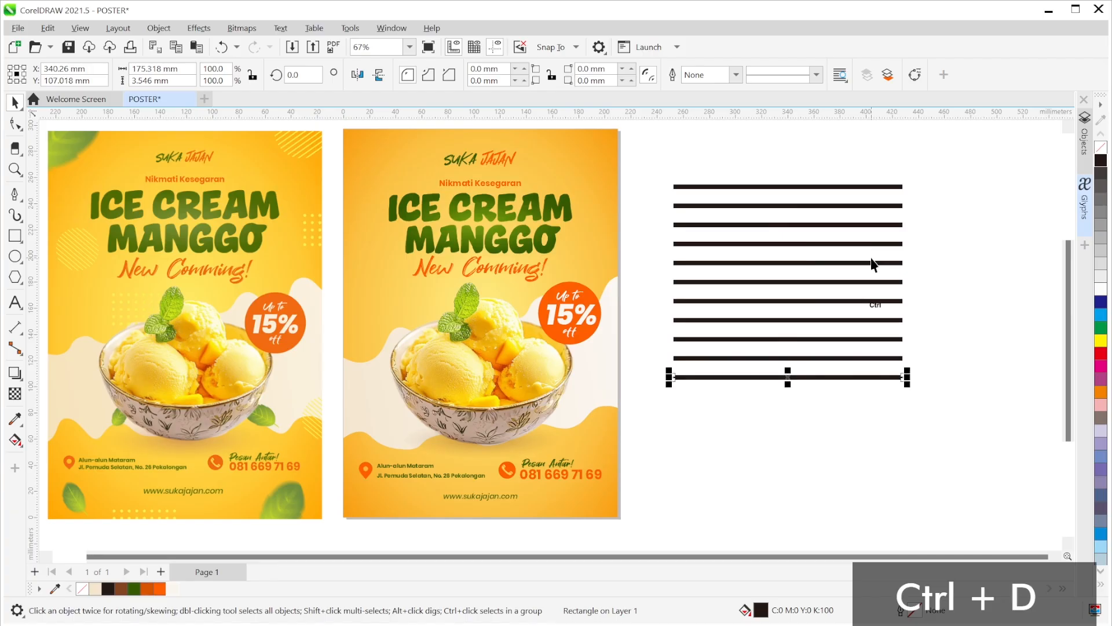
{"action": "key", "text": "ctrl+d"}
{"action": "key", "text": "ctrl+d"}
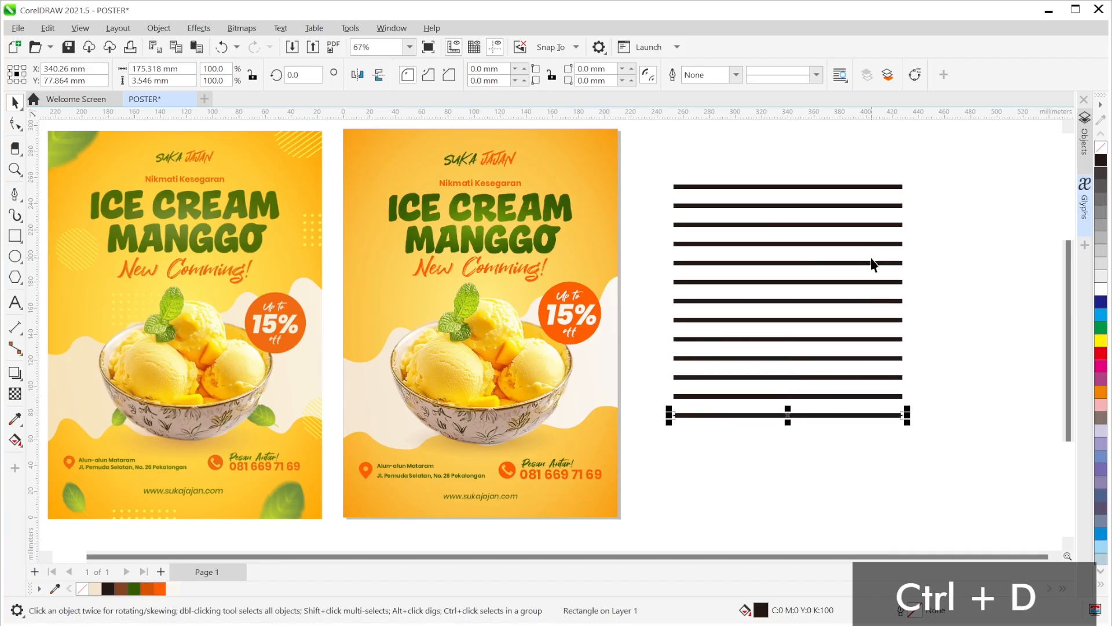
{"action": "left_click", "coordinate": [941, 479]}
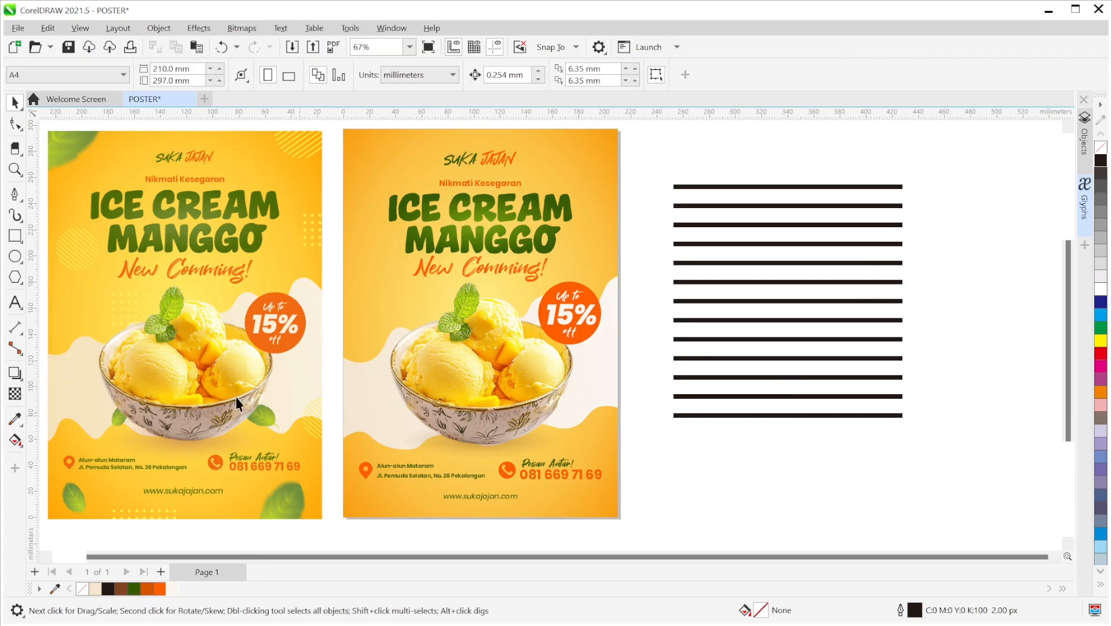
- Draw a circle centred over the stack of bars
{"action": "left_click", "coordinate": [15, 255]}
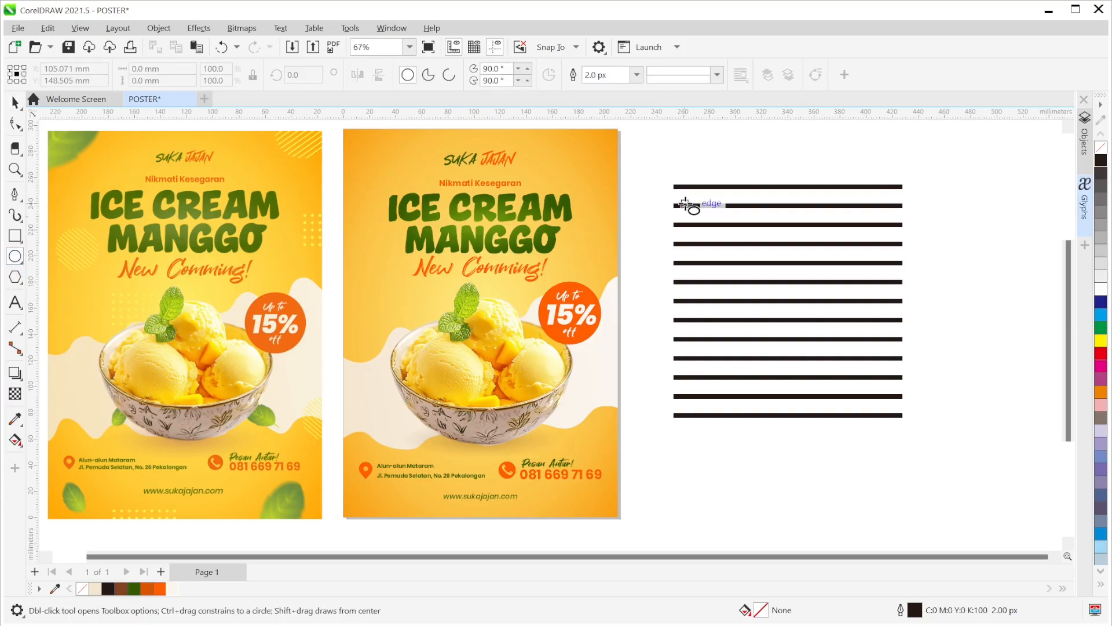
{"action": "left_click_drag", "start_coordinate": [674, 183], "coordinate": [858, 408]}
{"action": "key", "text": "space"}
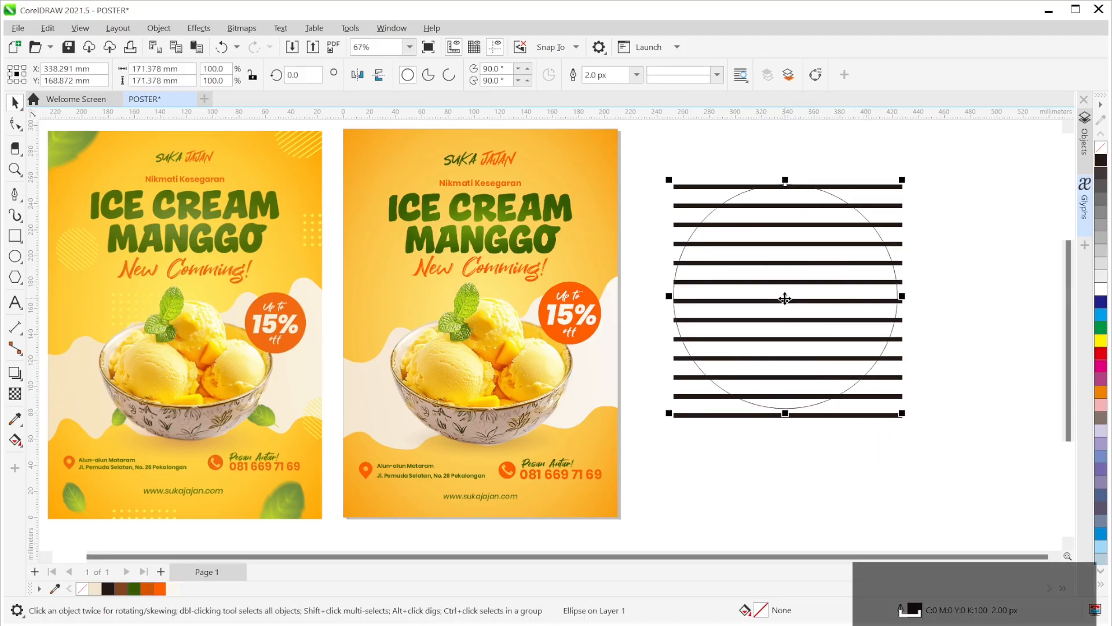
{"action": "left_click_drag", "start_coordinate": [784, 297], "coordinate": [784, 296]}
{"action": "left_click", "coordinate": [957, 429]}
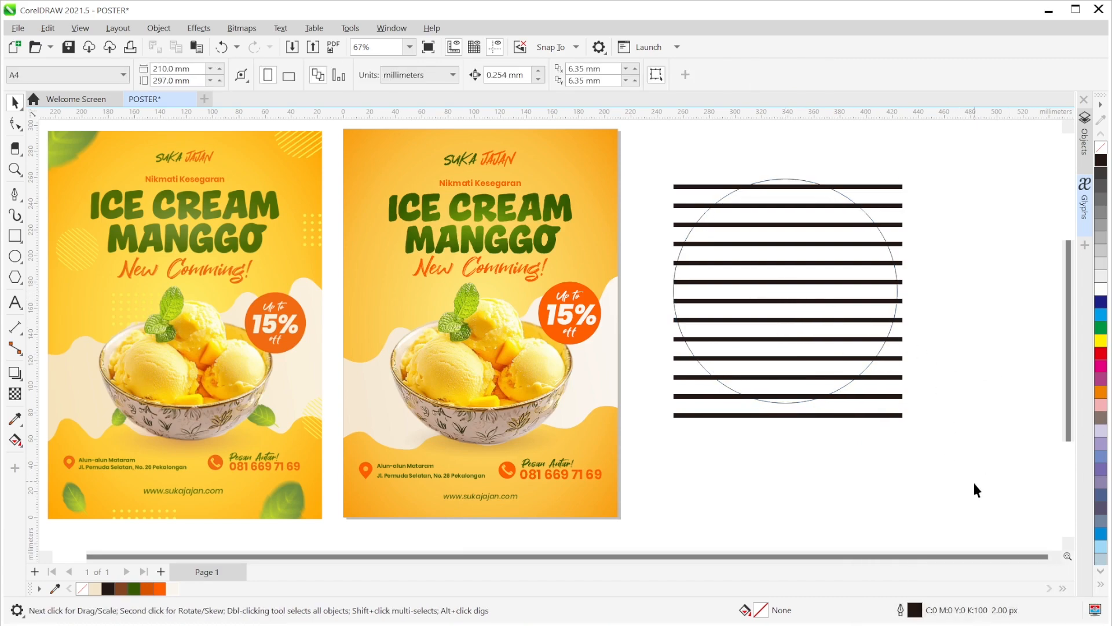
- Weld the thirteen bars into a single shape
{"action": "left_click_drag", "start_coordinate": [995, 509], "coordinate": [637, 184]}
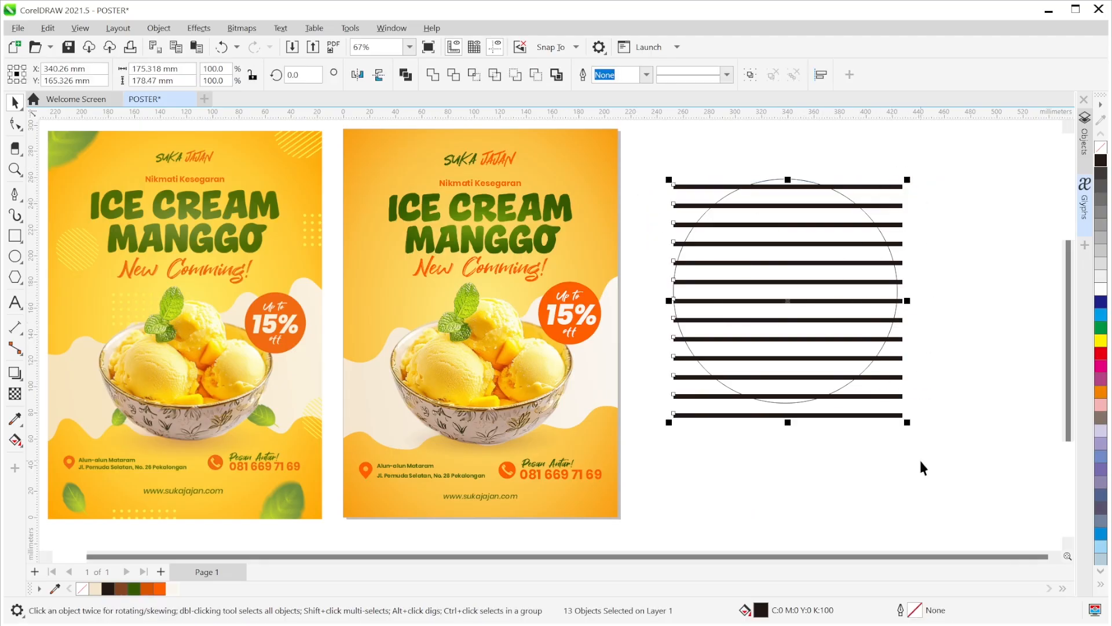
{"action": "left_click", "coordinate": [940, 463]}
{"action": "left_click_drag", "start_coordinate": [967, 486], "coordinate": [633, 181]}
{"action": "left_click", "coordinate": [434, 76]}
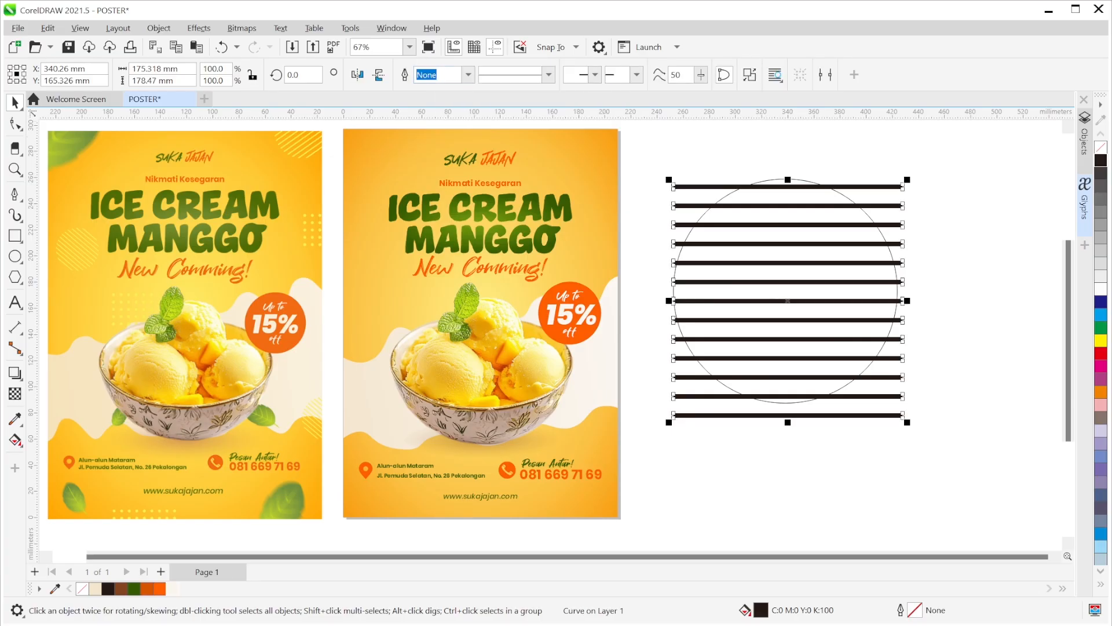
- Intersect the welded bars with the circle, then delete the original full-length bars
{"action": "left_click", "coordinate": [950, 192]}
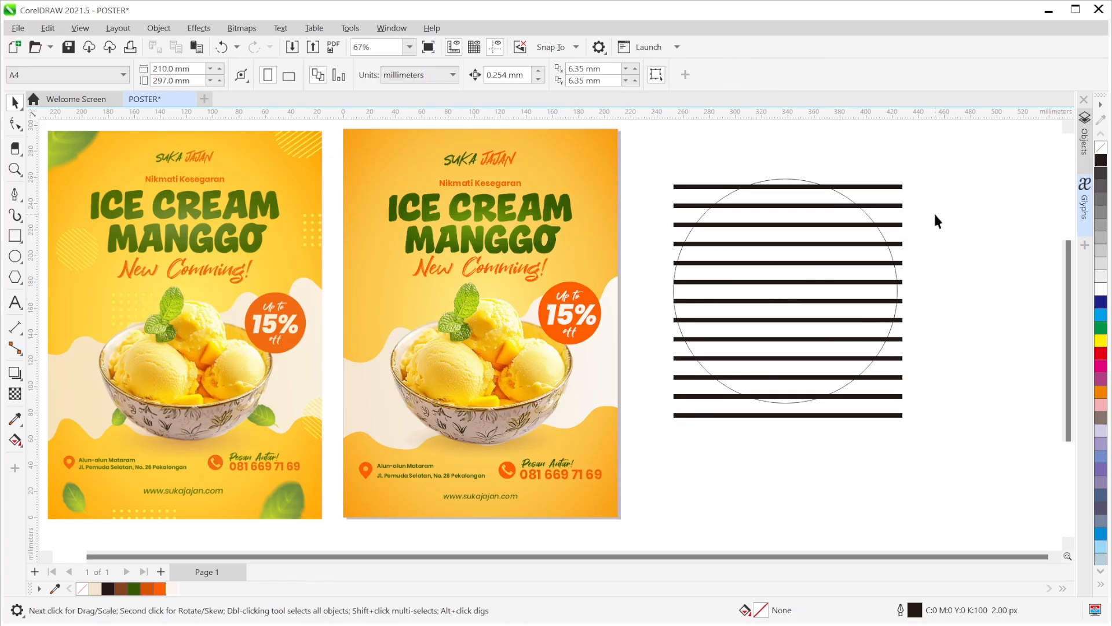
{"action": "left_click", "coordinate": [904, 222]}
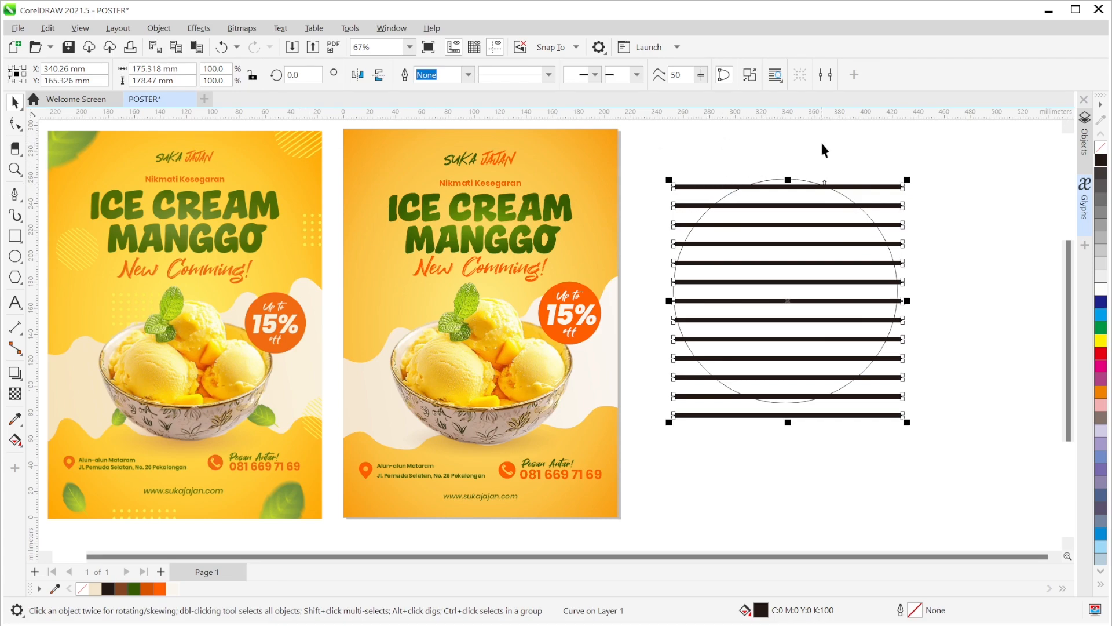
{"action": "left_click", "coordinate": [791, 178], "text": "shift"}
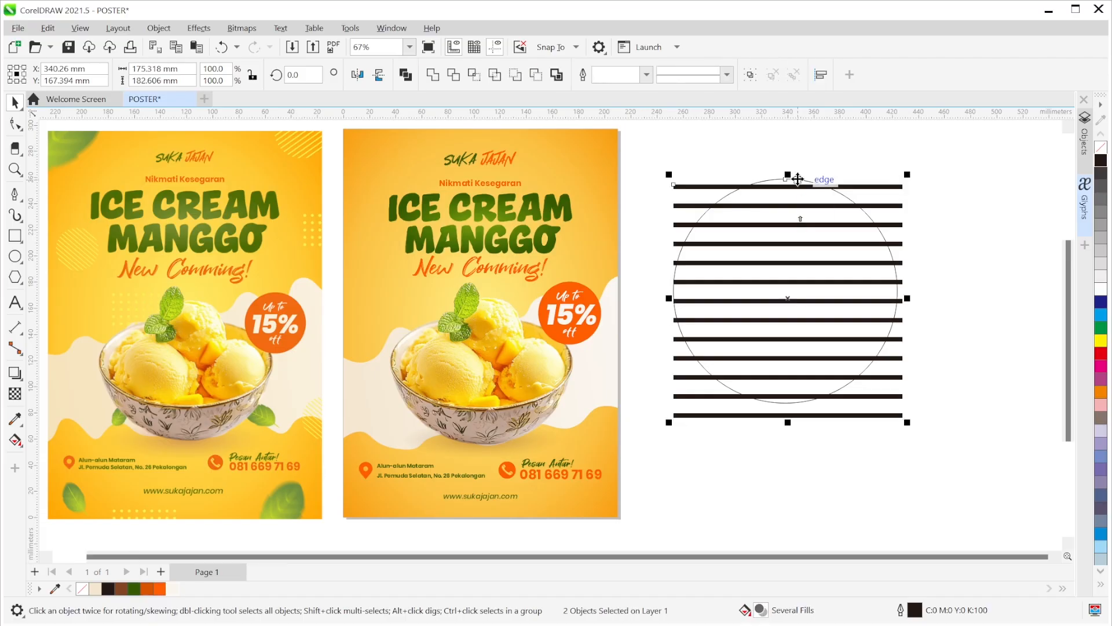
{"action": "left_click", "coordinate": [477, 75]}
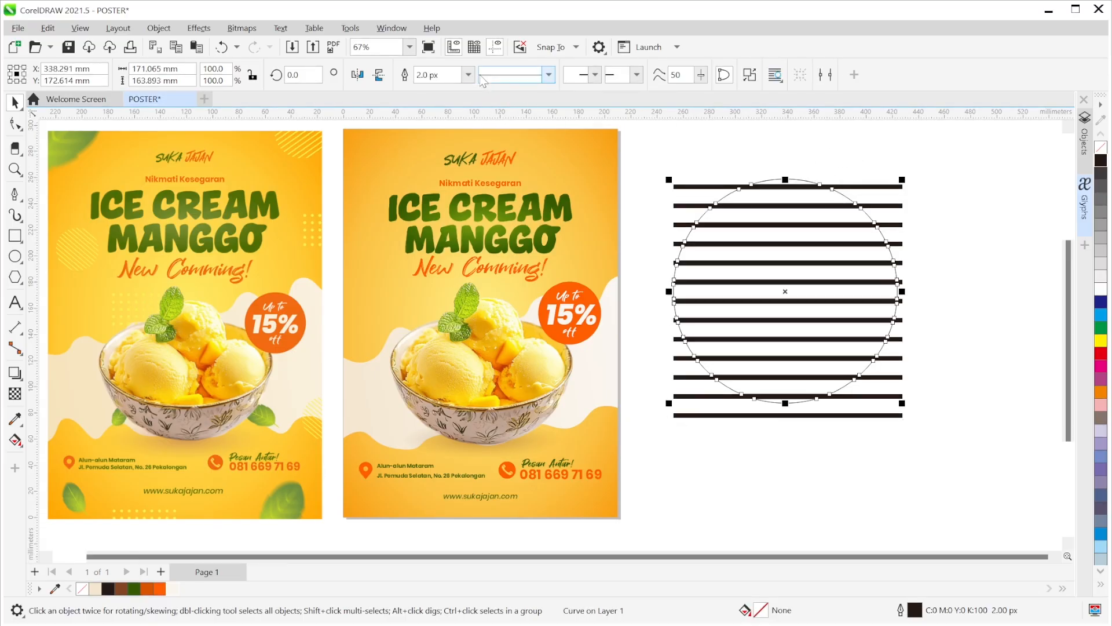
{"action": "left_click", "coordinate": [999, 286]}
{"action": "left_click_drag", "start_coordinate": [899, 184], "coordinate": [902, 302]}
{"action": "key", "text": "Delete"}
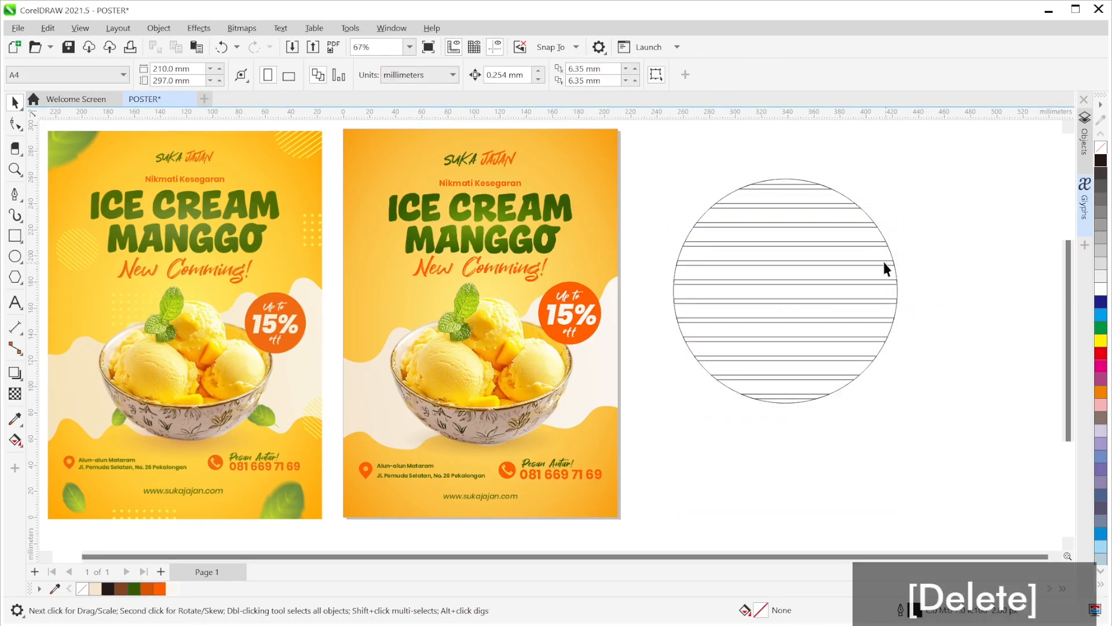
- Delete the guide circle from around the stripes
{"action": "left_click", "coordinate": [895, 241]}
{"action": "left_click_drag", "start_coordinate": [895, 241], "coordinate": [963, 214]}
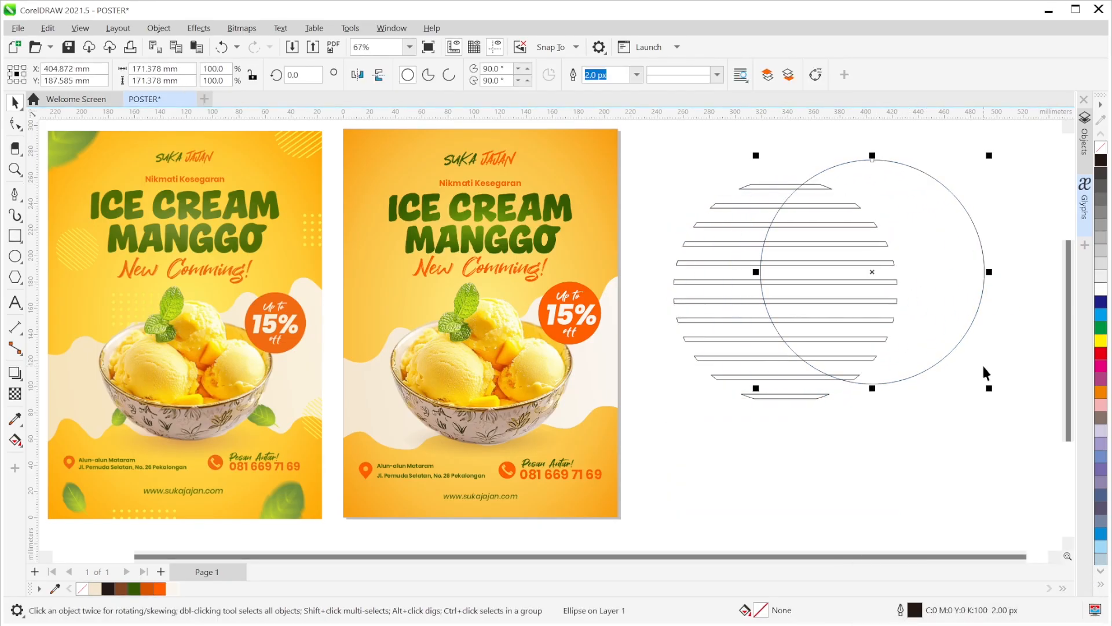
{"action": "key", "text": "Delete"}
{"action": "left_click", "coordinate": [825, 380]}
- Fill the circular stripes solid black and set their outline to None
{"action": "left_click_drag", "start_coordinate": [931, 509], "coordinate": [682, 172]}
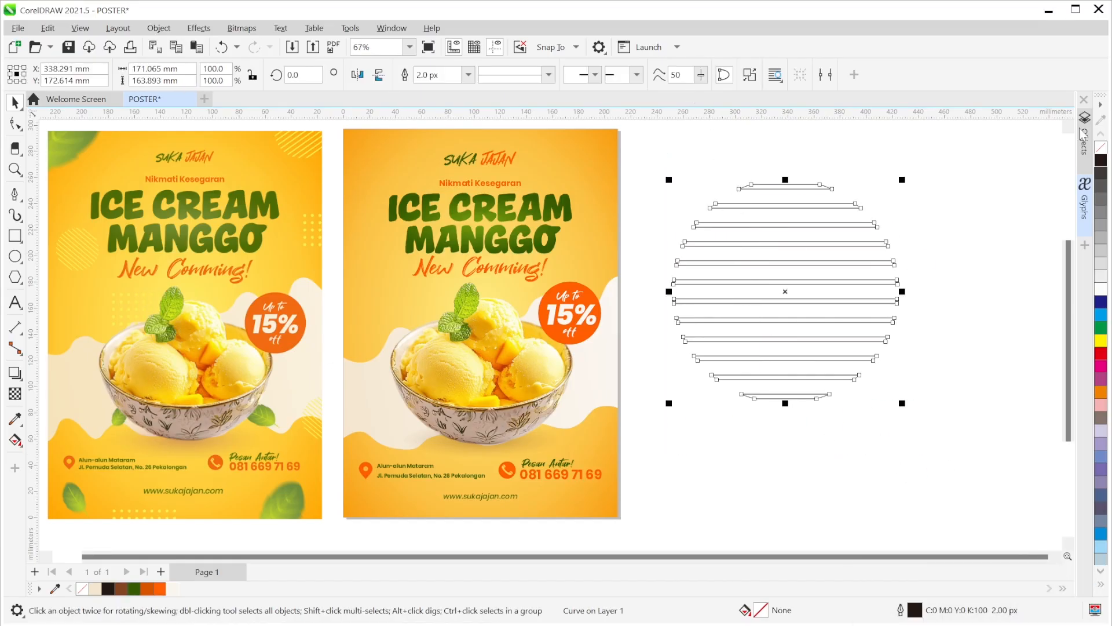
{"action": "left_click", "coordinate": [1102, 161]}
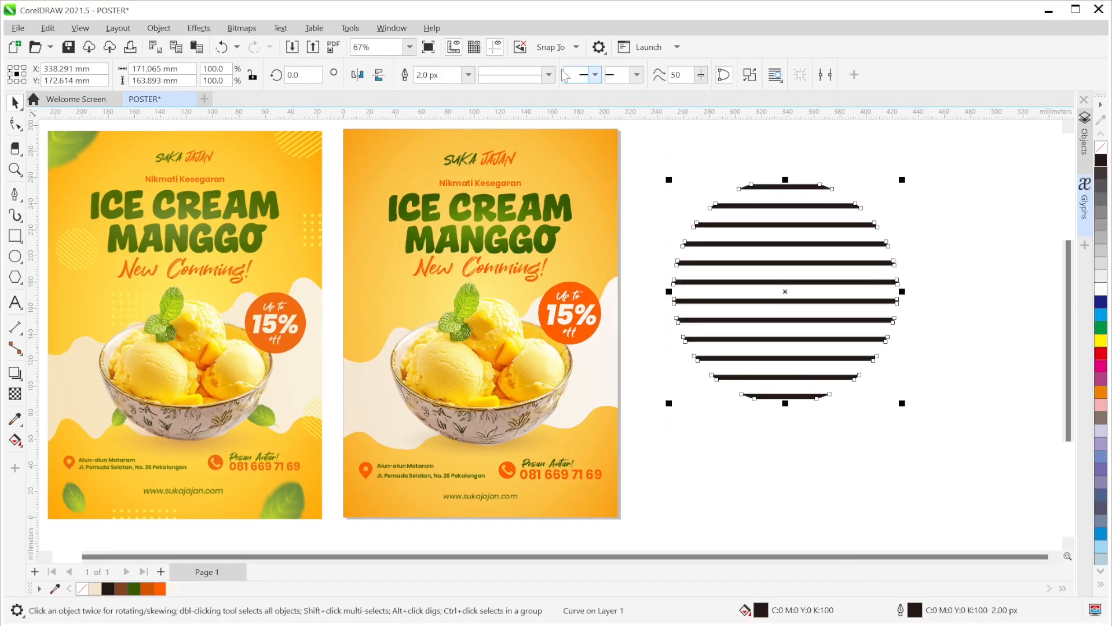
{"action": "left_click", "coordinate": [468, 74]}
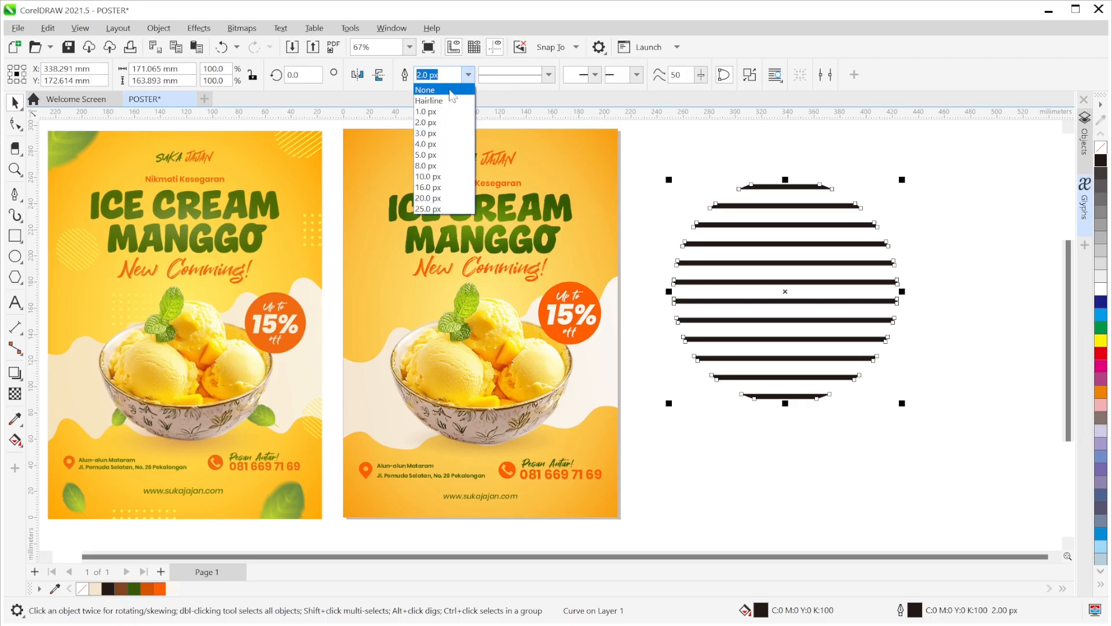
{"action": "left_click", "coordinate": [452, 91]}
{"action": "left_click", "coordinate": [951, 220]}
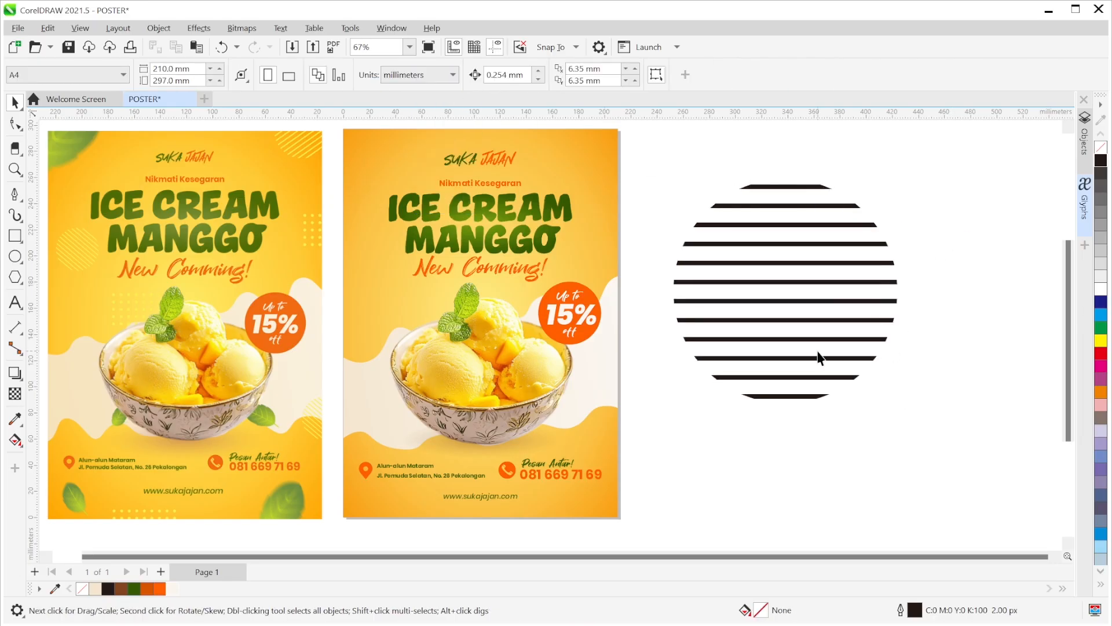
{"action": "left_click", "coordinate": [774, 301]}
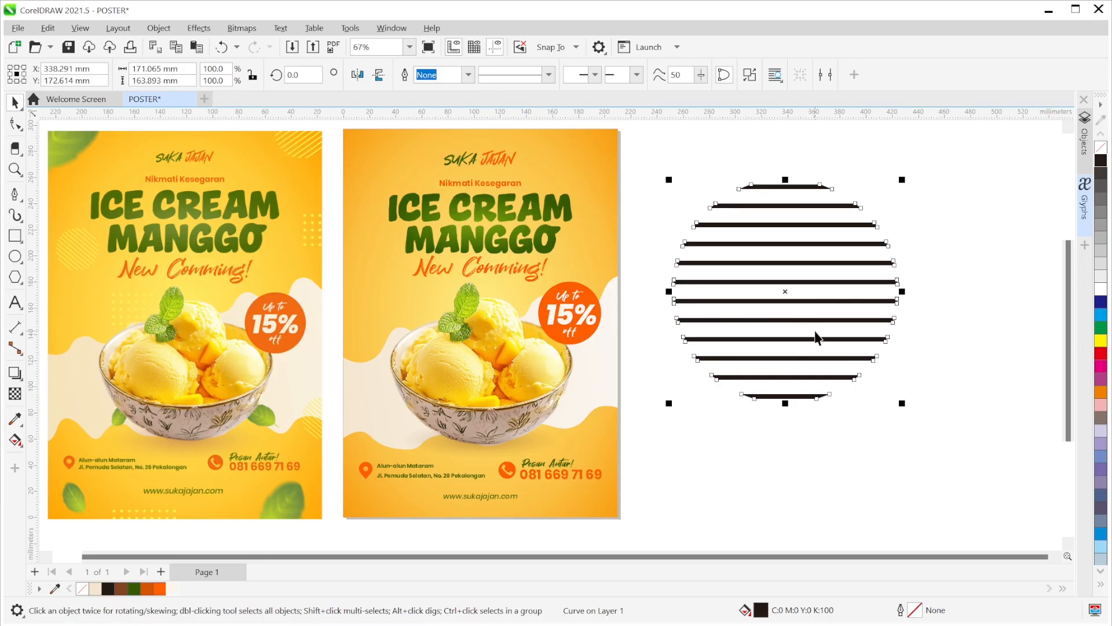
- Colour the striped circle pale yellow #FDFECC sampled from the poster
{"action": "left_click", "coordinate": [15, 419]}
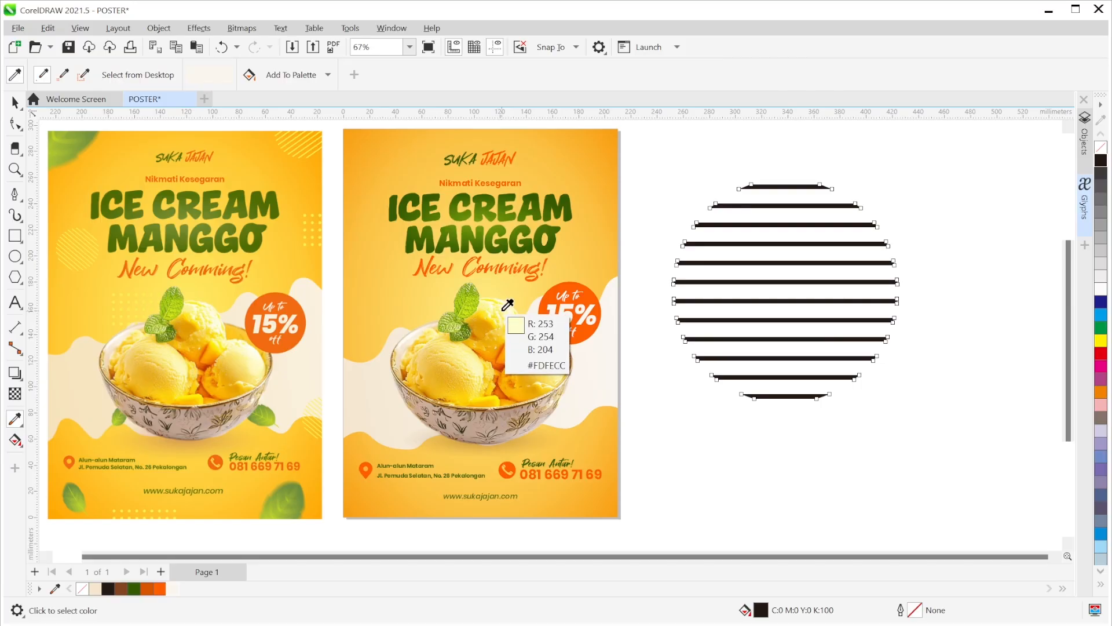
{"action": "left_click", "coordinate": [507, 305]}
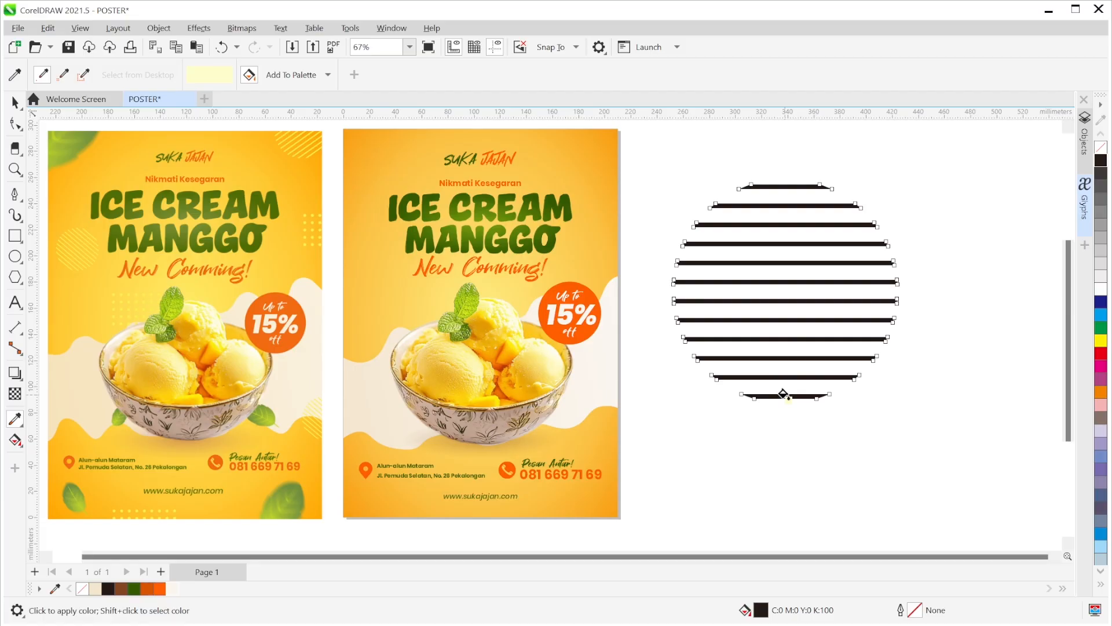
{"action": "left_click", "coordinate": [783, 394]}
- Move the striped circle onto the second poster and scale it down at the top
{"action": "left_click", "coordinate": [12, 105]}
{"action": "left_click_drag", "start_coordinate": [787, 295], "coordinate": [620, 216]}
{"action": "left_click_drag", "start_coordinate": [730, 322], "coordinate": [595, 194]}
- Rotate the striped circle about 26°, shrink it, and place it at the poster's top-right corner
{"action": "double_click", "coordinate": [565, 159]}
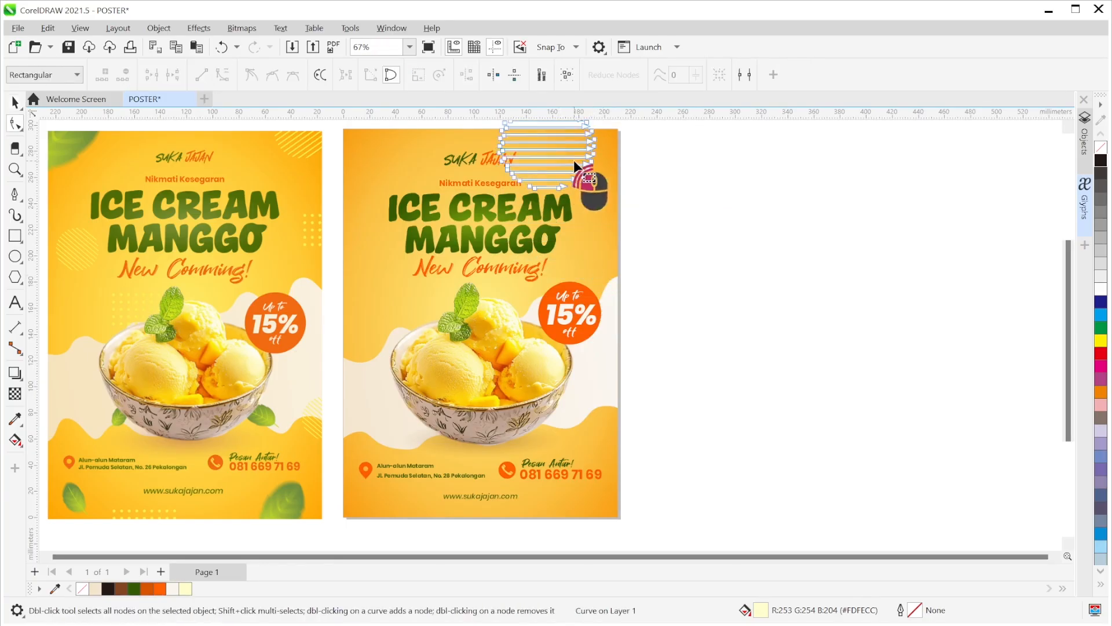
{"action": "left_click", "coordinate": [15, 103]}
{"action": "left_click_drag", "start_coordinate": [552, 173], "coordinate": [675, 151]}
{"action": "left_click", "coordinate": [596, 174]}
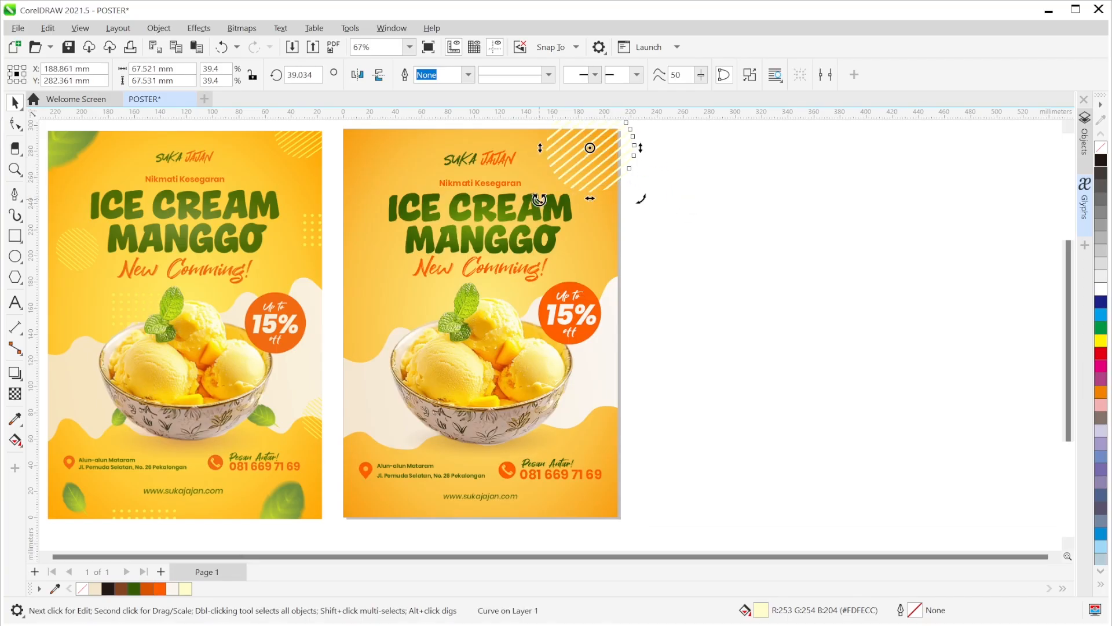
{"action": "left_click_drag", "start_coordinate": [552, 192], "coordinate": [531, 186]}
{"action": "left_click", "coordinate": [608, 174]}
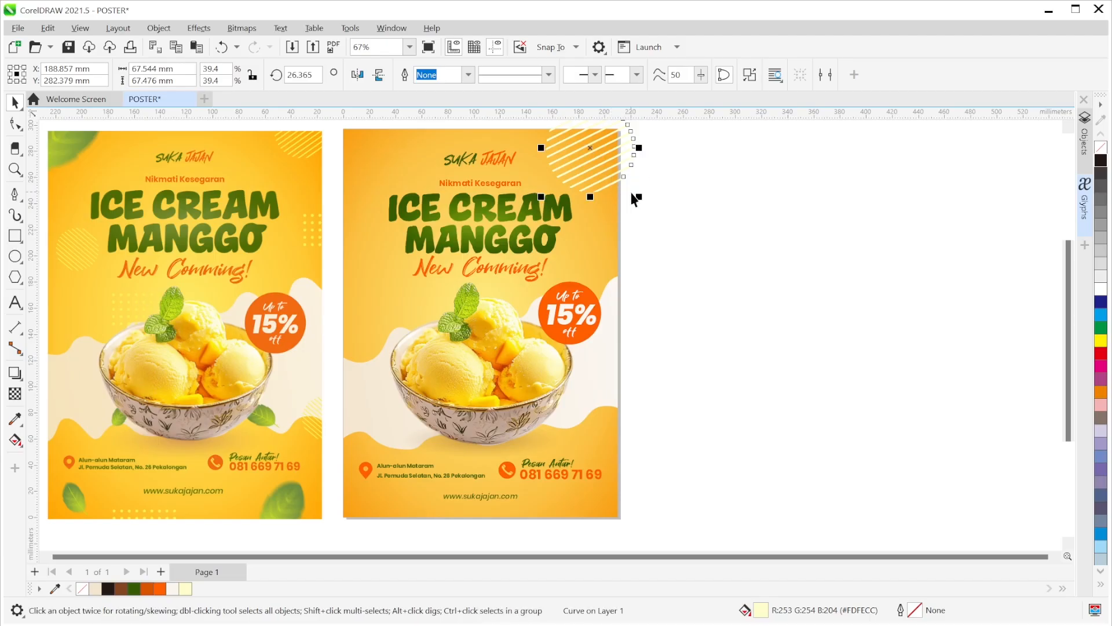
{"action": "left_click_drag", "start_coordinate": [636, 197], "coordinate": [618, 190]}
{"action": "left_click_drag", "start_coordinate": [578, 140], "coordinate": [601, 143]}
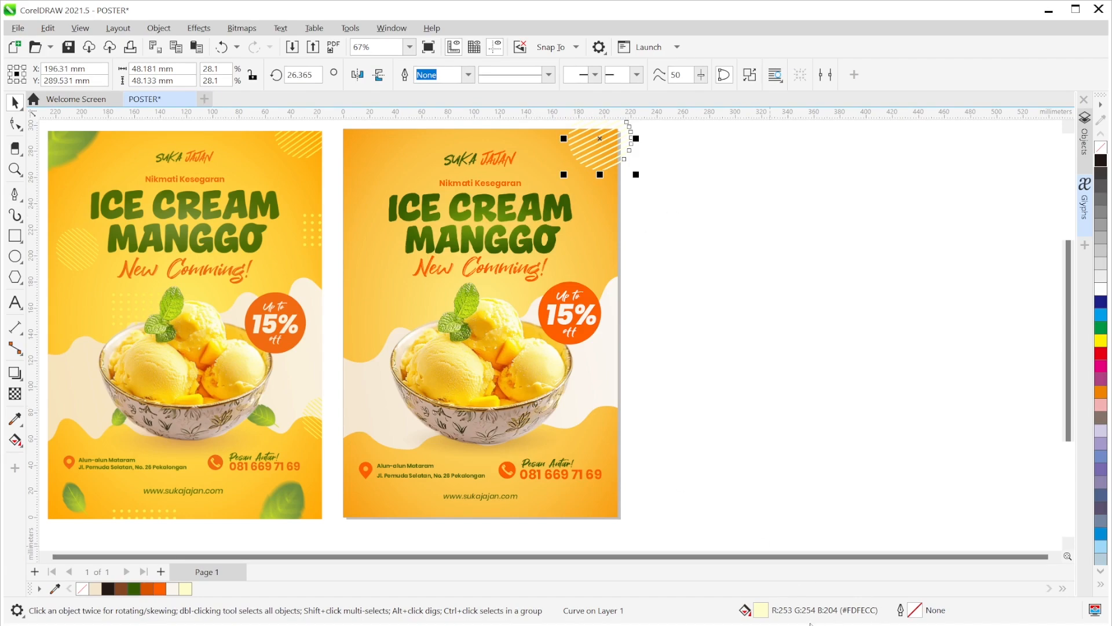
- Change the stripe fill to a richer yellow #FFF08C in Edit Fill
{"action": "double_click", "coordinate": [759, 612]}
{"action": "left_click_drag", "start_coordinate": [418, 94], "coordinate": [743, 109]}
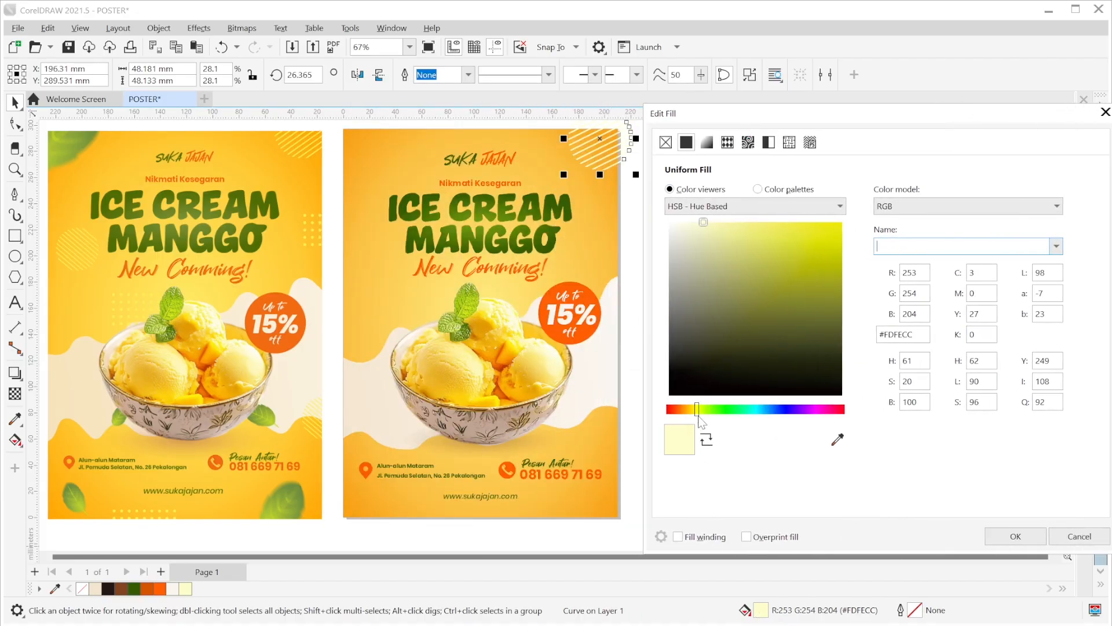
{"action": "left_click_drag", "start_coordinate": [697, 409], "coordinate": [693, 409]}
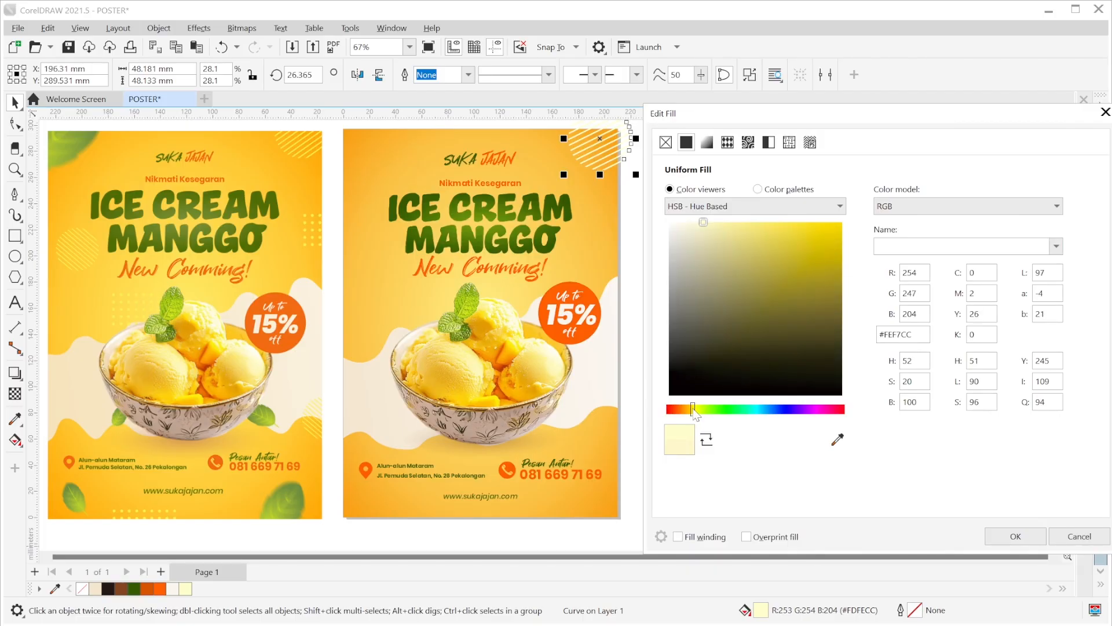
{"action": "left_click_drag", "start_coordinate": [704, 223], "coordinate": [747, 223]}
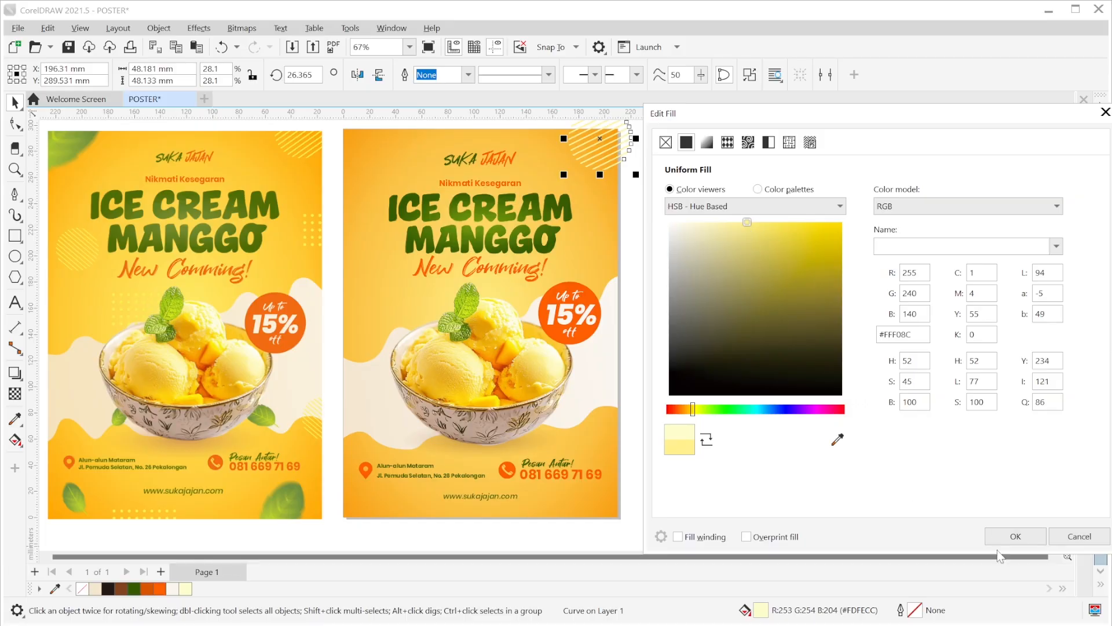
{"action": "left_click", "coordinate": [1015, 536]}
- Drop a copy of the striped circle on the poster's left edge beside the title
{"action": "left_click", "coordinate": [719, 277]}
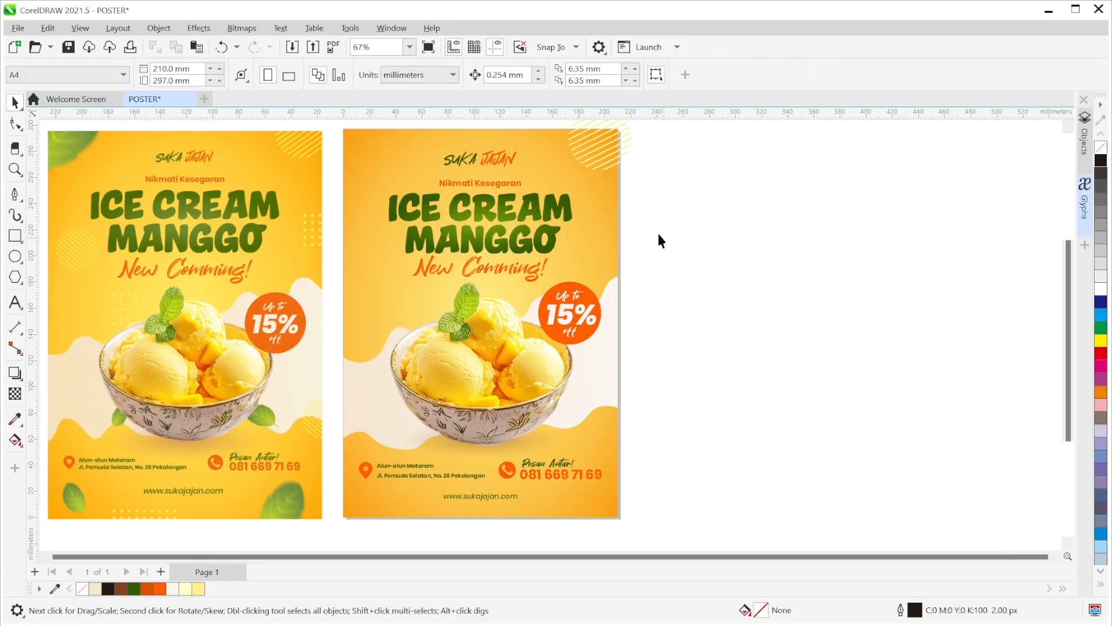
{"action": "left_click", "coordinate": [625, 154]}
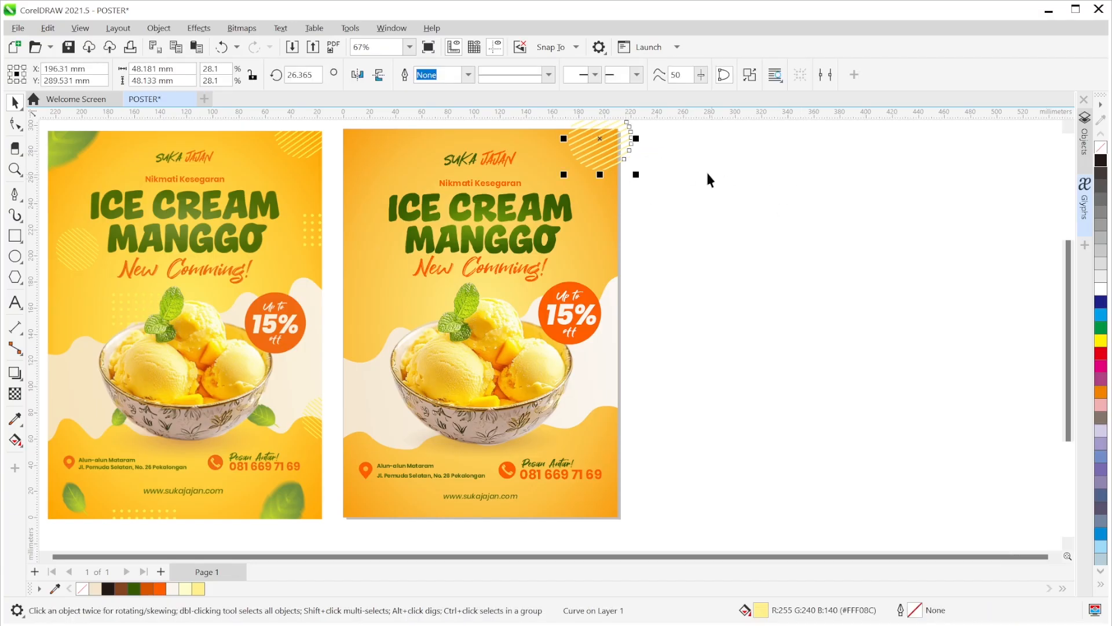
{"action": "left_click_drag", "start_coordinate": [601, 141], "coordinate": [375, 256]}
{"action": "left_click", "coordinate": [375, 255]}
- Rotate the left copy to about 316° and leave another copy at the poster's lower-right edge
{"action": "left_click_drag", "start_coordinate": [414, 289], "coordinate": [335, 329]}
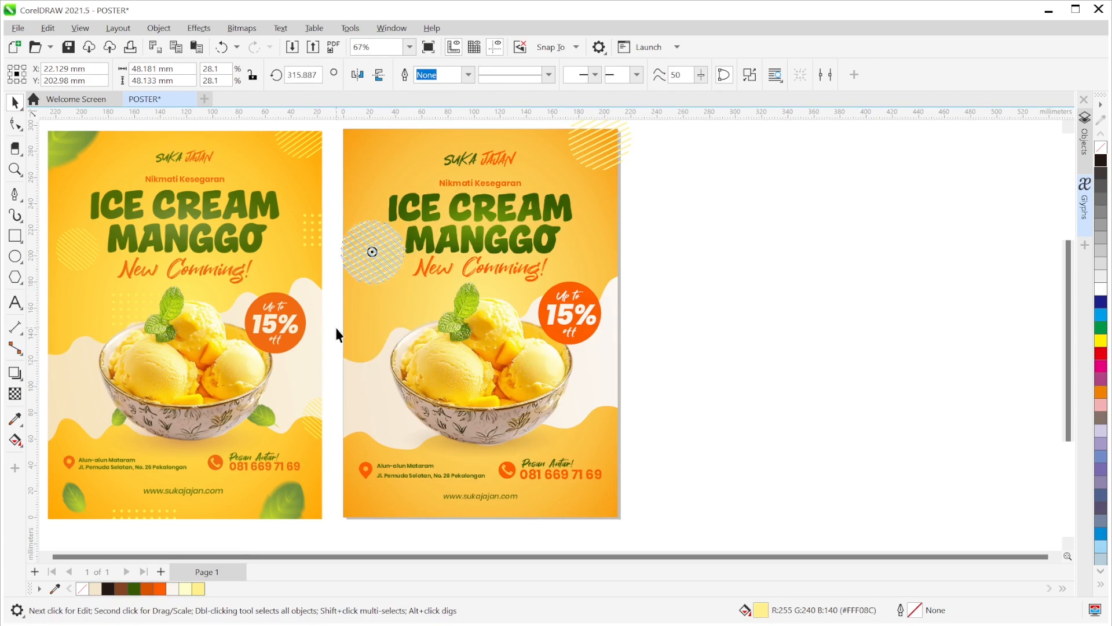
{"action": "left_click_drag", "start_coordinate": [339, 219], "coordinate": [377, 255]}
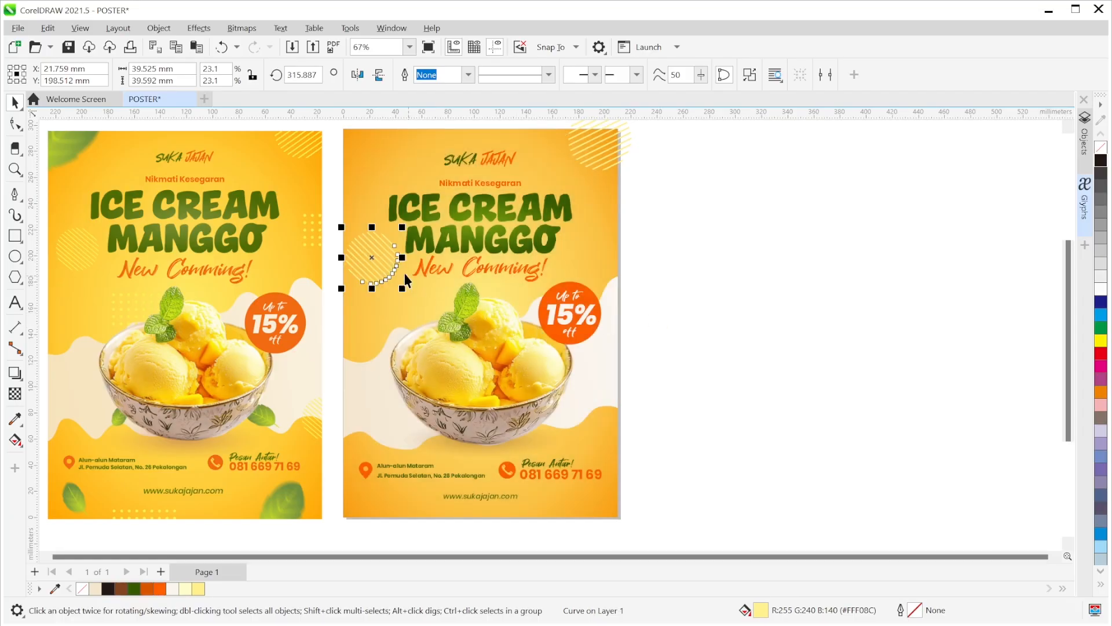
{"action": "left_click_drag", "start_coordinate": [373, 258], "coordinate": [618, 412]}
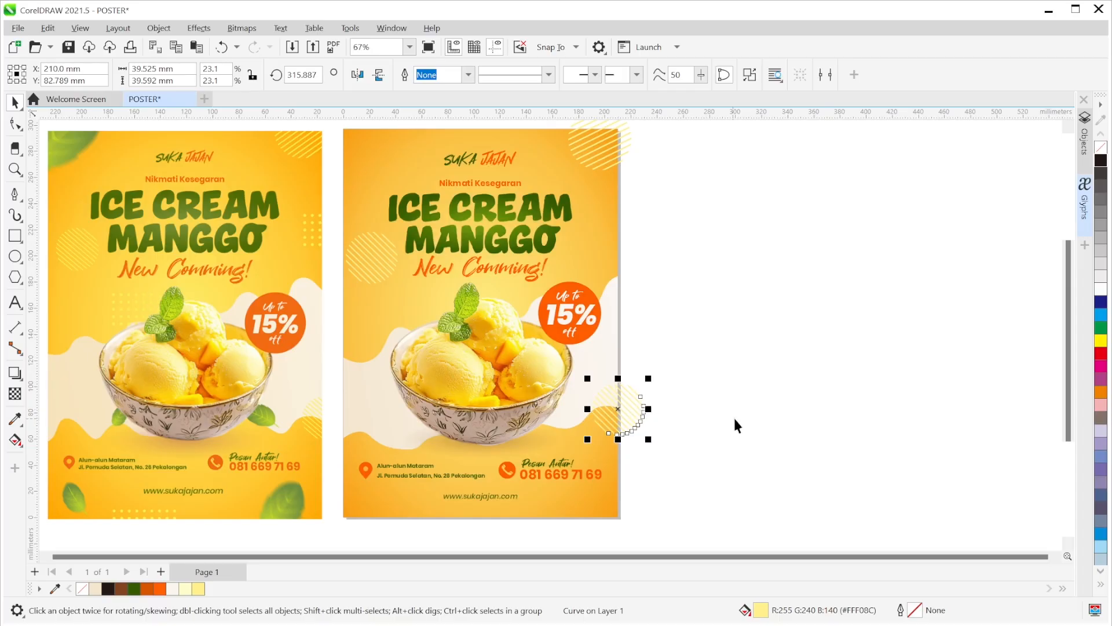
{"action": "left_click", "coordinate": [750, 374]}
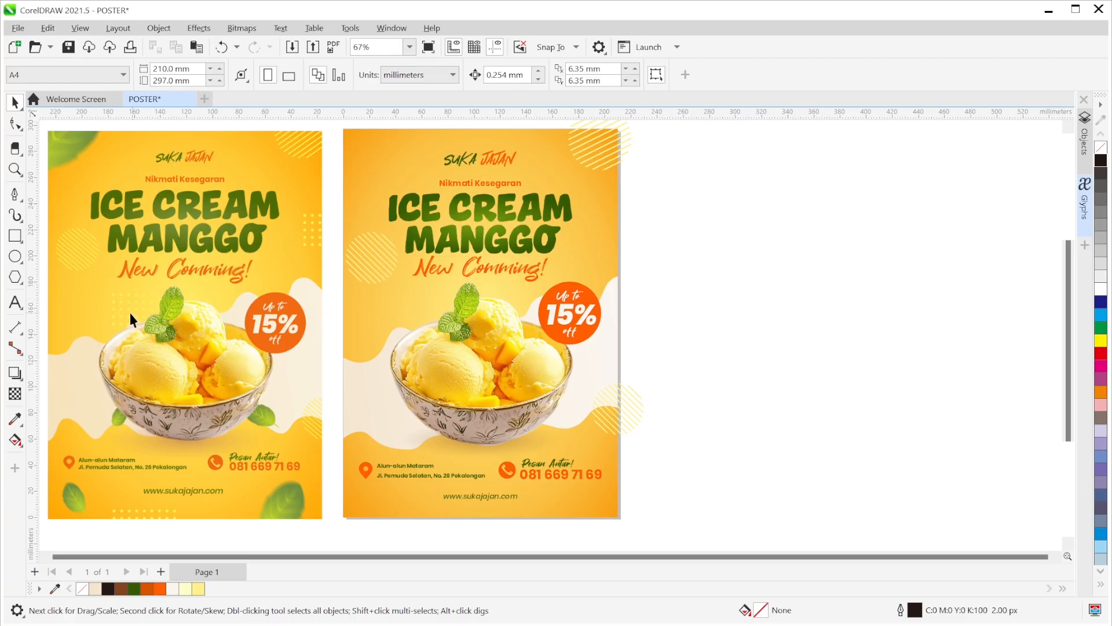
- Draw a 13 mm black circle with no outline beside the posters
{"action": "left_click", "coordinate": [15, 257]}
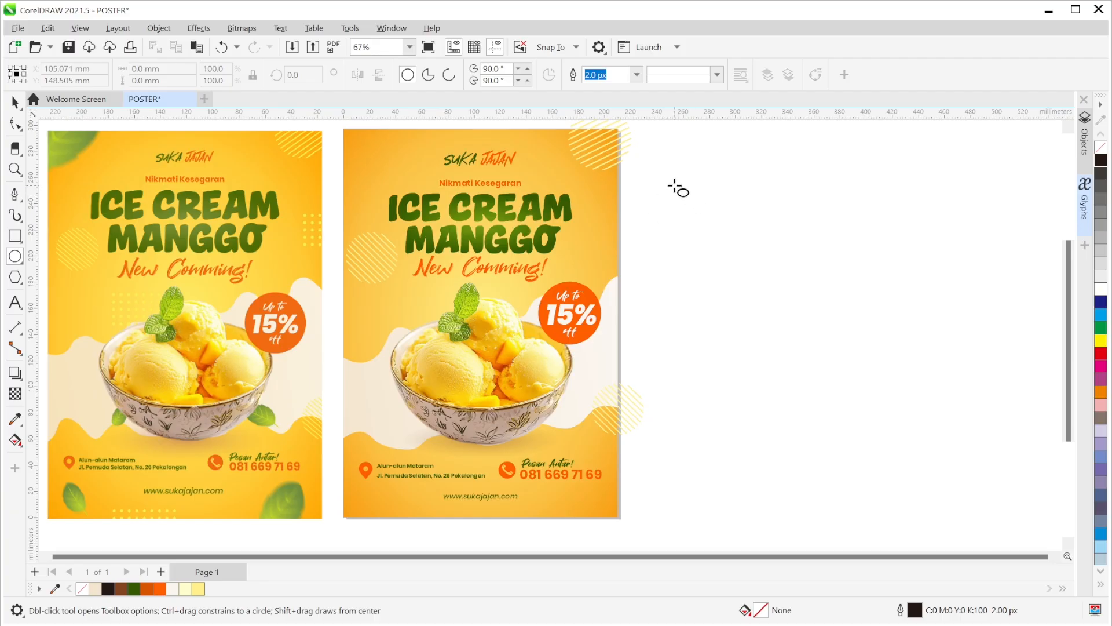
{"action": "left_click_drag", "start_coordinate": [667, 183], "coordinate": [676, 201]}
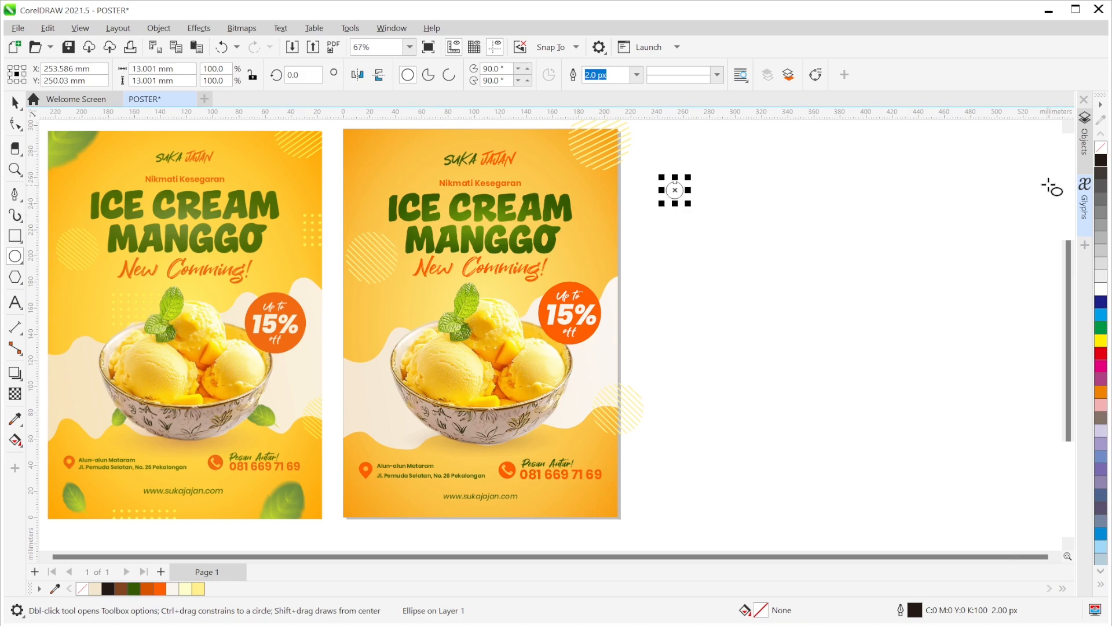
{"action": "left_click", "coordinate": [1100, 162]}
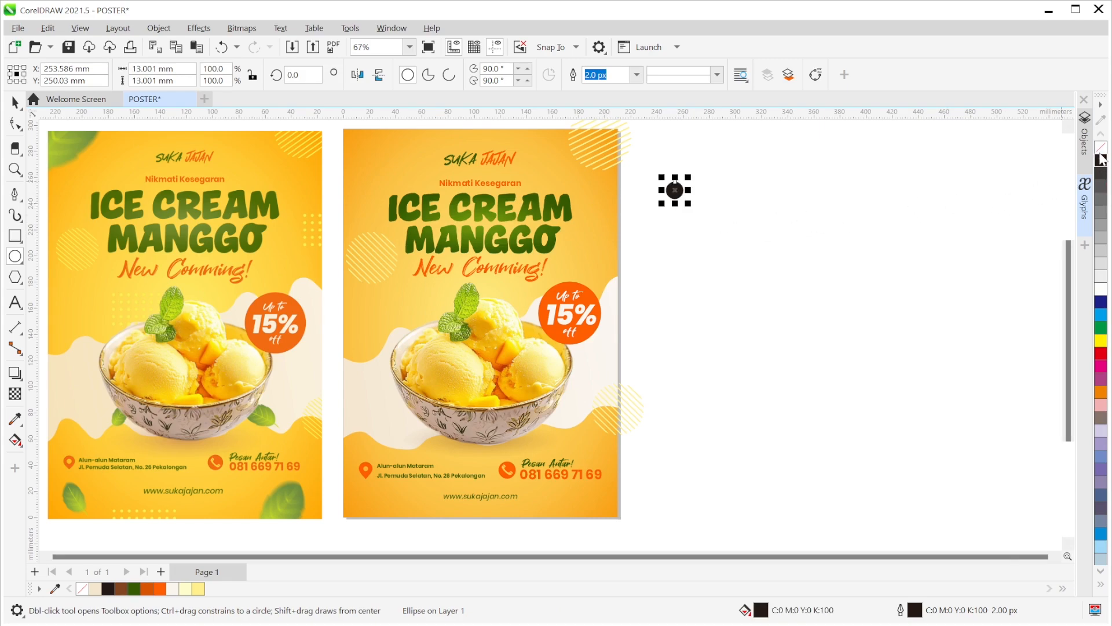
{"action": "left_click", "coordinate": [636, 74]}
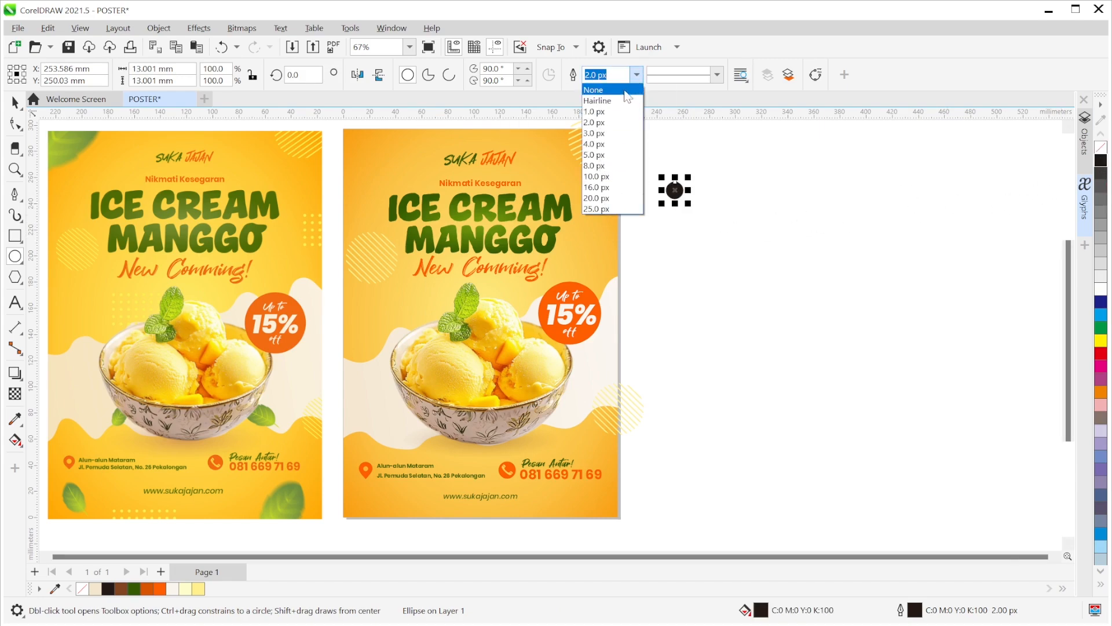
{"action": "left_click", "coordinate": [596, 91]}
- Duplicate the dot rightward with Ctrl+D into a row of seven evenly spaced dots
{"action": "left_click", "coordinate": [15, 103]}
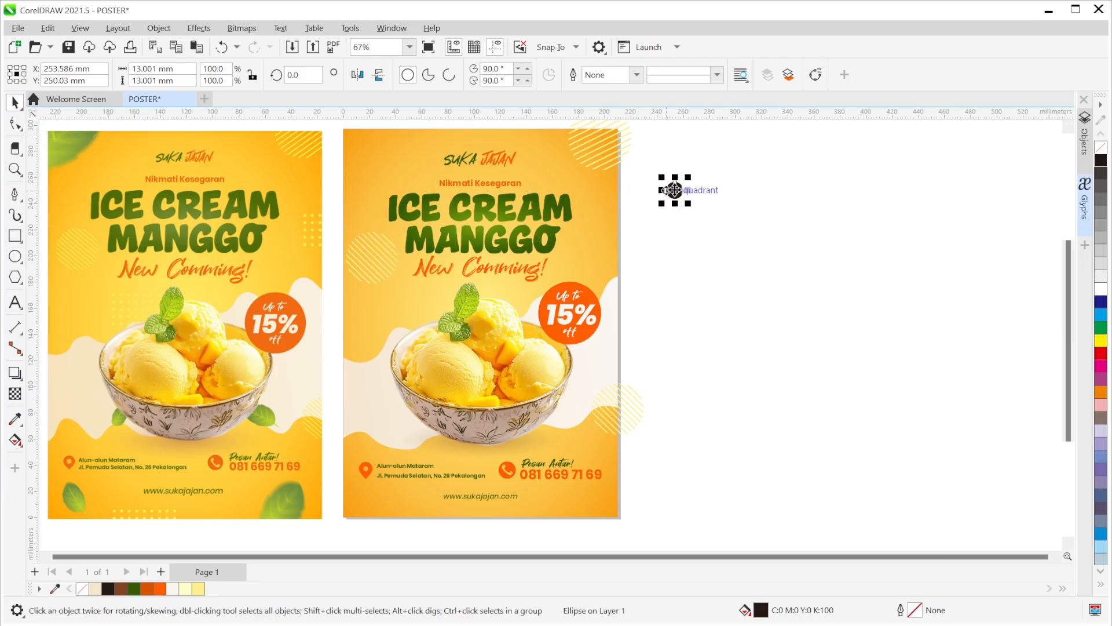
{"action": "left_click_drag", "start_coordinate": [676, 191], "coordinate": [717, 226]}
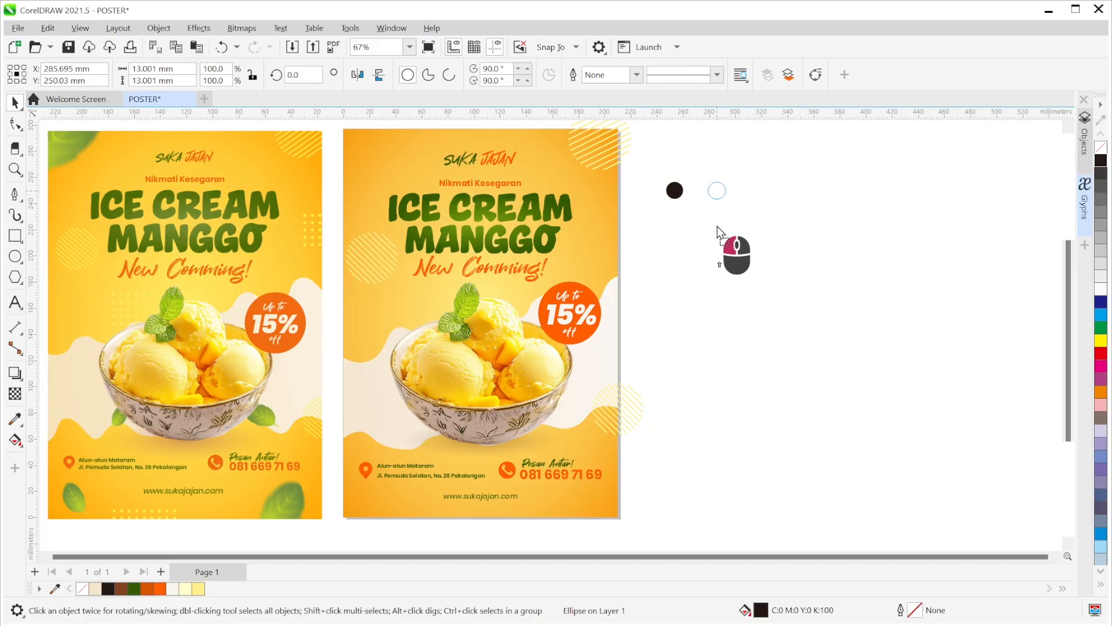
{"action": "left_click_drag", "start_coordinate": [717, 226], "coordinate": [717, 227]}
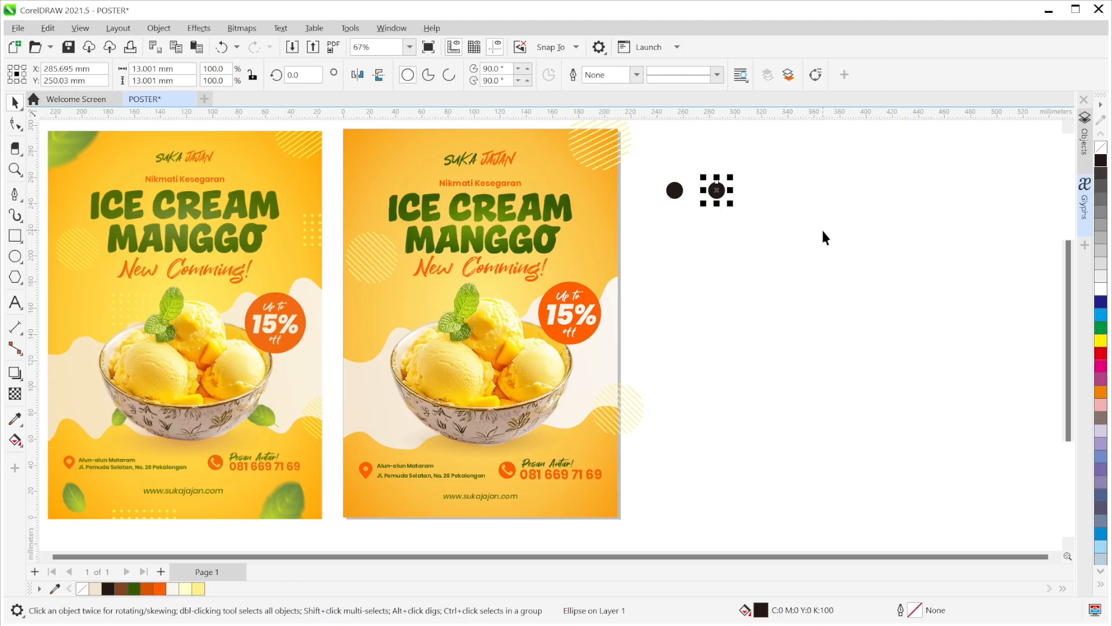
{"action": "key", "text": "ctrl+d"}
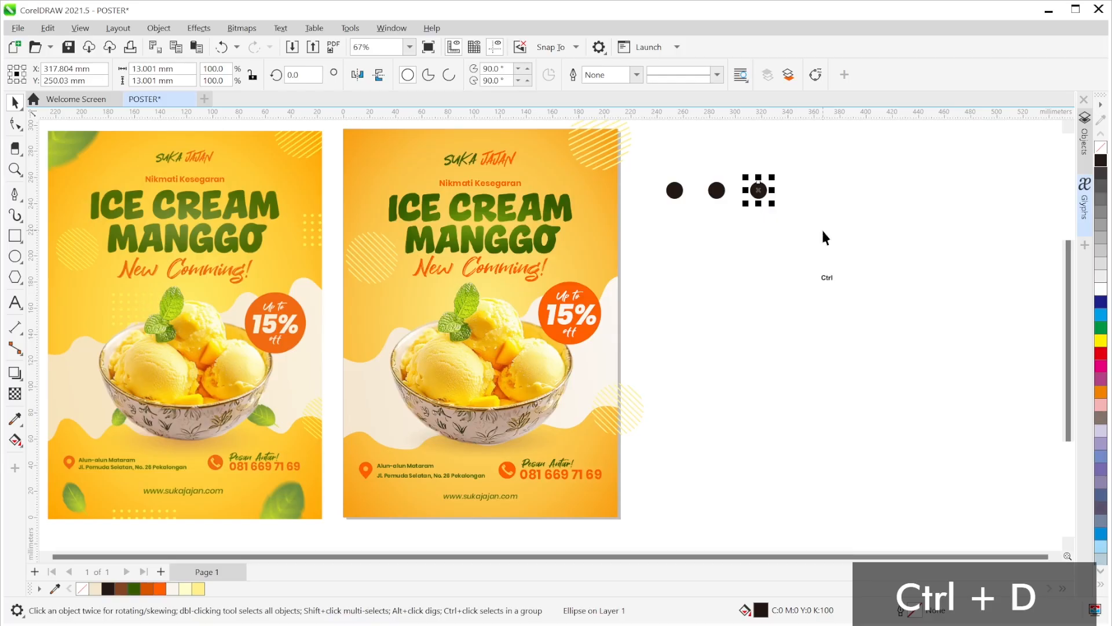
{"action": "key", "text": "ctrl+d"}
{"action": "key", "text": "ctrl+d"}
{"action": "key", "text": "ctrl+d"}
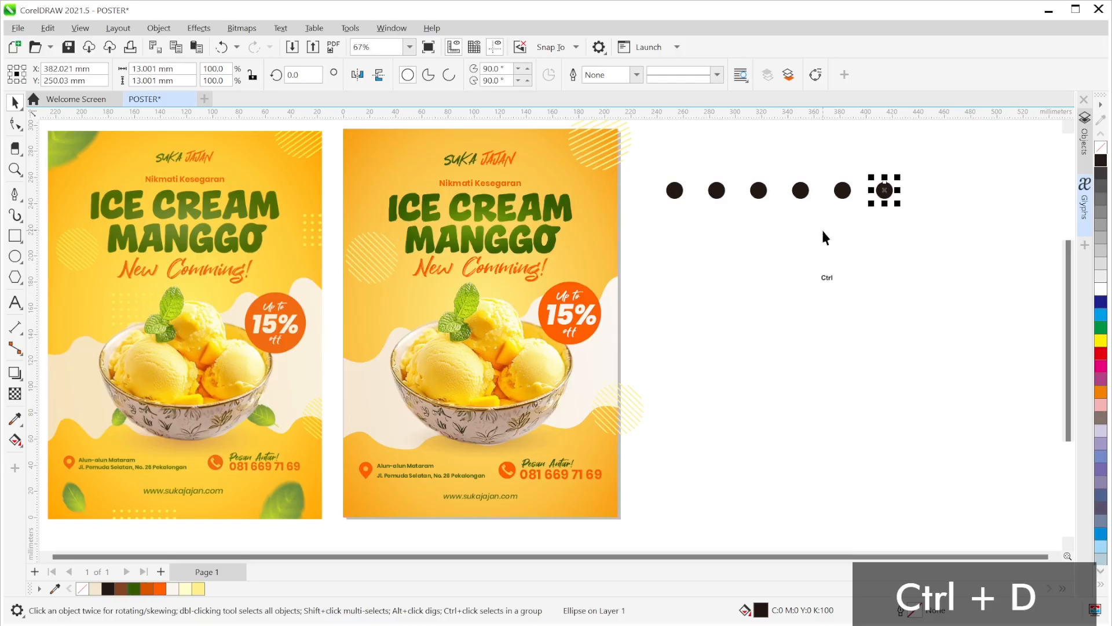
{"action": "key", "text": "ctrl+d"}
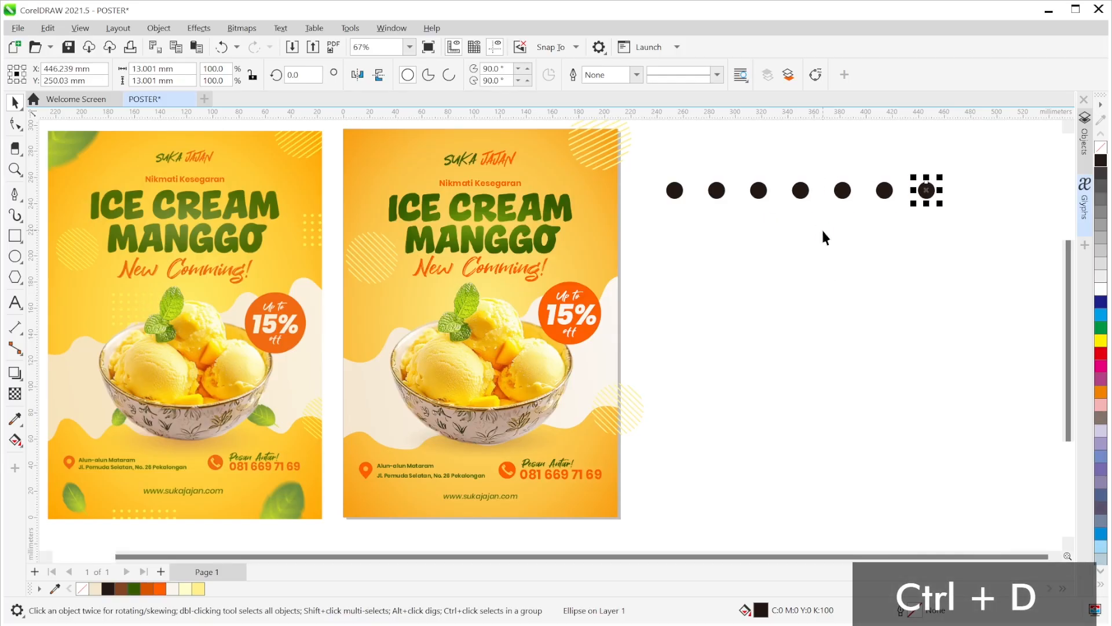
{"action": "left_click", "coordinate": [898, 252]}
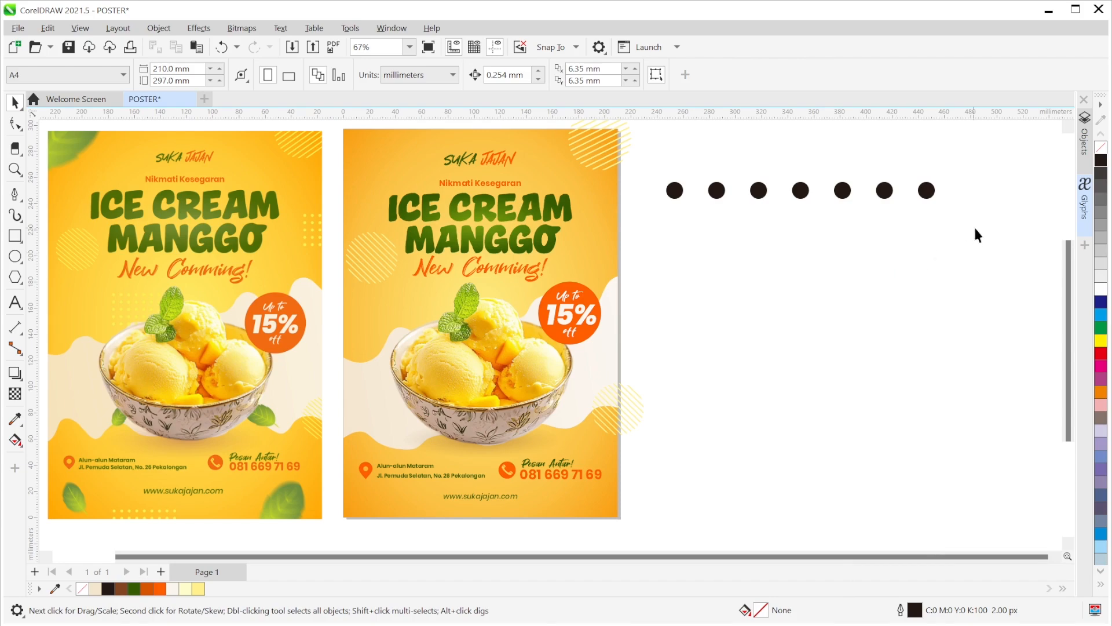
- Copy the row of dots into five rows, then weld all 35 dots into one shape
{"action": "left_click_drag", "start_coordinate": [1001, 275], "coordinate": [651, 172]}
{"action": "left_click_drag", "start_coordinate": [800, 190], "coordinate": [804, 236]}
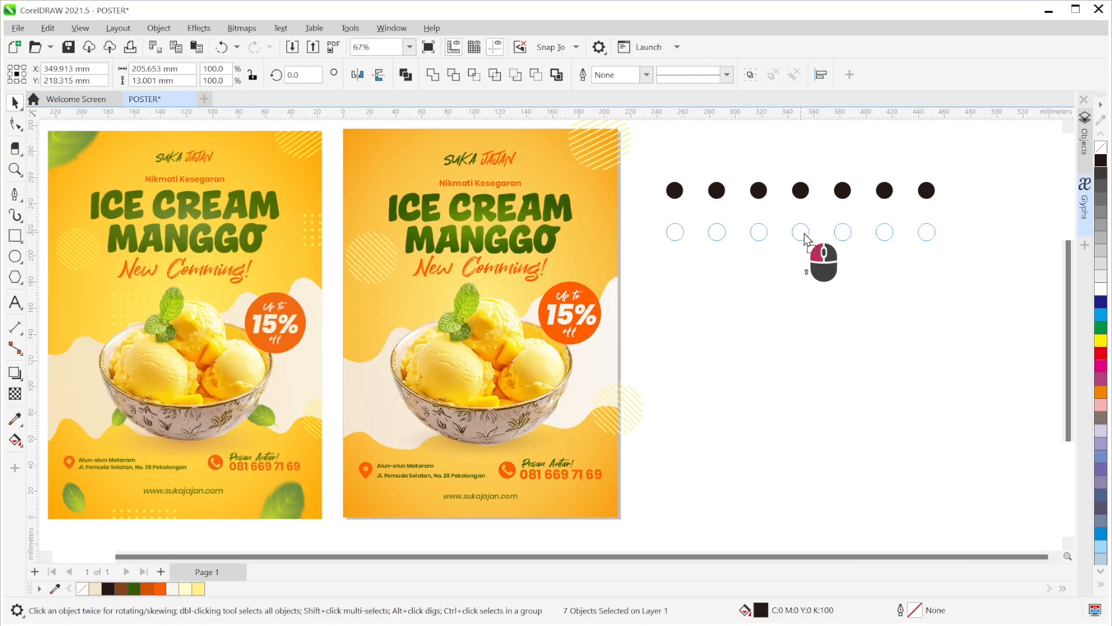
{"action": "right_click", "coordinate": [804, 236]}
{"action": "left_click_drag", "start_coordinate": [804, 235], "coordinate": [804, 235]}
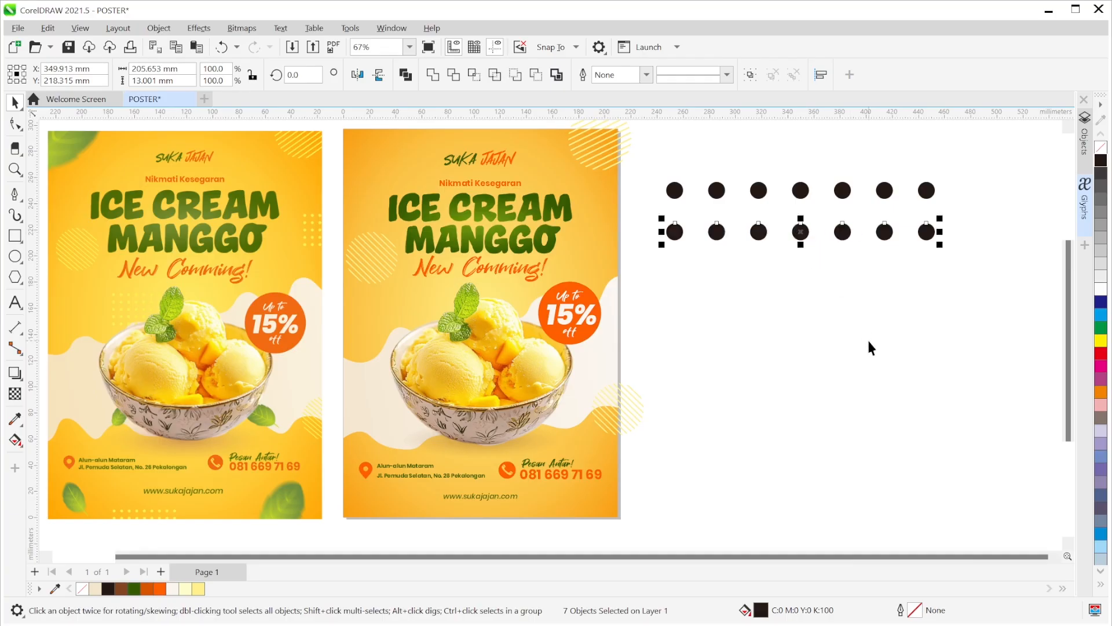
{"action": "key", "text": "ctrl+d"}
{"action": "key", "text": "ctrl+d"}
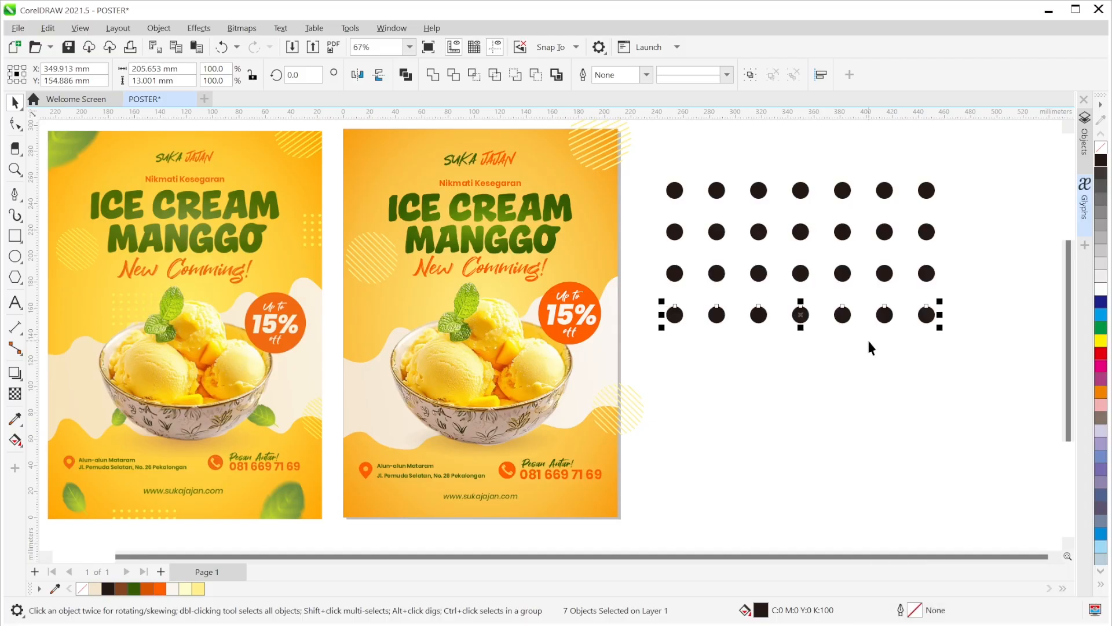
{"action": "key", "text": "ctrl+d"}
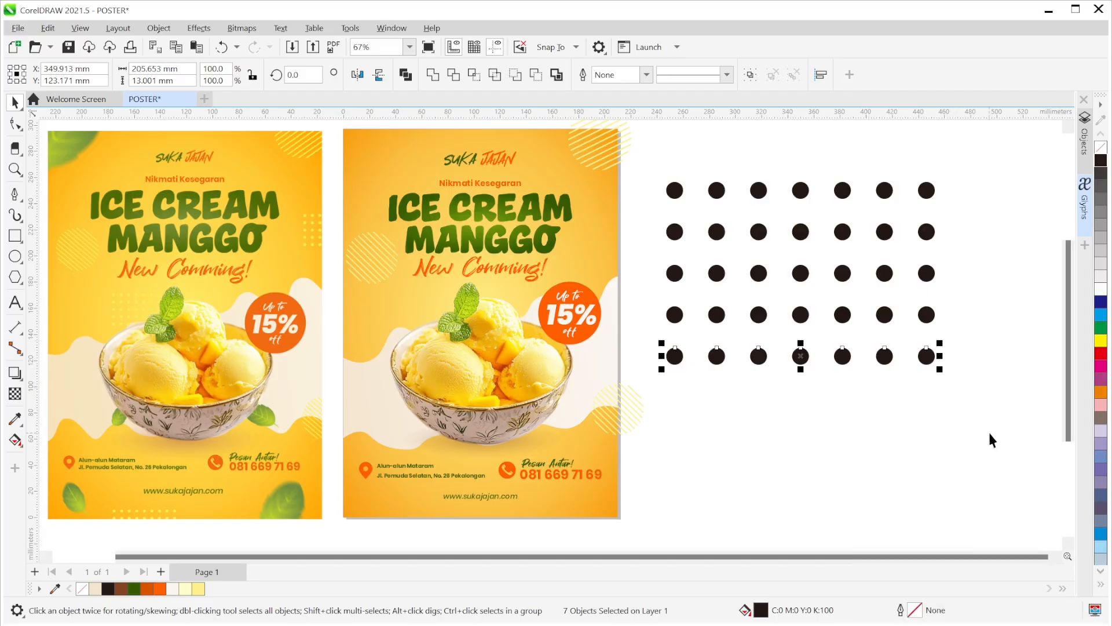
{"action": "left_click_drag", "start_coordinate": [1017, 463], "coordinate": [658, 174]}
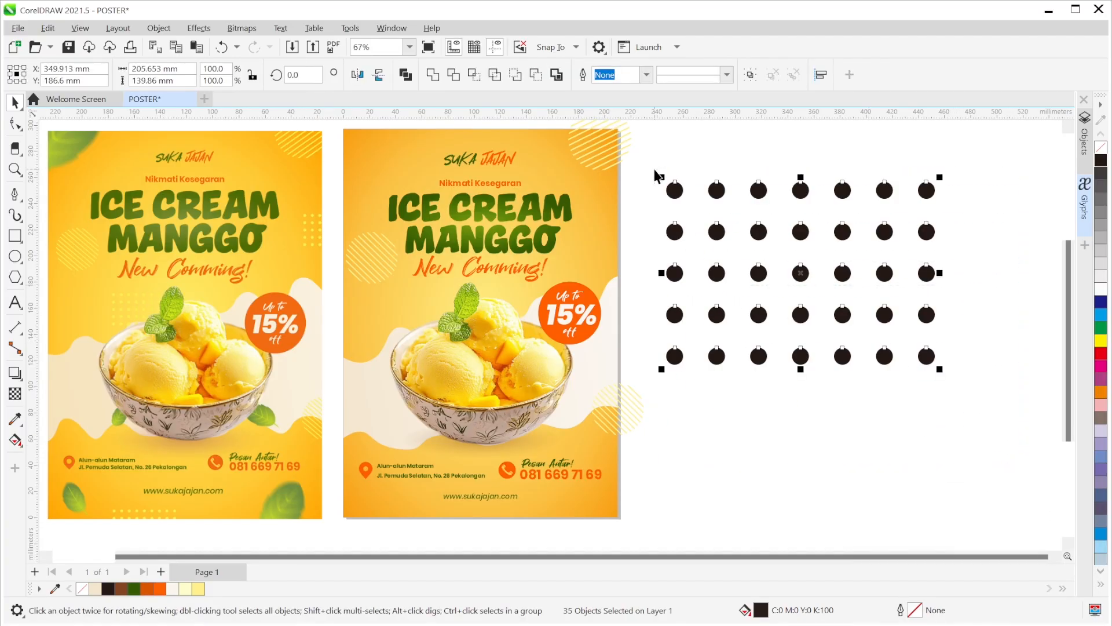
{"action": "left_click", "coordinate": [433, 74]}
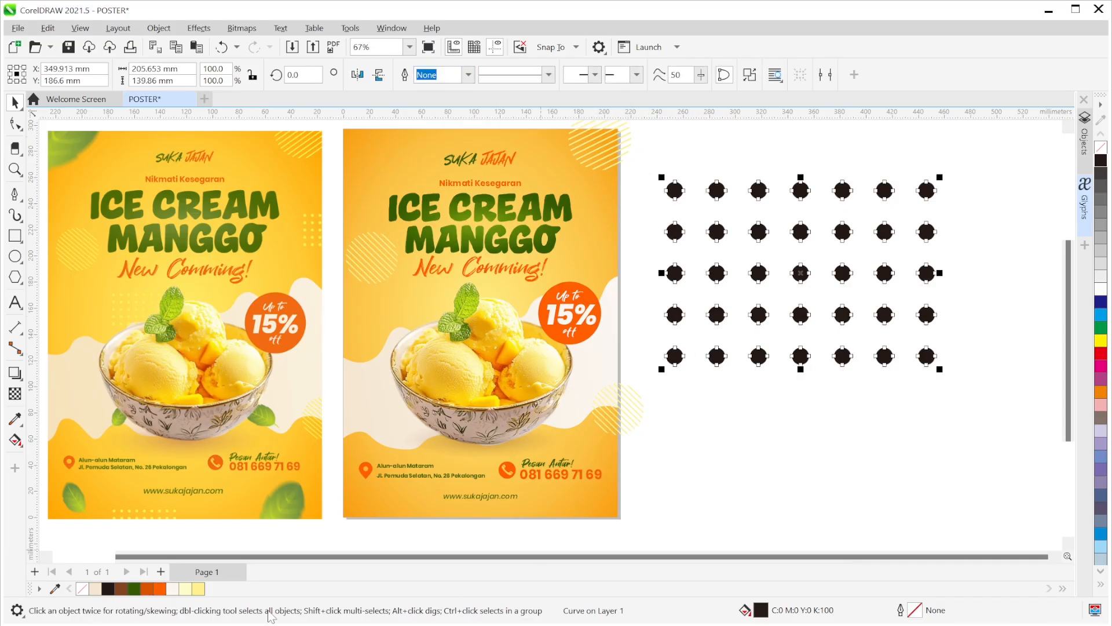
- Fill the dot grid light yellow (#FFF08C), shrink it to about 63%, then smaller
{"action": "left_click", "coordinate": [198, 589]}
{"action": "left_click_drag", "start_coordinate": [939, 369], "coordinate": [728, 276]}
{"action": "left_click_drag", "start_coordinate": [468, 326], "coordinate": [458, 331]}
{"action": "left_click_drag", "start_coordinate": [537, 386], "coordinate": [469, 330]}
- Place dot grids along the poster's right edge and below its bottom edge
{"action": "left_click", "coordinate": [737, 310]}
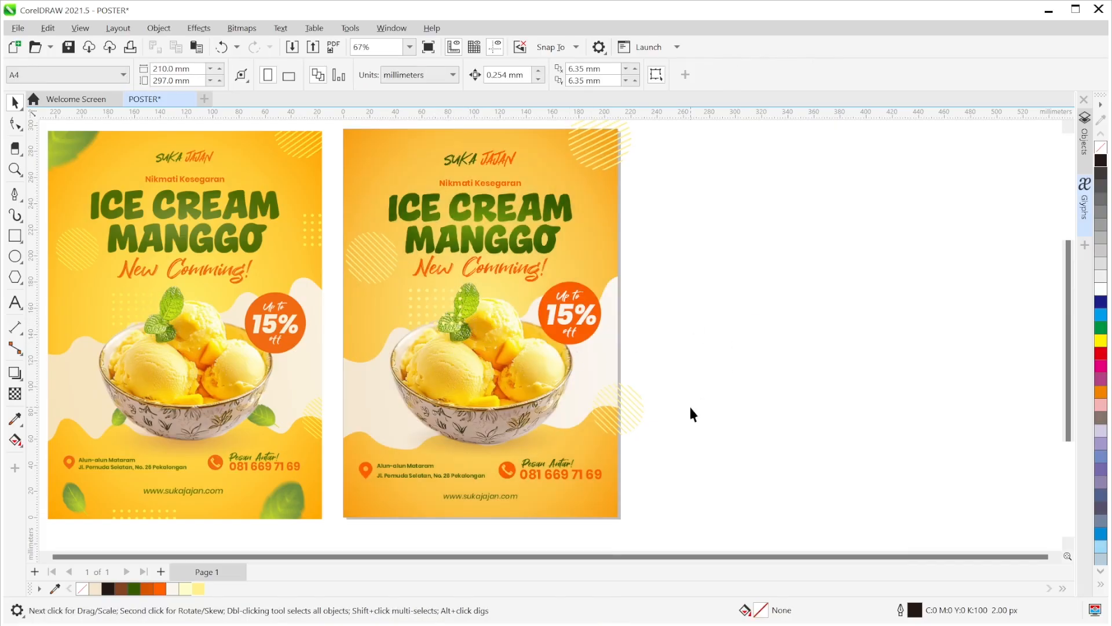
{"action": "left_click_drag", "start_coordinate": [432, 304], "coordinate": [452, 523]}
{"action": "left_click", "coordinate": [806, 444]}
- PowerClip the five overflowing stripe, half-circle and dot decorations inside the right poster's background
{"action": "left_click", "coordinate": [621, 154]}
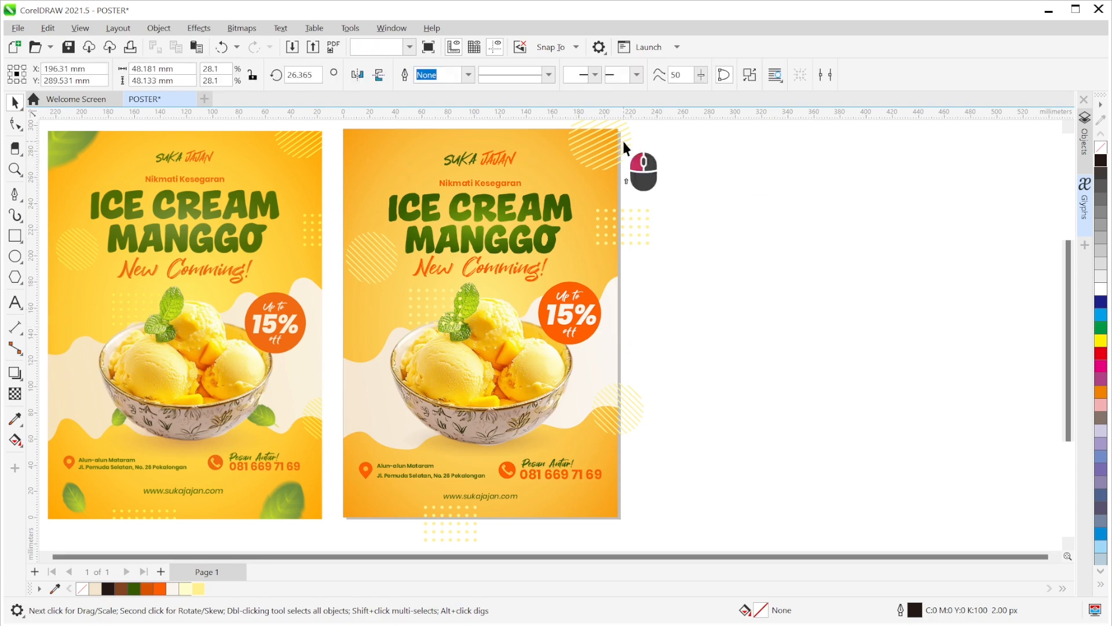
{"action": "left_click", "coordinate": [392, 249], "text": "shift"}
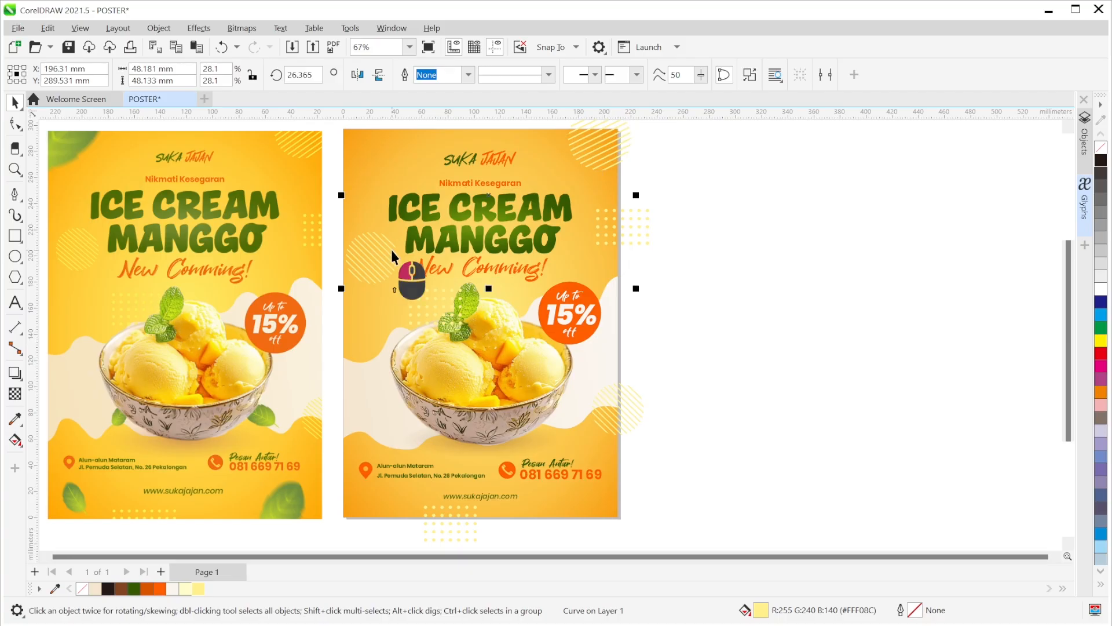
{"action": "left_click", "coordinate": [436, 302], "text": "shift"}
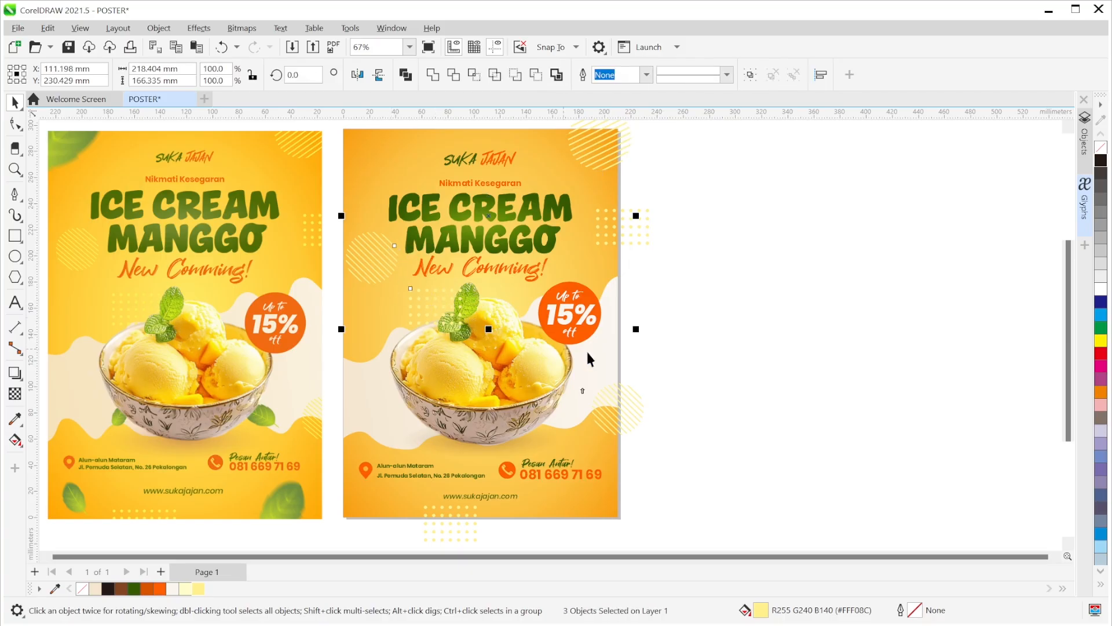
{"action": "left_click", "coordinate": [626, 398], "text": "shift"}
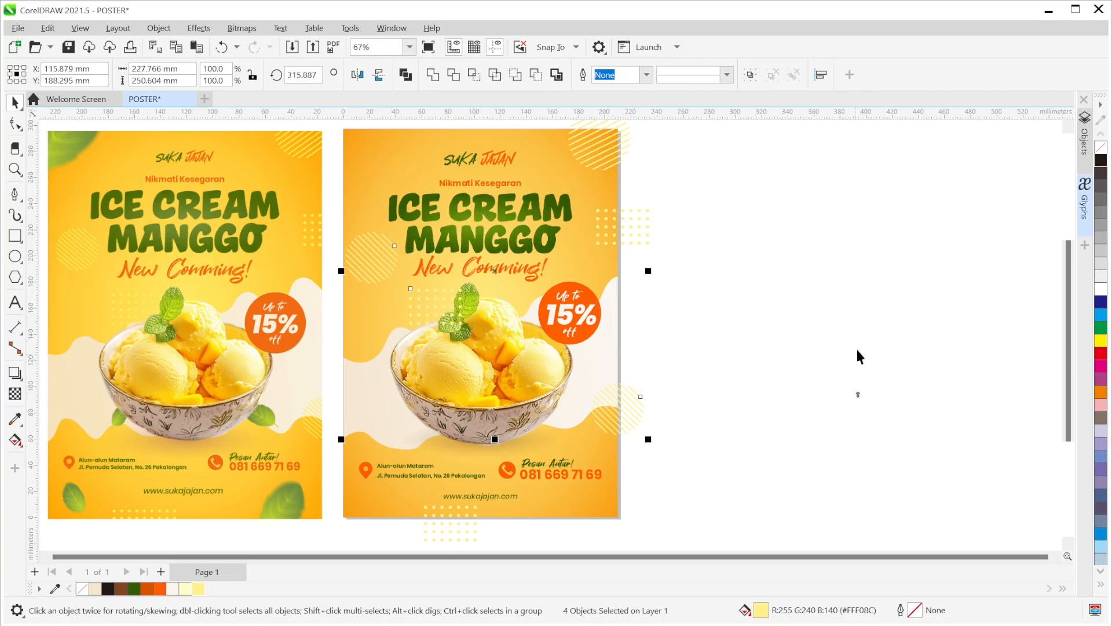
{"action": "left_click", "coordinate": [473, 537], "text": "shift"}
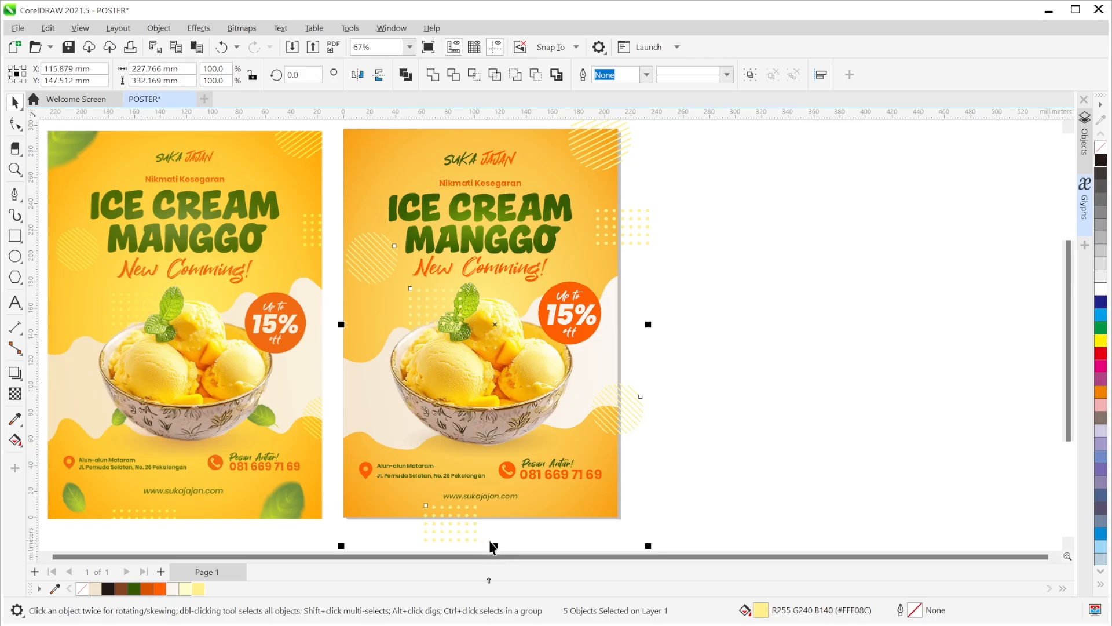
{"action": "right_click", "coordinate": [631, 415]}
{"action": "left_click", "coordinate": [685, 212]}
{"action": "left_click", "coordinate": [572, 250]}
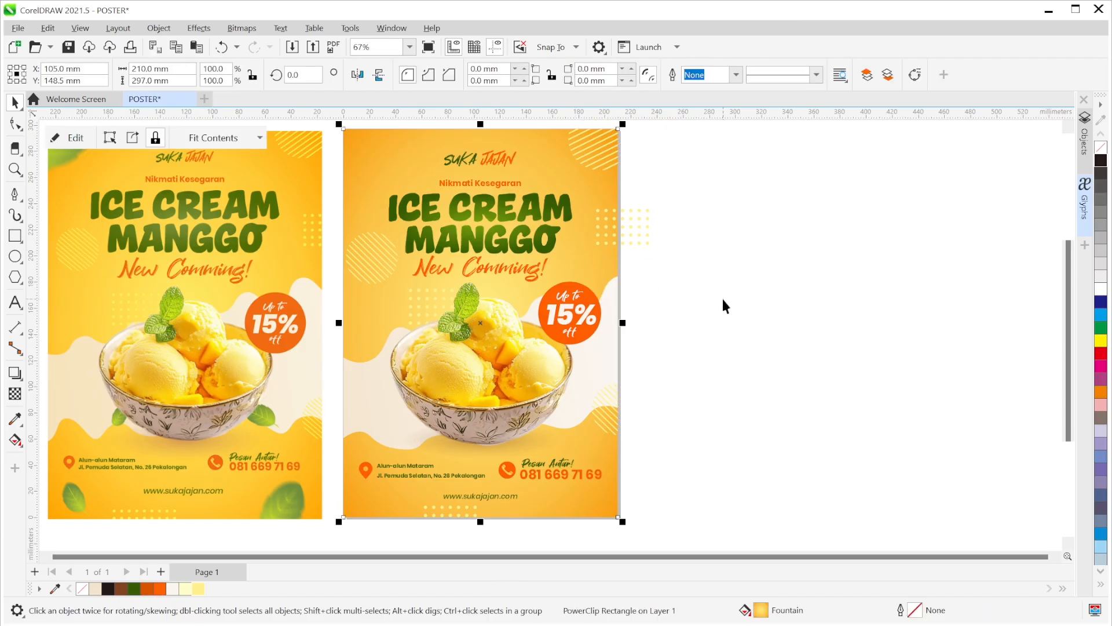
{"action": "left_click", "coordinate": [812, 363]}
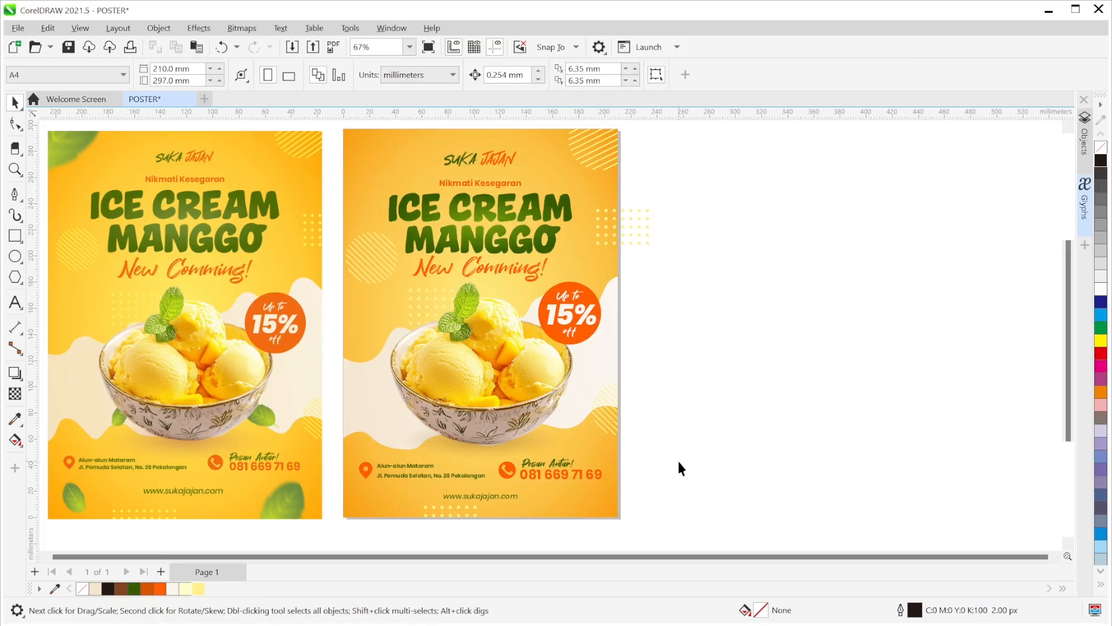
{"action": "left_click_drag", "start_coordinate": [687, 463], "coordinate": [716, 463]}
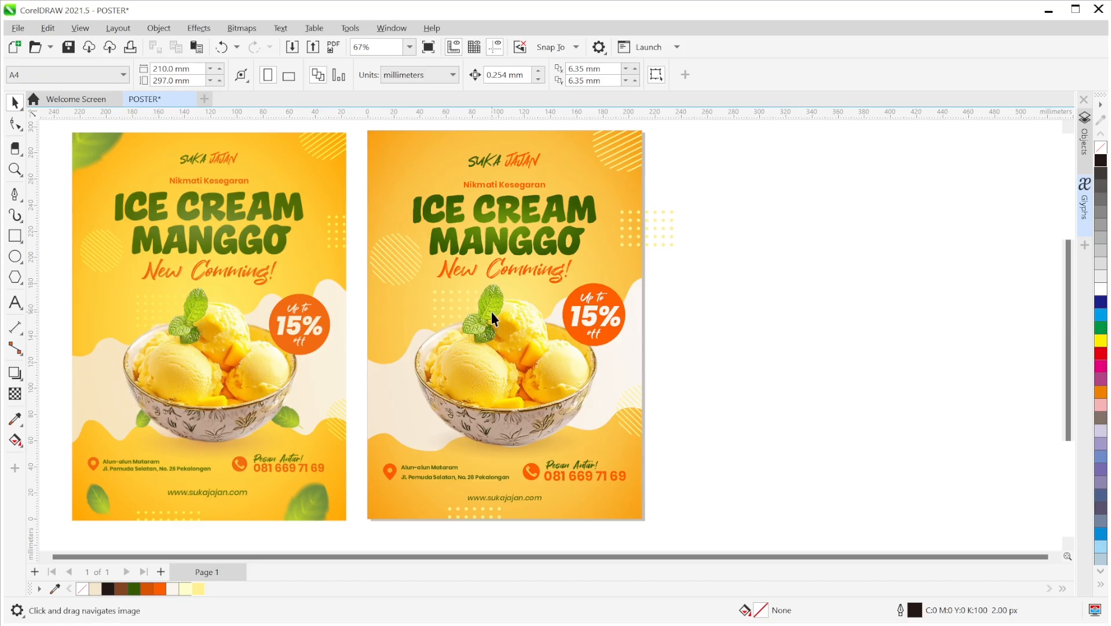
- With the Bézier tool, trace the leaf's lower and right edge starting from the mint stem
{"action": "scroll", "coordinate": [491, 311], "scroll_direction": "up", "scroll_amount": 5}
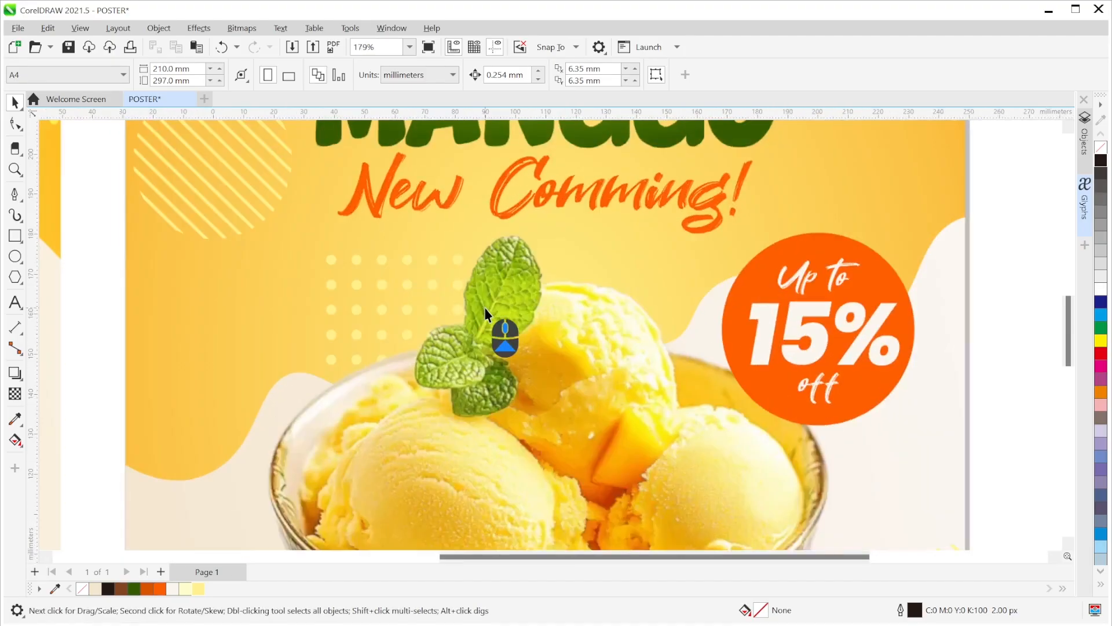
{"action": "scroll", "coordinate": [575, 303], "scroll_direction": "up", "scroll_amount": 3}
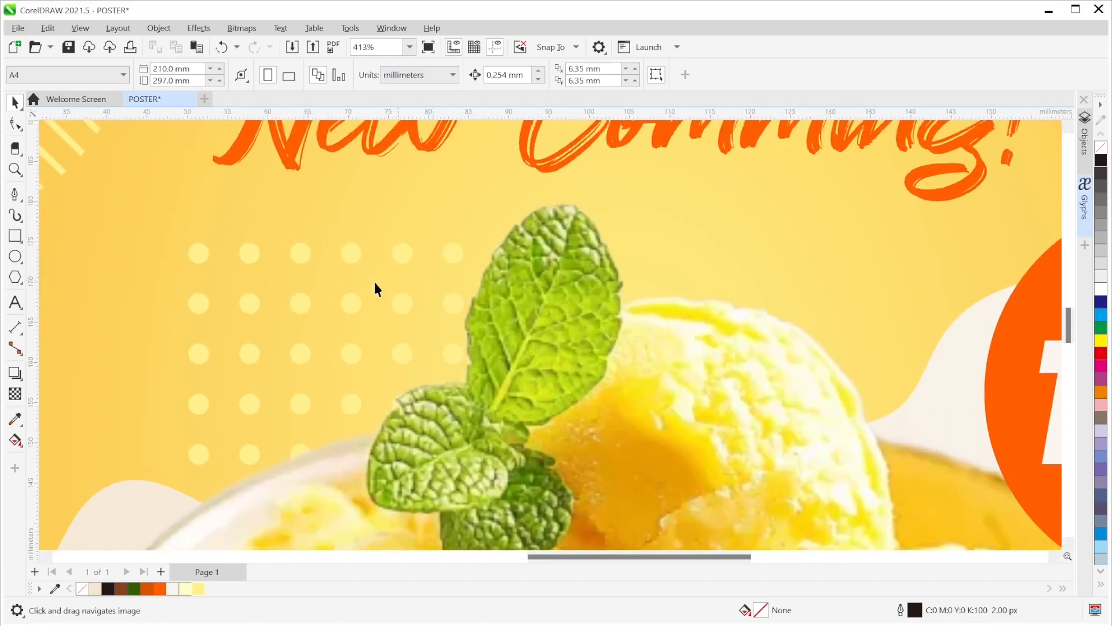
{"action": "left_click", "coordinate": [15, 194]}
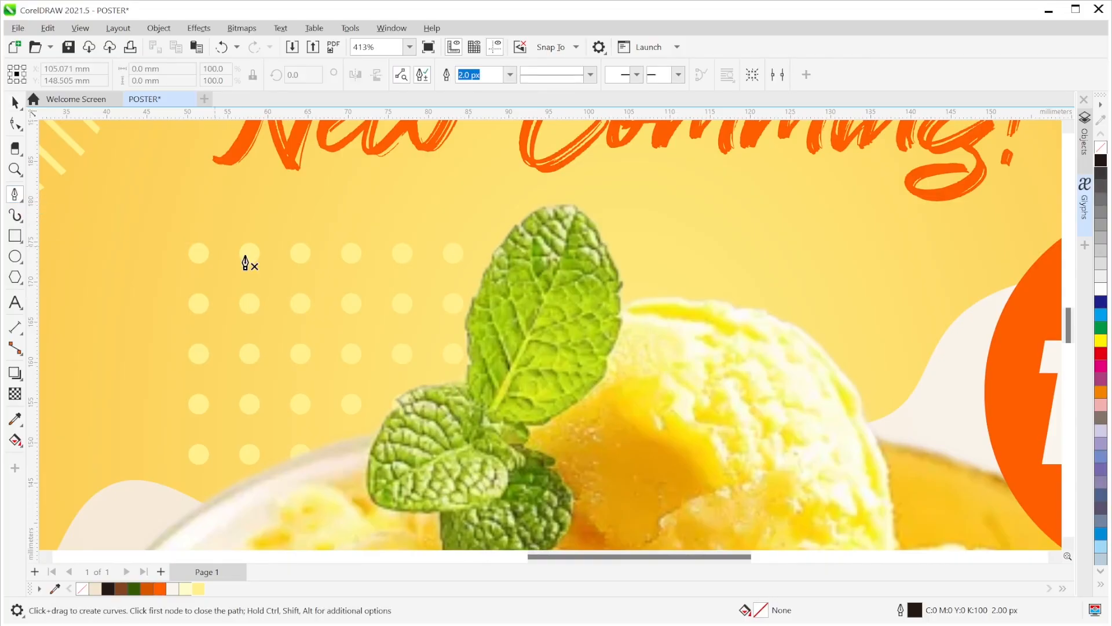
{"action": "left_click", "coordinate": [490, 421]}
{"action": "left_click_drag", "start_coordinate": [607, 360], "coordinate": [647, 290]}
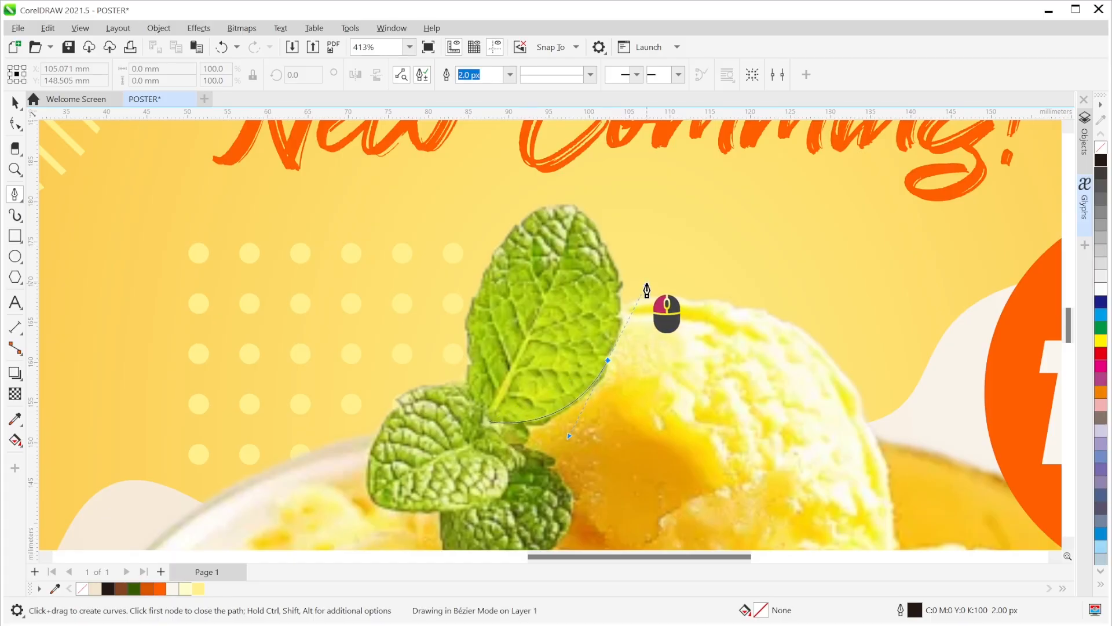
{"action": "left_click_drag", "start_coordinate": [647, 290], "coordinate": [647, 290]}
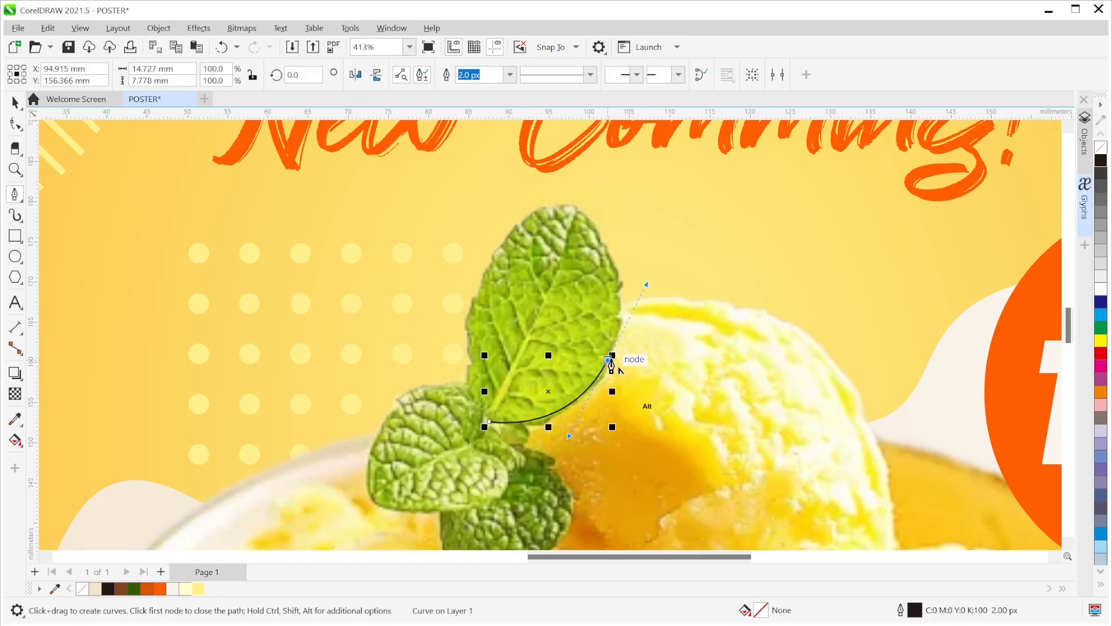
{"action": "scroll", "coordinate": [599, 371], "scroll_direction": "up", "scroll_amount": 3}
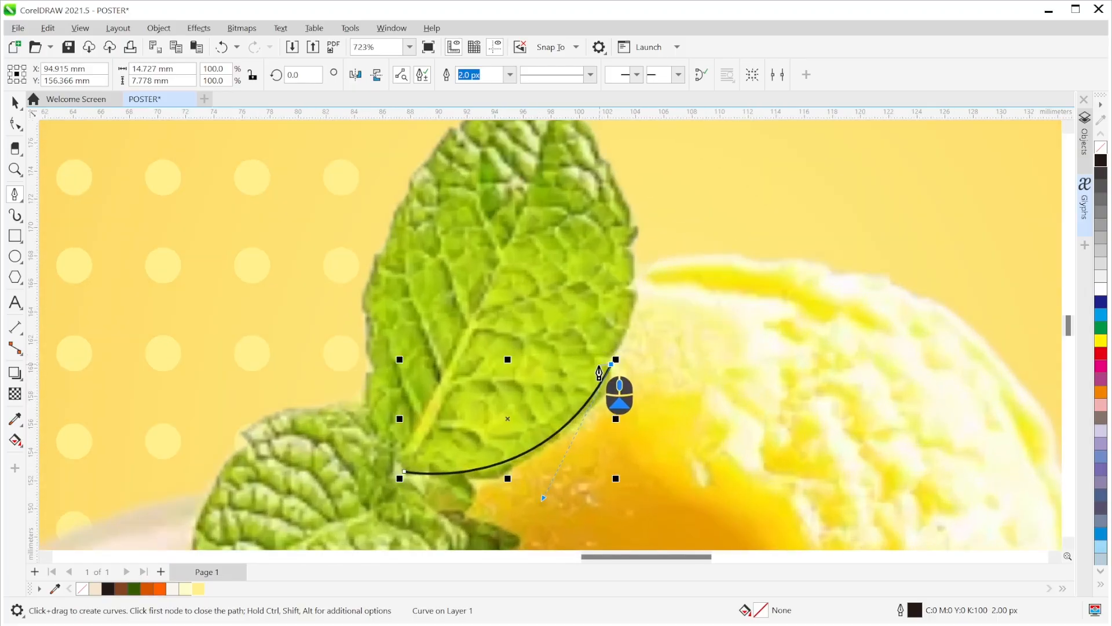
{"action": "left_click_drag", "start_coordinate": [638, 293], "coordinate": [645, 250]}
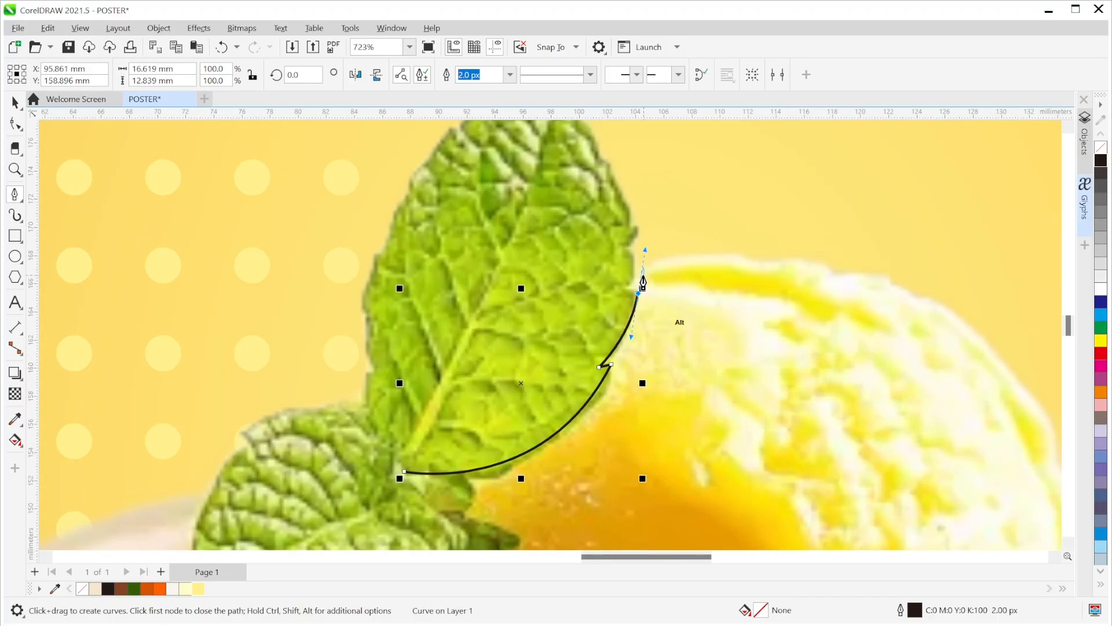
{"action": "left_click", "coordinate": [638, 295]}
- Continue the outline along the serrated upper-right edge up to the leaf tip
{"action": "left_click", "coordinate": [626, 293]}
{"action": "left_click_drag", "start_coordinate": [635, 227], "coordinate": [686, 298]}
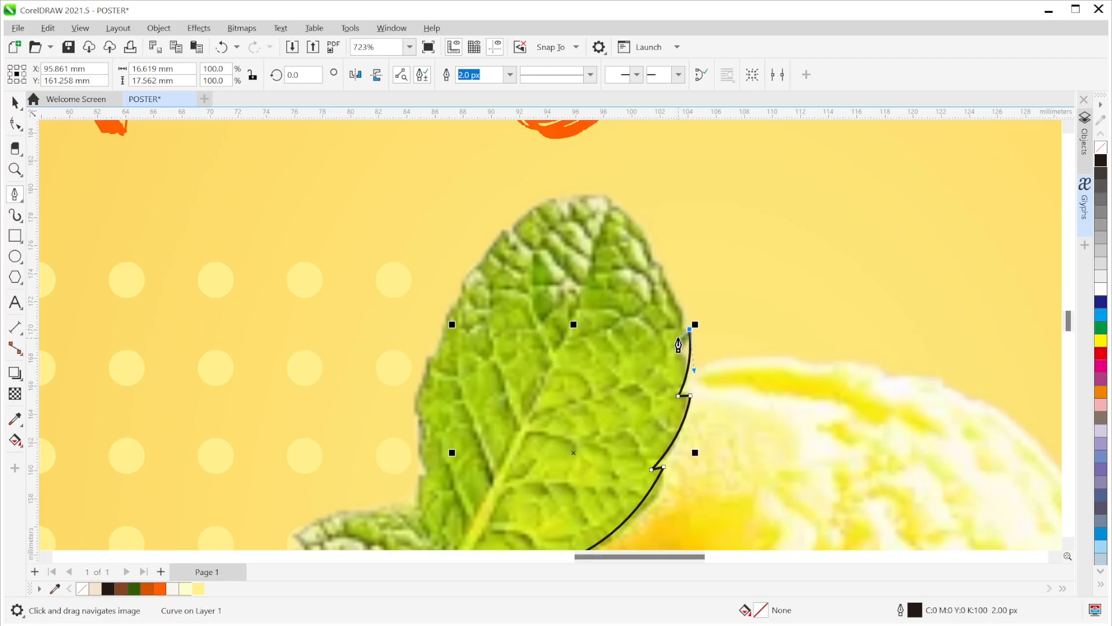
{"action": "left_click", "coordinate": [682, 337]}
{"action": "left_click_drag", "start_coordinate": [647, 253], "coordinate": [714, 341]}
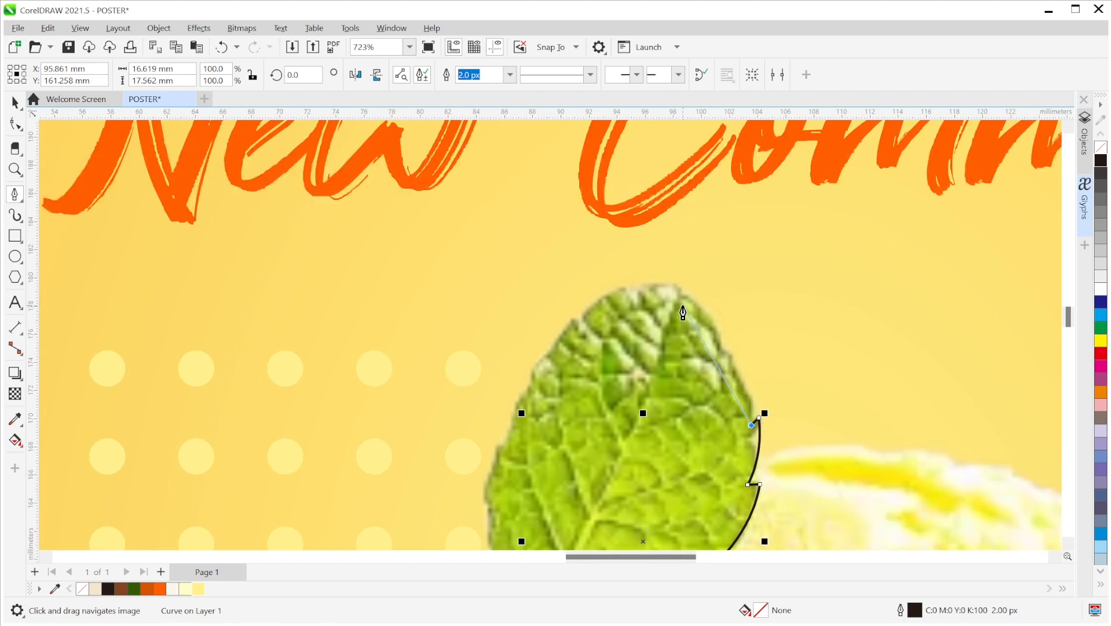
{"action": "left_click_drag", "start_coordinate": [683, 295], "coordinate": [623, 246]}
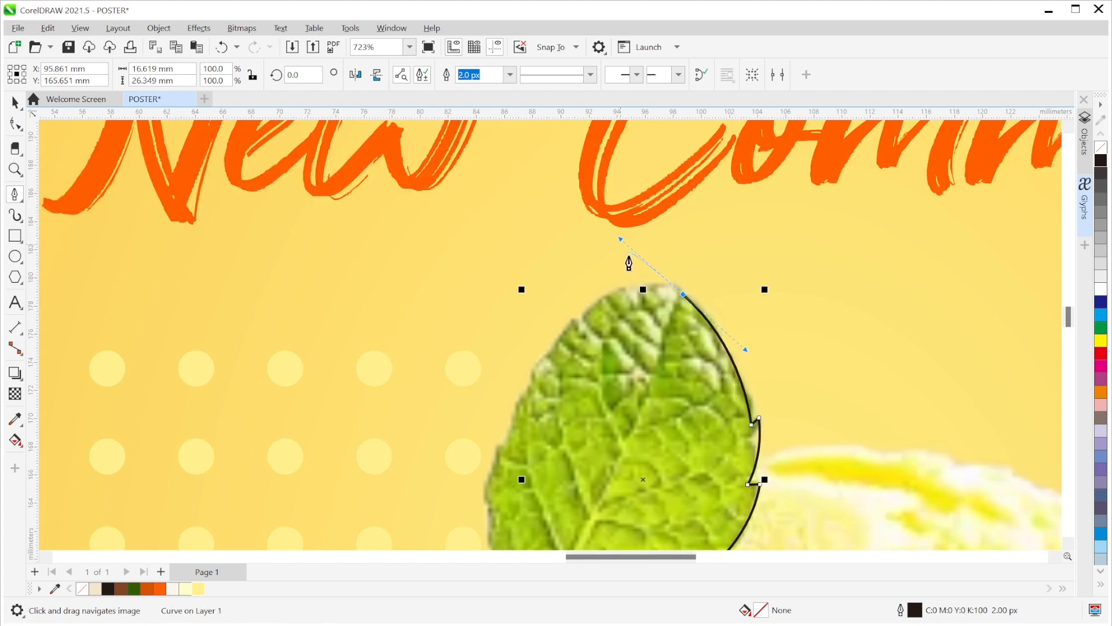
{"action": "left_click", "coordinate": [683, 297]}
{"action": "key", "text": "super"}
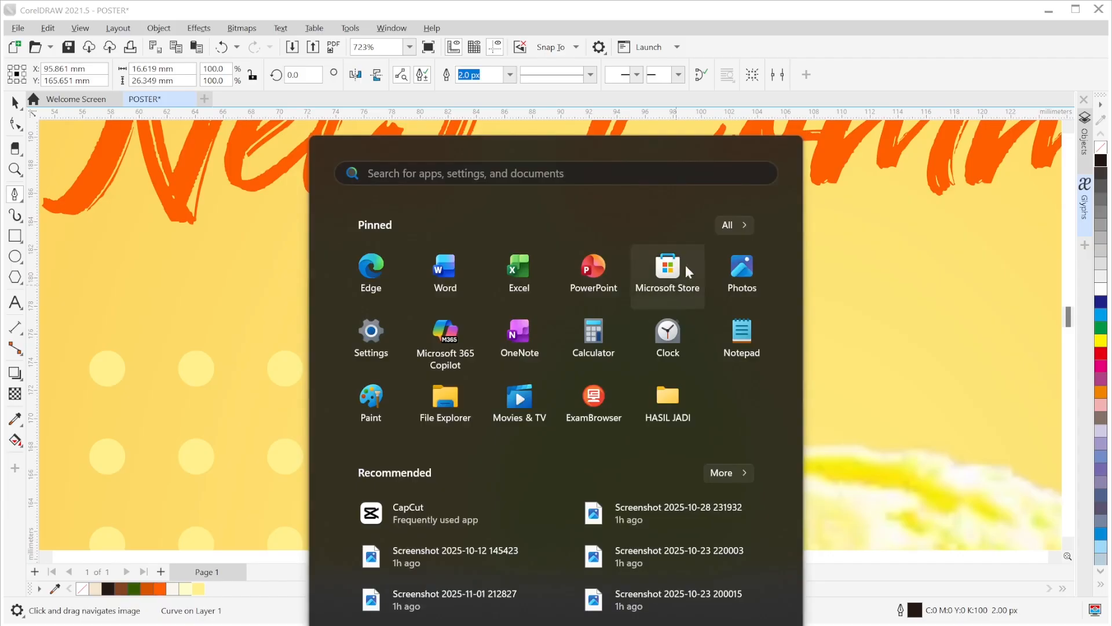
{"action": "key", "text": "super"}
{"action": "scroll", "coordinate": [683, 295], "scroll_direction": "up", "scroll_amount": 3}
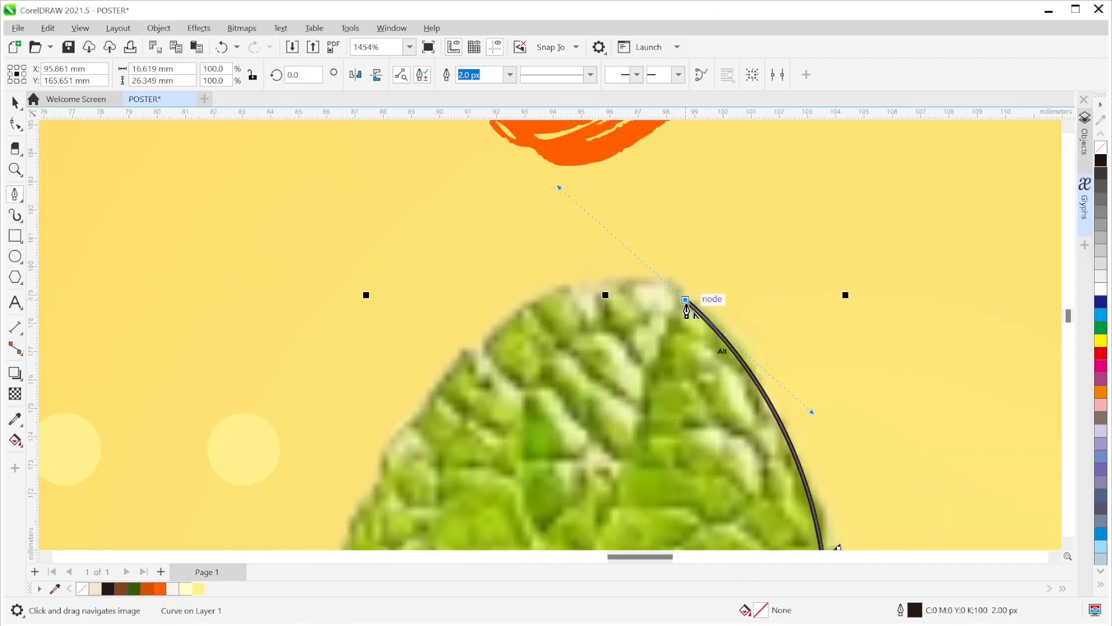
{"action": "left_click", "coordinate": [685, 303]}
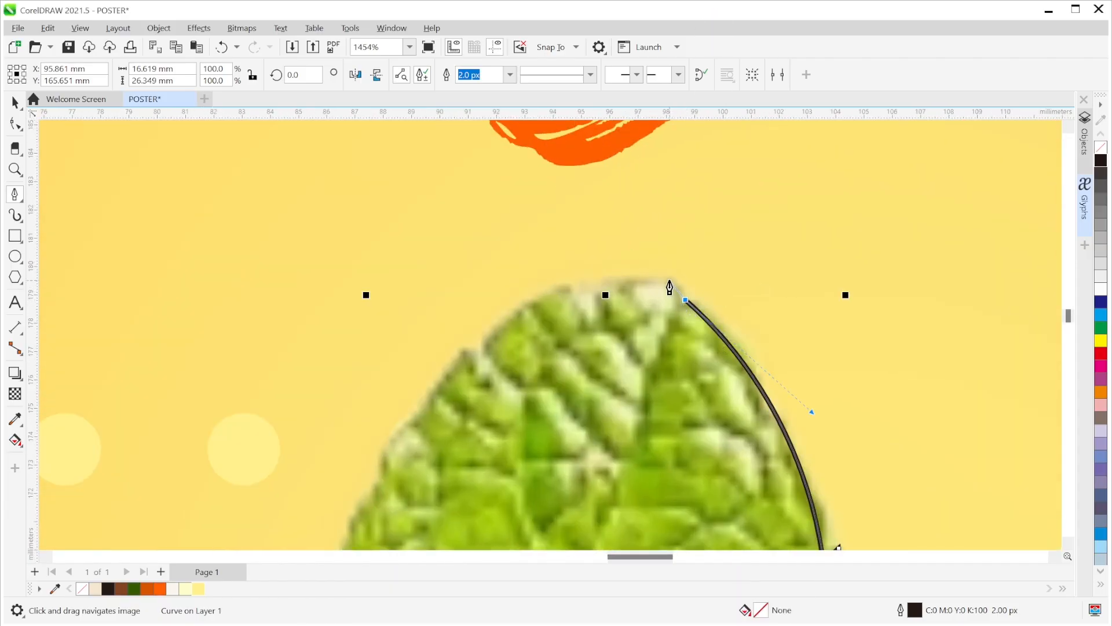
{"action": "left_click_drag", "start_coordinate": [674, 281], "coordinate": [663, 278]}
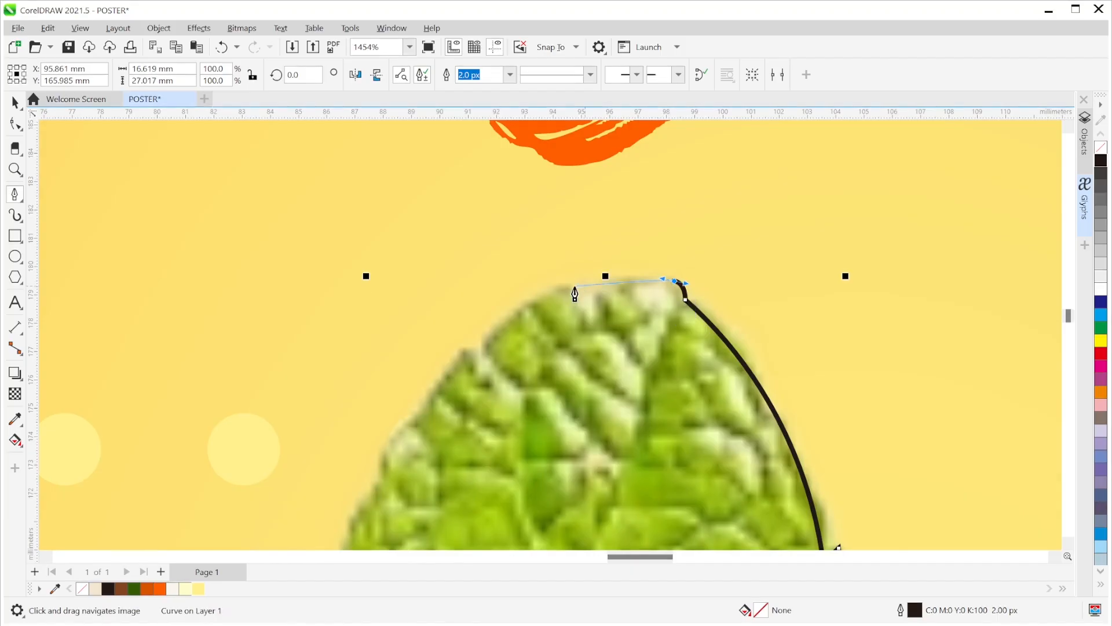
- Curve the outline around the leaf tip and down the leaf's left edge
{"action": "left_click_drag", "start_coordinate": [480, 346], "coordinate": [428, 433]}
{"action": "key", "text": "ctrl+z"}
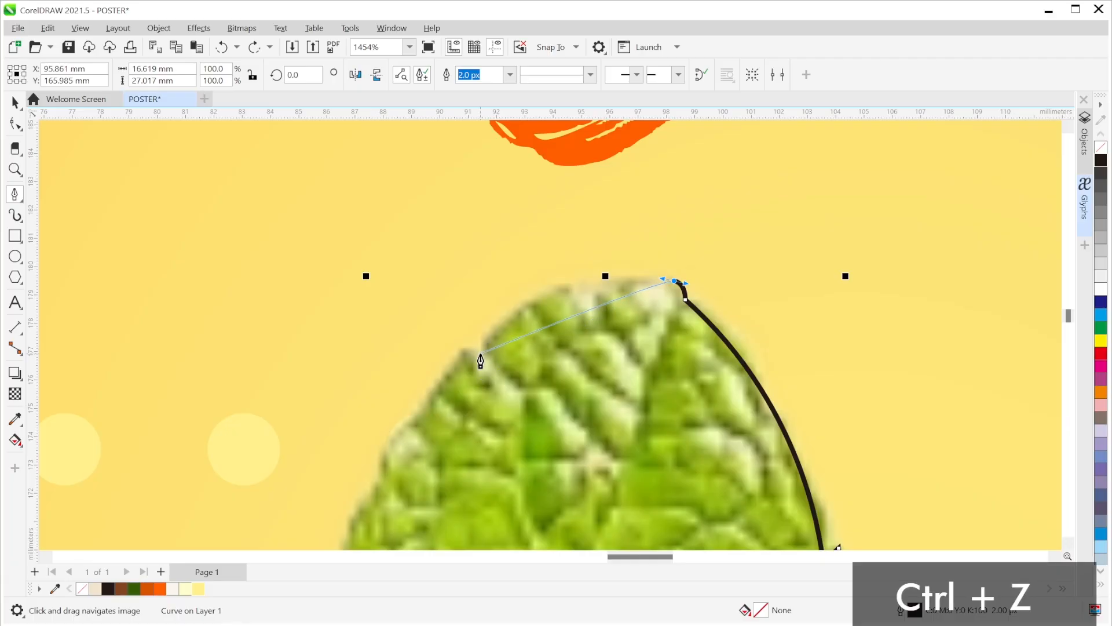
{"action": "mouse_move", "coordinate": [480, 359]}
{"action": "left_mouse_down"}
{"action": "mouse_move", "coordinate": [483, 378]}
{"action": "mouse_move", "coordinate": [436, 450]}
{"action": "left_mouse_up"}
{"action": "key", "text": "alt"}
{"action": "left_click", "coordinate": [480, 358]}
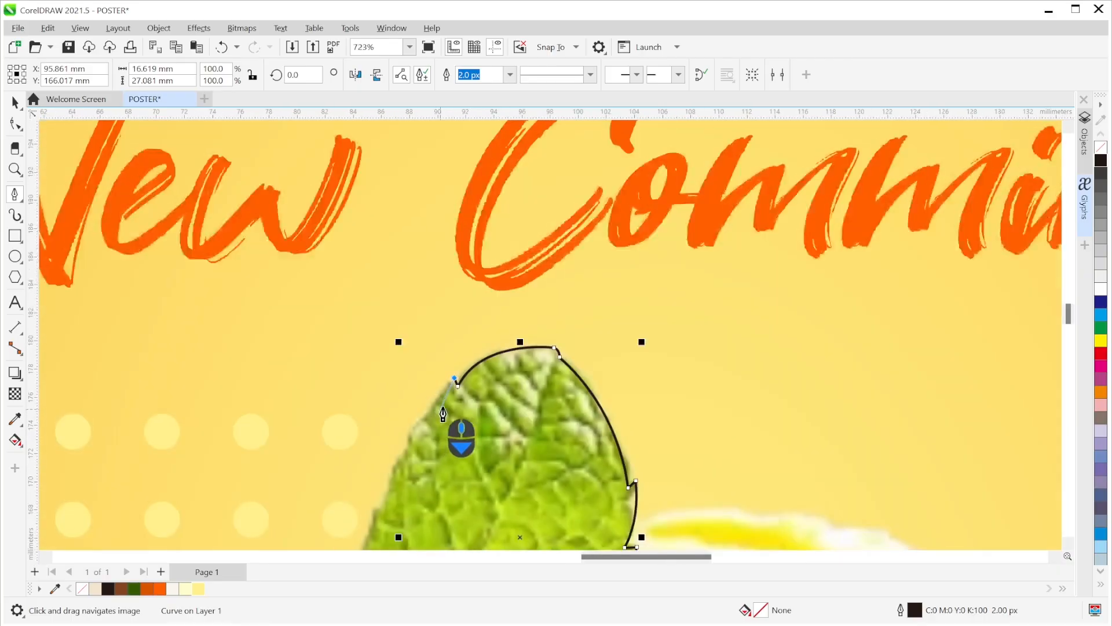
{"action": "scroll", "coordinate": [471, 348], "scroll_direction": "down", "scroll_amount": 3}
{"action": "mouse_move", "coordinate": [488, 389]}
{"action": "left_mouse_down"}
{"action": "mouse_move", "coordinate": [502, 435]}
{"action": "mouse_move", "coordinate": [481, 455]}
{"action": "left_mouse_up"}
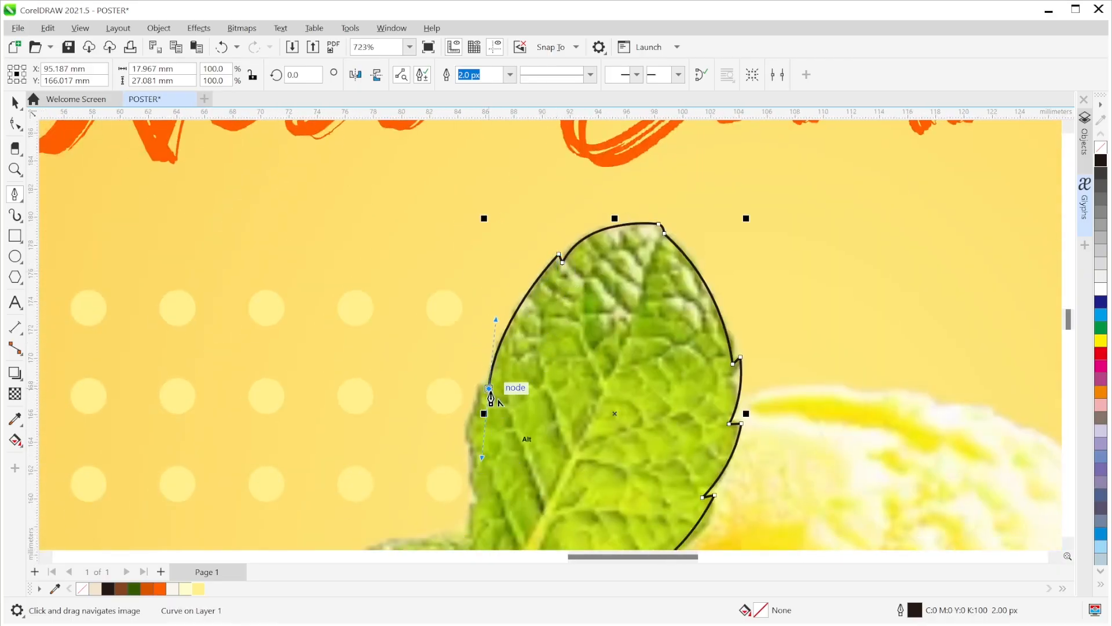
{"action": "scroll", "coordinate": [489, 391], "scroll_direction": "up", "scroll_amount": 3}
{"action": "left_click", "coordinate": [481, 376]}
{"action": "scroll", "coordinate": [527, 391], "scroll_direction": "down", "scroll_amount": 2}
{"action": "left_click_drag", "start_coordinate": [533, 391], "coordinate": [600, 220]}
{"action": "scroll", "coordinate": [553, 316], "scroll_direction": "up", "scroll_amount": 1}
- Carry the outline to the leaf base and close it on the starting node
{"action": "left_click_drag", "start_coordinate": [561, 362], "coordinate": [596, 460]}
{"action": "left_click", "coordinate": [560, 364]}
{"action": "scroll", "coordinate": [558, 369], "scroll_direction": "up", "scroll_amount": 4}
{"action": "scroll", "coordinate": [558, 370], "scroll_direction": "up", "scroll_amount": 1}
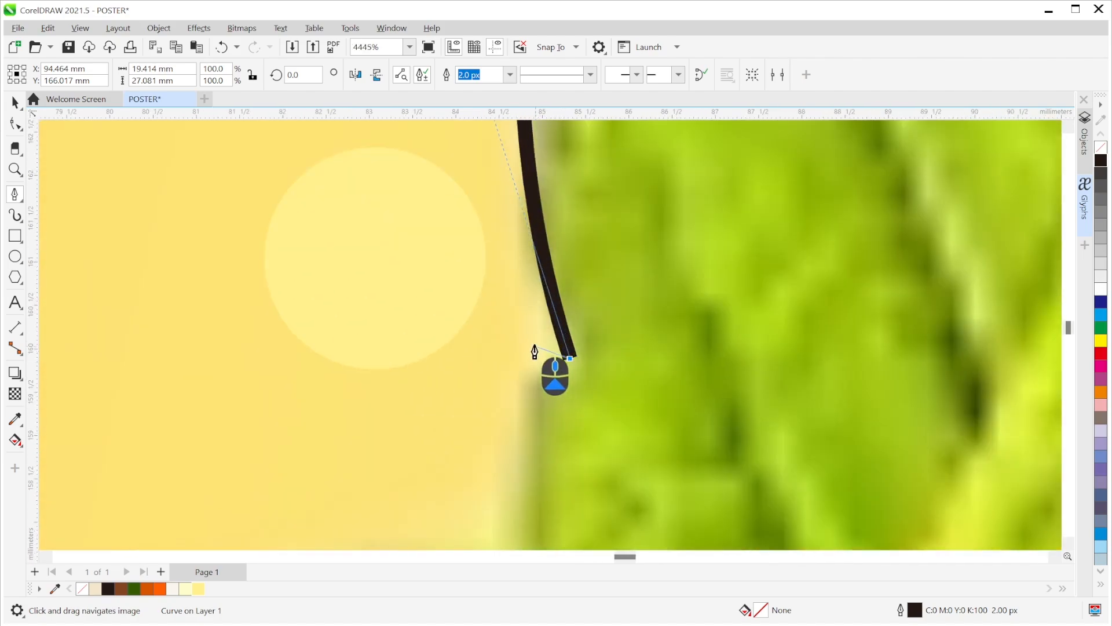
{"action": "scroll", "coordinate": [579, 368], "scroll_direction": "down", "scroll_amount": 5}
{"action": "scroll", "coordinate": [592, 373], "scroll_direction": "down", "scroll_amount": 3}
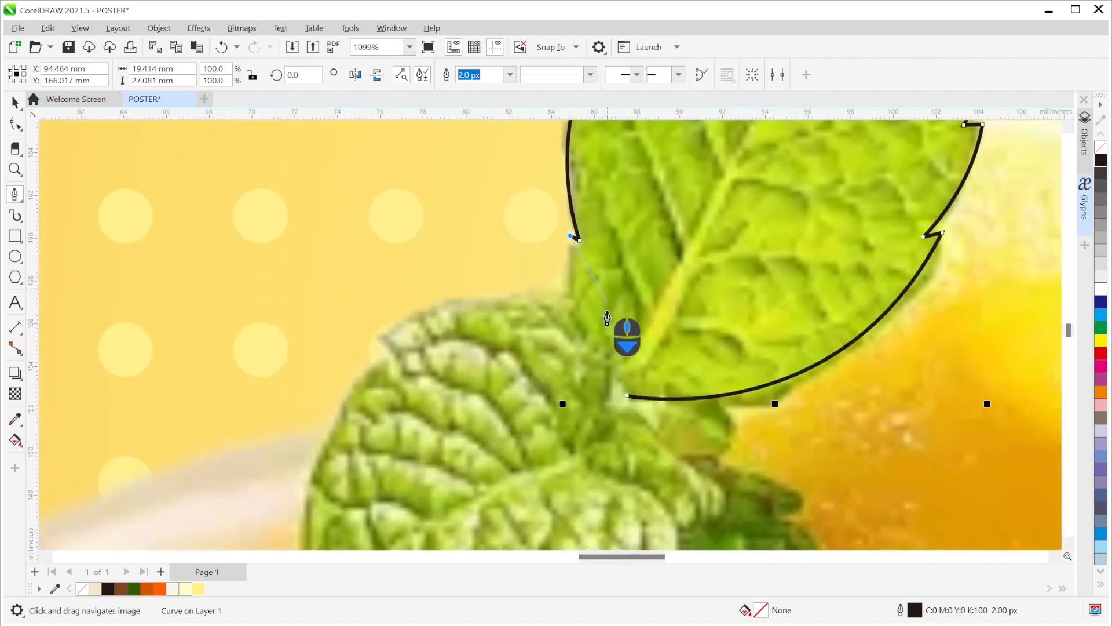
{"action": "left_click_drag", "start_coordinate": [628, 396], "coordinate": [550, 328]}
{"action": "scroll", "coordinate": [713, 273], "scroll_direction": "down", "scroll_amount": 5}
{"action": "left_click_drag", "start_coordinate": [711, 267], "coordinate": [648, 351]}
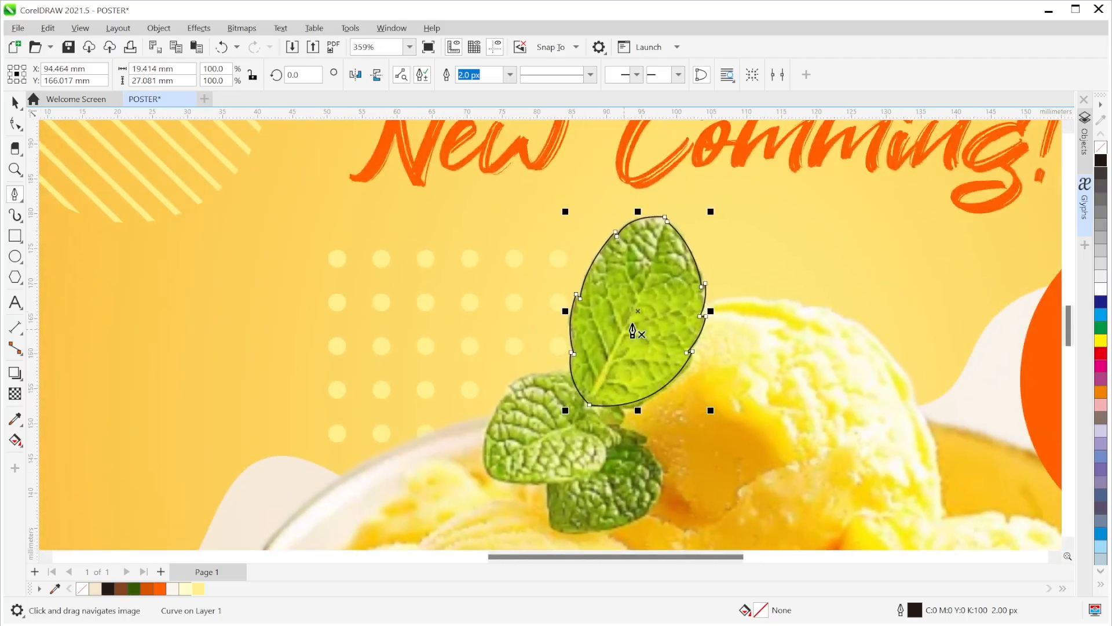
- Select the leaf outline, then draw a midrib curve from the leaf base toward the tip
{"action": "left_click", "coordinate": [15, 103]}
{"action": "left_click", "coordinate": [675, 313]}
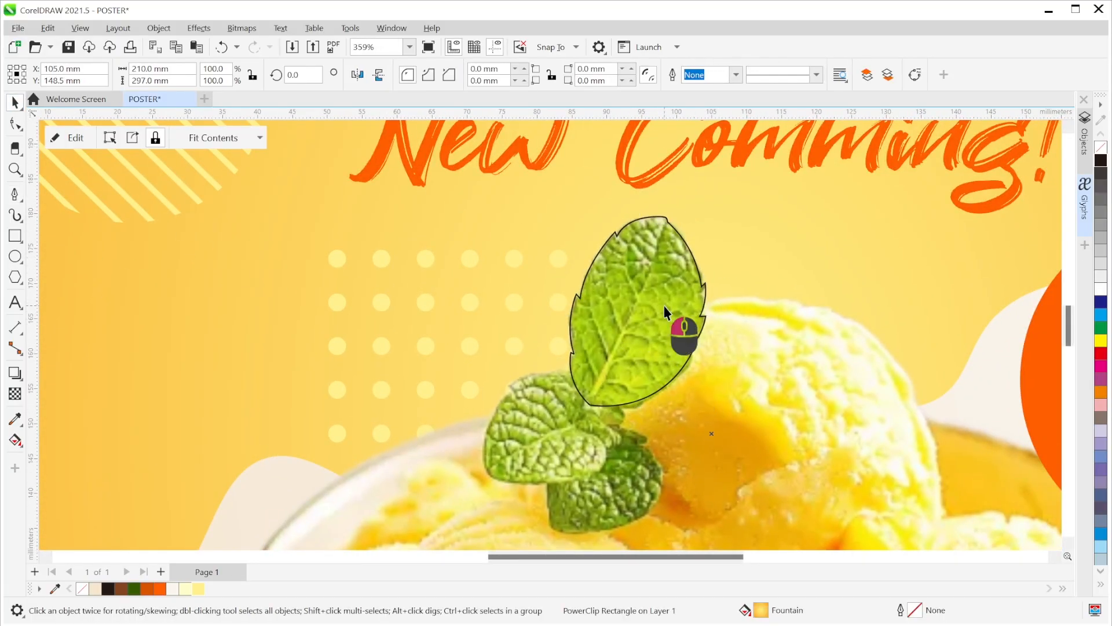
{"action": "left_click", "coordinate": [665, 307]}
{"action": "scroll", "coordinate": [661, 331], "scroll_direction": "up", "scroll_amount": 2}
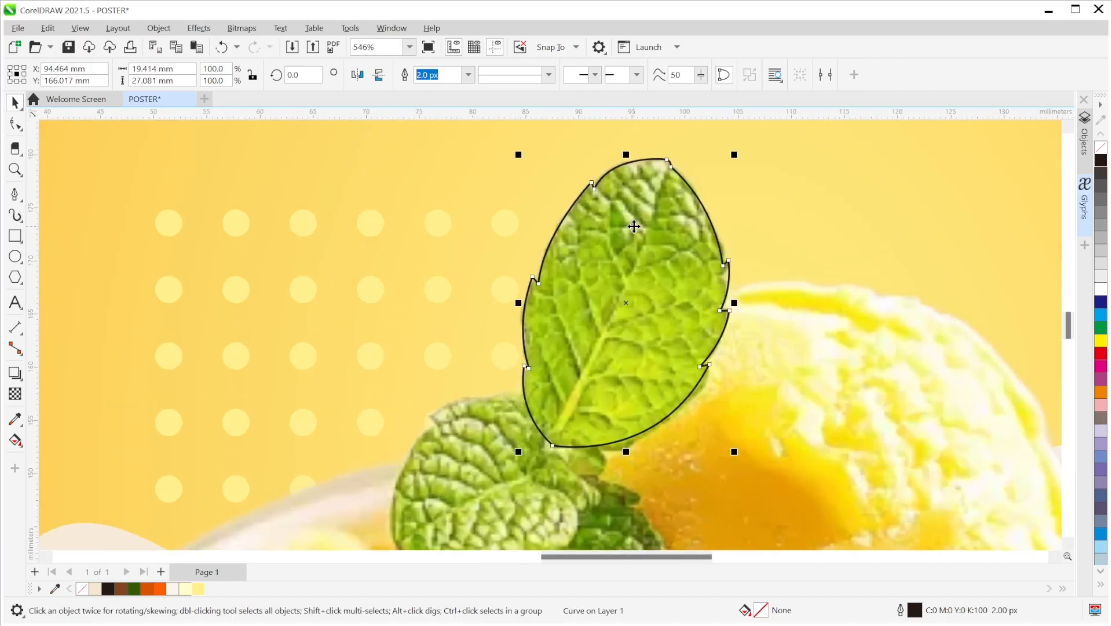
{"action": "left_click", "coordinate": [15, 194]}
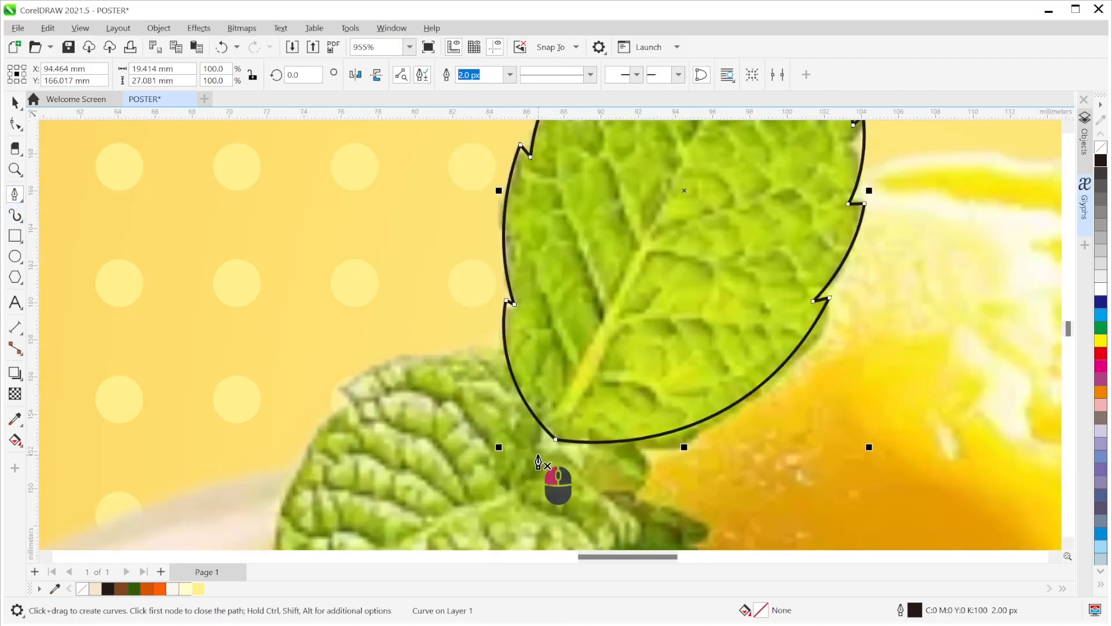
{"action": "left_click", "coordinate": [550, 475]}
{"action": "scroll", "coordinate": [616, 442], "scroll_direction": "down", "scroll_amount": 2}
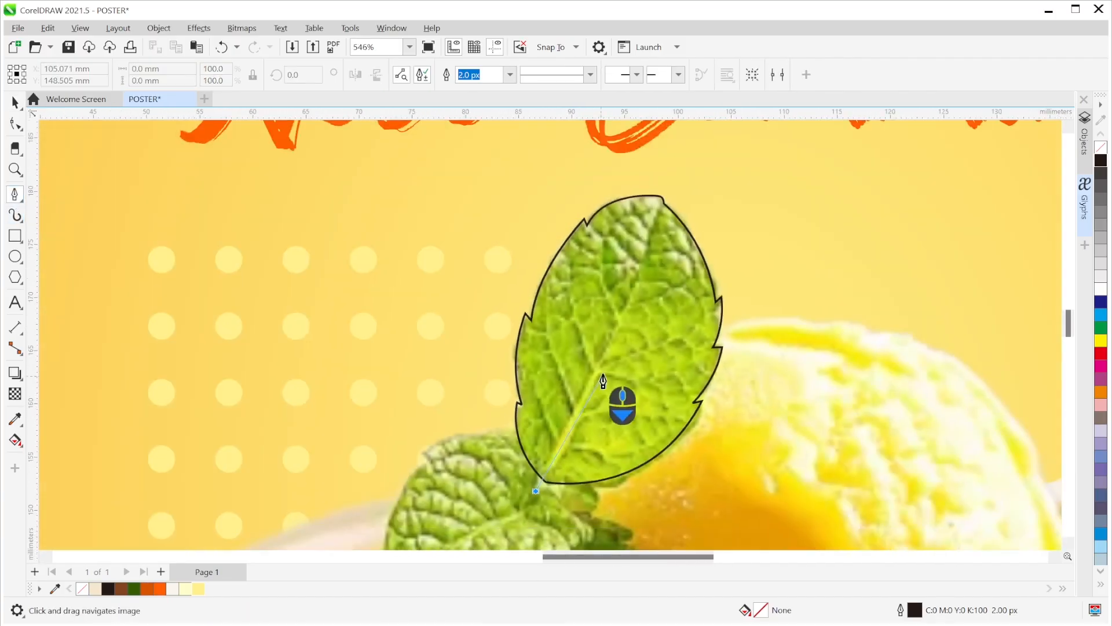
{"action": "left_click_drag", "start_coordinate": [652, 232], "coordinate": [687, 173]}
{"action": "left_click_drag", "start_coordinate": [687, 167], "coordinate": [687, 167]}
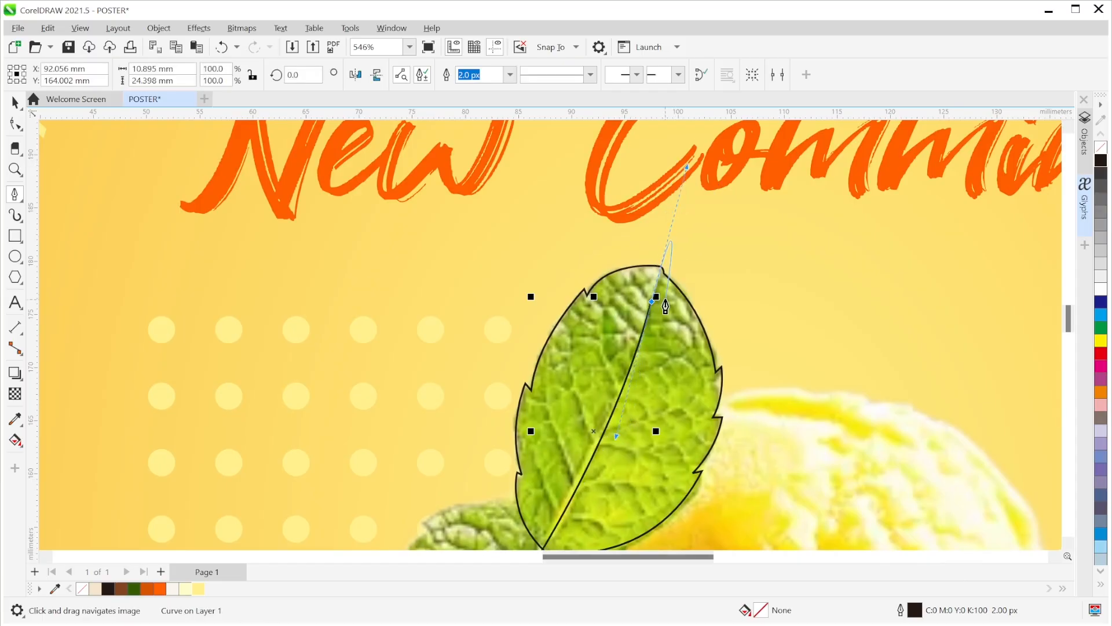
{"action": "scroll", "coordinate": [652, 307], "scroll_direction": "down", "scroll_amount": 3}
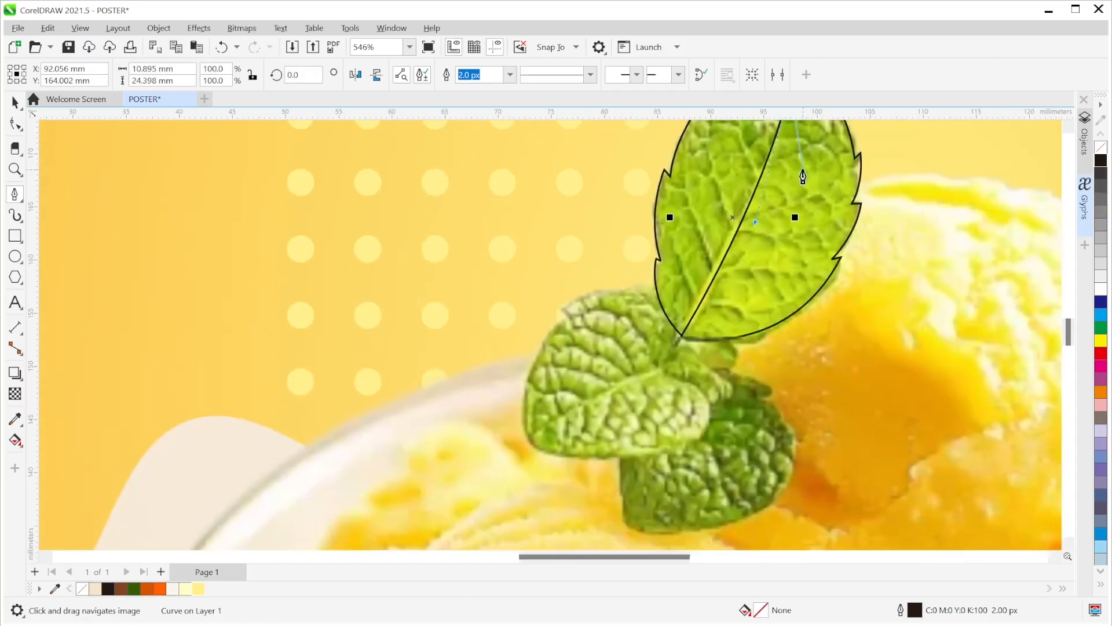
{"action": "scroll", "coordinate": [670, 373], "scroll_direction": "up", "scroll_amount": 2}
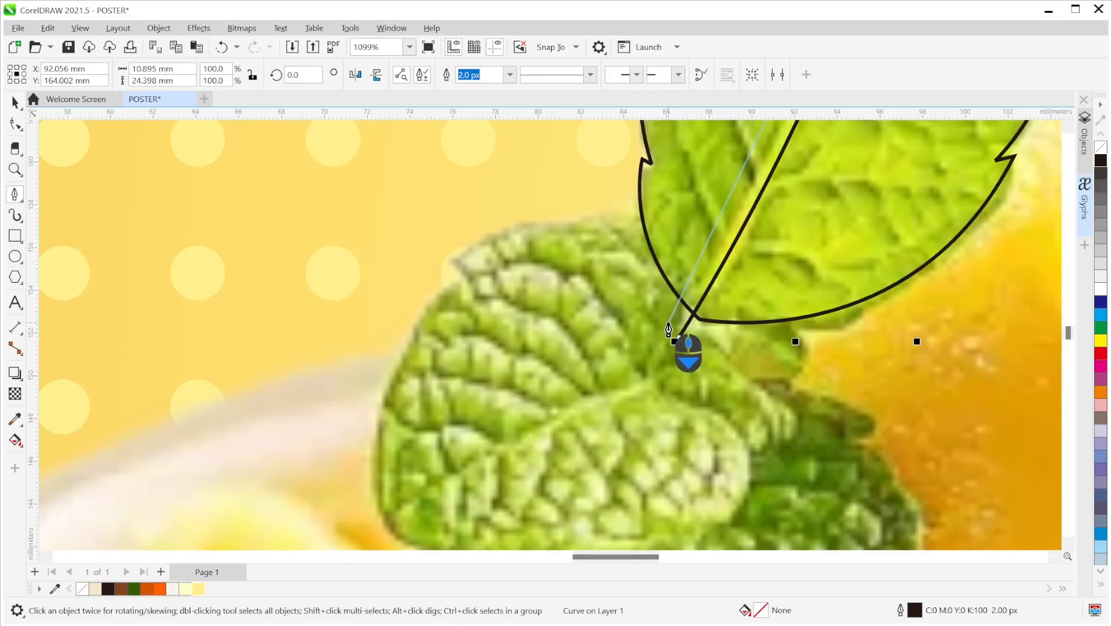
{"action": "scroll", "coordinate": [668, 329], "scroll_direction": "down", "scroll_amount": 1}
- Curve the midrib back near the base and close it on its first node
{"action": "left_click_drag", "start_coordinate": [670, 322], "coordinate": [581, 440]}
{"action": "scroll", "coordinate": [597, 441], "scroll_direction": "down", "scroll_amount": 4}
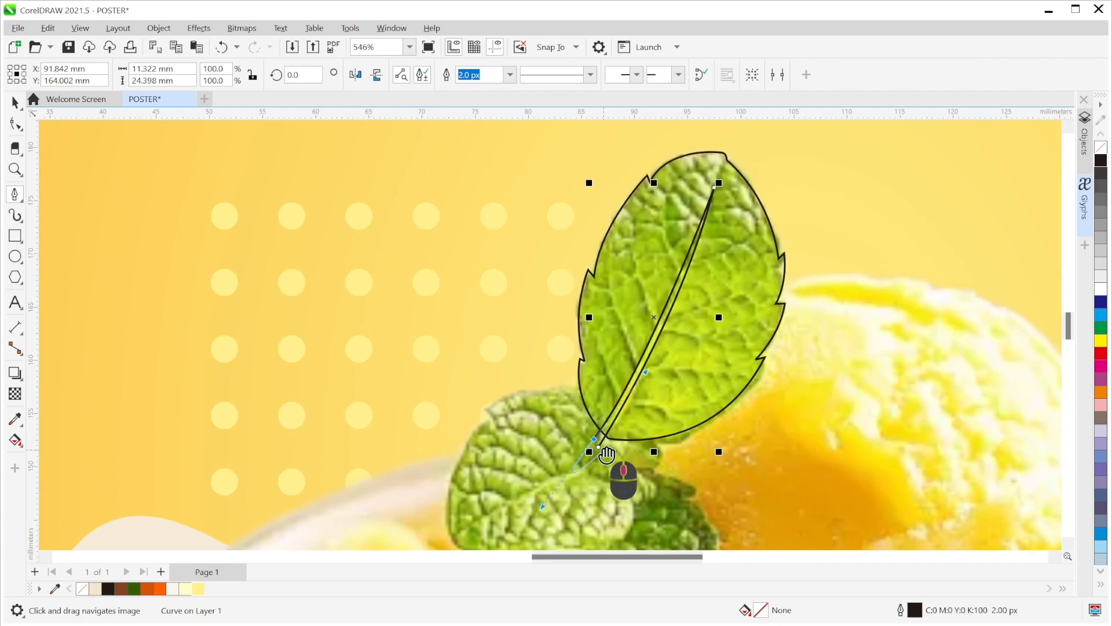
{"action": "scroll", "coordinate": [602, 452], "scroll_direction": "up", "scroll_amount": 4}
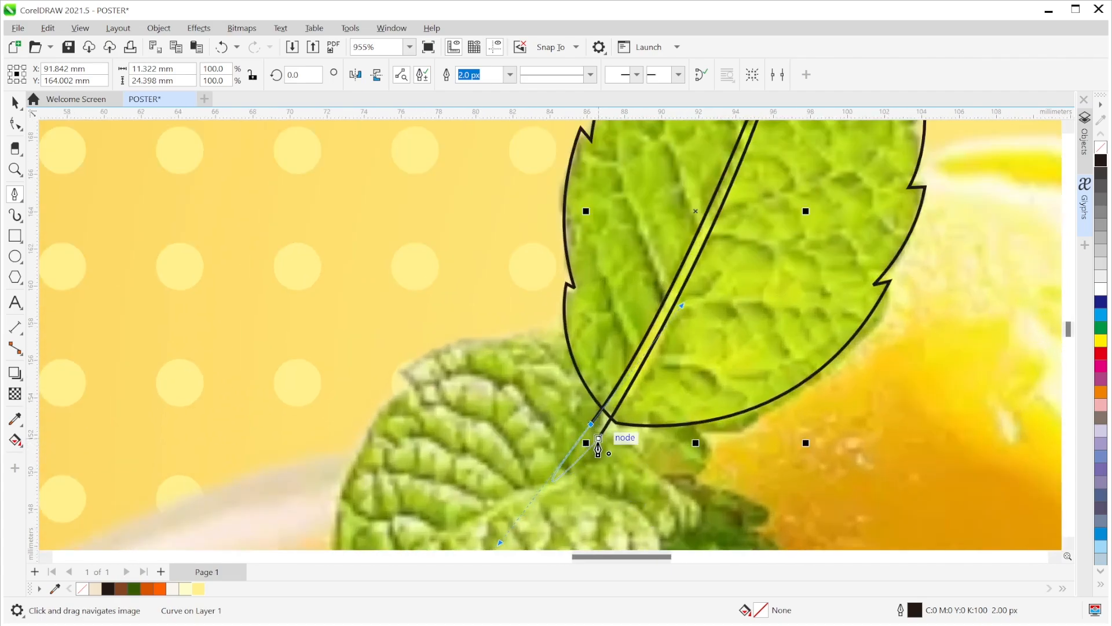
{"action": "left_click", "coordinate": [598, 441]}
{"action": "scroll", "coordinate": [638, 441], "scroll_direction": "down", "scroll_amount": 3}
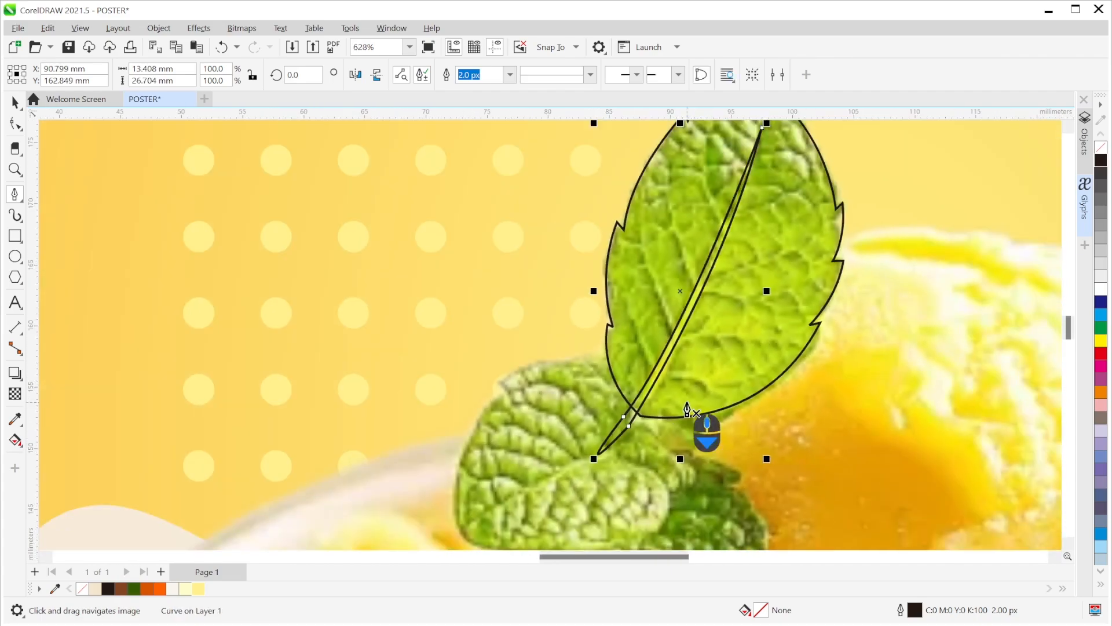
{"action": "scroll", "coordinate": [638, 442], "scroll_direction": "up", "scroll_amount": 4}
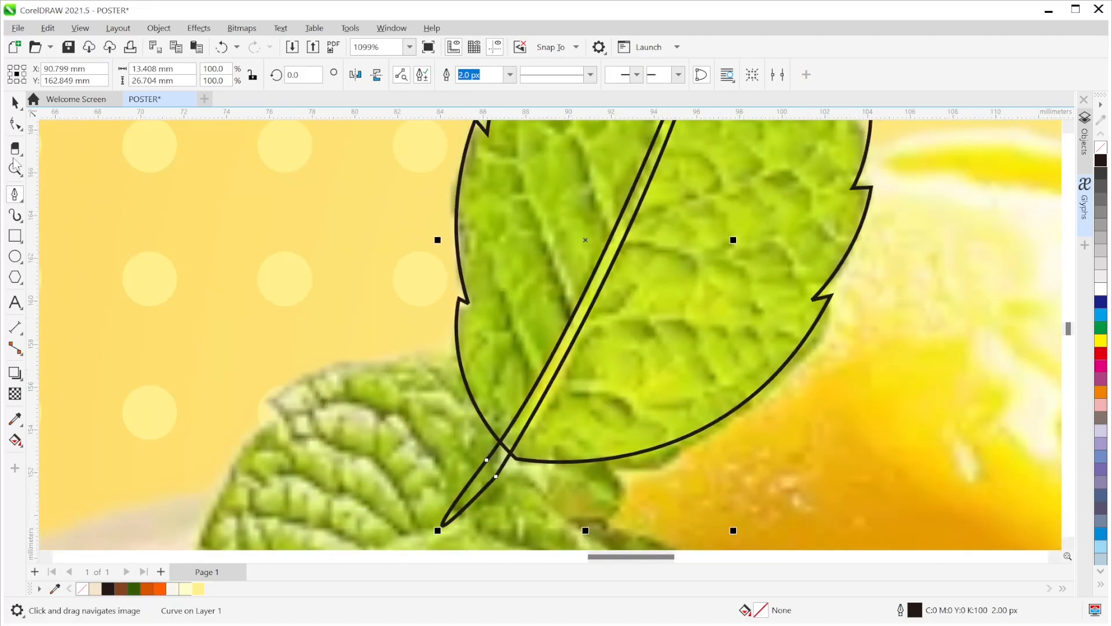
- Refine the midrib sliver with the Shape tool by dragging its lower and upper nodes
{"action": "left_click", "coordinate": [14, 124]}
{"action": "mouse_move", "coordinate": [496, 479]}
{"action": "left_mouse_down"}
{"action": "mouse_move", "coordinate": [506, 484]}
{"action": "mouse_move", "coordinate": [488, 468]}
{"action": "left_mouse_up"}
{"action": "left_click", "coordinate": [486, 460]}
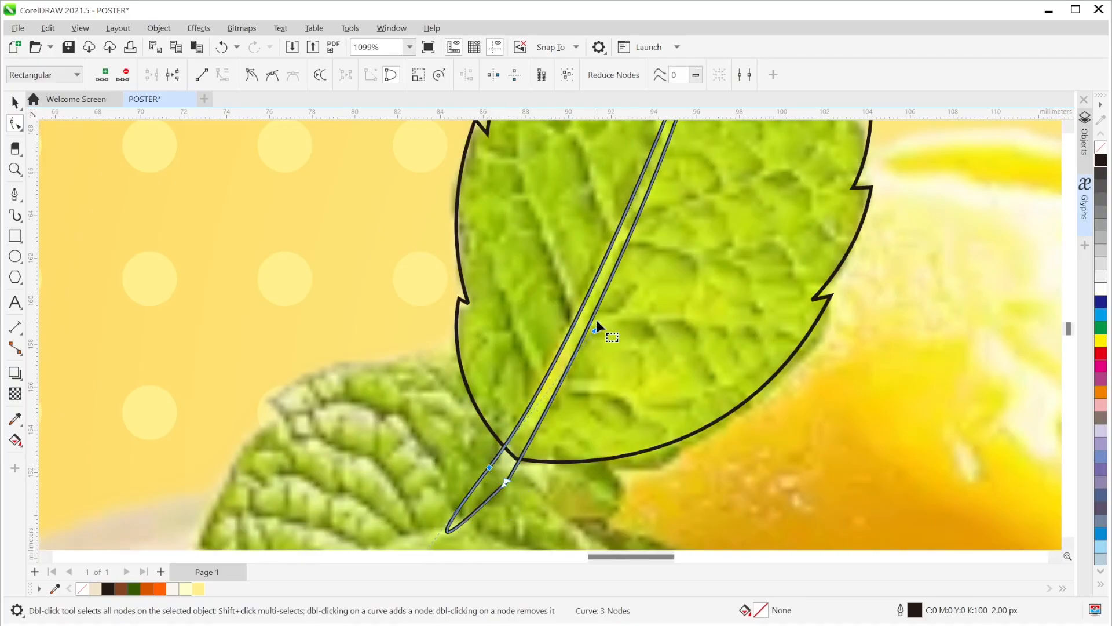
{"action": "scroll", "coordinate": [596, 320], "scroll_direction": "down", "scroll_amount": 2}
{"action": "left_click_drag", "start_coordinate": [585, 418], "coordinate": [592, 408]}
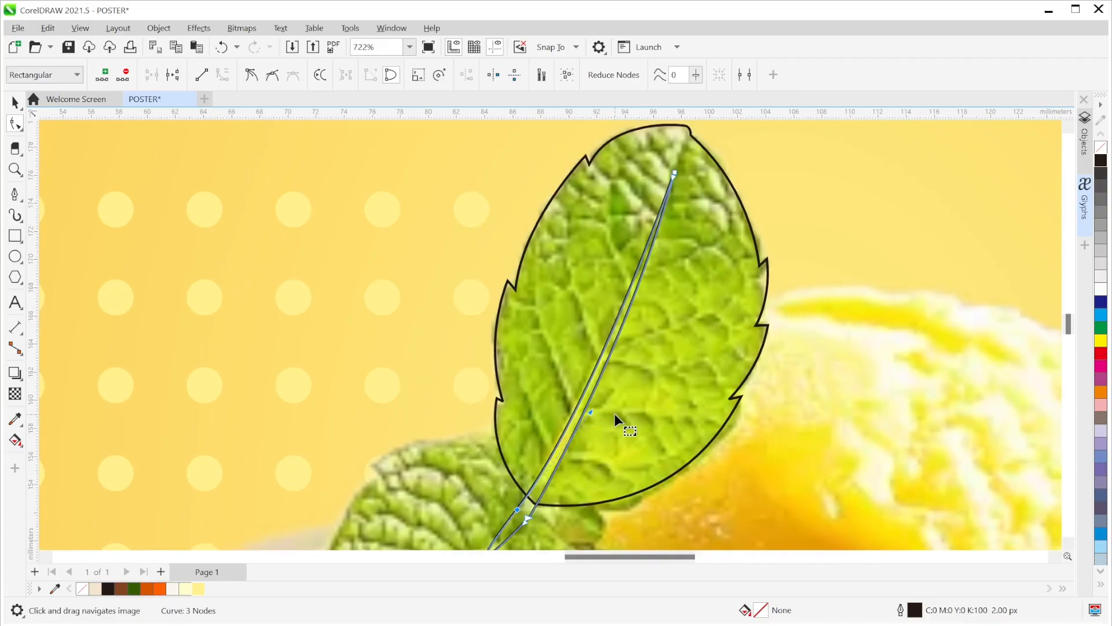
{"action": "key", "text": "space"}
{"action": "scroll", "coordinate": [604, 451], "scroll_direction": "up", "scroll_amount": 2}
{"action": "key", "text": "space"}
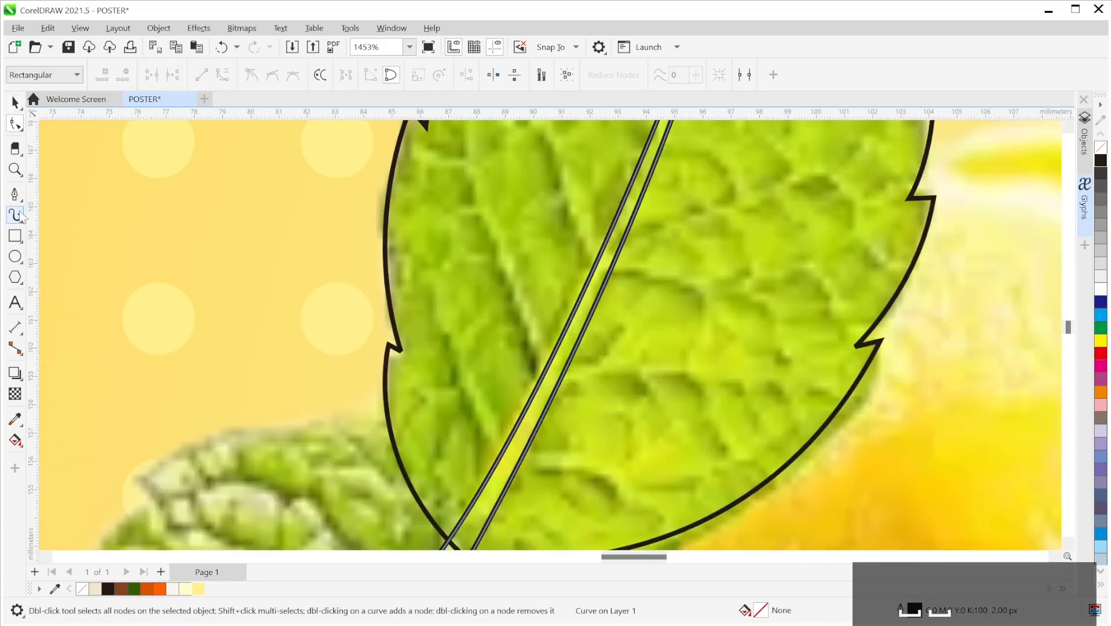
- Draw a closed sliver vein from right of the midrib, cusping its node at the midrib
{"action": "left_click", "coordinate": [16, 194]}
{"action": "scroll", "coordinate": [598, 405], "scroll_direction": "up", "scroll_amount": 1}
{"action": "scroll", "coordinate": [613, 463], "scroll_direction": "down", "scroll_amount": 2}
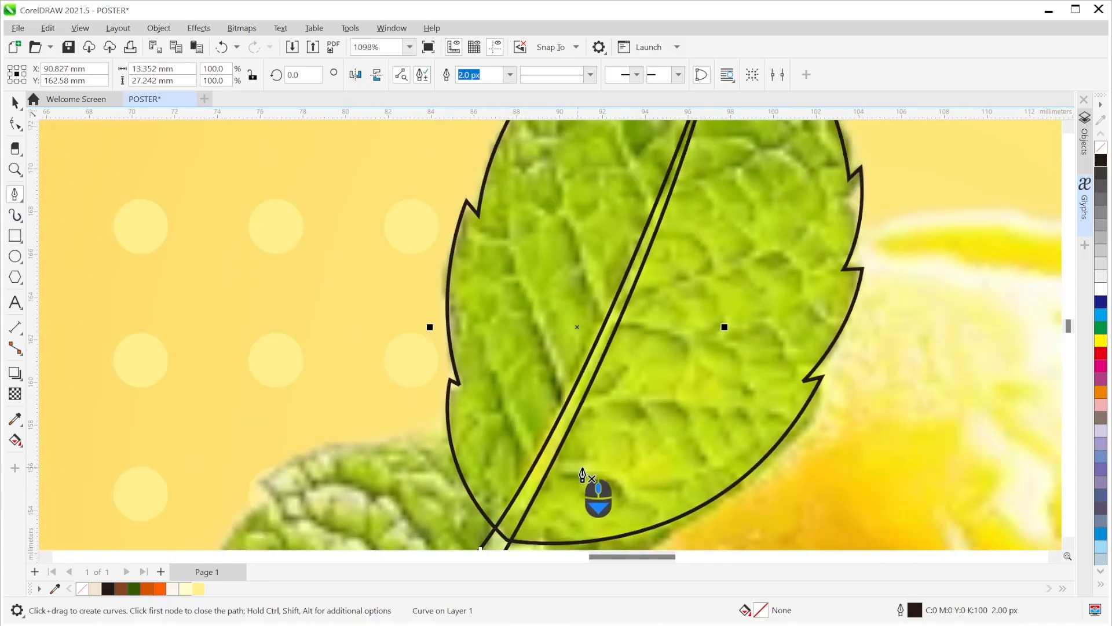
{"action": "scroll", "coordinate": [583, 475], "scroll_direction": "up", "scroll_amount": 1}
{"action": "scroll", "coordinate": [733, 440], "scroll_direction": "down", "scroll_amount": 1}
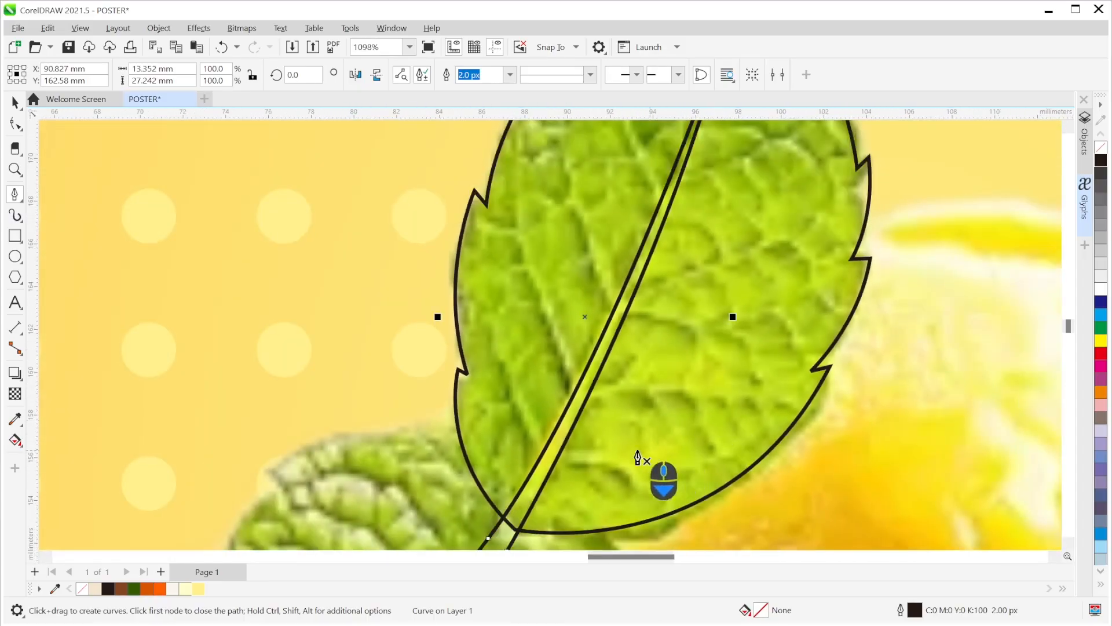
{"action": "left_click", "coordinate": [728, 427]}
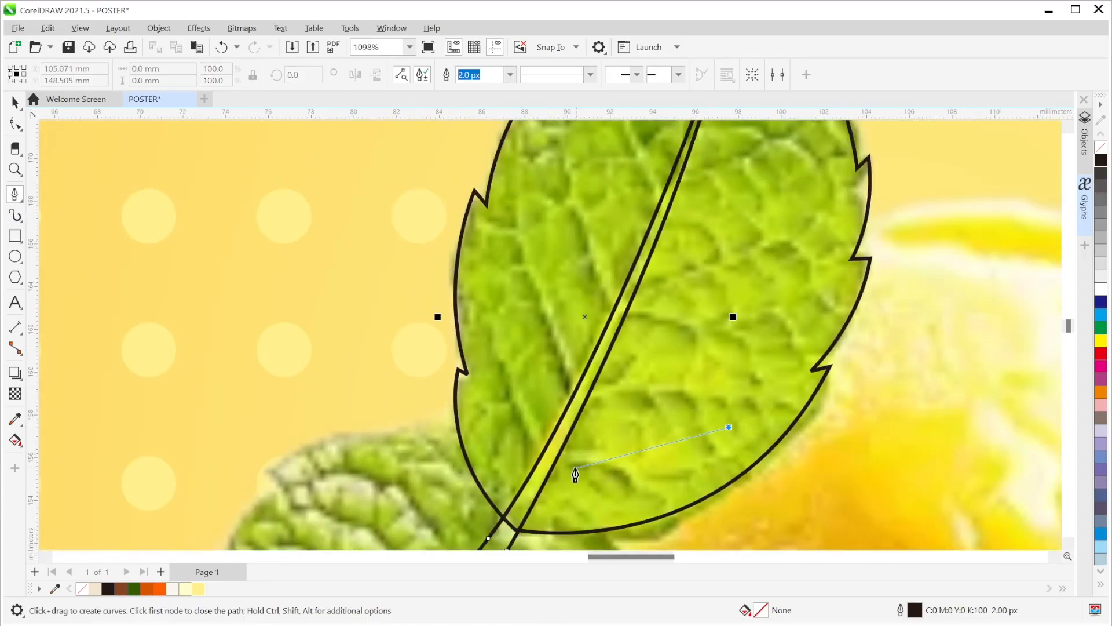
{"action": "left_click_drag", "start_coordinate": [553, 461], "coordinate": [416, 463]}
{"action": "scroll", "coordinate": [563, 456], "scroll_direction": "up", "scroll_amount": 1}
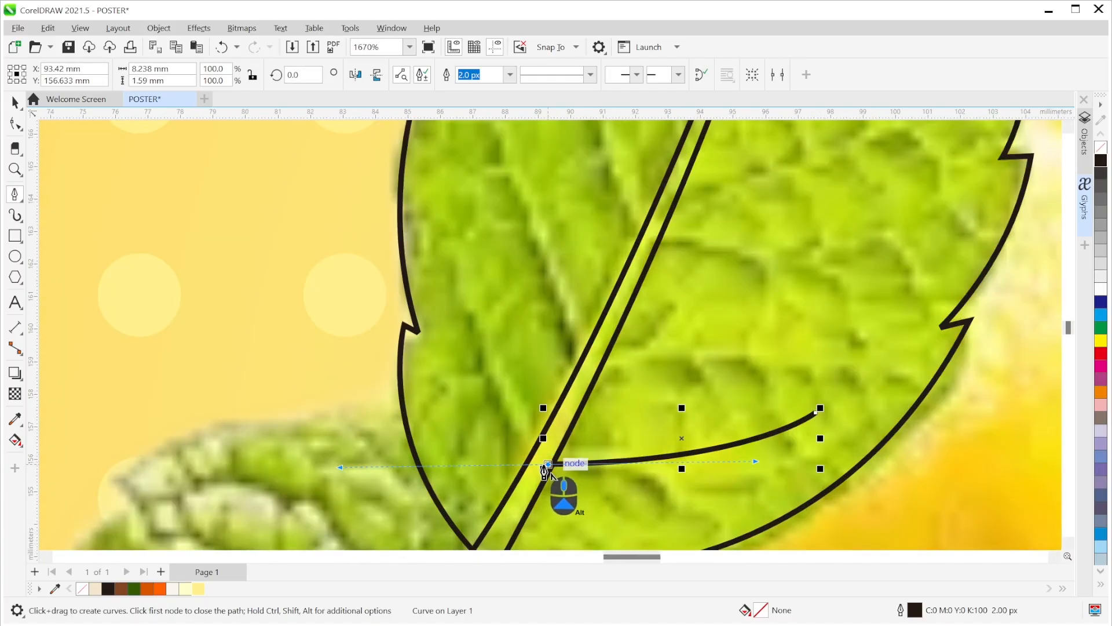
{"action": "left_click", "coordinate": [548, 464]}
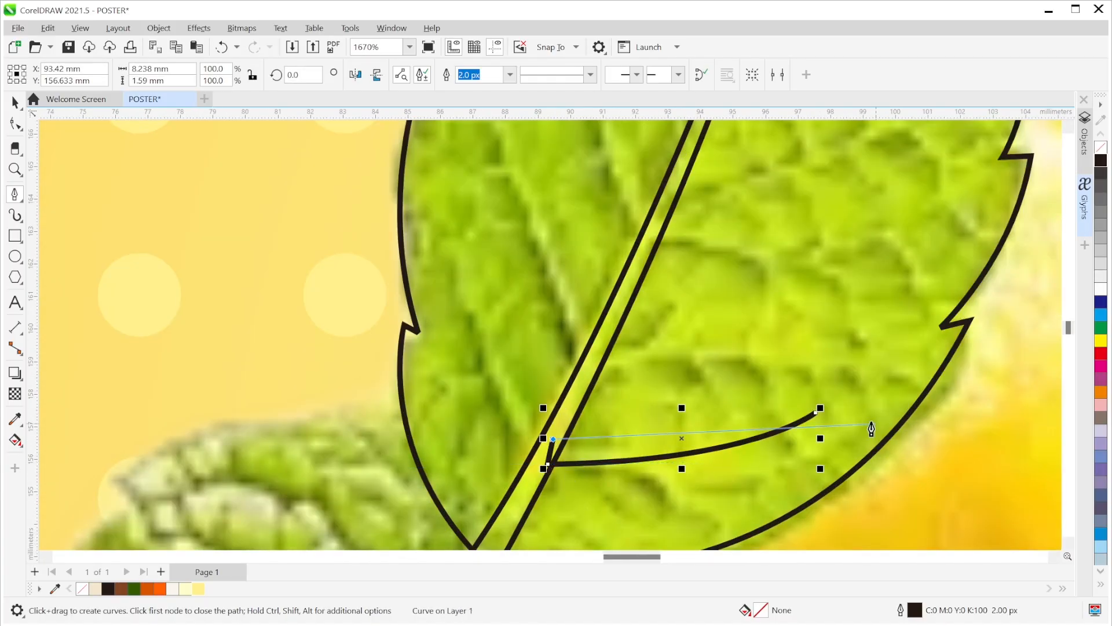
{"action": "left_click_drag", "start_coordinate": [816, 413], "coordinate": [638, 480]}
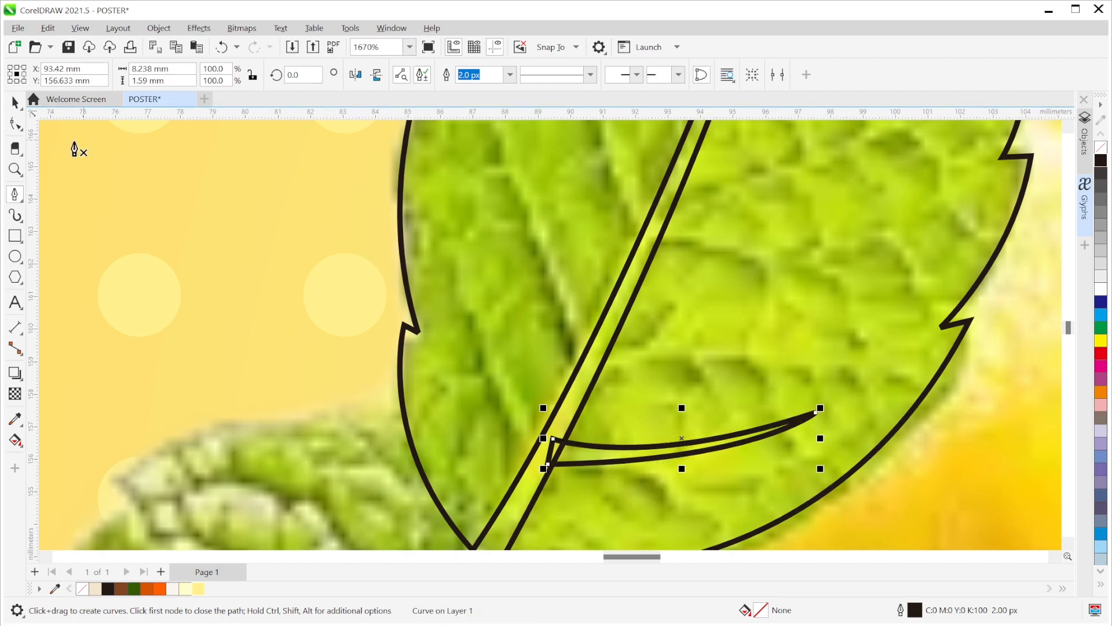
- Narrow the vein's base and adjust its upper edge curve with the Shape tool
{"action": "left_click", "coordinate": [15, 124]}
{"action": "left_click_drag", "start_coordinate": [554, 438], "coordinate": [551, 452]}
{"action": "left_click_drag", "start_coordinate": [639, 469], "coordinate": [641, 464]}
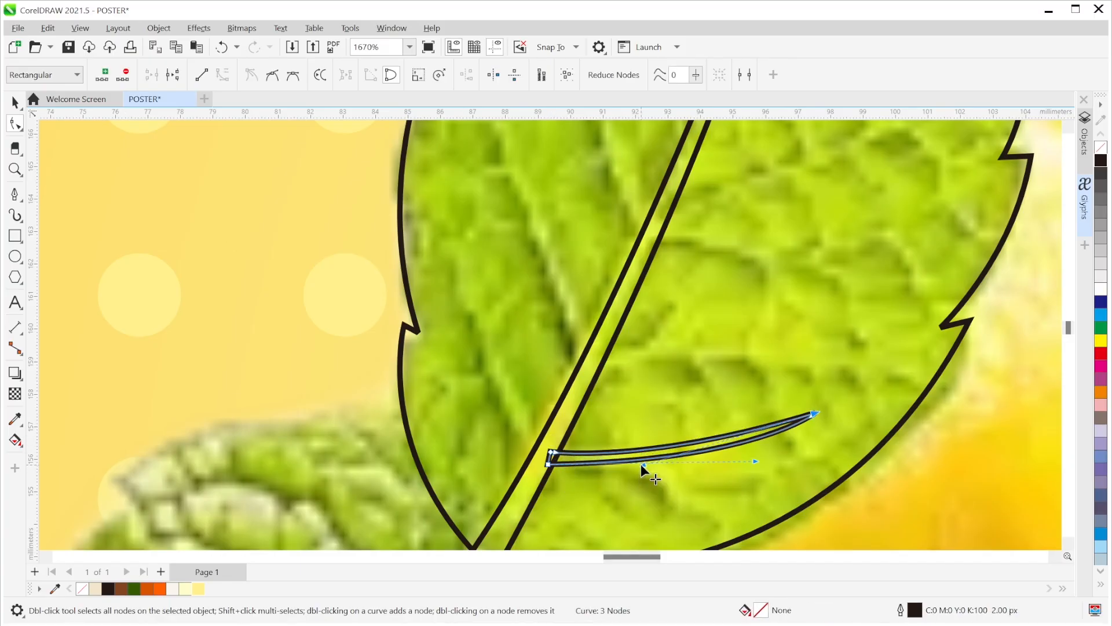
{"action": "scroll", "coordinate": [777, 440], "scroll_direction": "down", "scroll_amount": 4}
{"action": "key", "text": "space"}
{"action": "scroll", "coordinate": [705, 457], "scroll_direction": "up", "scroll_amount": 3}
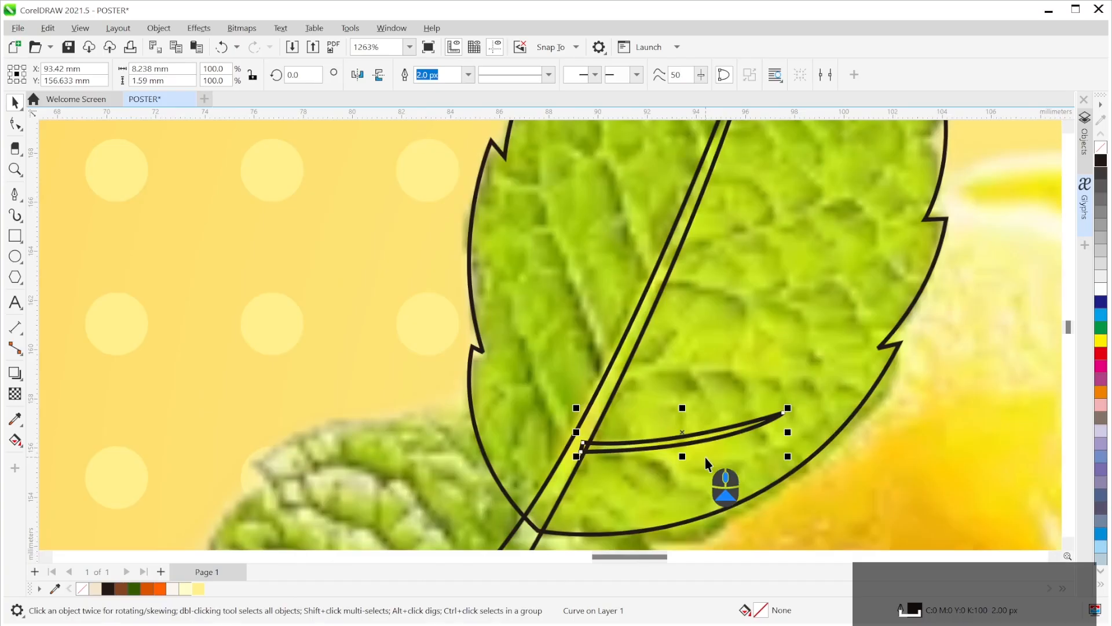
- Move a second vein higher up the midrib and angle it up toward the leaf edge
{"action": "left_click_drag", "start_coordinate": [678, 440], "coordinate": [722, 366]}
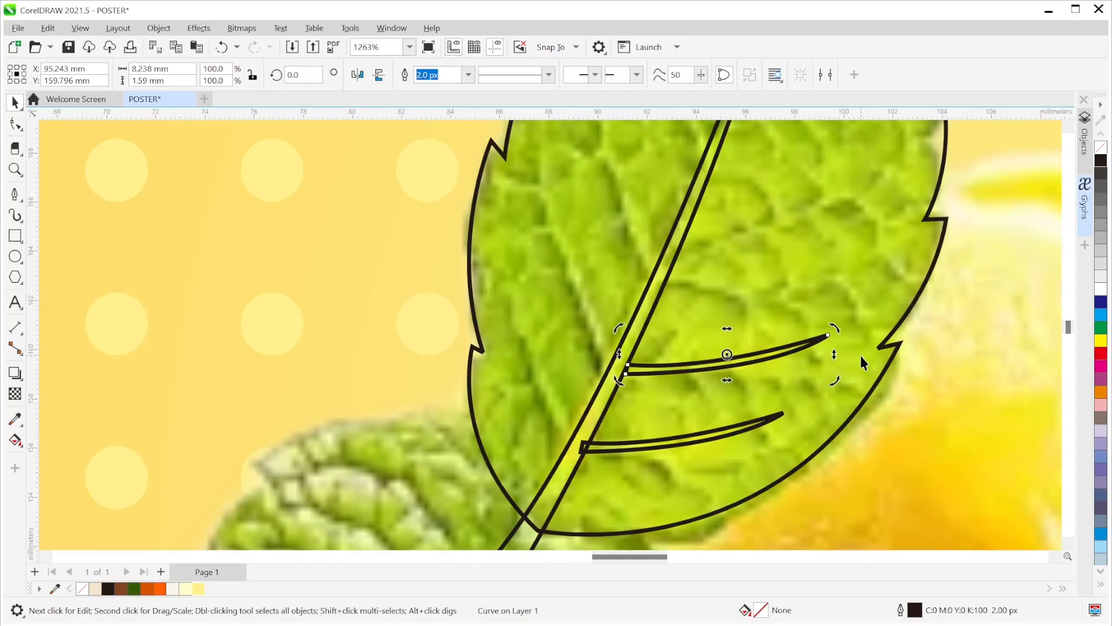
{"action": "left_click", "coordinate": [765, 360]}
{"action": "left_click", "coordinate": [822, 363]}
{"action": "left_click_drag", "start_coordinate": [833, 374], "coordinate": [831, 406]}
{"action": "key", "text": "ctrl+z"}
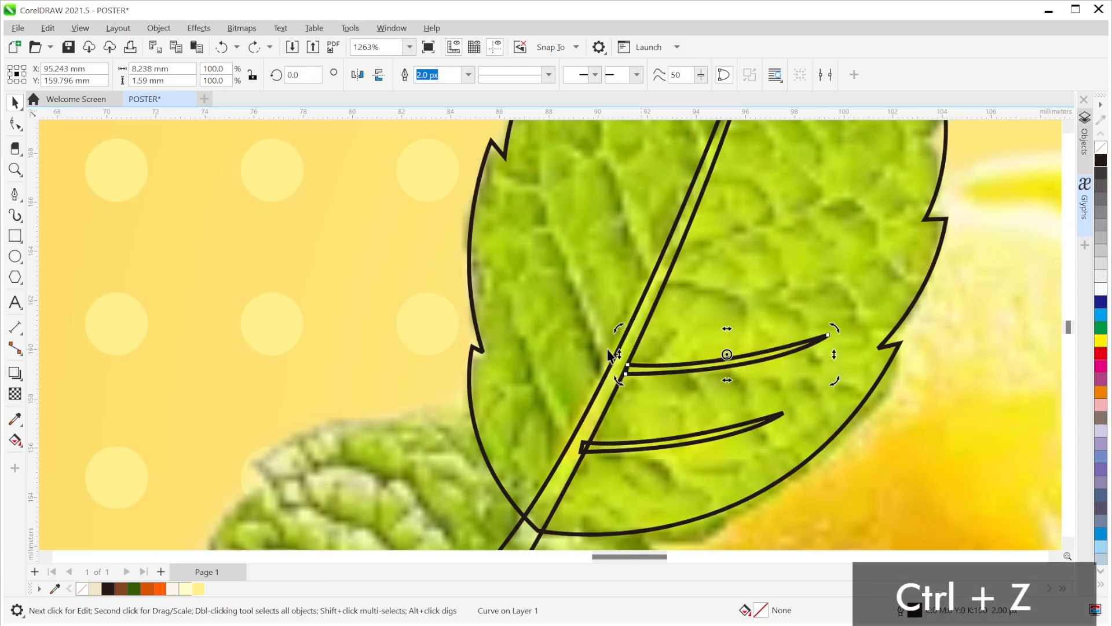
{"action": "left_click_drag", "start_coordinate": [727, 355], "coordinate": [625, 364]}
{"action": "mouse_move", "coordinate": [834, 380]}
{"action": "left_mouse_down"}
{"action": "mouse_move", "coordinate": [794, 496]}
{"action": "mouse_move", "coordinate": [834, 375]}
{"action": "mouse_move", "coordinate": [832, 389]}
{"action": "left_mouse_up"}
{"action": "left_click_drag", "start_coordinate": [705, 363], "coordinate": [748, 272]}
{"action": "left_click_drag", "start_coordinate": [855, 226], "coordinate": [792, 429]}
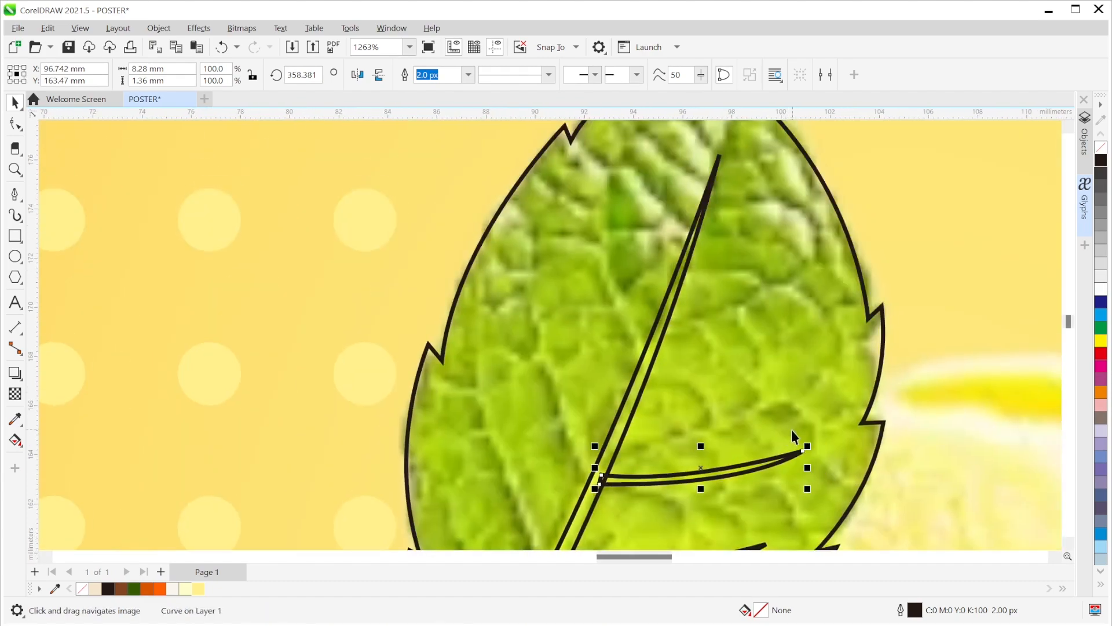
{"action": "left_click_drag", "start_coordinate": [743, 474], "coordinate": [794, 331]}
{"action": "scroll", "coordinate": [794, 331], "scroll_direction": "down", "scroll_amount": 3}
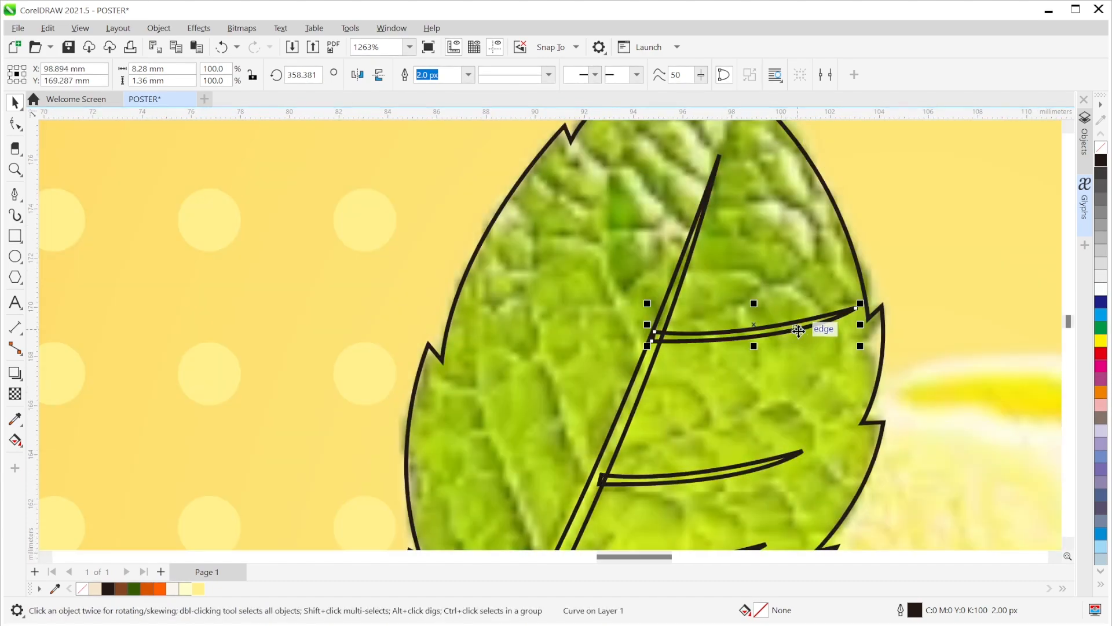
{"action": "left_click", "coordinate": [803, 405]}
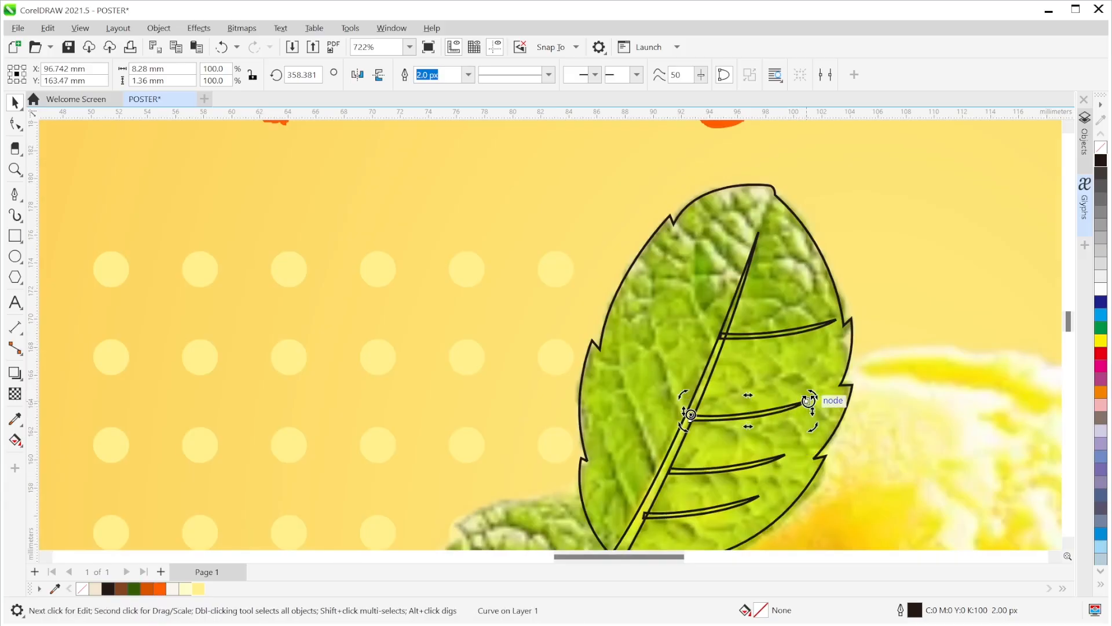
{"action": "left_click_drag", "start_coordinate": [815, 393], "coordinate": [837, 384]}
- Tilt the lower and upper right-side veins upward so they match each other
{"action": "left_click", "coordinate": [782, 459]}
{"action": "left_click", "coordinate": [786, 454]}
{"action": "left_click_drag", "start_coordinate": [795, 449], "coordinate": [850, 438]}
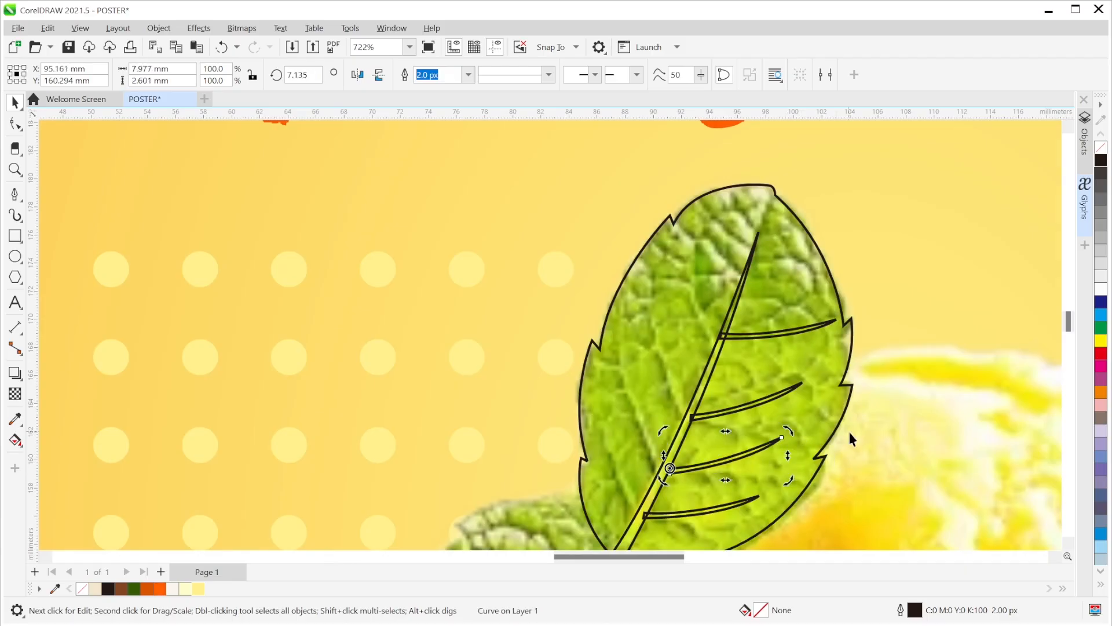
{"action": "left_click", "coordinate": [754, 338]}
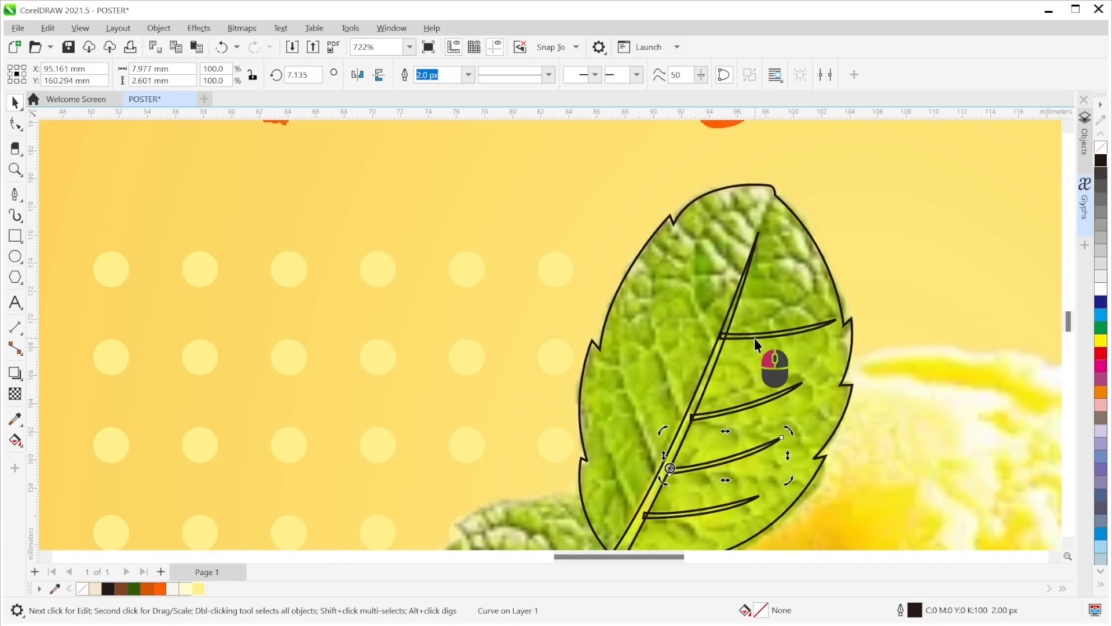
{"action": "left_click", "coordinate": [844, 321]}
{"action": "left_click_drag", "start_coordinate": [844, 318], "coordinate": [804, 292]}
{"action": "left_click", "coordinate": [819, 288]}
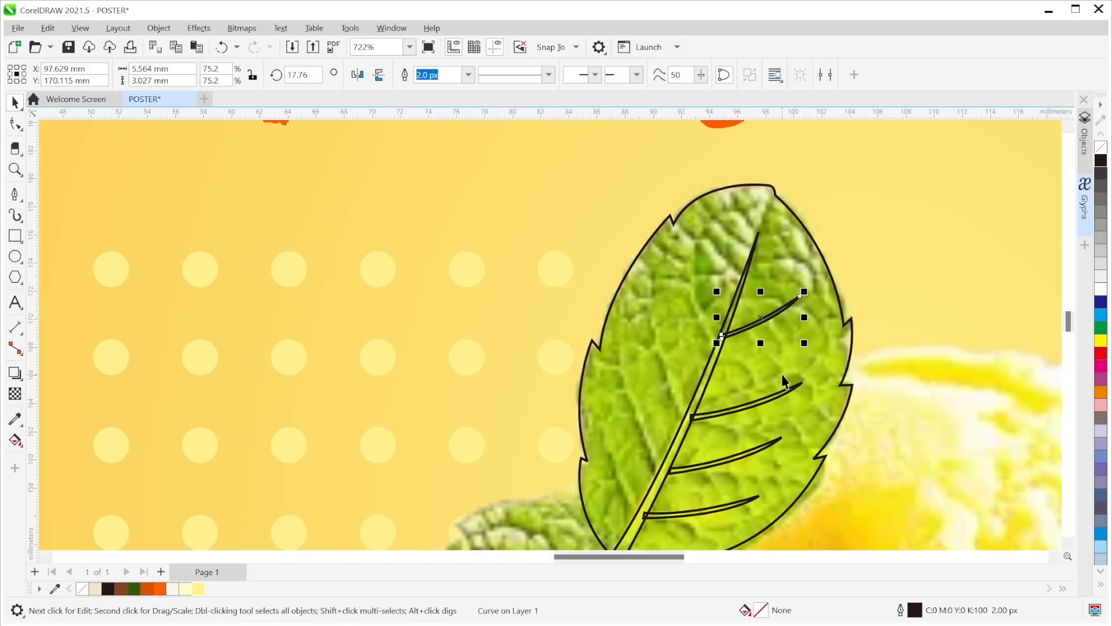
- Tilt the lower vein to about 14 degrees and move the top vein near the leaf tip
{"action": "left_click", "coordinate": [788, 395]}
{"action": "left_click", "coordinate": [807, 389]}
{"action": "left_click_drag", "start_coordinate": [808, 375], "coordinate": [814, 359]}
{"action": "scroll", "coordinate": [909, 388], "scroll_direction": "down", "scroll_amount": 2}
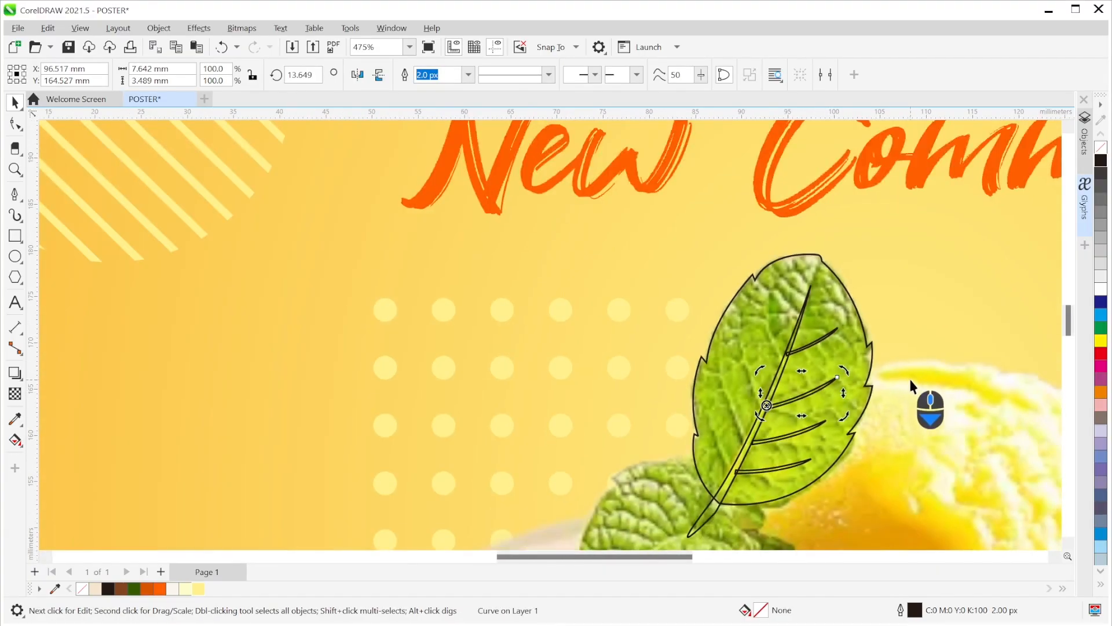
{"action": "scroll", "coordinate": [805, 343], "scroll_direction": "up", "scroll_amount": 4}
{"action": "left_click", "coordinate": [811, 344]}
{"action": "left_click_drag", "start_coordinate": [812, 346], "coordinate": [813, 360]}
{"action": "scroll", "coordinate": [813, 360], "scroll_direction": "down", "scroll_amount": 3}
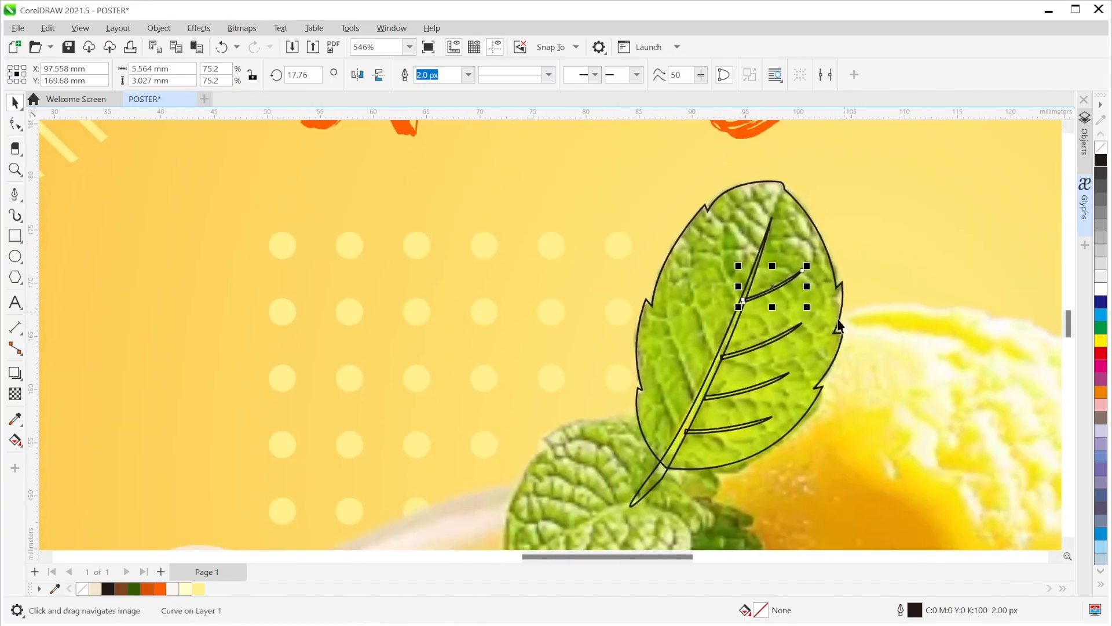
{"action": "left_click", "coordinate": [856, 329]}
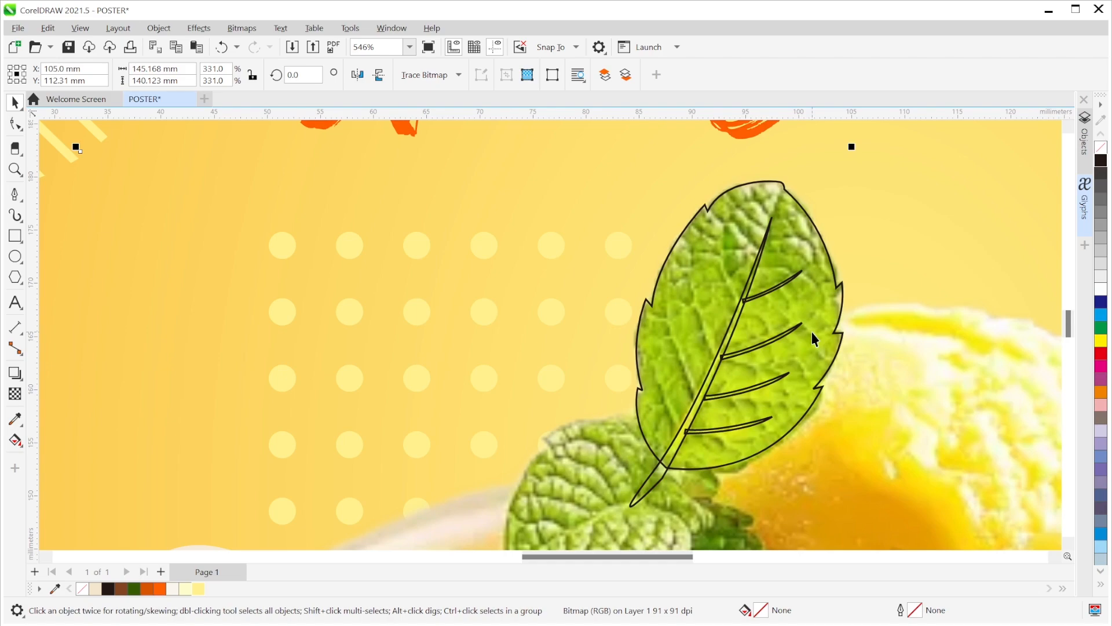
- Mirror a copy of the top vein to the left of the midrib and rotate it upward
{"action": "left_click", "coordinate": [780, 298]}
{"action": "scroll", "coordinate": [811, 287], "scroll_direction": "up", "scroll_amount": 2}
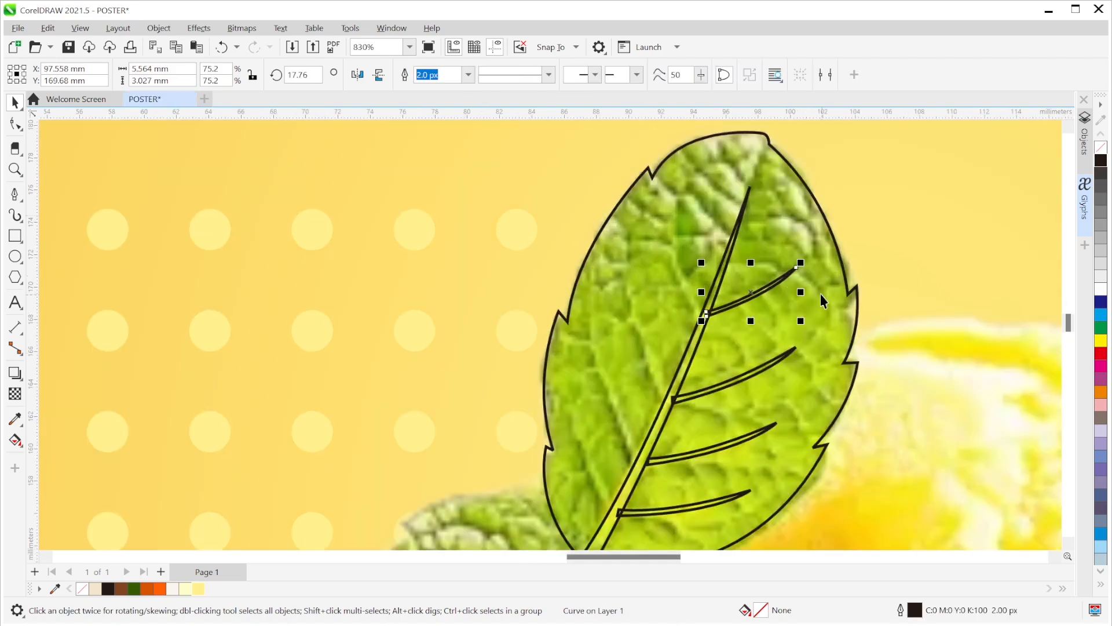
{"action": "left_click_drag", "start_coordinate": [804, 292], "coordinate": [658, 251]}
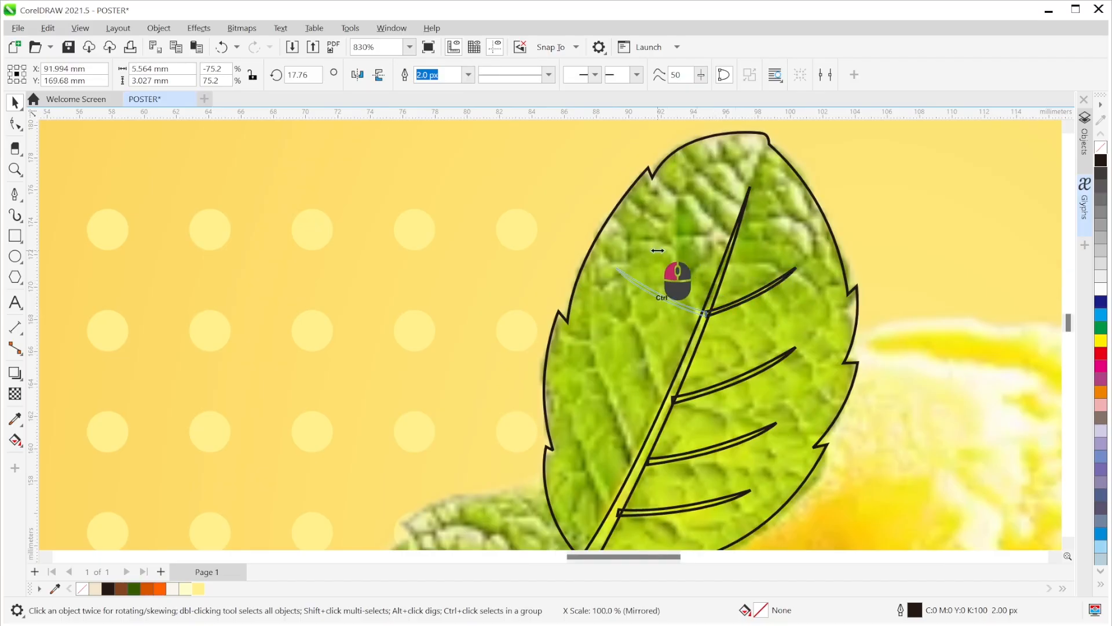
{"action": "left_click_drag", "start_coordinate": [657, 250], "coordinate": [657, 250]}
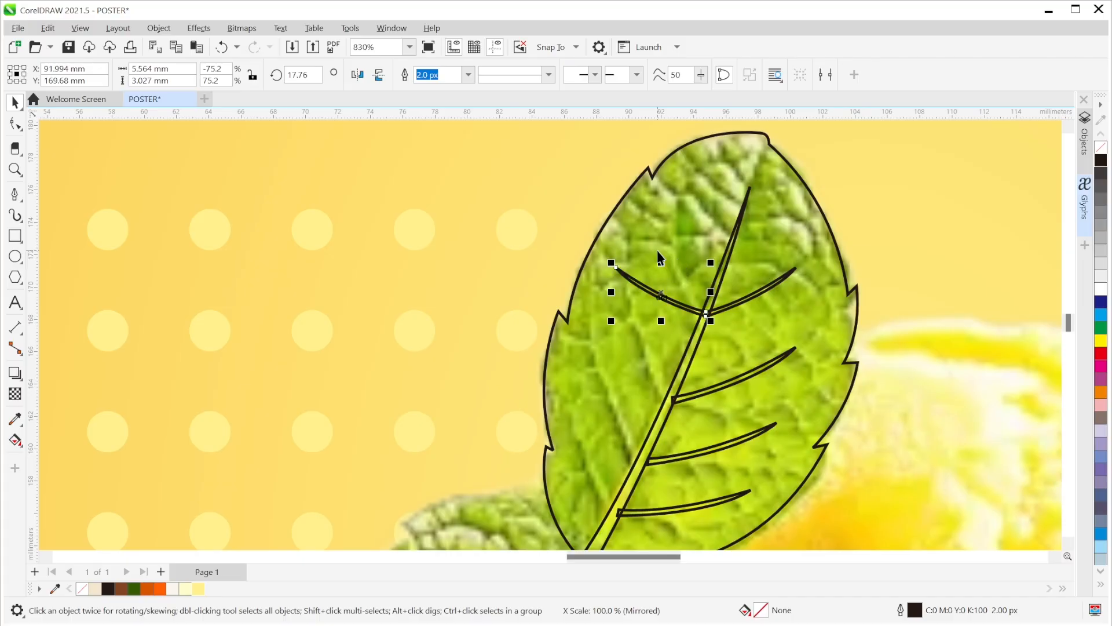
{"action": "left_click", "coordinate": [658, 289]}
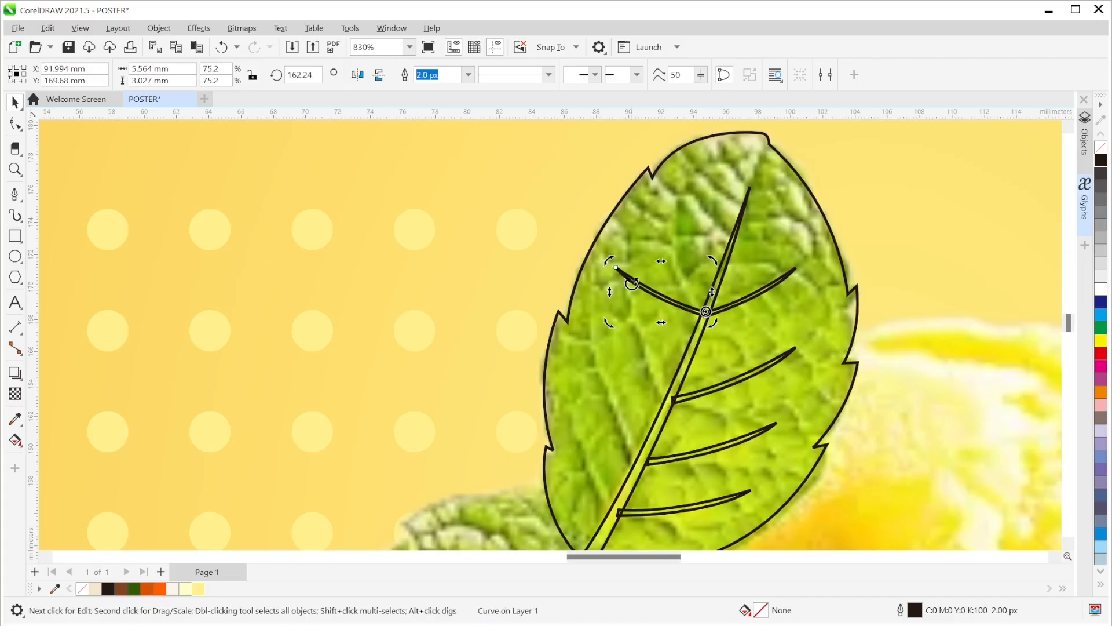
{"action": "left_click_drag", "start_coordinate": [608, 261], "coordinate": [664, 217]}
- Mirror a copy of the next vein to the left and rotate it to follow the photo's veins
{"action": "left_click", "coordinate": [765, 366]}
{"action": "left_click_drag", "start_coordinate": [800, 376], "coordinate": [653, 367], "text": "ctrl"}
{"action": "right_click", "coordinate": [654, 367]}
{"action": "left_click", "coordinate": [626, 383]}
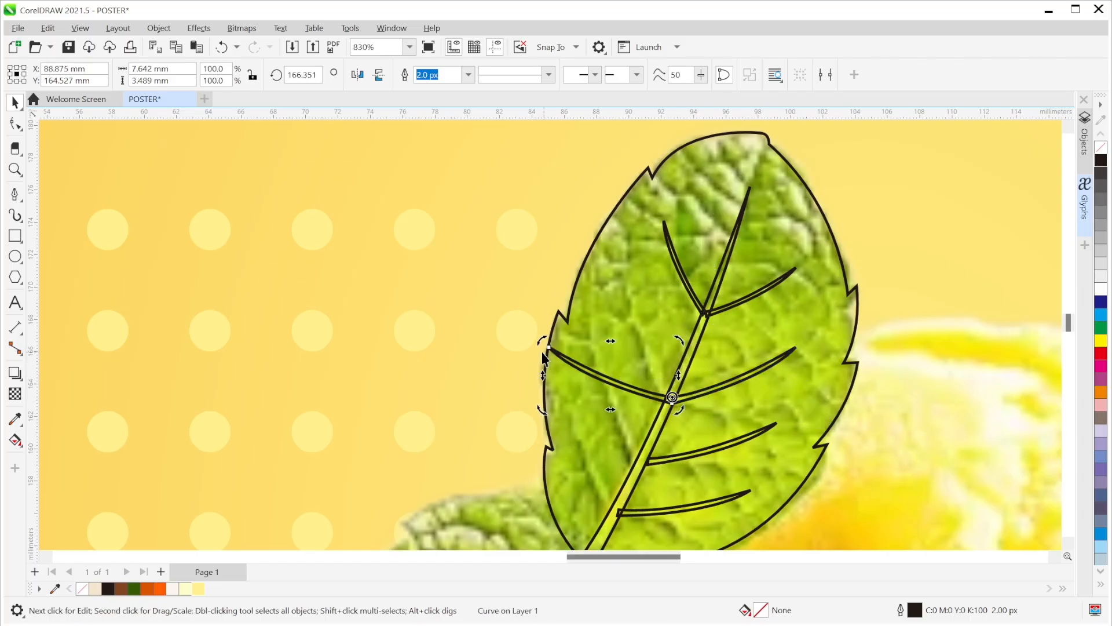
{"action": "left_click_drag", "start_coordinate": [543, 341], "coordinate": [630, 295]}
{"action": "left_click_drag", "start_coordinate": [725, 424], "coordinate": [689, 307]}
{"action": "left_click", "coordinate": [819, 325]}
{"action": "left_click", "coordinate": [615, 305]}
{"action": "left_click_drag", "start_coordinate": [605, 296], "coordinate": [684, 211]}
- Mirror the lowest vein onto the left side, rotating it around its end point
{"action": "left_click_drag", "start_coordinate": [718, 339], "coordinate": [760, 282]}
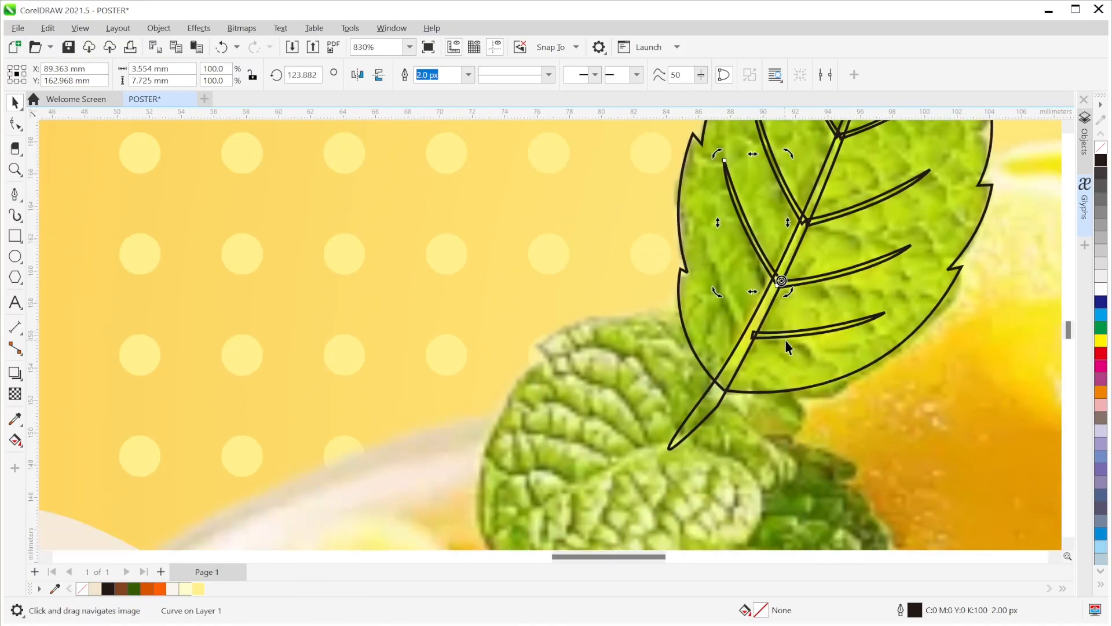
{"action": "left_click", "coordinate": [787, 336]}
{"action": "left_click_drag", "start_coordinate": [890, 325], "coordinate": [698, 259]}
{"action": "left_click", "coordinate": [657, 326]}
{"action": "key", "text": "ctrl+z"}
{"action": "left_click_drag", "start_coordinate": [686, 325], "coordinate": [752, 331]}
{"action": "left_click_drag", "start_coordinate": [613, 304], "coordinate": [703, 234]}
{"action": "left_click", "coordinate": [711, 230]}
{"action": "scroll", "coordinate": [828, 280], "scroll_direction": "down", "scroll_amount": 1}
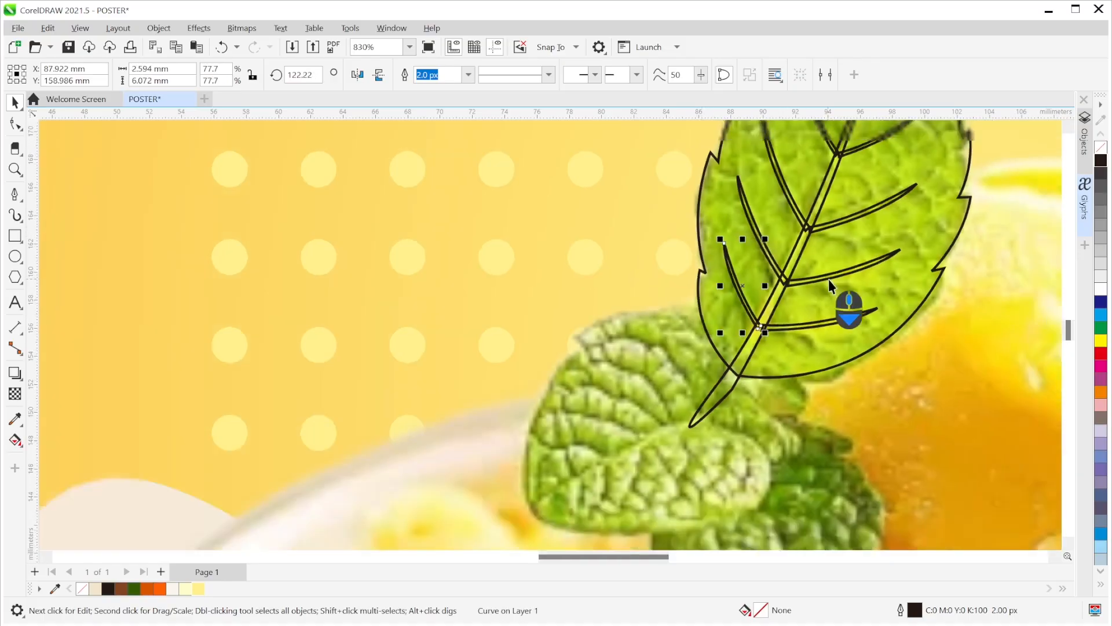
{"action": "scroll", "coordinate": [829, 280], "scroll_direction": "down", "scroll_amount": 1}
{"action": "left_click_drag", "start_coordinate": [821, 278], "coordinate": [627, 374]}
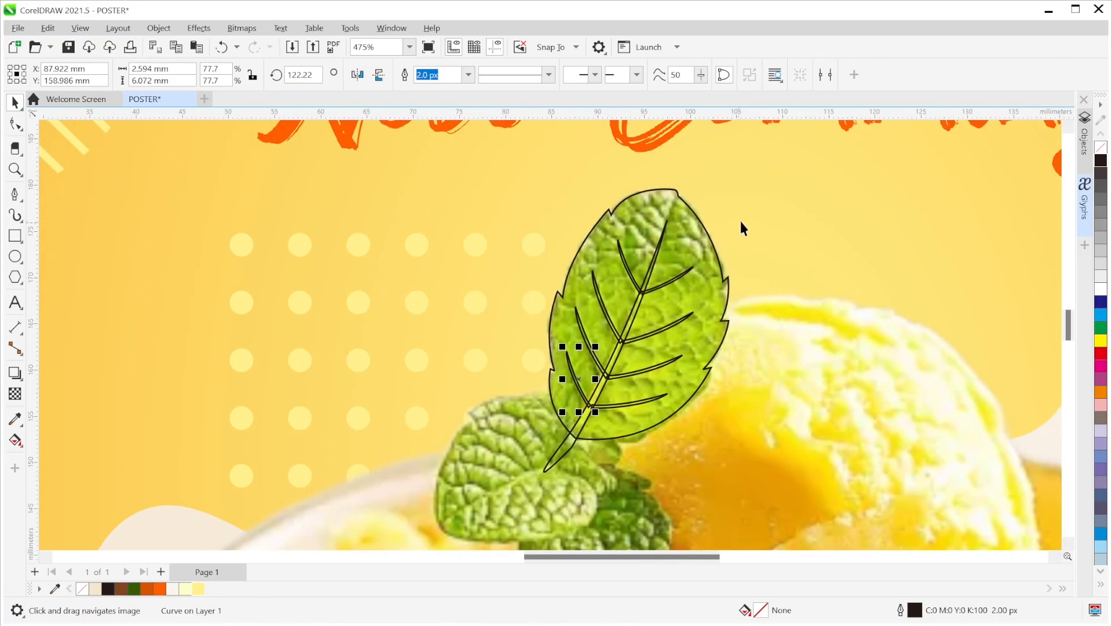
{"action": "left_click", "coordinate": [783, 211]}
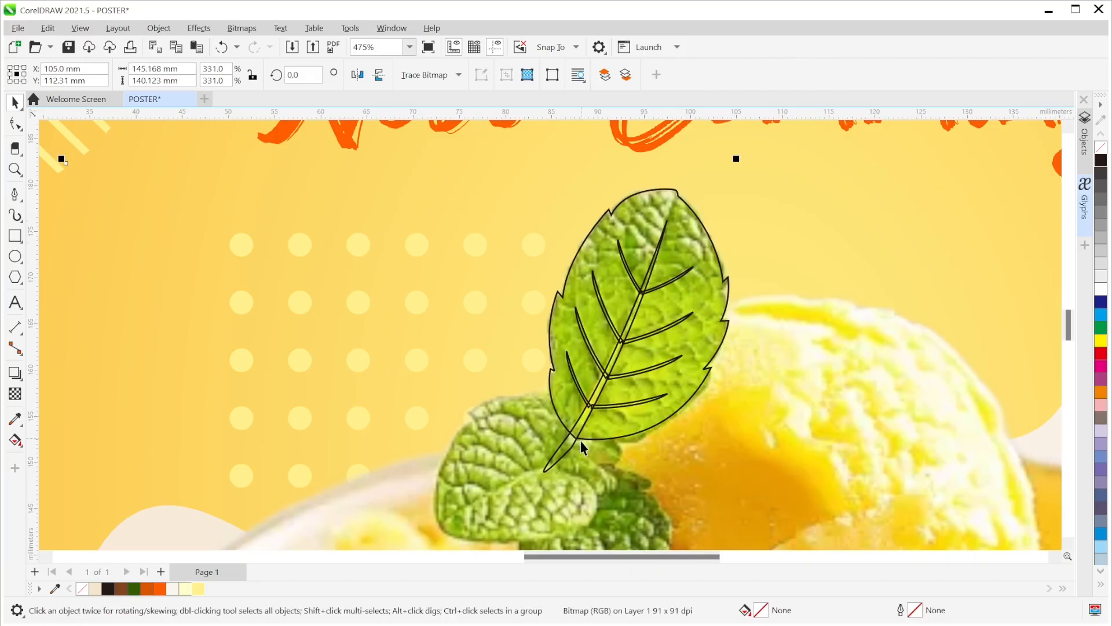
{"action": "scroll", "coordinate": [671, 277], "scroll_direction": "up", "scroll_amount": 1}
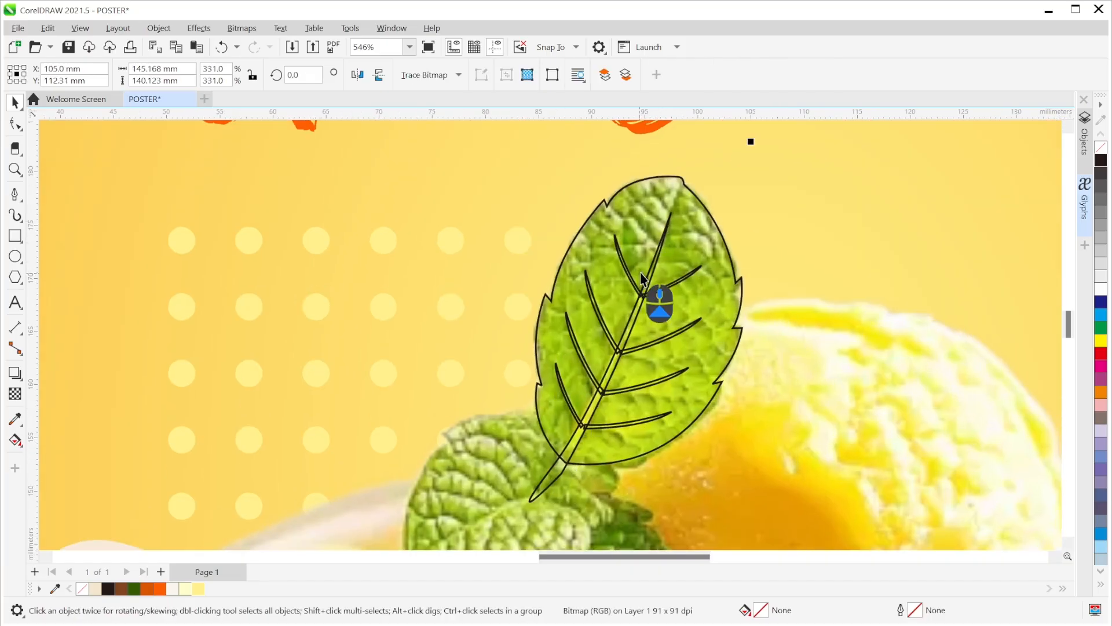
- Select all the vein lines and weld them, which mistakenly includes the leaf photo
{"action": "left_click", "coordinate": [656, 262], "text": "shift"}
{"action": "left_click", "coordinate": [681, 282], "text": "shift"}
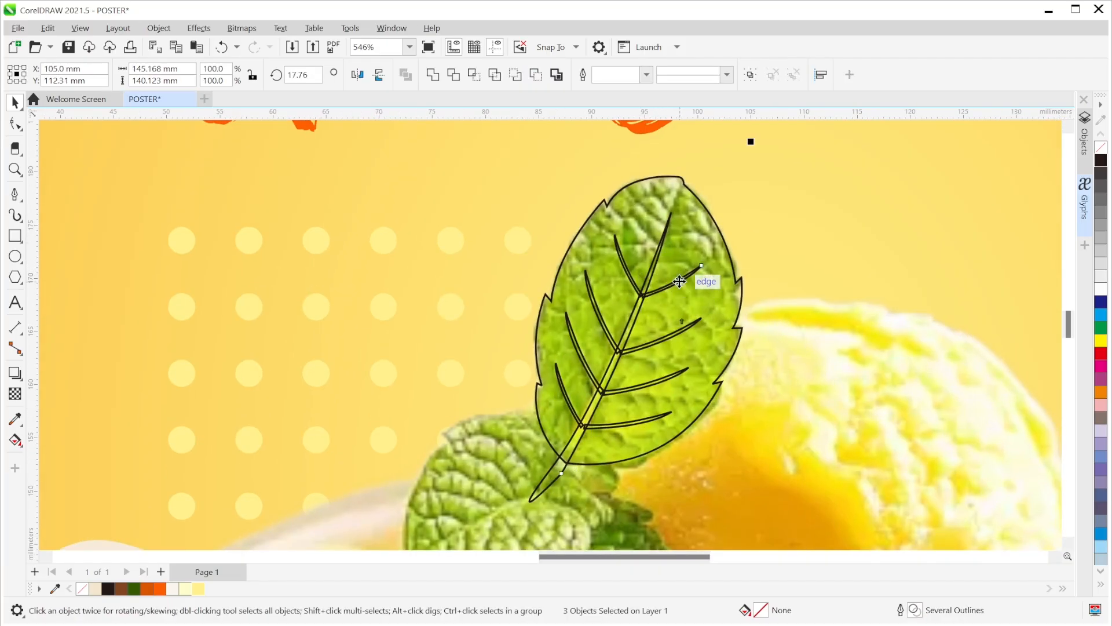
{"action": "left_click", "coordinate": [626, 272], "text": "shift"}
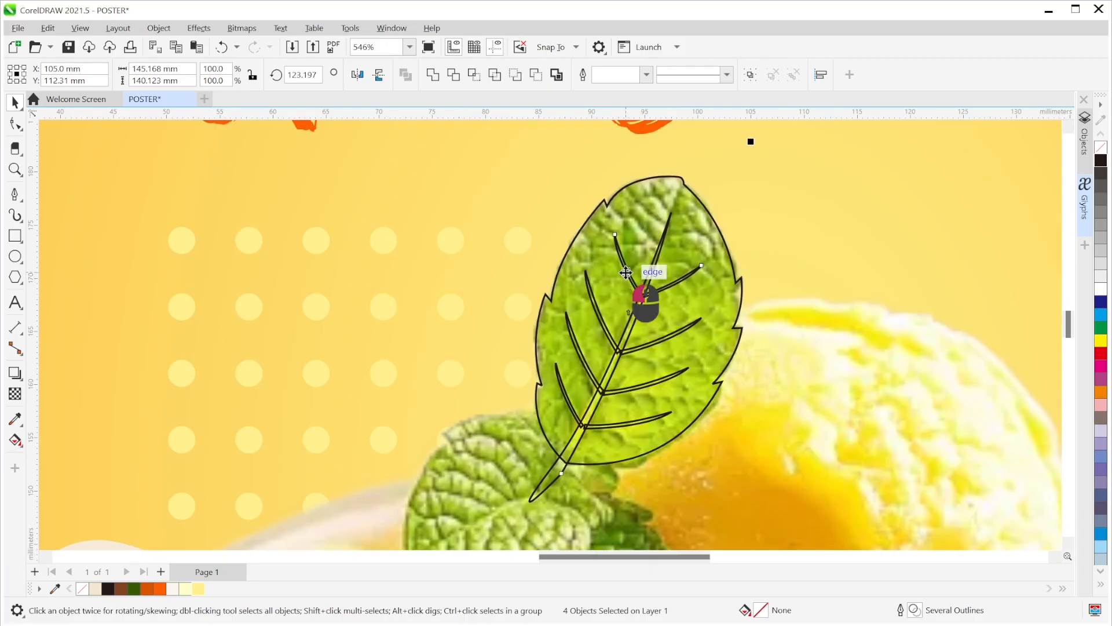
{"action": "left_click", "coordinate": [653, 343], "text": "shift"}
{"action": "left_click", "coordinate": [662, 382], "text": "shift"}
{"action": "left_click", "coordinate": [594, 371], "text": "shift"}
{"action": "left_click", "coordinate": [568, 401], "text": "shift"}
{"action": "left_click", "coordinate": [619, 426], "text": "shift"}
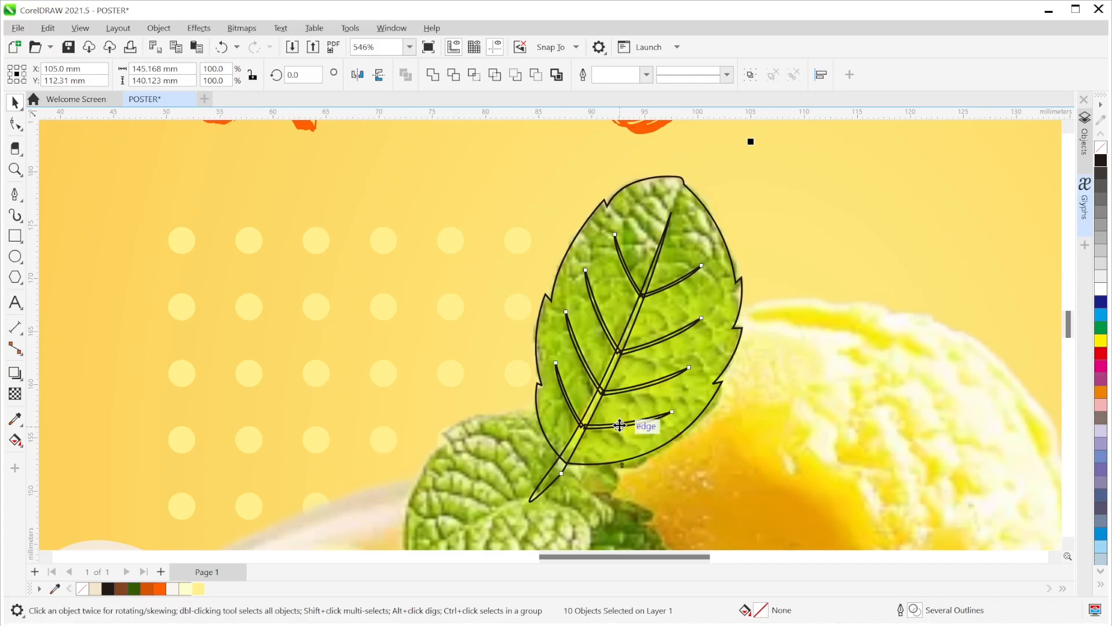
{"action": "left_click", "coordinate": [436, 82]}
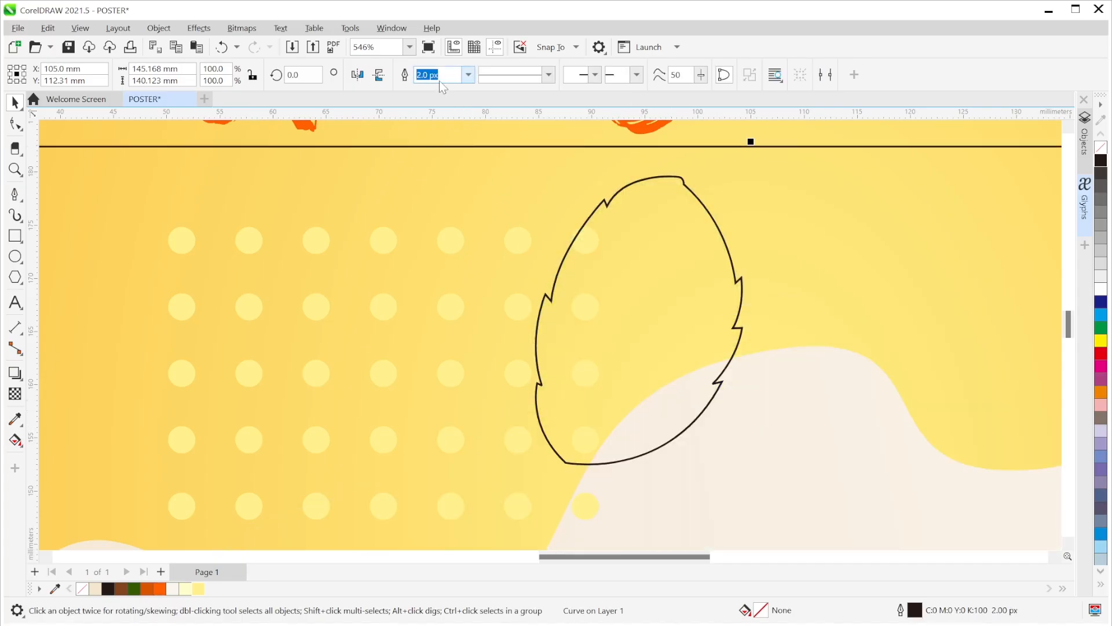
- Undo that weld, remove the leaf photo from the selection, and weld just the nine veins
{"action": "key", "text": "ctrl+z"}
{"action": "scroll", "coordinate": [744, 168], "scroll_direction": "down", "scroll_amount": 3}
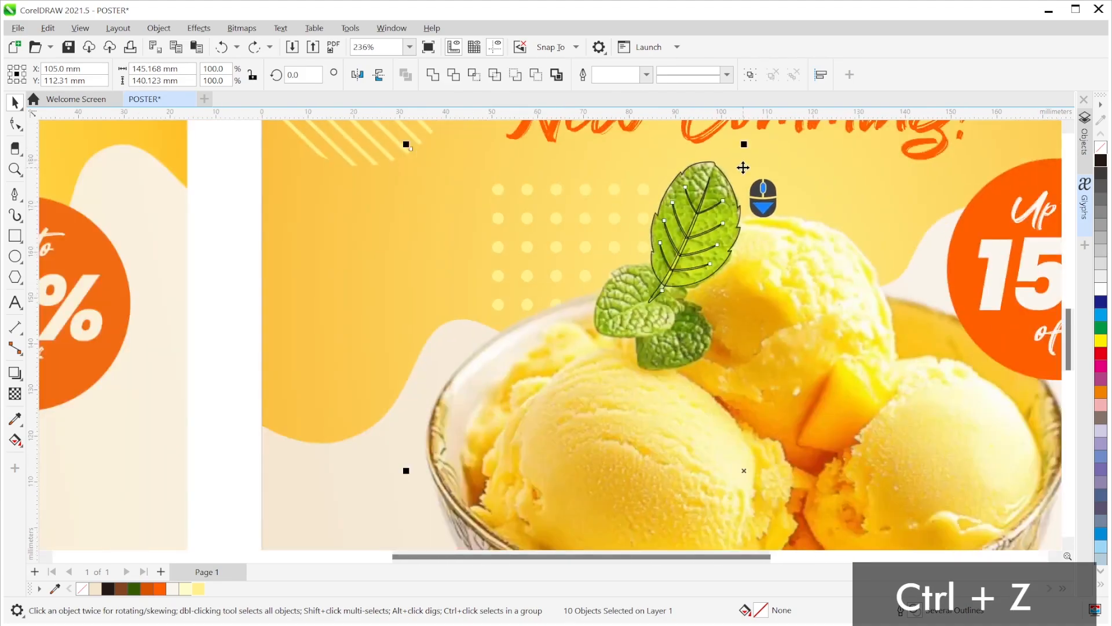
{"action": "left_click_drag", "start_coordinate": [797, 251], "coordinate": [751, 255]}
{"action": "left_click", "coordinate": [773, 290], "text": "shift"}
{"action": "scroll", "coordinate": [759, 278], "scroll_direction": "up", "scroll_amount": 5}
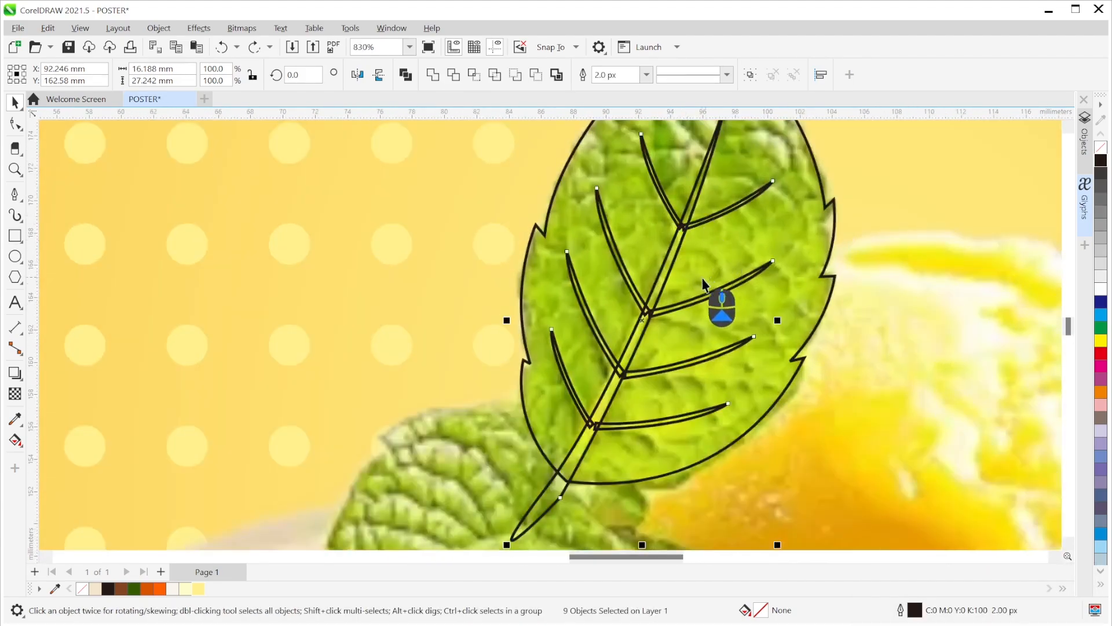
{"action": "scroll", "coordinate": [703, 282], "scroll_direction": "down", "scroll_amount": 3}
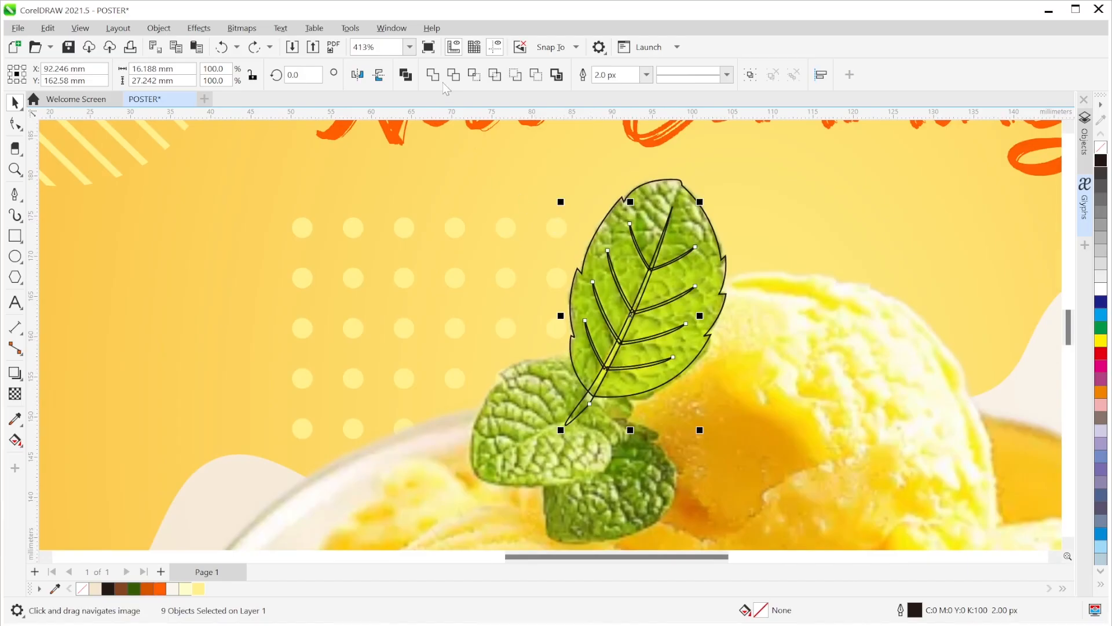
{"action": "left_click", "coordinate": [440, 81]}
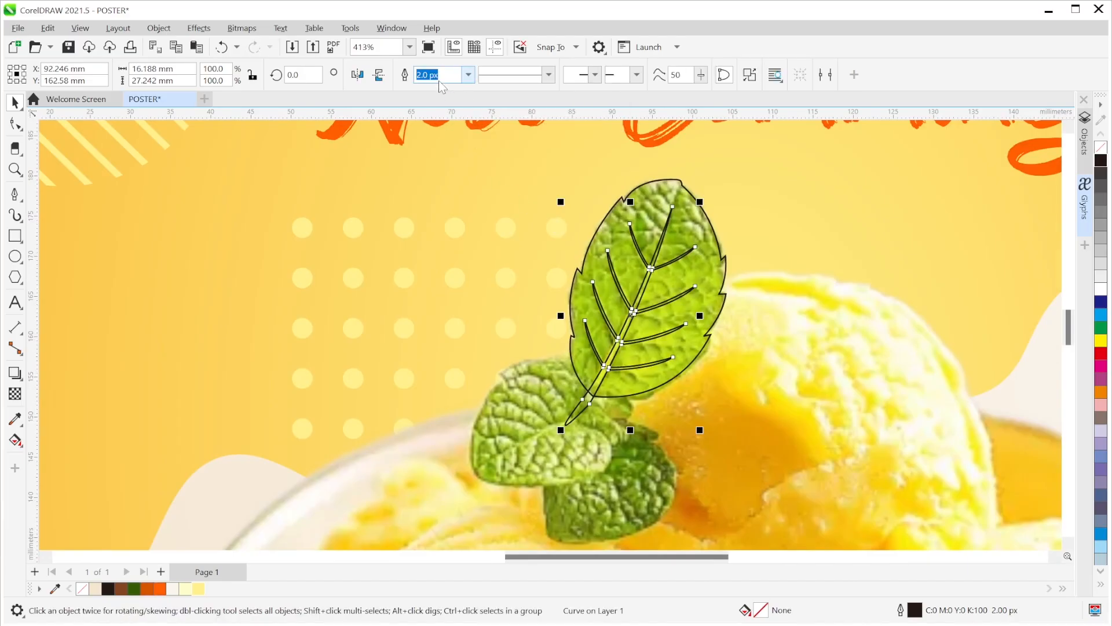
- Undo an accidental move of the leaf outline and bring the leaf's stem back into view
{"action": "left_click", "coordinate": [680, 335]}
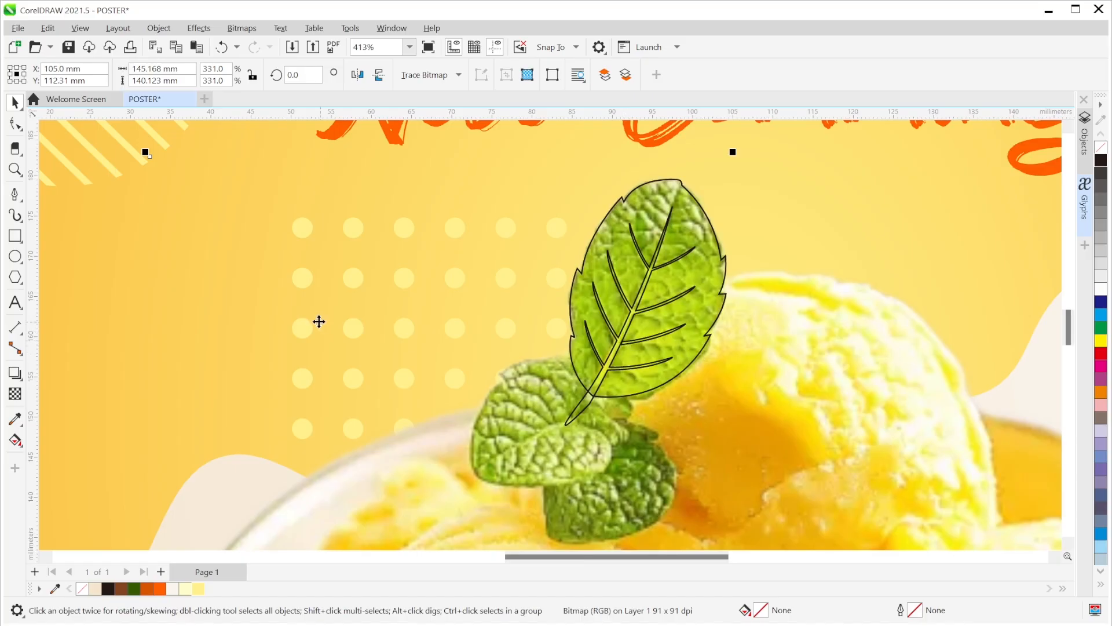
{"action": "left_click", "coordinate": [592, 401]}
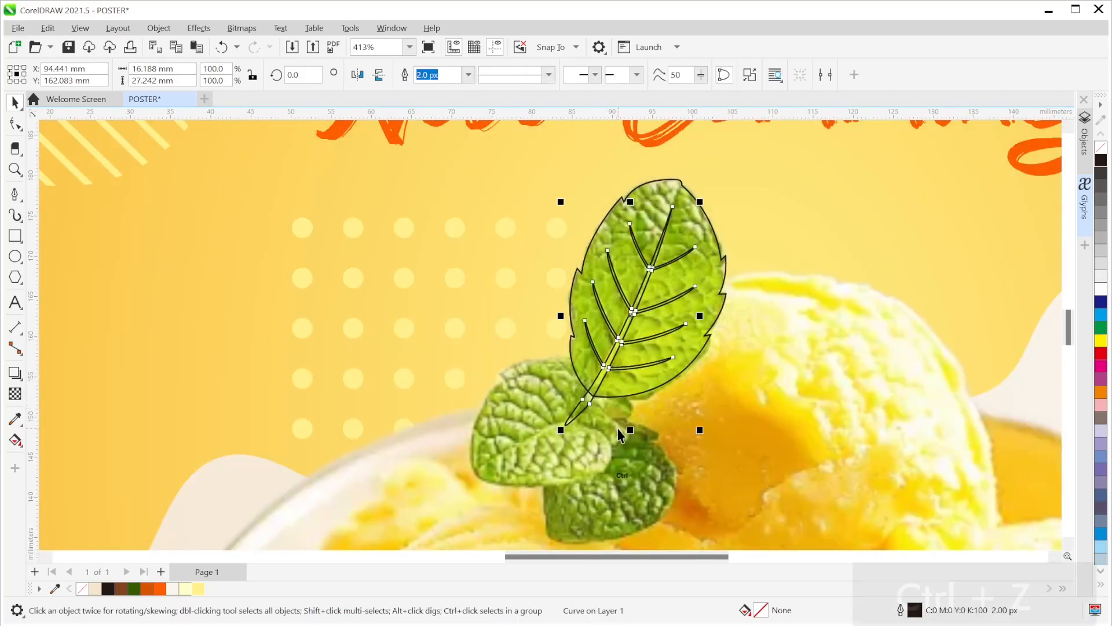
{"action": "key", "text": "ctrl+z"}
{"action": "scroll", "coordinate": [620, 431], "scroll_direction": "down", "scroll_amount": 2}
{"action": "scroll", "coordinate": [387, 434], "scroll_direction": "down", "scroll_amount": 2}
{"action": "left_click_drag", "start_coordinate": [388, 434], "coordinate": [823, 103]}
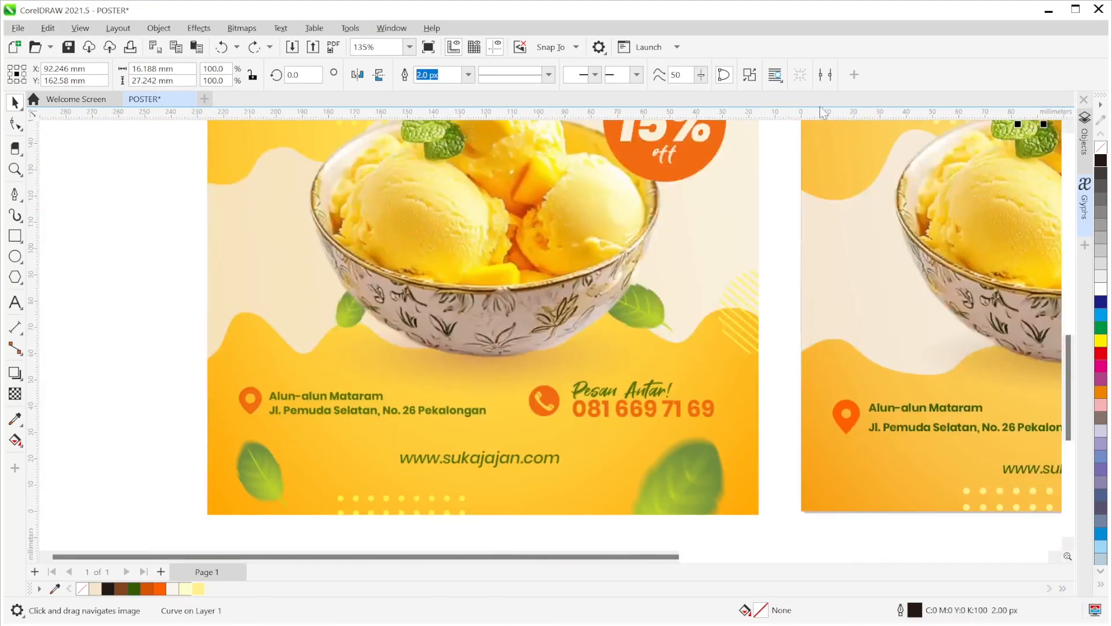
{"action": "scroll", "coordinate": [677, 326], "scroll_direction": "up", "scroll_amount": 3}
{"action": "scroll", "coordinate": [830, 316], "scroll_direction": "down", "scroll_amount": 2}
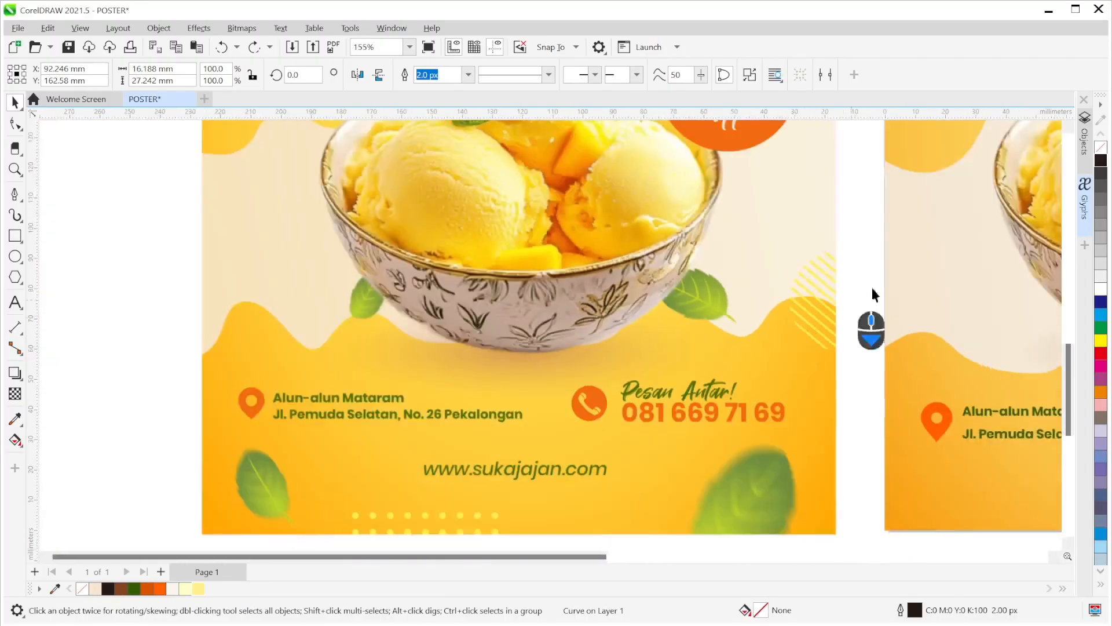
{"action": "left_click_drag", "start_coordinate": [942, 259], "coordinate": [342, 449]}
{"action": "scroll", "coordinate": [550, 234], "scroll_direction": "up", "scroll_amount": 5}
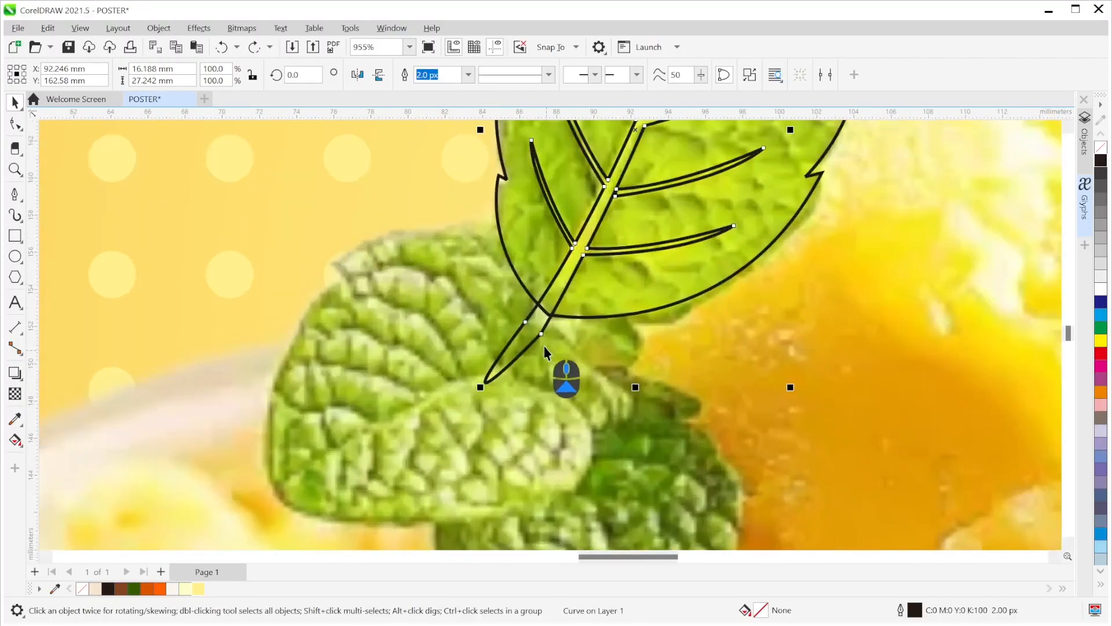
- Make the stem's end node smooth and add a tip node pulled down-left into a point
{"action": "left_click", "coordinate": [15, 123]}
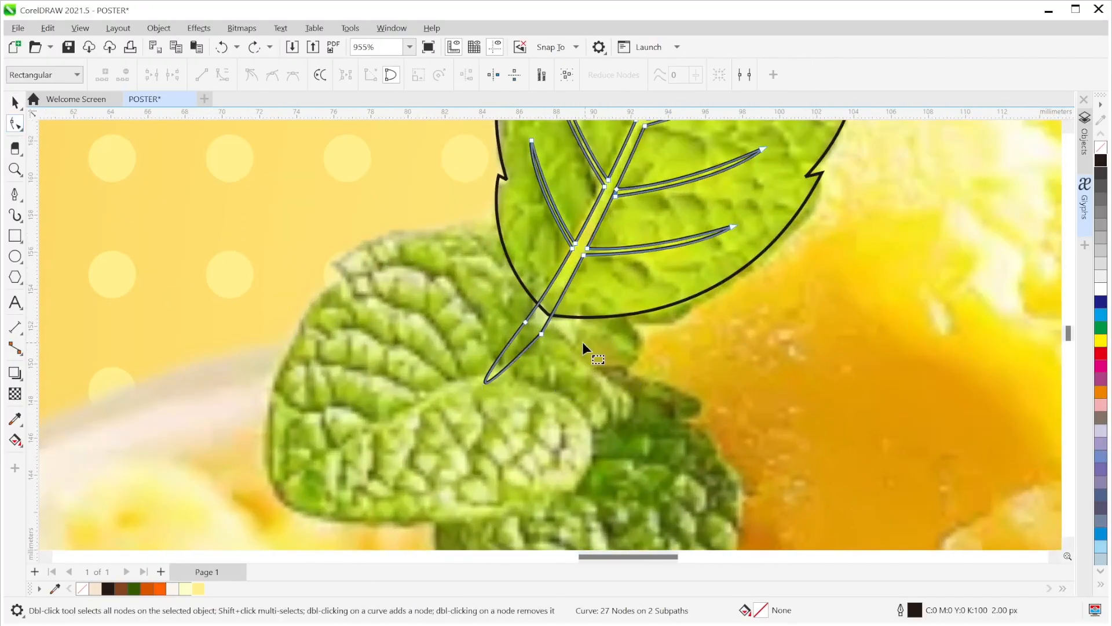
{"action": "left_click", "coordinate": [541, 334]}
{"action": "left_click_drag", "start_coordinate": [425, 454], "coordinate": [446, 442]}
{"action": "key", "text": "ctrl+z"}
{"action": "left_click_drag", "start_coordinate": [537, 340], "coordinate": [494, 381]}
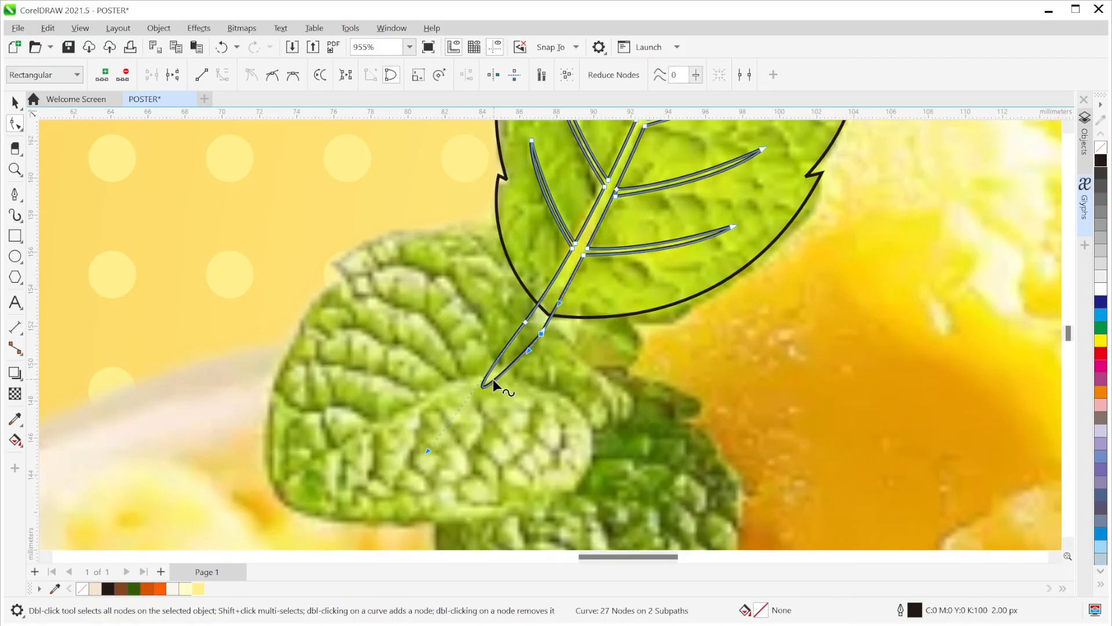
{"action": "left_click", "coordinate": [526, 321]}
{"action": "left_click", "coordinate": [273, 76]}
{"action": "left_click_drag", "start_coordinate": [429, 452], "coordinate": [530, 353]}
{"action": "double_click", "coordinate": [511, 360]}
{"action": "left_click_drag", "start_coordinate": [509, 362], "coordinate": [477, 387]}
- Nudge a stem node slightly to refine the taper, then deselect the leaf outline
{"action": "scroll", "coordinate": [515, 371], "scroll_direction": "up", "scroll_amount": 2}
{"action": "key", "text": "space"}
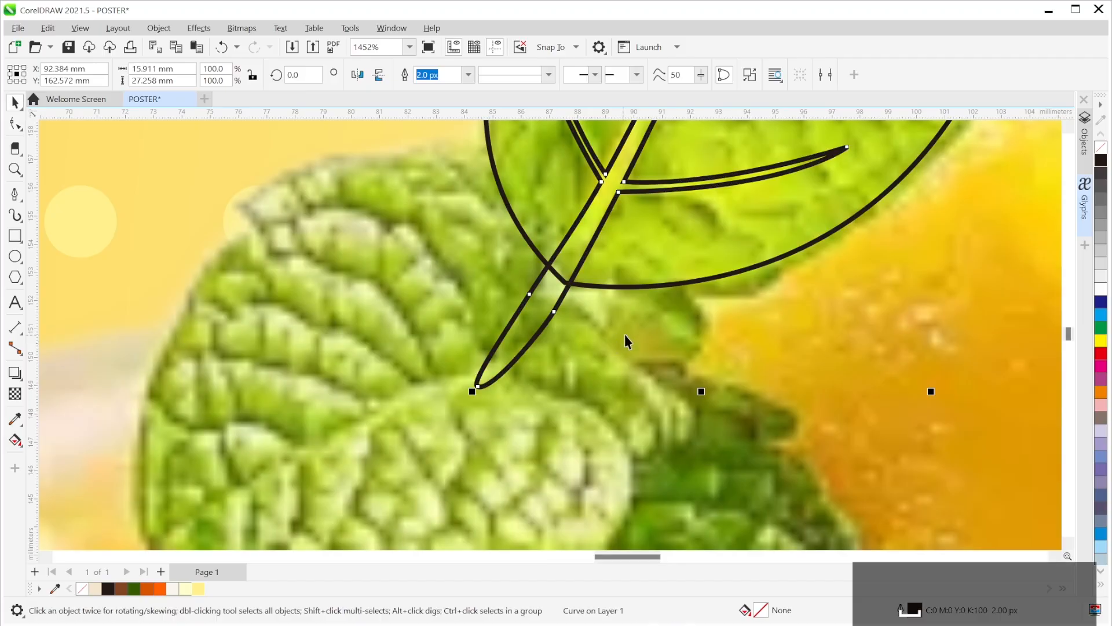
{"action": "scroll", "coordinate": [627, 334], "scroll_direction": "down", "scroll_amount": 3}
{"action": "left_click", "coordinate": [525, 337]}
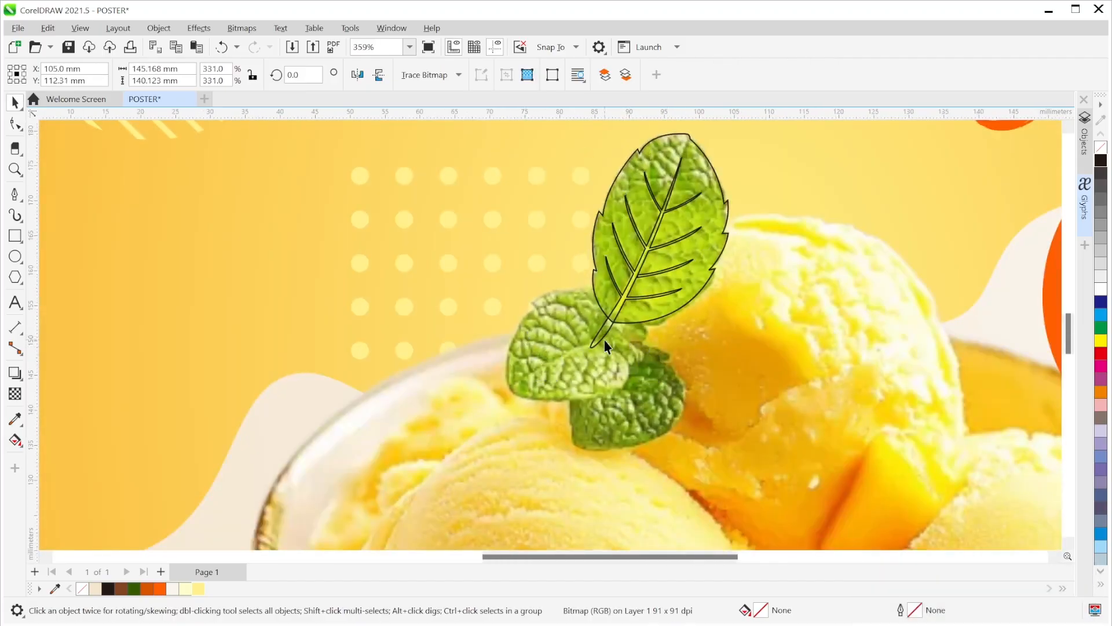
{"action": "scroll", "coordinate": [604, 341], "scroll_direction": "up", "scroll_amount": 6}
{"action": "key", "text": "space"}
{"action": "left_click", "coordinate": [625, 296]}
{"action": "left_click_drag", "start_coordinate": [601, 286], "coordinate": [606, 292]}
{"action": "scroll", "coordinate": [643, 292], "scroll_direction": "down", "scroll_amount": 5}
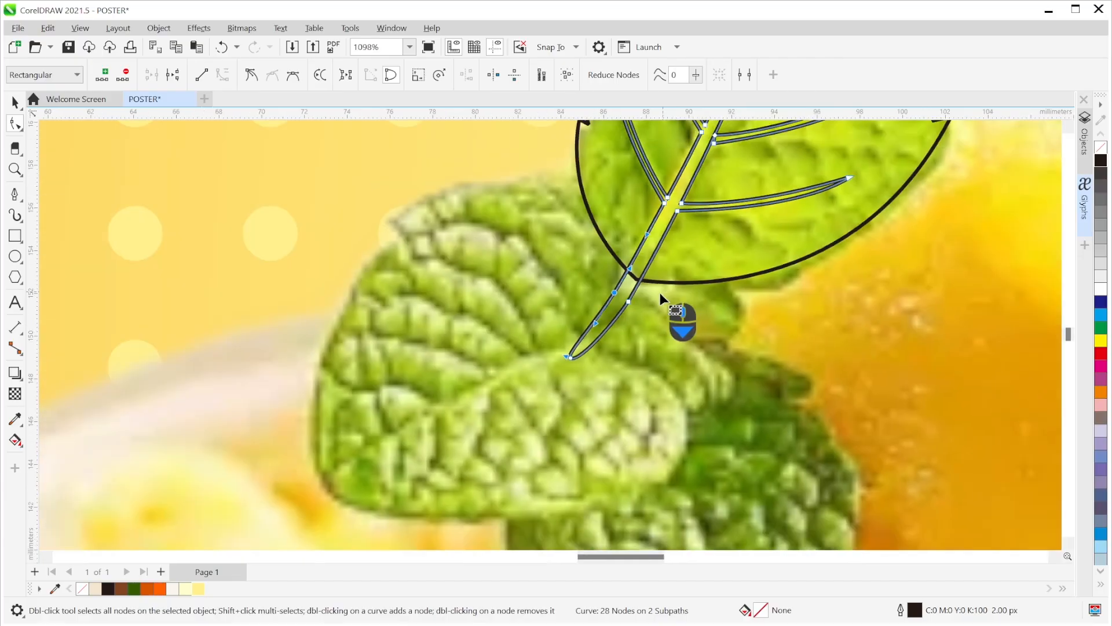
{"action": "key", "text": "space"}
{"action": "left_click_drag", "start_coordinate": [721, 285], "coordinate": [694, 314]}
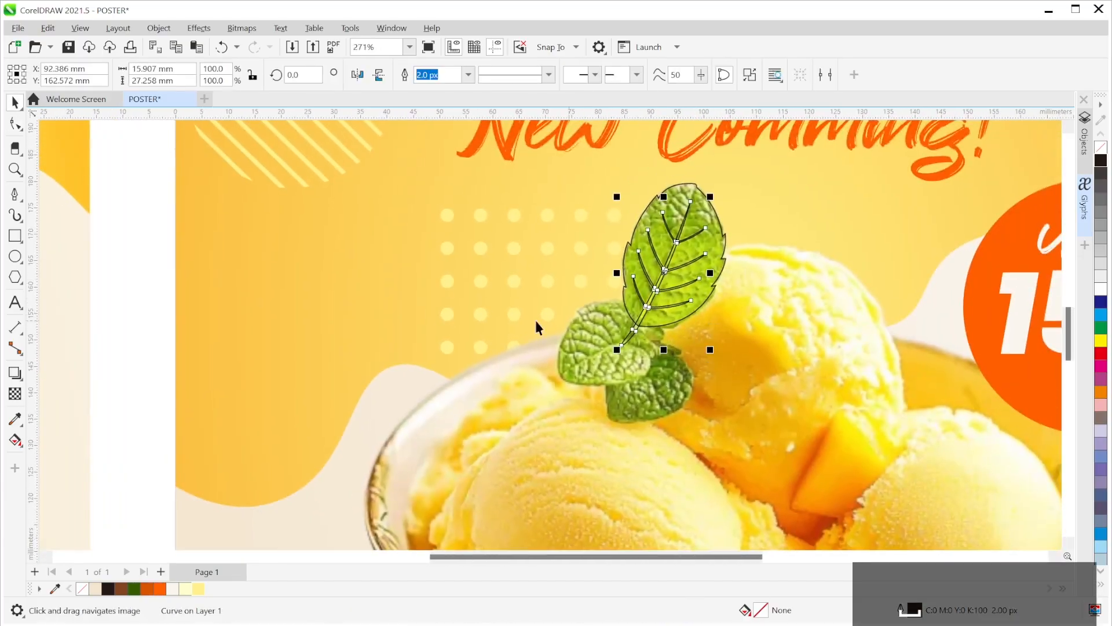
{"action": "left_click", "coordinate": [137, 228]}
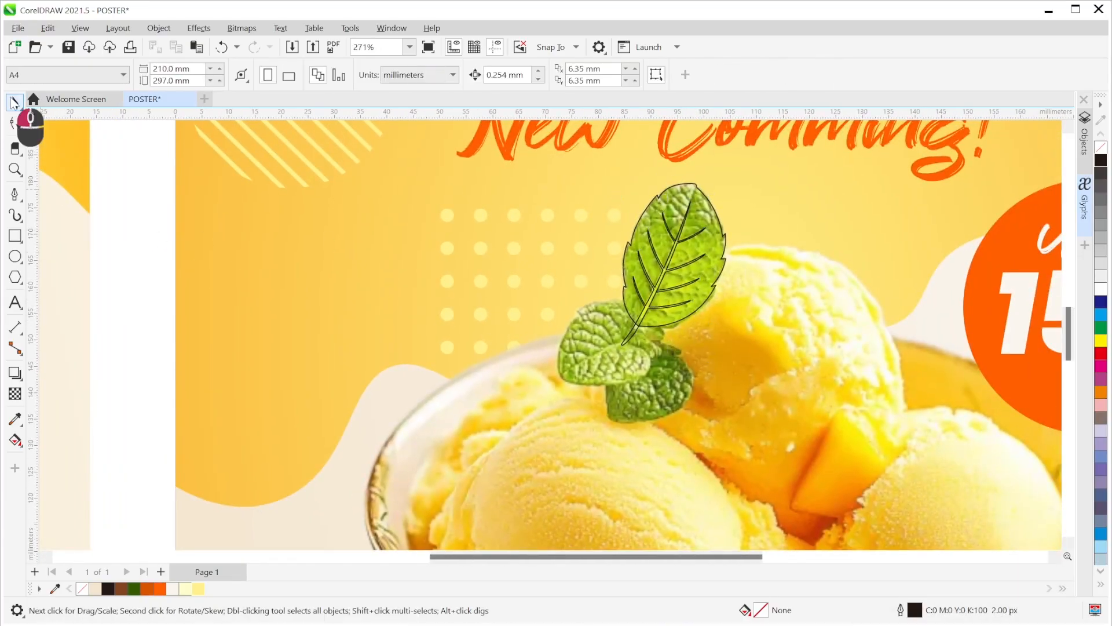
- Sample the midrib's #E6E924 yellow-green and set the vein curve's outline to none
{"action": "scroll", "coordinate": [758, 317], "scroll_direction": "up", "scroll_amount": 4}
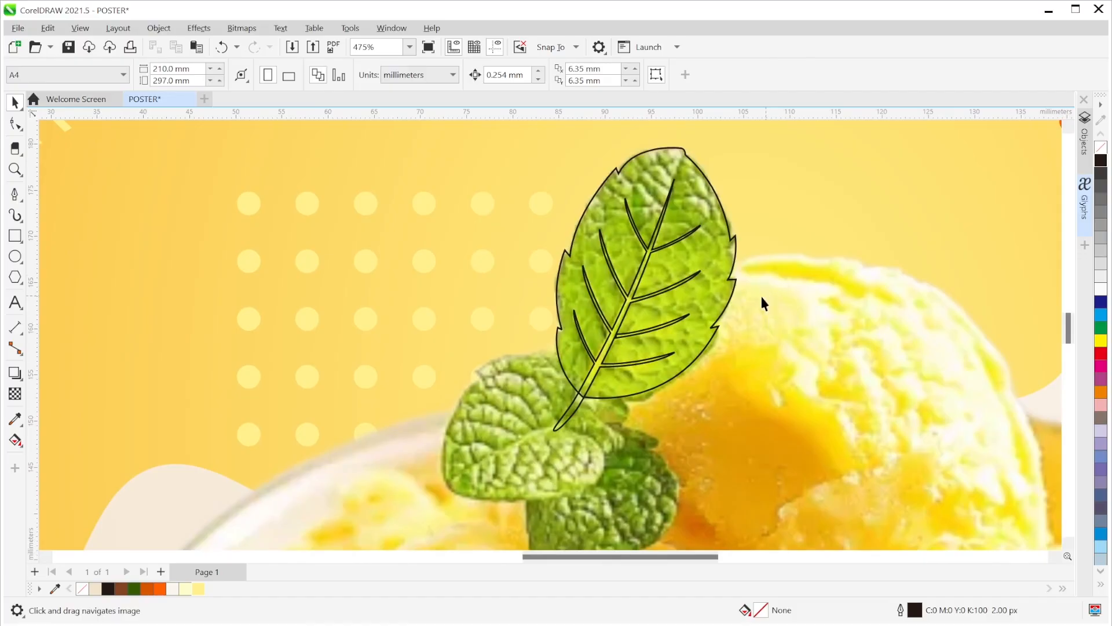
{"action": "left_click", "coordinate": [14, 419]}
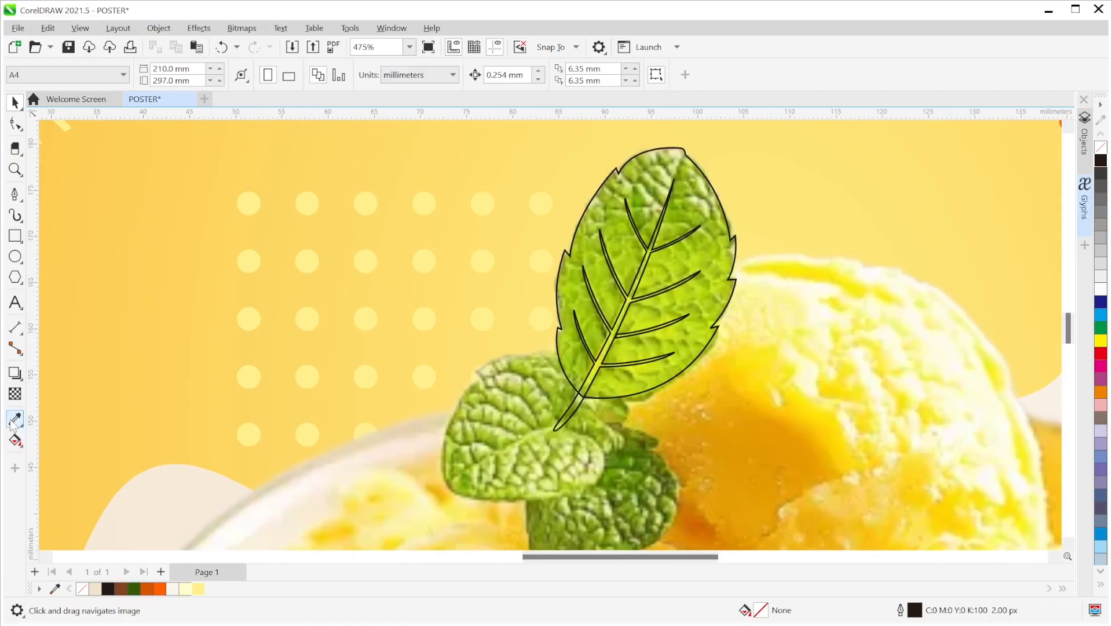
{"action": "scroll", "coordinate": [598, 366], "scroll_direction": "up", "scroll_amount": 5}
{"action": "left_click", "coordinate": [597, 366]}
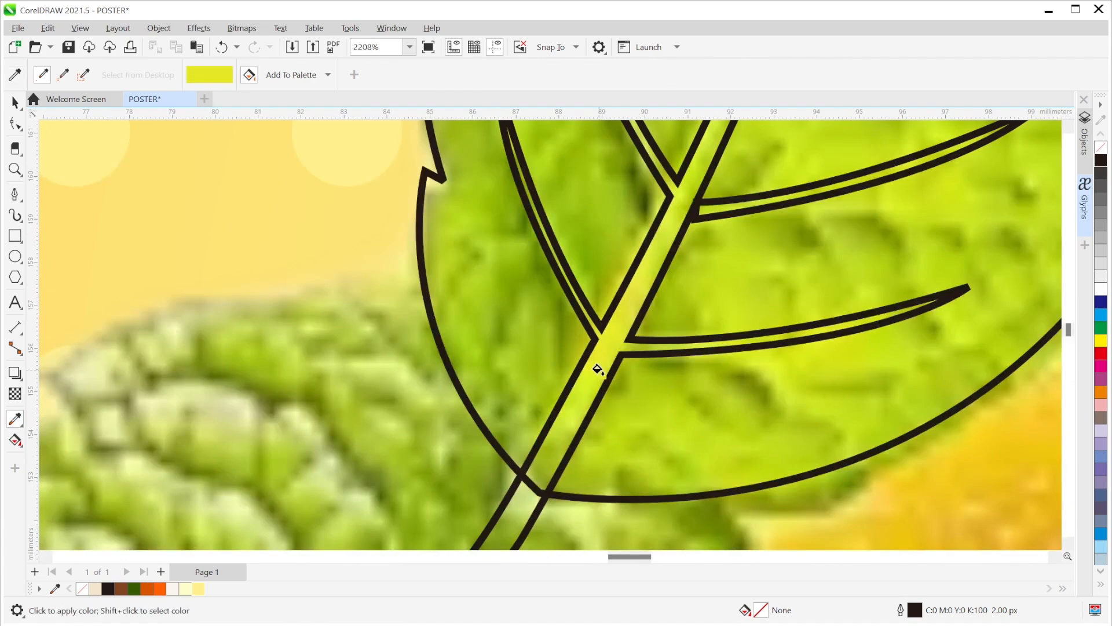
{"action": "scroll", "coordinate": [596, 369], "scroll_direction": "down", "scroll_amount": 4}
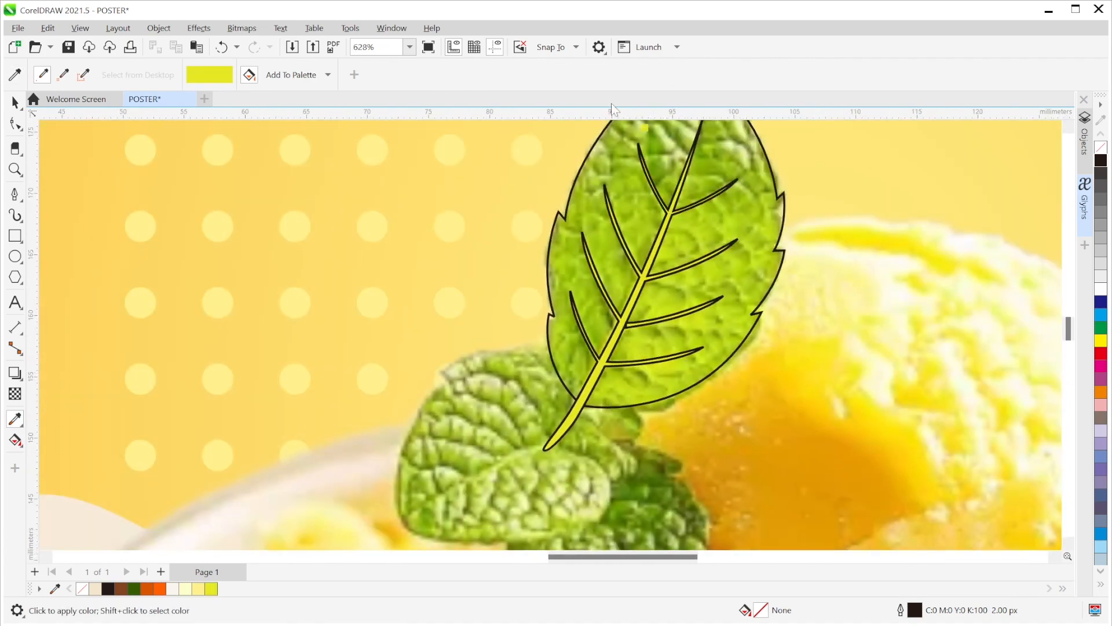
{"action": "key", "text": "space"}
{"action": "left_click", "coordinate": [652, 281]}
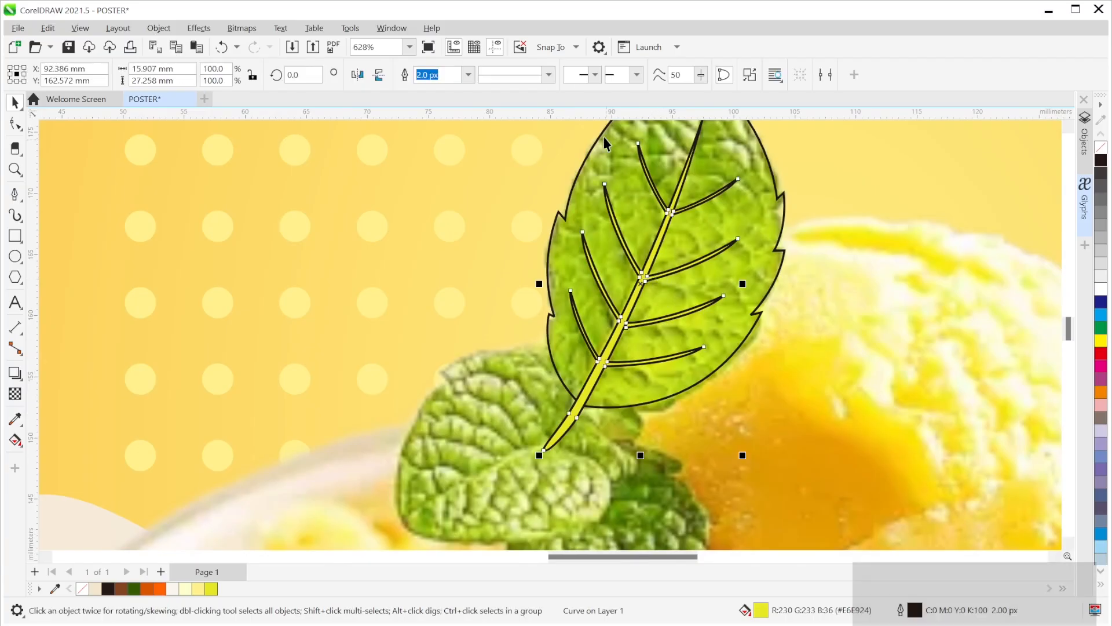
{"action": "left_click", "coordinate": [468, 75]}
{"action": "left_click", "coordinate": [459, 94]}
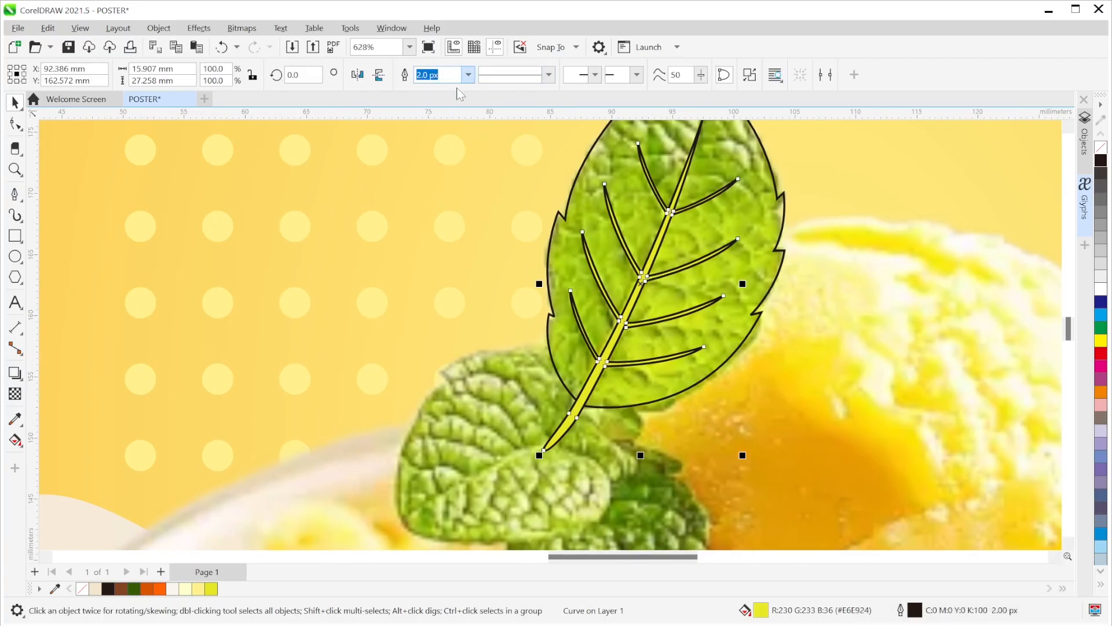
{"action": "left_click", "coordinate": [422, 197]}
{"action": "scroll", "coordinate": [643, 330], "scroll_direction": "up", "scroll_amount": 4}
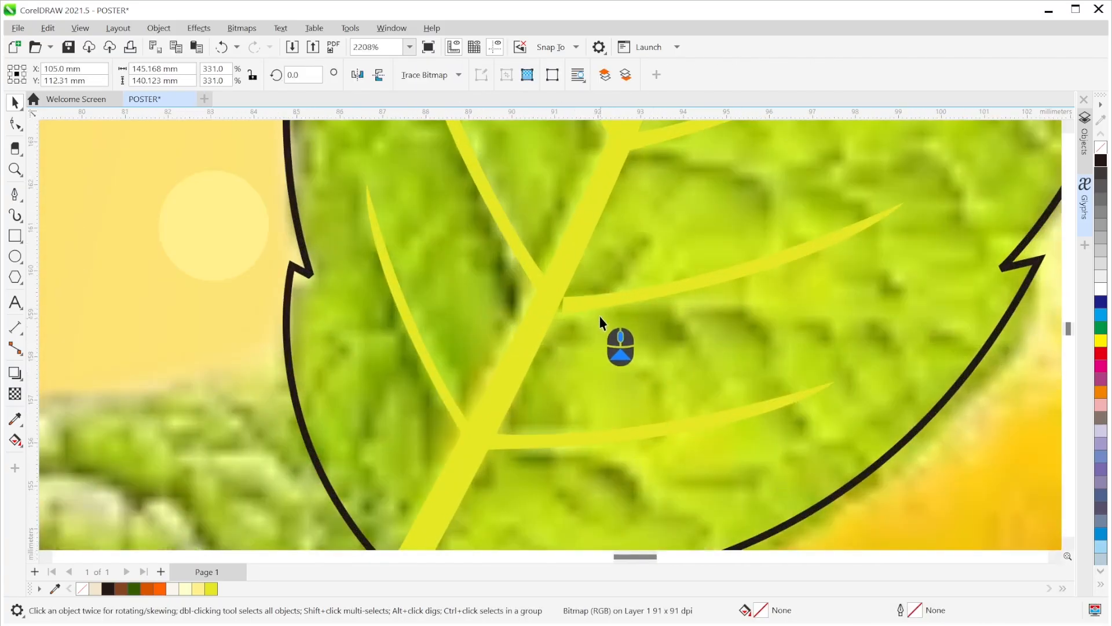
- Drag the vein's junction node with the Shape tool to clean up where the side vein branches
{"action": "left_click", "coordinate": [601, 313]}
{"action": "left_click", "coordinate": [15, 124]}
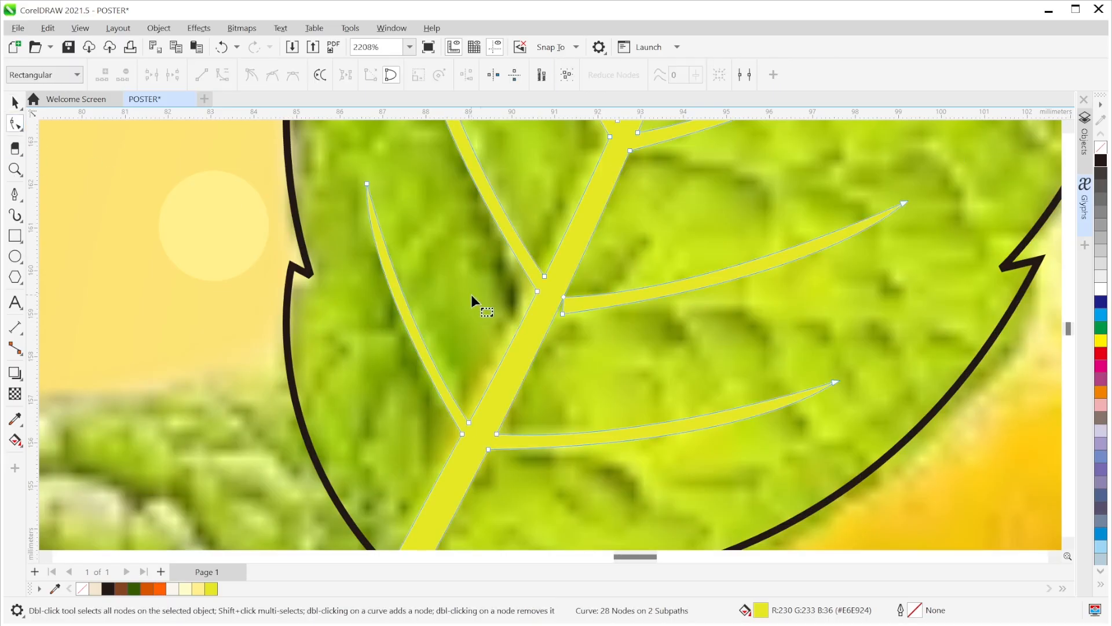
{"action": "scroll", "coordinate": [620, 324], "scroll_direction": "up", "scroll_amount": 5}
{"action": "left_click_drag", "start_coordinate": [676, 343], "coordinate": [648, 338]}
{"action": "left_click", "coordinate": [680, 276]}
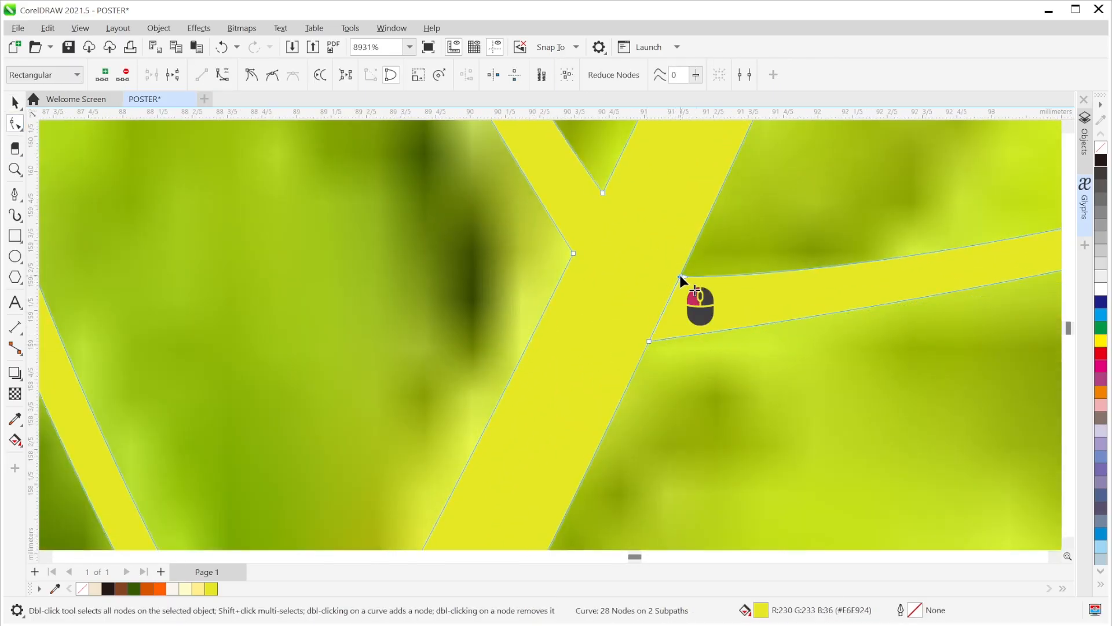
{"action": "scroll", "coordinate": [693, 322], "scroll_direction": "down", "scroll_amount": 8}
{"action": "key", "text": "space"}
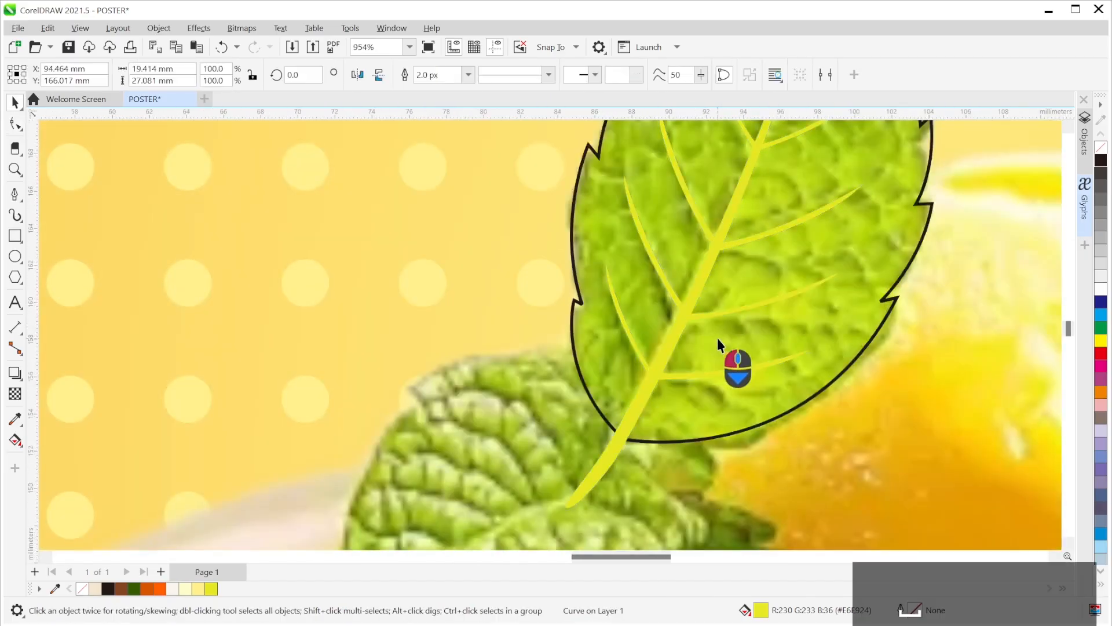
{"action": "left_click", "coordinate": [717, 338]}
{"action": "scroll", "coordinate": [633, 369], "scroll_direction": "down", "scroll_amount": 3}
{"action": "left_click", "coordinate": [469, 303]}
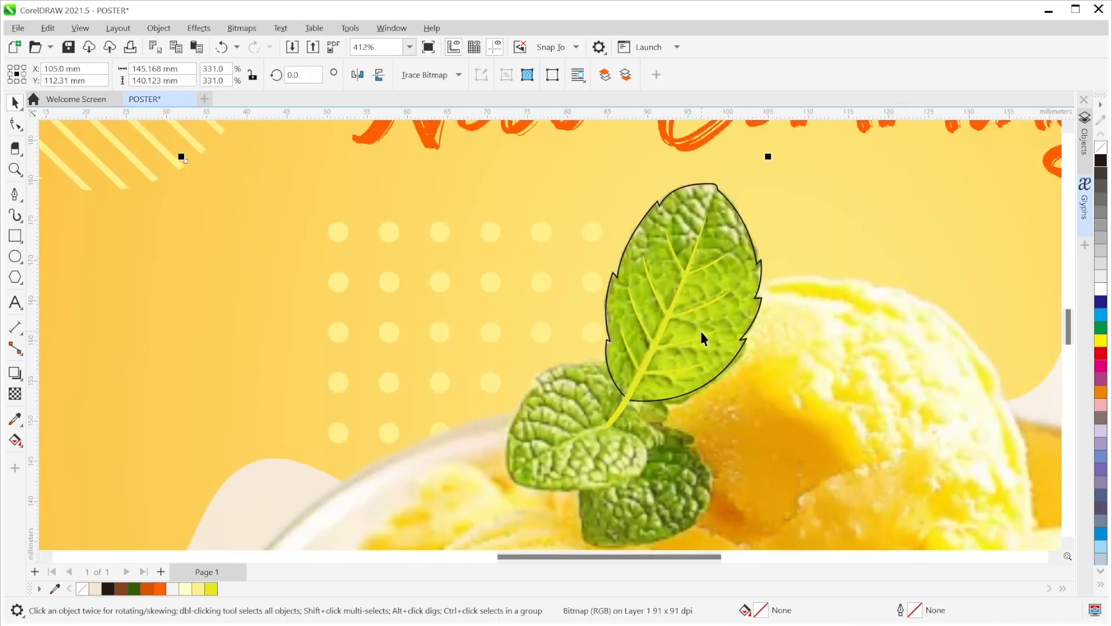
- Fill the traced leaf with #80A004 olive green sampled from the photo and set its outline to None
{"action": "left_click", "coordinate": [17, 422]}
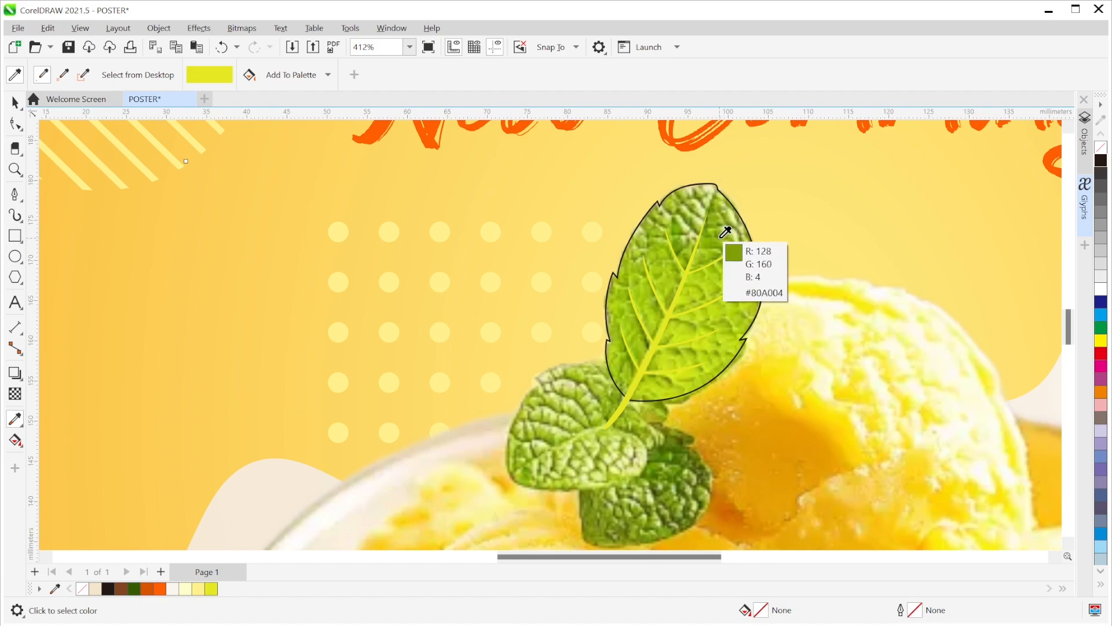
{"action": "left_click", "coordinate": [726, 251]}
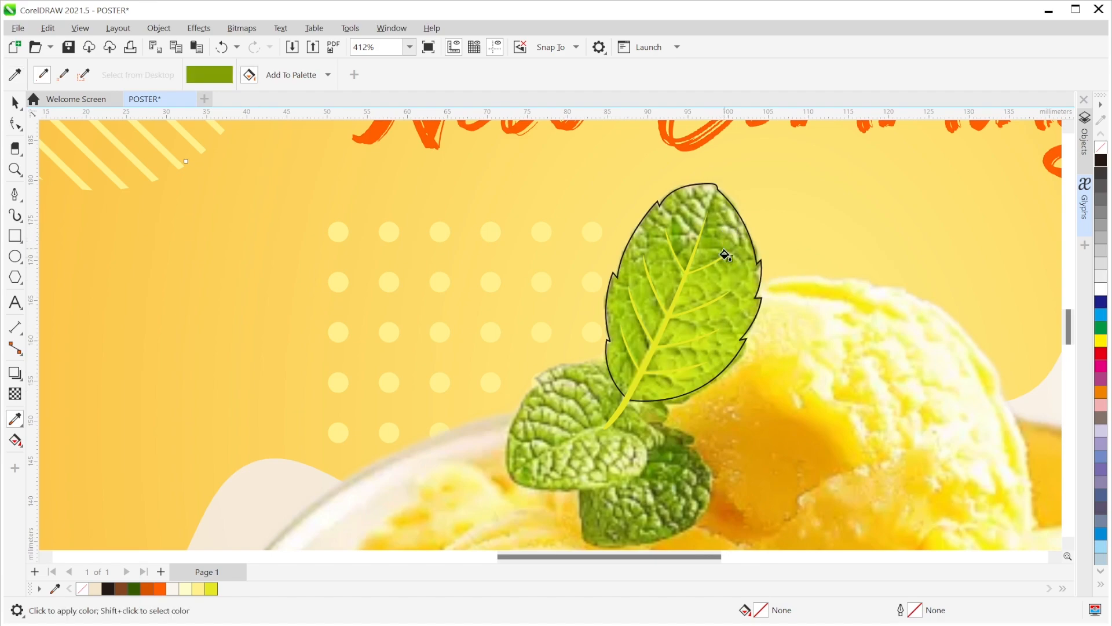
{"action": "left_click", "coordinate": [735, 282]}
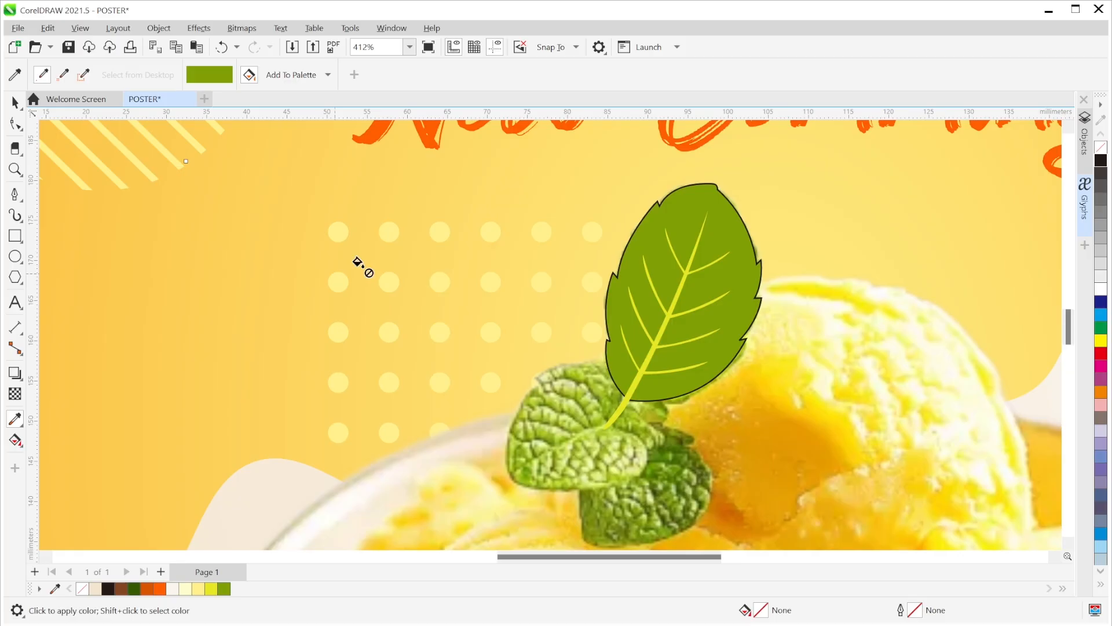
{"action": "left_click", "coordinate": [15, 103]}
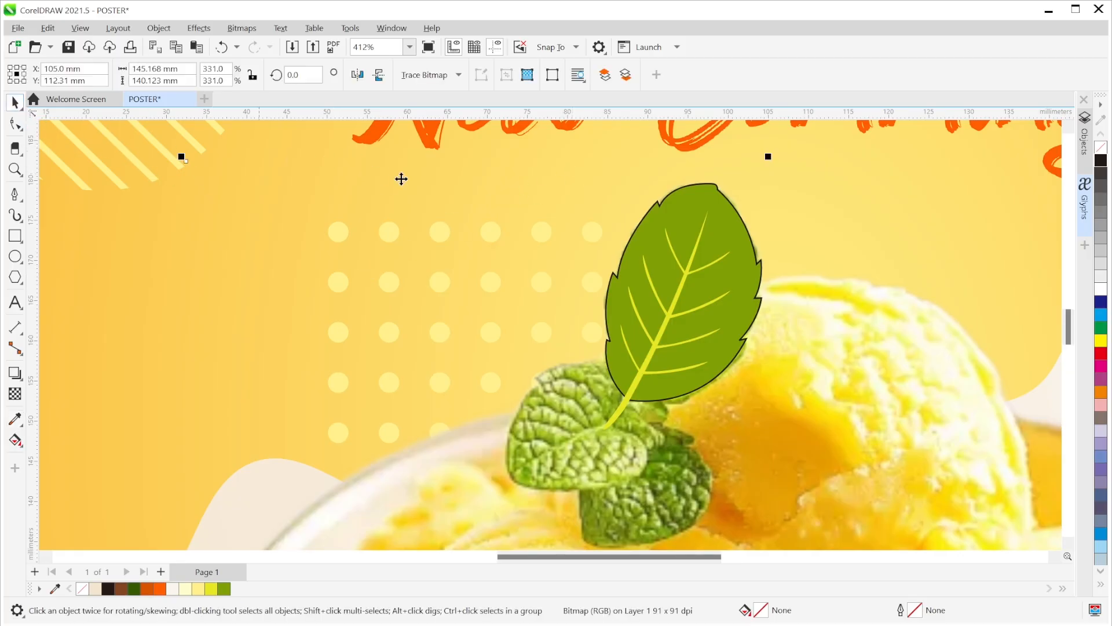
{"action": "left_click", "coordinate": [690, 215]}
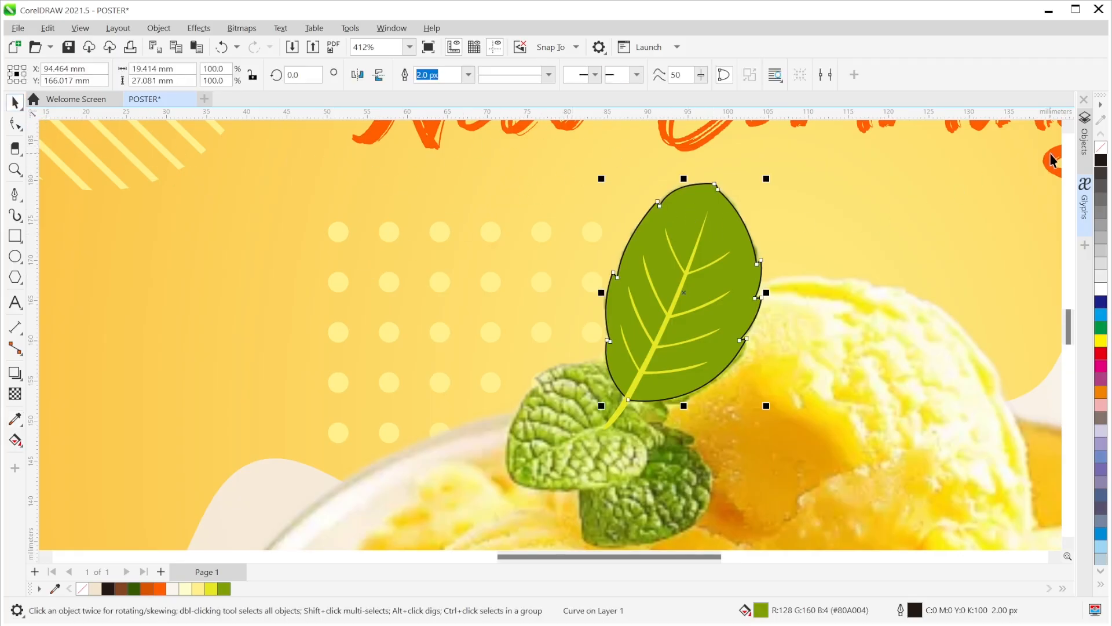
{"action": "left_click", "coordinate": [463, 81]}
{"action": "left_click", "coordinate": [462, 90]}
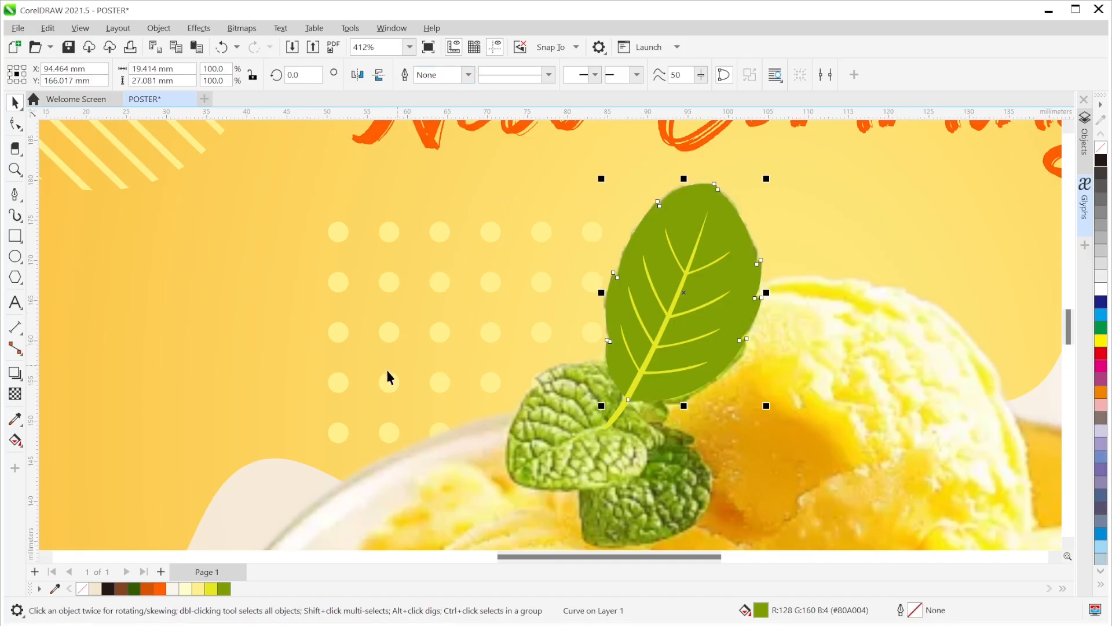
{"action": "left_click", "coordinate": [16, 441]}
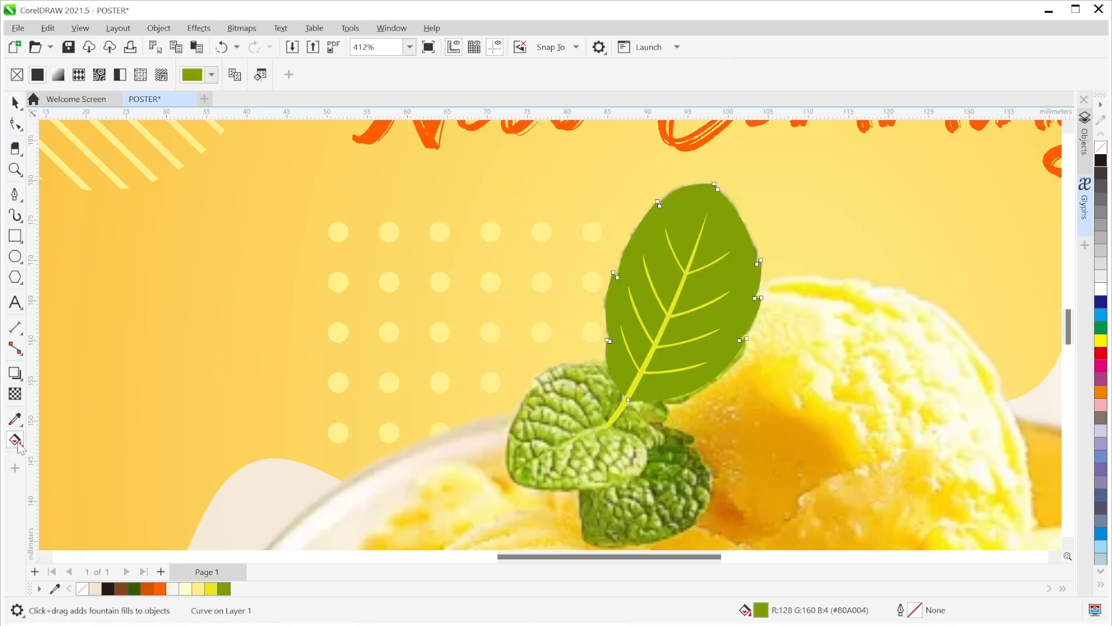
- Apply an elliptical fountain fill to the leaf, centred at its base and stretched toward the tip
{"action": "left_click", "coordinate": [59, 81]}
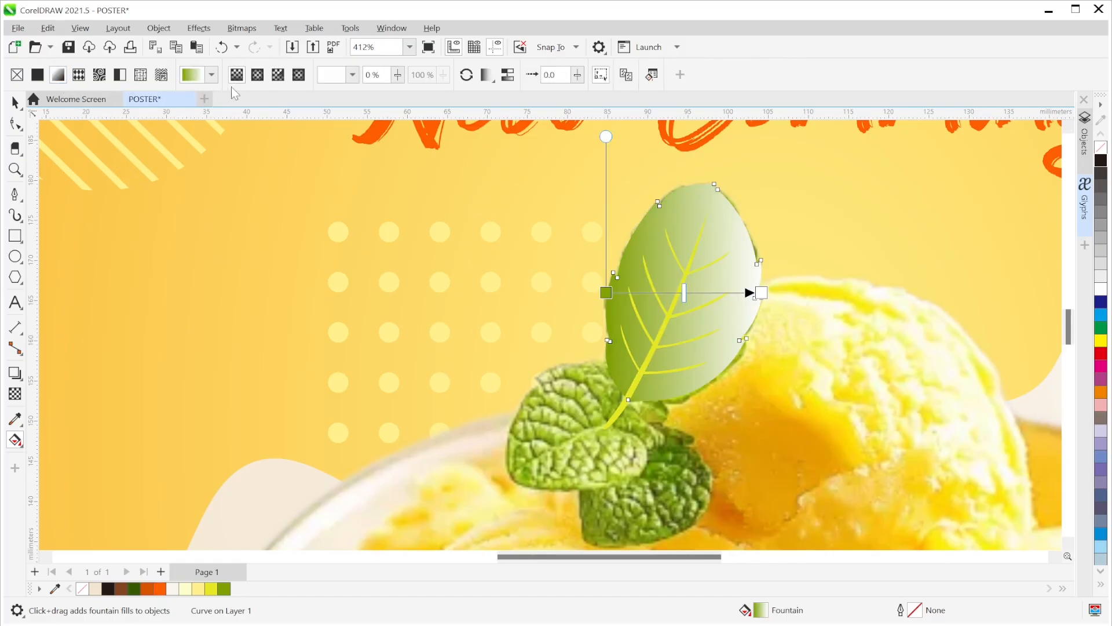
{"action": "left_click", "coordinate": [262, 82]}
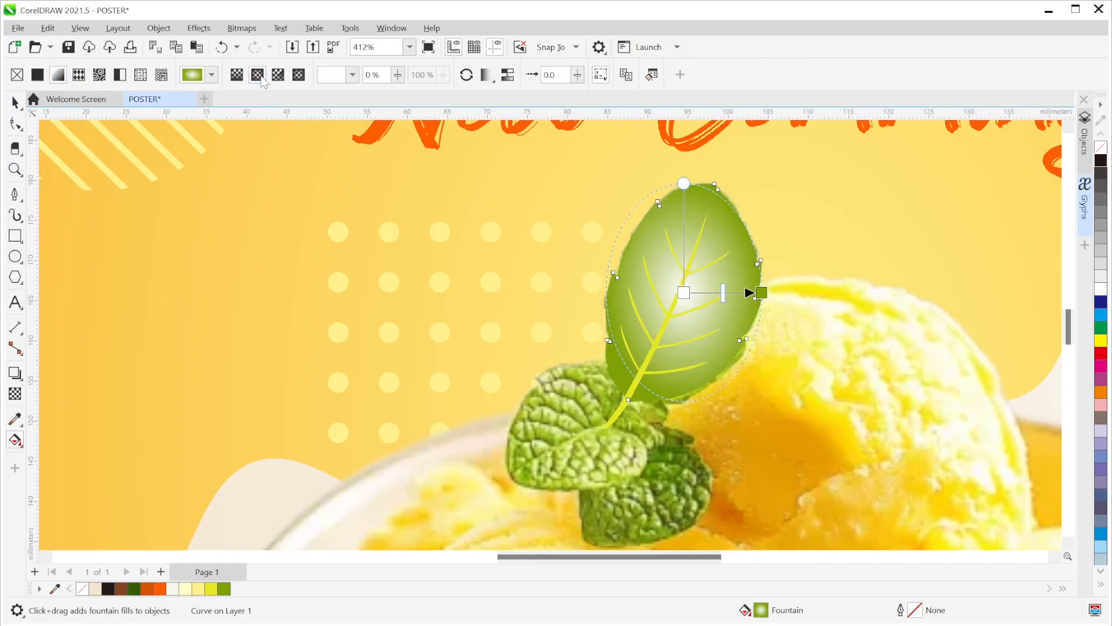
{"action": "mouse_move", "coordinate": [684, 292]}
{"action": "left_mouse_down"}
{"action": "mouse_move", "coordinate": [665, 336]}
{"action": "mouse_move", "coordinate": [692, 261]}
{"action": "mouse_move", "coordinate": [689, 271]}
{"action": "left_mouse_up"}
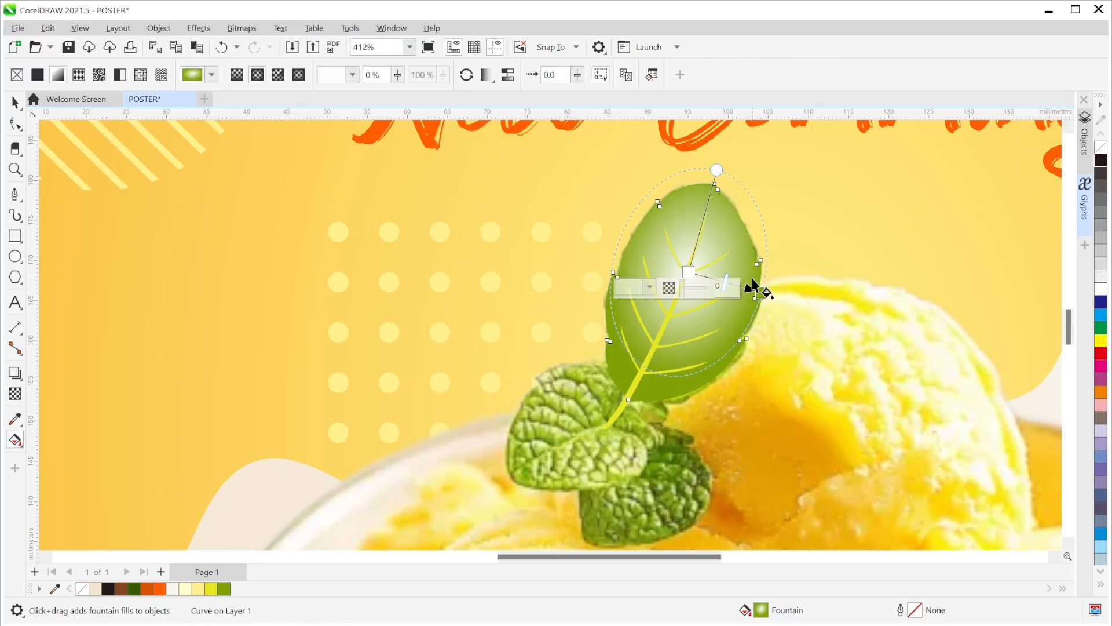
{"action": "left_click_drag", "start_coordinate": [707, 278], "coordinate": [667, 367]}
{"action": "left_click_drag", "start_coordinate": [675, 259], "coordinate": [708, 210]}
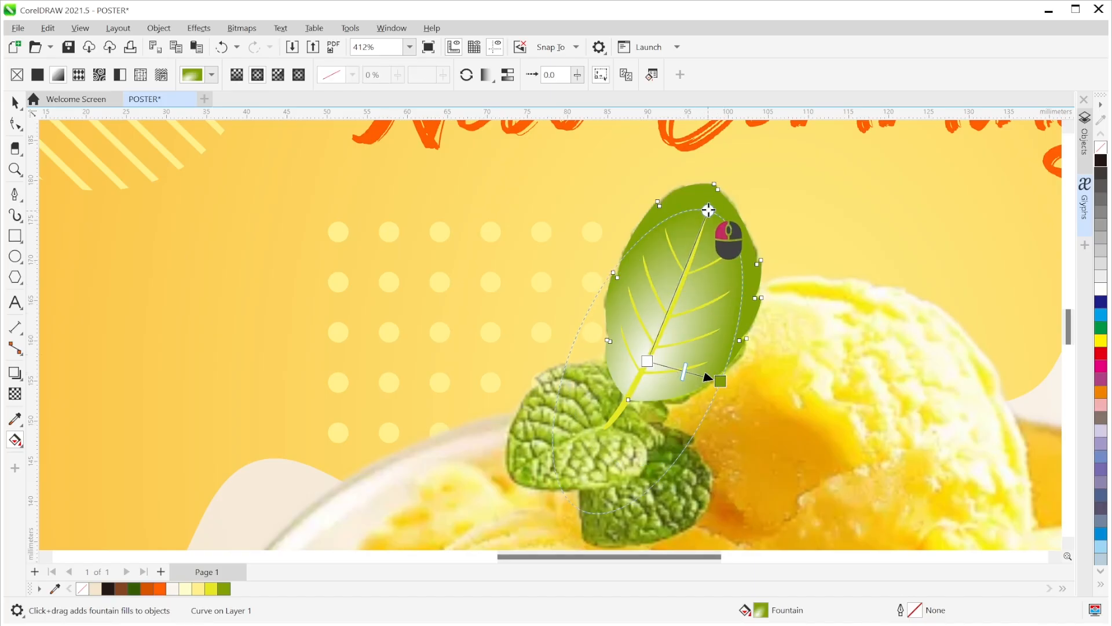
{"action": "left_click_drag", "start_coordinate": [724, 382], "coordinate": [726, 382]}
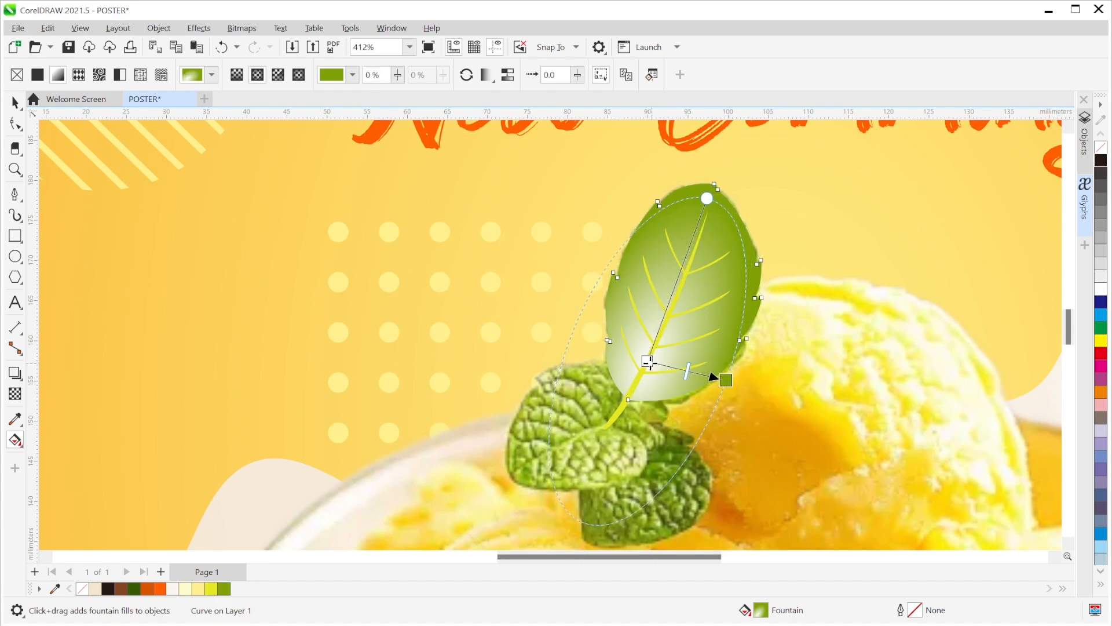
- Sample the mint leaf's green from the canvas for the gradient's centre colour stop
{"action": "left_click", "coordinate": [646, 361]}
{"action": "left_click", "coordinate": [610, 377]}
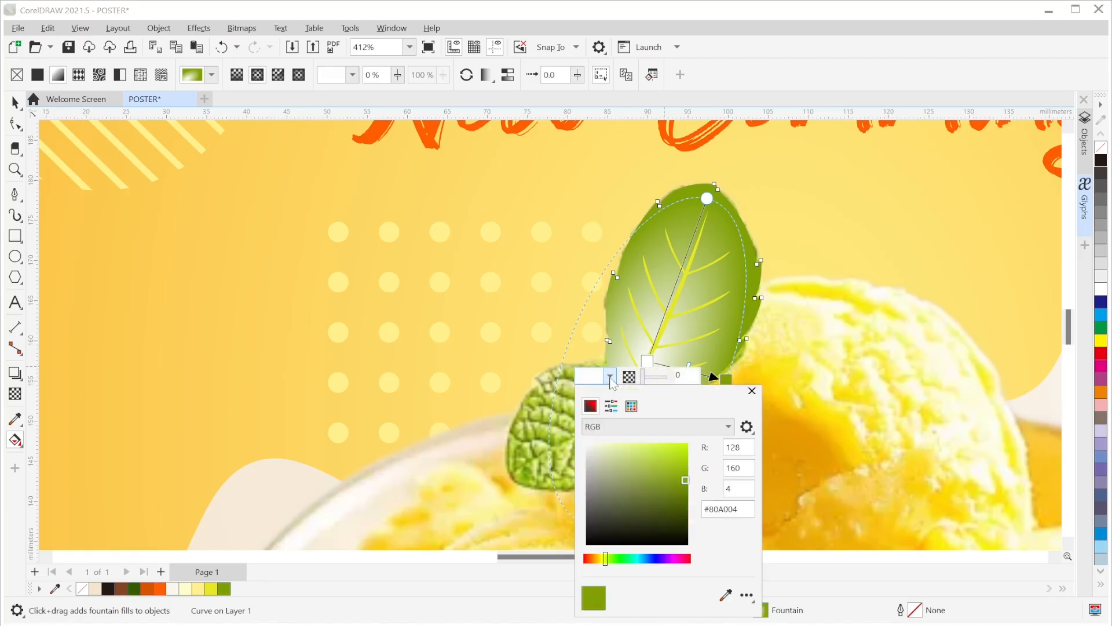
{"action": "left_click", "coordinate": [725, 593]}
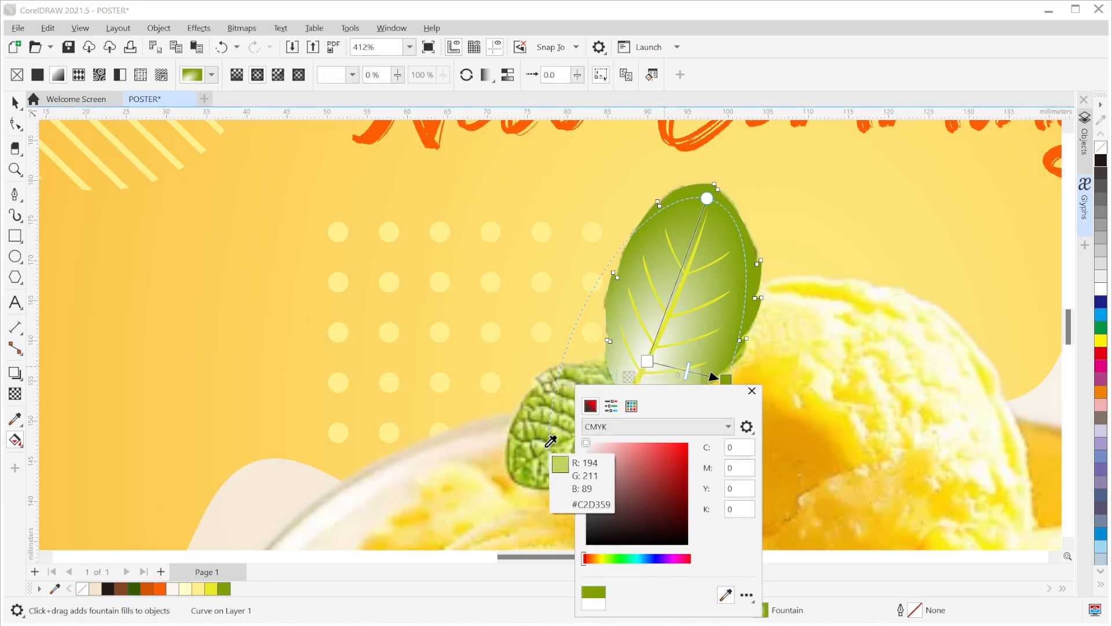
{"action": "left_click", "coordinate": [542, 431]}
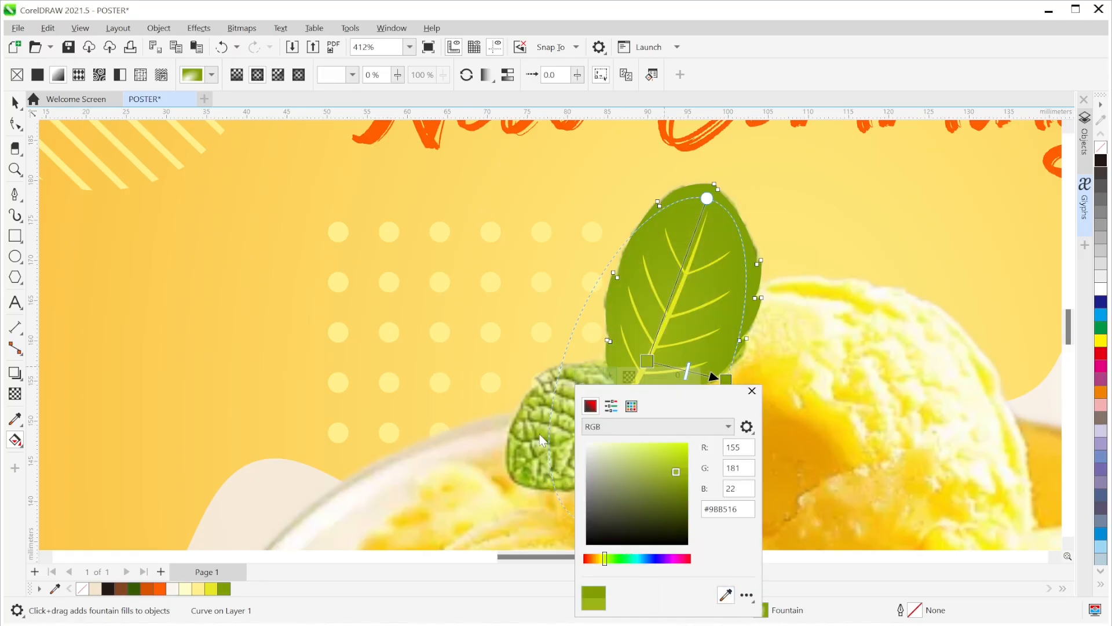
{"action": "left_click", "coordinate": [752, 391]}
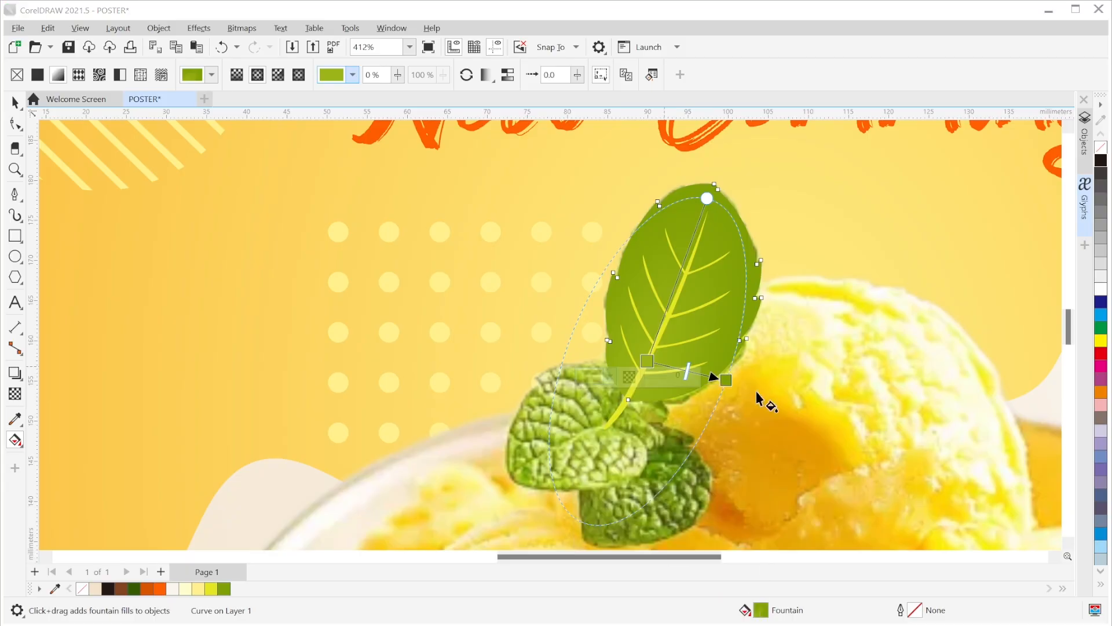
{"action": "left_click", "coordinate": [15, 102]}
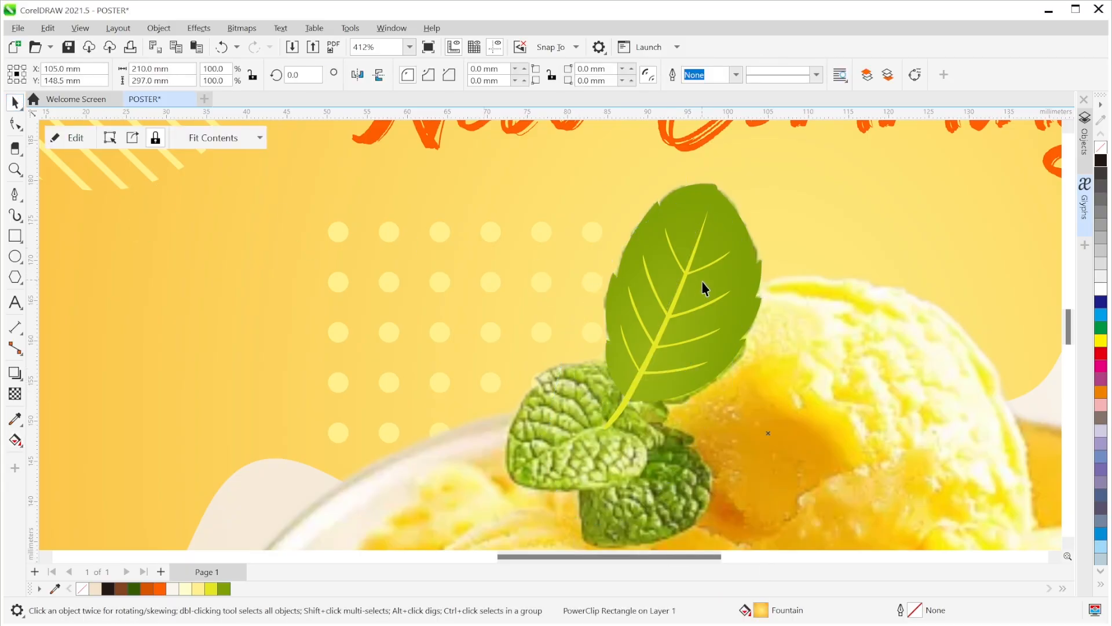
{"action": "left_click", "coordinate": [745, 315]}
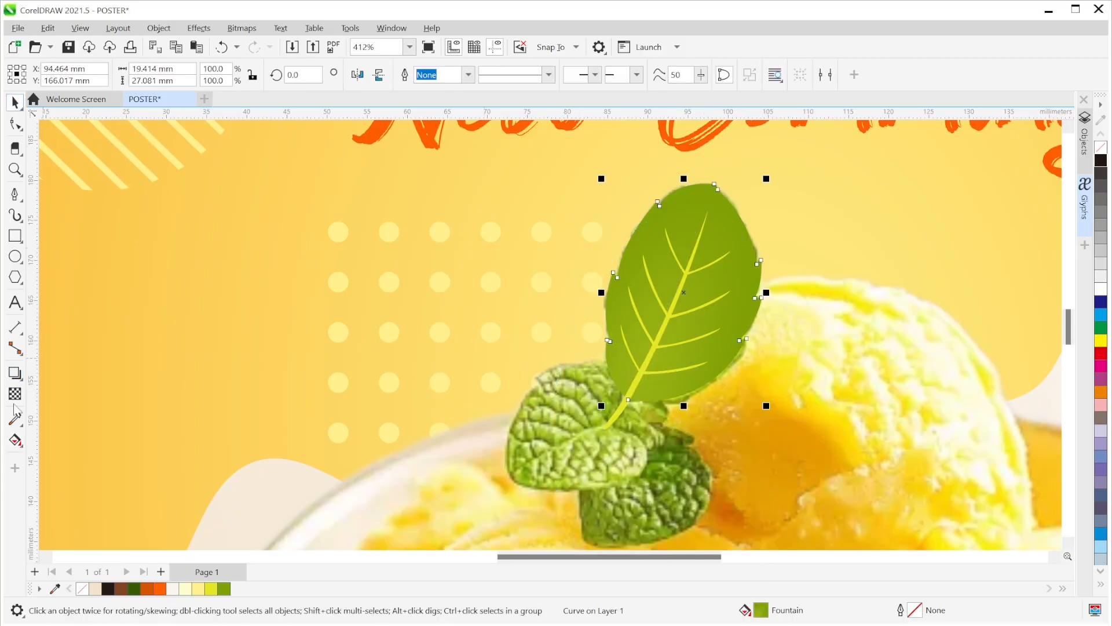
{"action": "left_click", "coordinate": [16, 441]}
- Nudge the gradient centre up and brighten the centre stop to #ADCC10
{"action": "mouse_move", "coordinate": [711, 192]}
{"action": "left_mouse_down"}
{"action": "mouse_move", "coordinate": [729, 220]}
{"action": "mouse_move", "coordinate": [715, 185]}
{"action": "left_mouse_up"}
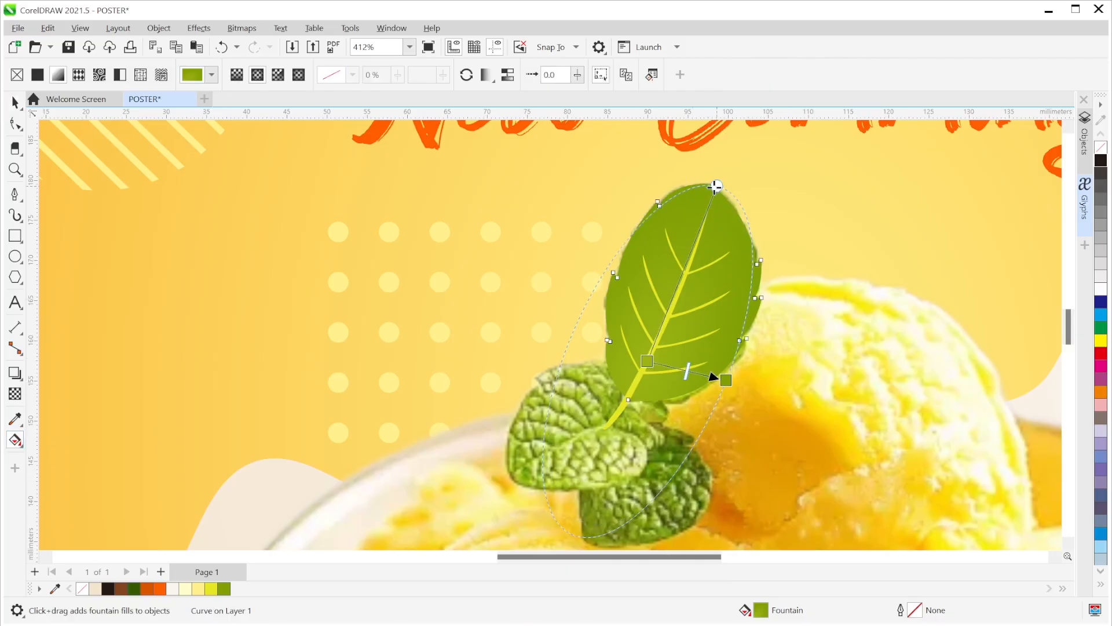
{"action": "left_click", "coordinate": [648, 362]}
{"action": "left_click", "coordinate": [616, 378]}
{"action": "mouse_move", "coordinate": [689, 489]}
{"action": "left_mouse_down"}
{"action": "mouse_move", "coordinate": [698, 494]}
{"action": "mouse_move", "coordinate": [683, 463]}
{"action": "left_mouse_up"}
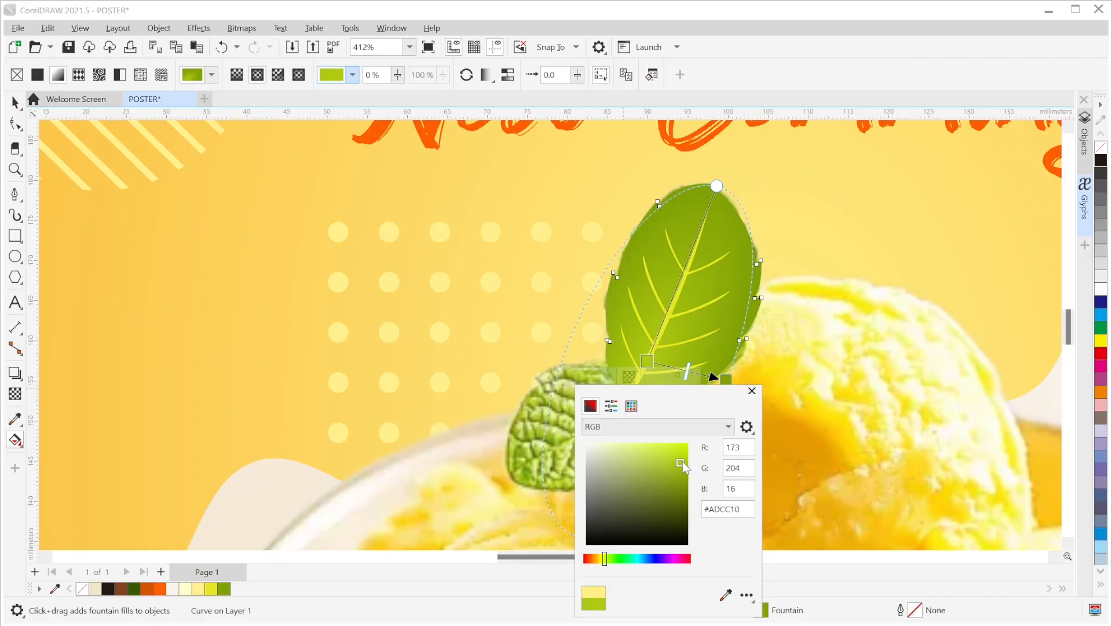
{"action": "left_click", "coordinate": [16, 105]}
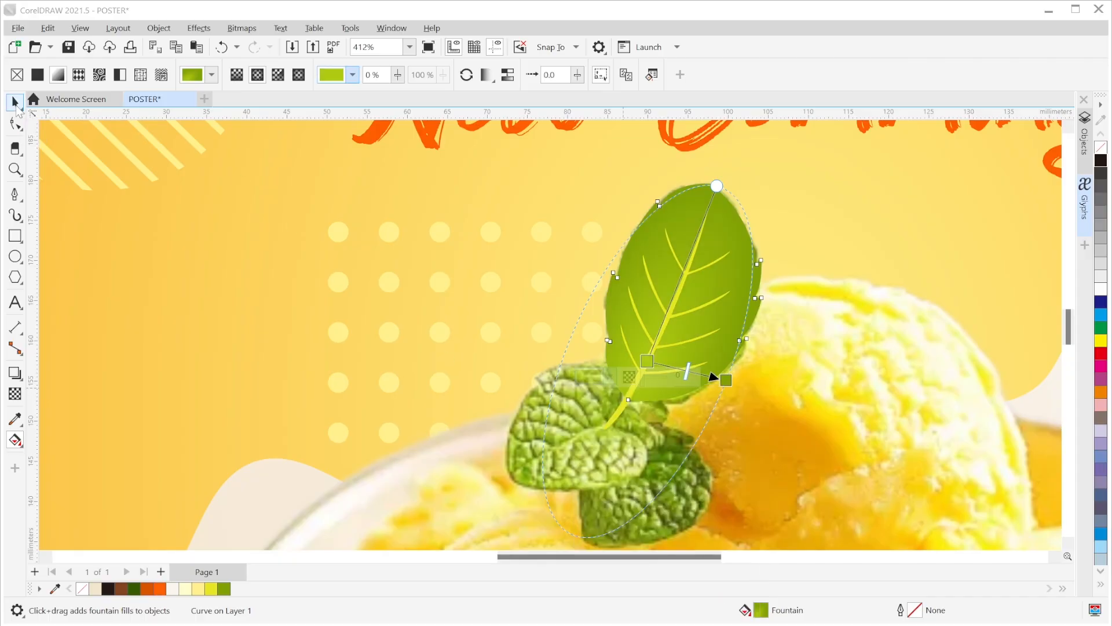
{"action": "left_click", "coordinate": [132, 209]}
{"action": "scroll", "coordinate": [686, 233], "scroll_direction": "down", "scroll_amount": 2}
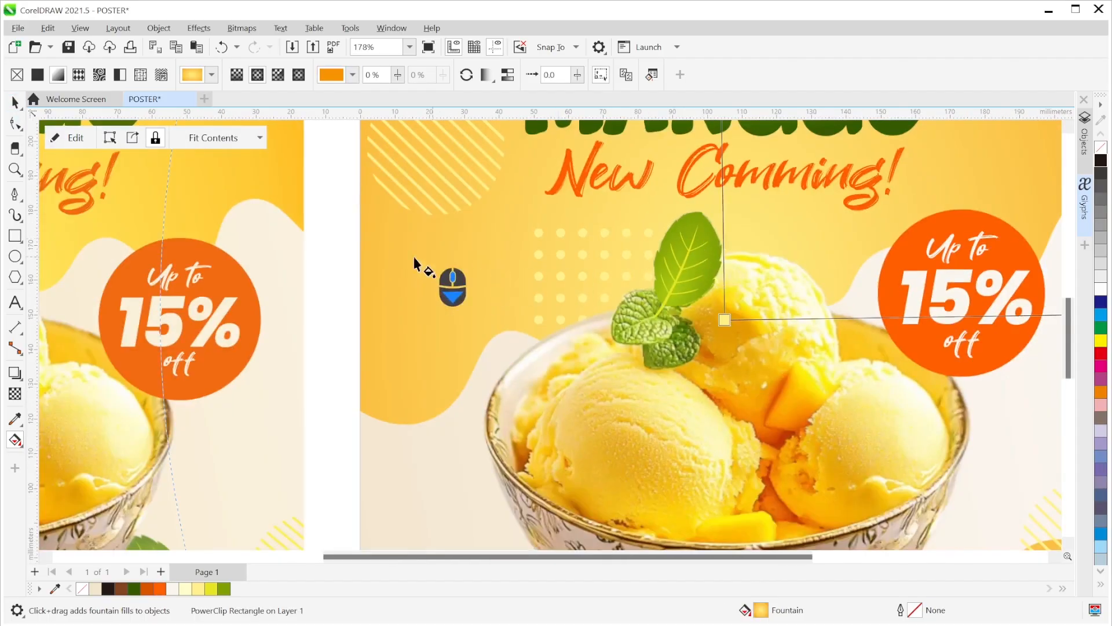
- Group the two loose mint leaves and place them low on the poster's left edge
{"action": "left_click", "coordinate": [333, 234]}
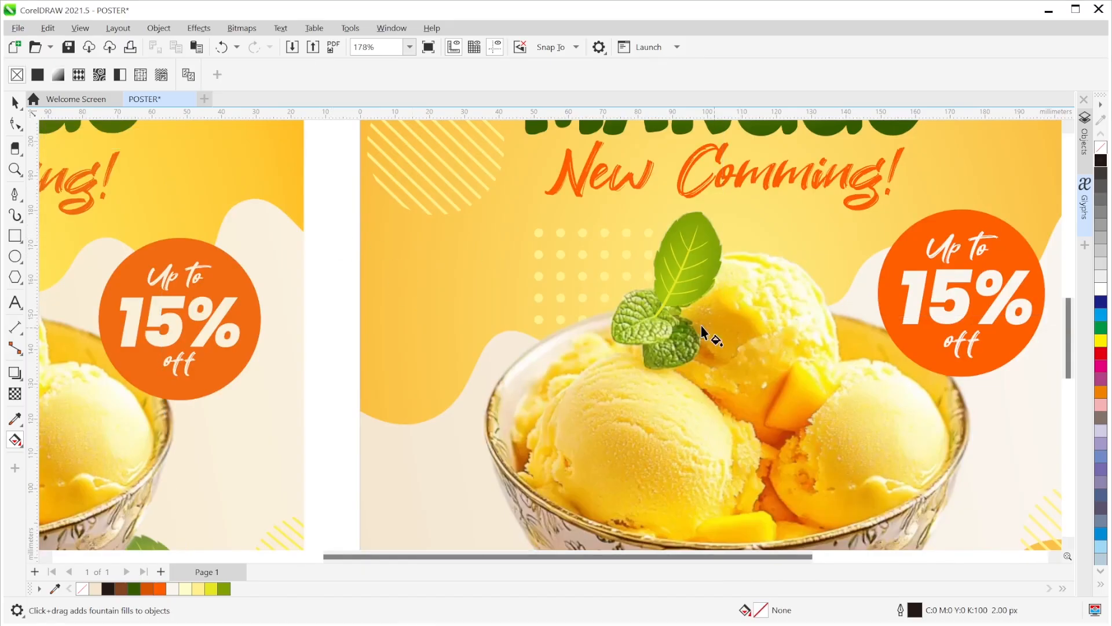
{"action": "scroll", "coordinate": [701, 325], "scroll_direction": "down", "scroll_amount": 1}
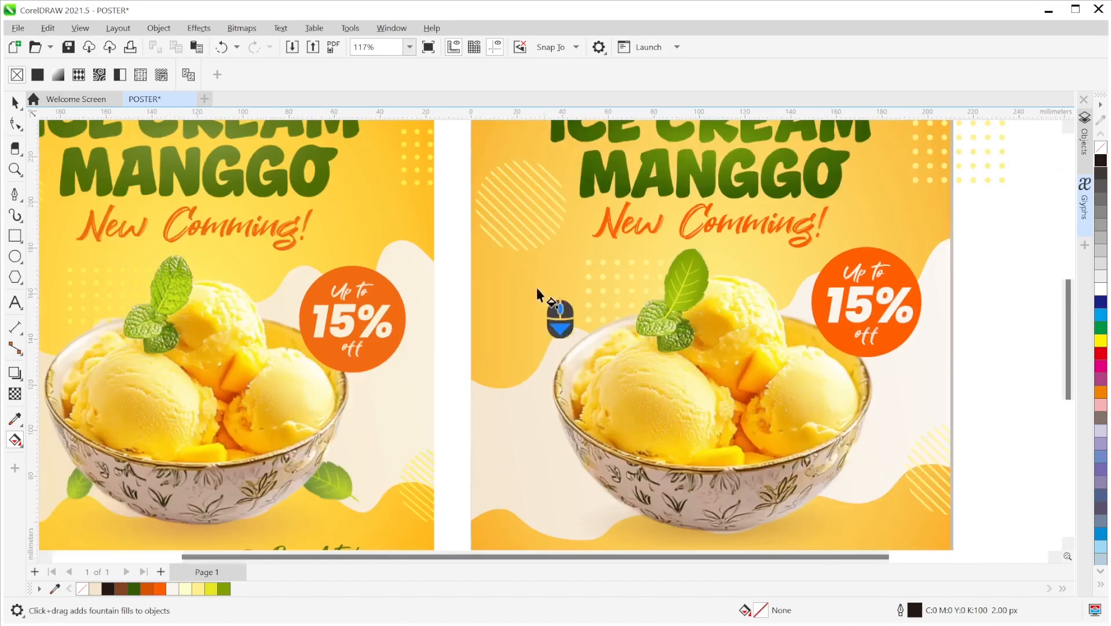
{"action": "left_click", "coordinate": [15, 103]}
{"action": "left_click_drag", "start_coordinate": [450, 240], "coordinate": [724, 324]}
{"action": "left_click_drag", "start_coordinate": [690, 290], "coordinate": [514, 319]}
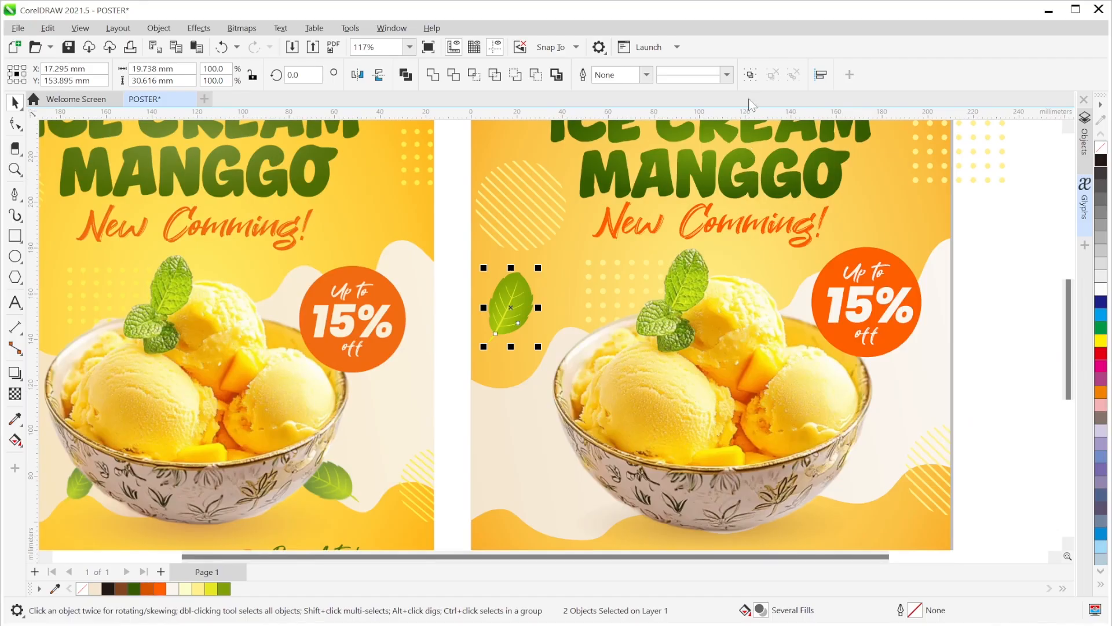
{"action": "left_click", "coordinate": [750, 75]}
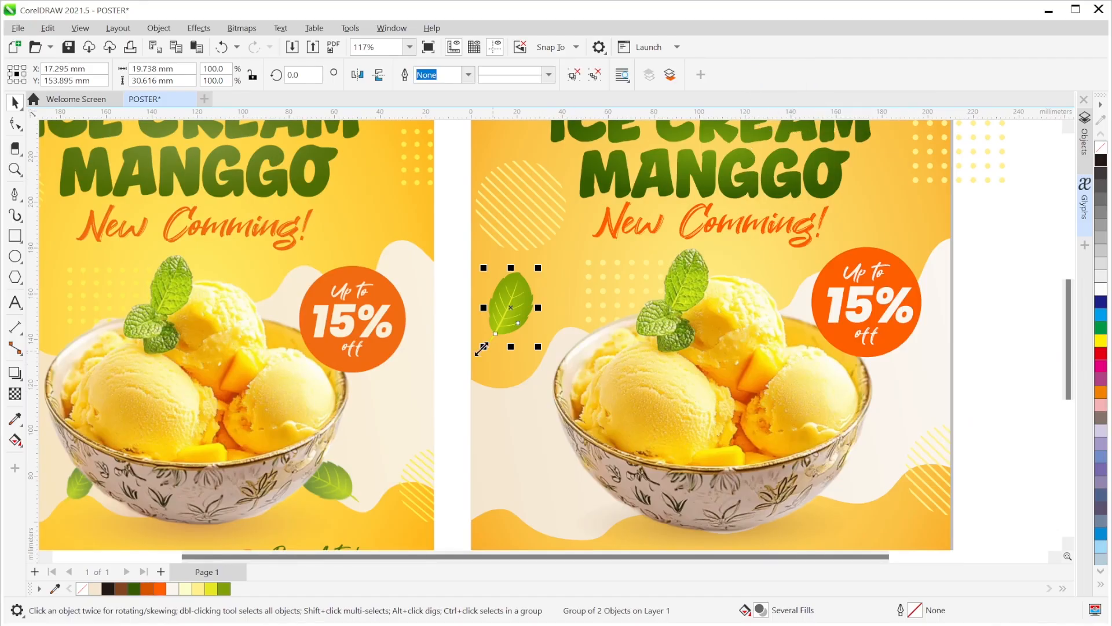
{"action": "left_click_drag", "start_coordinate": [517, 311], "coordinate": [512, 338]}
- Move the leaf group onto the bowl's right side, rotated to about 85°
{"action": "scroll", "coordinate": [518, 374], "scroll_direction": "down", "scroll_amount": 2}
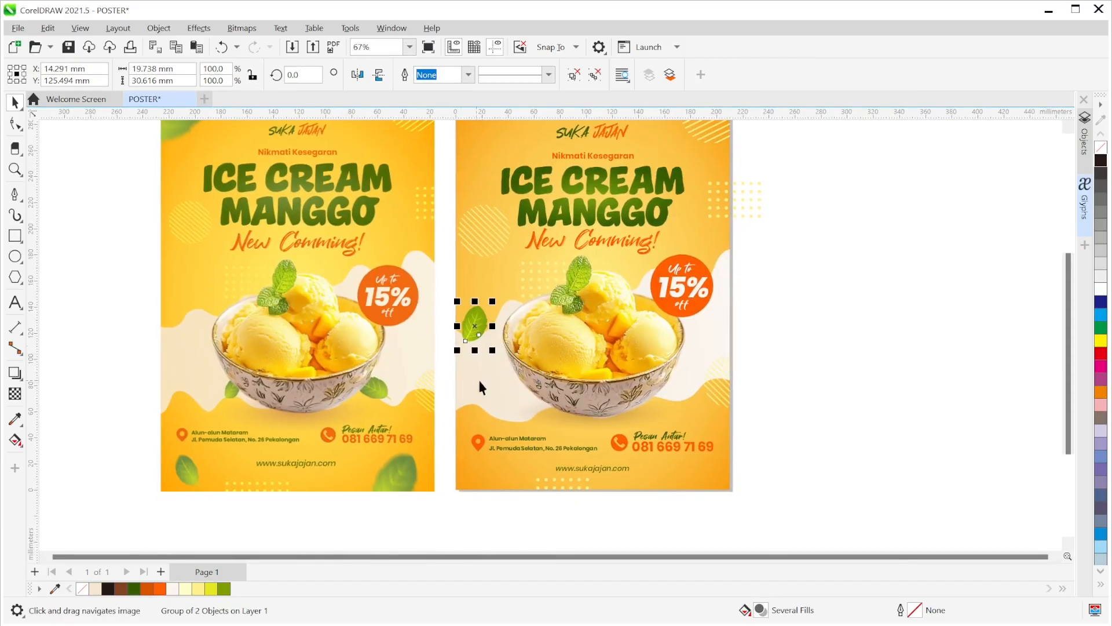
{"action": "scroll", "coordinate": [533, 348], "scroll_direction": "down", "scroll_amount": 2}
{"action": "left_click_drag", "start_coordinate": [477, 279], "coordinate": [670, 351]}
{"action": "left_click", "coordinate": [682, 338]}
{"action": "left_click", "coordinate": [687, 340]}
{"action": "left_click", "coordinate": [678, 353]}
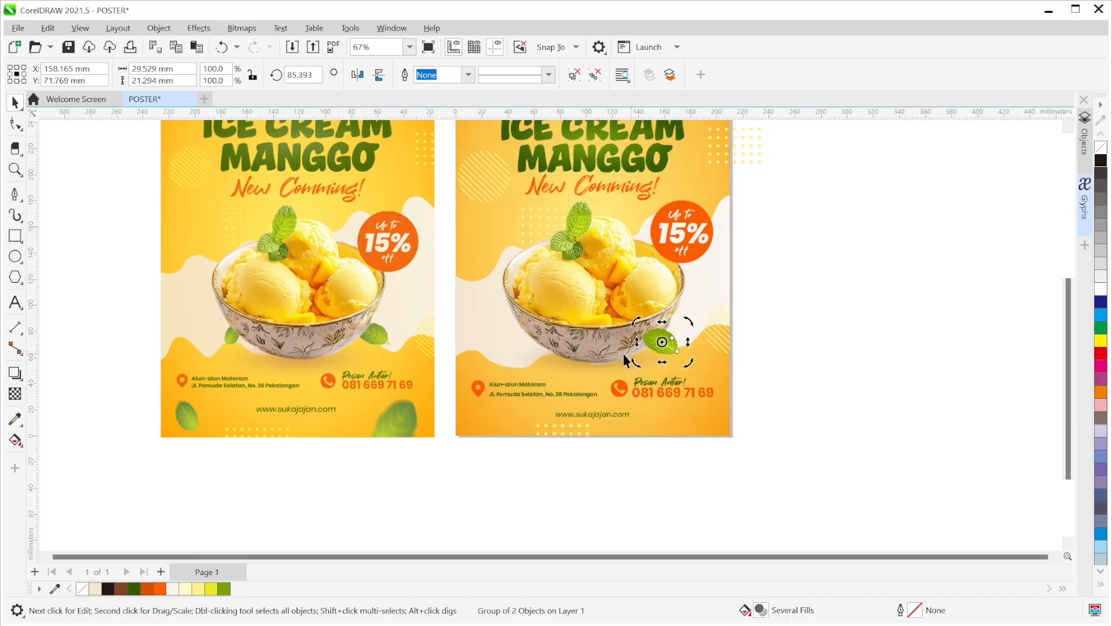
{"action": "left_click", "coordinate": [645, 354]}
{"action": "key", "text": "Down"}
{"action": "key", "text": "Down"}
{"action": "key", "text": "Down"}
{"action": "key", "text": "Down"}
{"action": "key", "text": "Down"}
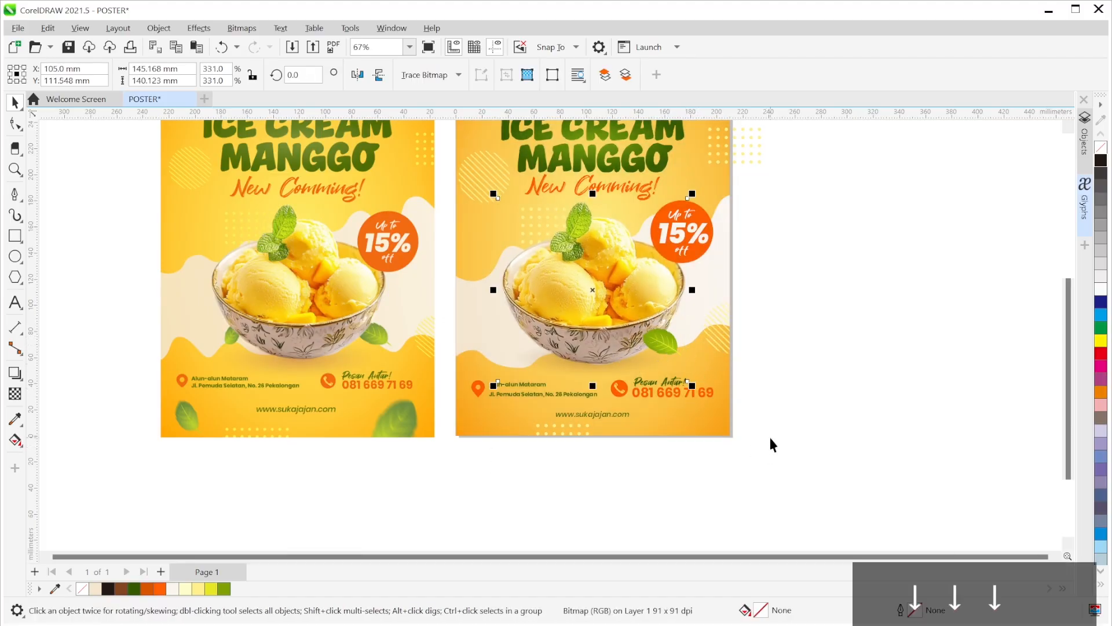
- Move the leaf group just below the Bitmap in the Objects docker so it tucks behind the bowl
{"action": "key", "text": "Up"}
{"action": "left_click", "coordinate": [812, 368]}
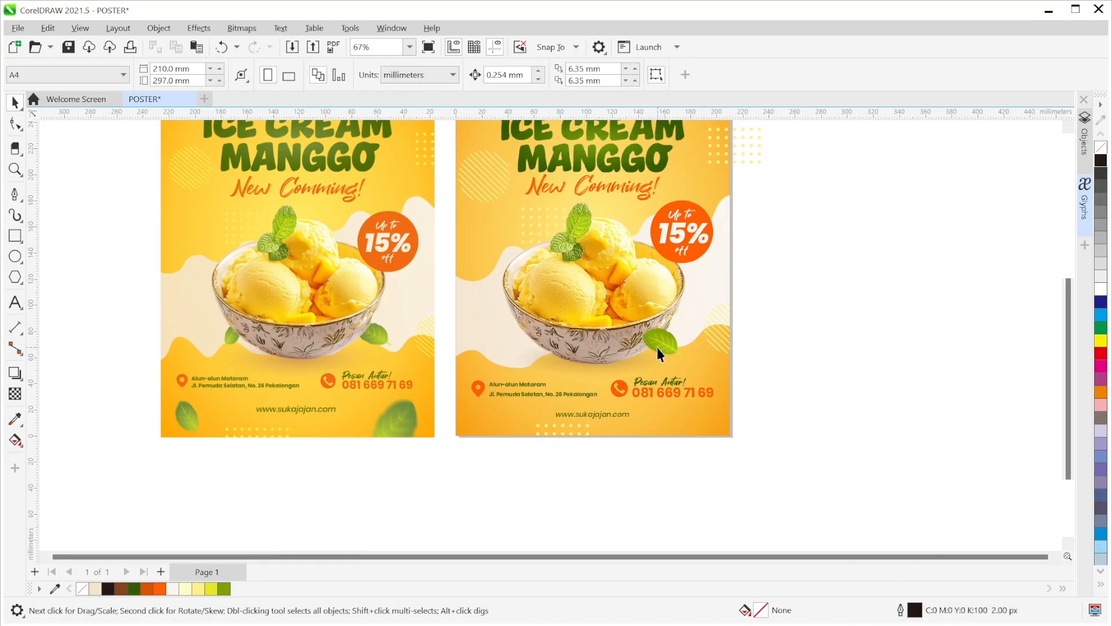
{"action": "left_click_drag", "start_coordinate": [670, 342], "coordinate": [677, 341]}
{"action": "left_click", "coordinate": [1084, 137]}
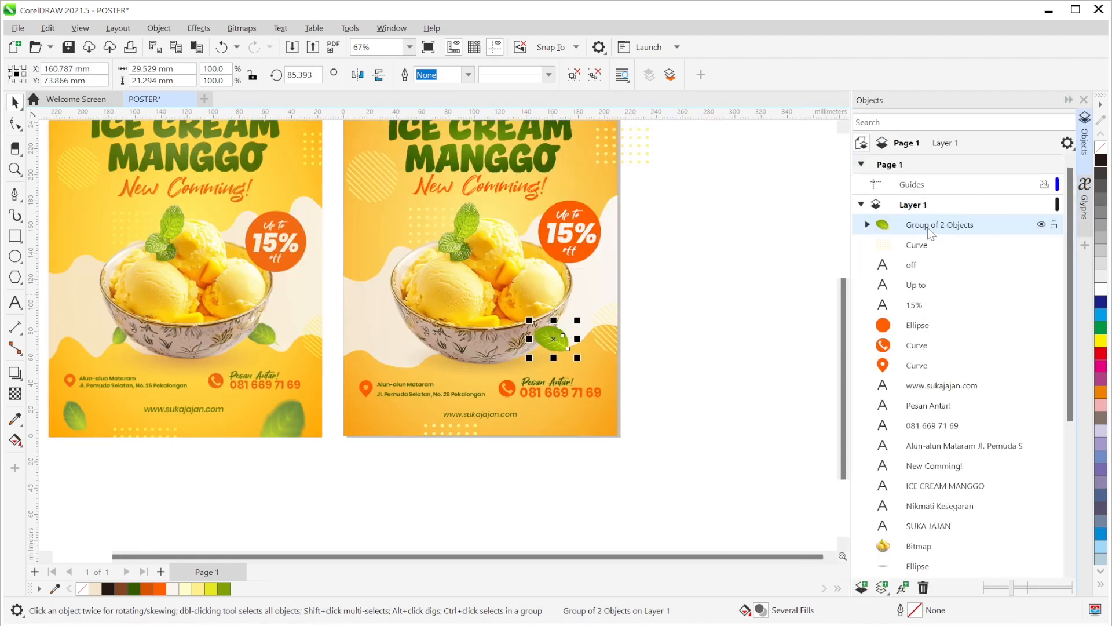
{"action": "left_click_drag", "start_coordinate": [927, 227], "coordinate": [939, 467]}
{"action": "left_click_drag", "start_coordinate": [925, 551], "coordinate": [920, 475]}
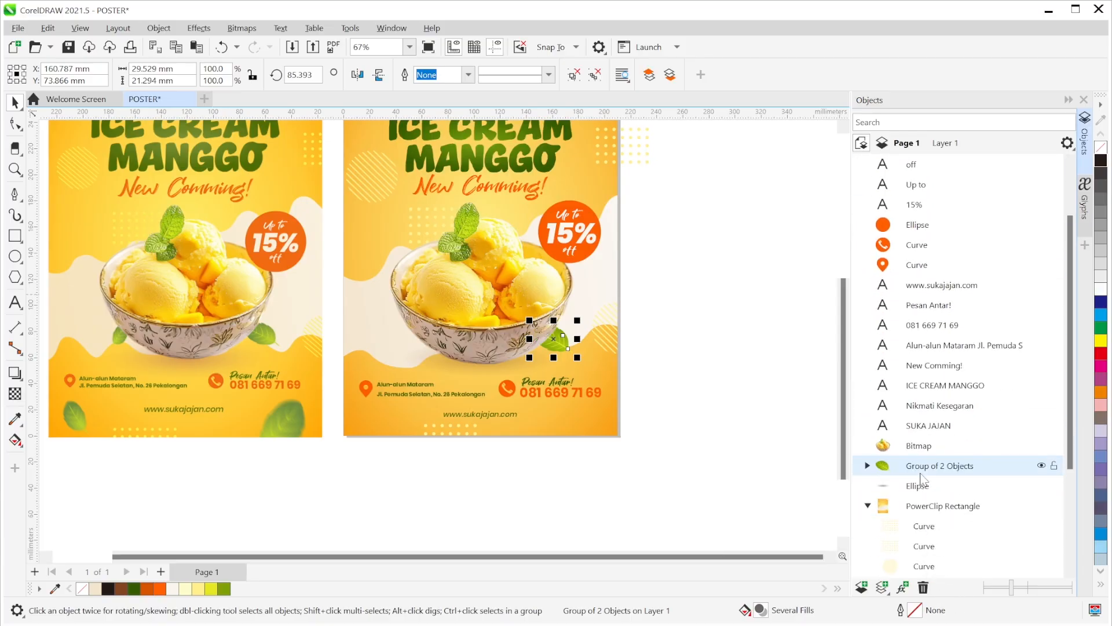
{"action": "left_click", "coordinate": [770, 383]}
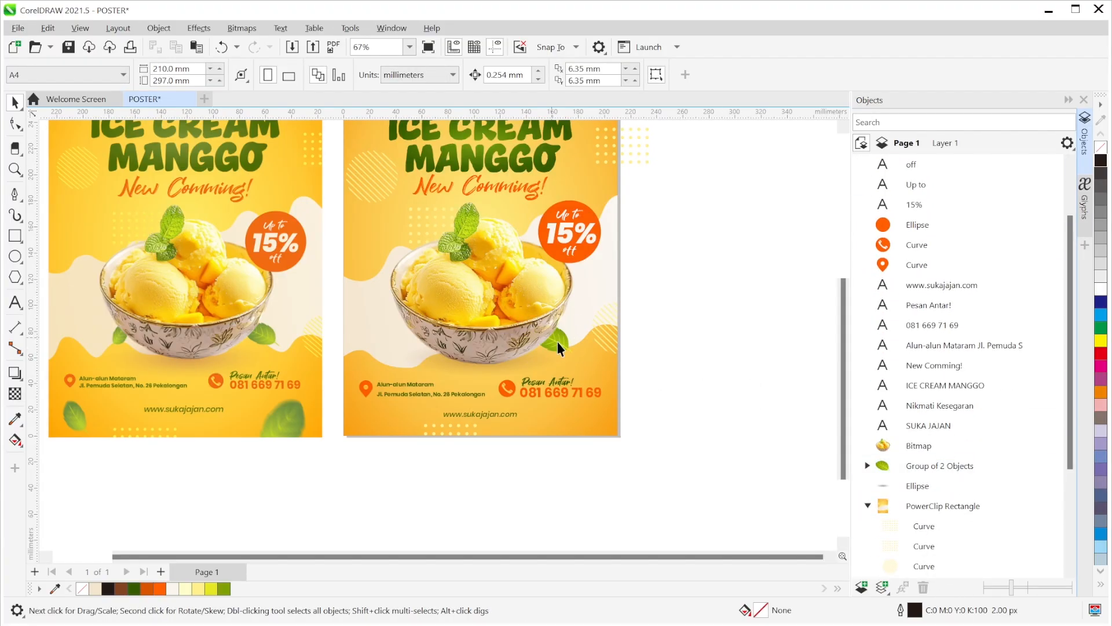
- Drop a copy of the leaf at the bowl's left and tilt it to about 336°
{"action": "left_click_drag", "start_coordinate": [561, 348], "coordinate": [438, 362]}
{"action": "key", "text": "ctrl+z"}
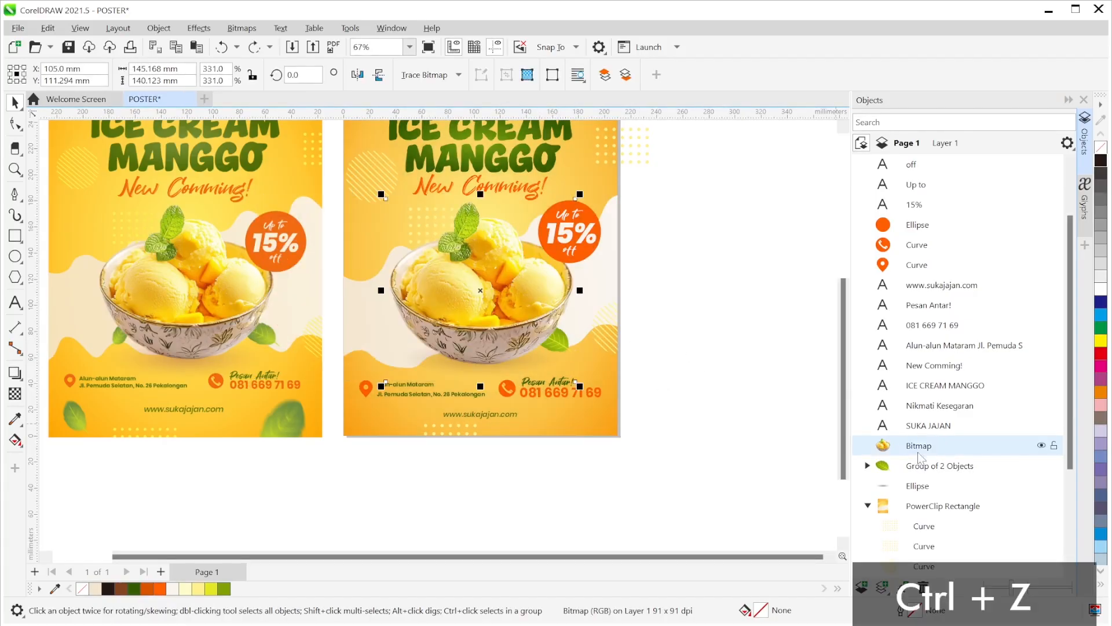
{"action": "left_click", "coordinate": [926, 465]}
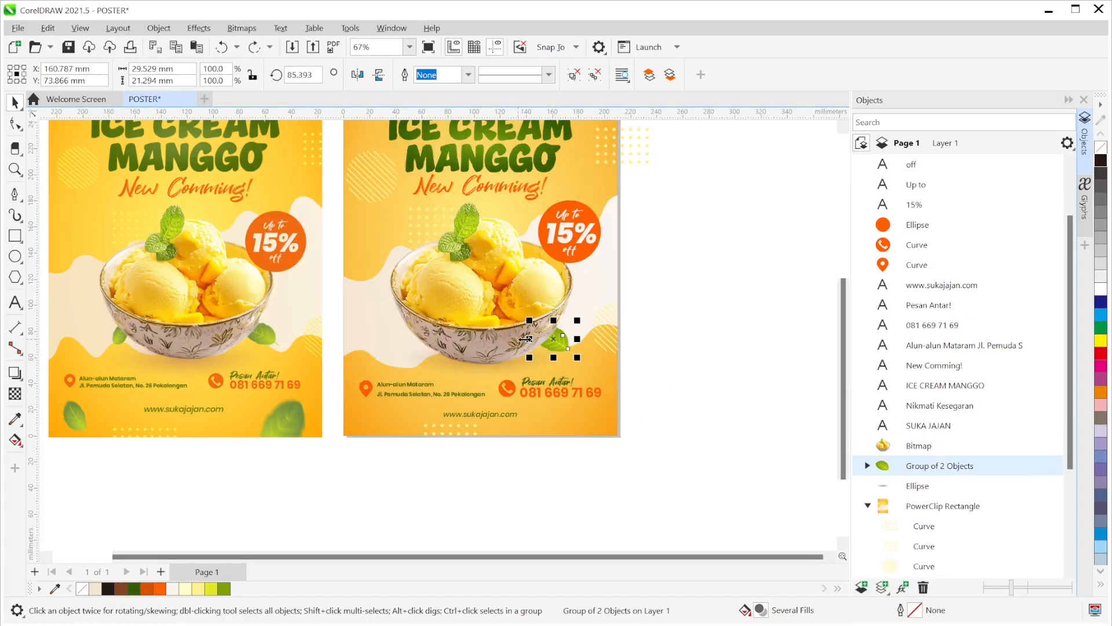
{"action": "left_click_drag", "start_coordinate": [556, 341], "coordinate": [430, 360]}
{"action": "left_click", "coordinate": [377, 322]}
{"action": "left_click", "coordinate": [383, 311]}
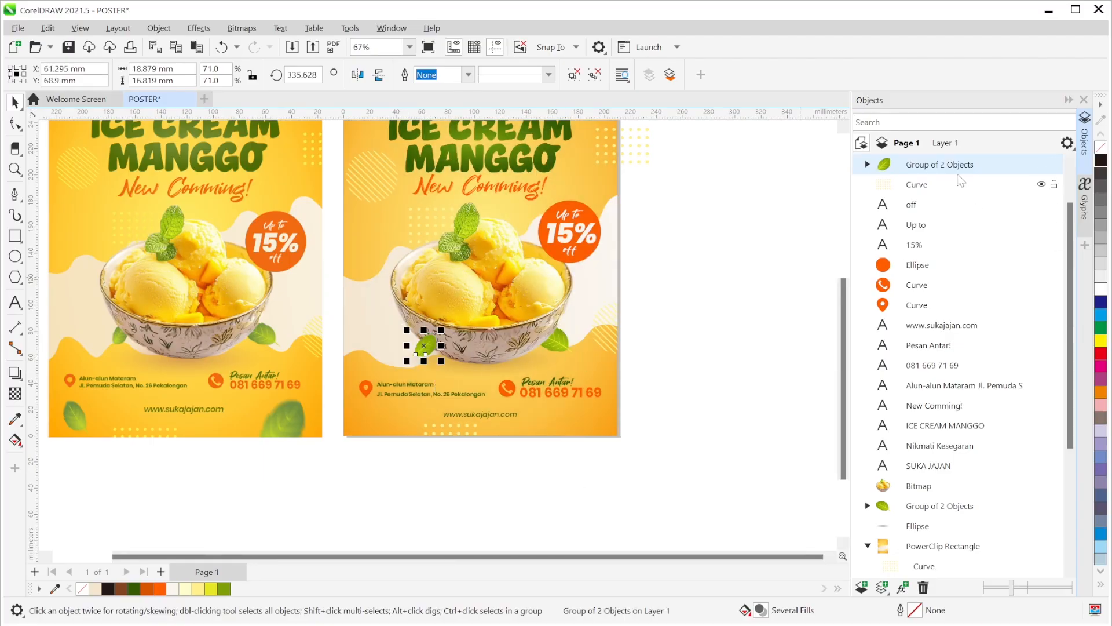
- Send the new leaf behind the bowl and add an enlarged leaf overhanging the bottom-right corner
{"action": "left_click_drag", "start_coordinate": [957, 168], "coordinate": [986, 495]}
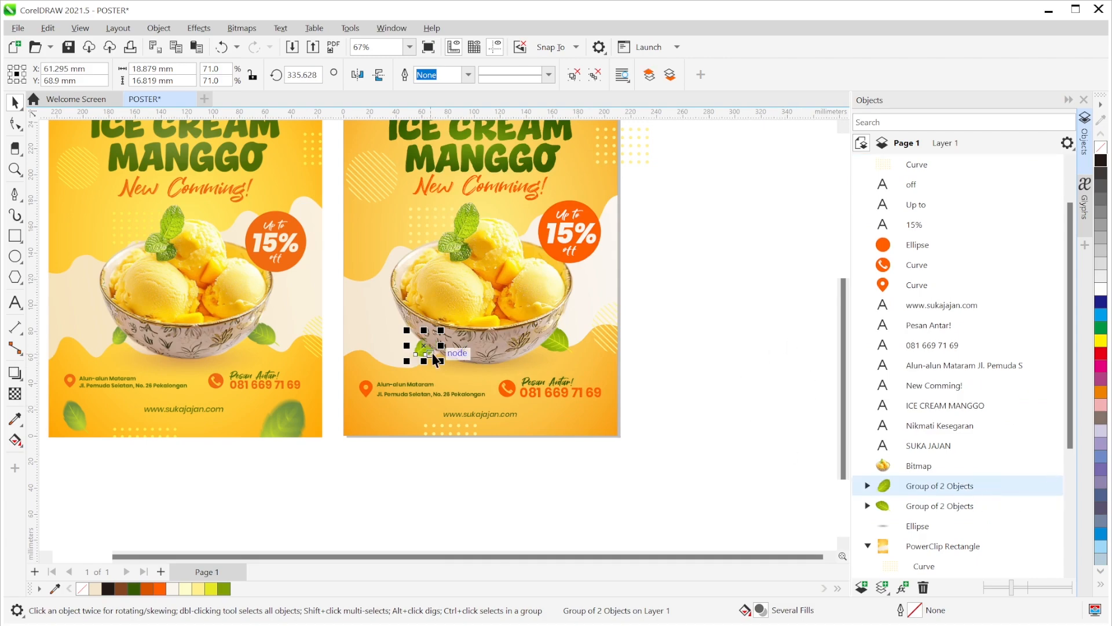
{"action": "left_click_drag", "start_coordinate": [434, 355], "coordinate": [597, 425]}
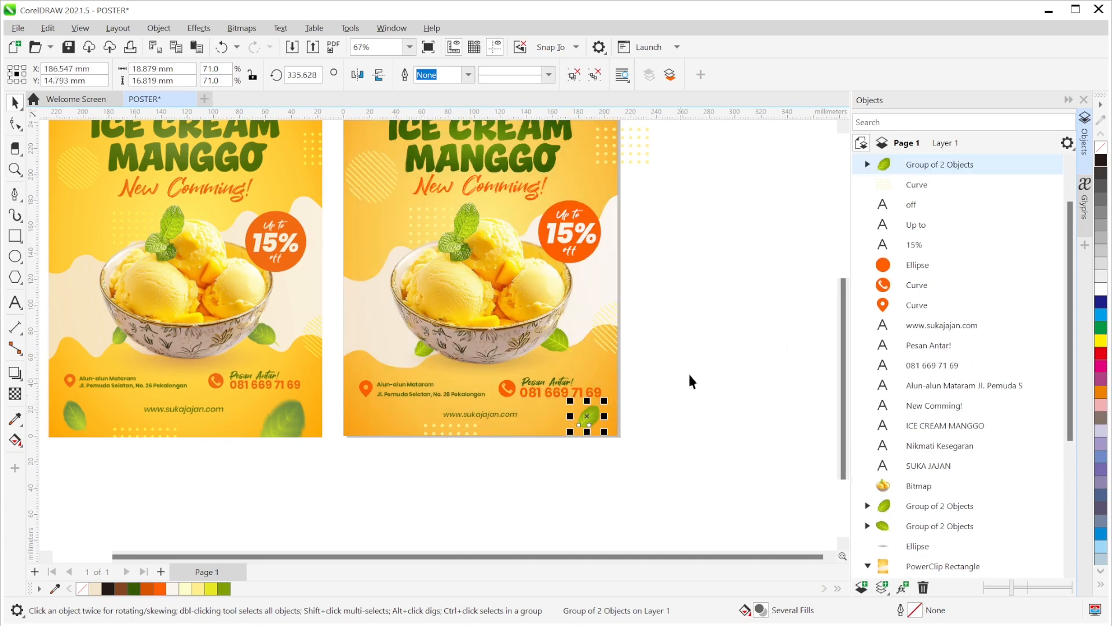
{"action": "left_click_drag", "start_coordinate": [665, 388], "coordinate": [686, 299]}
{"action": "left_click_drag", "start_coordinate": [627, 342], "coordinate": [660, 399]}
- Place an enlarged leaf copy at the bottom-left corner and mirror it horizontally
{"action": "left_click_drag", "start_coordinate": [644, 360], "coordinate": [600, 348]}
{"action": "left_click_drag", "start_coordinate": [688, 340], "coordinate": [741, 390]}
{"action": "left_click_drag", "start_coordinate": [672, 416], "coordinate": [467, 435]}
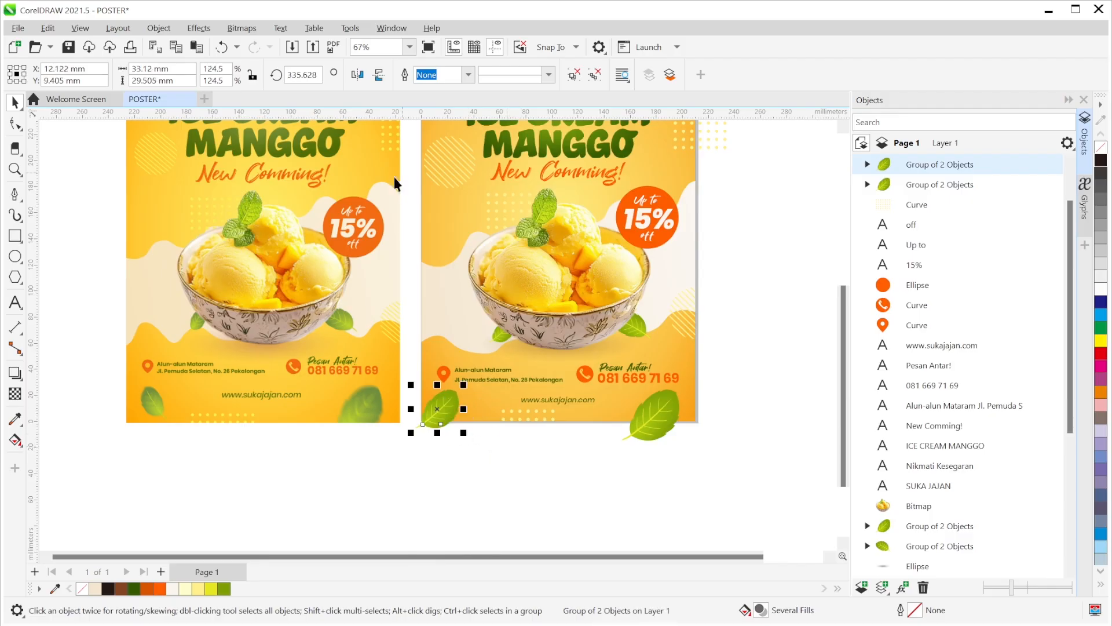
{"action": "left_click", "coordinate": [358, 75]}
{"action": "mouse_move", "coordinate": [433, 409]}
{"action": "left_mouse_down"}
{"action": "mouse_move", "coordinate": [472, 431]}
{"action": "mouse_move", "coordinate": [445, 399]}
{"action": "mouse_move", "coordinate": [479, 426]}
{"action": "mouse_move", "coordinate": [450, 398]}
{"action": "left_mouse_up"}
- Copy a leaf to the top-left corner, rotated to about 123° and enlarged
{"action": "scroll", "coordinate": [458, 414], "scroll_direction": "up", "scroll_amount": 2}
{"action": "scroll", "coordinate": [544, 398], "scroll_direction": "down", "scroll_amount": 4}
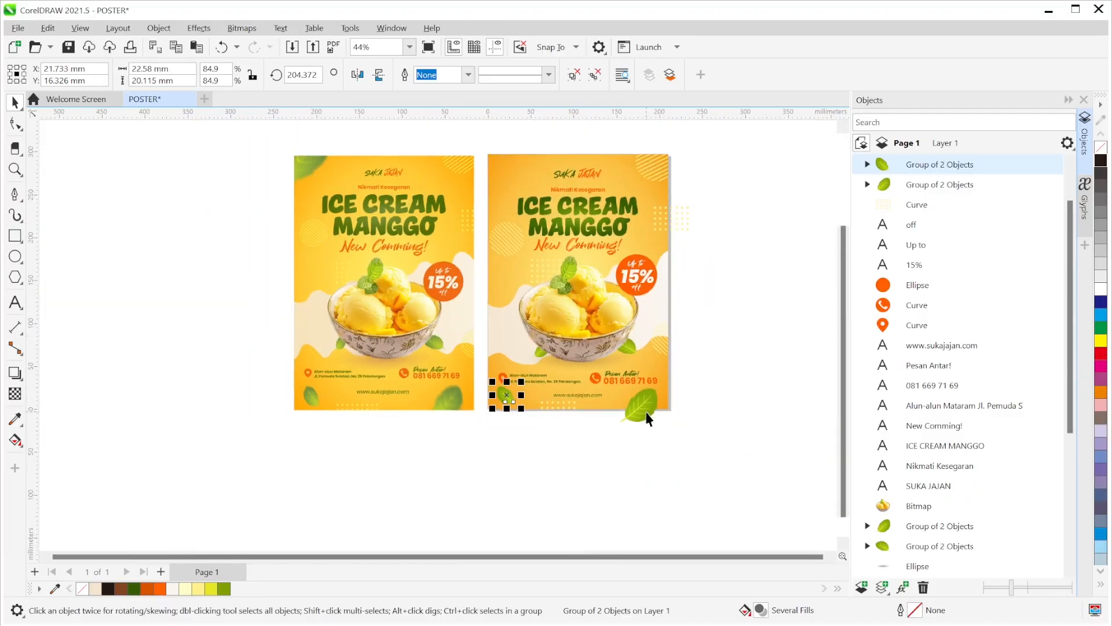
{"action": "left_click_drag", "start_coordinate": [515, 399], "coordinate": [419, 223]}
{"action": "left_click", "coordinate": [479, 142]}
{"action": "left_click", "coordinate": [469, 149]}
{"action": "left_click_drag", "start_coordinate": [462, 155], "coordinate": [415, 202]}
{"action": "left_click_drag", "start_coordinate": [457, 147], "coordinate": [502, 160]}
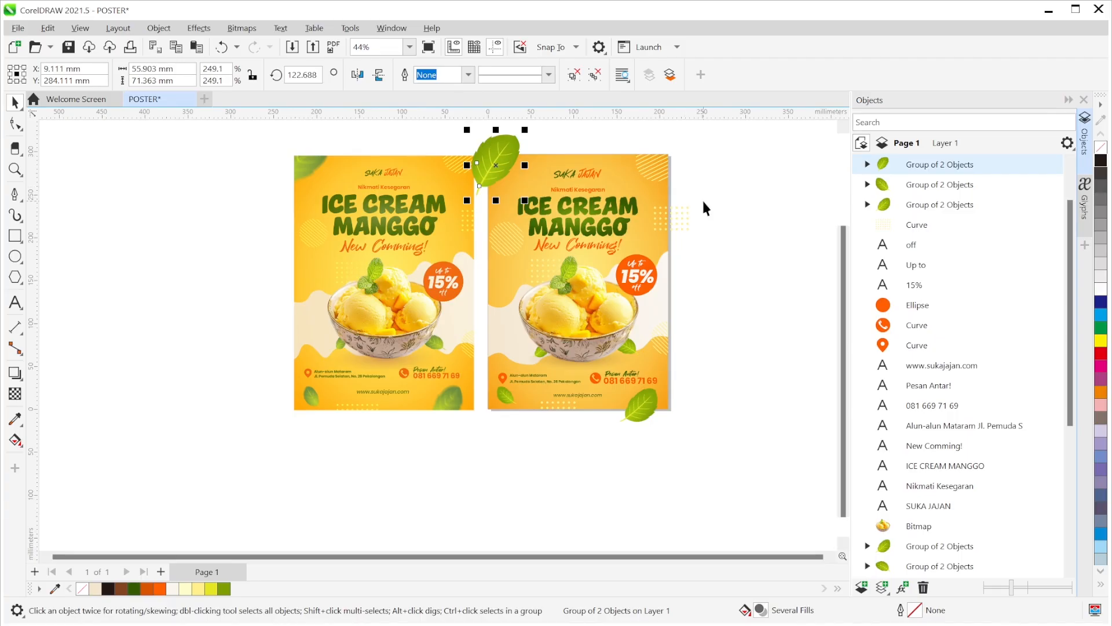
{"action": "left_click", "coordinate": [735, 212]}
- Zoom and pan to the poster's top-left corner and select the overhanging leaf
{"action": "scroll", "coordinate": [325, 177], "scroll_direction": "up", "scroll_amount": 4}
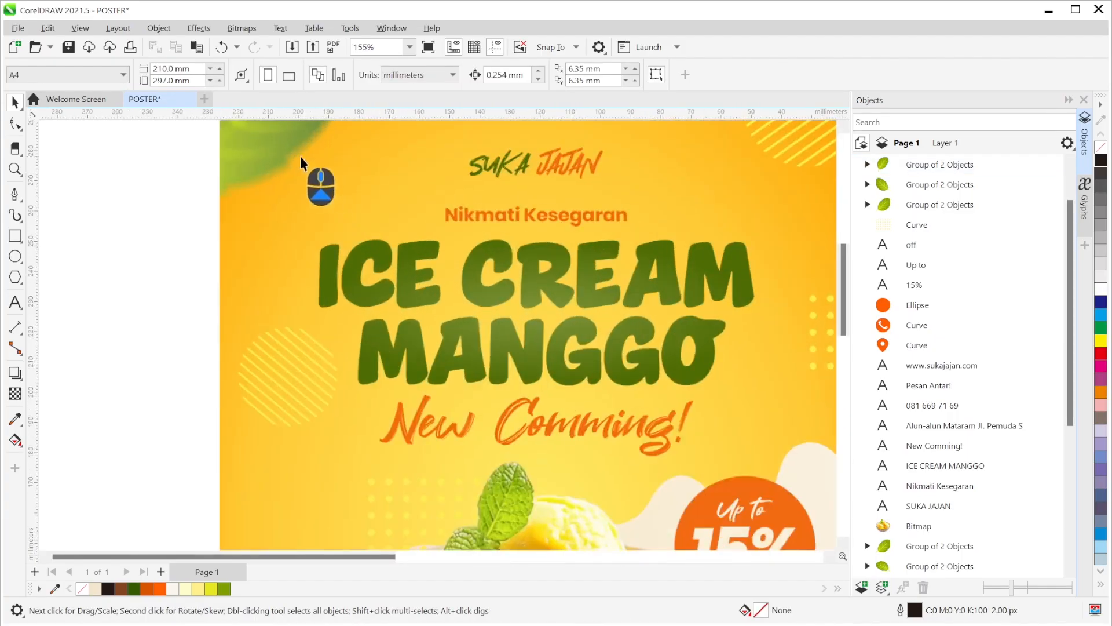
{"action": "scroll", "coordinate": [296, 157], "scroll_direction": "down", "scroll_amount": 2}
{"action": "scroll", "coordinate": [373, 323], "scroll_direction": "down", "scroll_amount": 1}
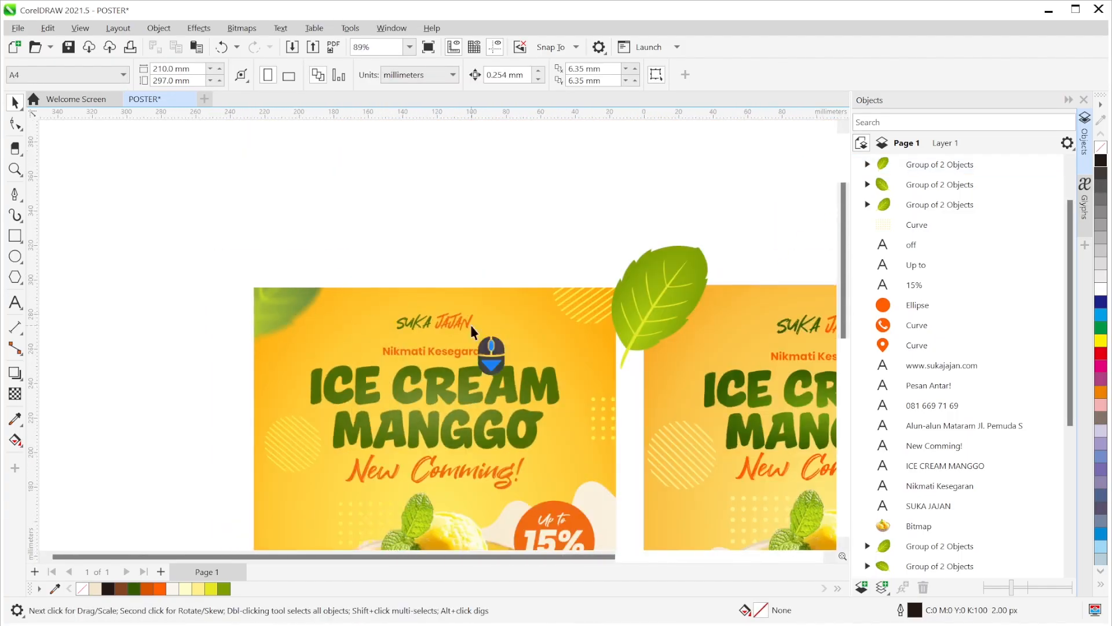
{"action": "scroll", "coordinate": [524, 344], "scroll_direction": "down", "scroll_amount": 1}
{"action": "scroll", "coordinate": [448, 475], "scroll_direction": "down", "scroll_amount": 5}
{"action": "scroll", "coordinate": [453, 413], "scroll_direction": "up", "scroll_amount": 1}
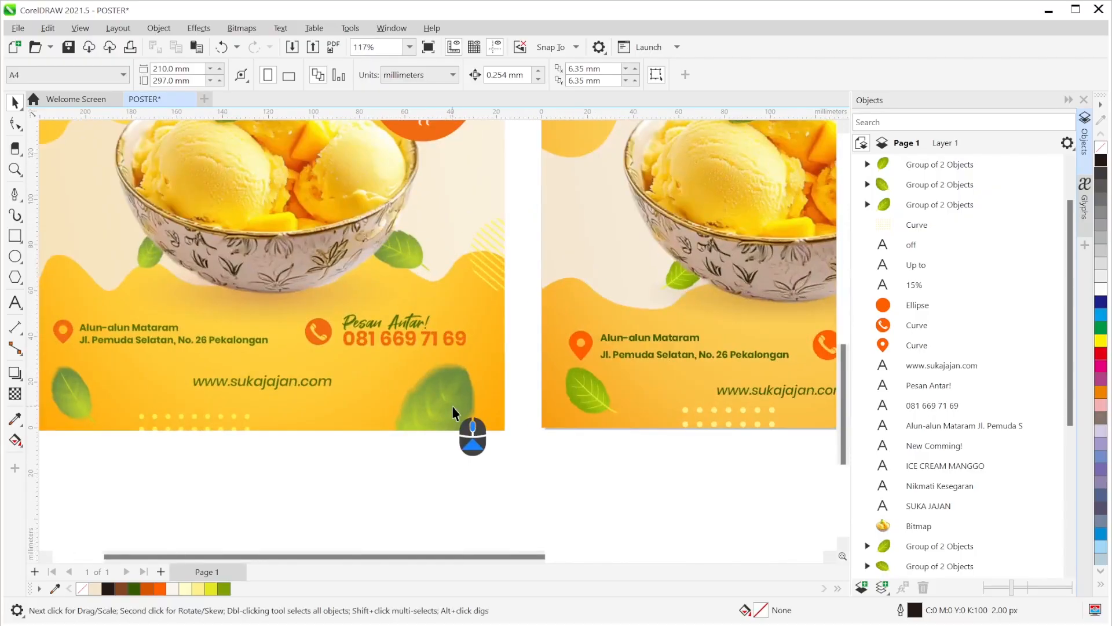
{"action": "scroll", "coordinate": [430, 391], "scroll_direction": "down", "scroll_amount": 2}
{"action": "scroll", "coordinate": [470, 402], "scroll_direction": "down", "scroll_amount": 1}
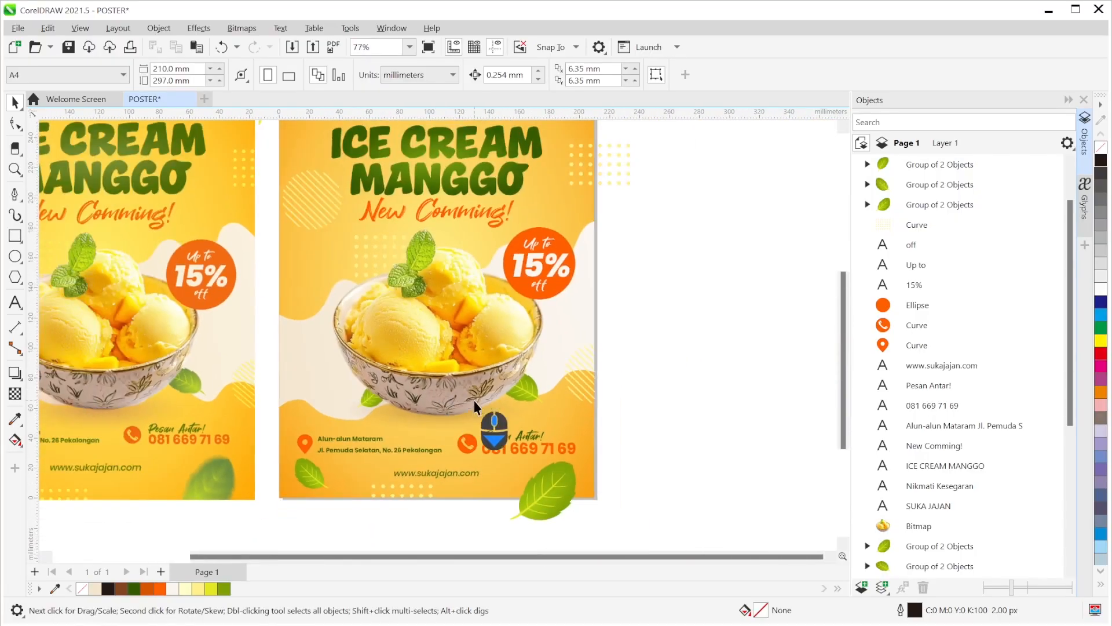
{"action": "scroll", "coordinate": [467, 388], "scroll_direction": "down", "scroll_amount": 1}
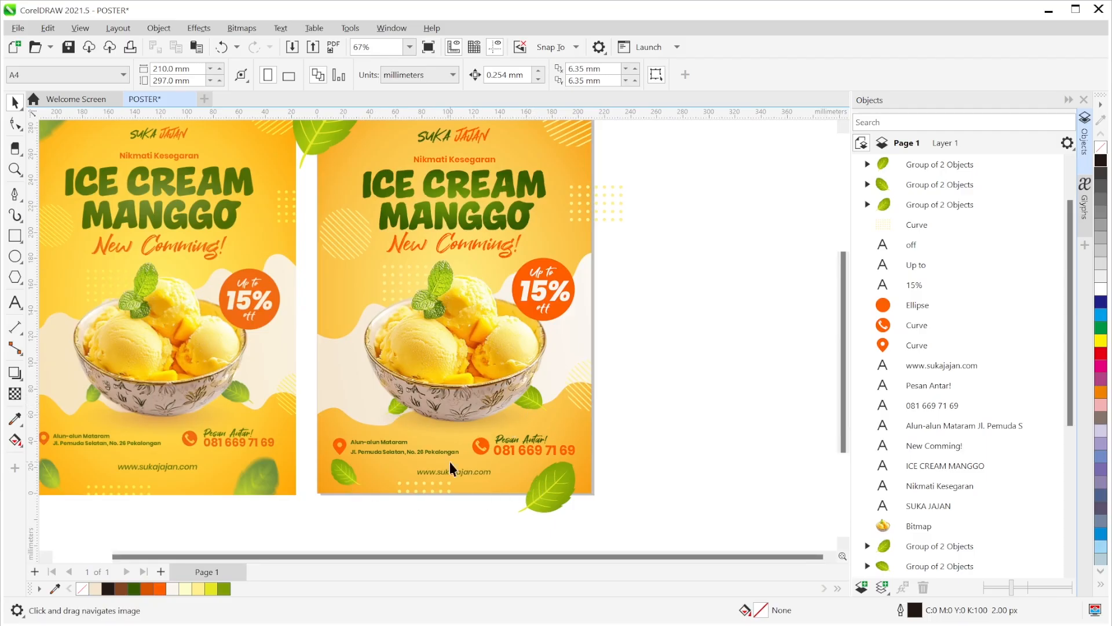
{"action": "left_click_drag", "start_coordinate": [429, 259], "coordinate": [445, 288]}
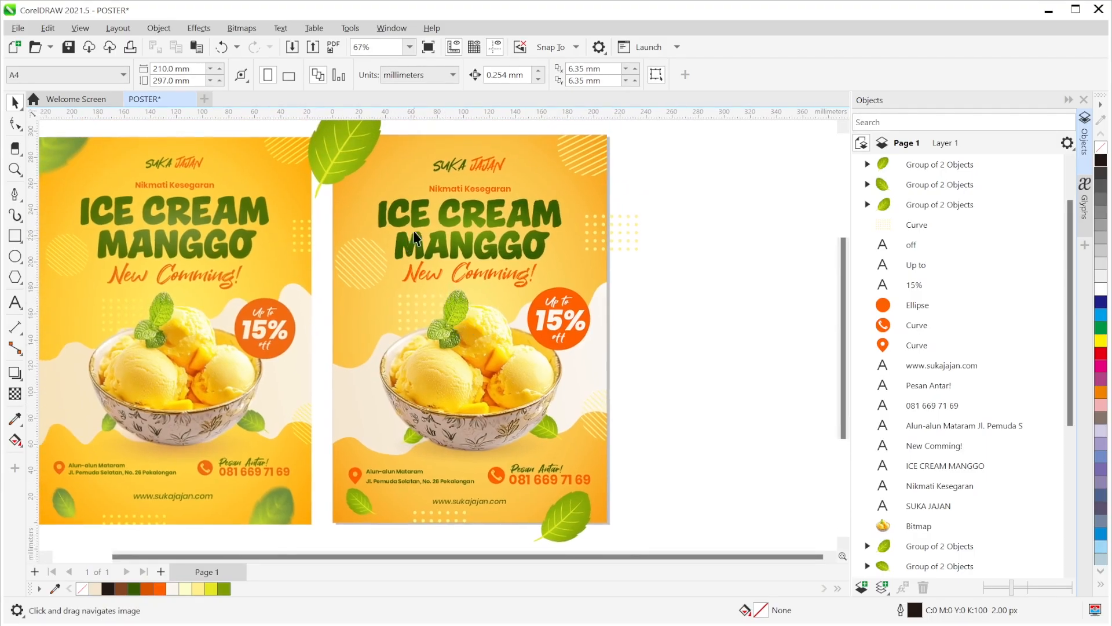
{"action": "left_click_drag", "start_coordinate": [499, 234], "coordinate": [503, 246]}
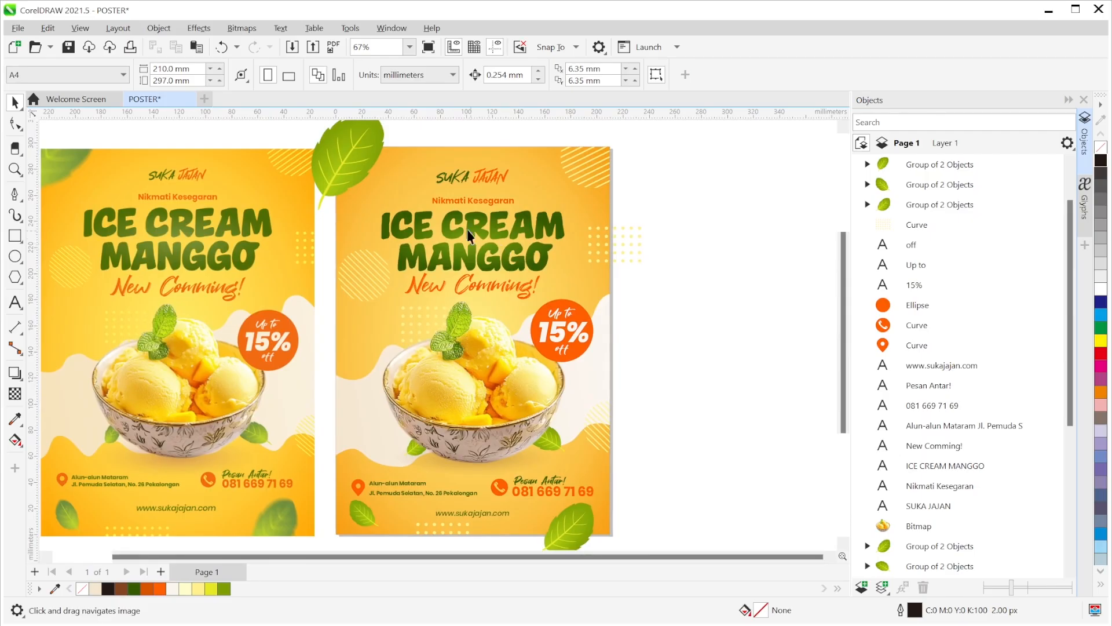
{"action": "left_click", "coordinate": [347, 151]}
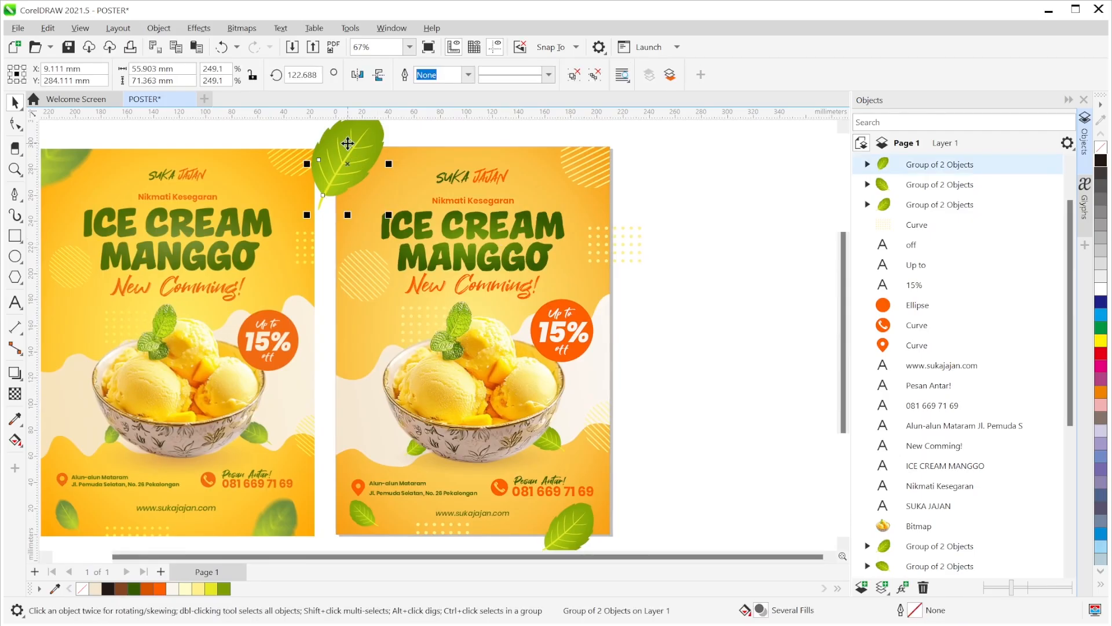
- Apply Effects > Blur > Motion Blur to the top-left leaf with distance 58 and direction 239°
{"action": "left_click", "coordinate": [212, 29]}
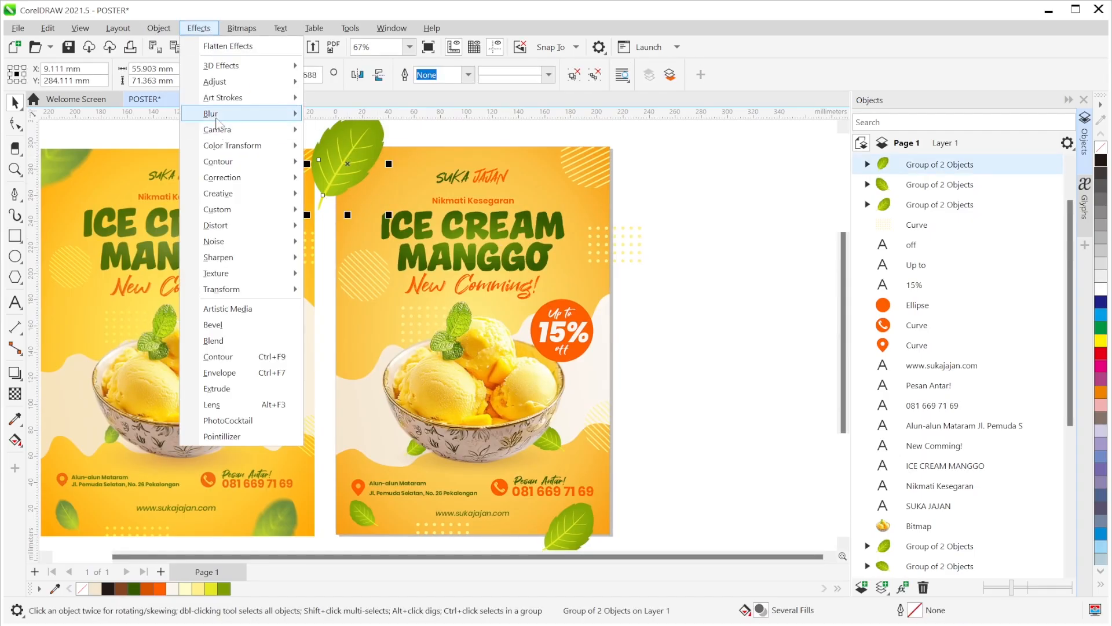
{"action": "mouse_move", "coordinate": [217, 124]}
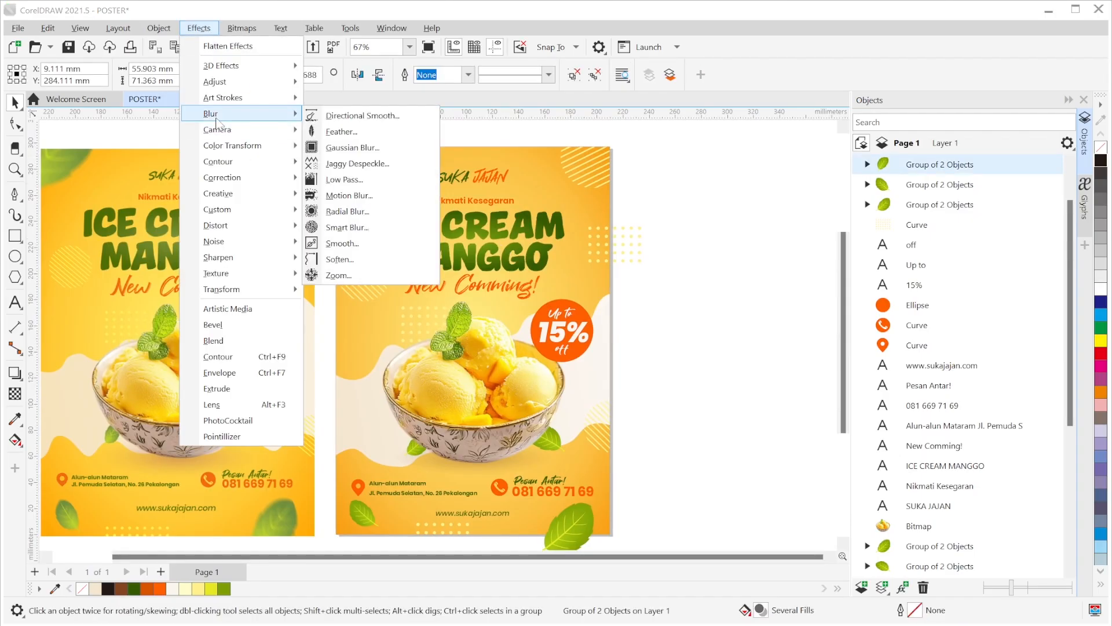
{"action": "left_click", "coordinate": [338, 197]}
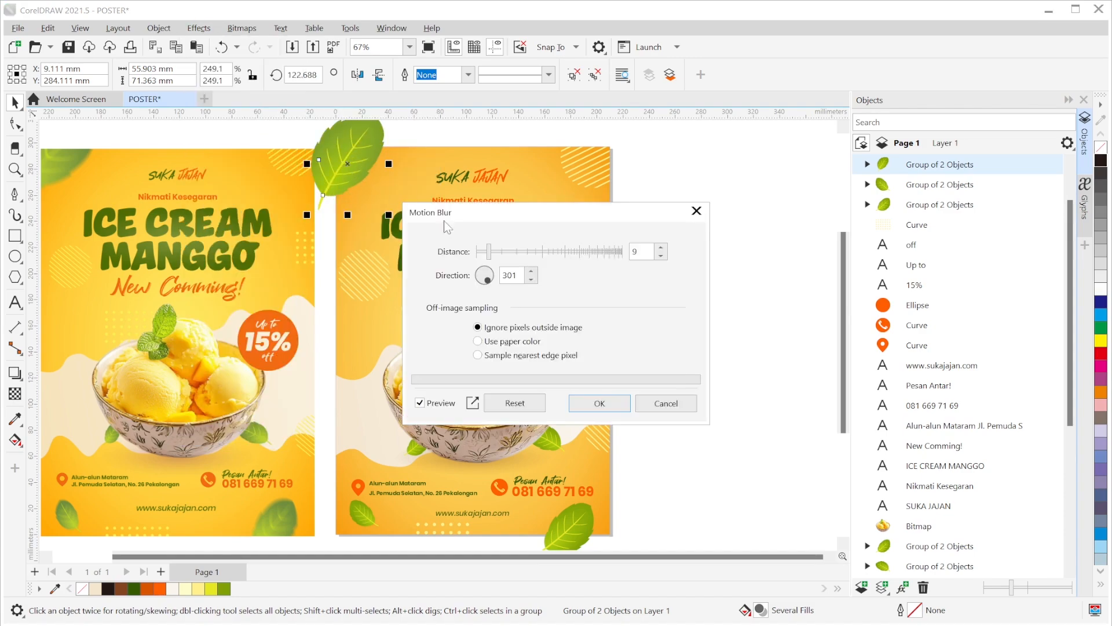
{"action": "left_click_drag", "start_coordinate": [492, 255], "coordinate": [475, 282]}
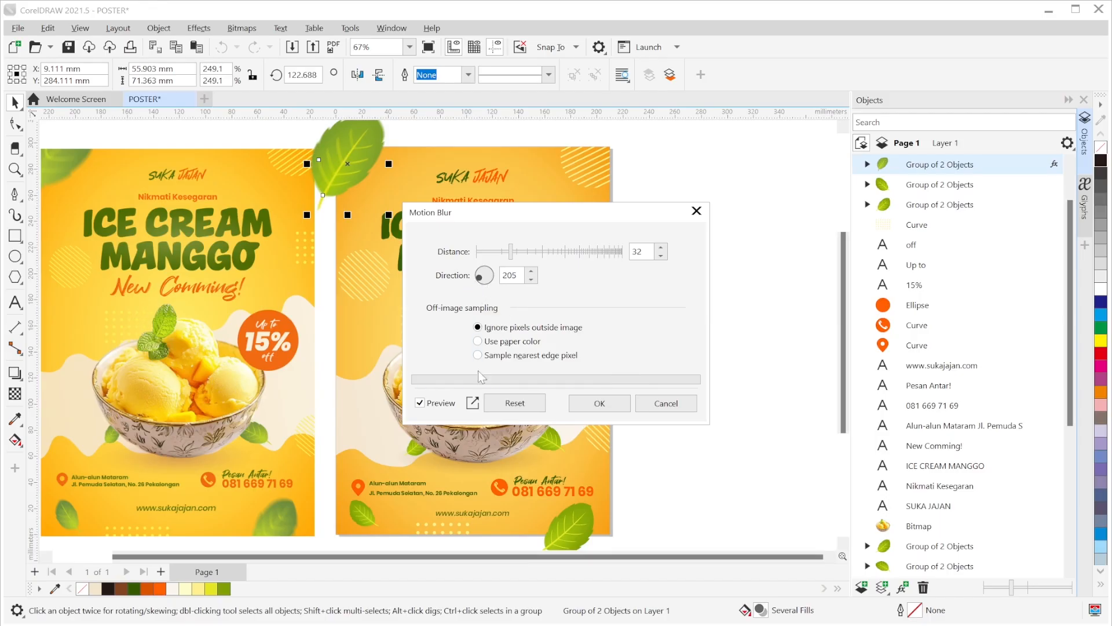
{"action": "left_click_drag", "start_coordinate": [537, 215], "coordinate": [797, 210]}
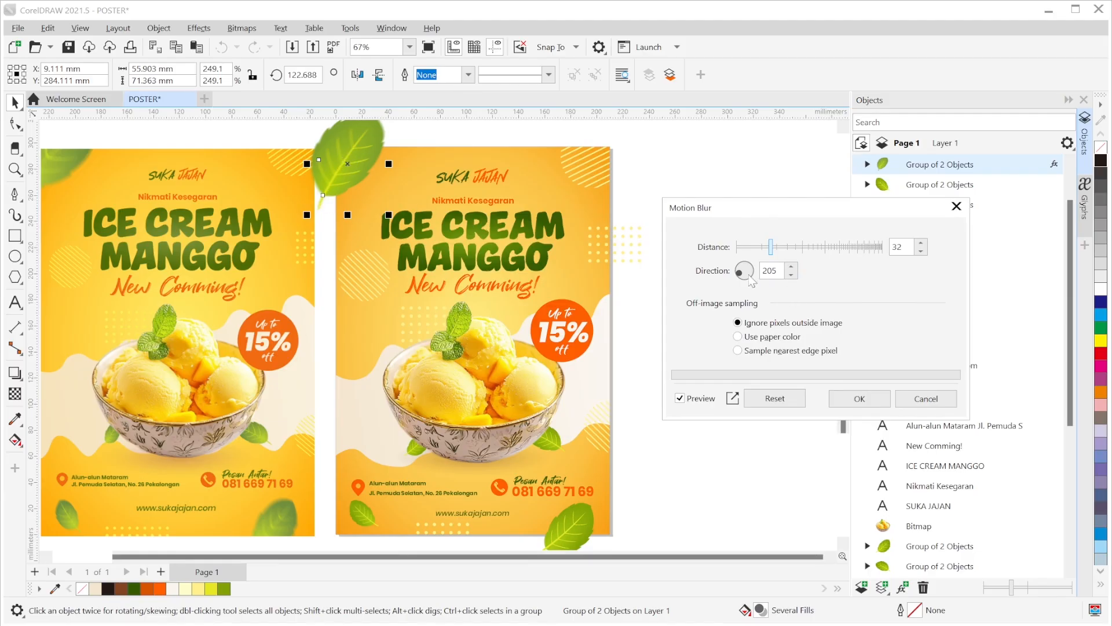
{"action": "left_click_drag", "start_coordinate": [742, 281], "coordinate": [740, 290]}
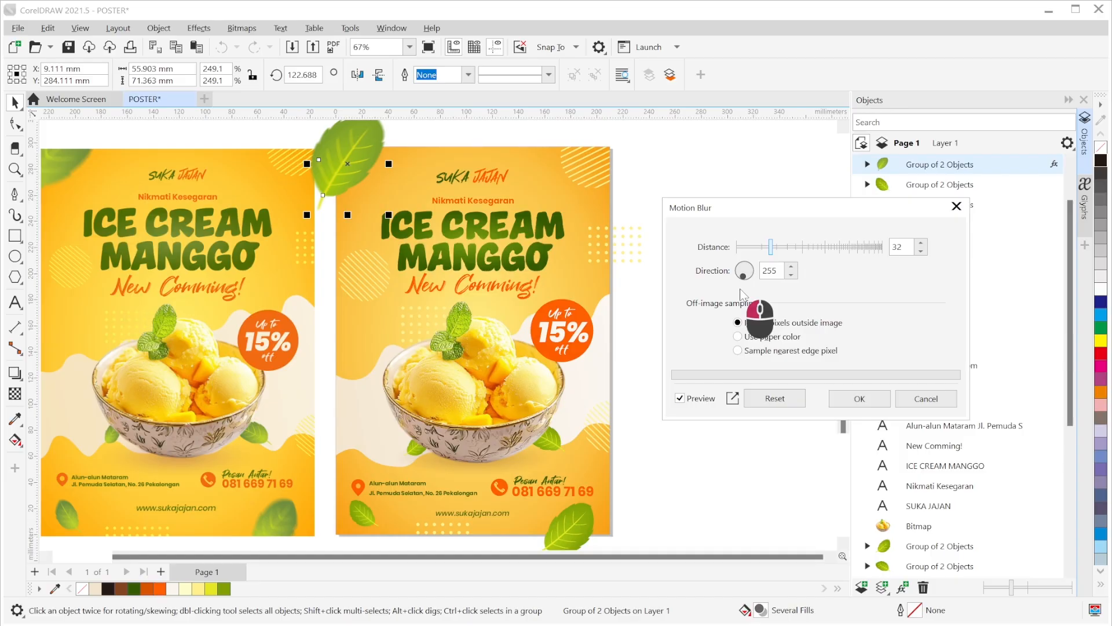
{"action": "left_click_drag", "start_coordinate": [740, 290], "coordinate": [739, 290]}
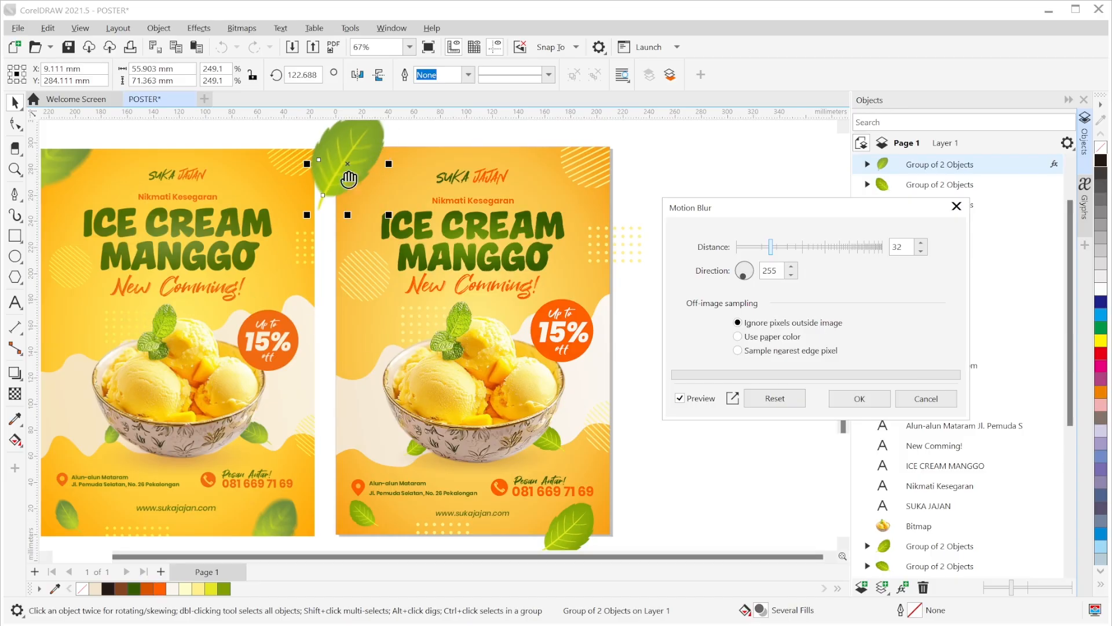
{"action": "left_click_drag", "start_coordinate": [741, 276], "coordinate": [743, 283]}
{"action": "left_click_drag", "start_coordinate": [746, 290], "coordinate": [747, 295]}
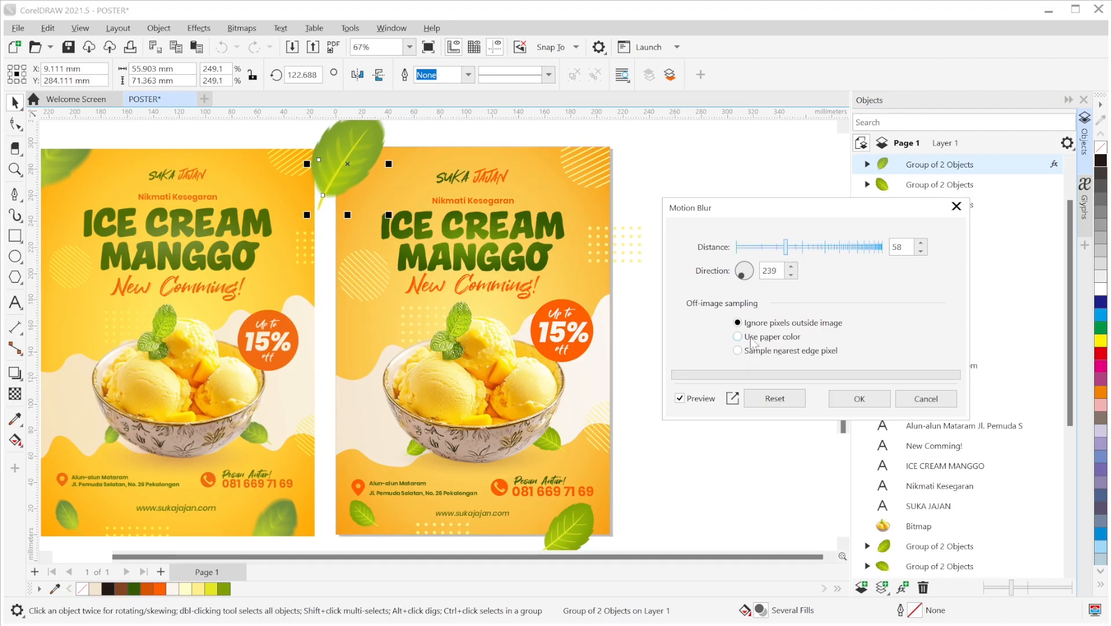
{"action": "left_click", "coordinate": [857, 400]}
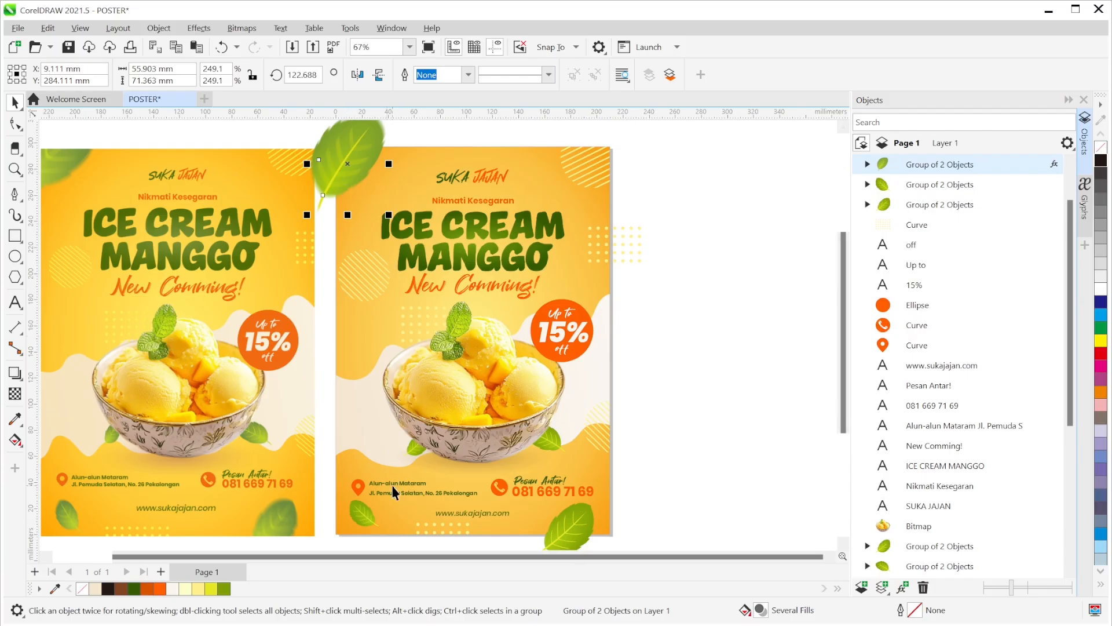
- Give the large bottom-right leaf a motion blur with direction 216 and distance 35
{"action": "left_click", "coordinate": [569, 538]}
{"action": "mouse_move", "coordinate": [690, 442]}
{"action": "left_mouse_down"}
{"action": "mouse_move", "coordinate": [720, 410]}
{"action": "mouse_move", "coordinate": [693, 434]}
{"action": "left_mouse_up"}
{"action": "left_click", "coordinate": [198, 28]}
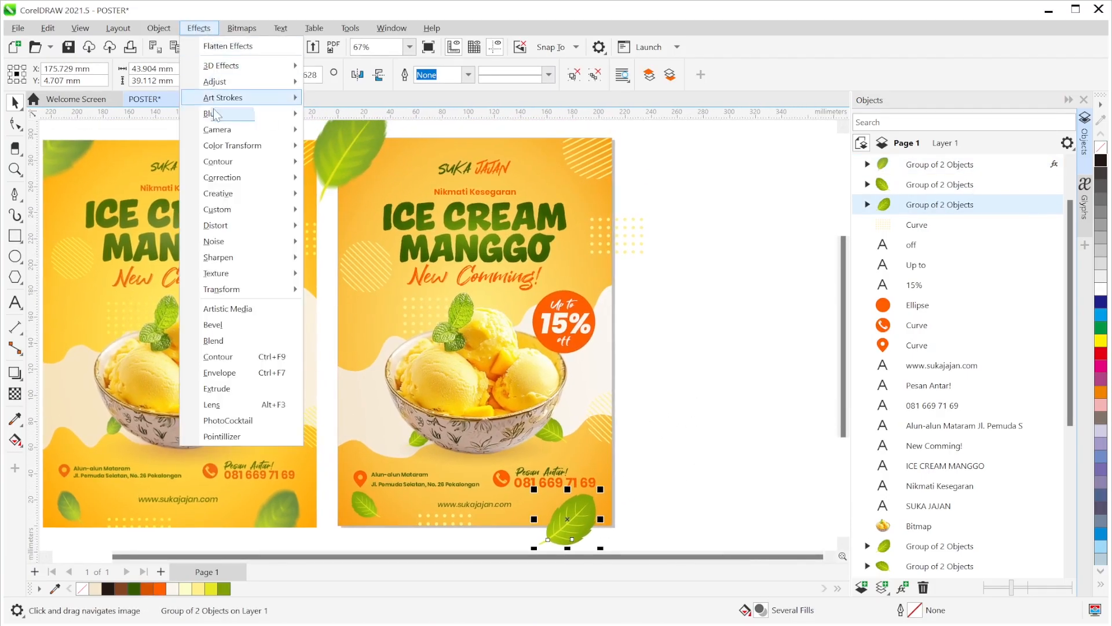
{"action": "mouse_move", "coordinate": [223, 113]}
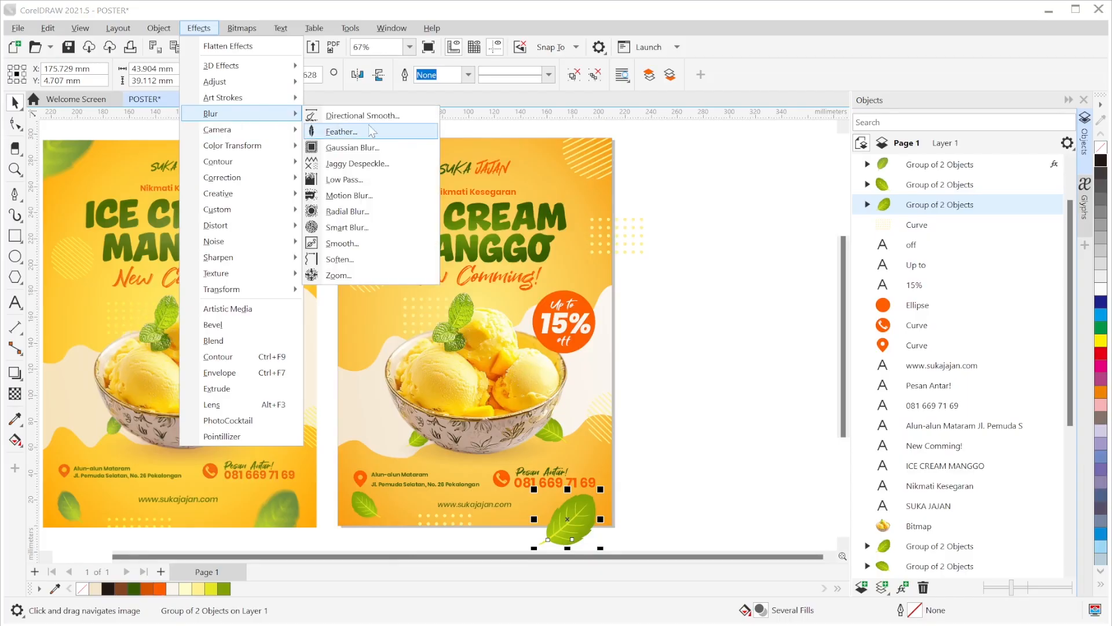
{"action": "left_click", "coordinate": [371, 216]}
{"action": "left_click_drag", "start_coordinate": [514, 213], "coordinate": [709, 204]}
{"action": "left_click_drag", "start_coordinate": [680, 273], "coordinate": [671, 276]}
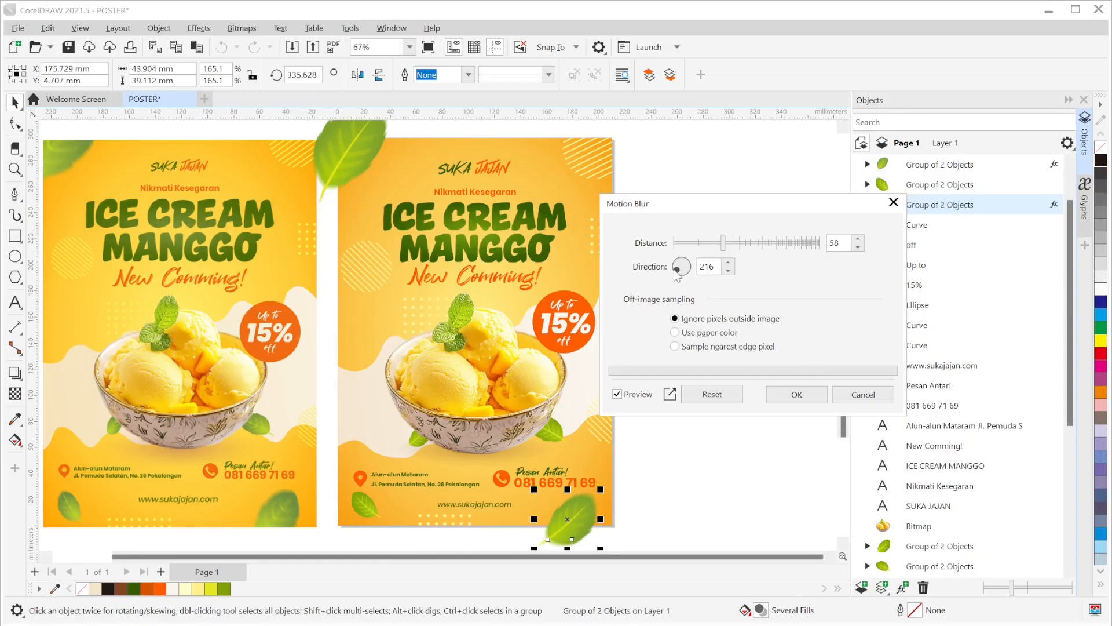
{"action": "left_click_drag", "start_coordinate": [719, 249], "coordinate": [709, 246]}
{"action": "left_click", "coordinate": [783, 397]}
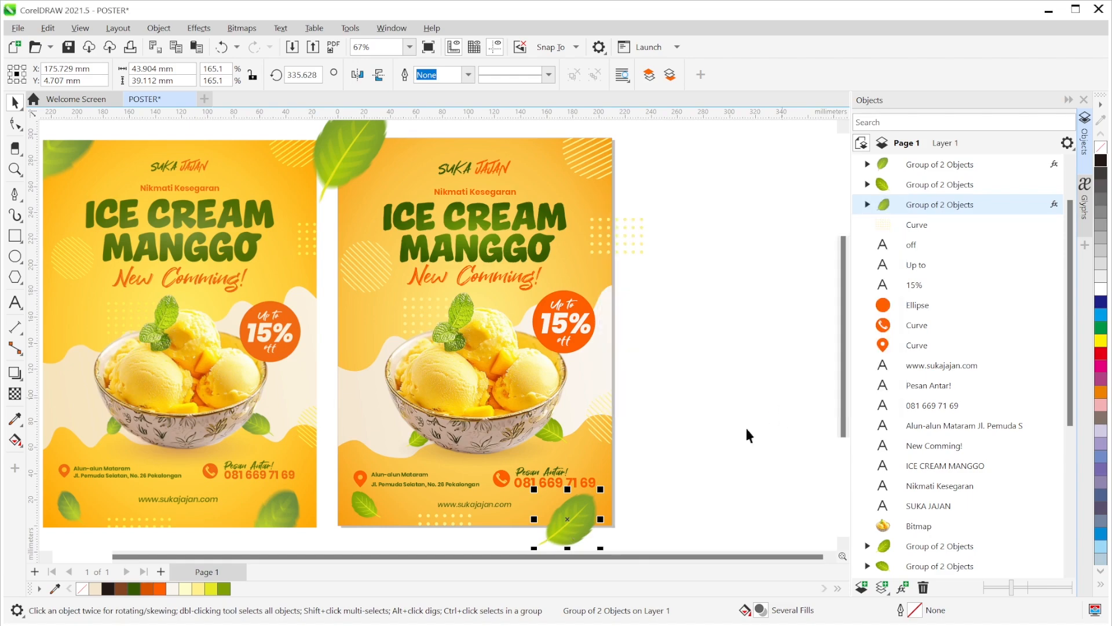
- Give the small bottom-left leaf a motion blur with direction 322 and distance 15
{"action": "left_click", "coordinate": [372, 517]}
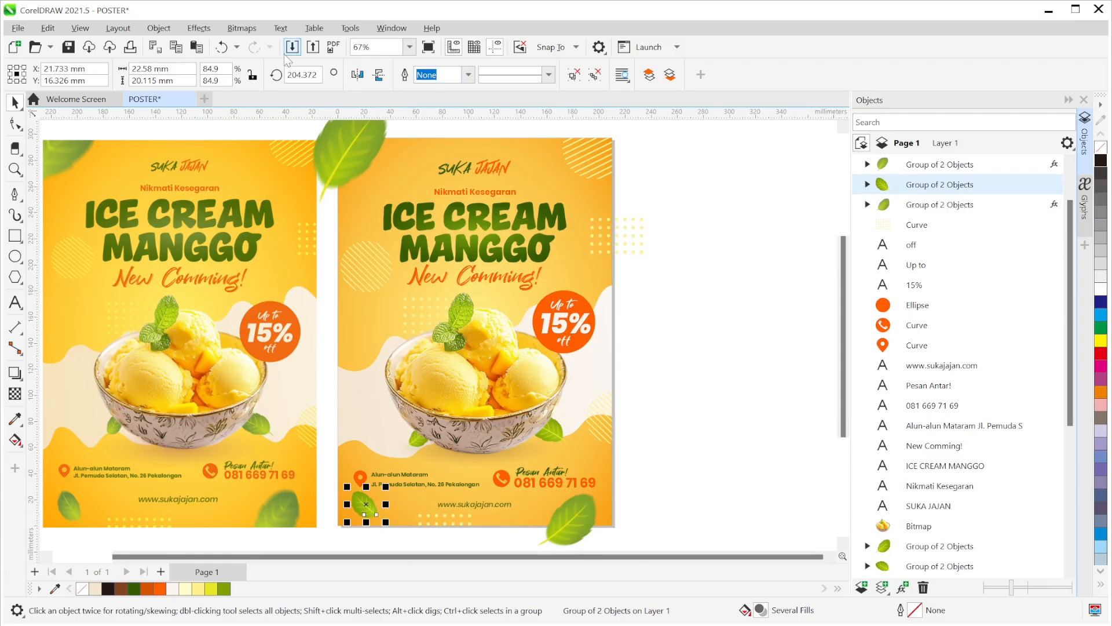
{"action": "left_click", "coordinate": [198, 28]}
{"action": "mouse_move", "coordinate": [243, 114]}
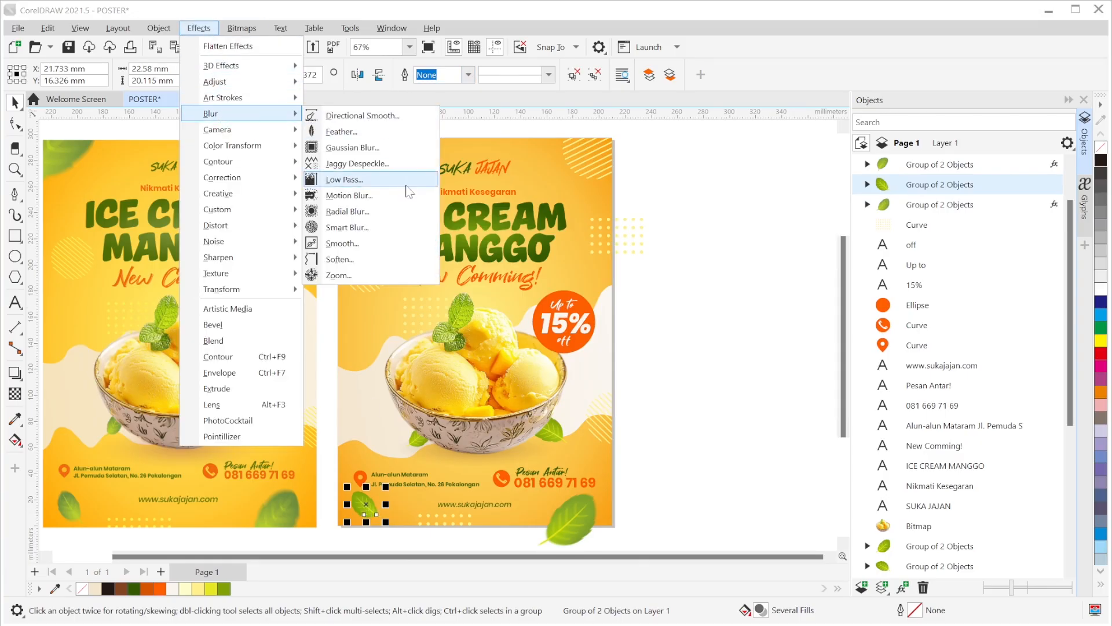
{"action": "left_click", "coordinate": [385, 197]}
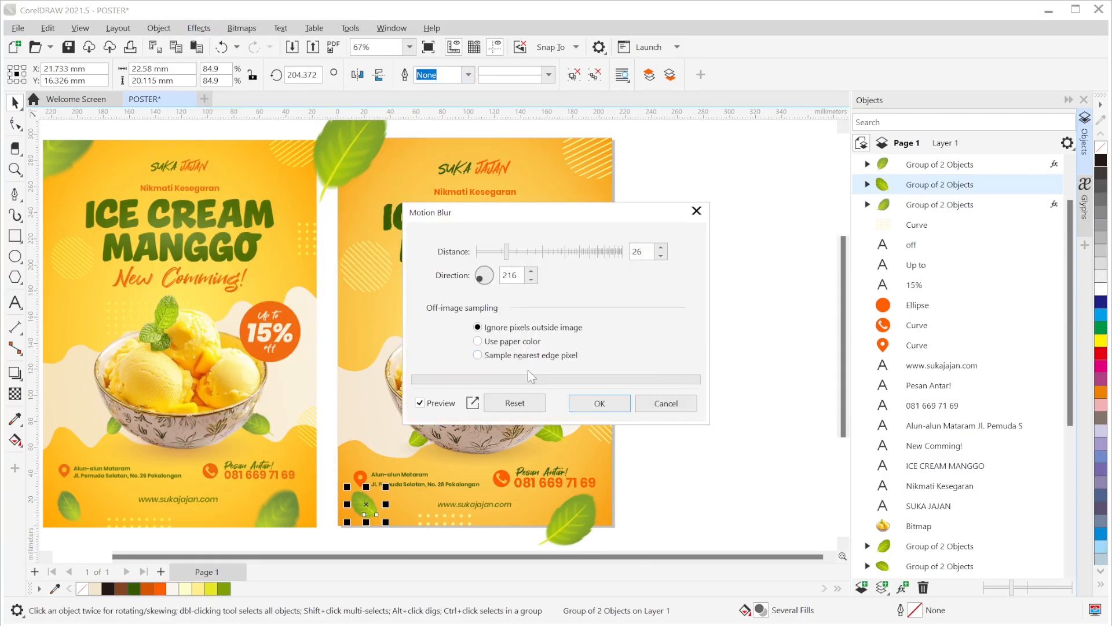
{"action": "left_click_drag", "start_coordinate": [482, 277], "coordinate": [526, 307]}
{"action": "left_click_drag", "start_coordinate": [506, 252], "coordinate": [494, 251]}
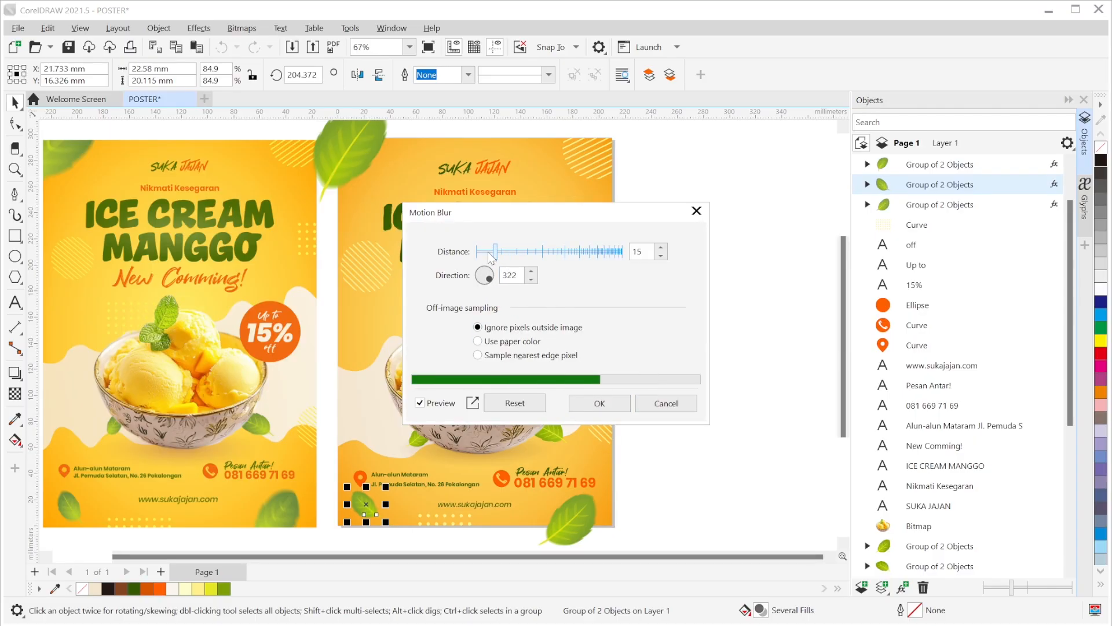
{"action": "left_click", "coordinate": [598, 404]}
{"action": "left_click", "coordinate": [698, 395]}
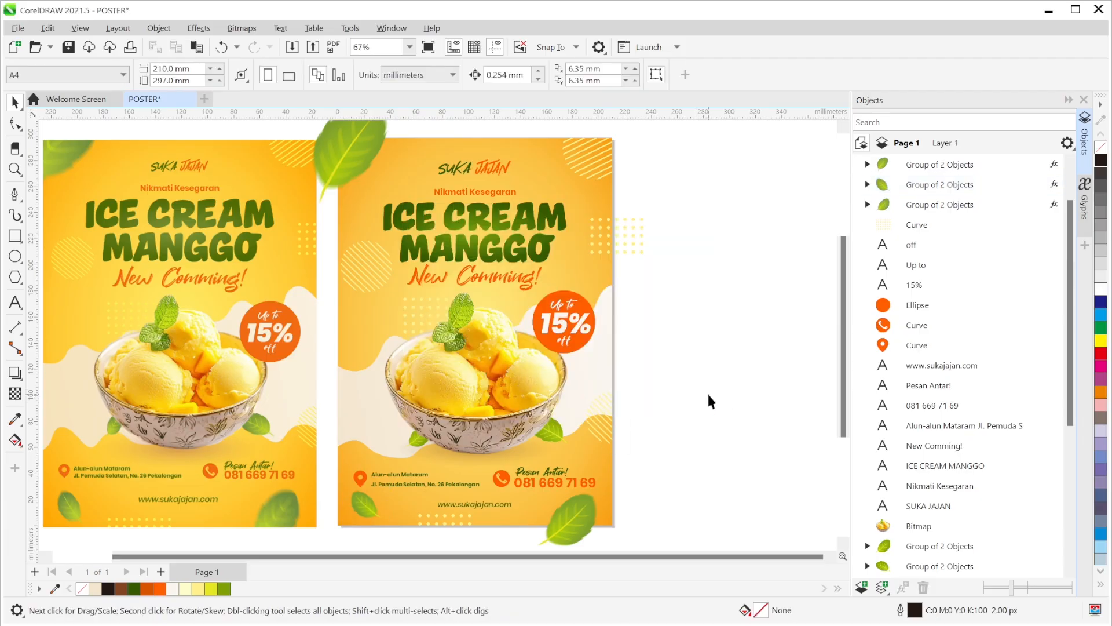
- PowerClip the two overhanging leaves inside the right poster
{"action": "scroll", "coordinate": [704, 400], "scroll_direction": "down", "scroll_amount": 1}
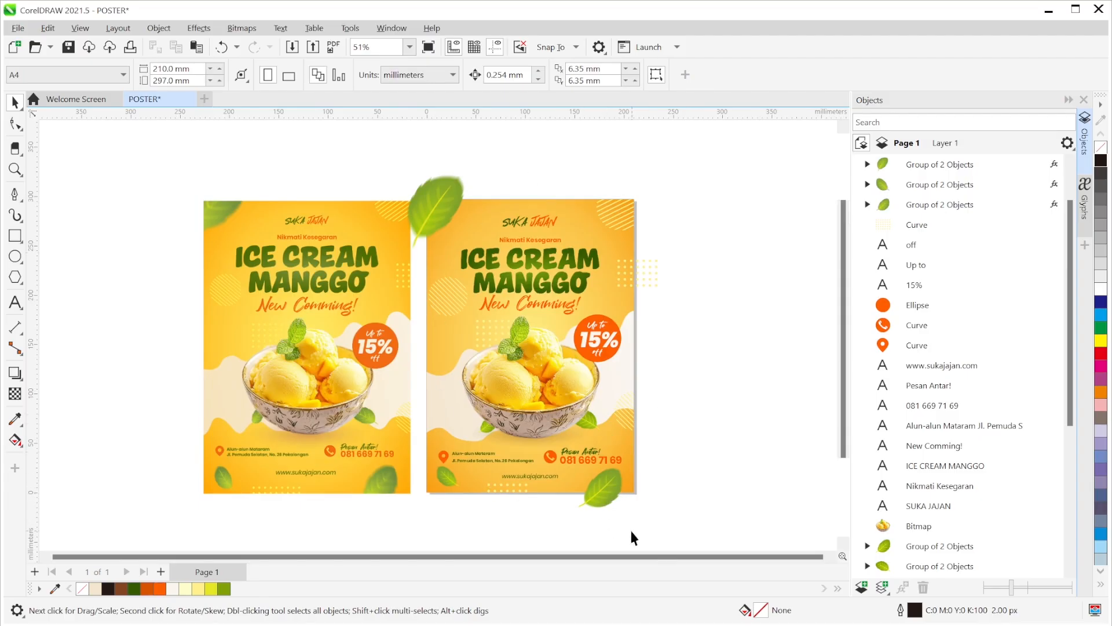
{"action": "left_click", "coordinate": [611, 498]}
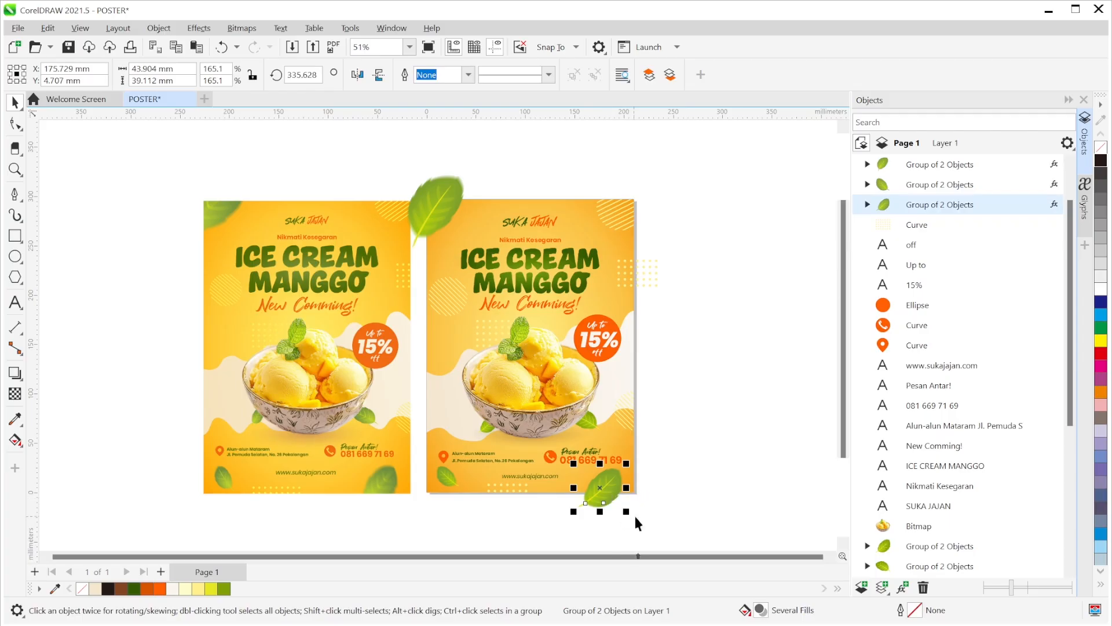
{"action": "left_click", "coordinate": [451, 201], "text": "shift"}
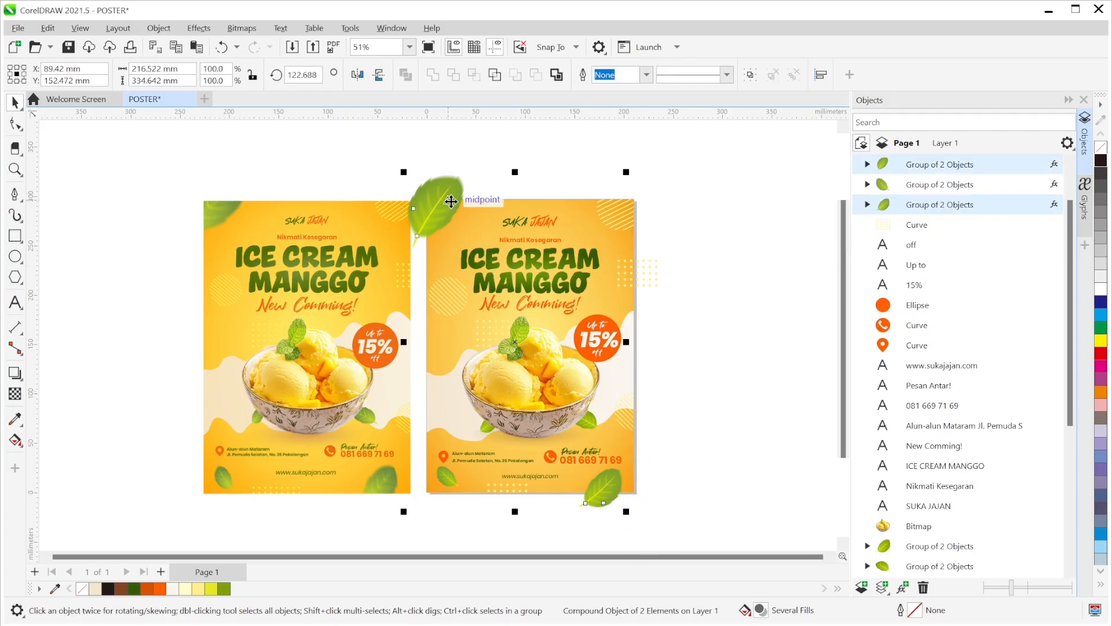
{"action": "right_click", "coordinate": [452, 202]}
{"action": "left_click", "coordinate": [500, 384]}
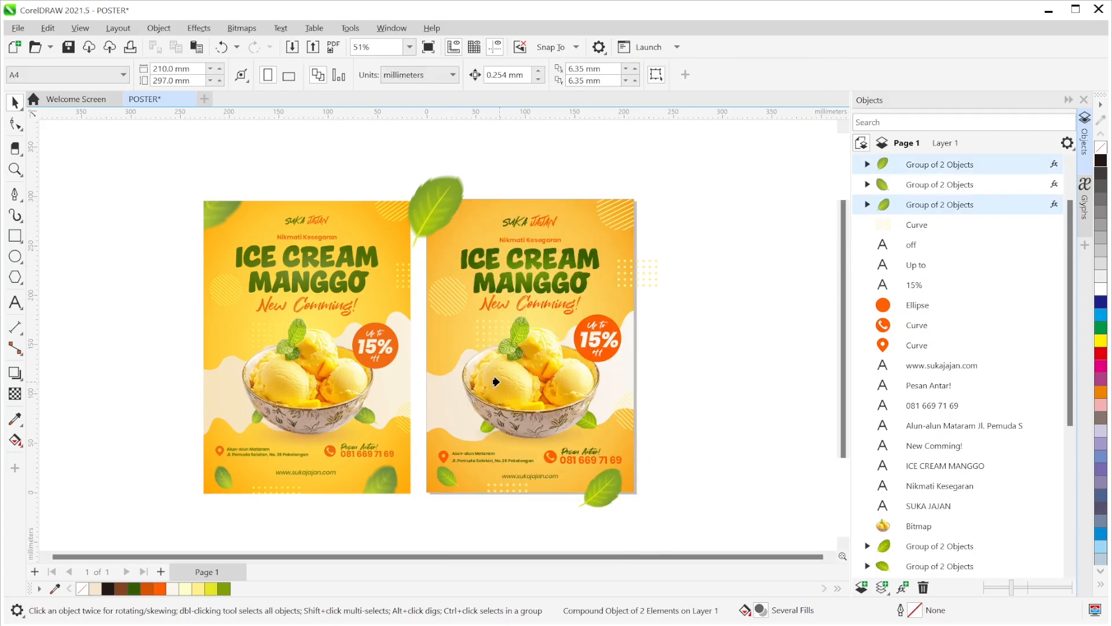
{"action": "left_click", "coordinate": [446, 336]}
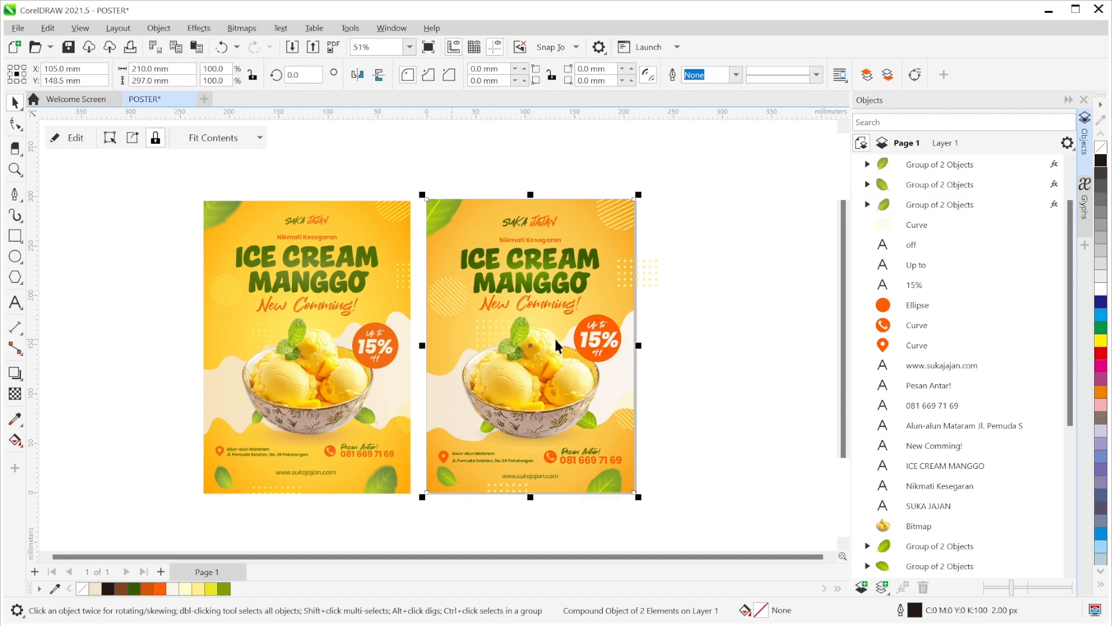
{"action": "left_click", "coordinate": [718, 344]}
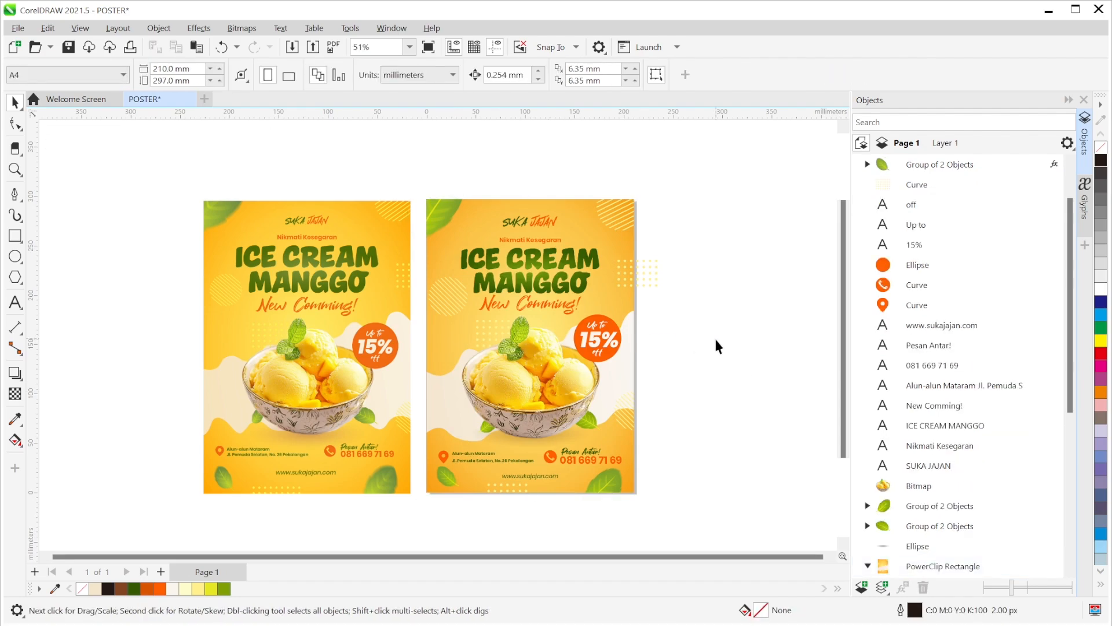
- PowerClip the dot pattern beside the poster title inside the right poster
{"action": "scroll", "coordinate": [623, 350], "scroll_direction": "up", "scroll_amount": 1}
{"action": "scroll", "coordinate": [608, 352], "scroll_direction": "up", "scroll_amount": 1}
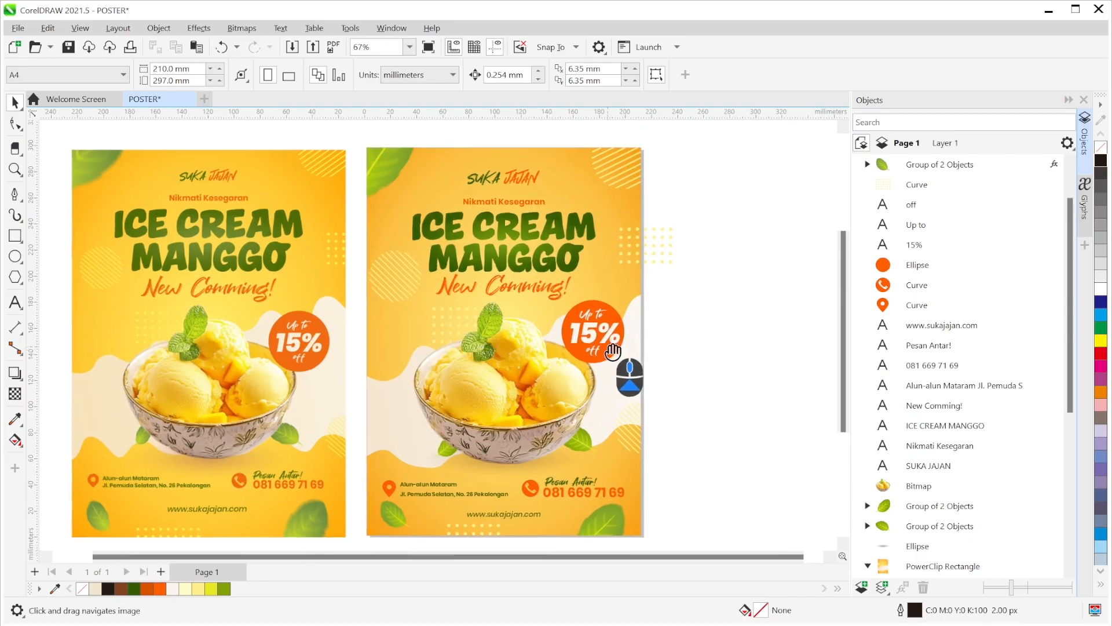
{"action": "left_click_drag", "start_coordinate": [607, 353], "coordinate": [653, 339]}
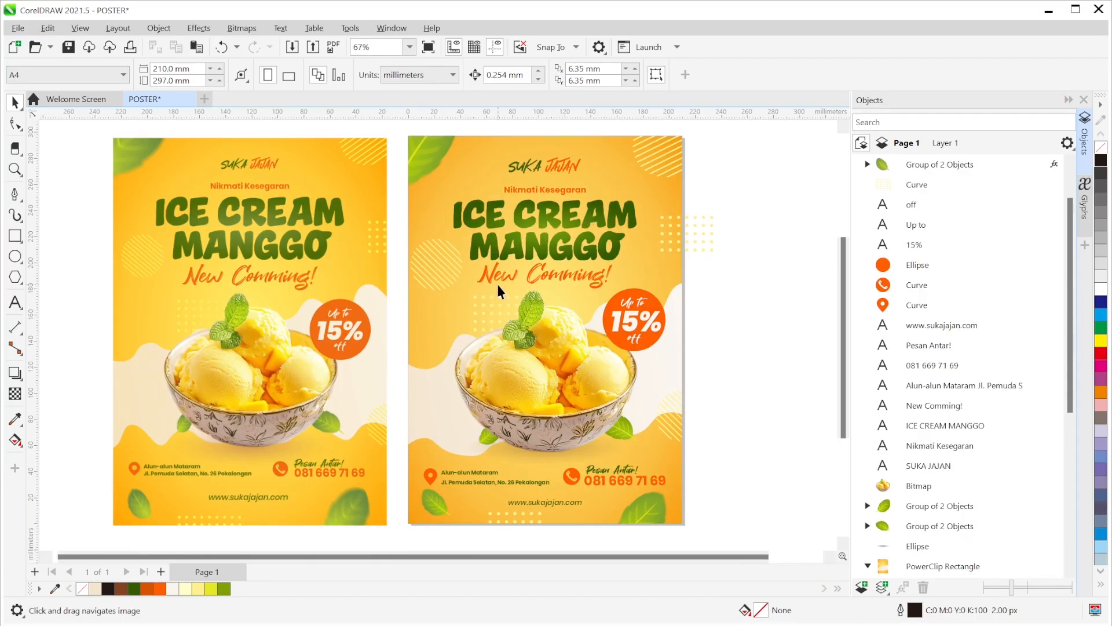
{"action": "left_click", "coordinate": [710, 248]}
{"action": "right_click", "coordinate": [712, 250]}
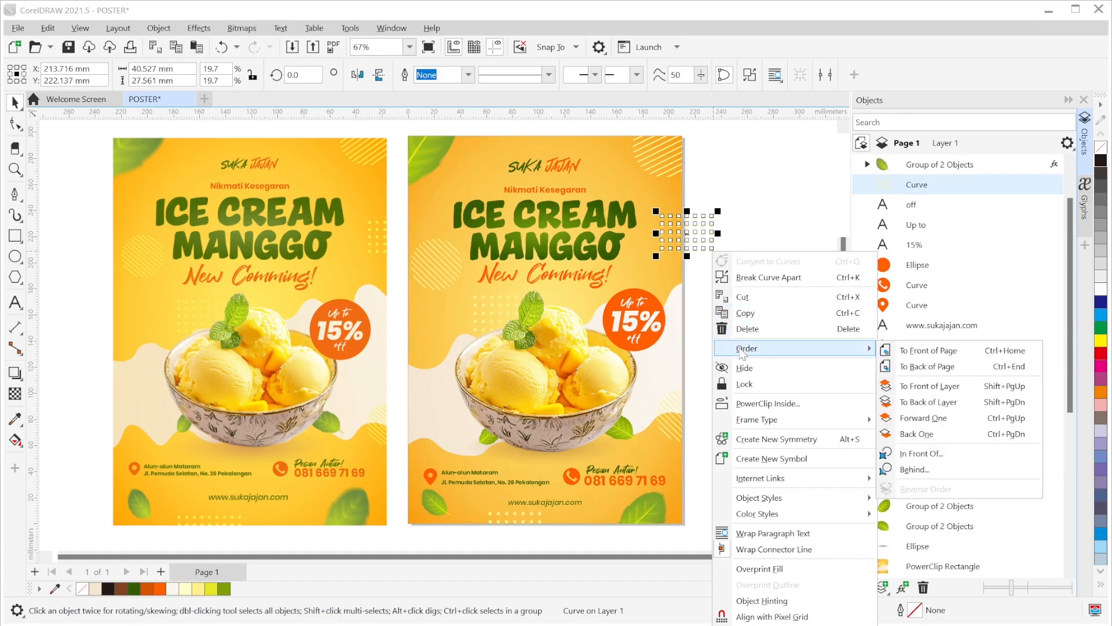
{"action": "left_click", "coordinate": [768, 403]}
{"action": "left_click", "coordinate": [657, 274]}
{"action": "left_click", "coordinate": [782, 340]}
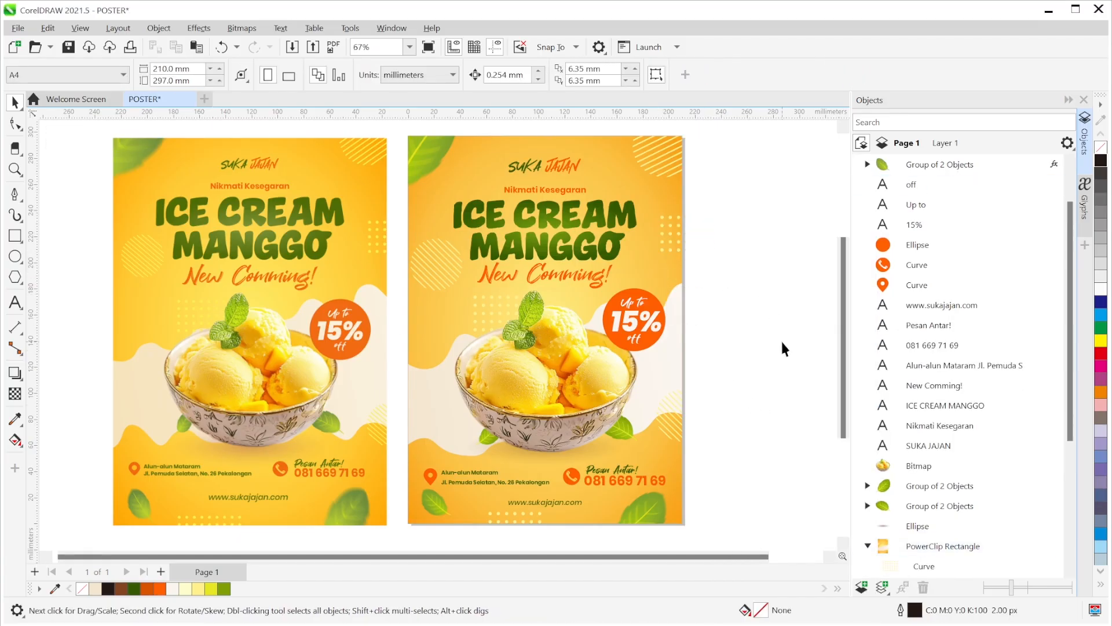
{"action": "left_click_drag", "start_coordinate": [781, 343], "coordinate": [823, 349]}
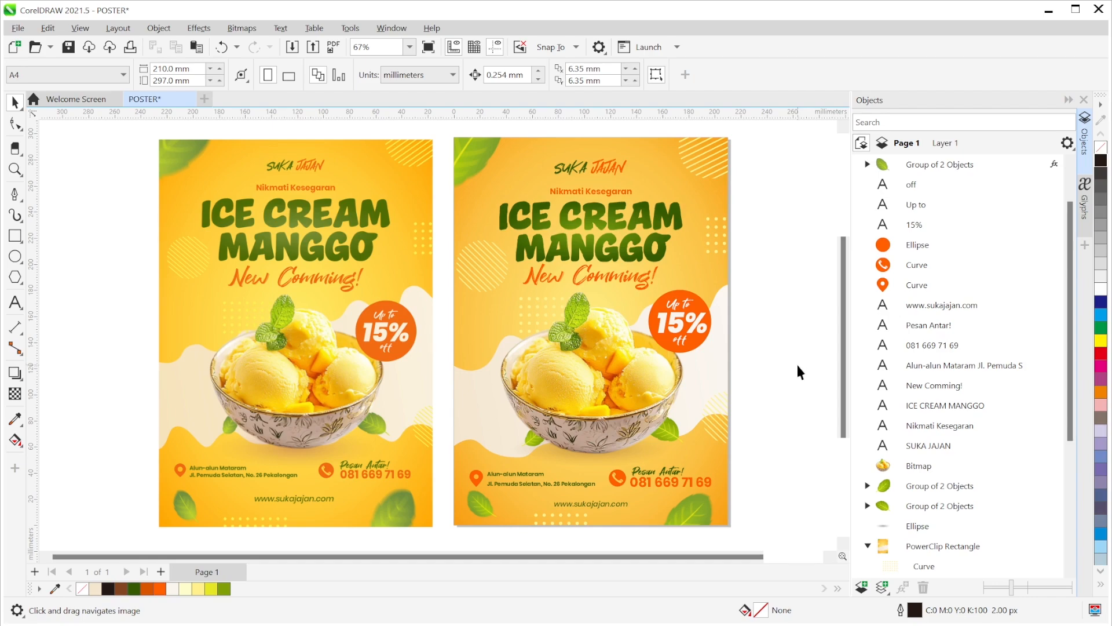
{"action": "left_click", "coordinate": [16, 440]}
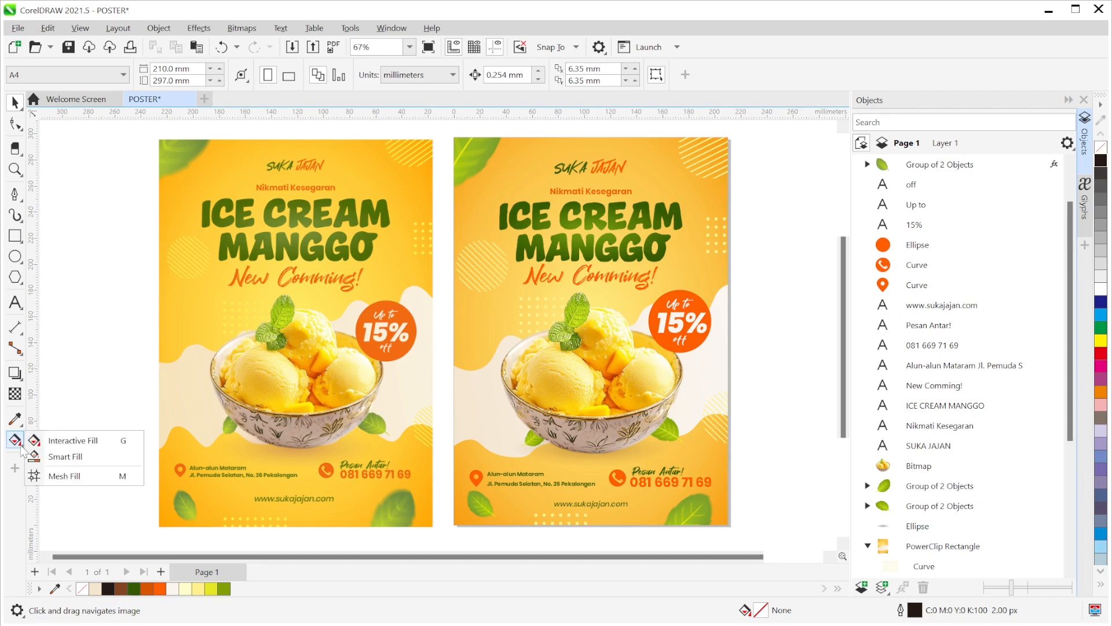
{"action": "left_click", "coordinate": [63, 440]}
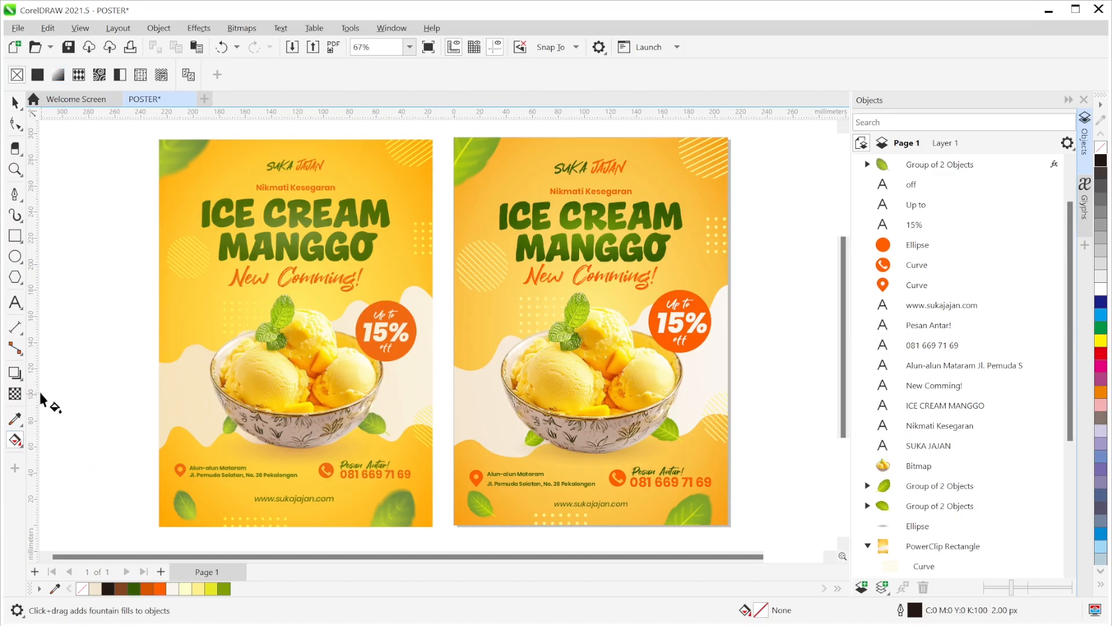
{"action": "left_click", "coordinate": [15, 395]}
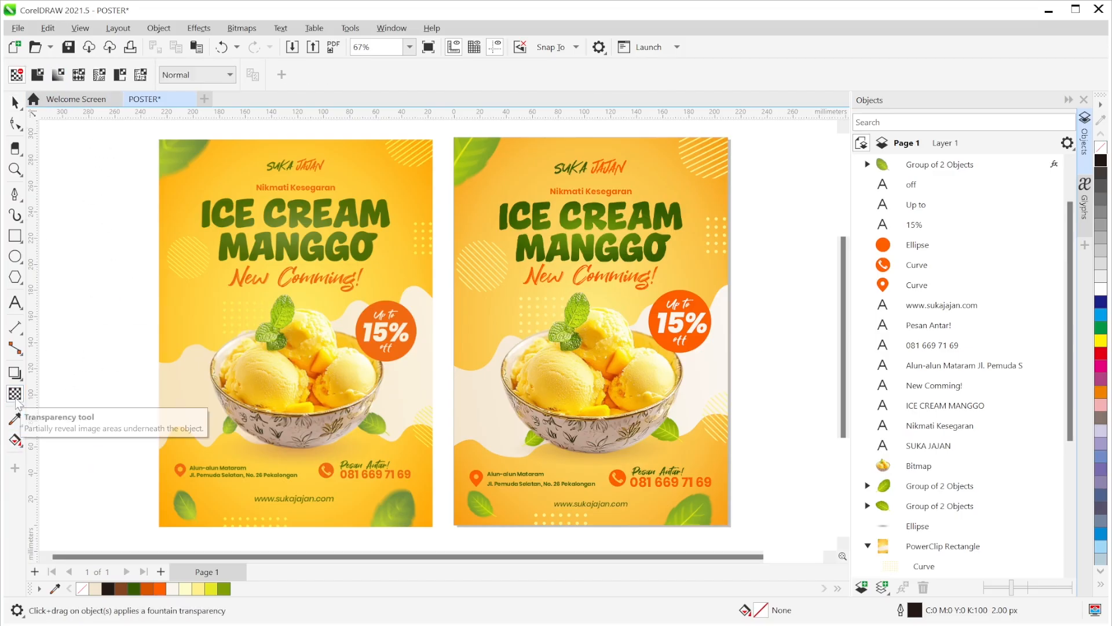
{"action": "left_click", "coordinate": [56, 79]}
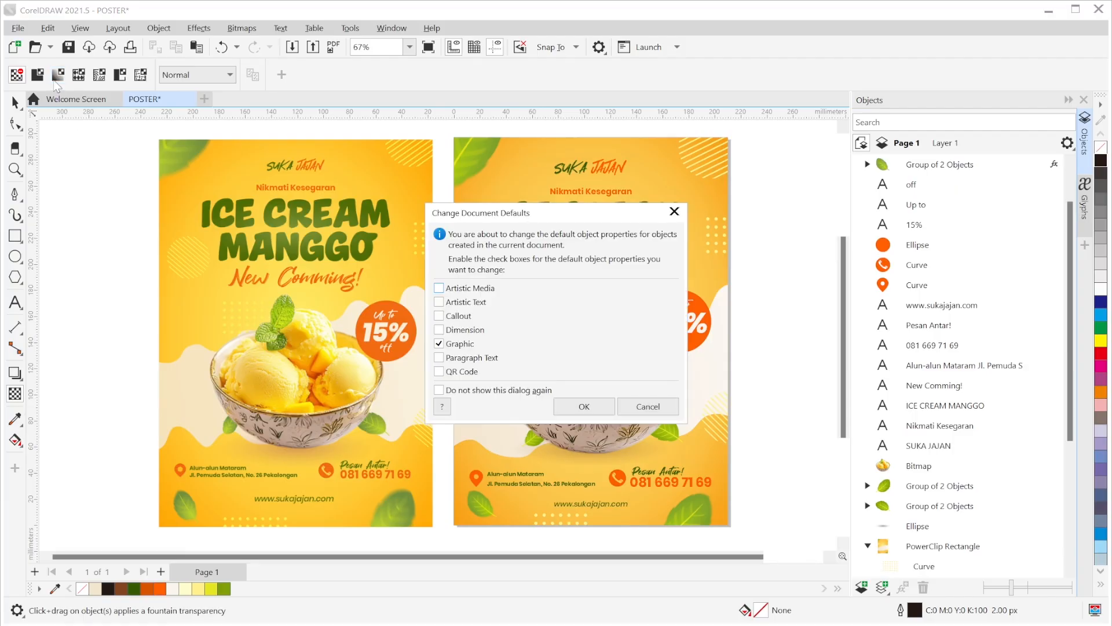
{"action": "left_click", "coordinate": [632, 412]}
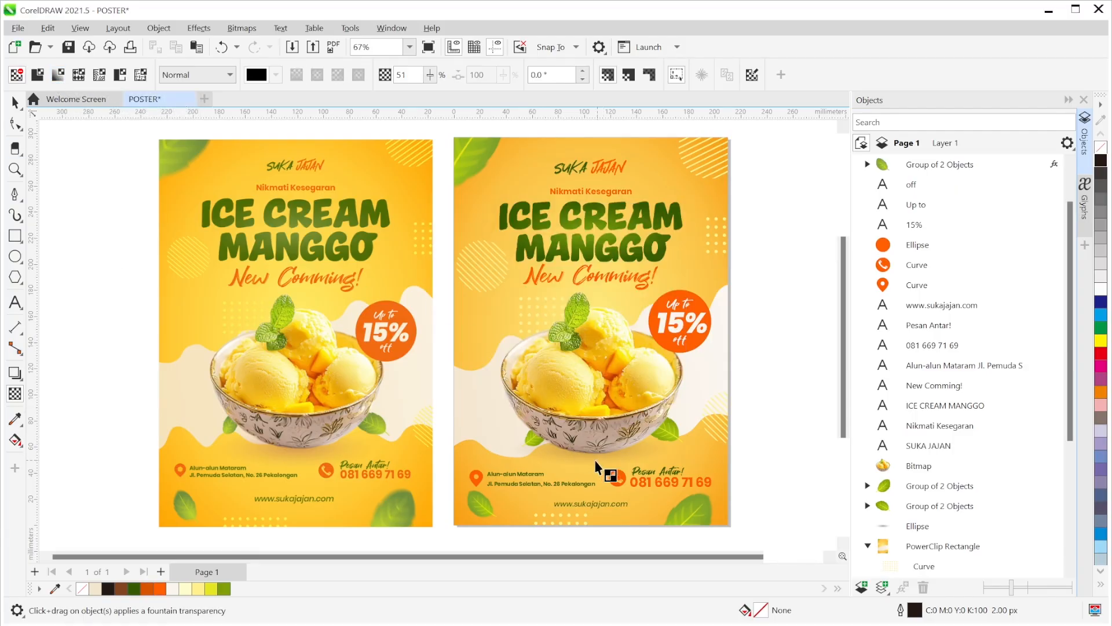
{"action": "left_click", "coordinate": [15, 103]}
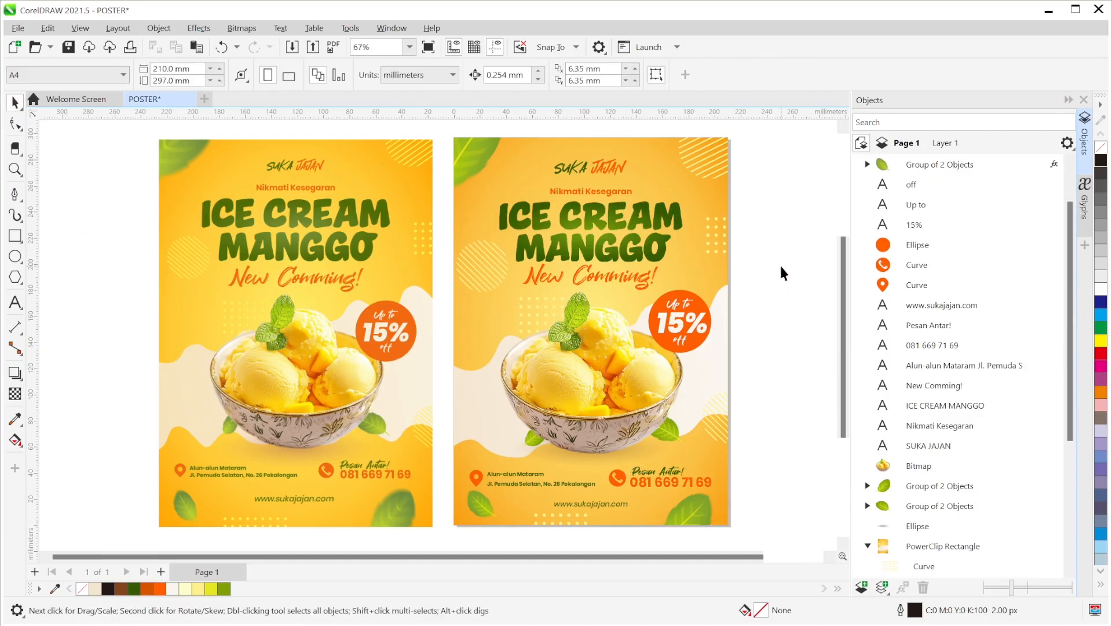